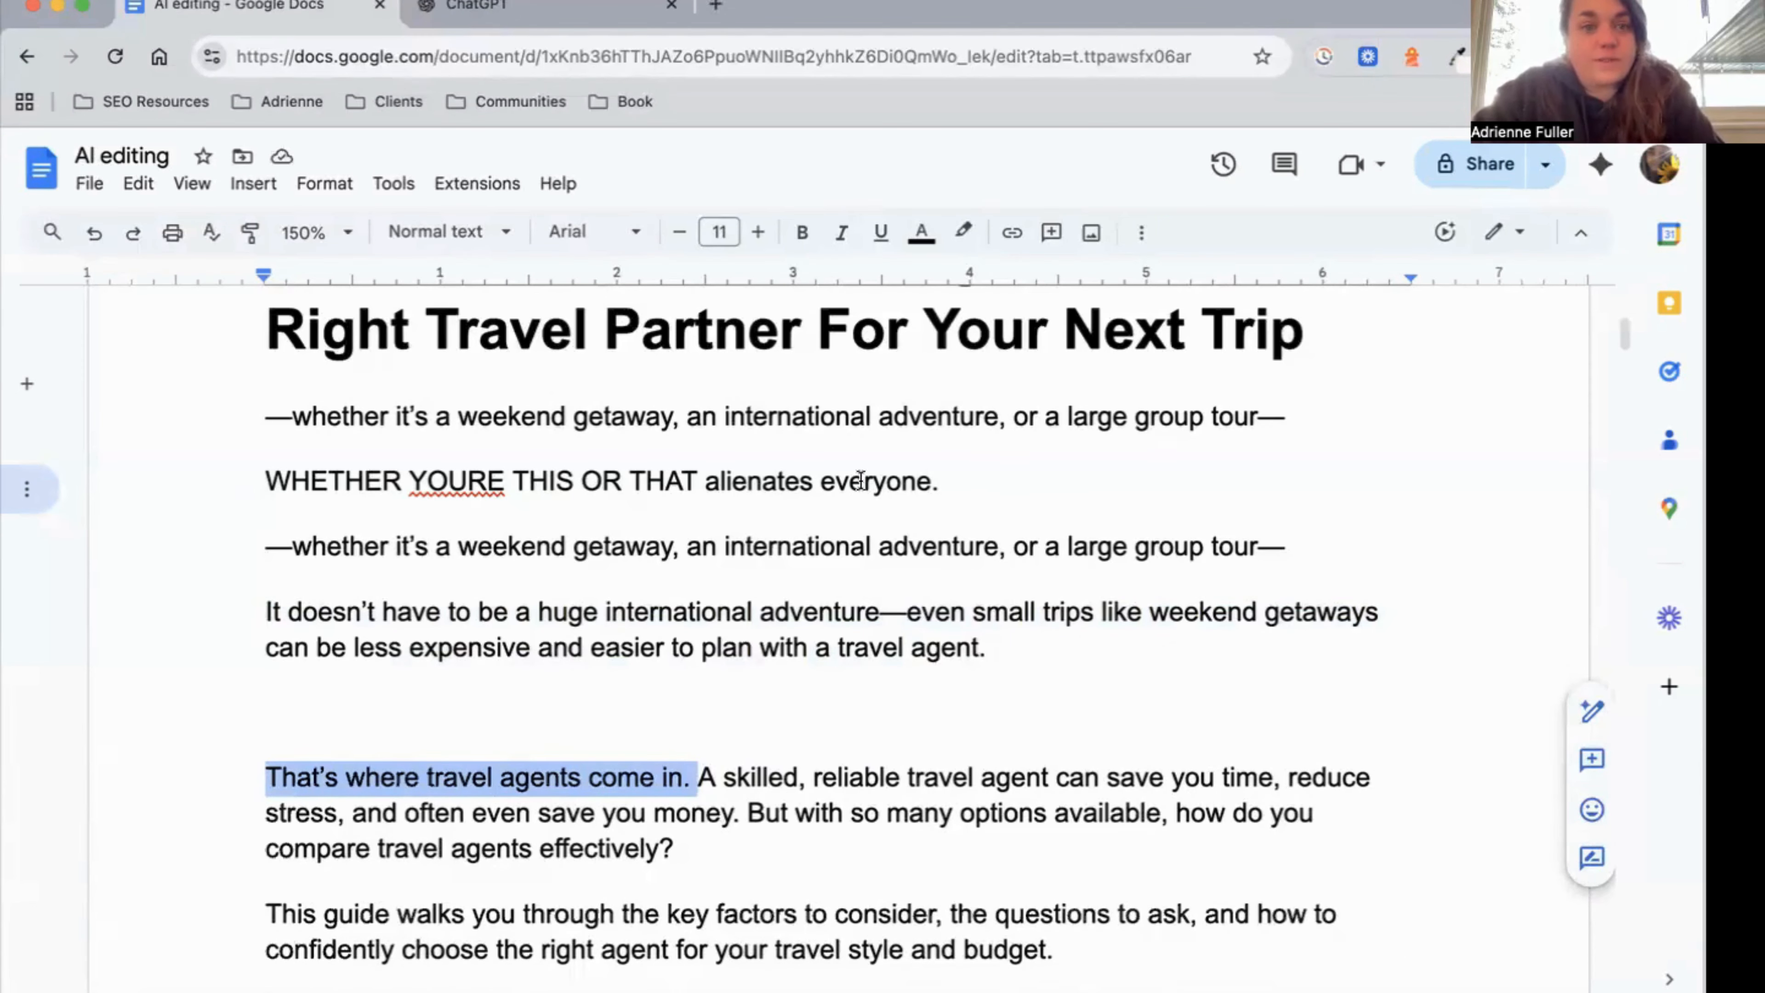
Add the note "That's where X comes in." below the "WHETHER YOURE THIS OR THAT" note and delete "That's where travel agents come in." from the intro.
{"action": "left_click", "coordinate": [985, 480]}
{"action": "key", "text": "Return"}
{"action": "type", "text": "That's where X "}
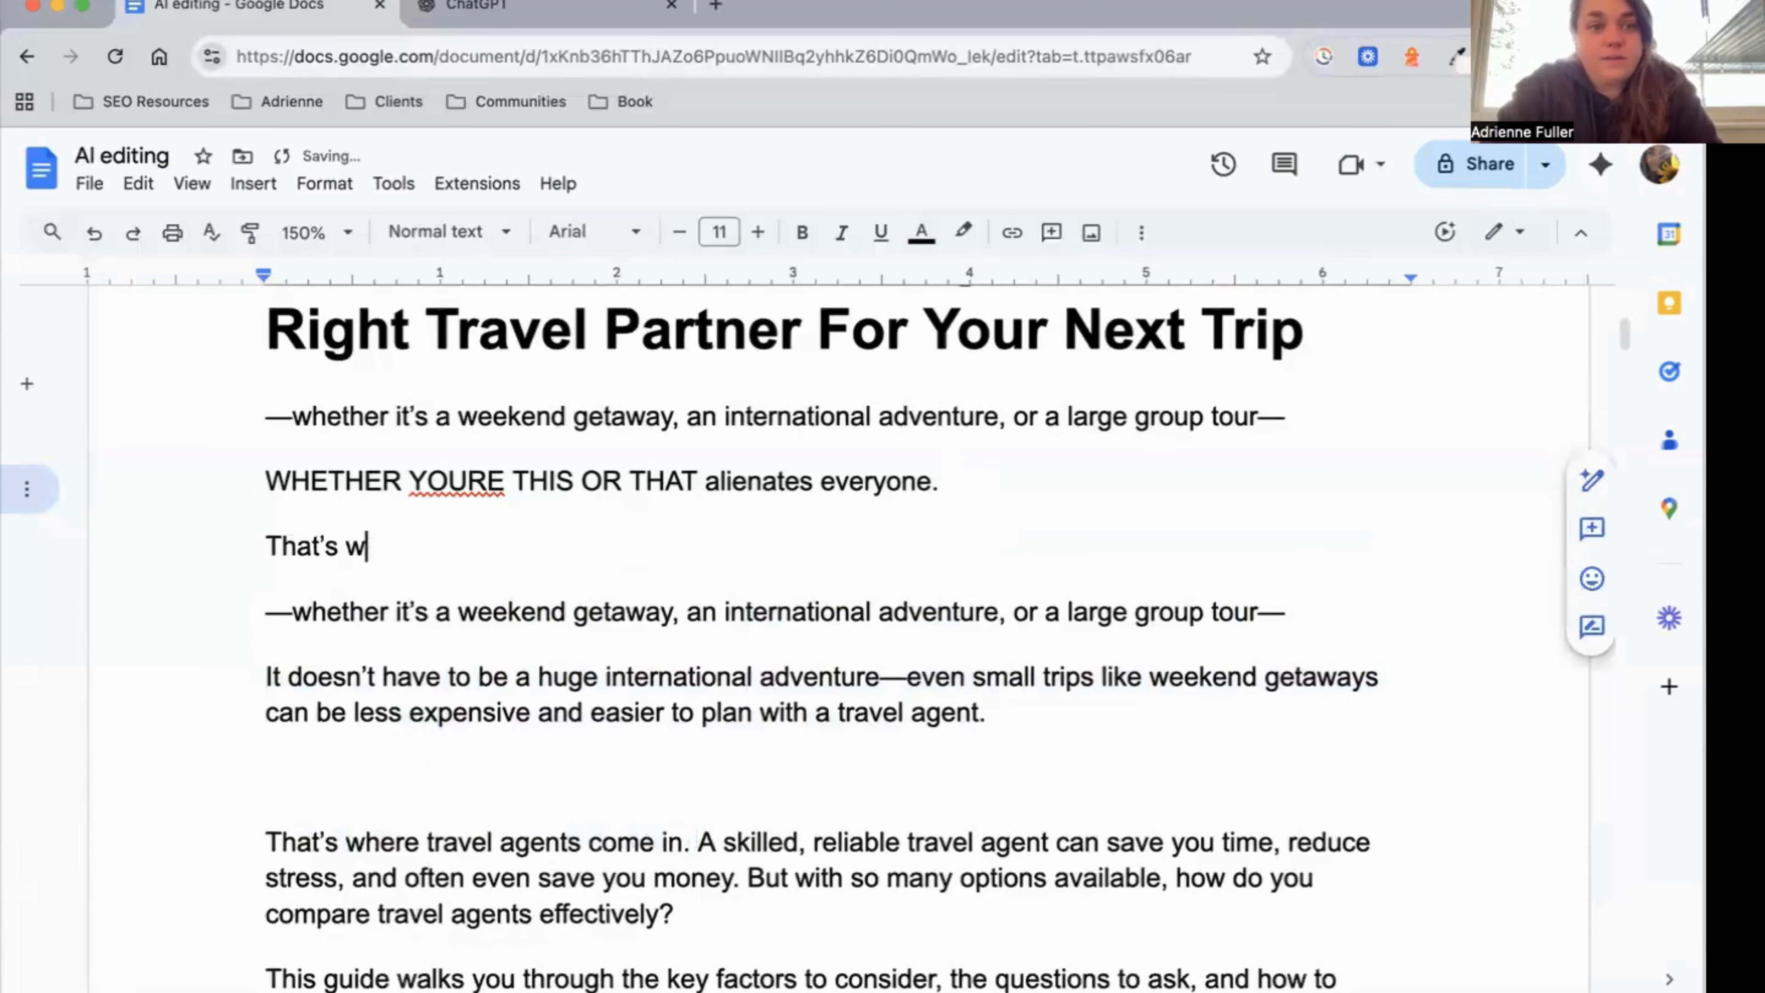
{"action": "type", "text": "comes in."}
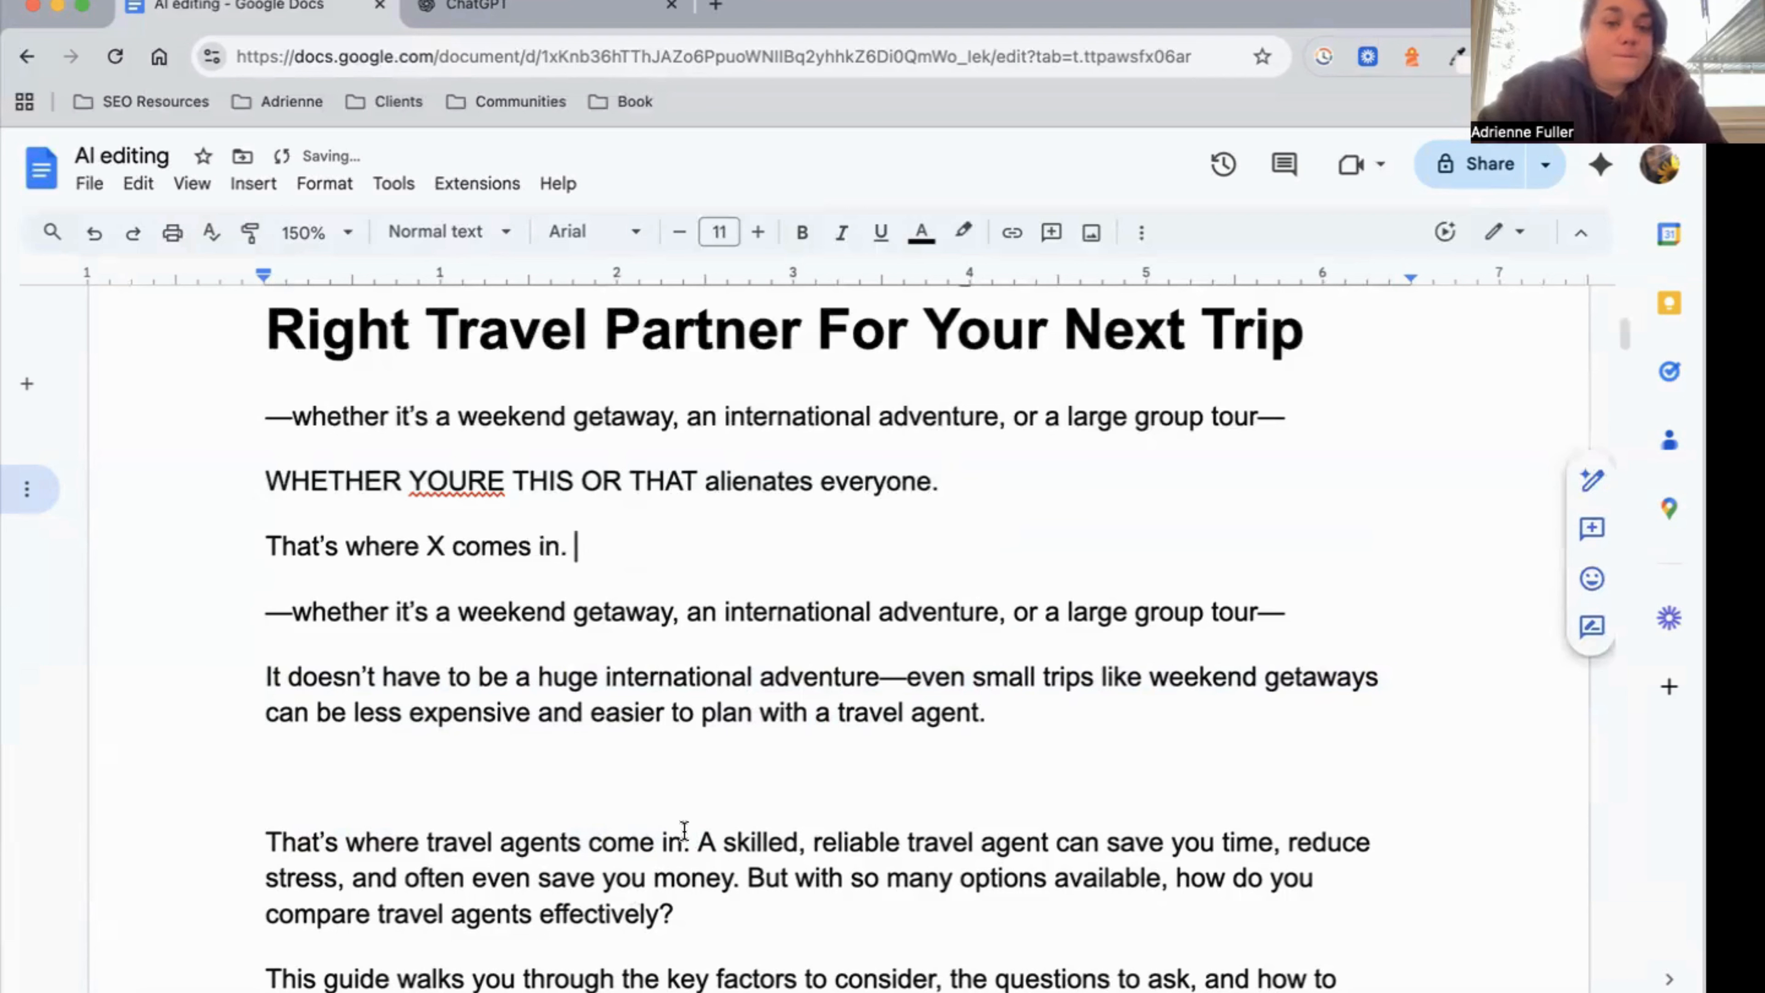
{"action": "left_click_drag", "start_coordinate": [697, 843], "coordinate": [251, 843]}
{"action": "key", "text": "BackSpace"}
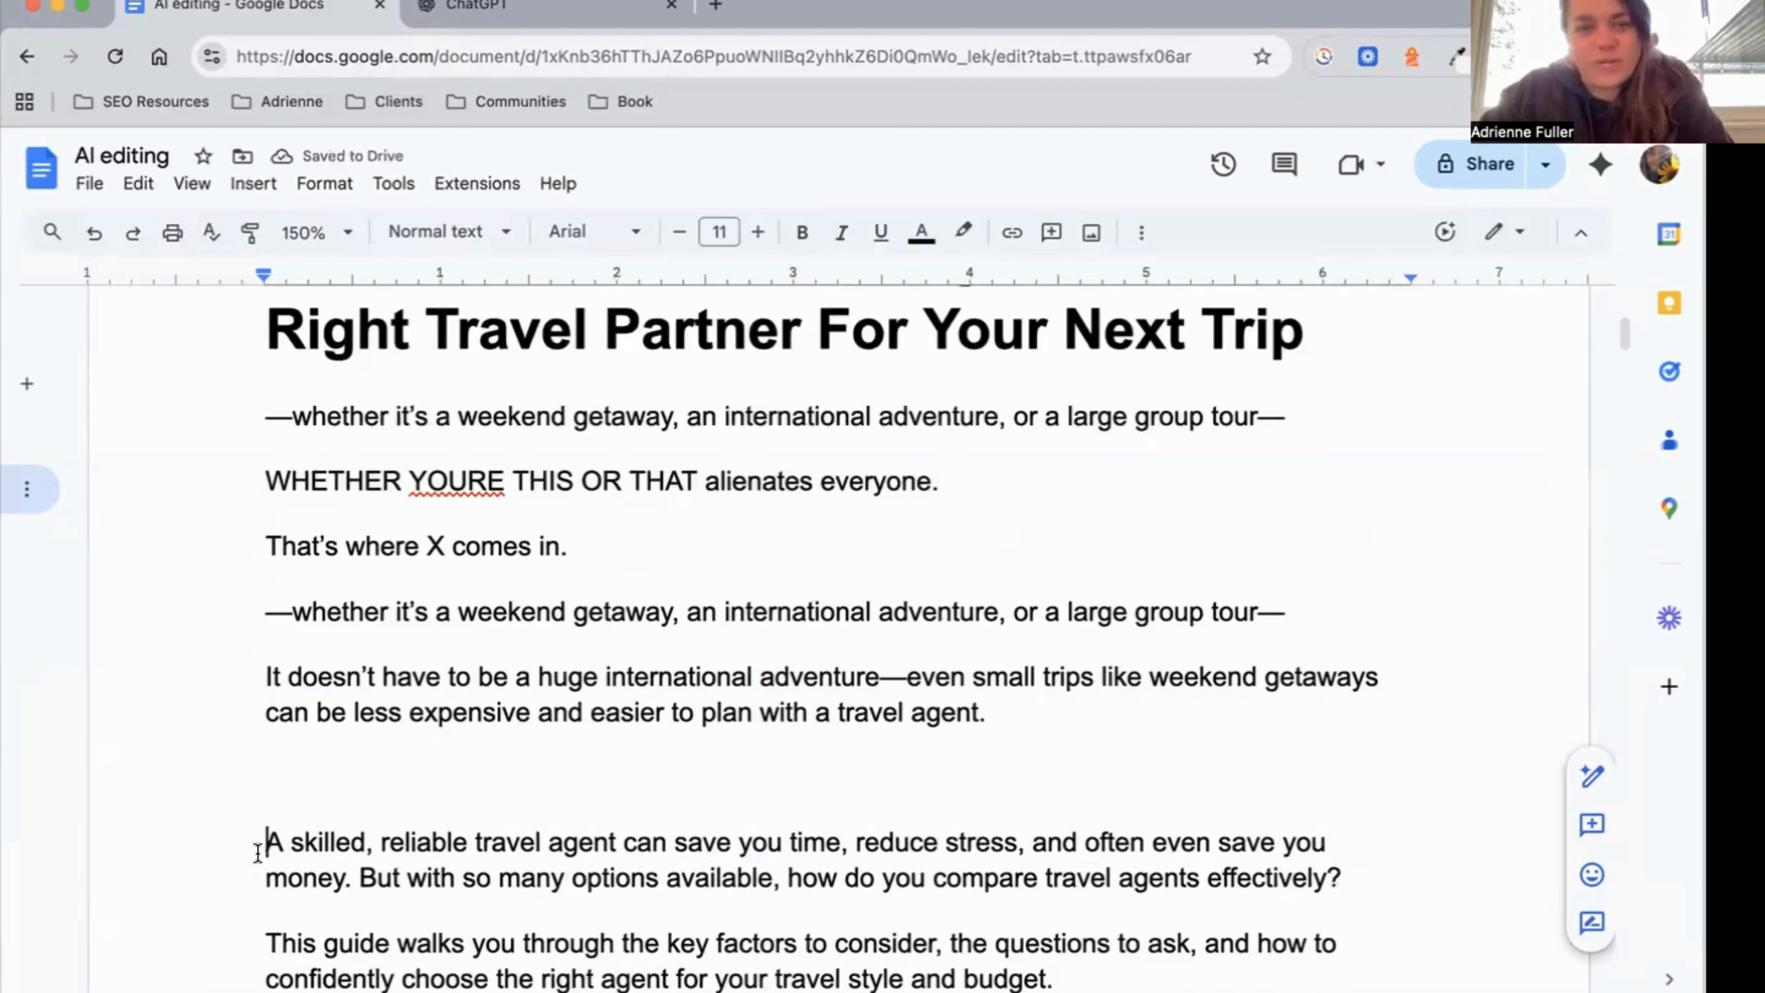
Remove the empty line above the "A skilled, reliable travel agent" paragraph and the second "—whether it's a weekend getaway" line.
{"action": "left_click", "coordinate": [383, 770]}
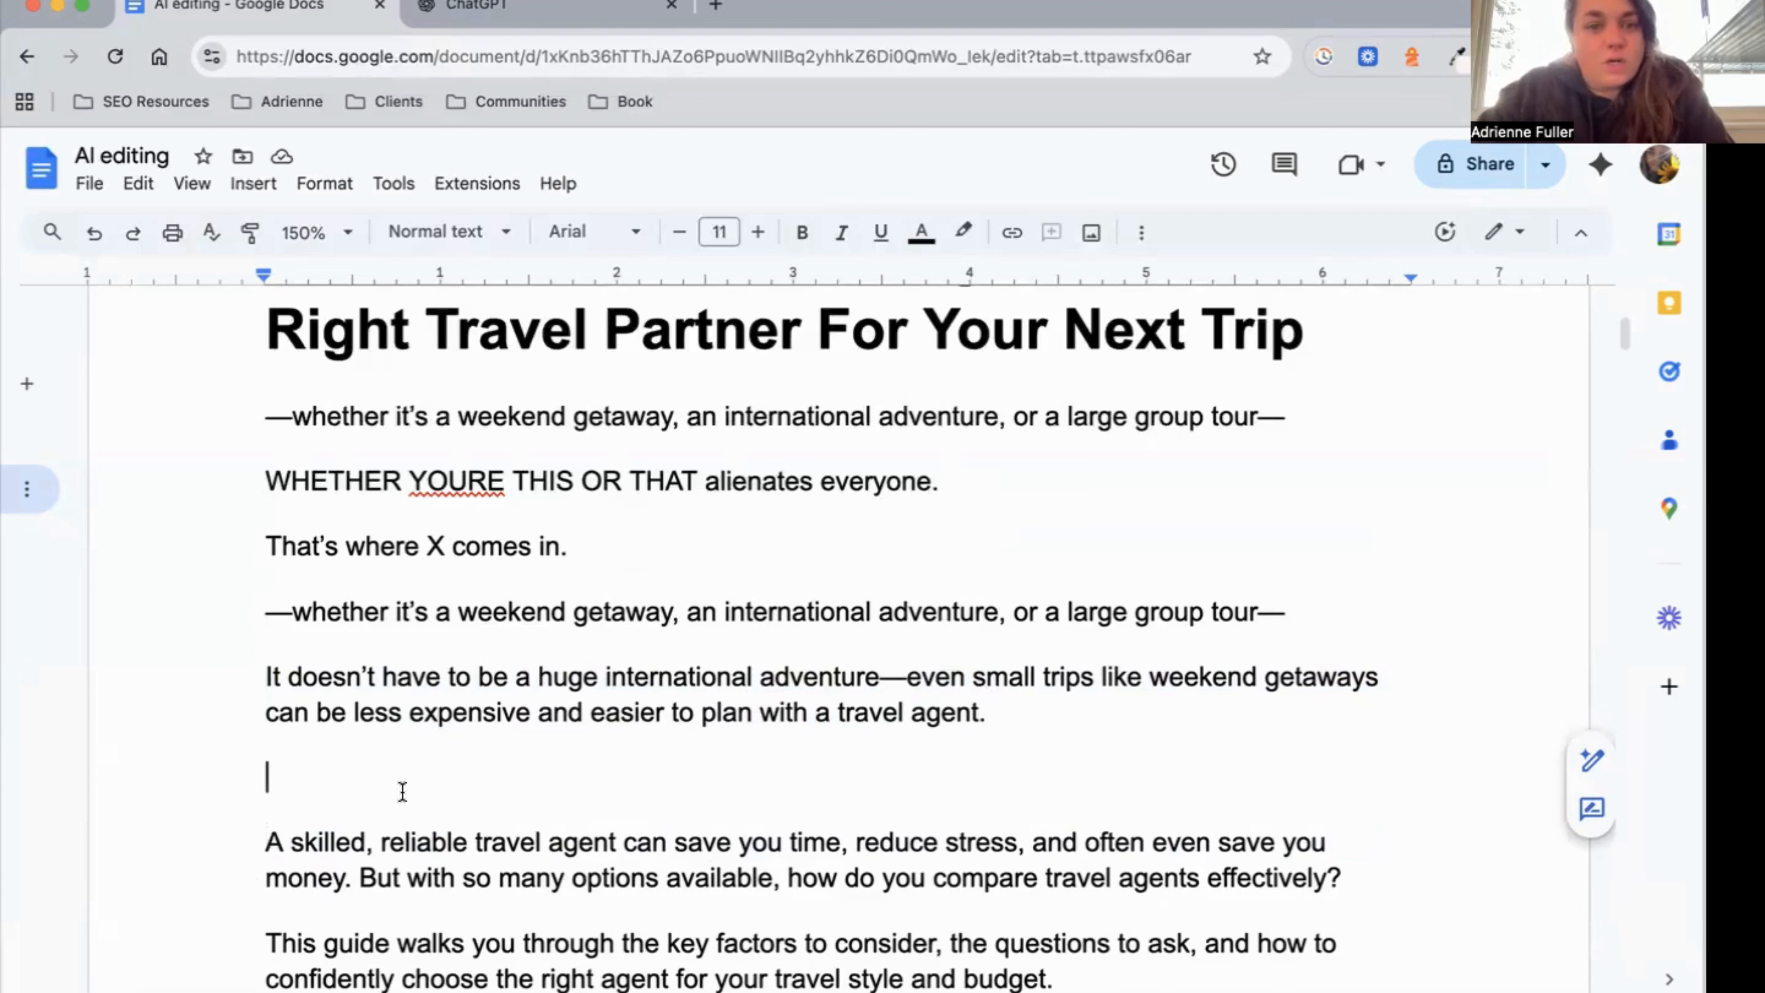
{"action": "key", "text": "BackSpace"}
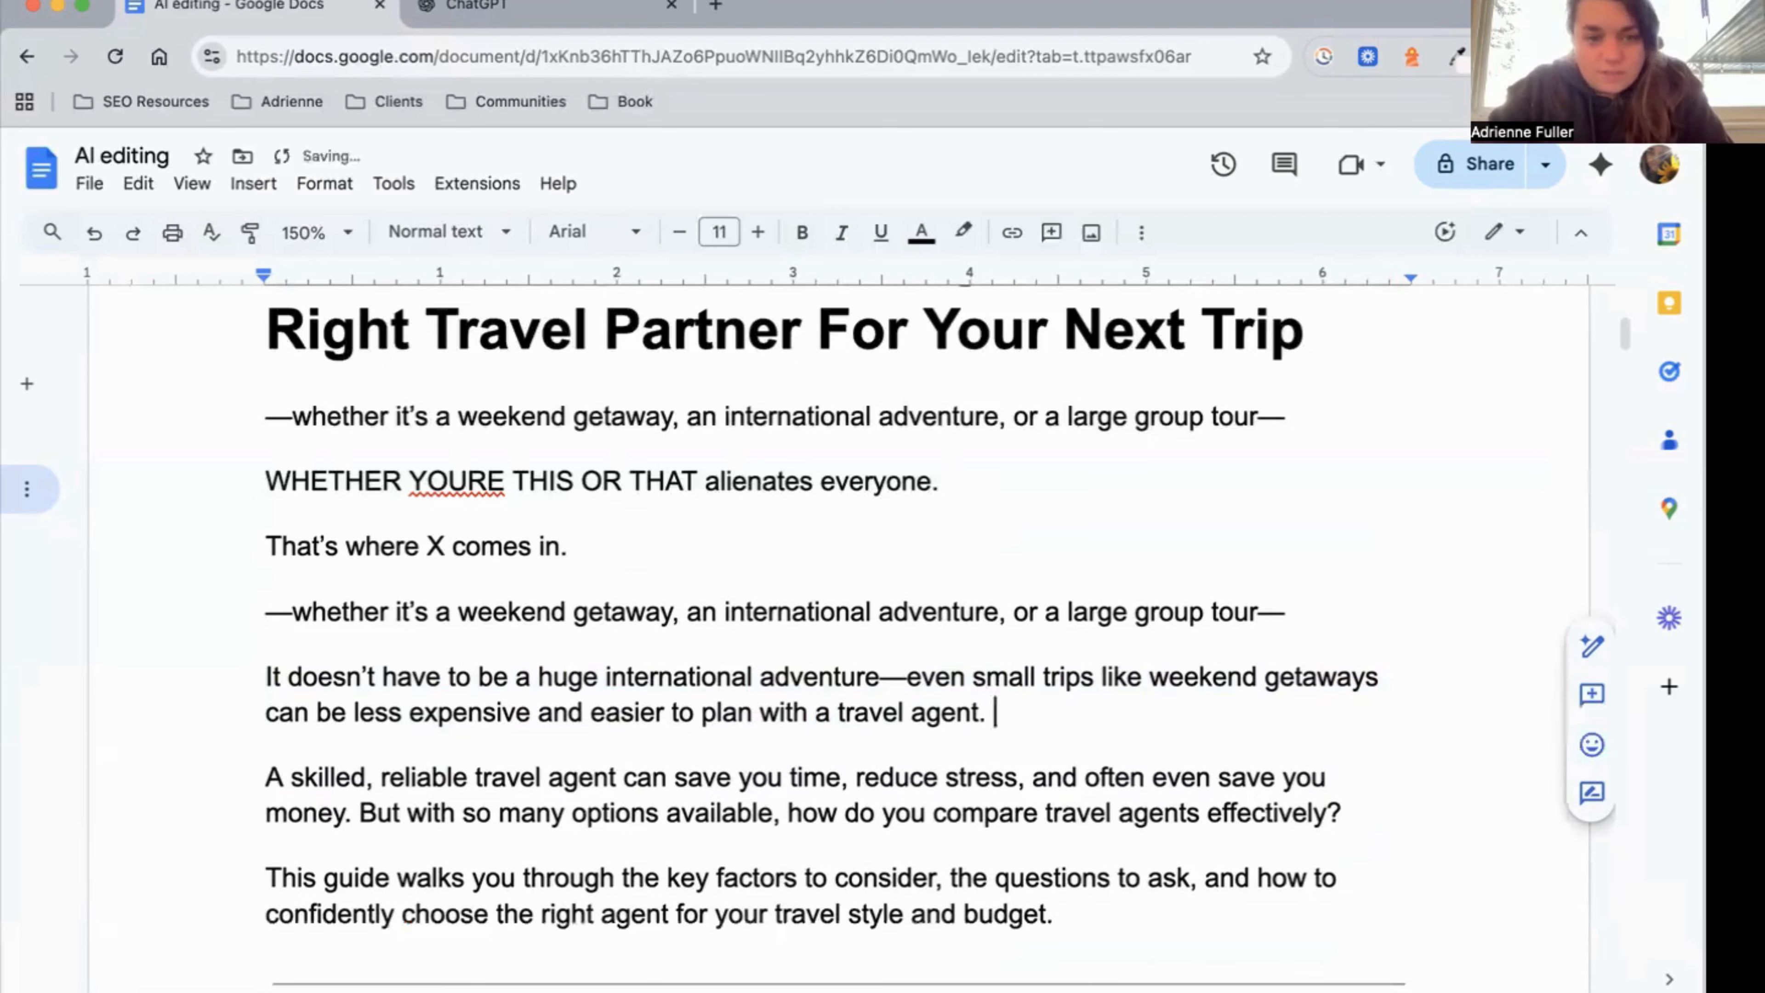
{"action": "triple_click", "coordinate": [663, 618]}
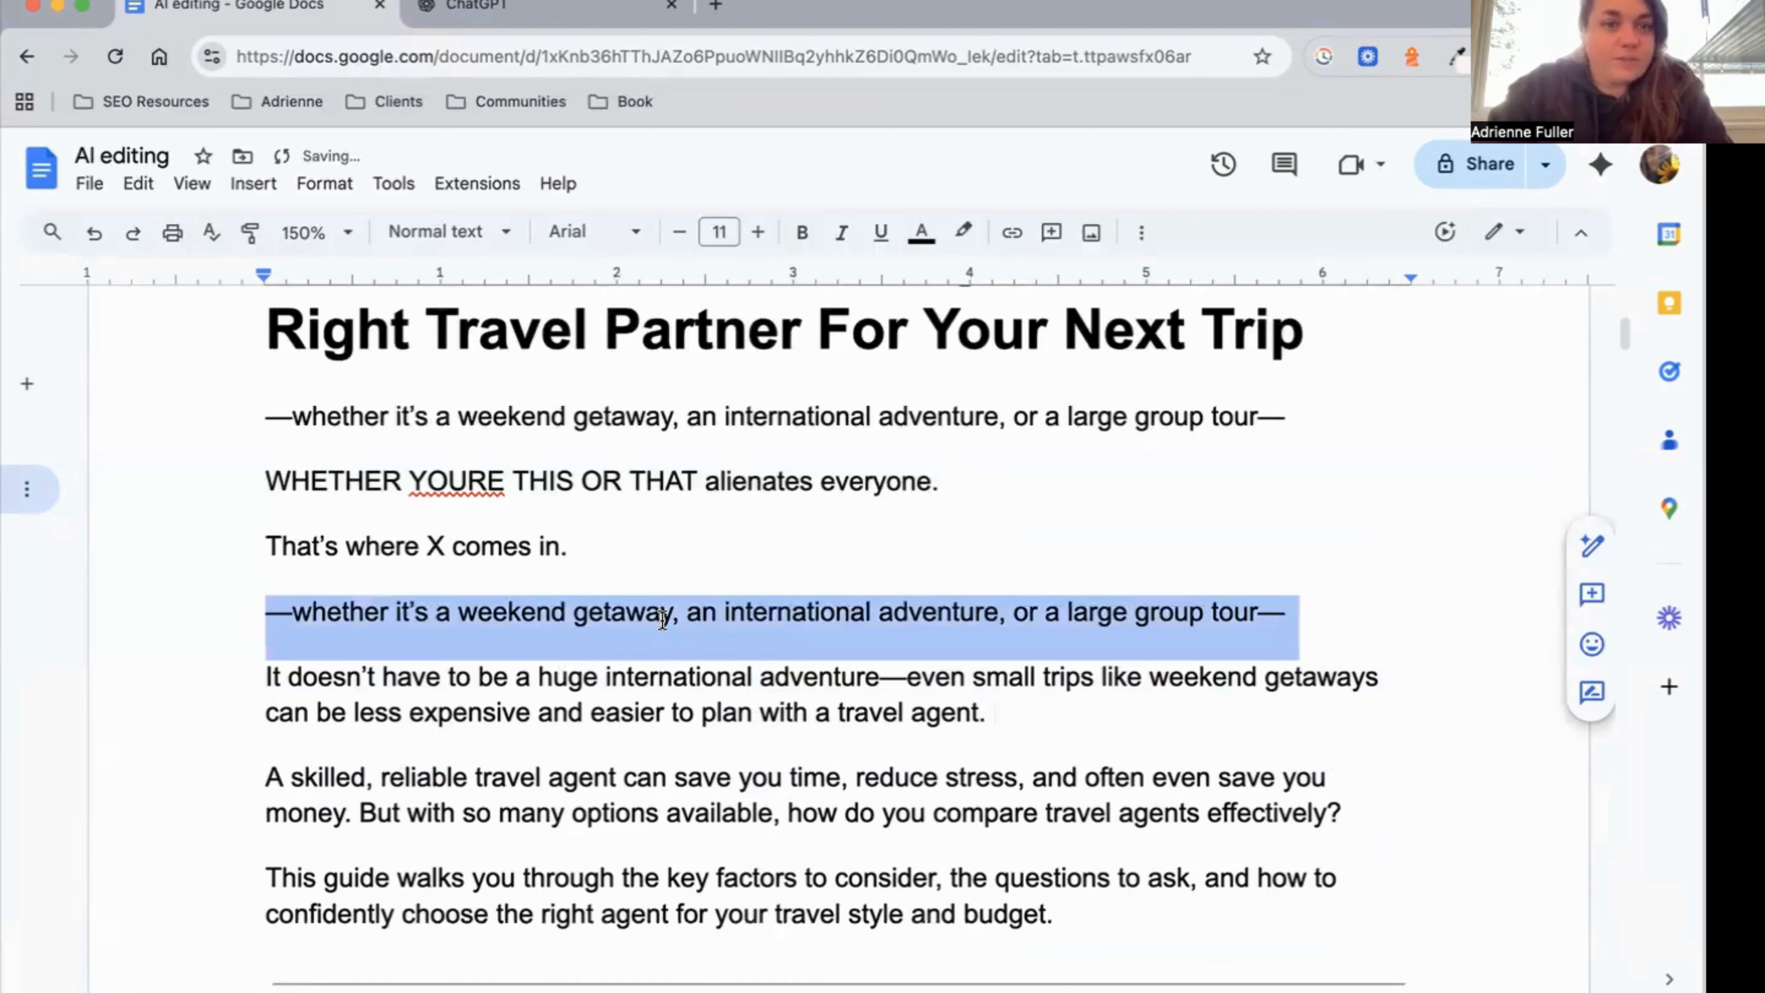
{"action": "key", "text": "BackSpace"}
Place "That's where X comes in." directly under the "WHETHER YOURE THIS OR THAT" note without spacing, and add two blank lines before the intro paragraph.
{"action": "left_click_drag", "start_coordinate": [703, 551], "coordinate": [238, 510]}
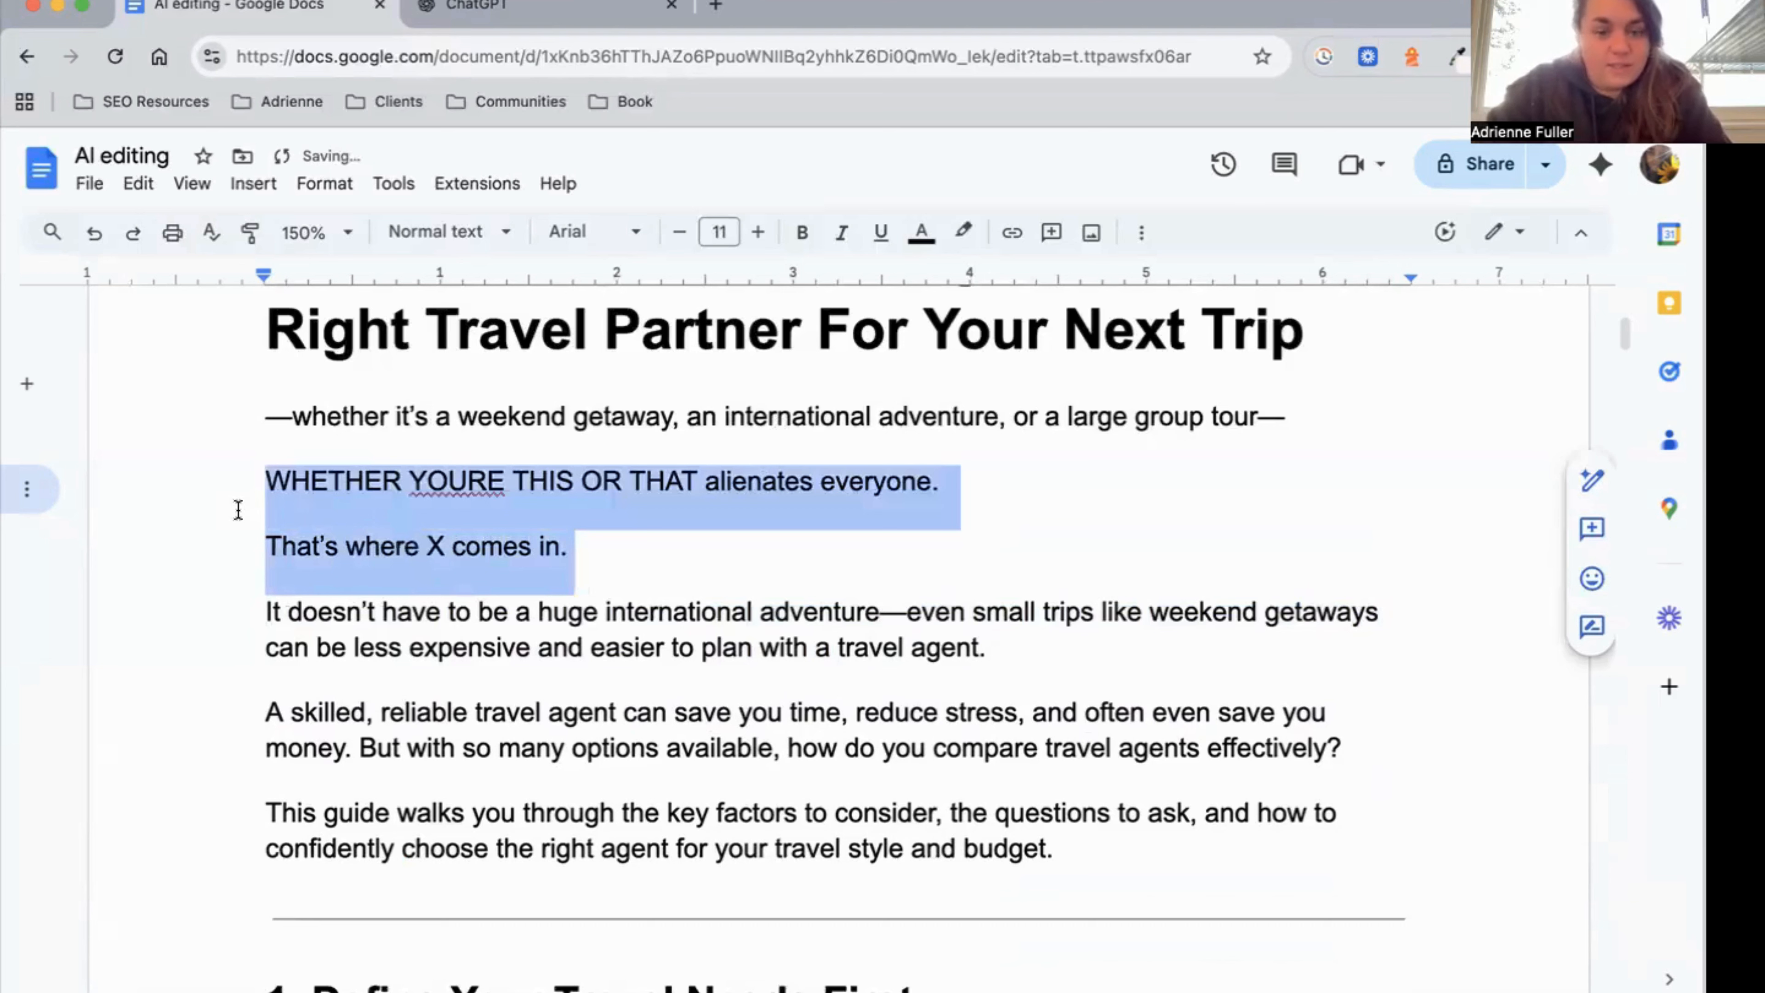
{"action": "left_click", "coordinate": [240, 484]}
{"action": "left_click", "coordinate": [269, 548]}
{"action": "key", "text": "BackSpace"}
{"action": "key", "text": "BackSpace"}
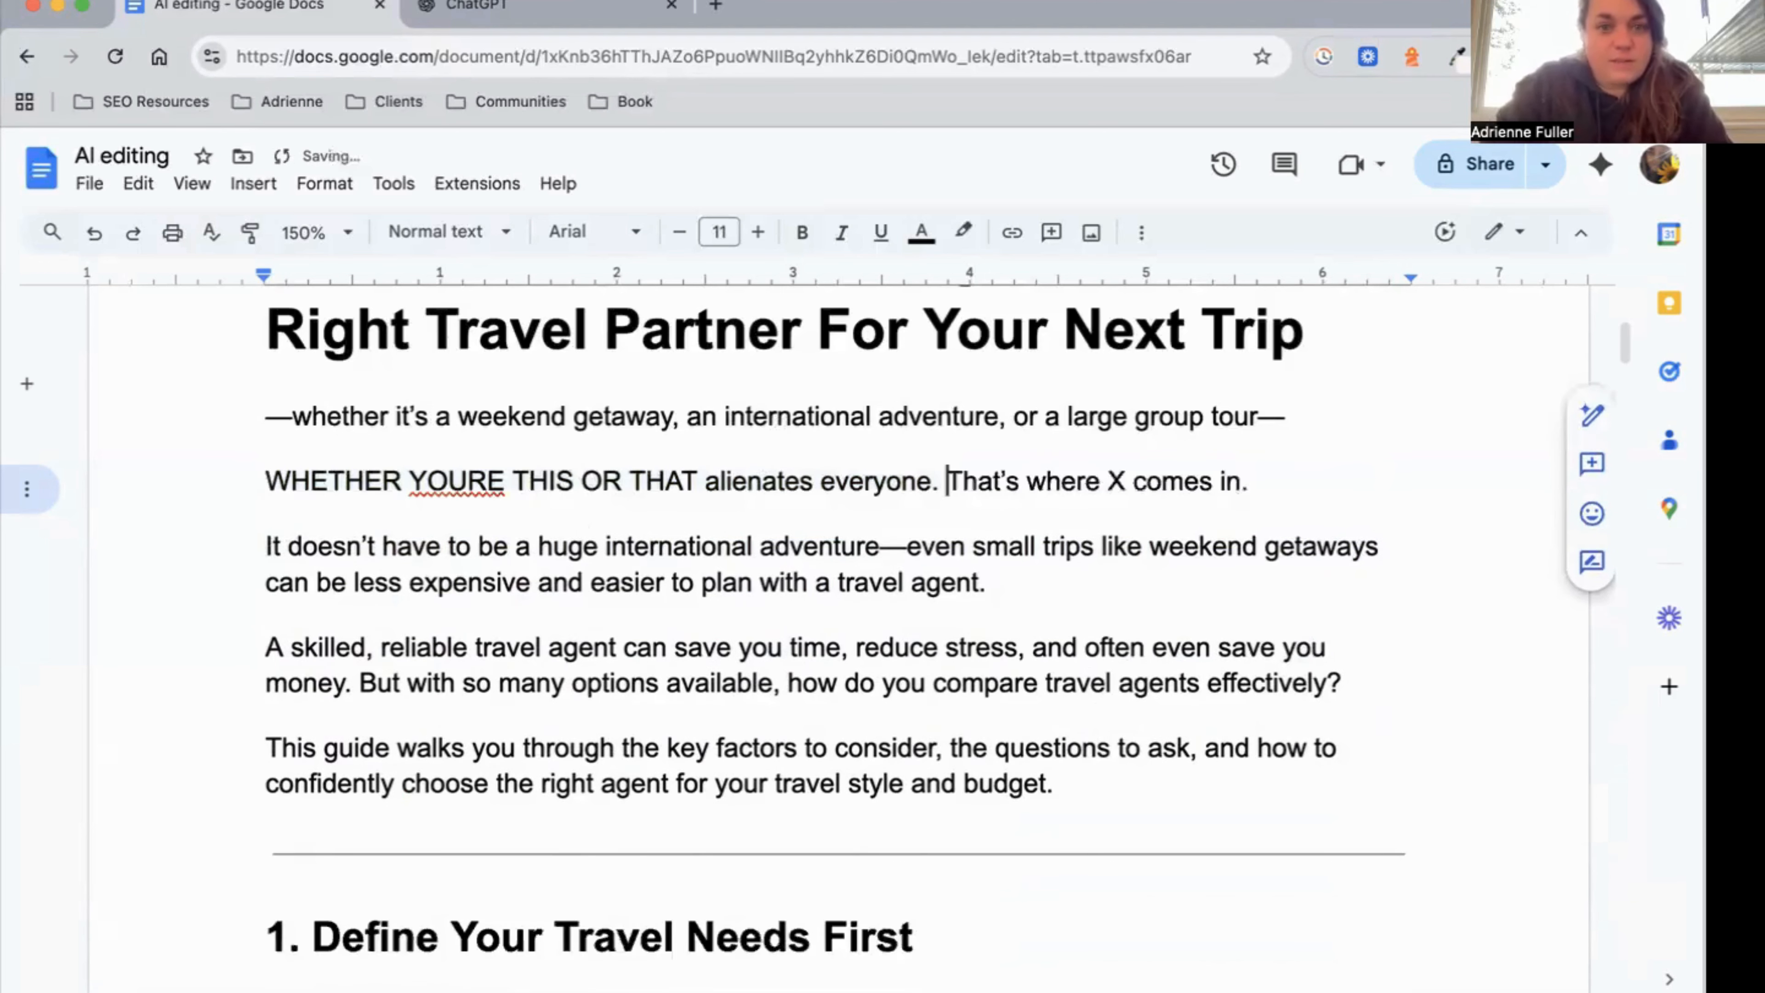
{"action": "key", "text": "Return"}
{"action": "left_click", "coordinate": [478, 556]}
{"action": "scroll", "coordinate": [478, 556], "scroll_direction": "down", "scroll_amount": 1}
{"action": "key", "text": "Return"}
{"action": "key", "text": "Return"}
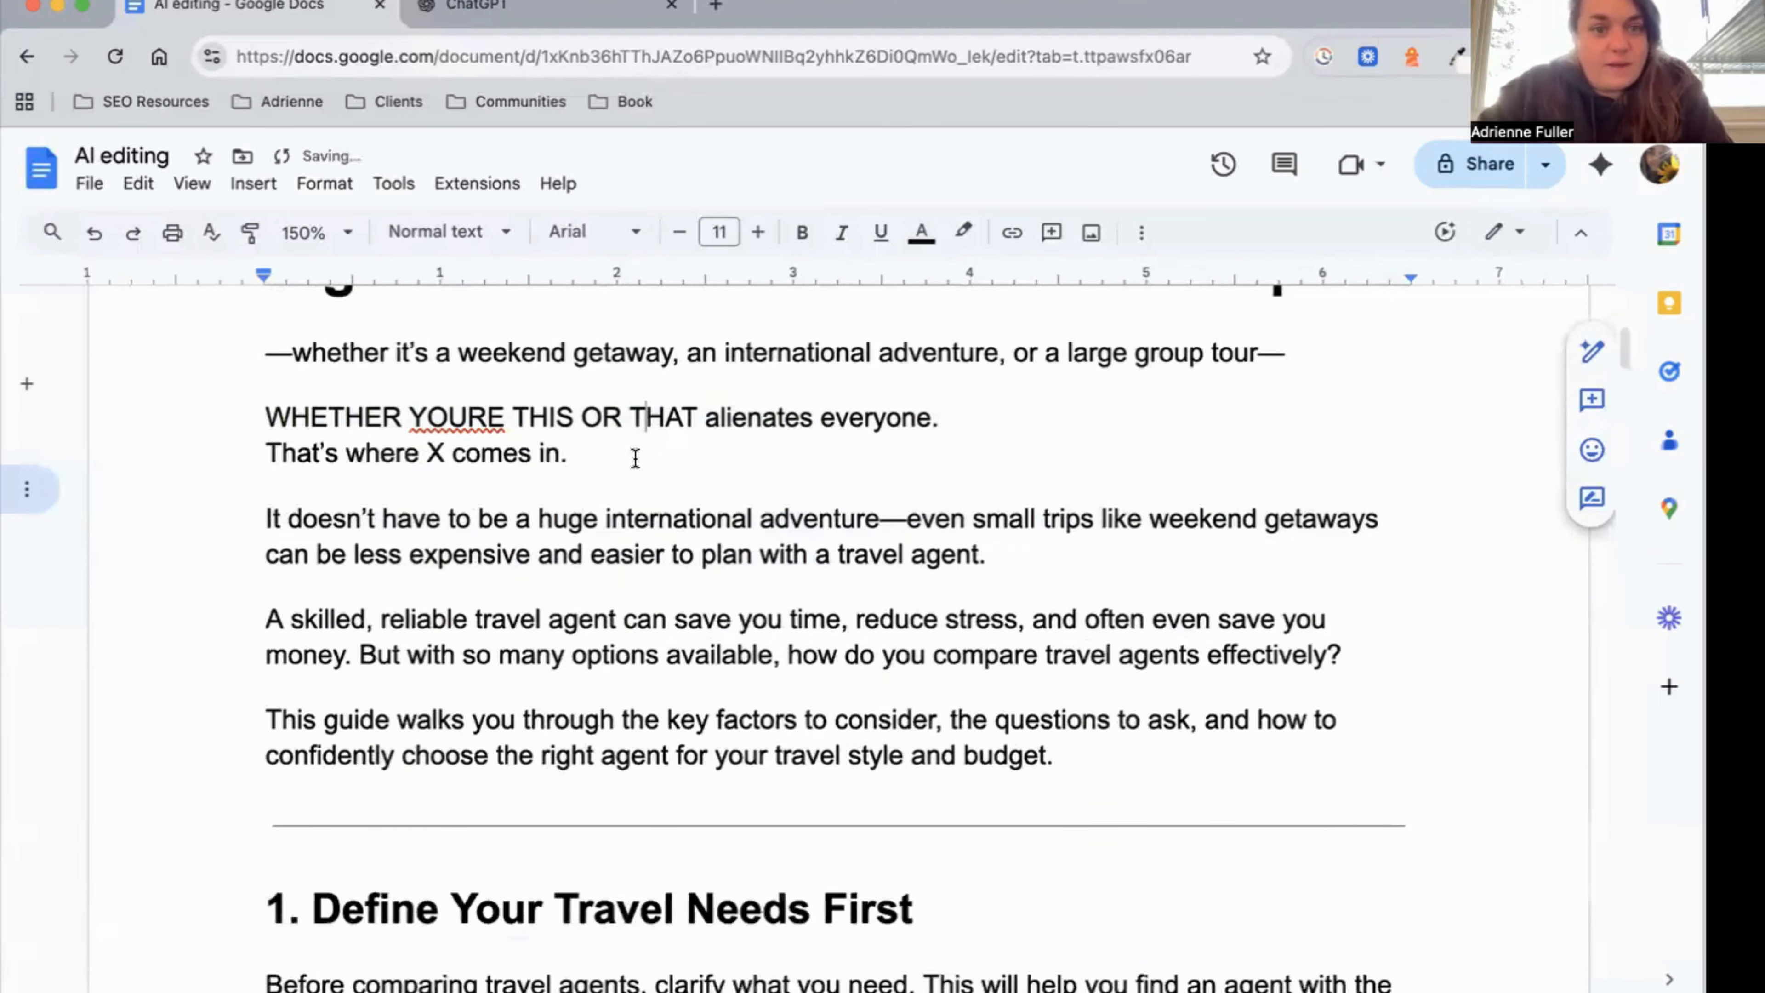
{"action": "scroll", "coordinate": [762, 466], "scroll_direction": "down", "scroll_amount": 2}
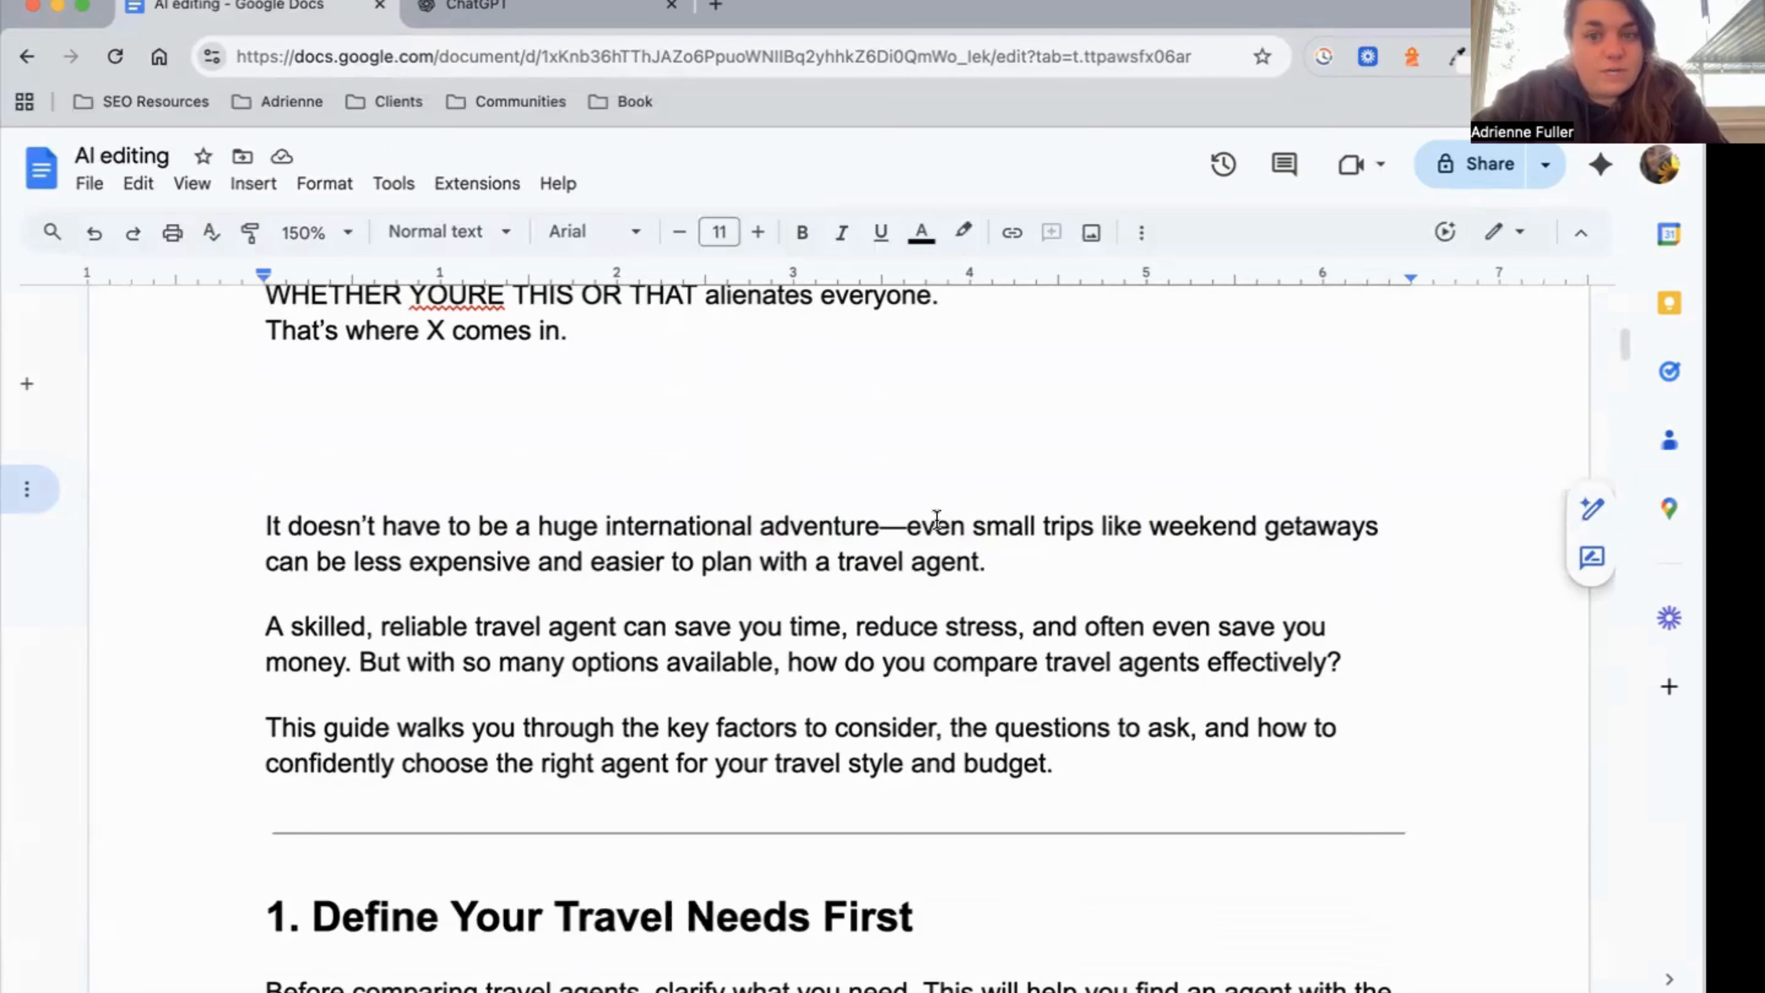
{"action": "left_click_drag", "start_coordinate": [376, 561], "coordinate": [955, 562]}
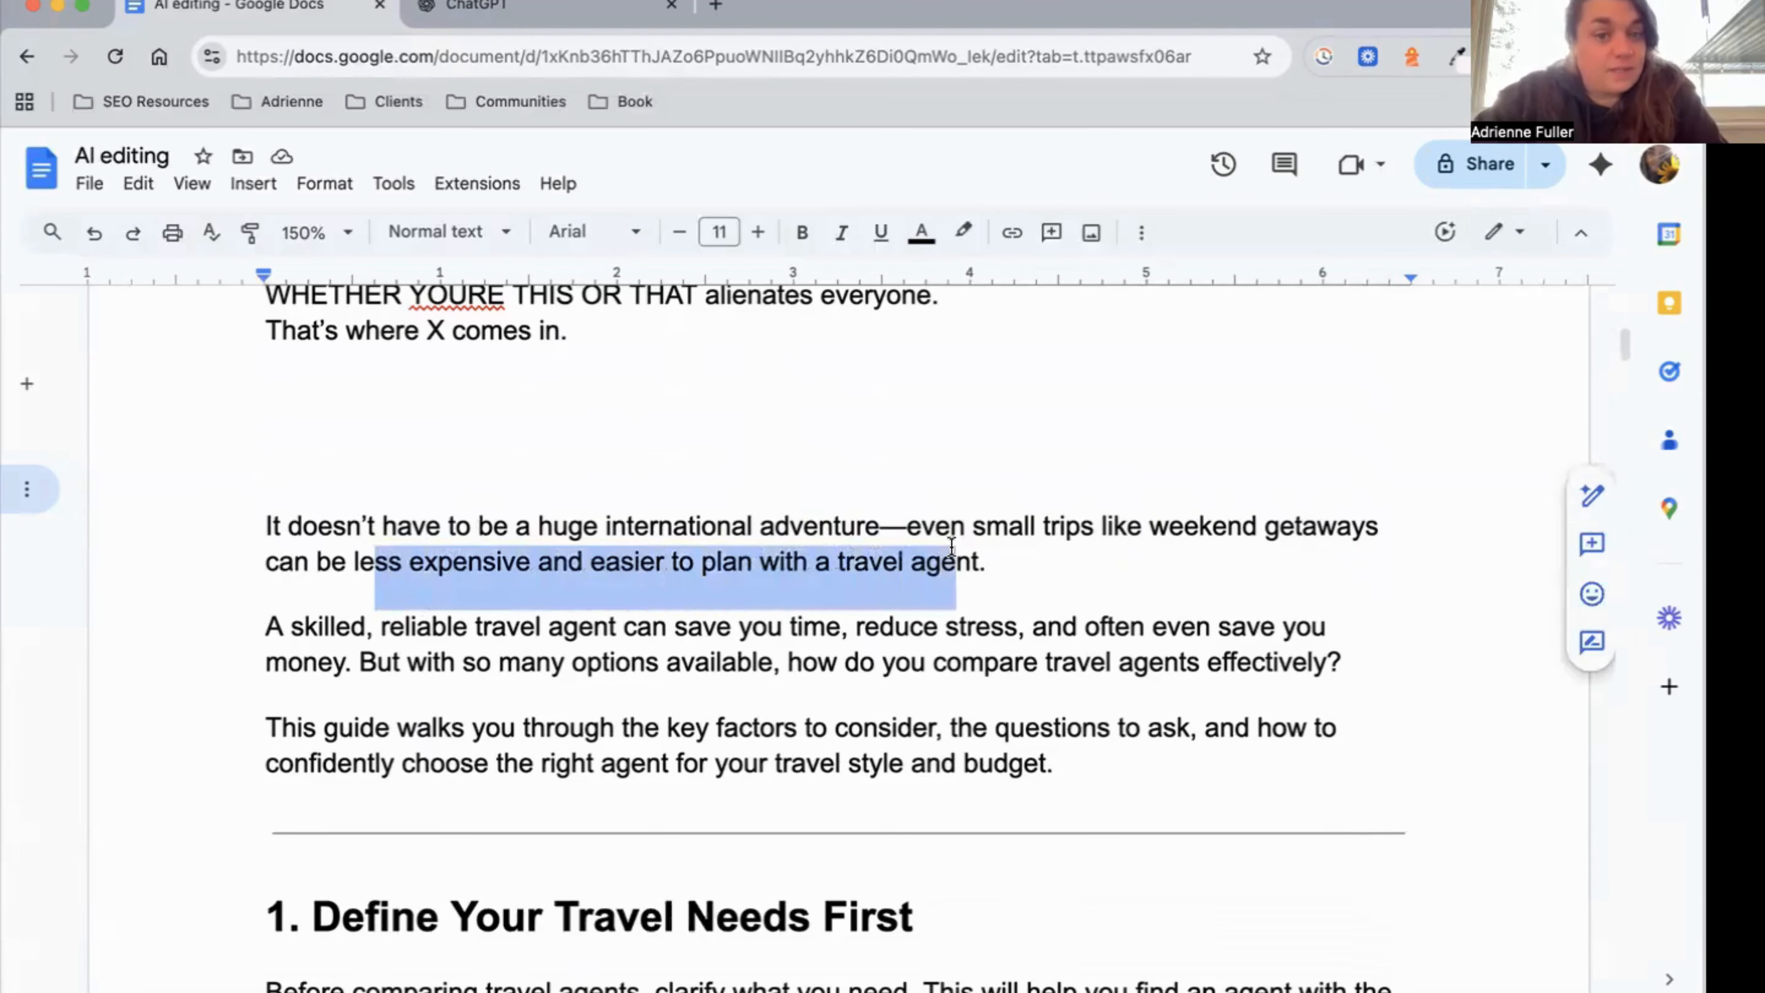
{"action": "left_click", "coordinate": [954, 556]}
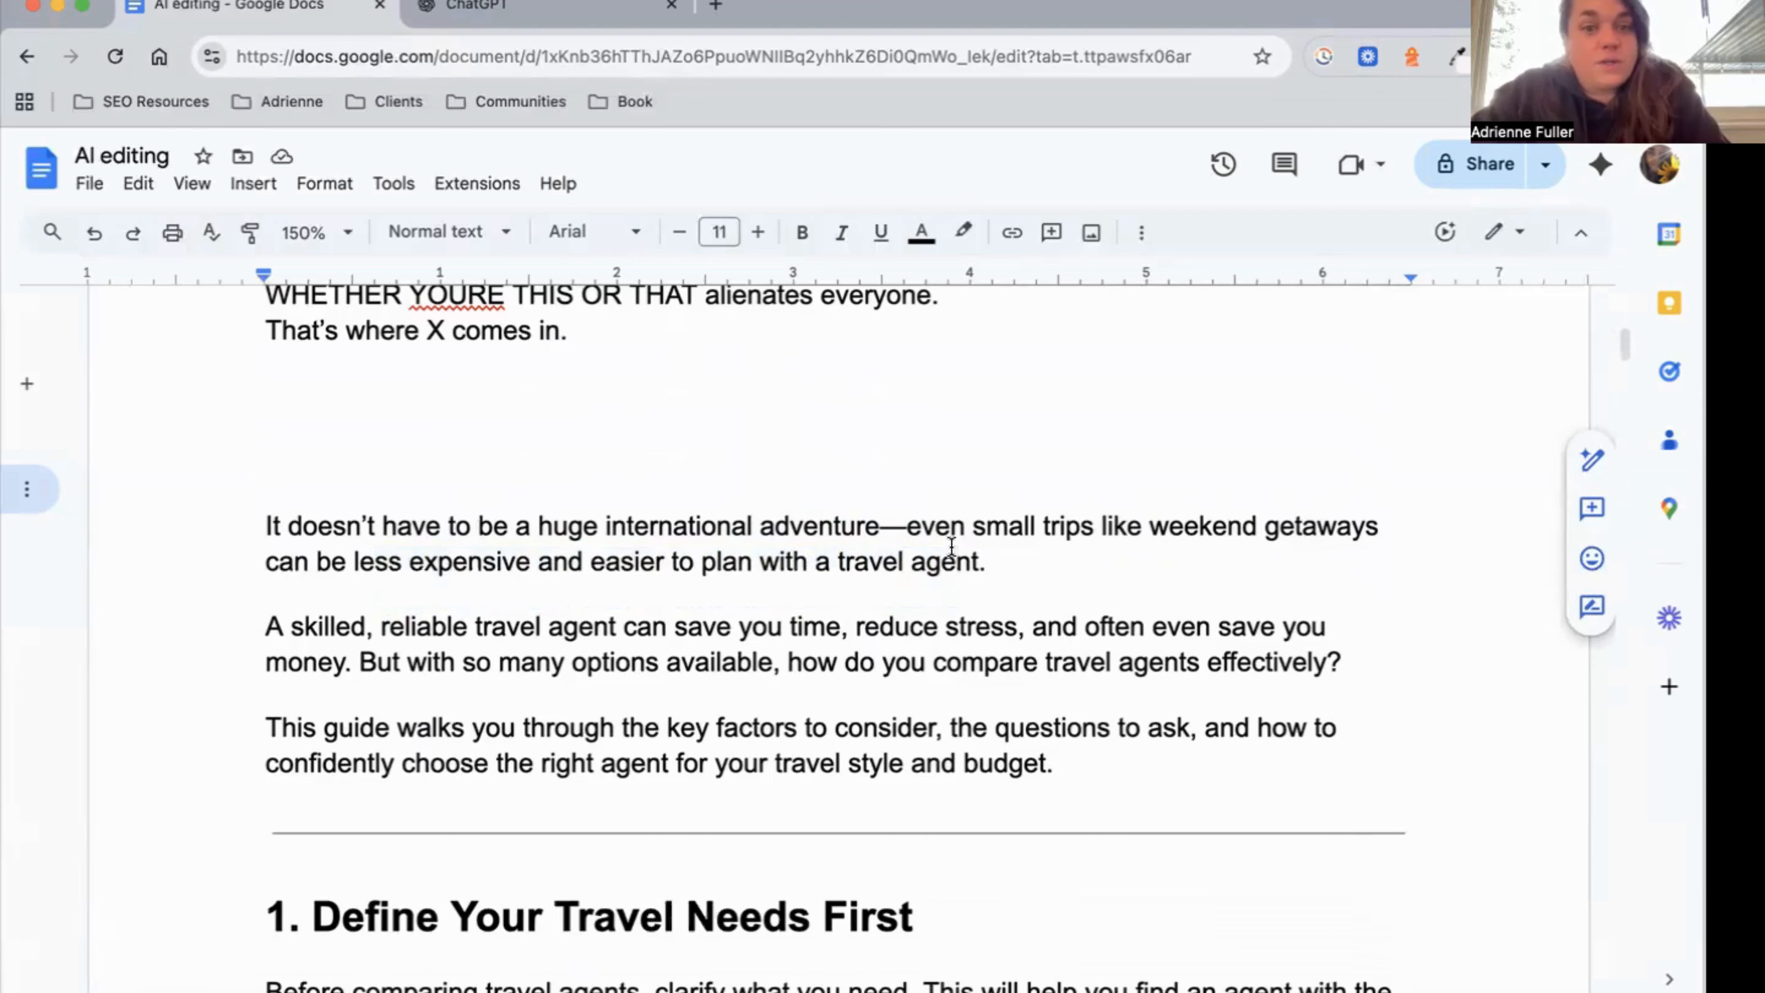
{"action": "left_click_drag", "start_coordinate": [1053, 770], "coordinate": [231, 730]}
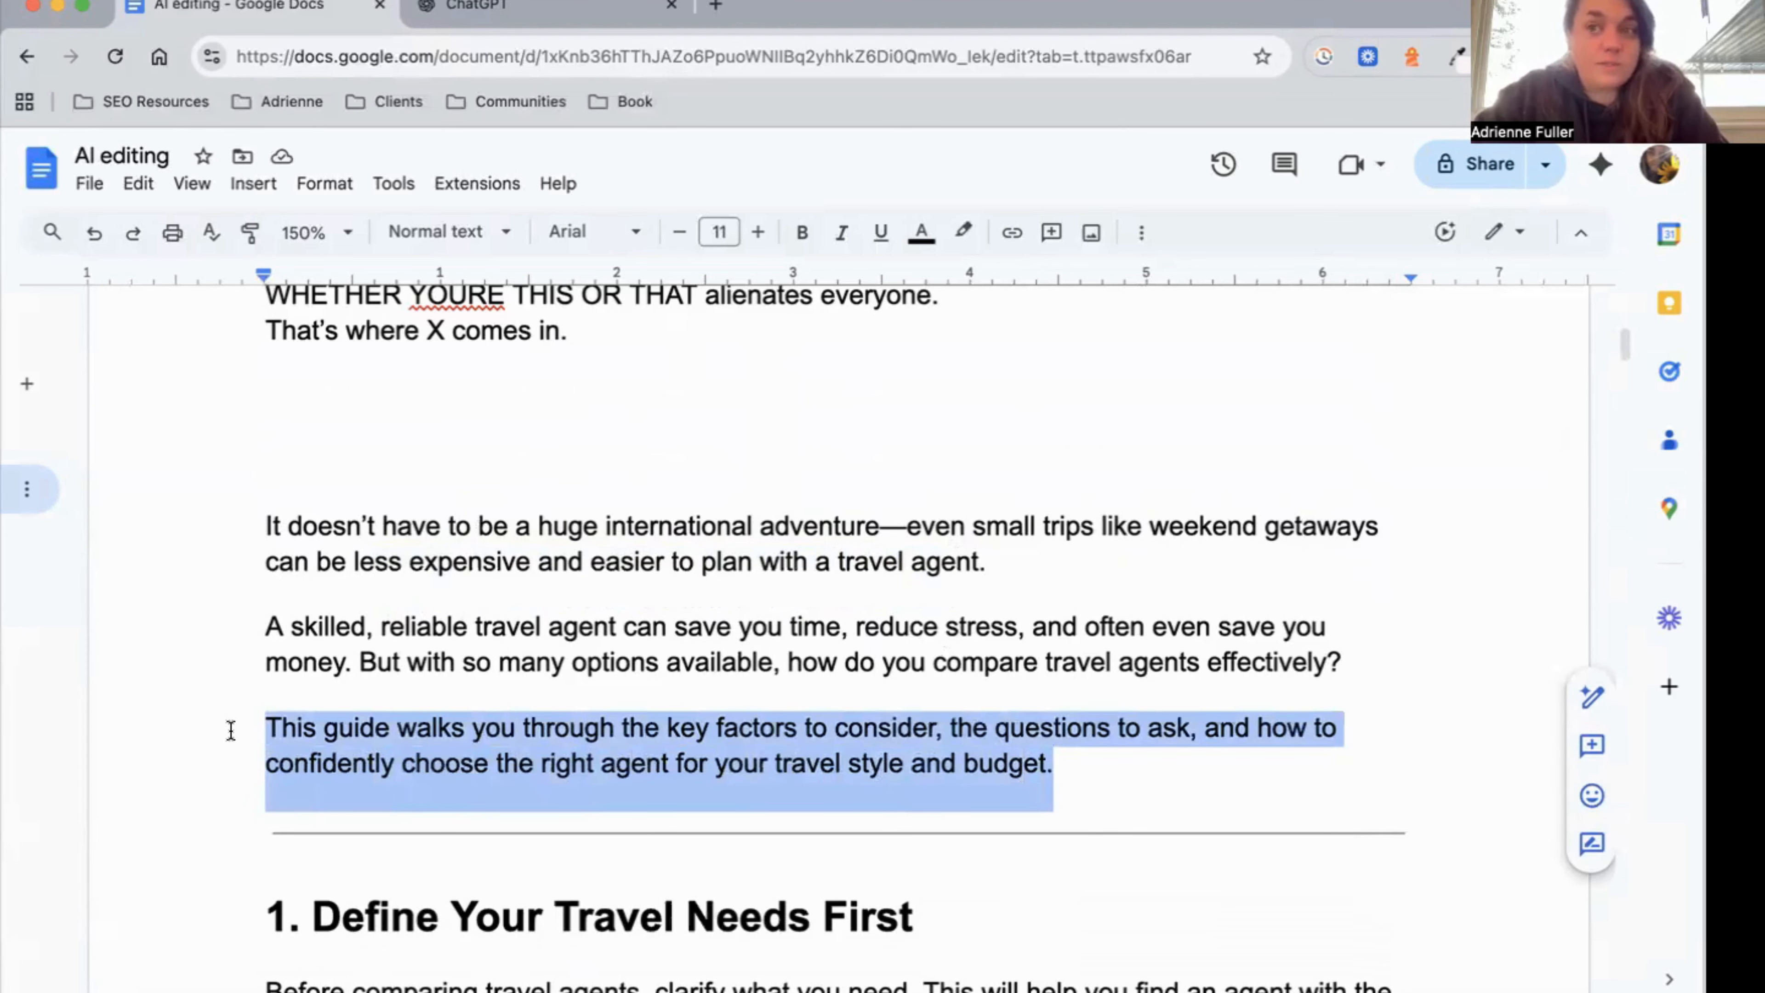
{"action": "type", "text": "TOC"}
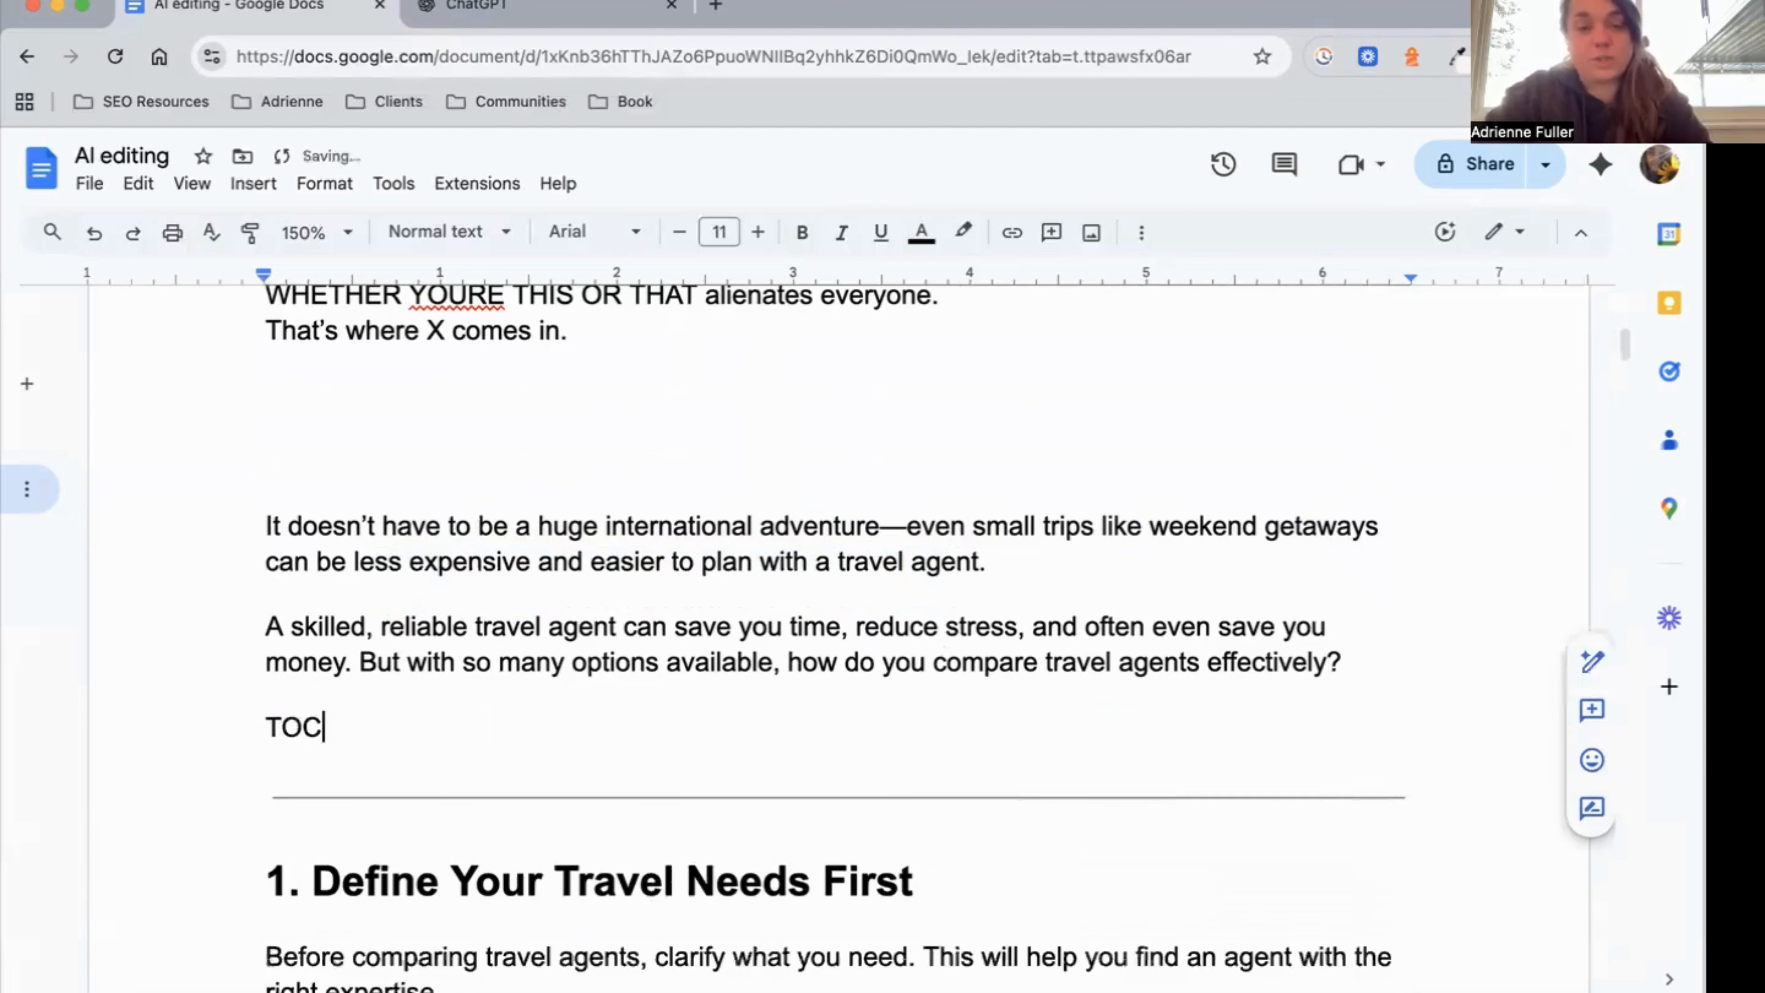
{"action": "key", "text": "super+z"}
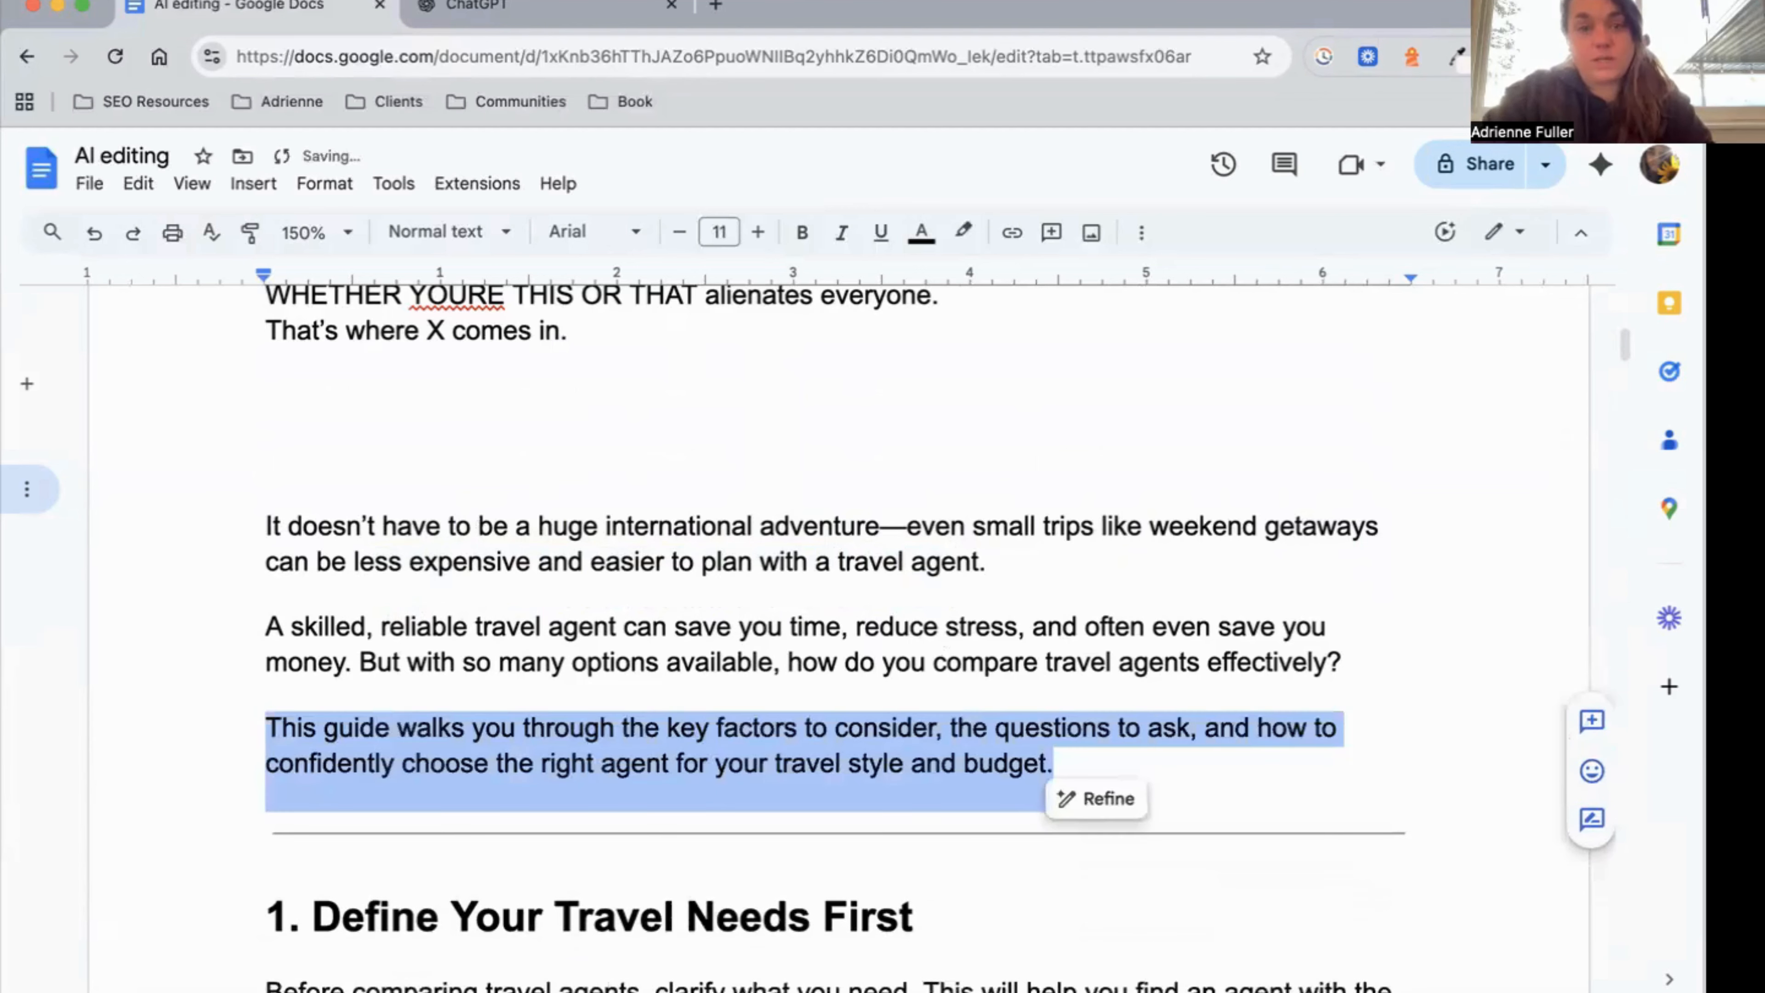
Replace the "This guide walks you through the key factors" paragraph with "Skip to How to compare/list of agents".
{"action": "type", "text": "TOC"}
{"action": "key", "text": "BackSpace"}
{"action": "key", "text": "BackSpace"}
{"action": "key", "text": "BackSpace"}
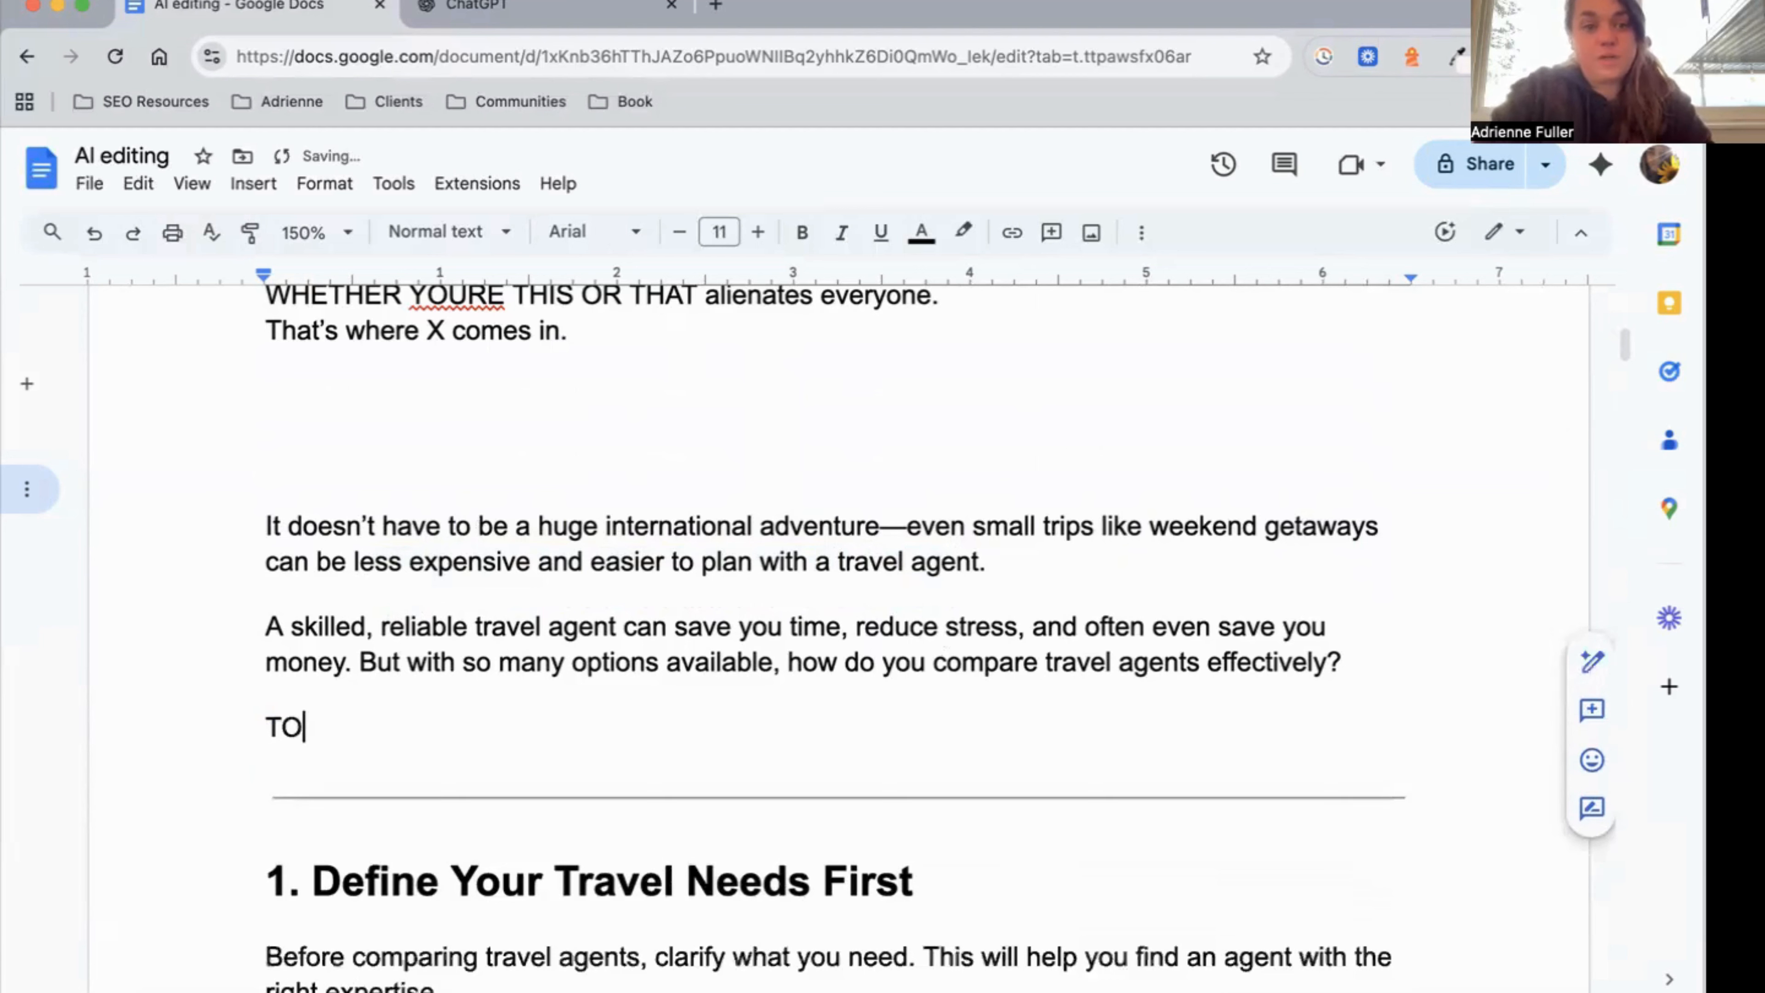
{"action": "type", "text": "Skip to "}
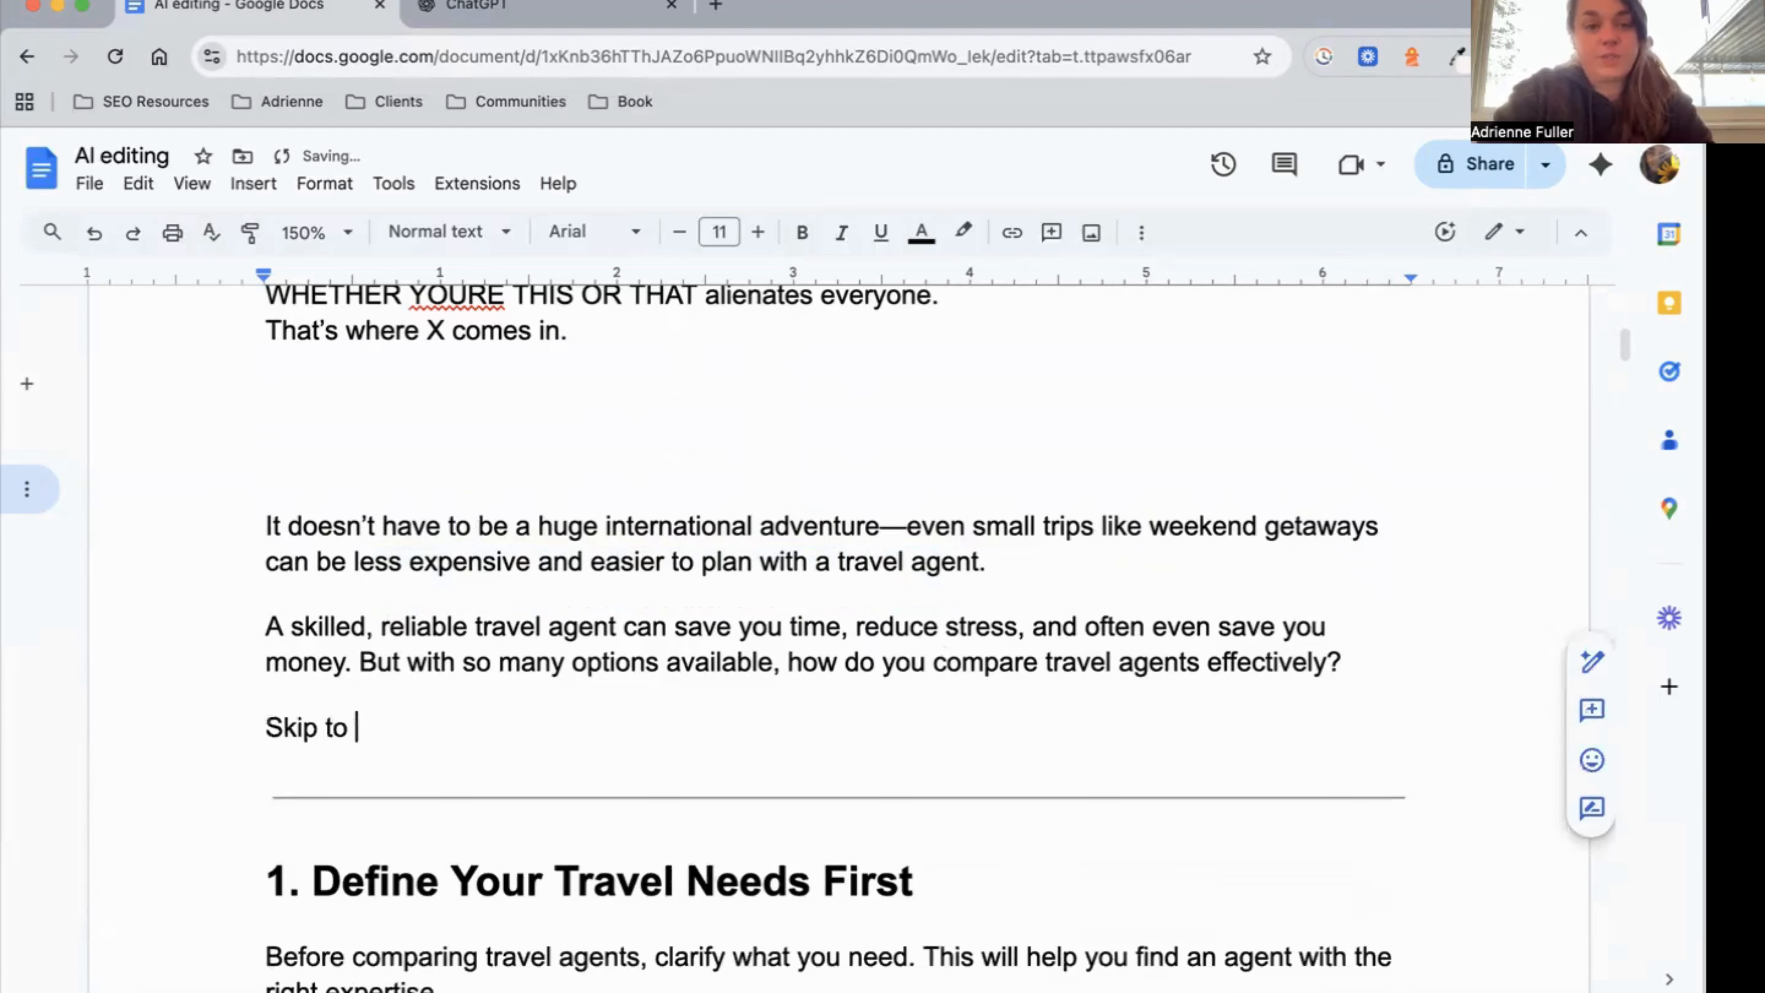
{"action": "type", "text": "co"}
{"action": "key", "text": "BackSpace"}
{"action": "key", "text": "BackSpace"}
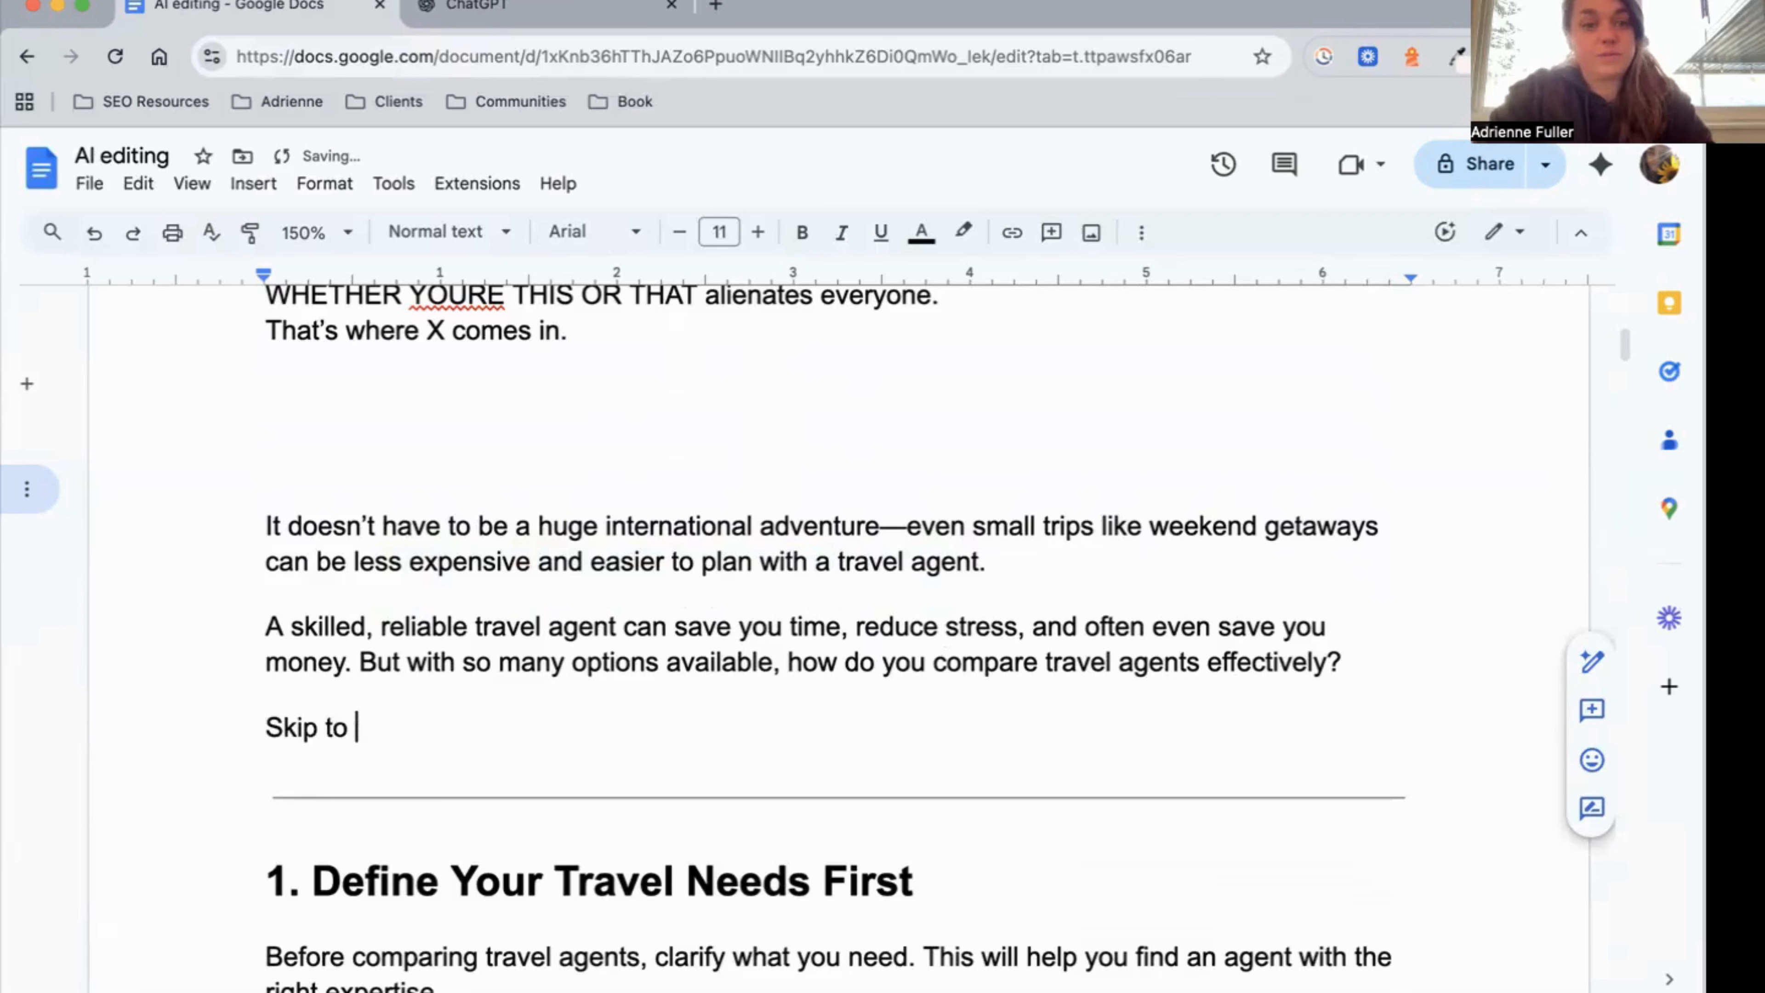
{"action": "type", "text": "H"}
{"action": "key", "text": "BackSpace"}
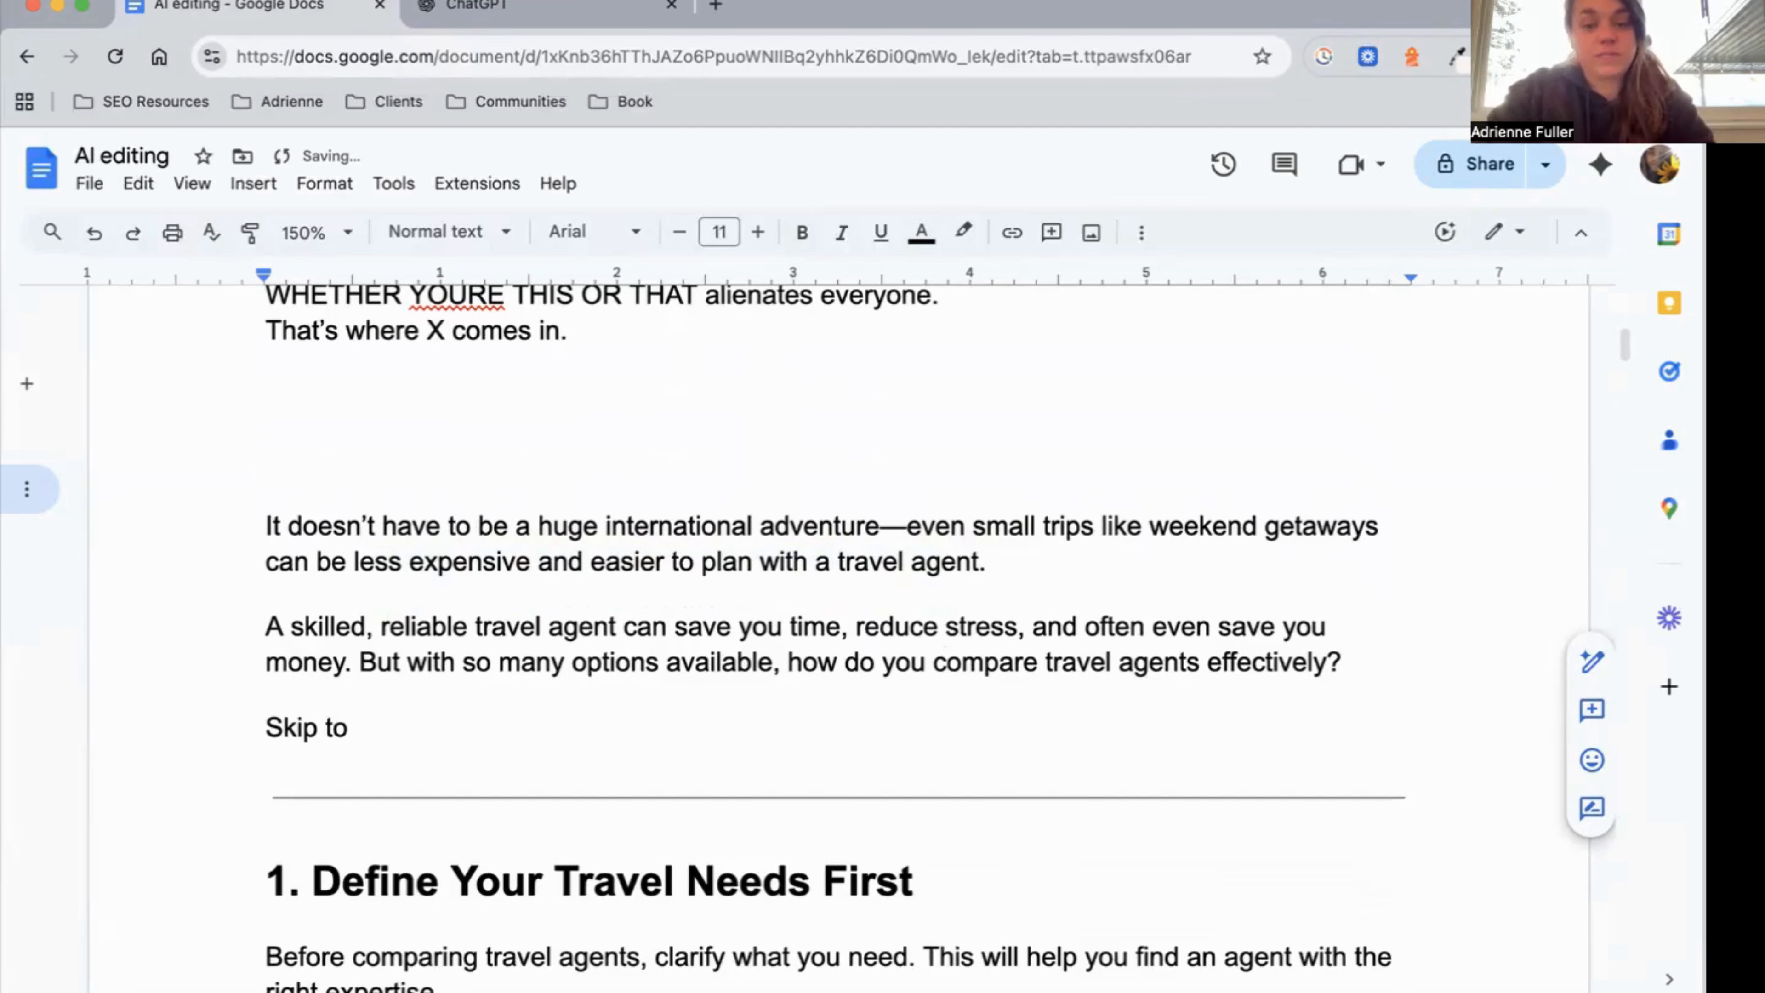
{"action": "type", "text": "How to com"}
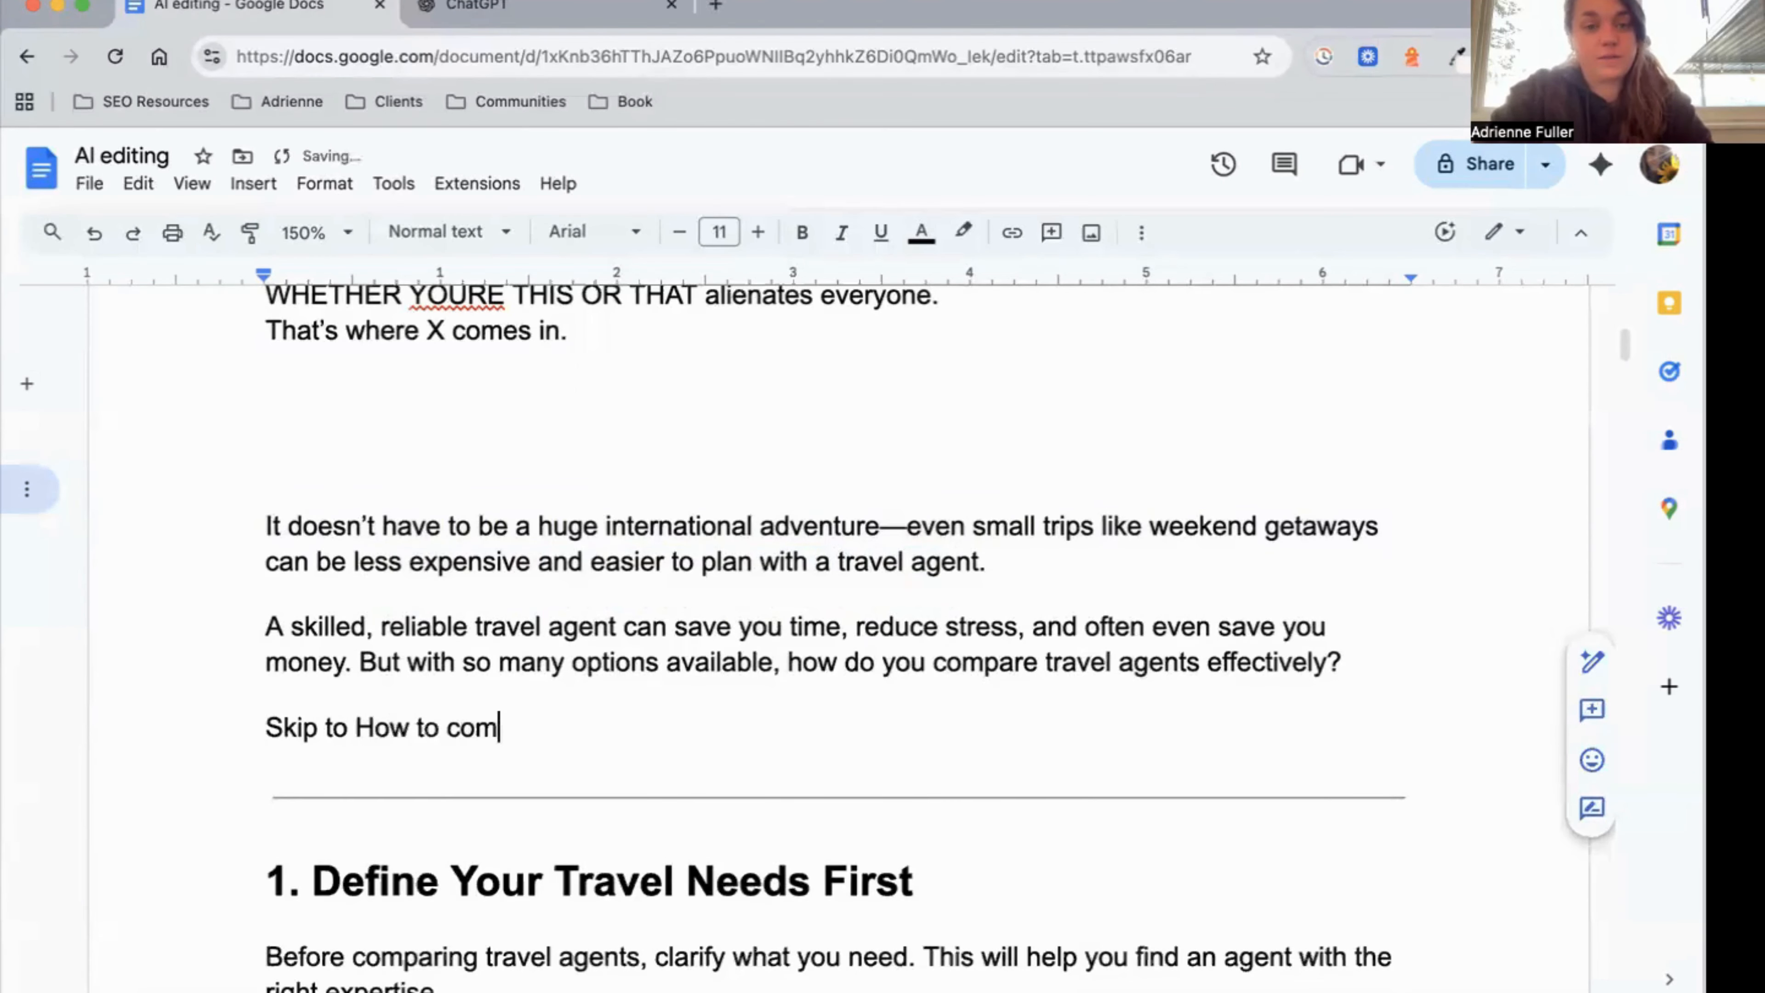
{"action": "type", "text": "pare/list "}
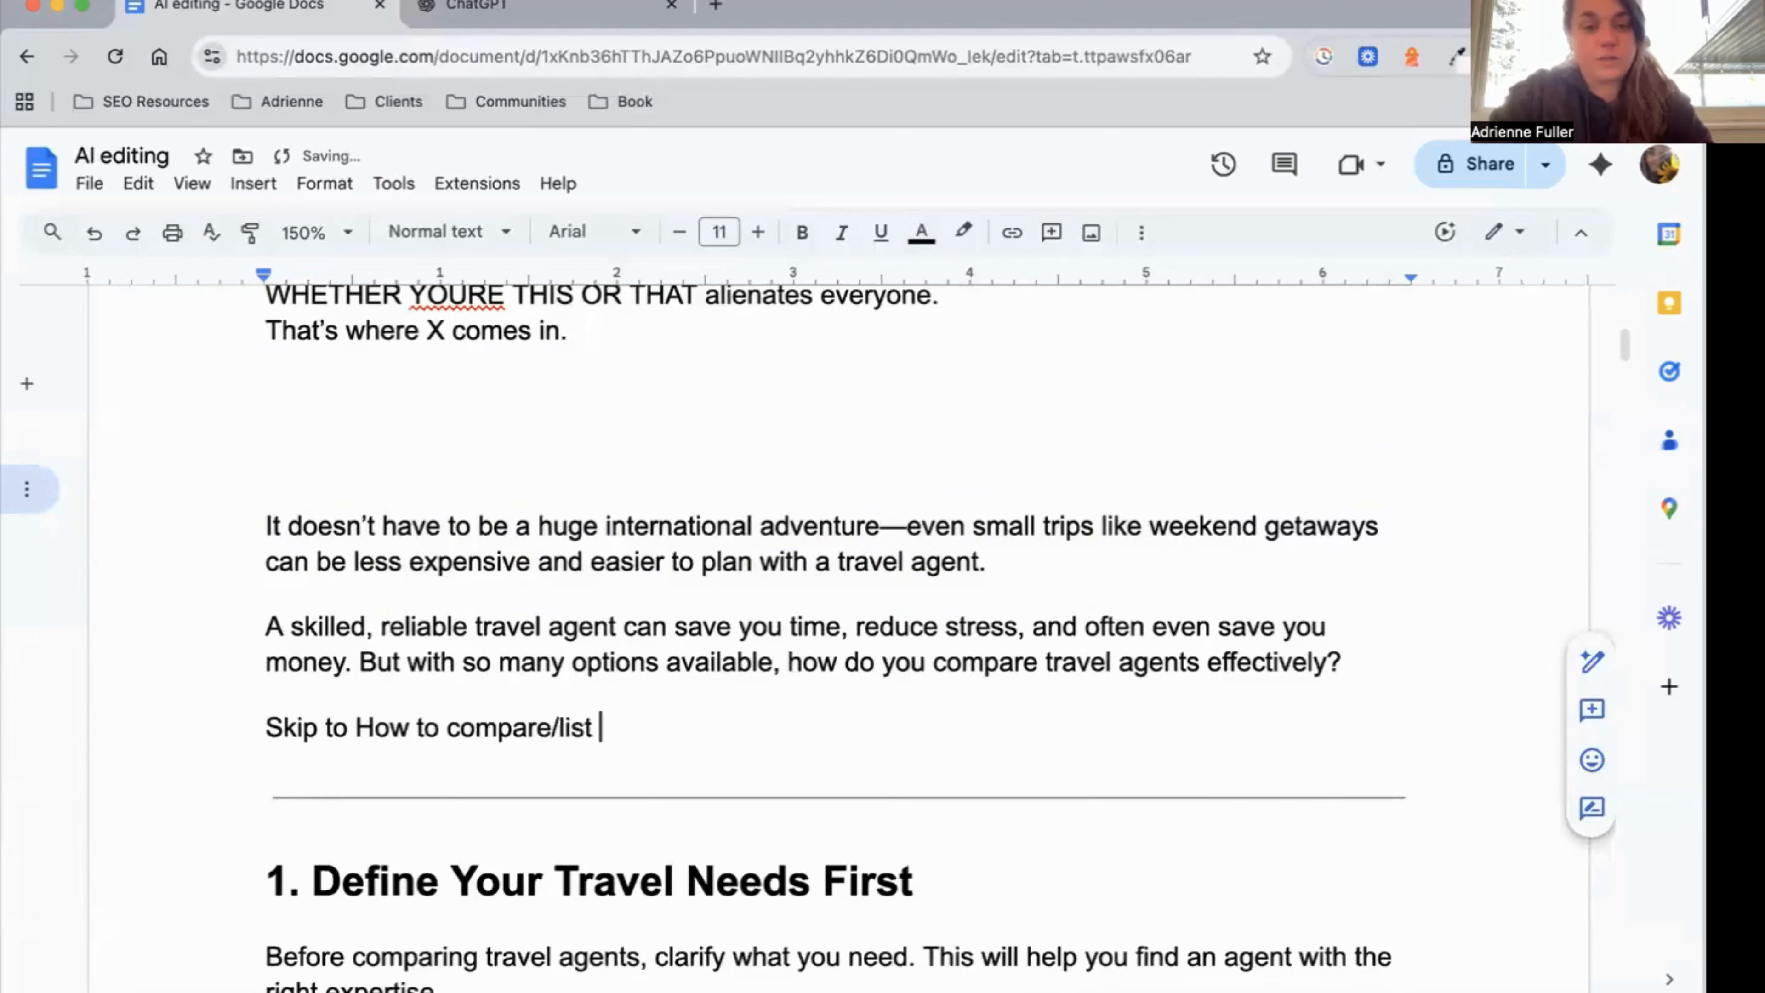
{"action": "type", "text": "of agents"}
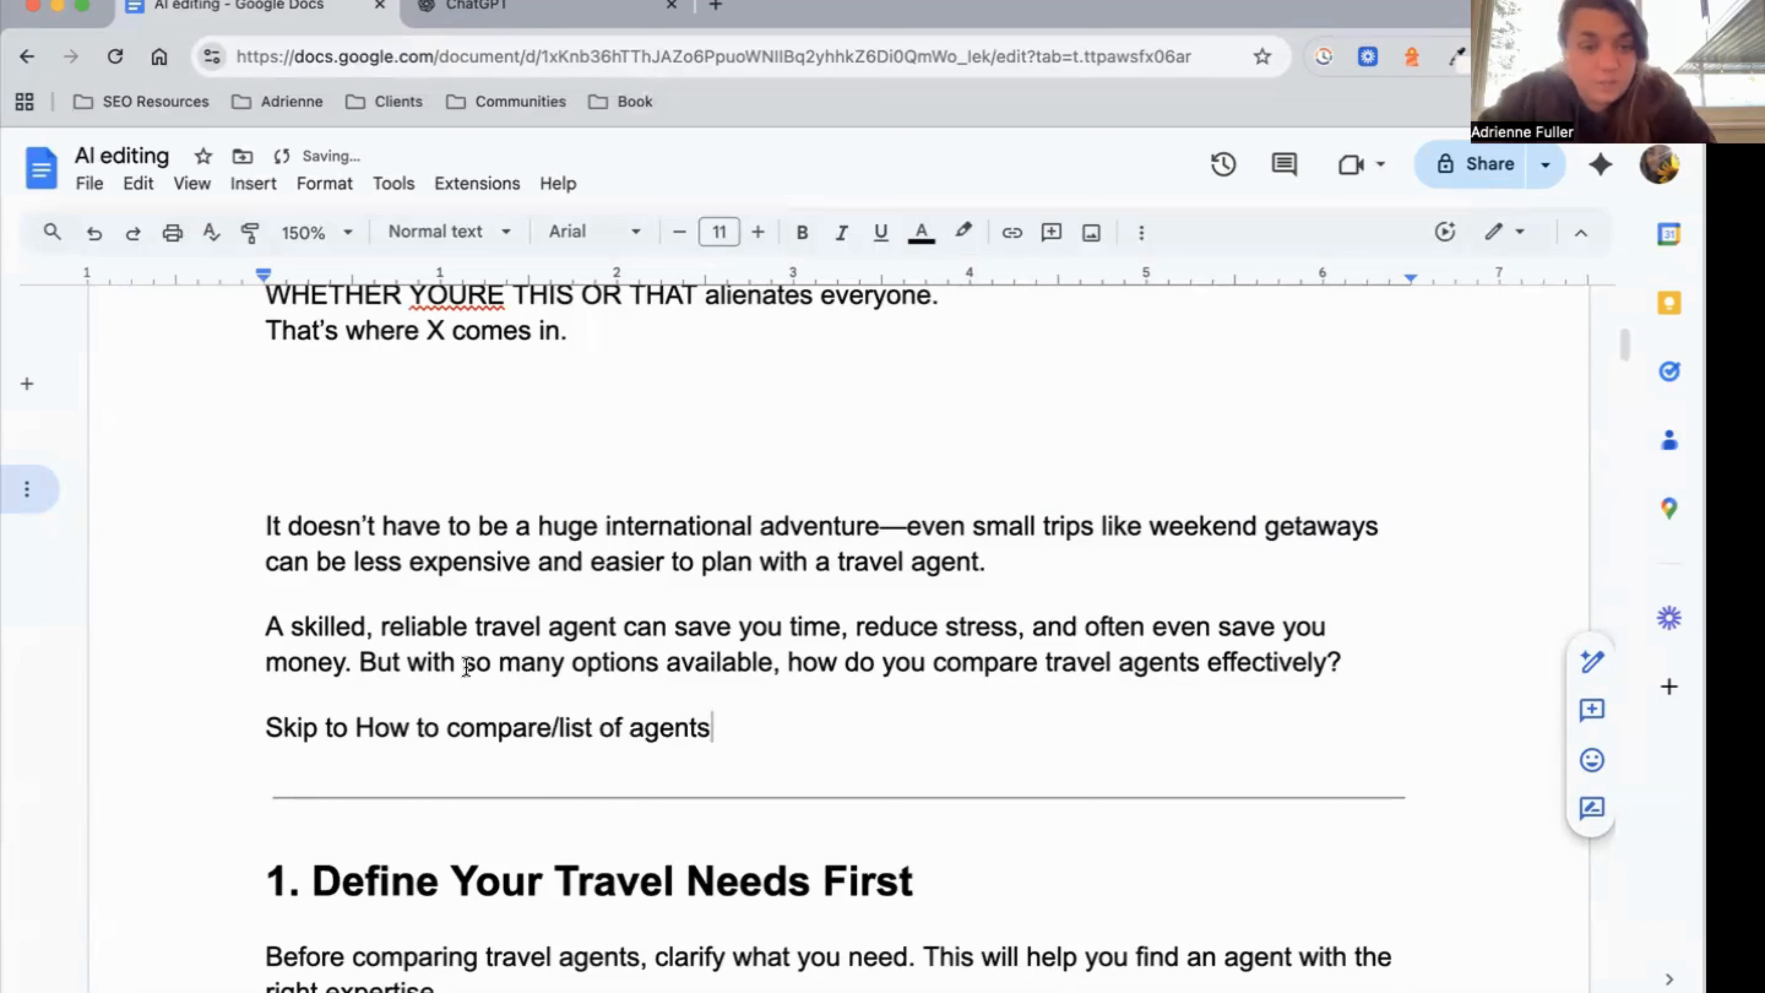
Delete the "But with so many options available" question and merge the "A skilled, reliable travel agent" sentence into the preceding paragraph.
{"action": "left_click", "coordinate": [1348, 669]}
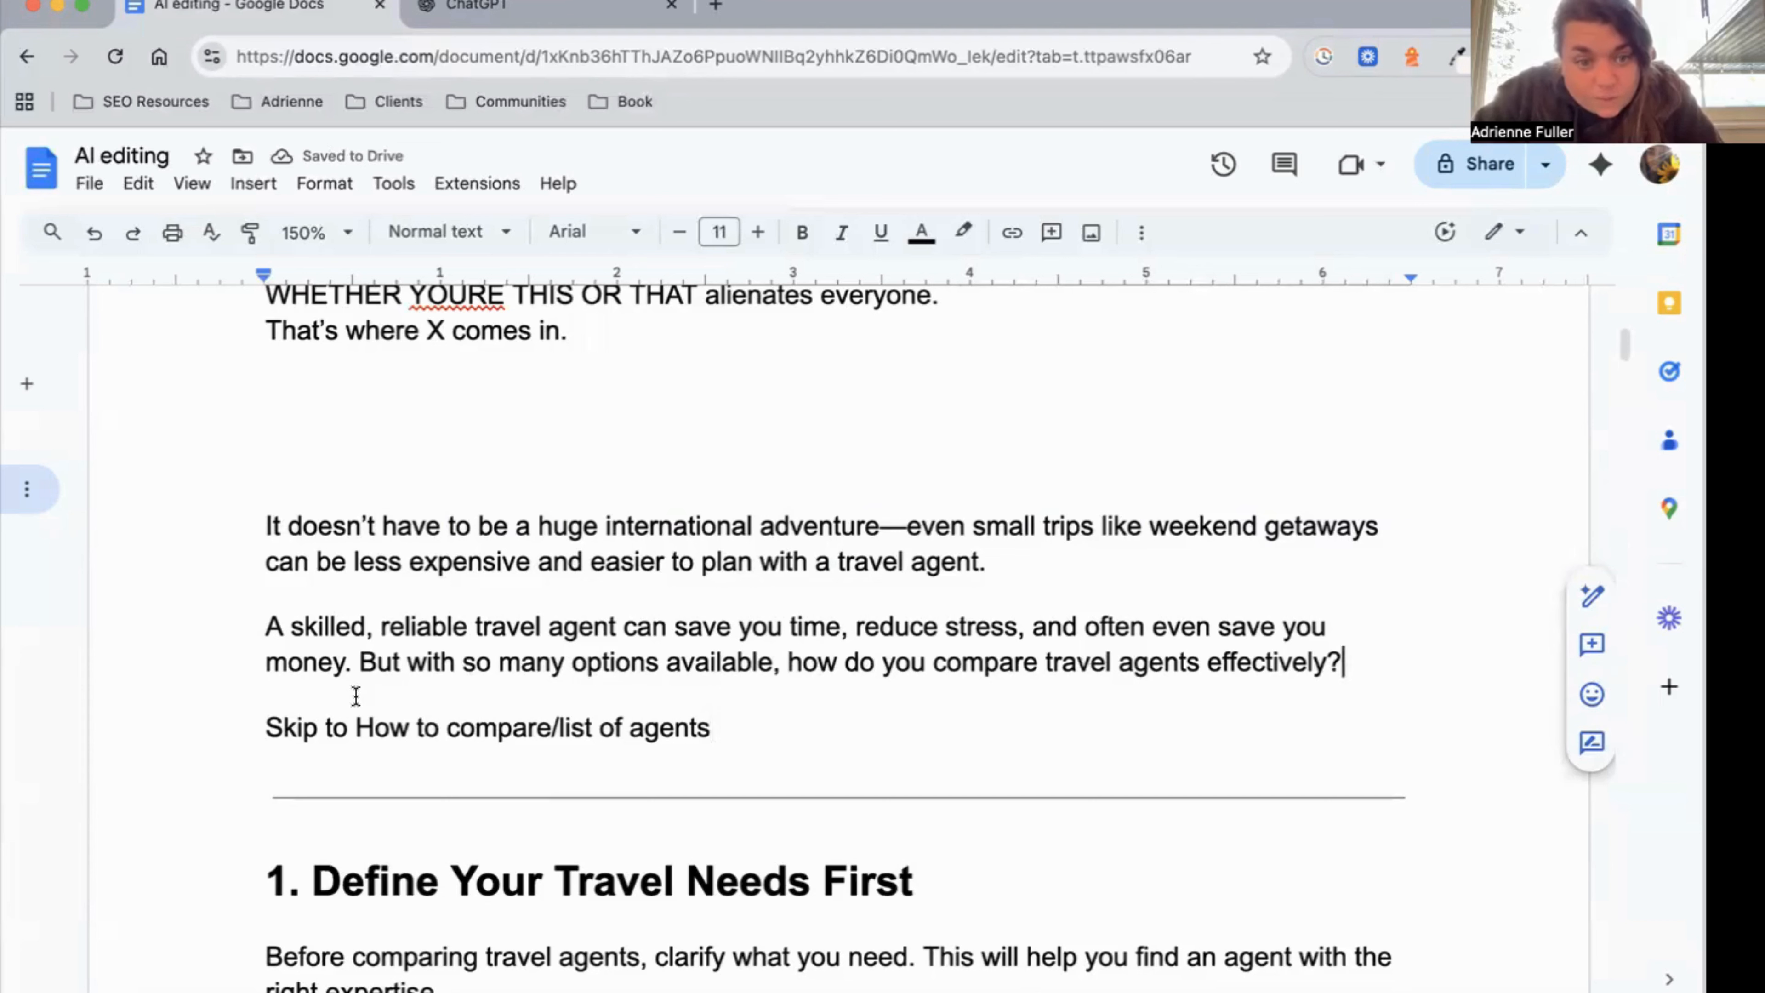
{"action": "left_click", "coordinate": [358, 669], "text": "shift"}
{"action": "key", "text": "BackSpace"}
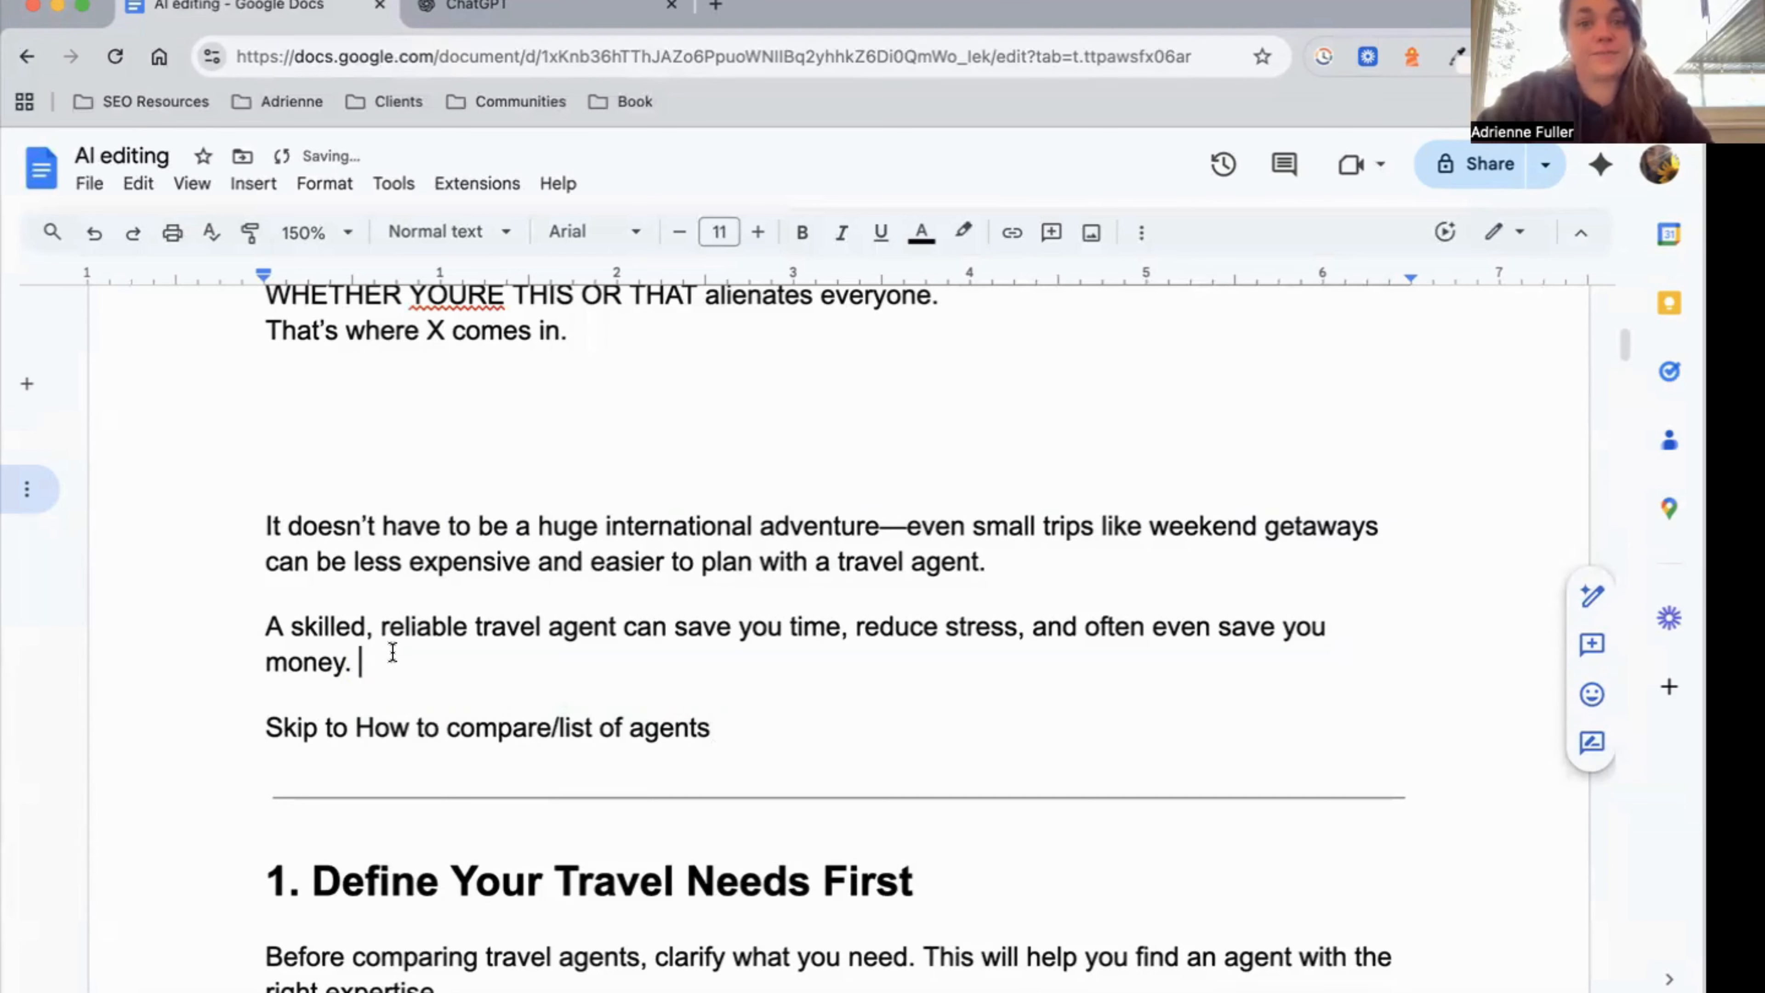
{"action": "left_click", "coordinate": [263, 636]}
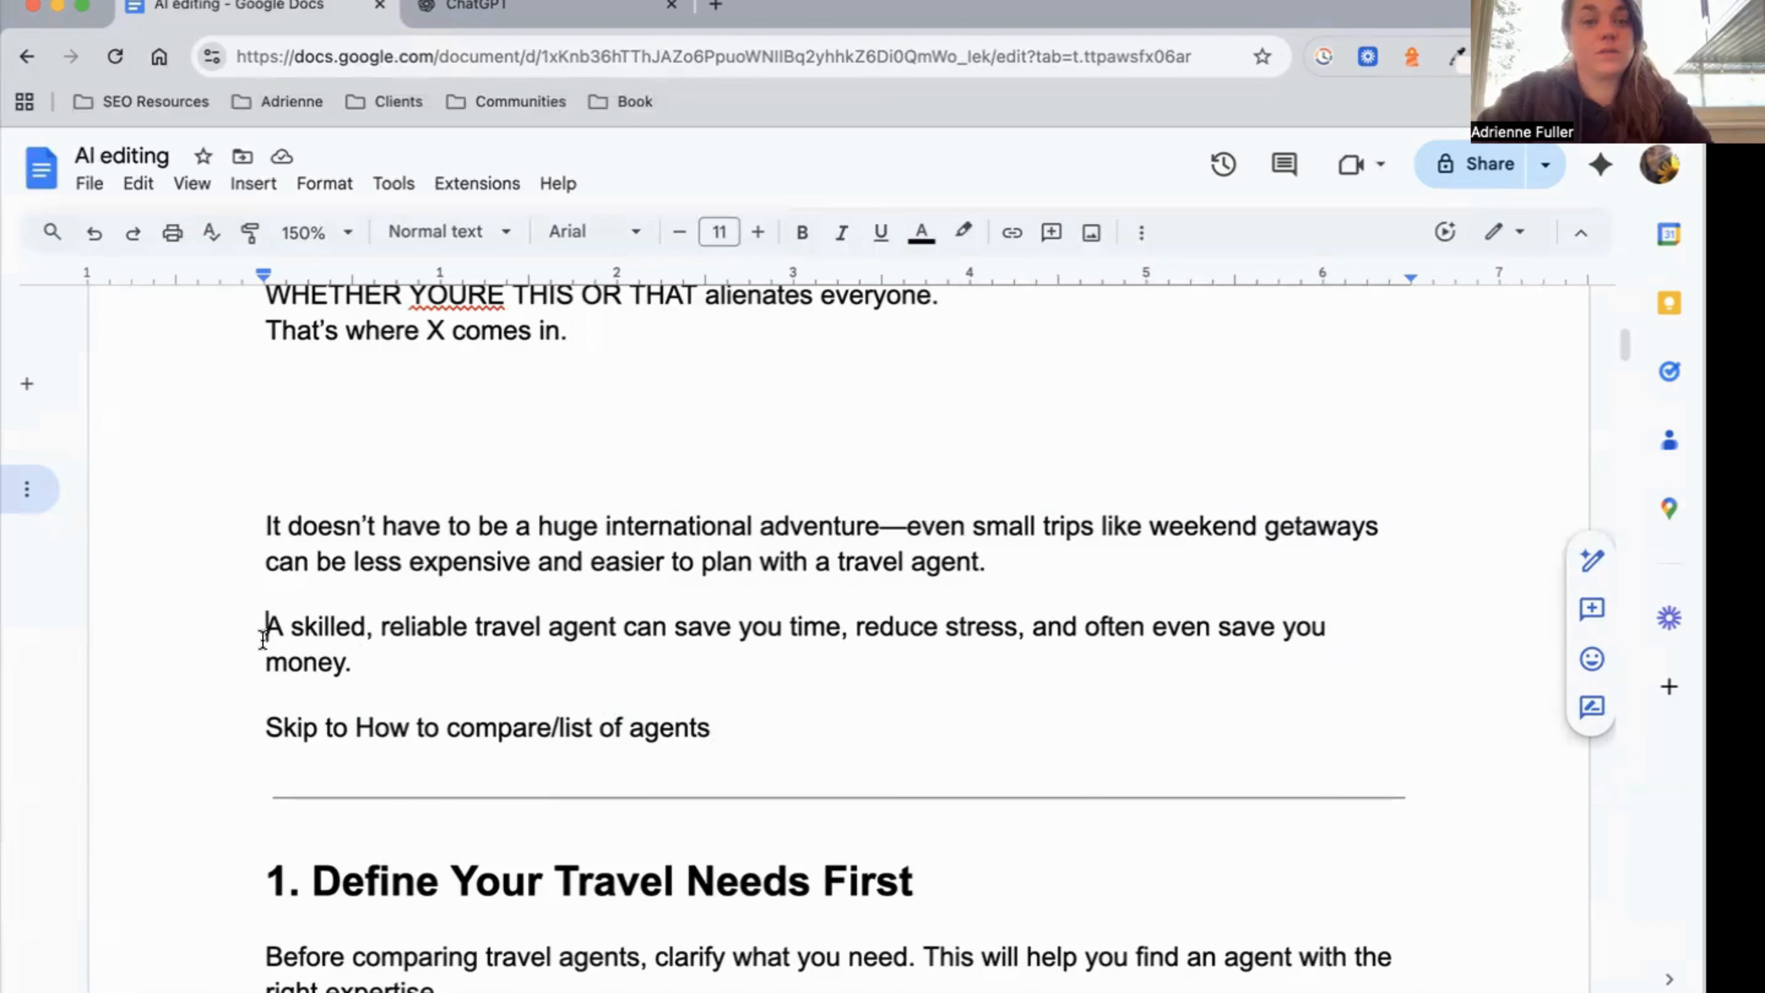
{"action": "key", "text": "BackSpace"}
{"action": "key", "text": "BackSpace"}
Replace the period after "save you money" with ", often resulting in a more memorable trip".
{"action": "double_click", "coordinate": [1084, 605]}
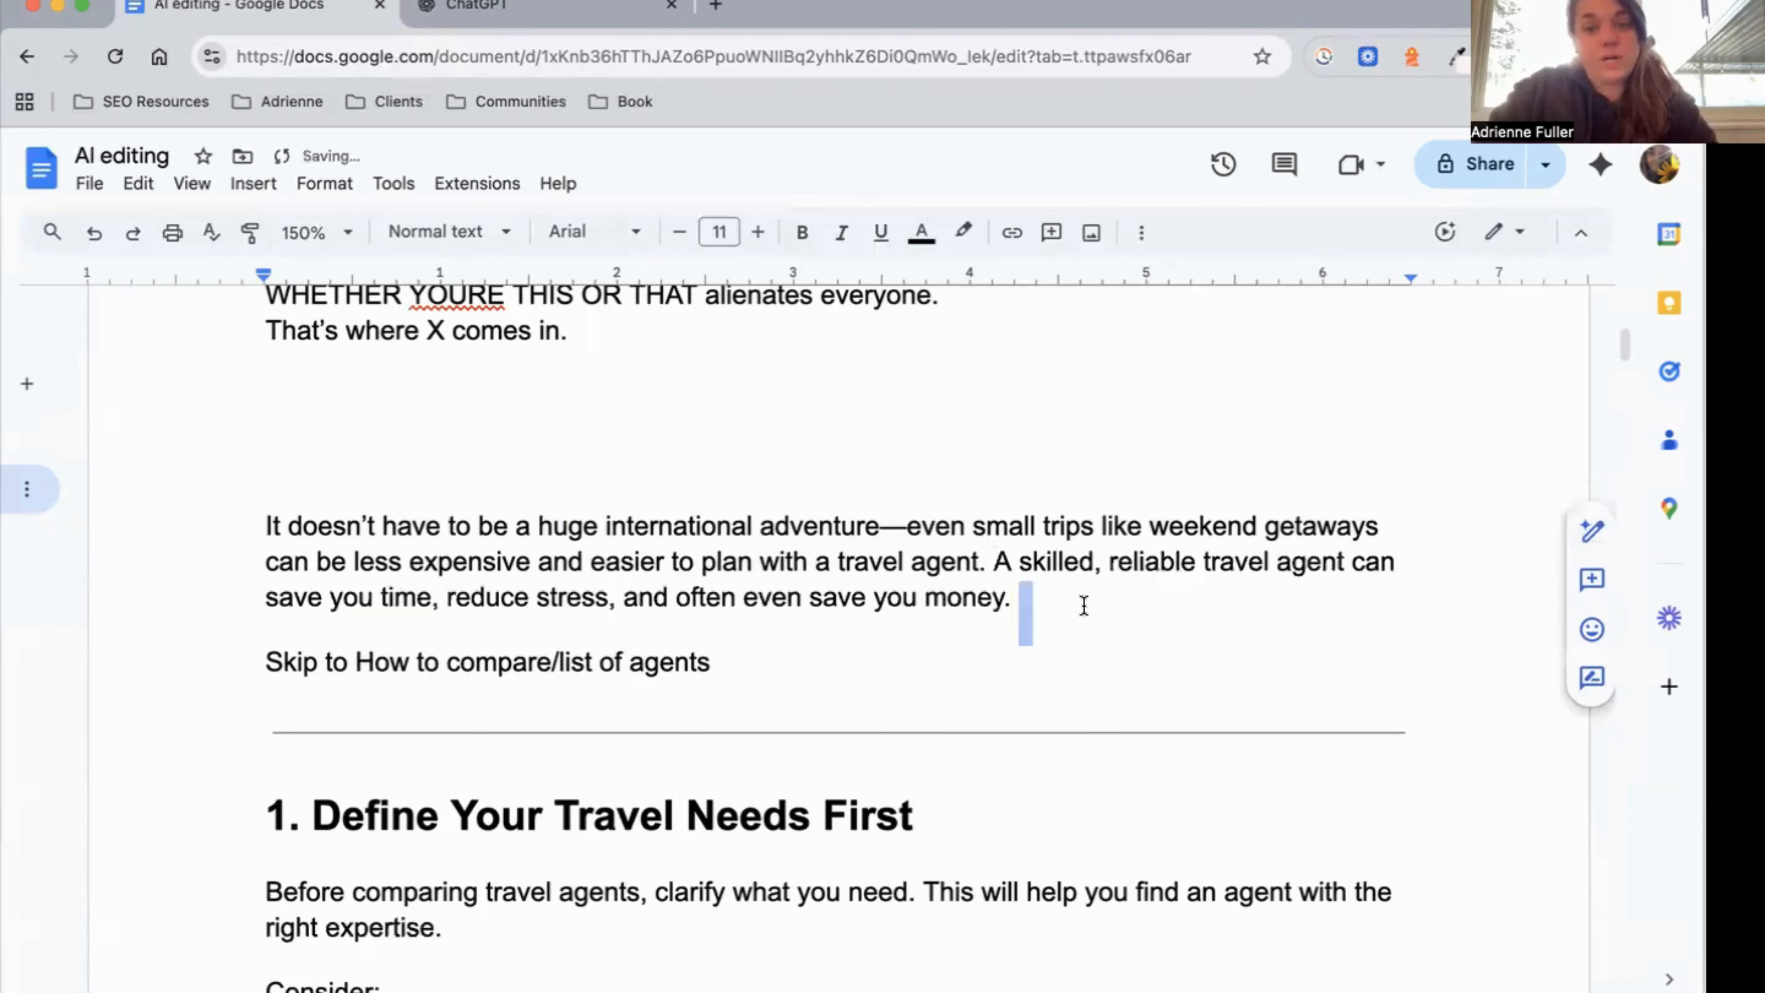
{"action": "key", "text": "BackSpace"}
{"action": "key", "text": "BackSpace"}
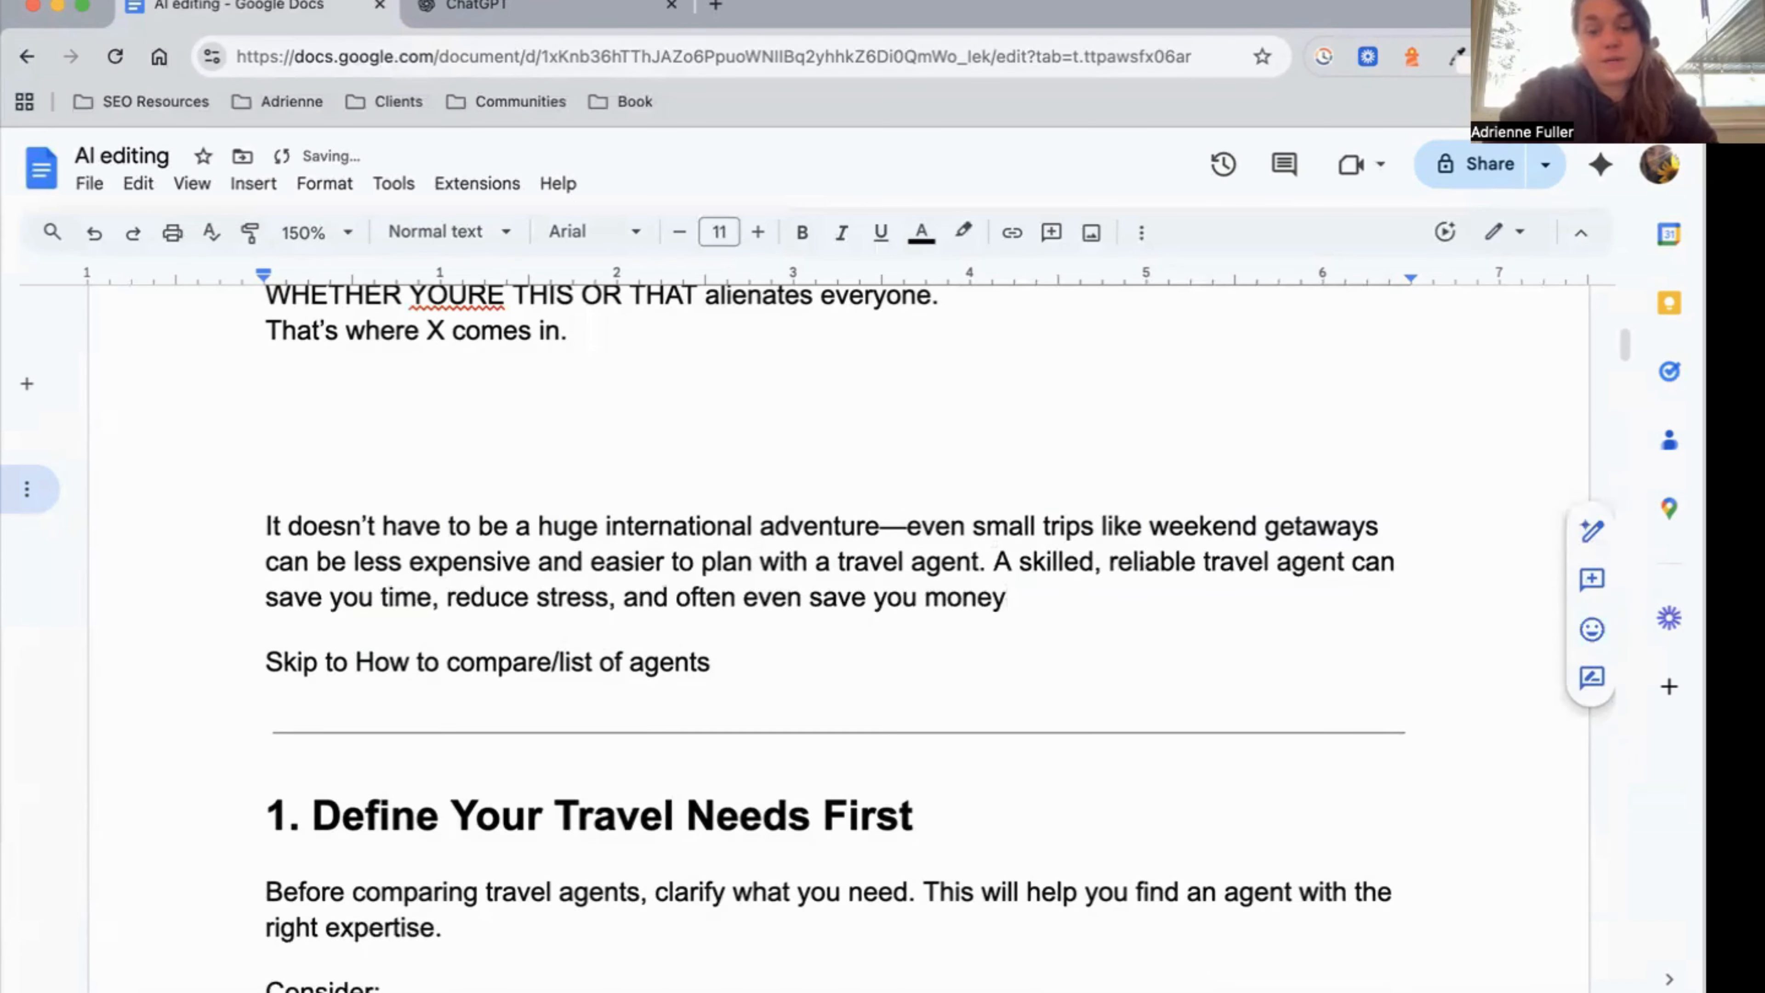
{"action": "type", "text": ", of"}
{"action": "key", "text": "BackSpace"}
{"action": "key", "text": "BackSpace"}
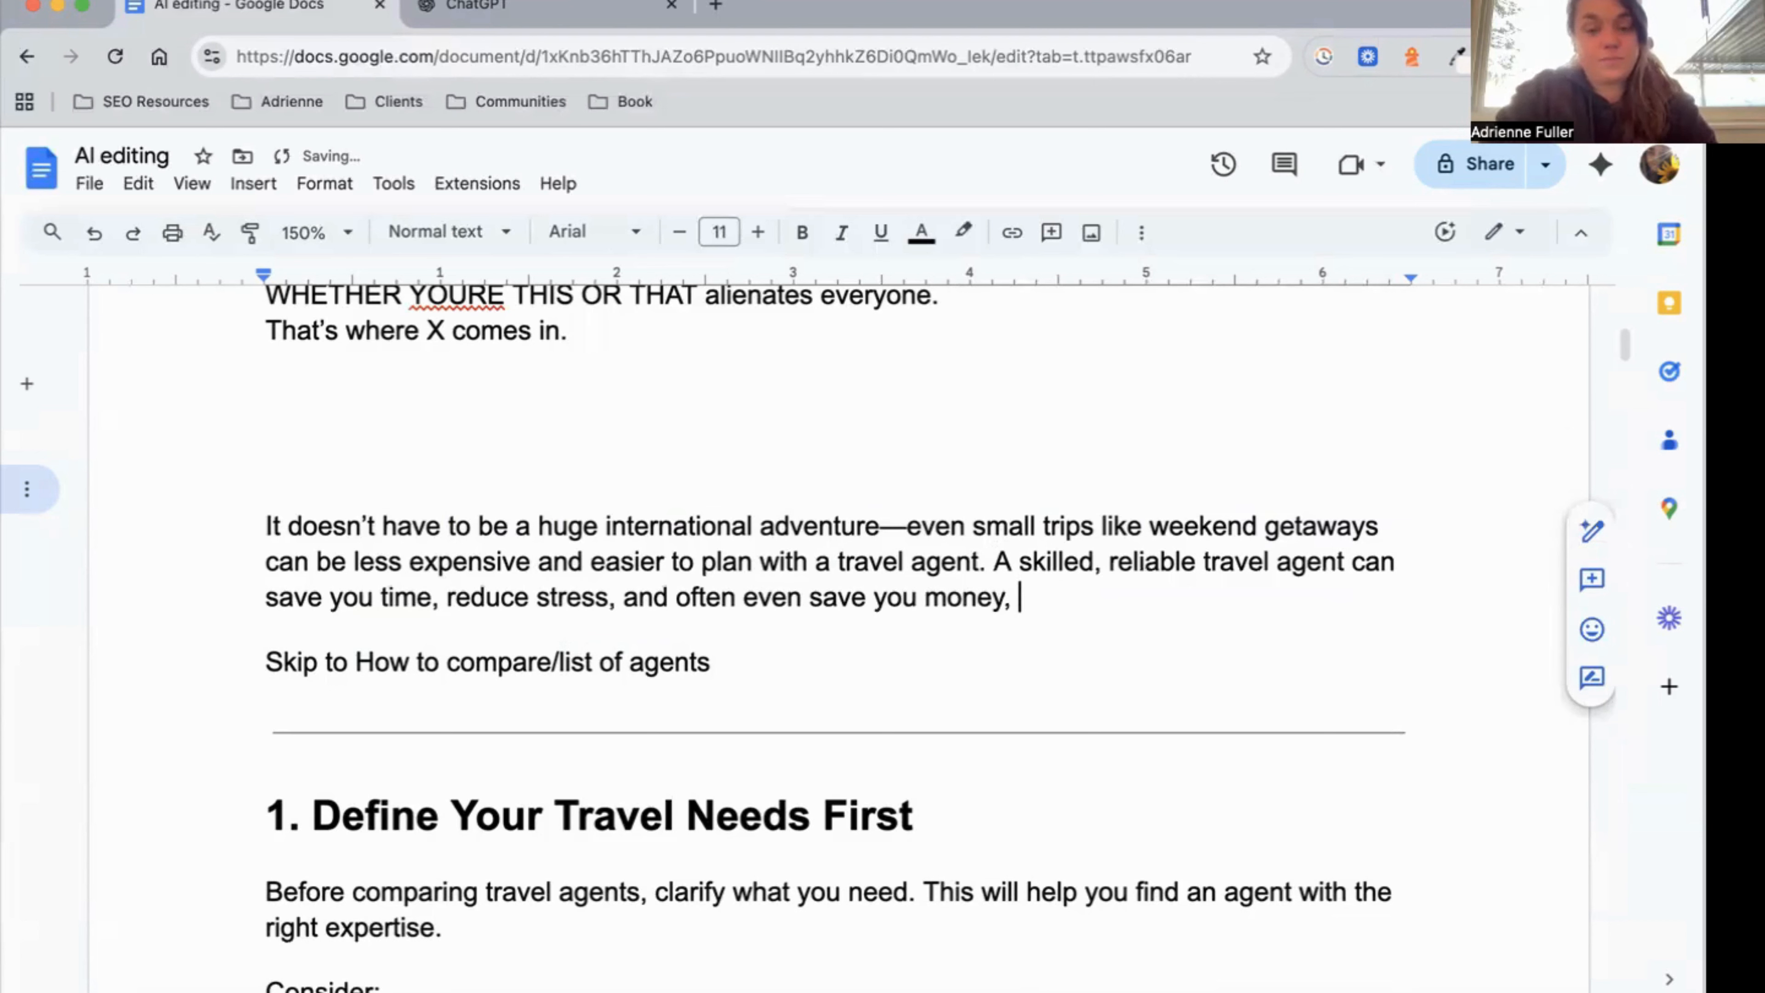
{"action": "type", "text": "often resulting "}
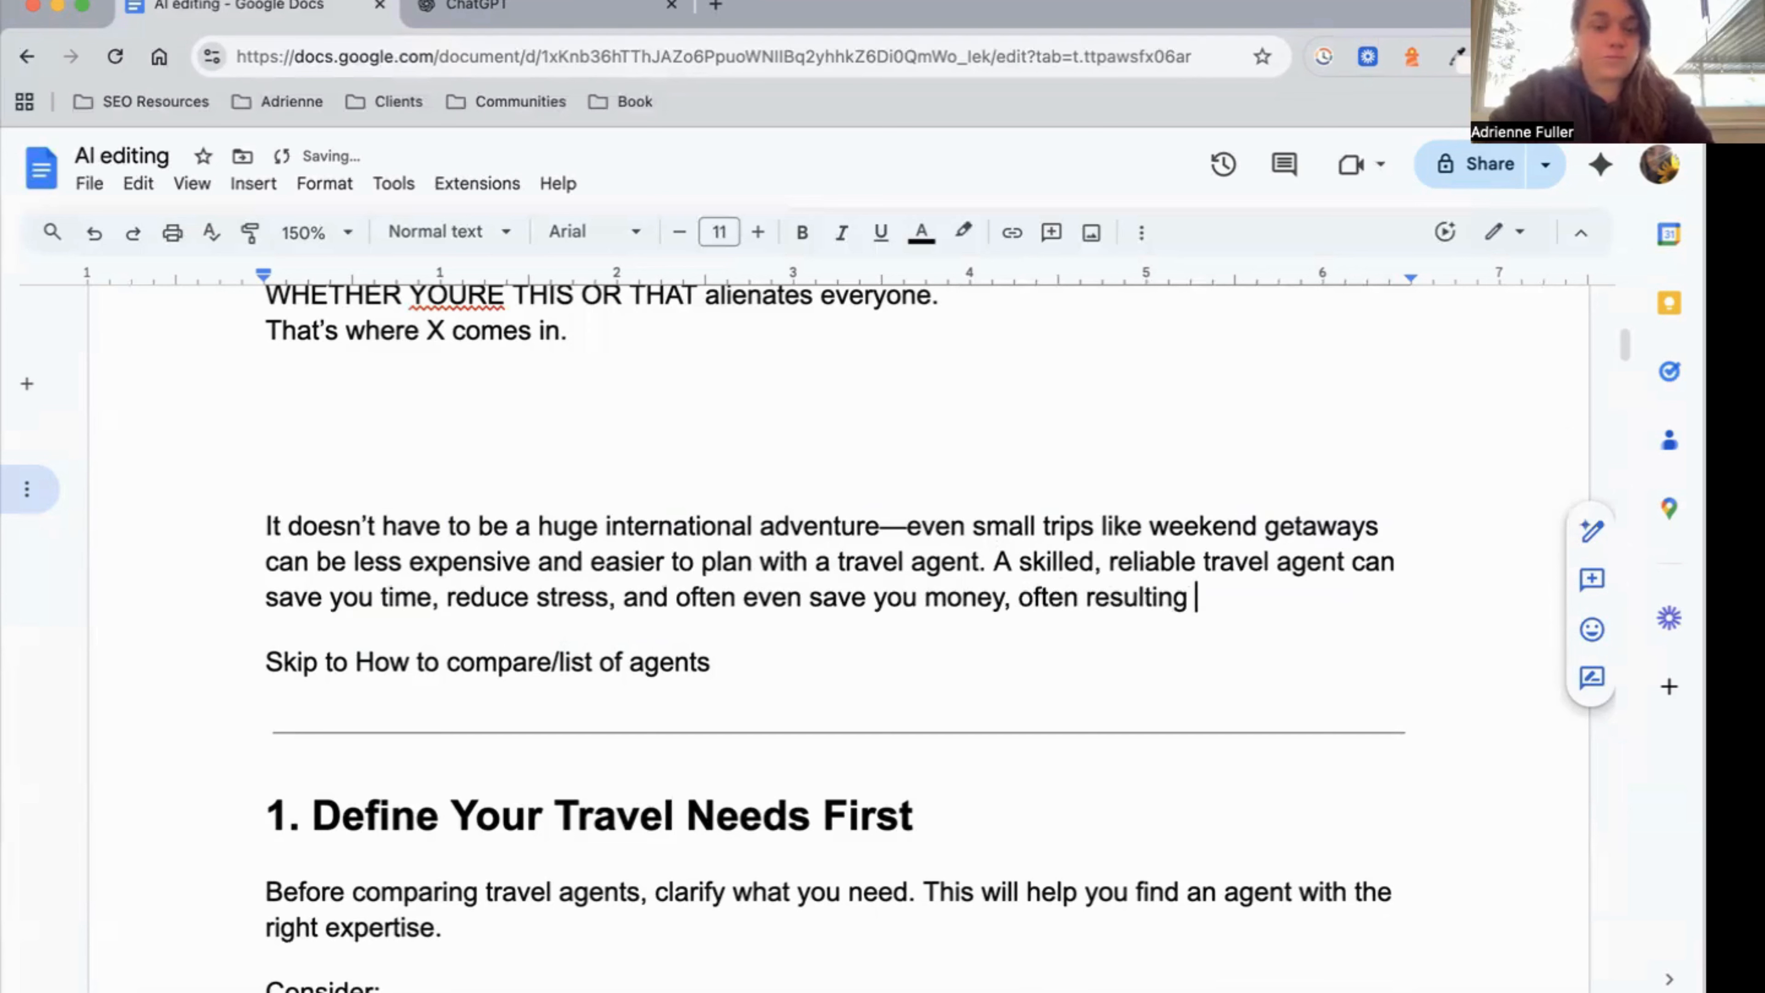
{"action": "type", "text": "in a more me"}
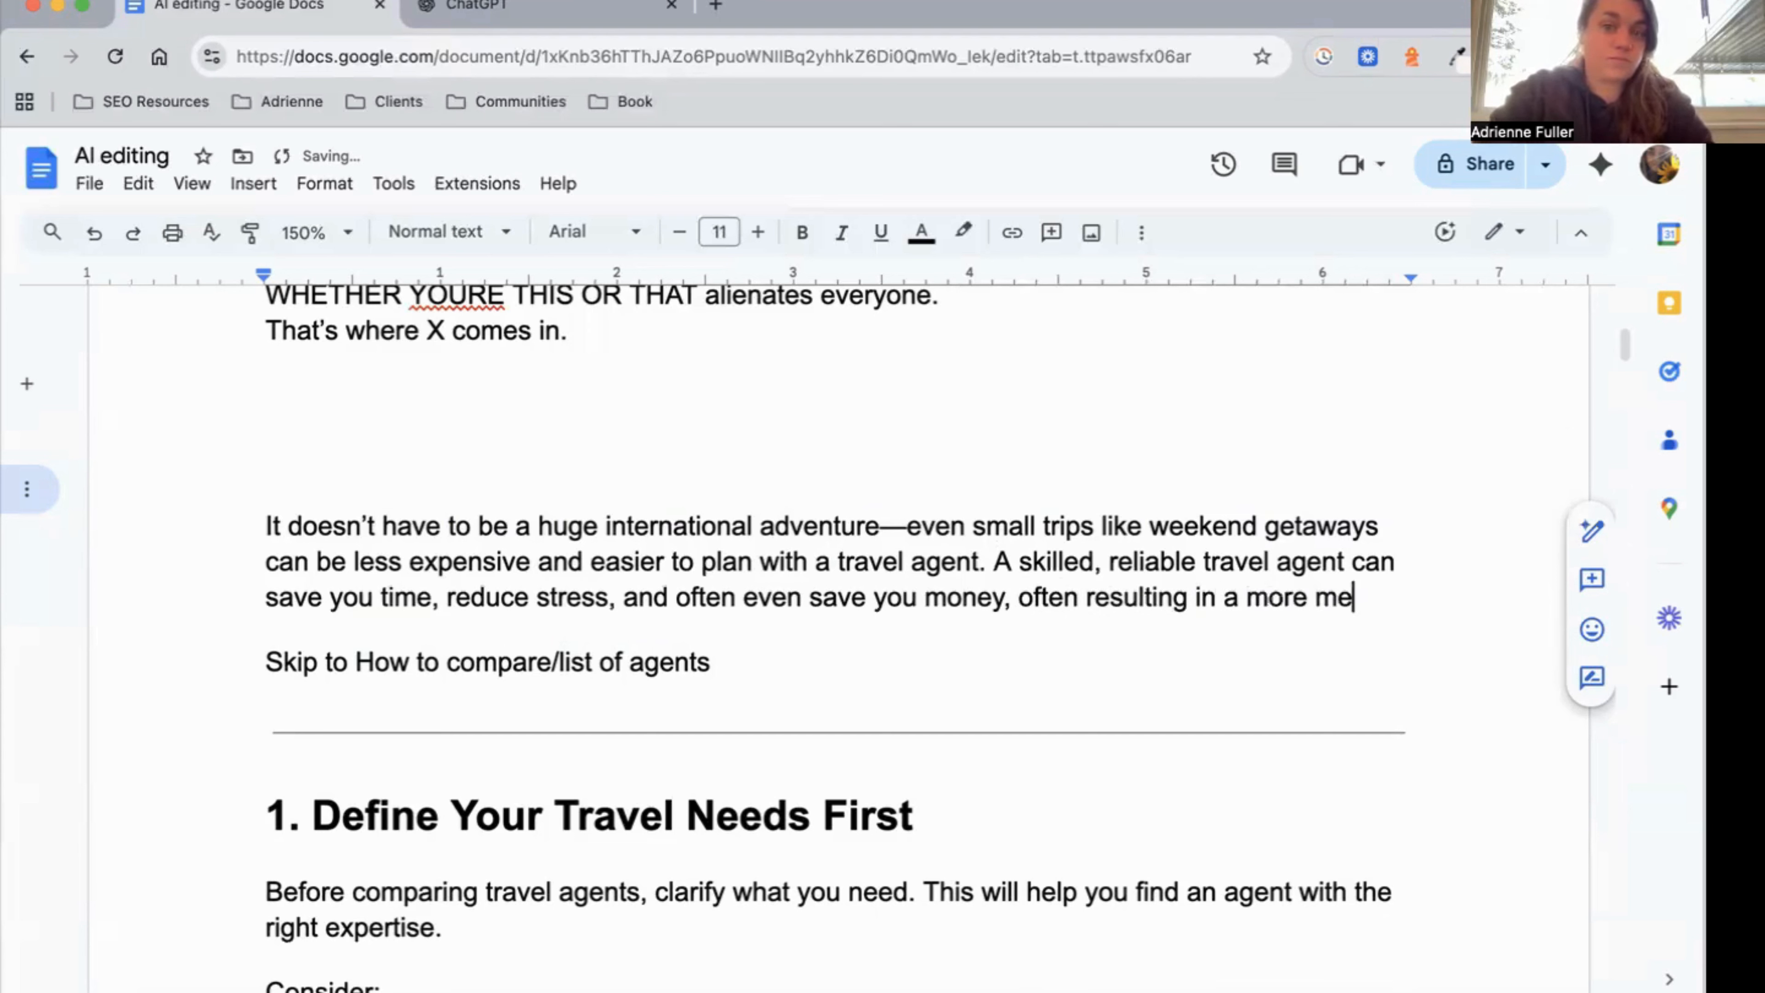
{"action": "type", "text": "mbo"}
{"action": "key", "text": "BackSpace"}
{"action": "key", "text": "BackSpace"}
{"action": "type", "text": "orable trip"}
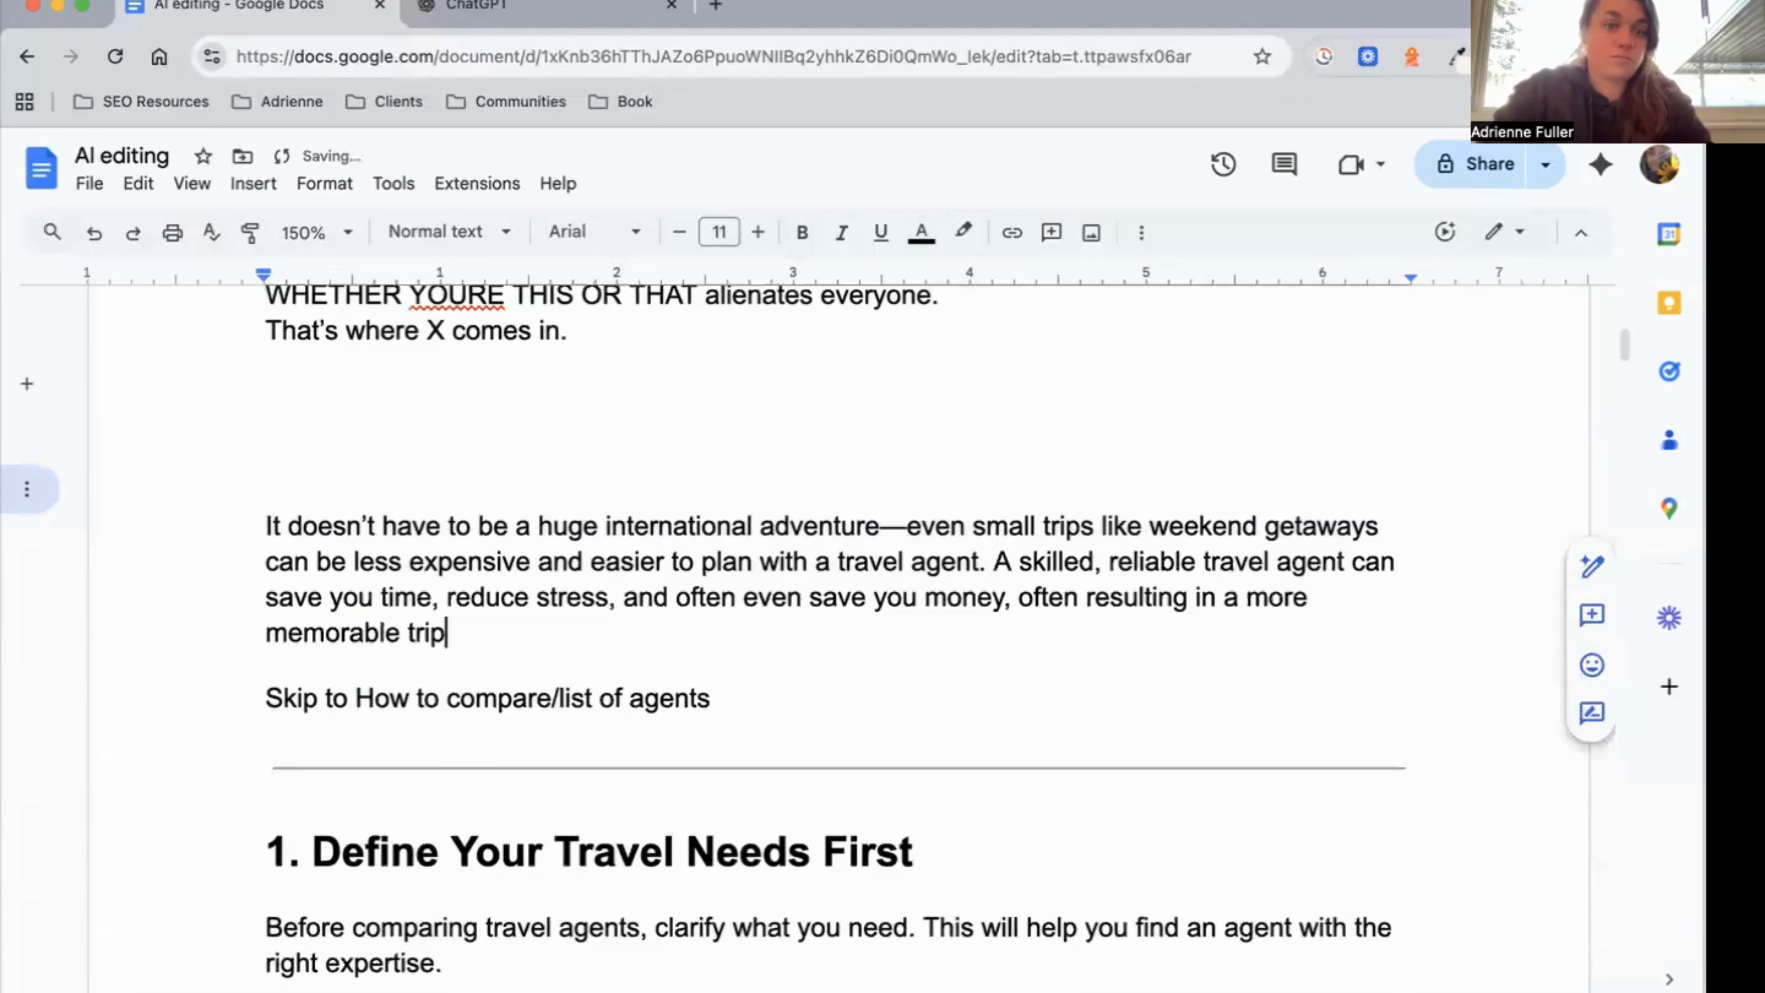
End the intro paragraph's last sentence with "—for good reasons." directly after "memorable trip".
{"action": "type", "text": " for"}
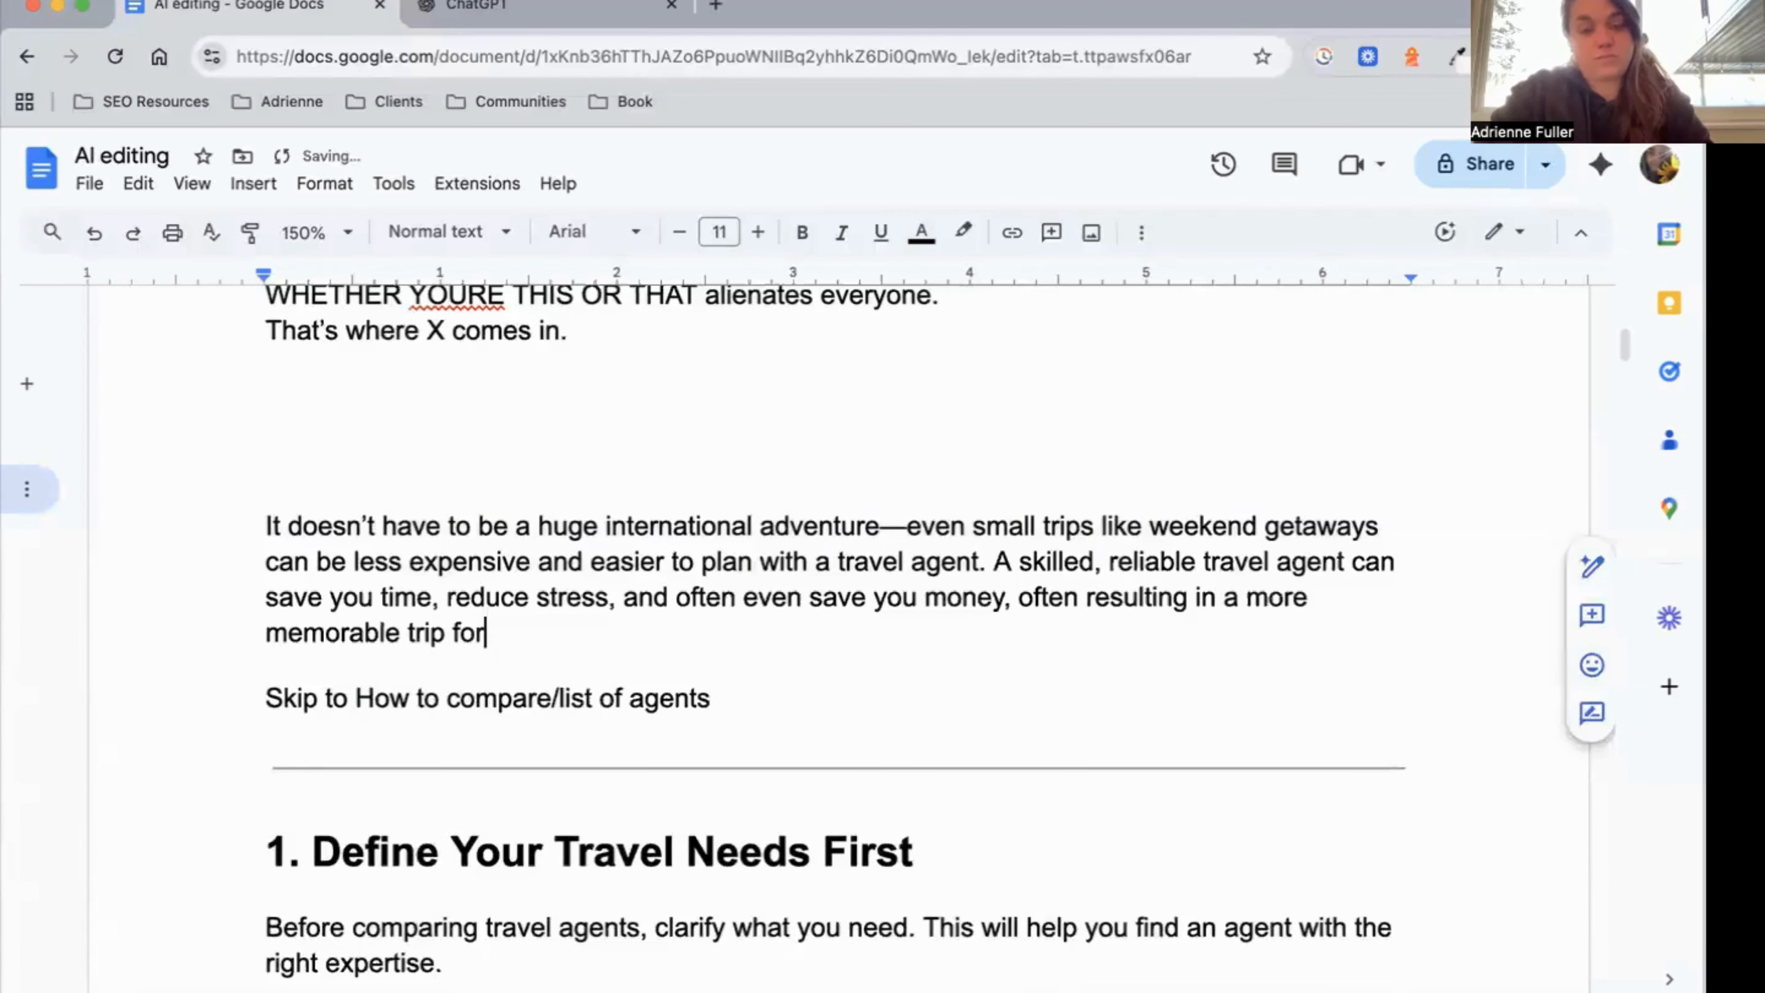
{"action": "key", "text": "BackSpace"}
{"action": "key", "text": "BackSpace"}
{"action": "key", "text": "BackSpace"}
{"action": "key", "text": "BackSpace"}
{"action": "type", "text": "."}
{"action": "key", "text": "BackSpace"}
{"action": "key", "text": "BackSpace"}
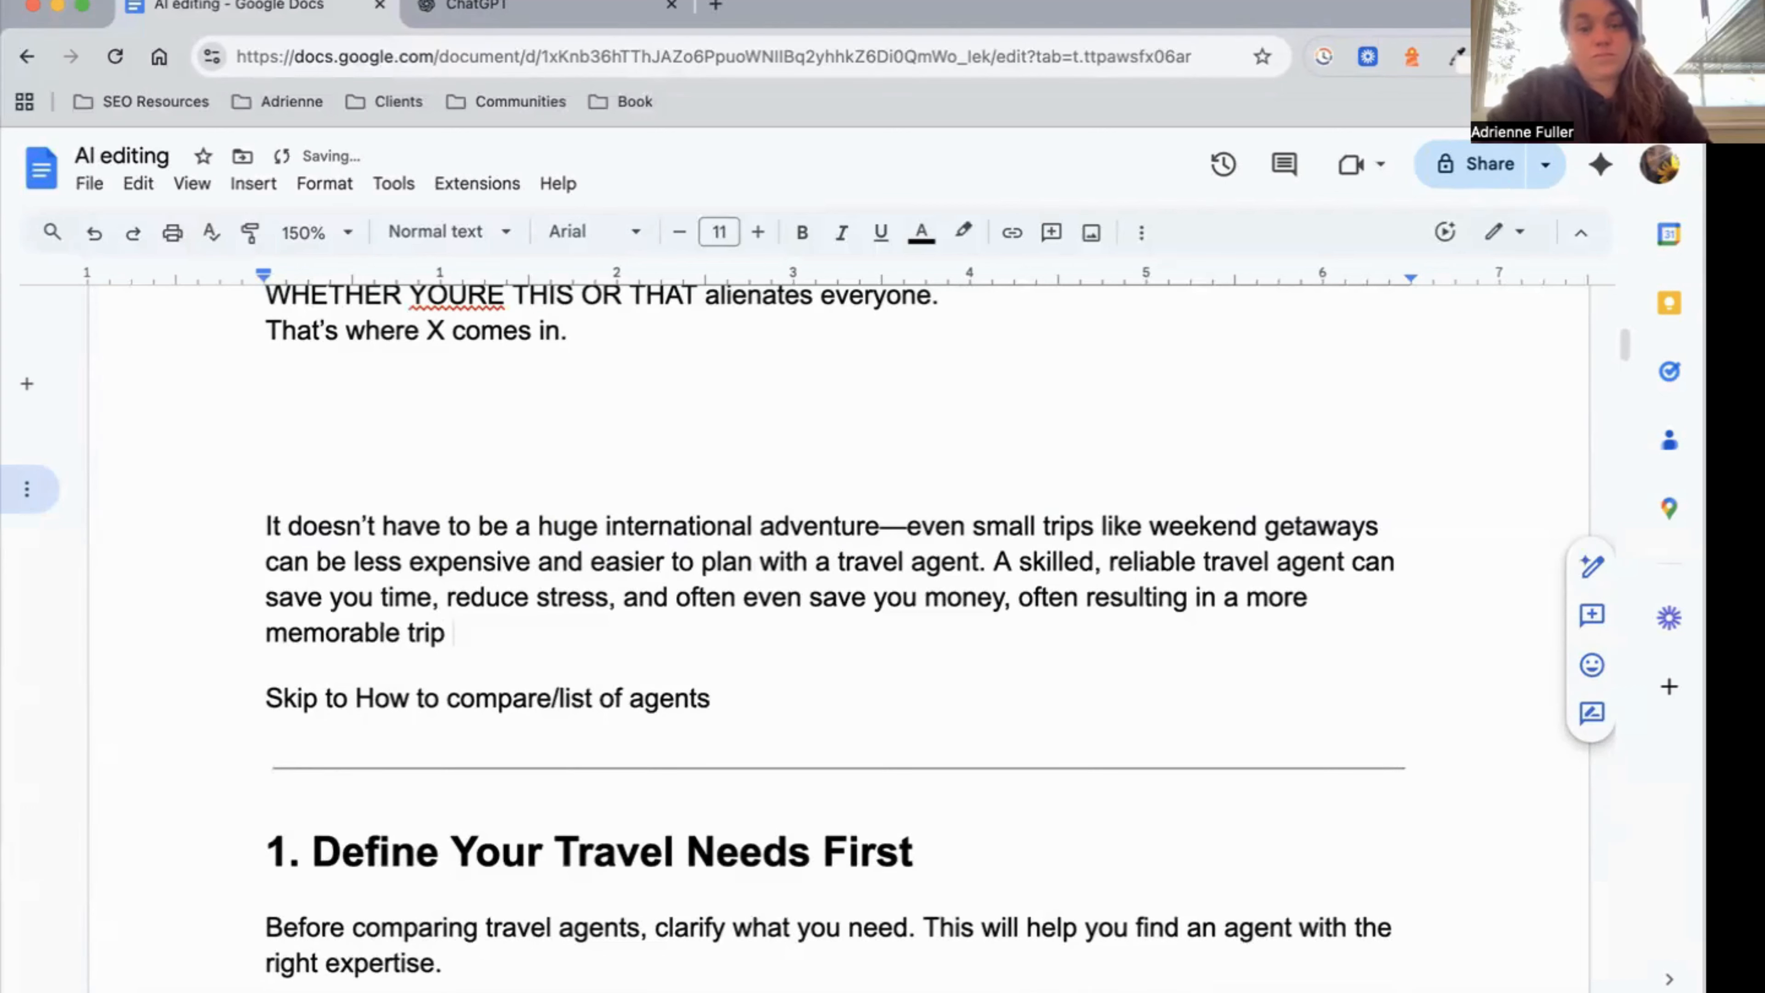
{"action": "key", "text": "BackSpace"}
{"action": "type", "text": "—for good reasons."}
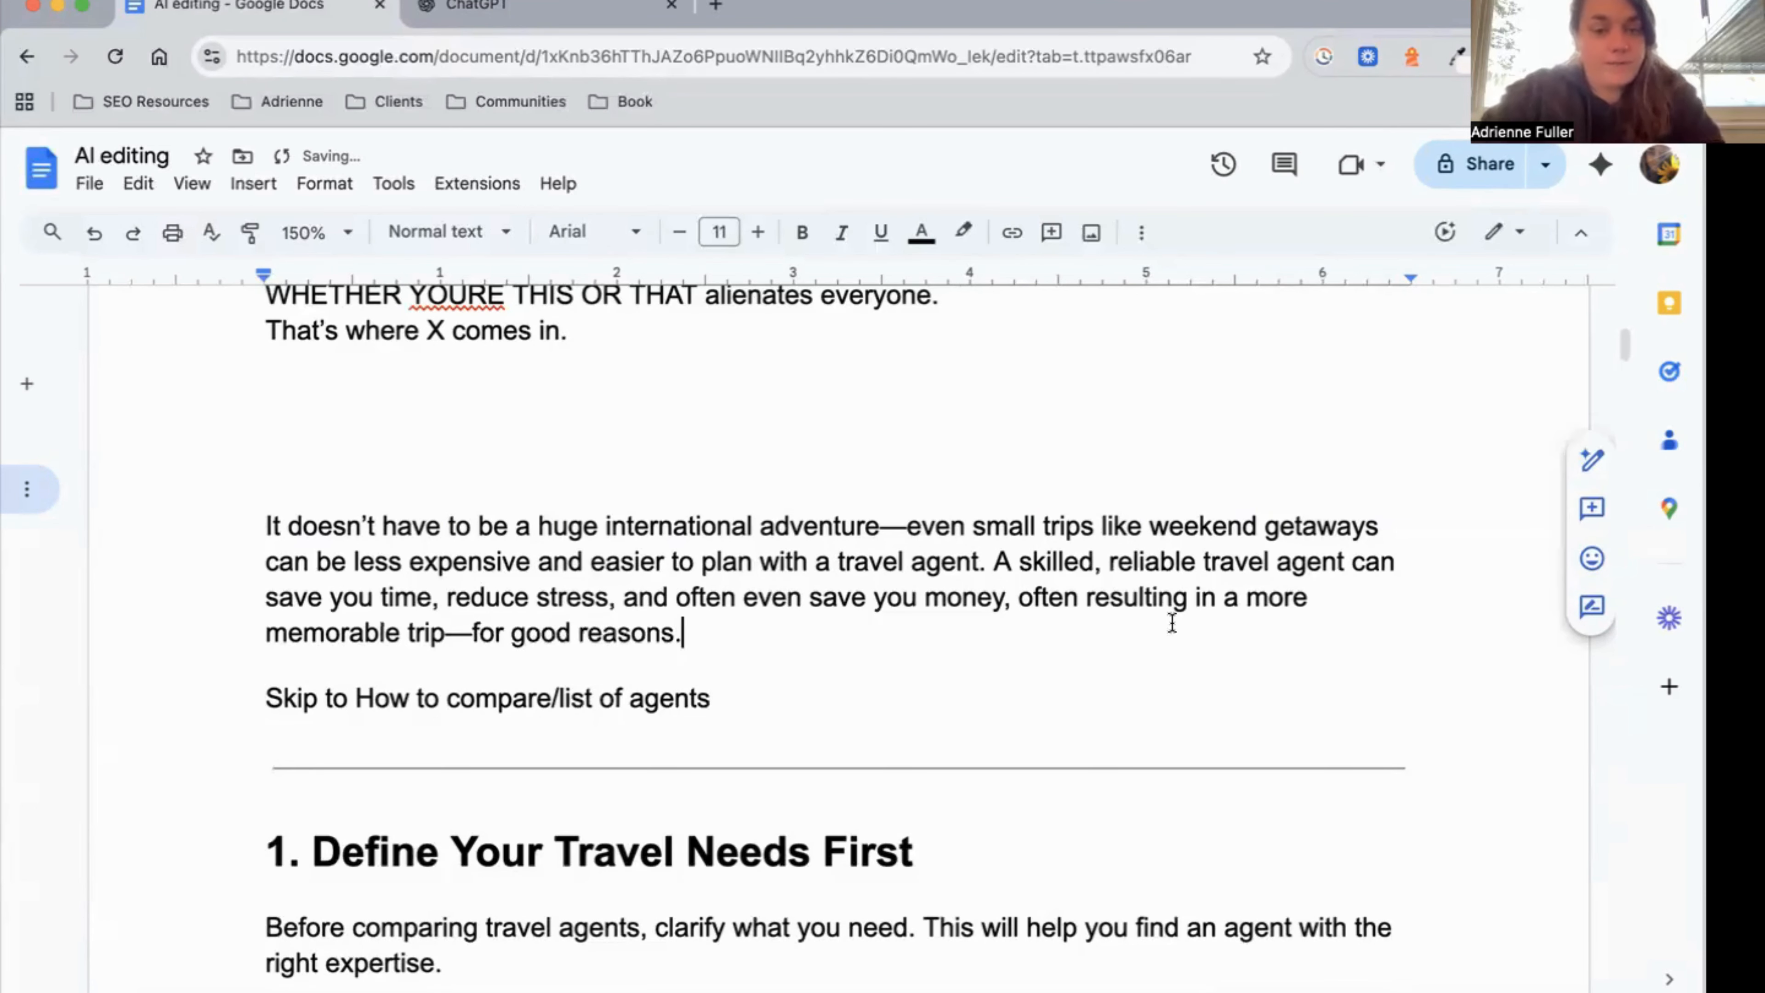
{"action": "scroll", "coordinate": [1170, 619], "scroll_direction": "down", "scroll_amount": 3}
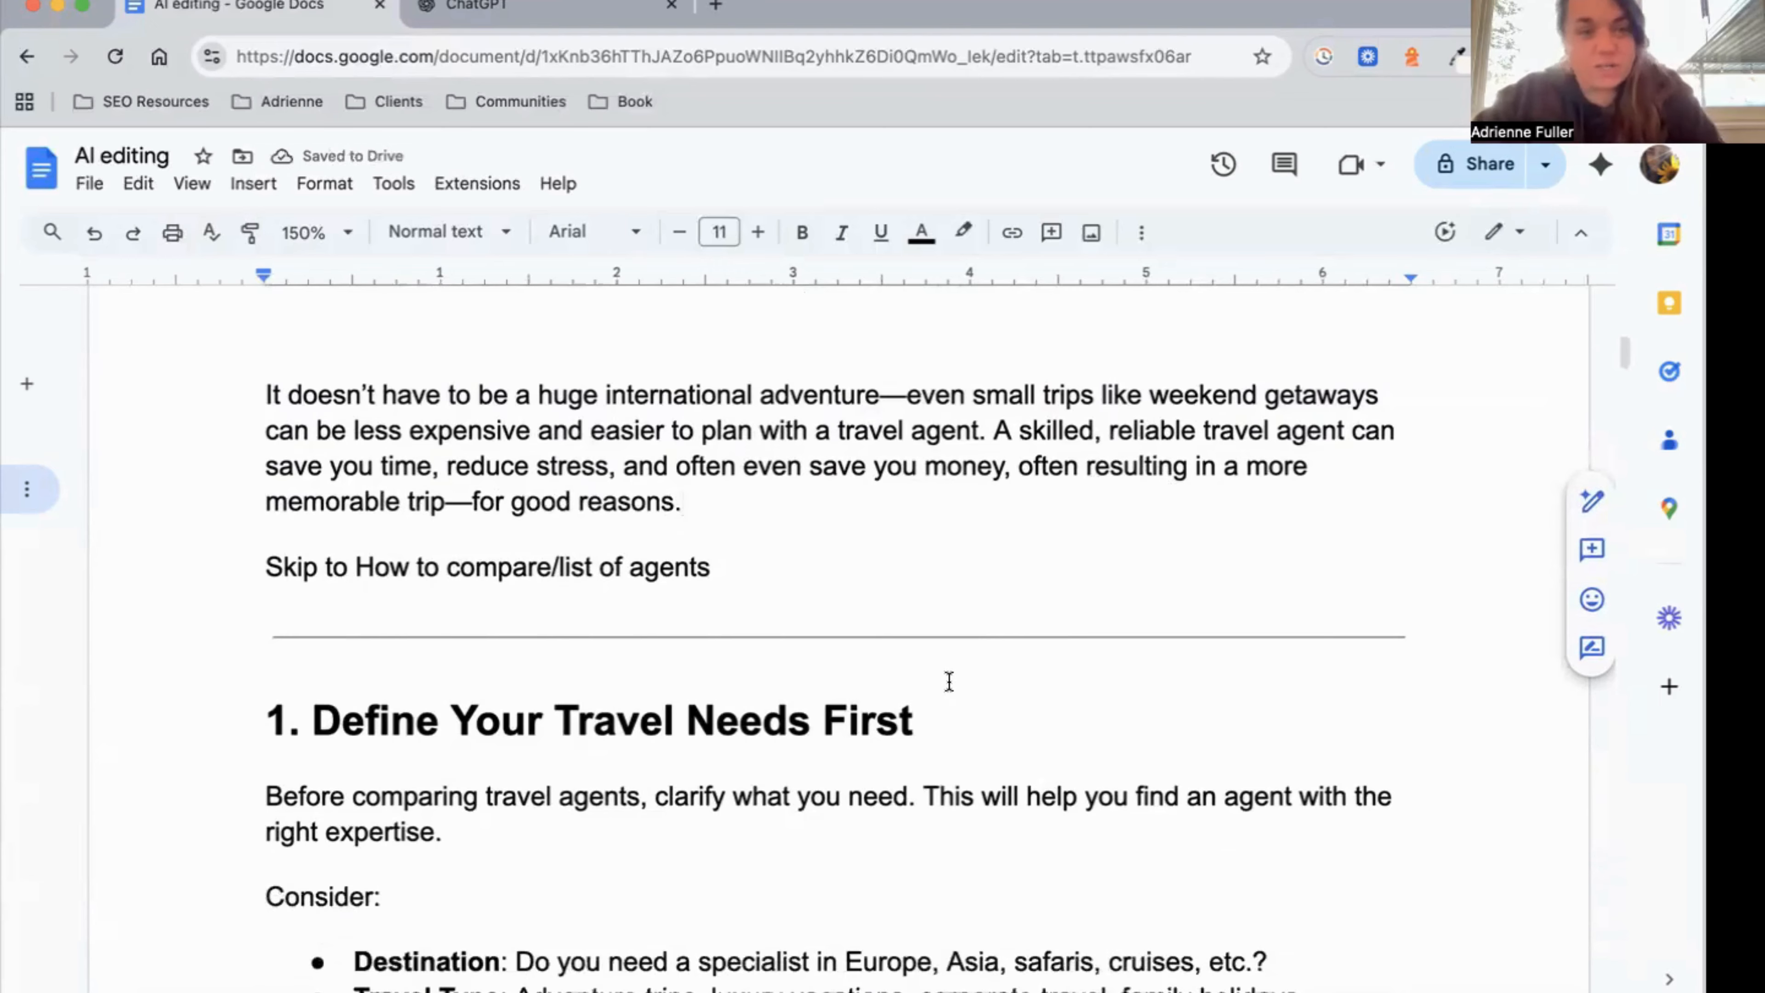
Review the revised intro paragraph, the "Skip to How to compare/list of agents" line and the "Define Your Travel Needs First" section.
{"action": "scroll", "coordinate": [924, 668], "scroll_direction": "down", "scroll_amount": 1}
{"action": "triple_click", "coordinate": [625, 546]}
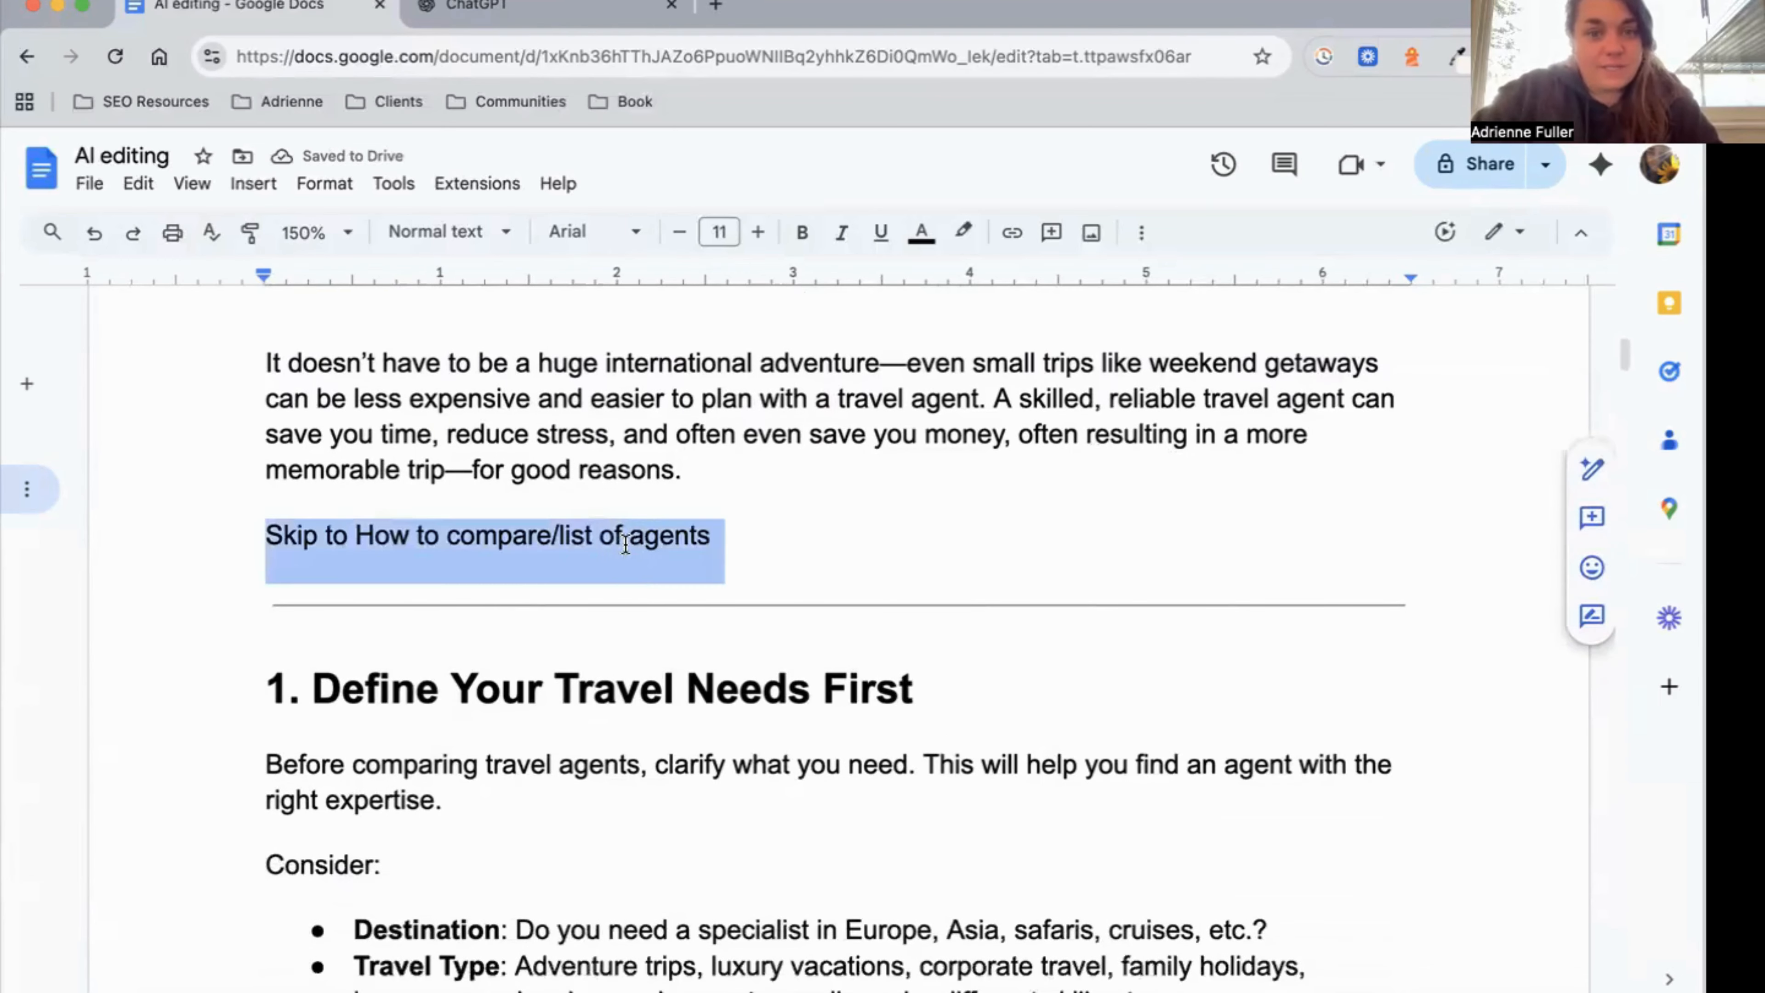
{"action": "triple_click", "coordinate": [626, 470]}
{"action": "scroll", "coordinate": [626, 467], "scroll_direction": "up", "scroll_amount": 1}
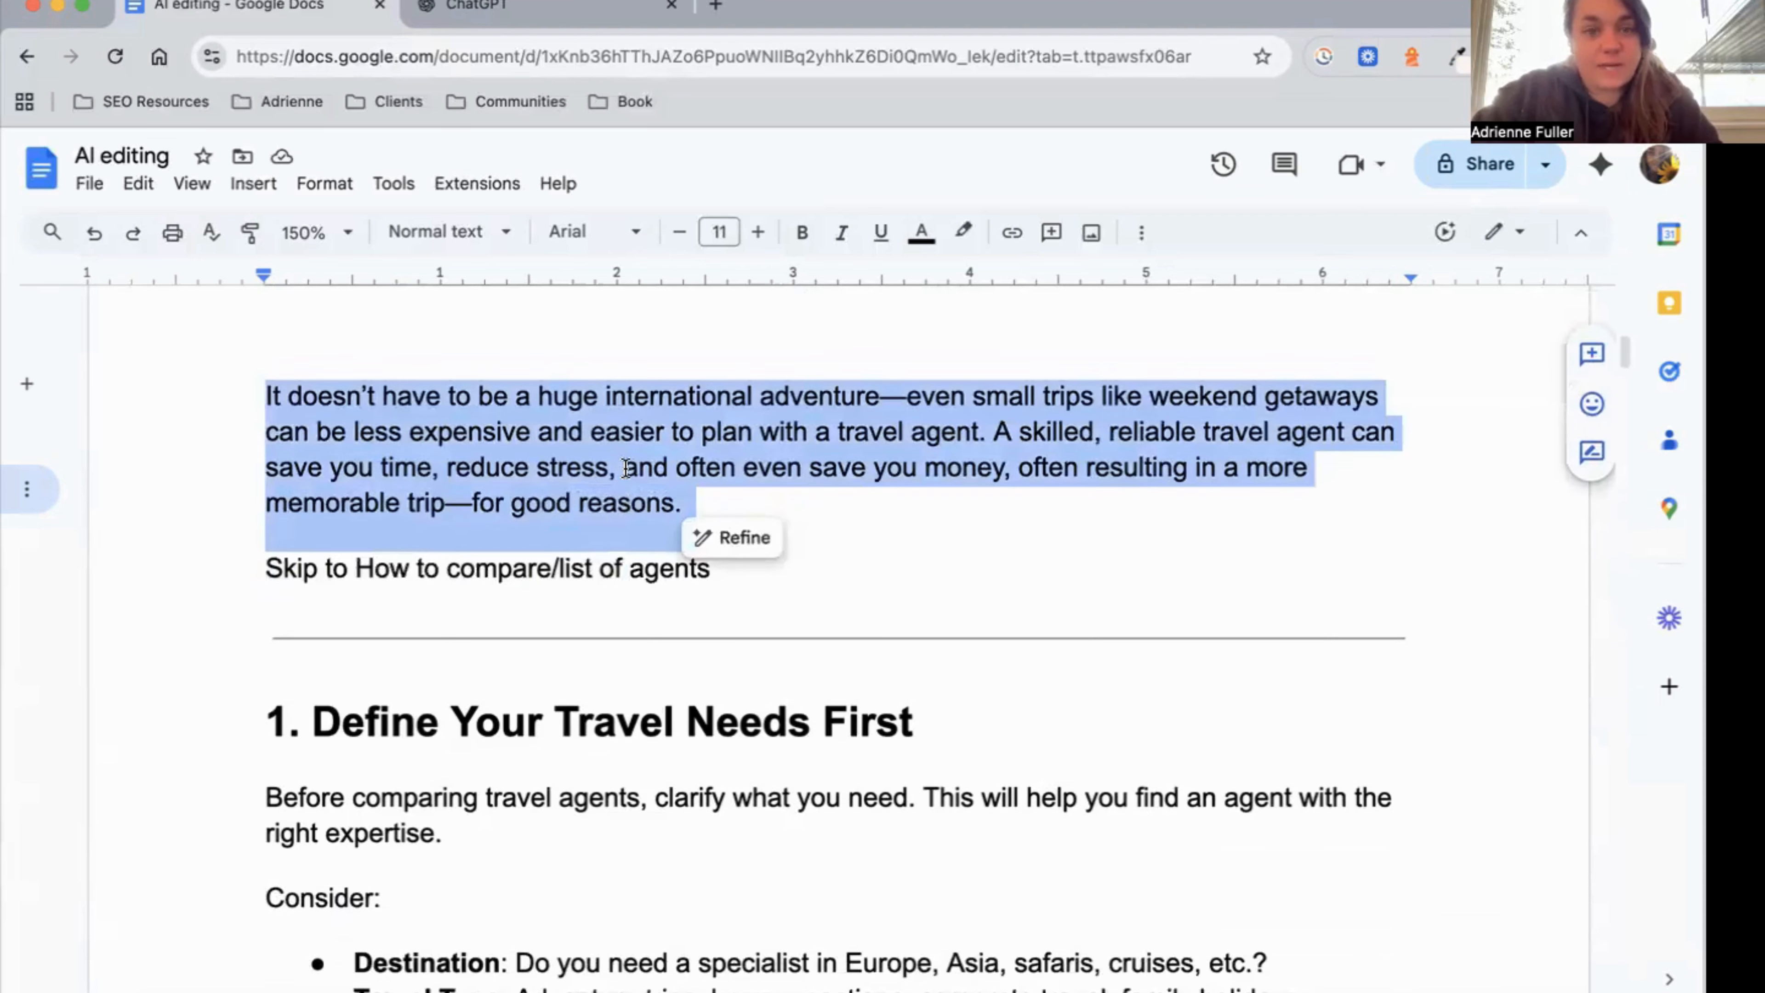
{"action": "left_click", "coordinate": [570, 400]}
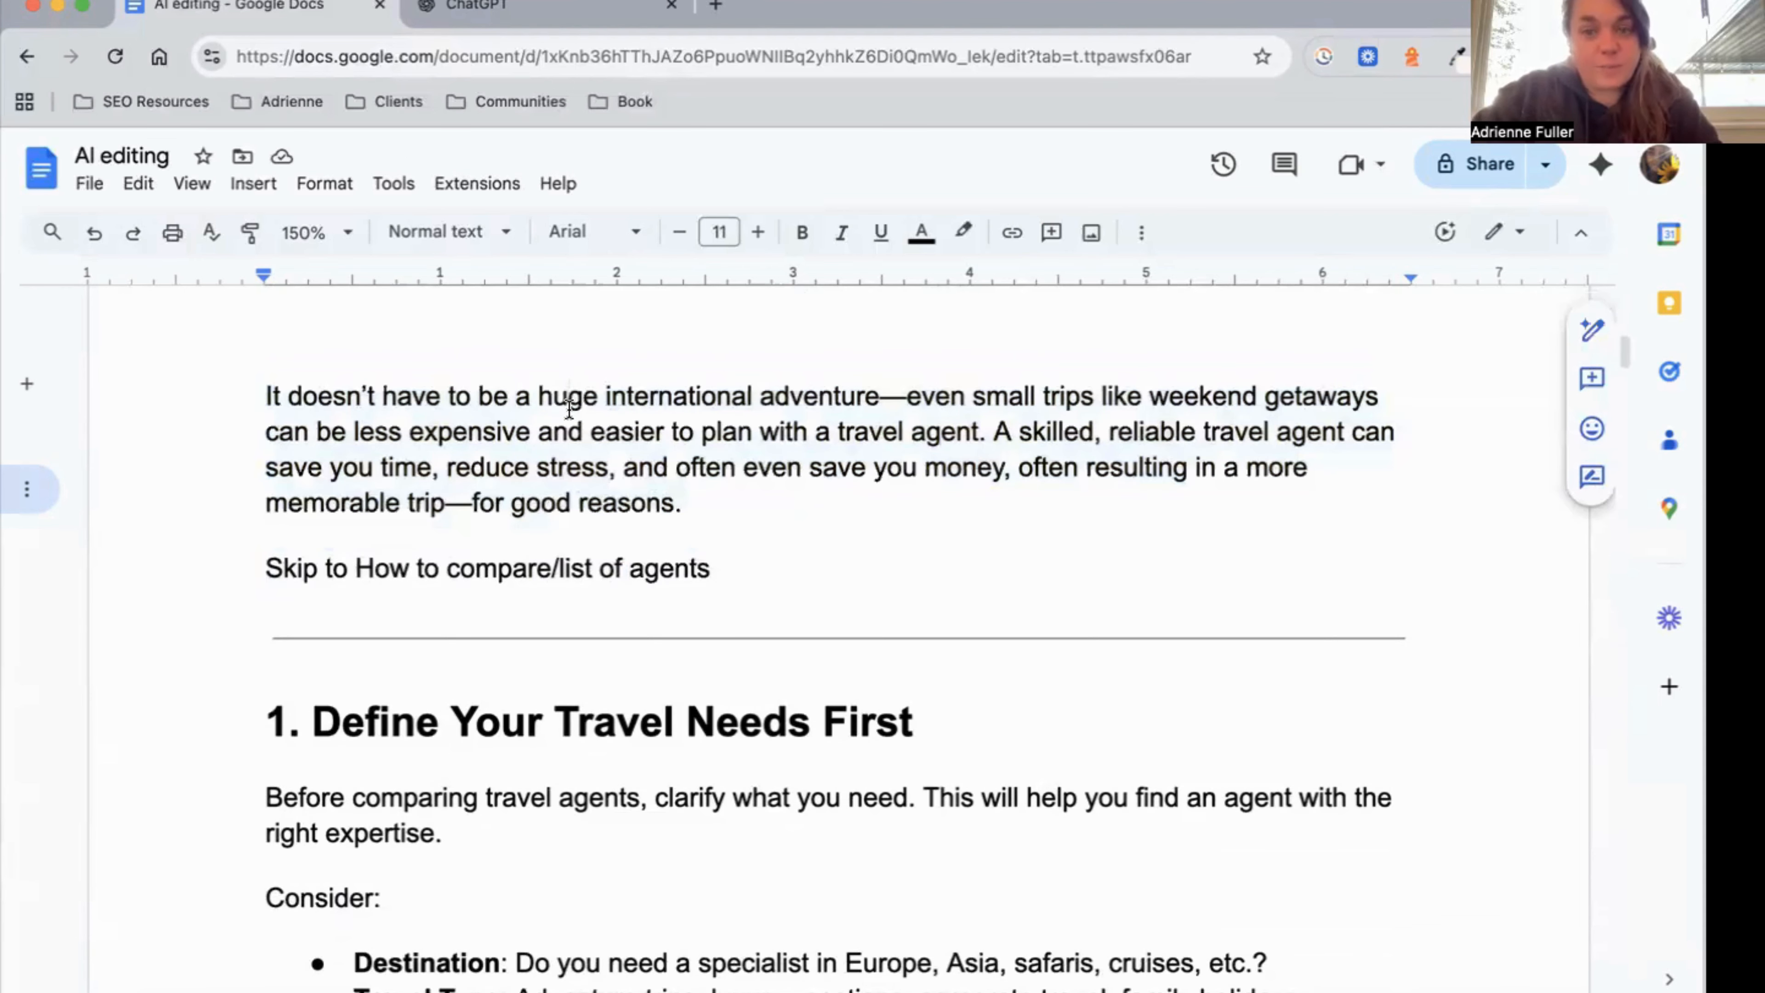
{"action": "left_click", "coordinate": [759, 502]}
{"action": "mouse_move", "coordinate": [657, 477]}
{"action": "left_mouse_down"}
{"action": "mouse_move", "coordinate": [630, 432]}
{"action": "mouse_move", "coordinate": [662, 502]}
{"action": "left_mouse_up"}
{"action": "left_click", "coordinate": [661, 502]}
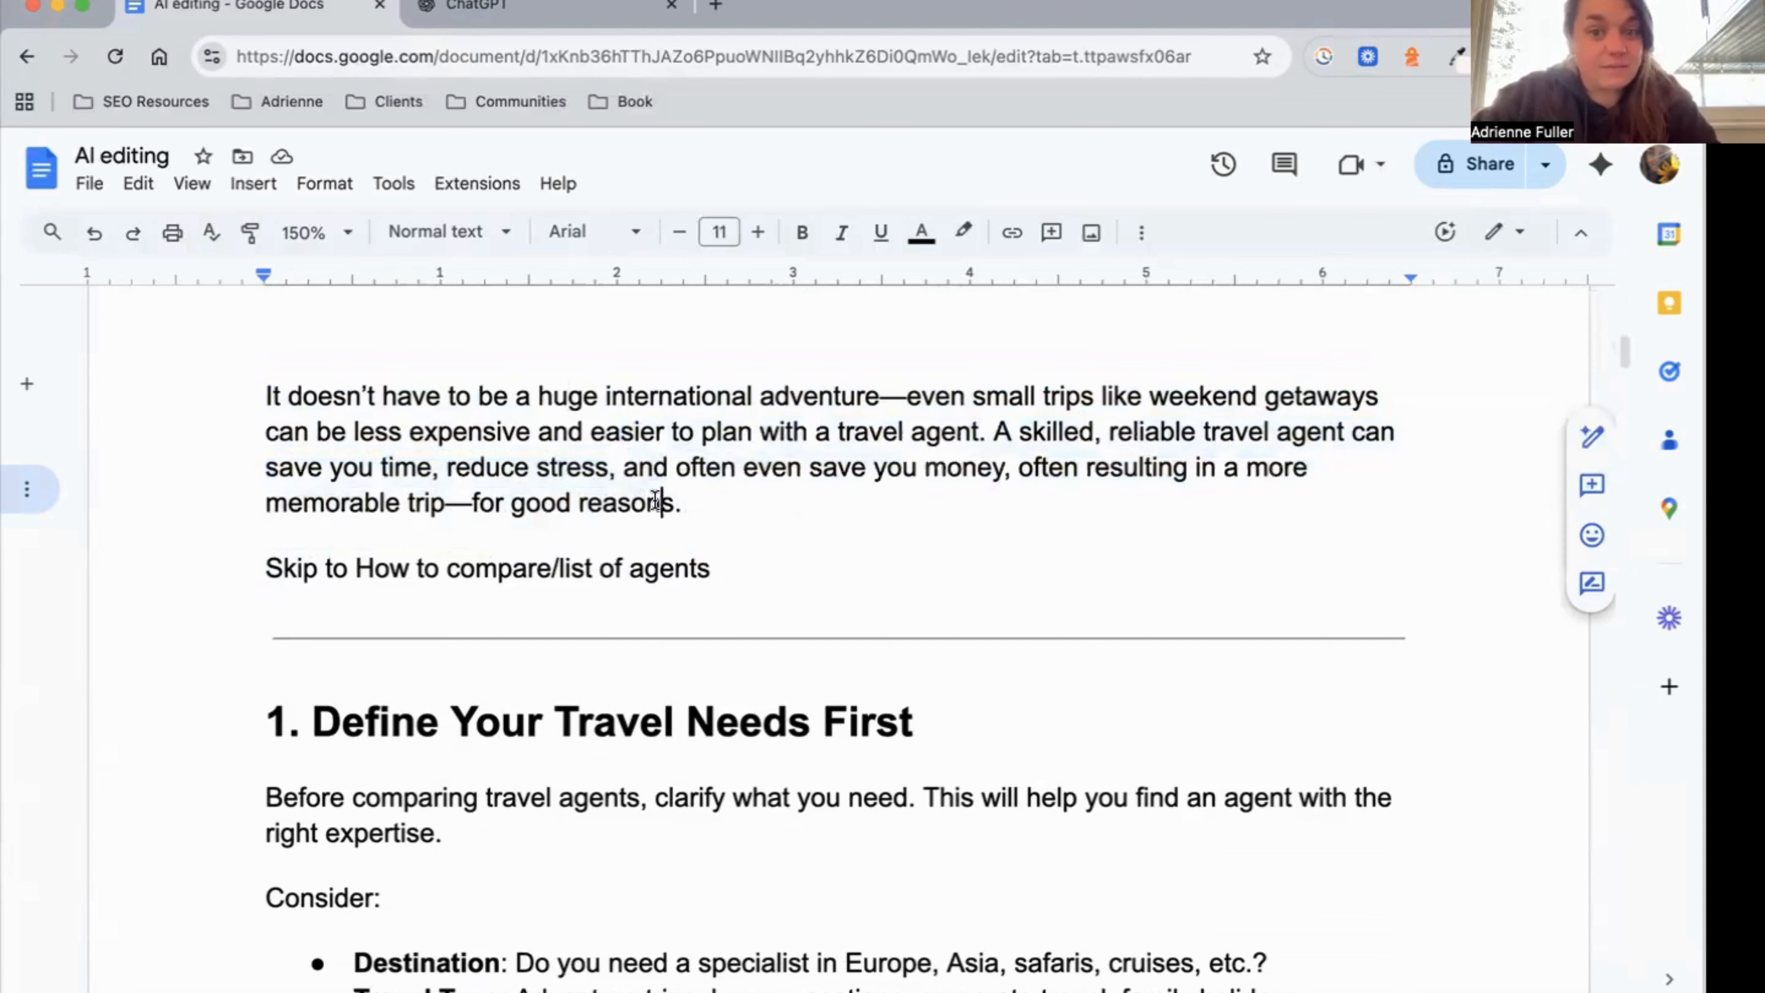
{"action": "left_click_drag", "start_coordinate": [1018, 467], "coordinate": [656, 473]}
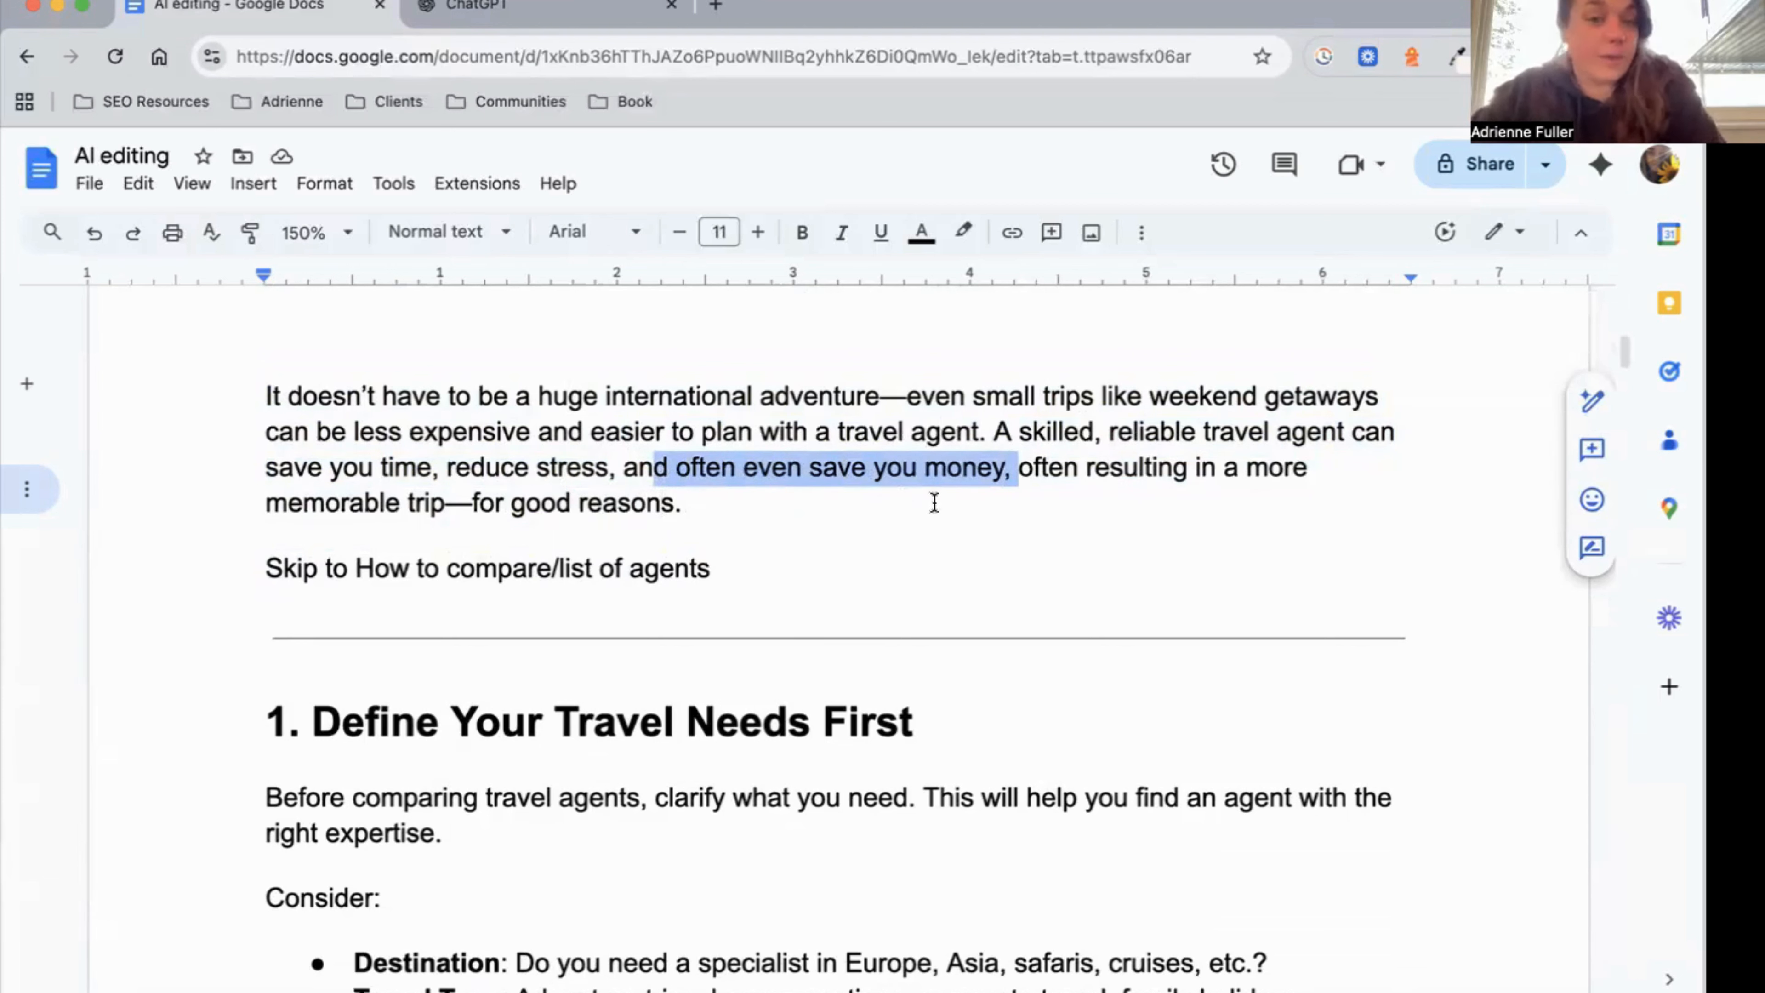
{"action": "left_click", "coordinate": [972, 502]}
{"action": "scroll", "coordinate": [972, 507], "scroll_direction": "down", "scroll_amount": 5}
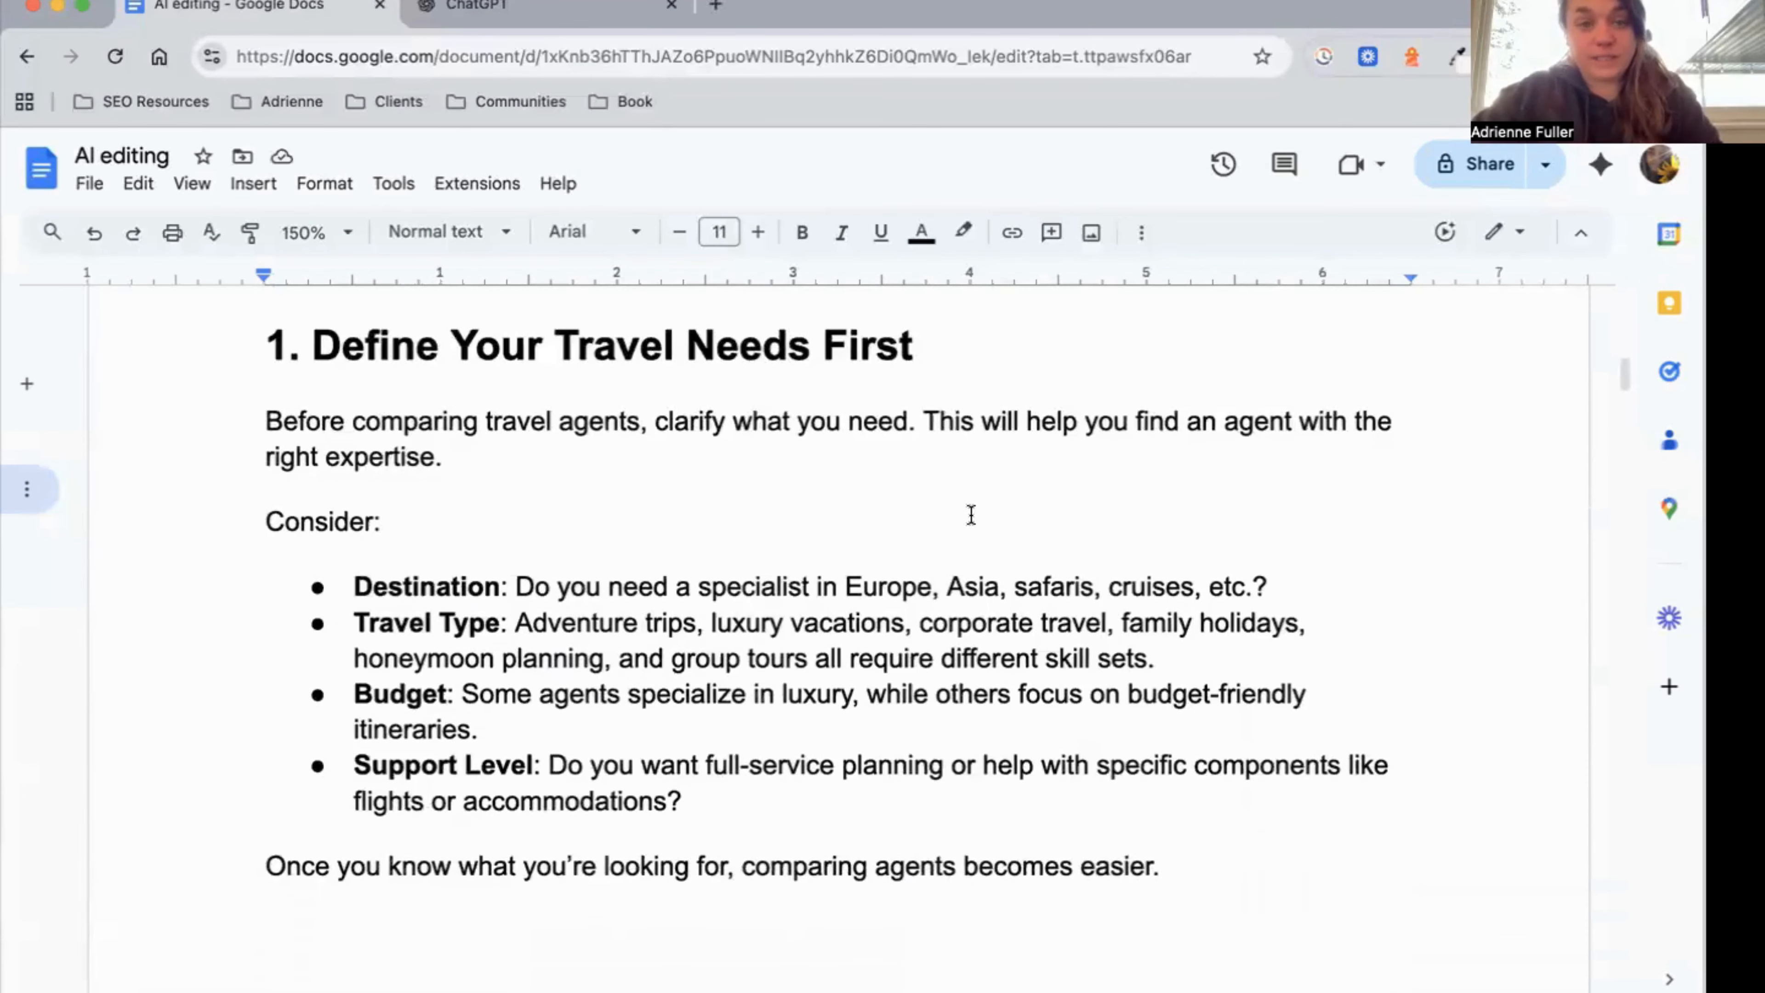
{"action": "scroll", "coordinate": [971, 515], "scroll_direction": "up", "scroll_amount": 2}
{"action": "scroll", "coordinate": [972, 514], "scroll_direction": "up", "scroll_amount": 1}
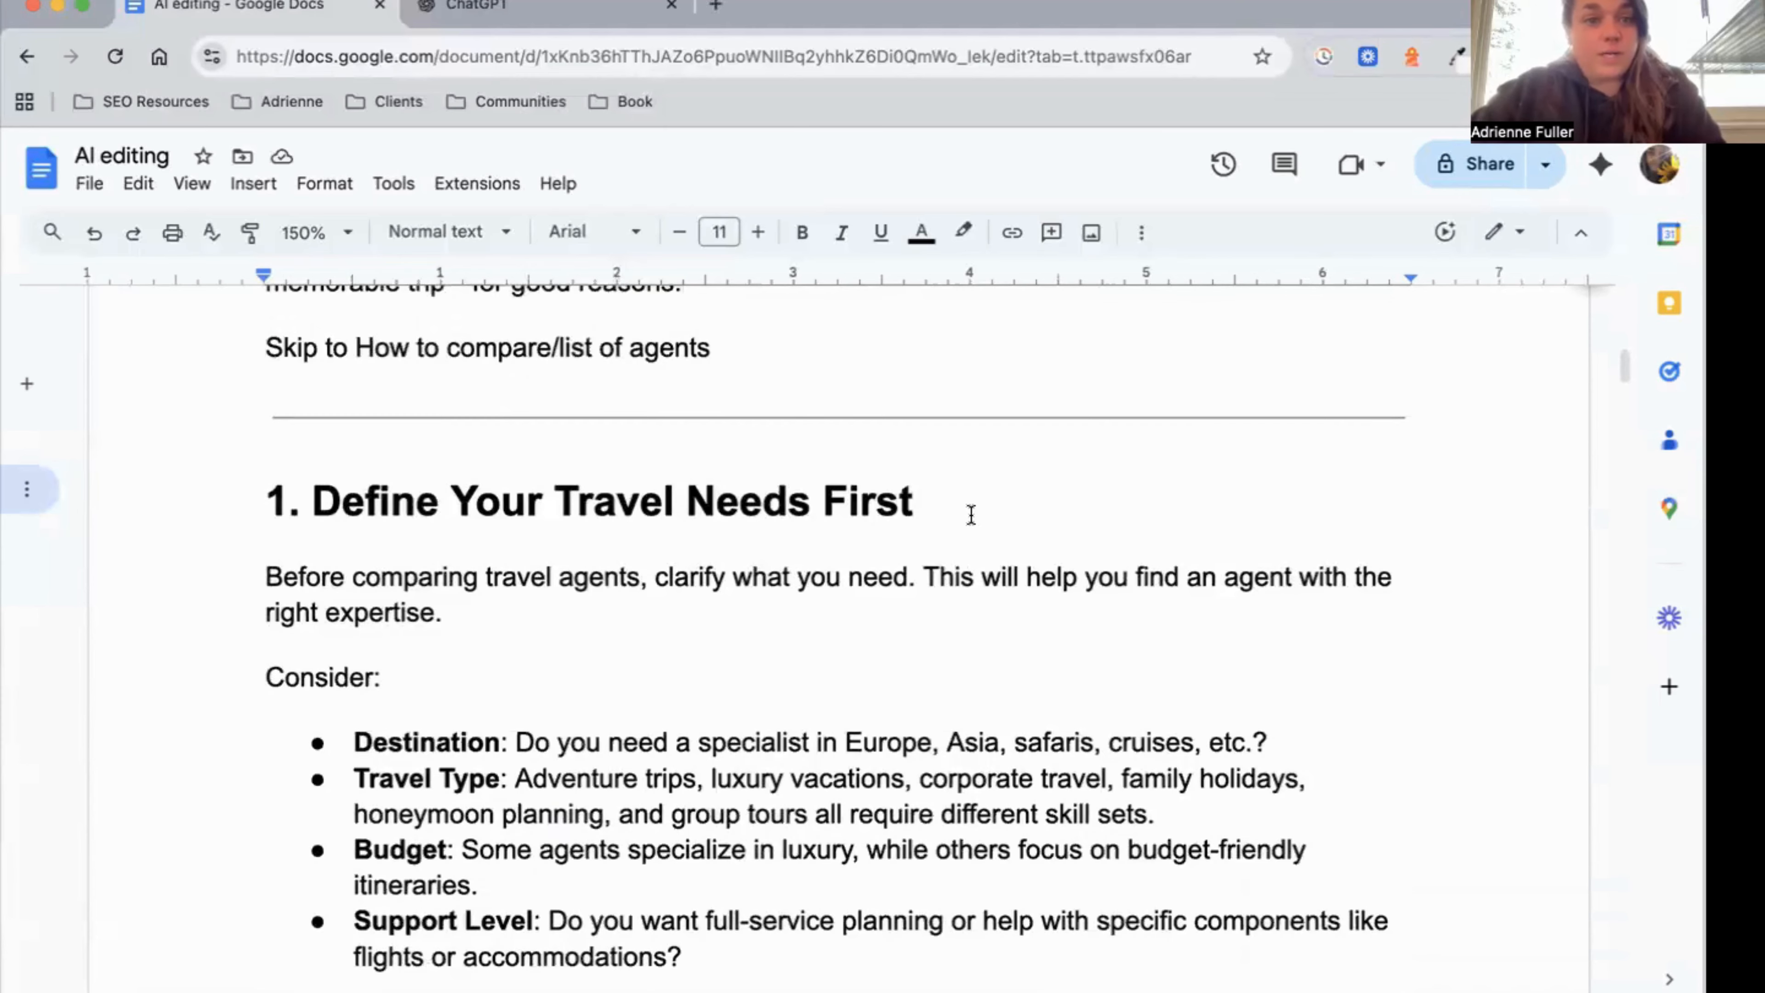
{"action": "scroll", "coordinate": [972, 515], "scroll_direction": "down", "scroll_amount": 2}
{"action": "scroll", "coordinate": [971, 514], "scroll_direction": "down", "scroll_amount": 2}
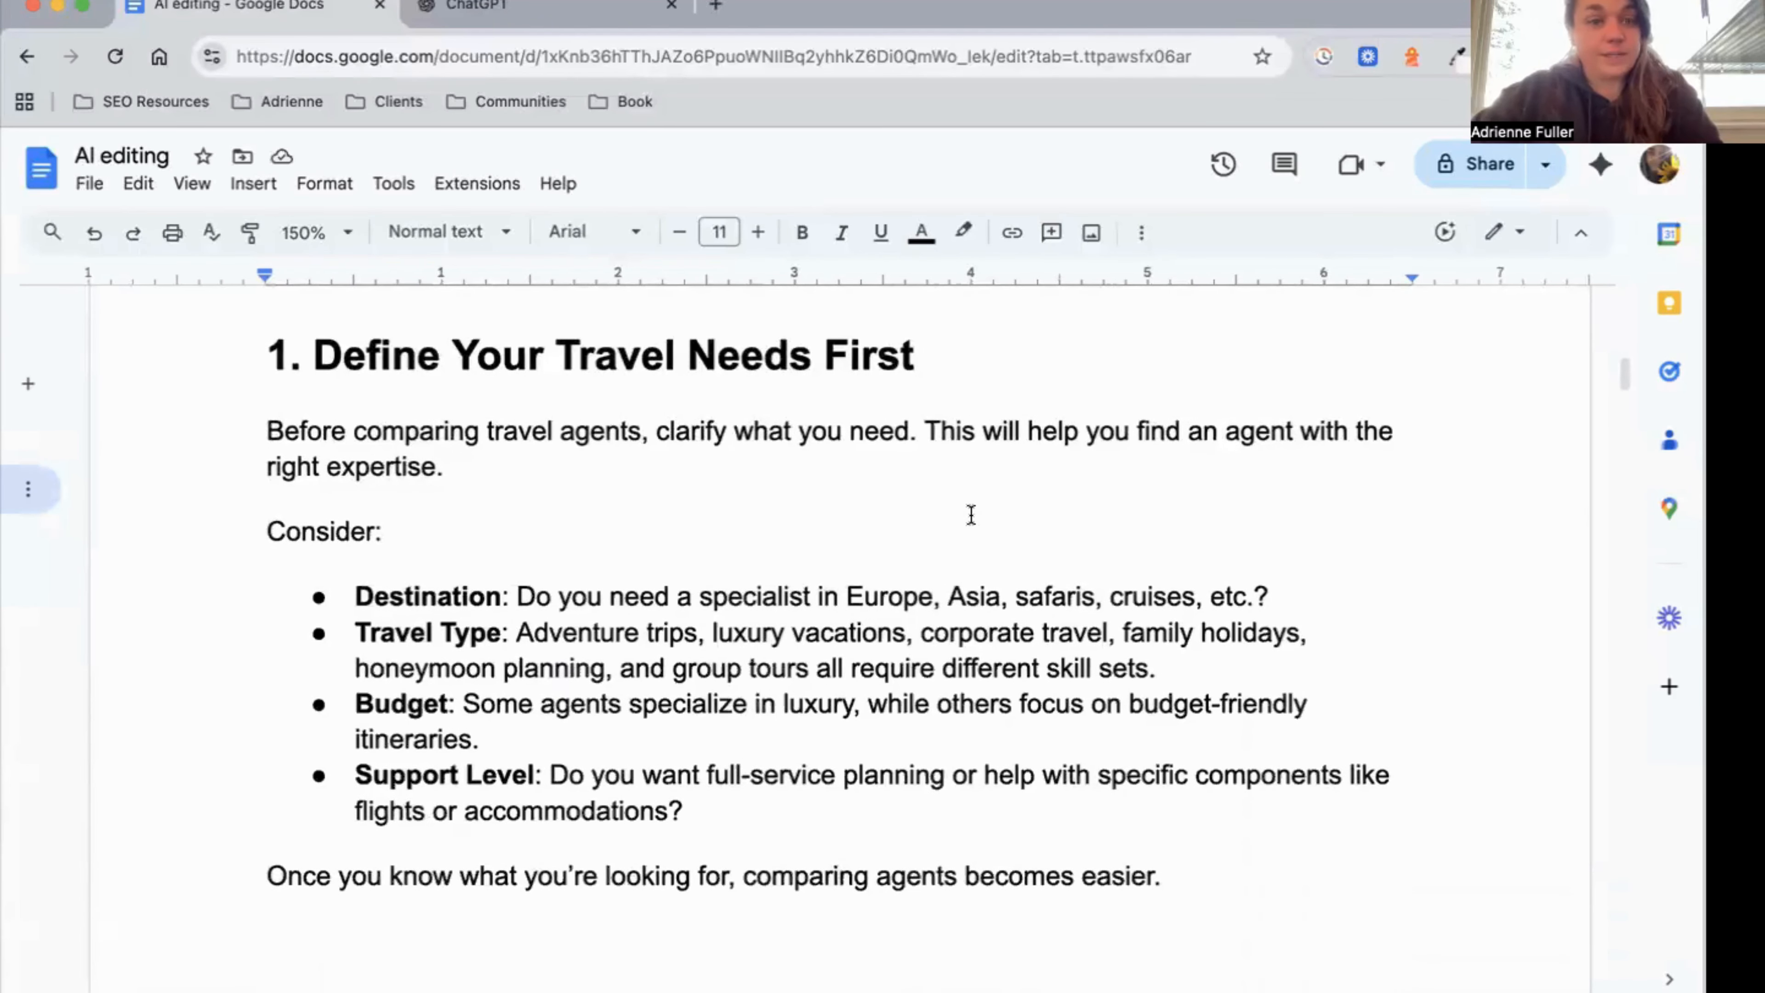
{"action": "triple_click", "coordinate": [962, 466]}
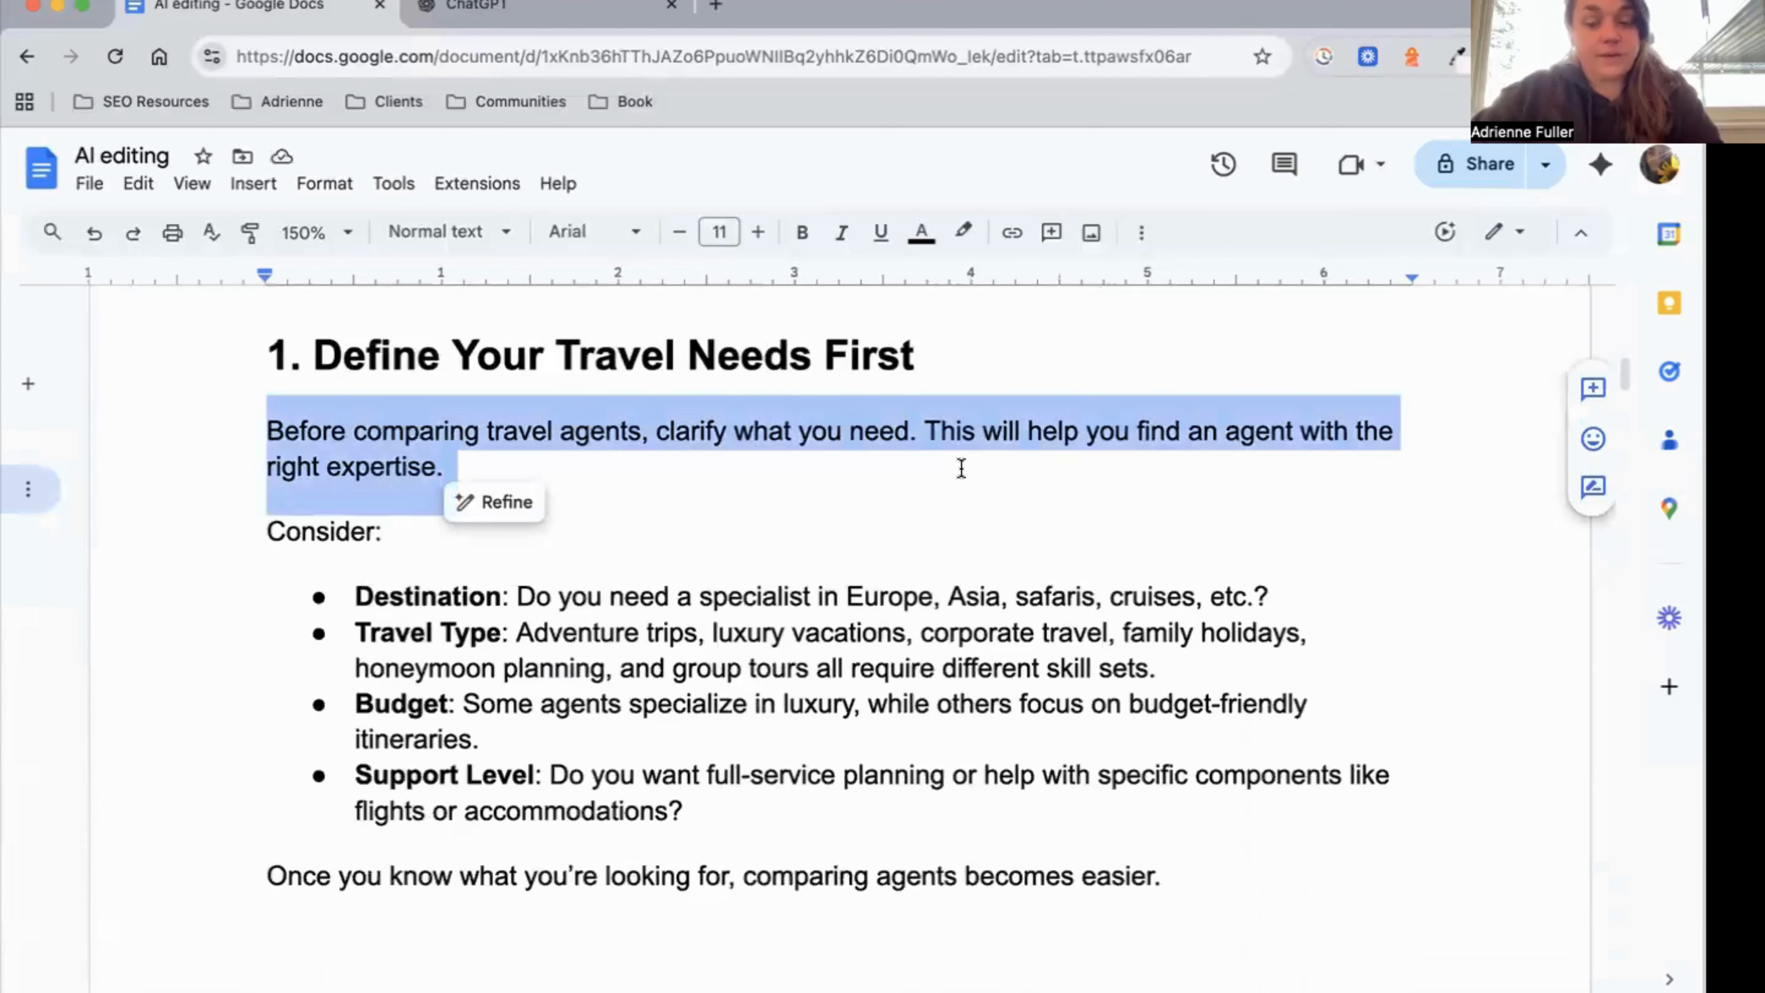
{"action": "key", "text": "BackSpace"}
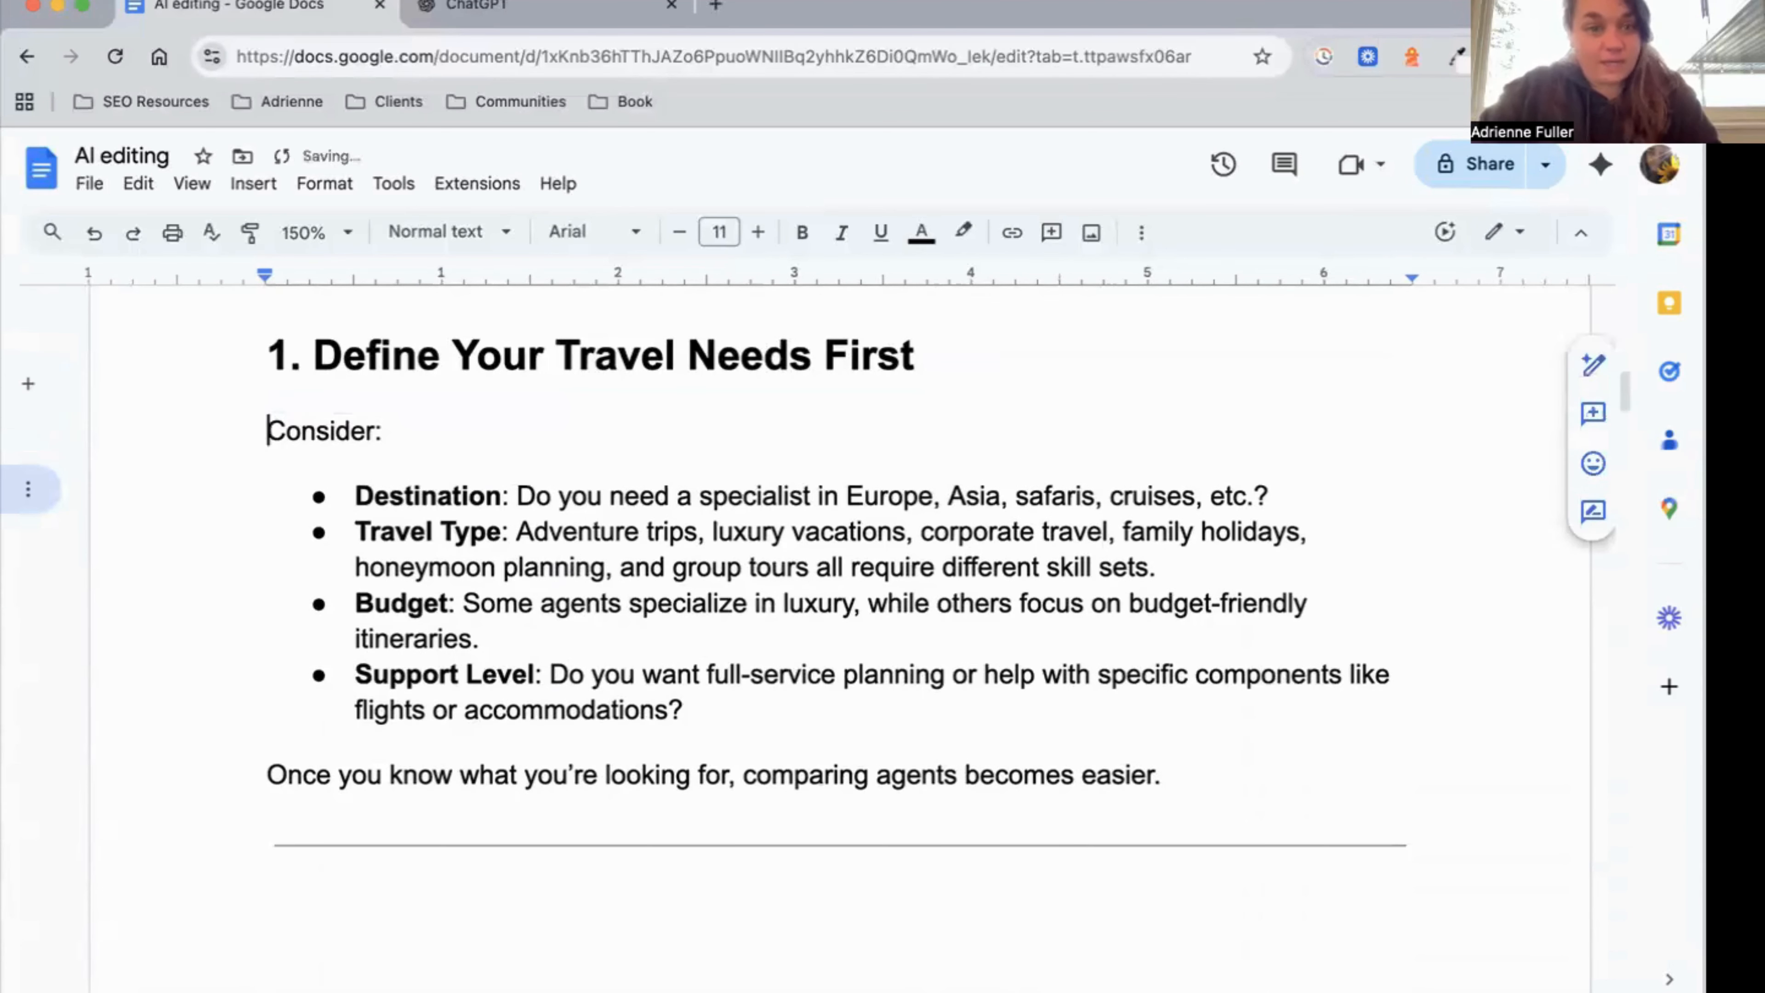
{"action": "key", "text": "super+z"}
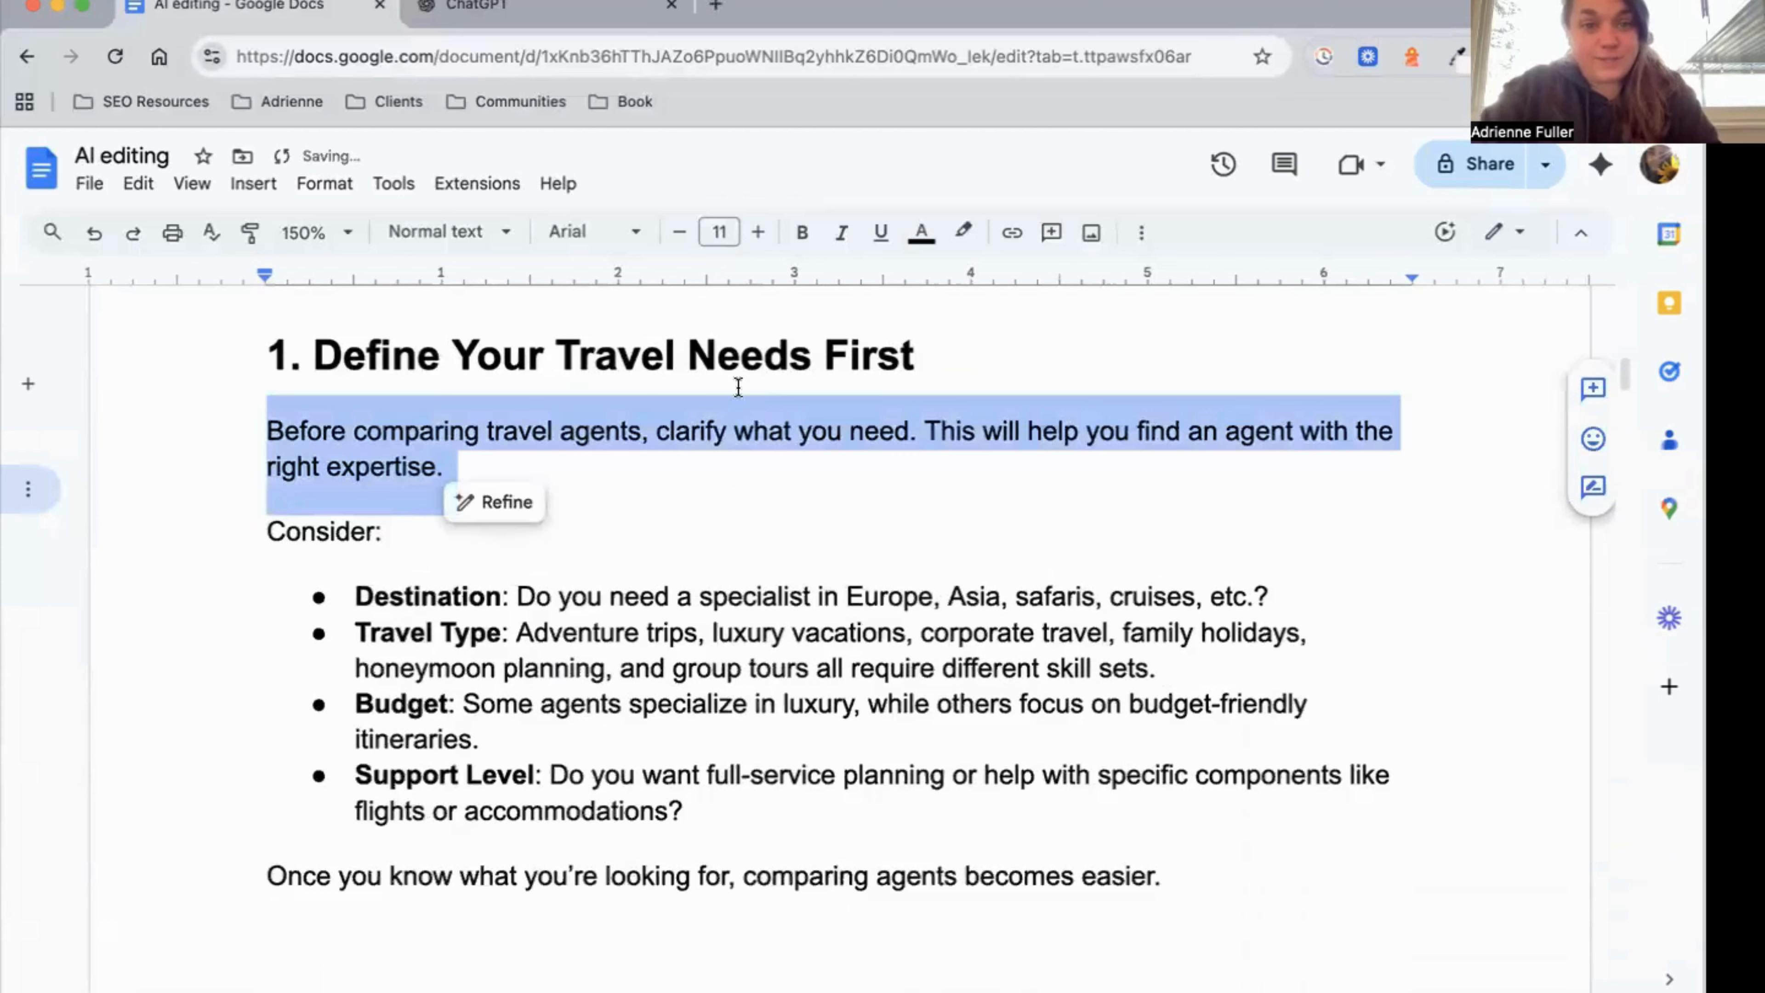
Delete the "Before comparing travel agents, clarify what you need" paragraph under the "1. Define Your Travel Needs First" heading.
{"action": "left_click", "coordinate": [778, 402]}
{"action": "left_click_drag", "start_coordinate": [918, 429], "coordinate": [654, 446]}
{"action": "left_click", "coordinate": [1078, 433]}
{"action": "left_click", "coordinate": [1104, 433]}
{"action": "key", "text": "shift+alt+Down"}
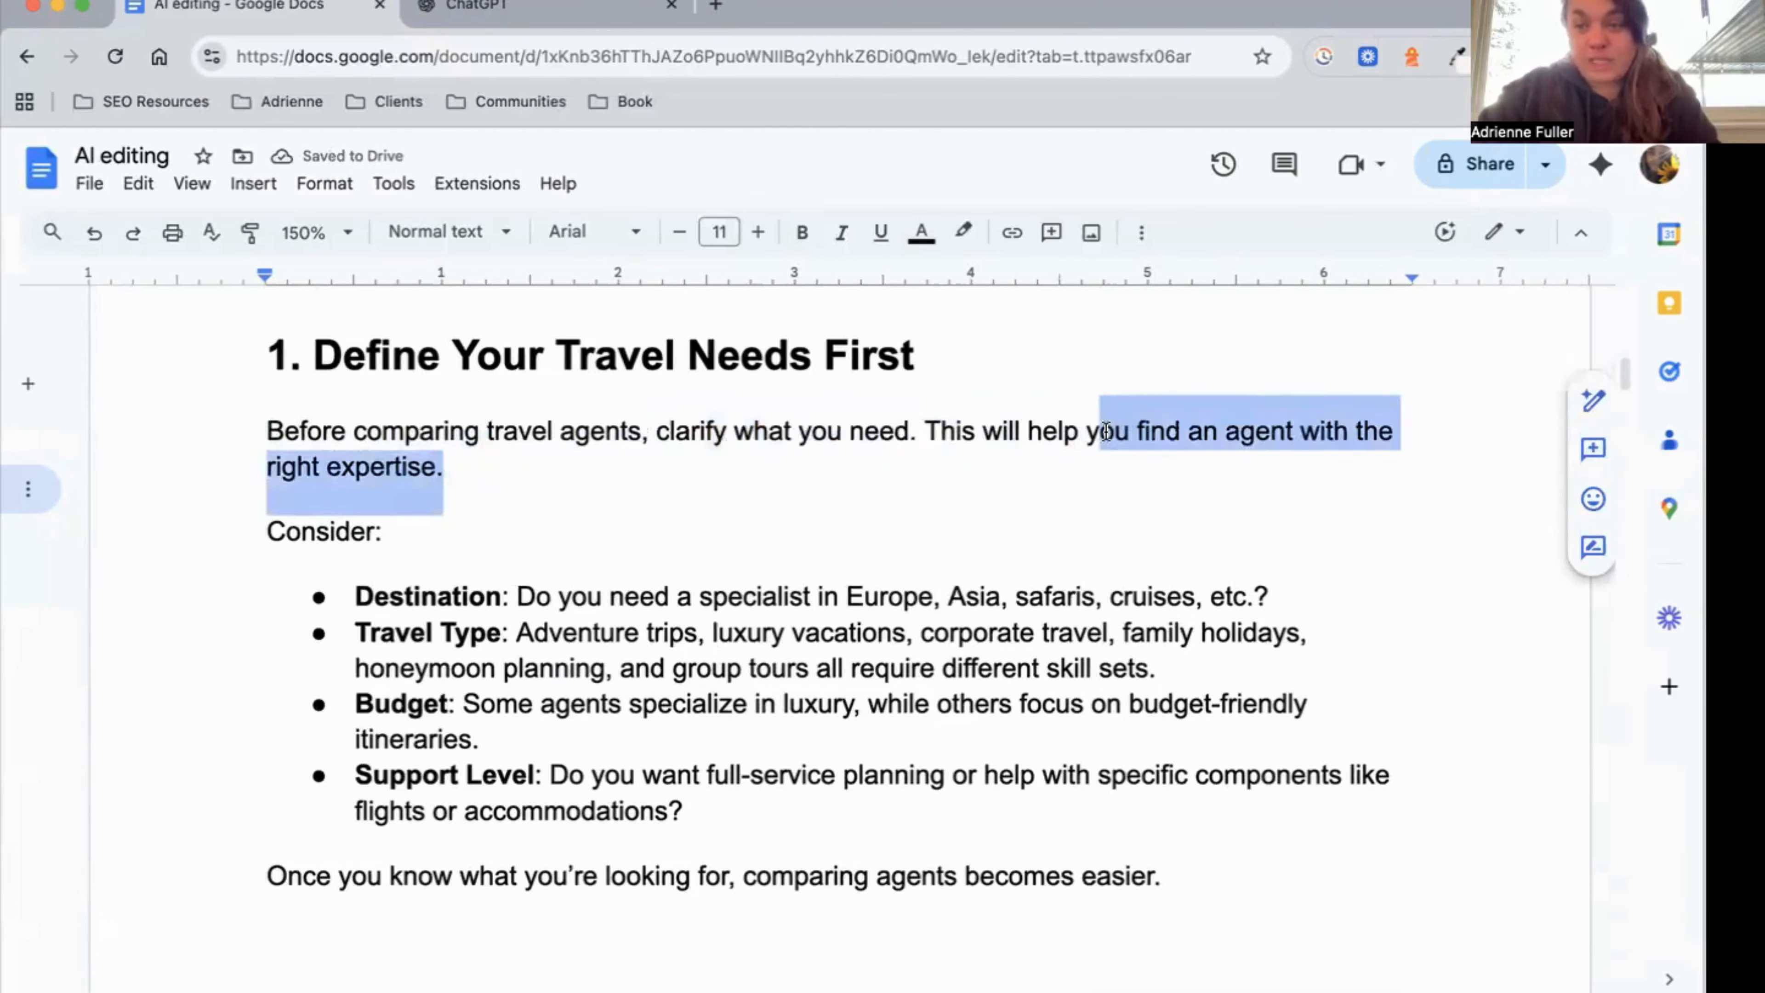
{"action": "left_click", "coordinate": [1106, 431]}
{"action": "mouse_move", "coordinate": [448, 467]}
{"action": "left_mouse_down"}
{"action": "mouse_move", "coordinate": [327, 467]}
{"action": "mouse_move", "coordinate": [184, 422]}
{"action": "mouse_move", "coordinate": [211, 436]}
{"action": "left_mouse_up"}
{"action": "key", "text": "BackSpace"}
{"action": "key", "text": "BackSpace"}
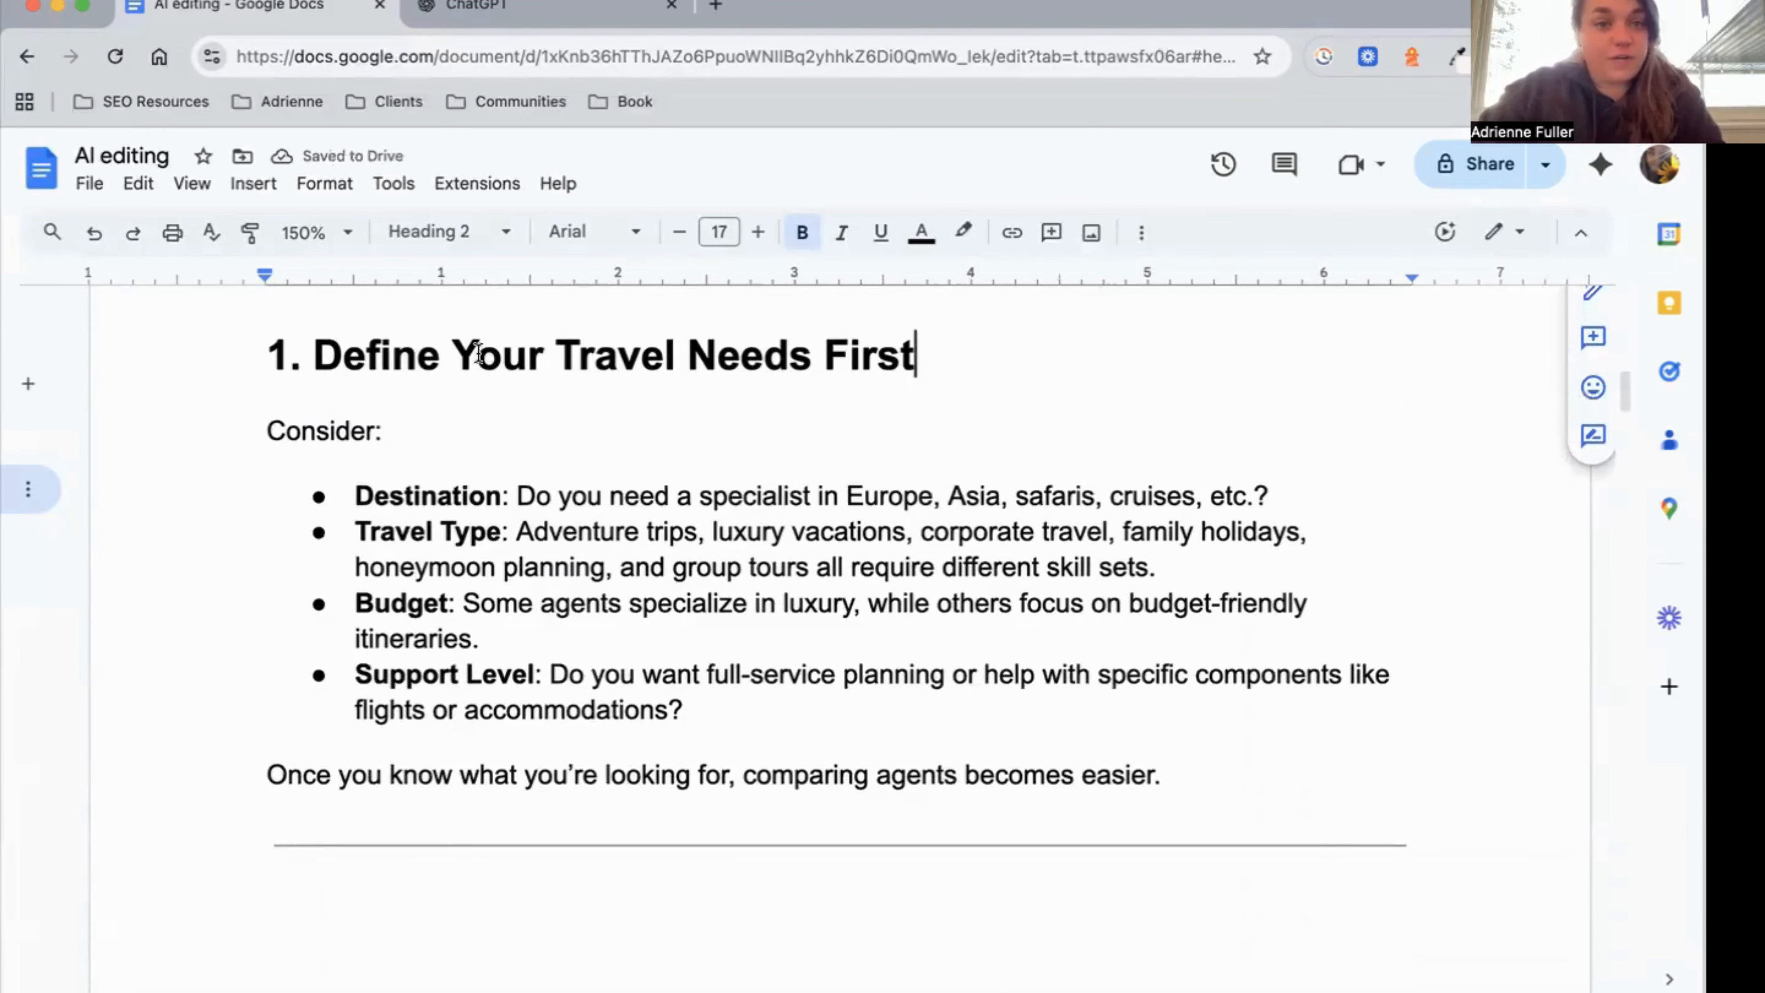
Examine the "Consider:" line and the Destination and Support Level bullets for generic wording that needs more specific detail.
{"action": "triple_click", "coordinate": [584, 490]}
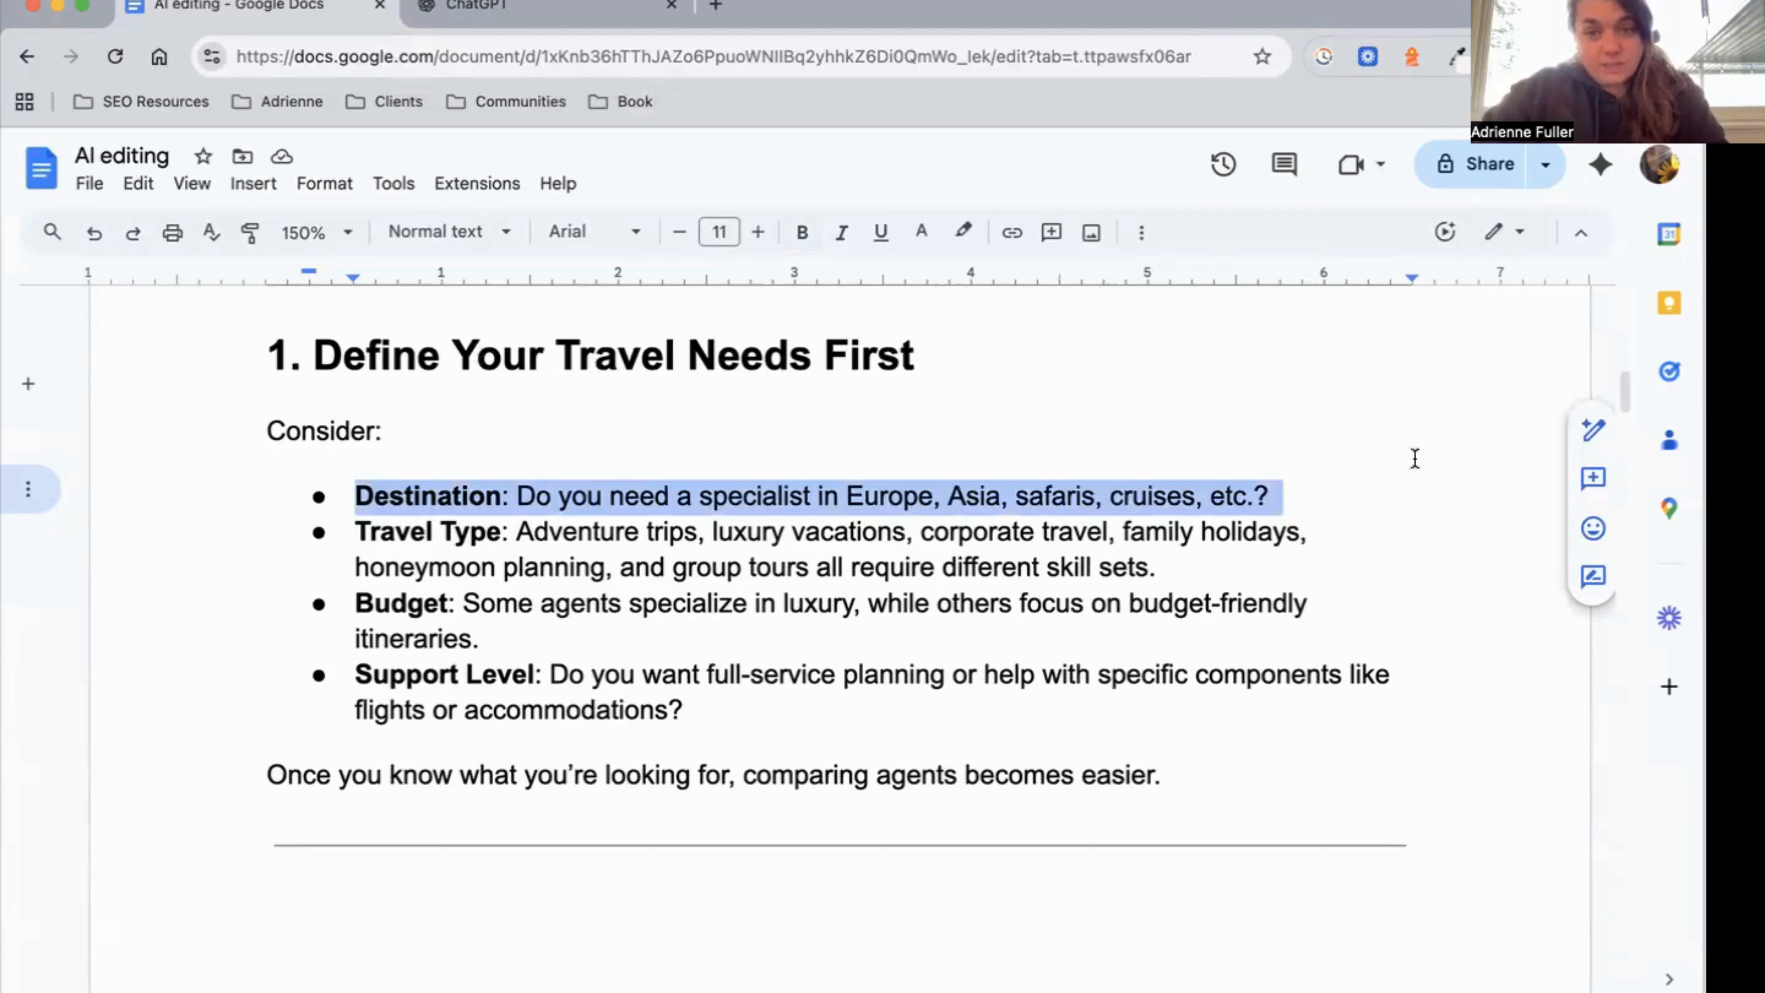
{"action": "left_click", "coordinate": [1313, 500]}
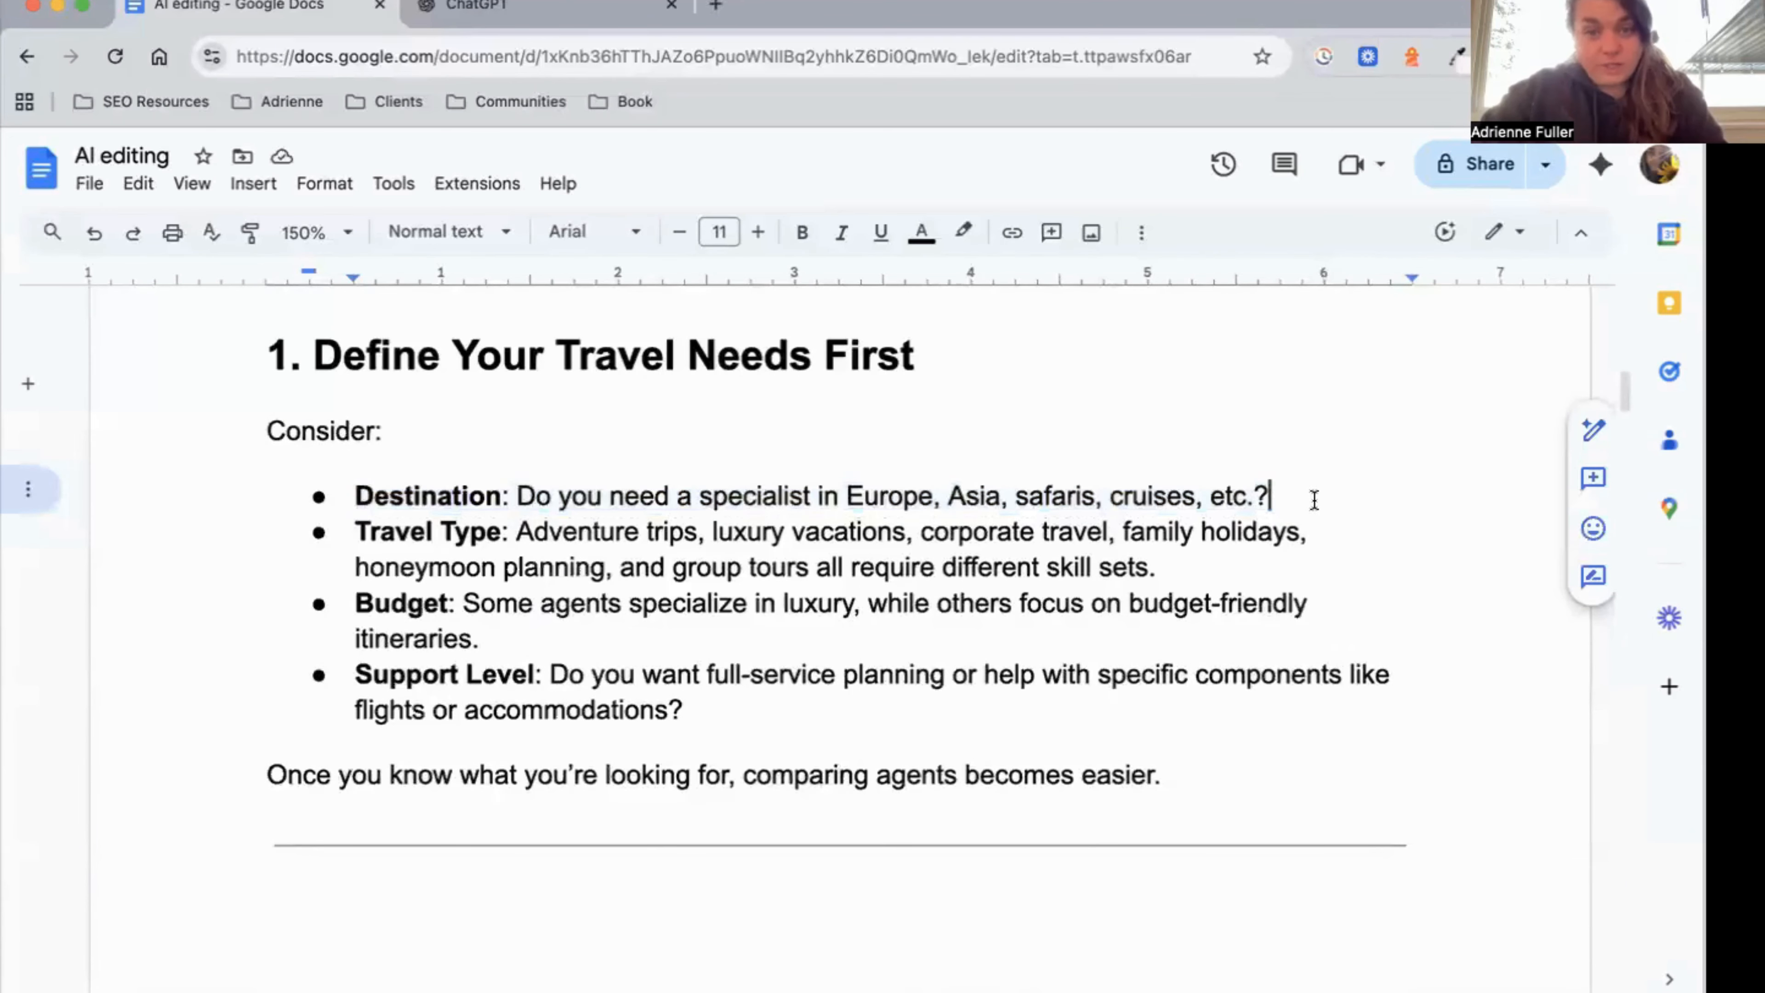
{"action": "triple_click", "coordinate": [638, 706]}
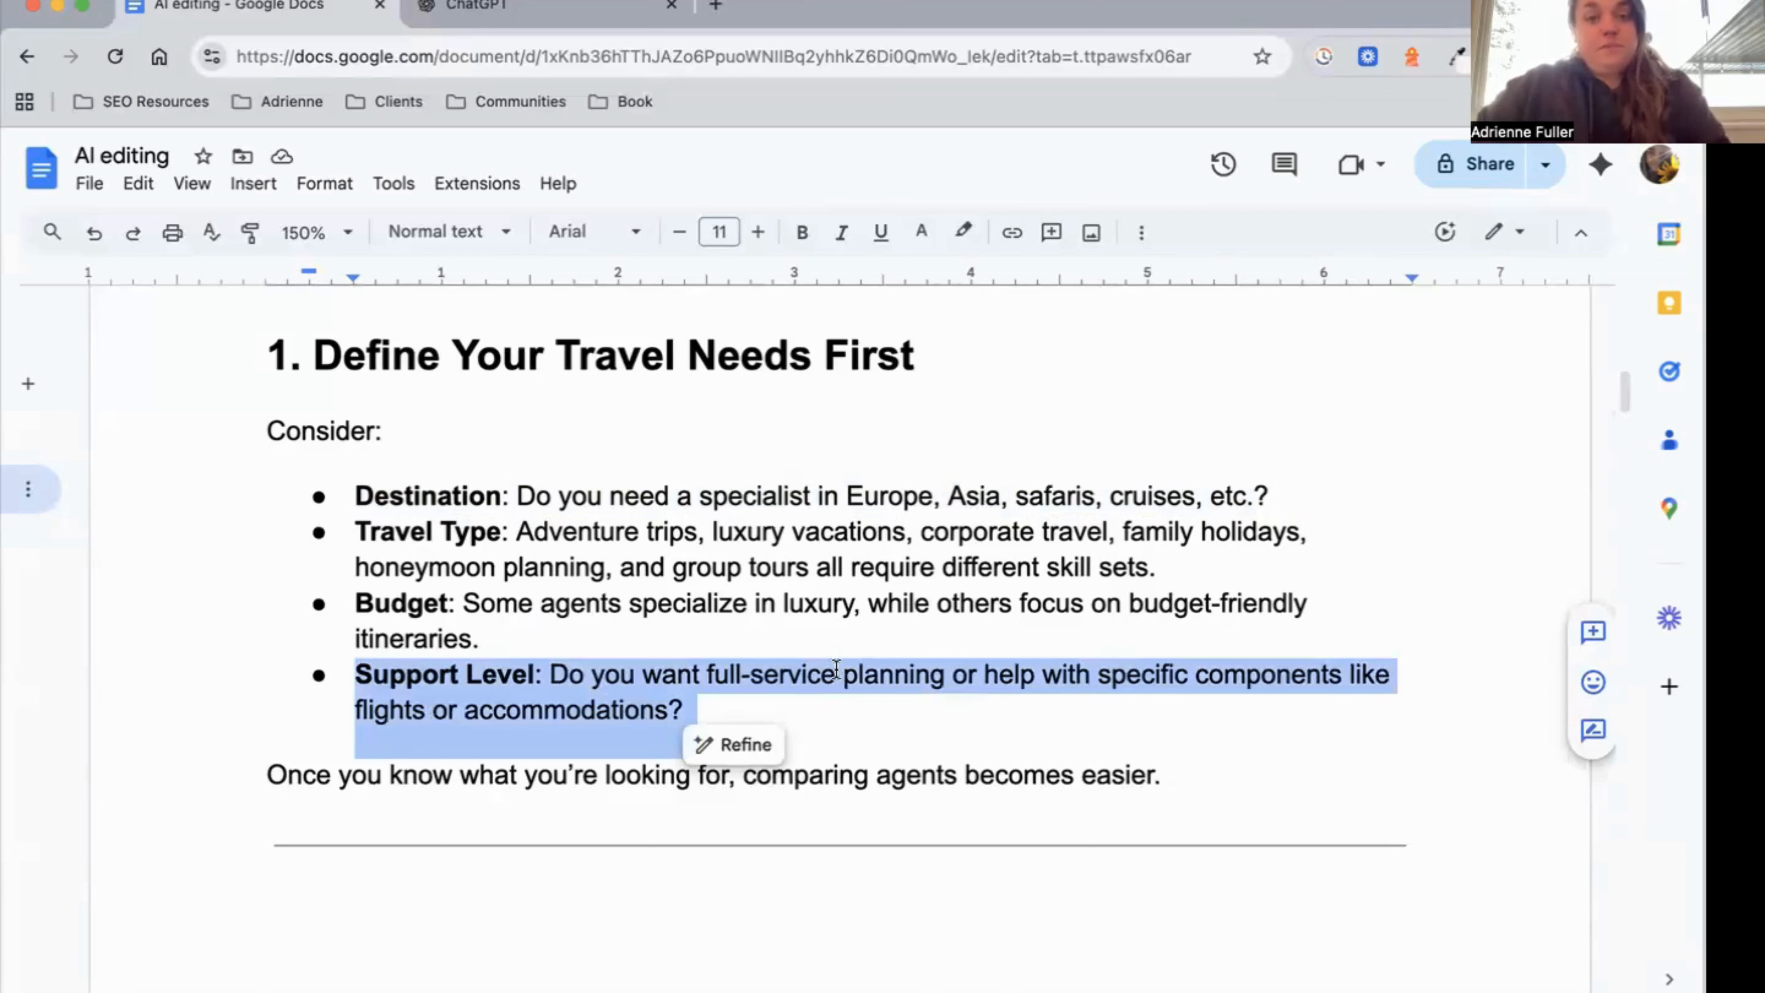
{"action": "left_click", "coordinate": [844, 713]}
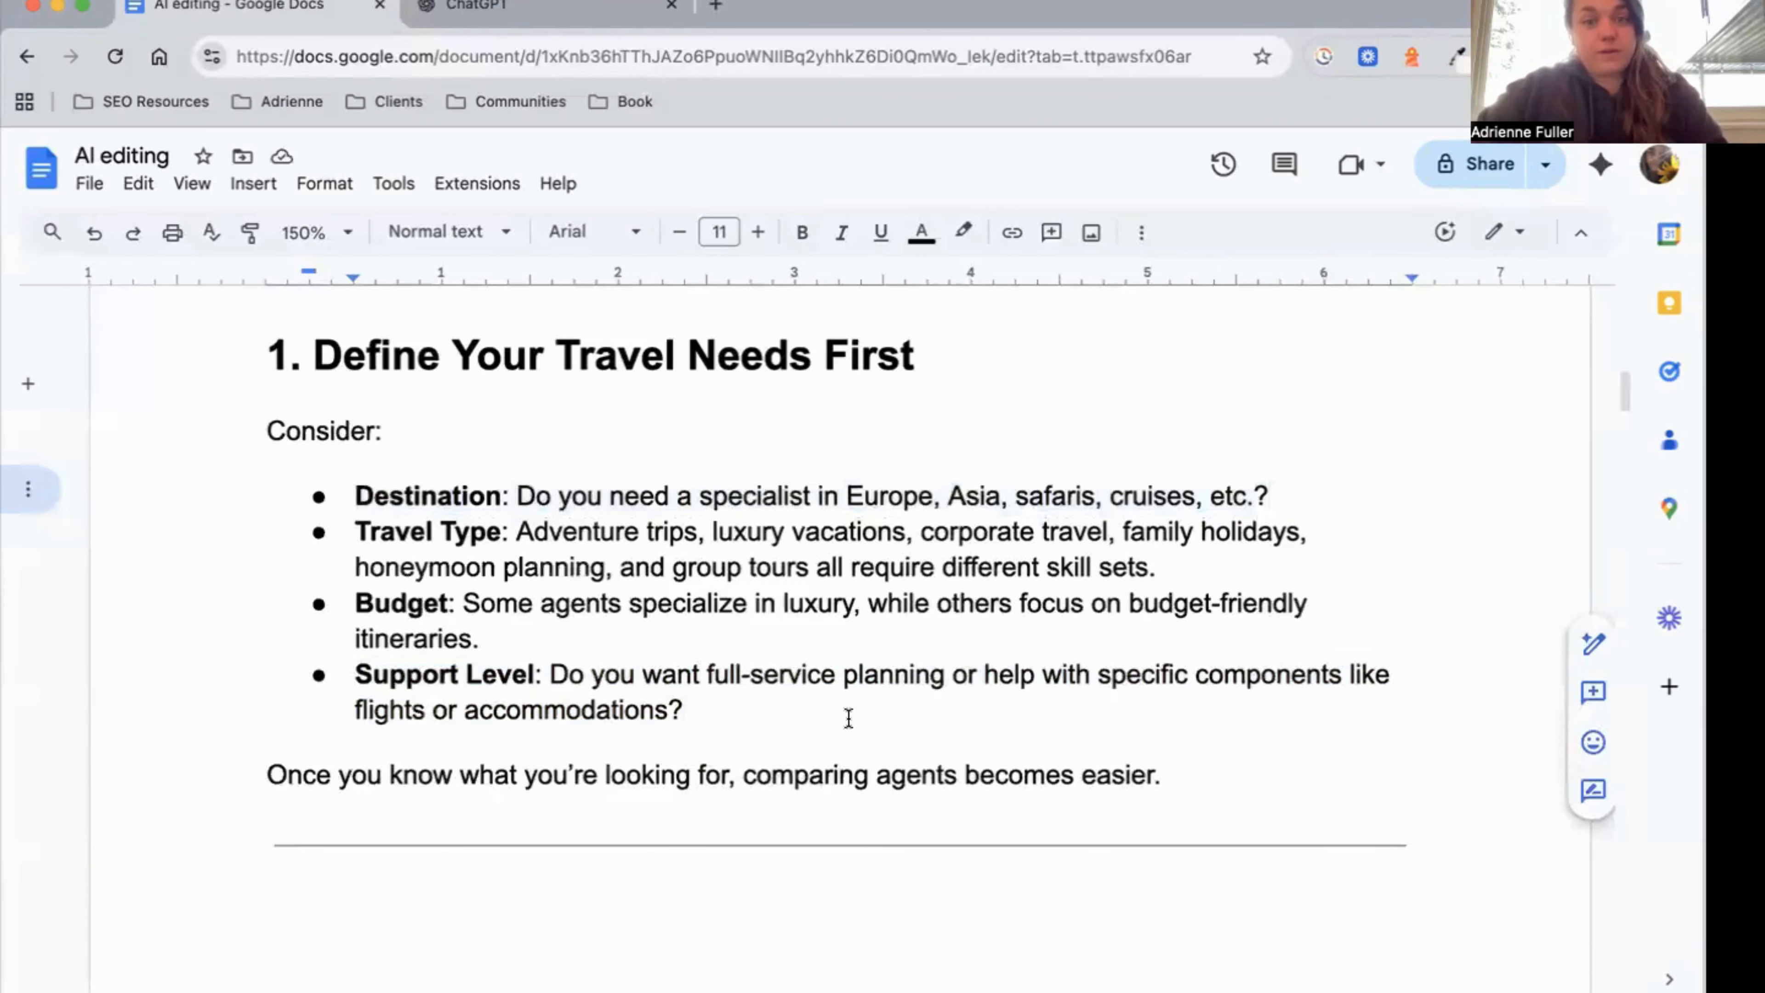
{"action": "double_click", "coordinate": [297, 432]}
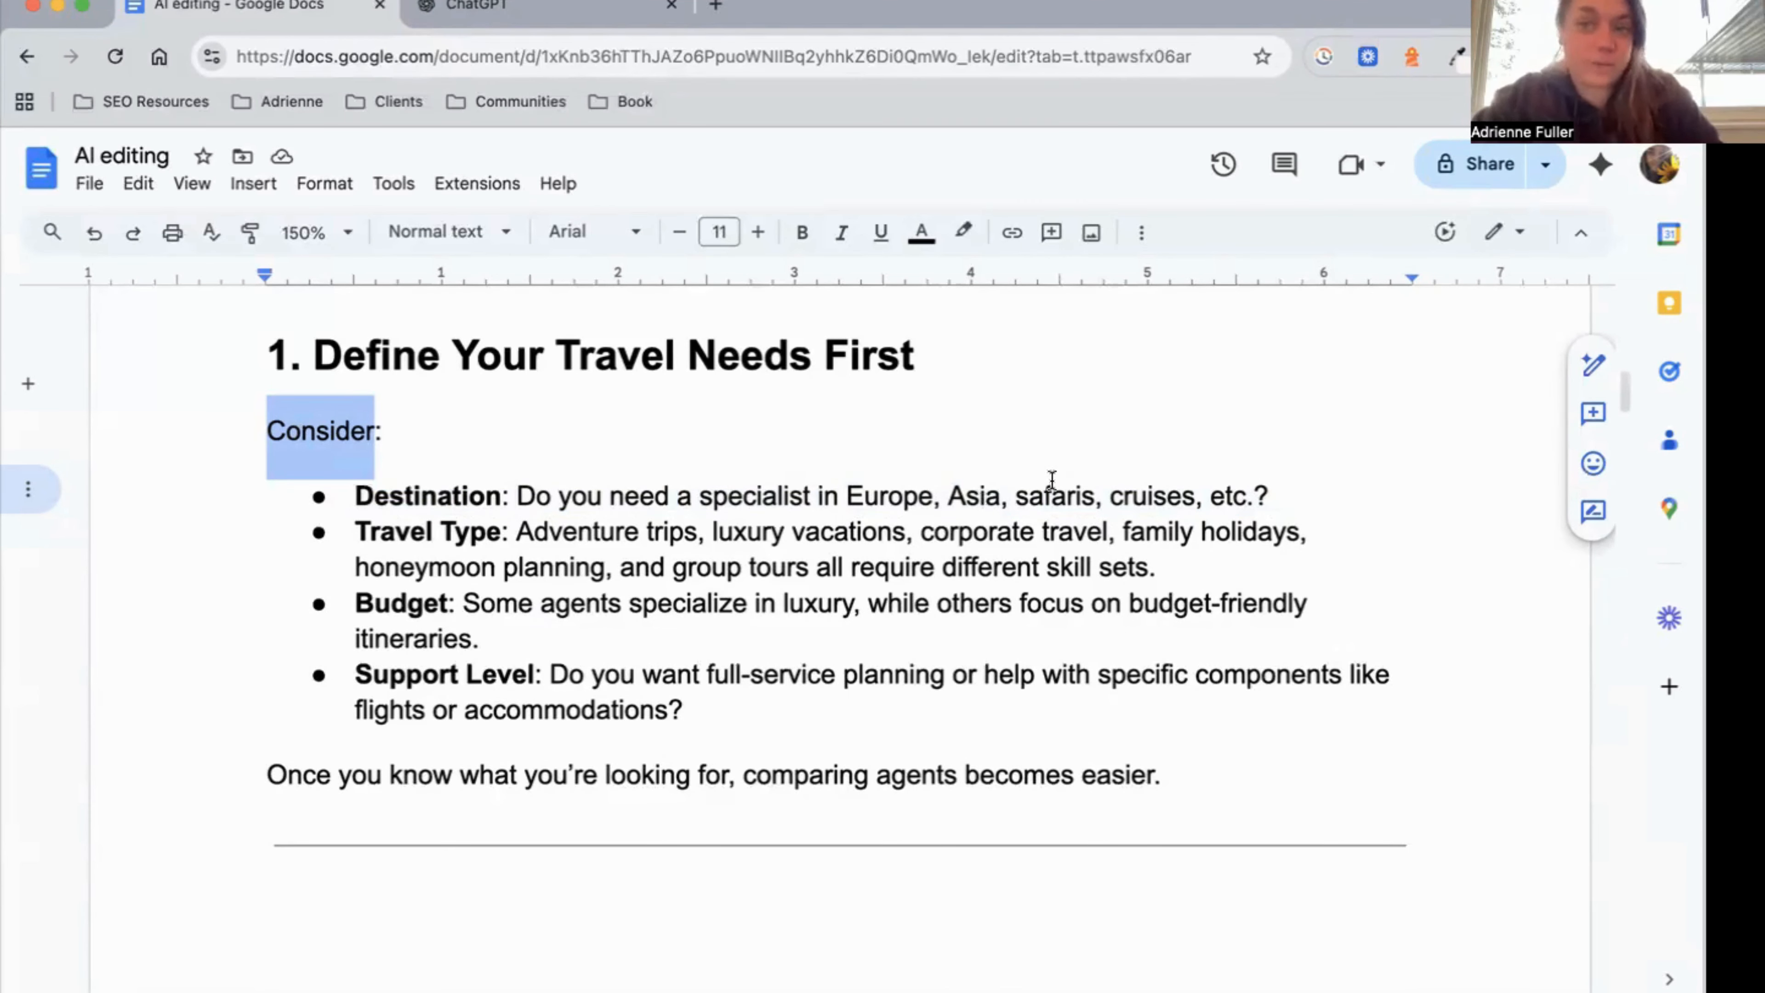
{"action": "left_click_drag", "start_coordinate": [1263, 496], "coordinate": [348, 506]}
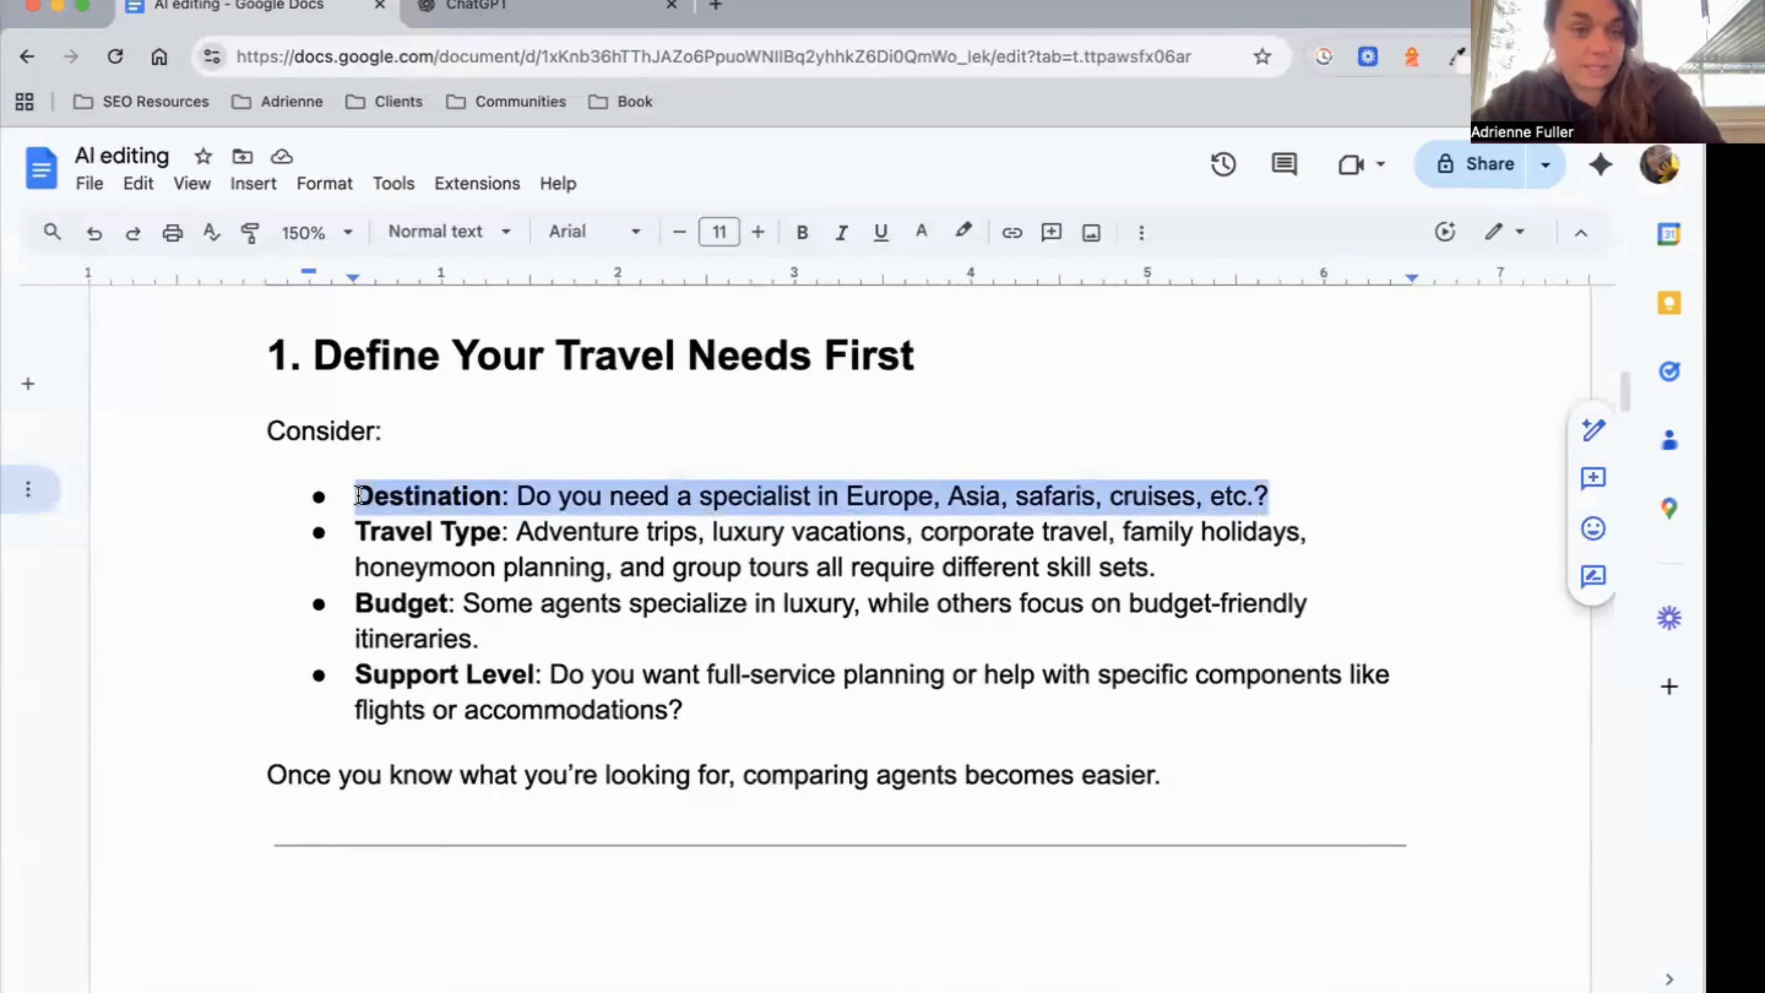
{"action": "left_click", "coordinate": [358, 495]}
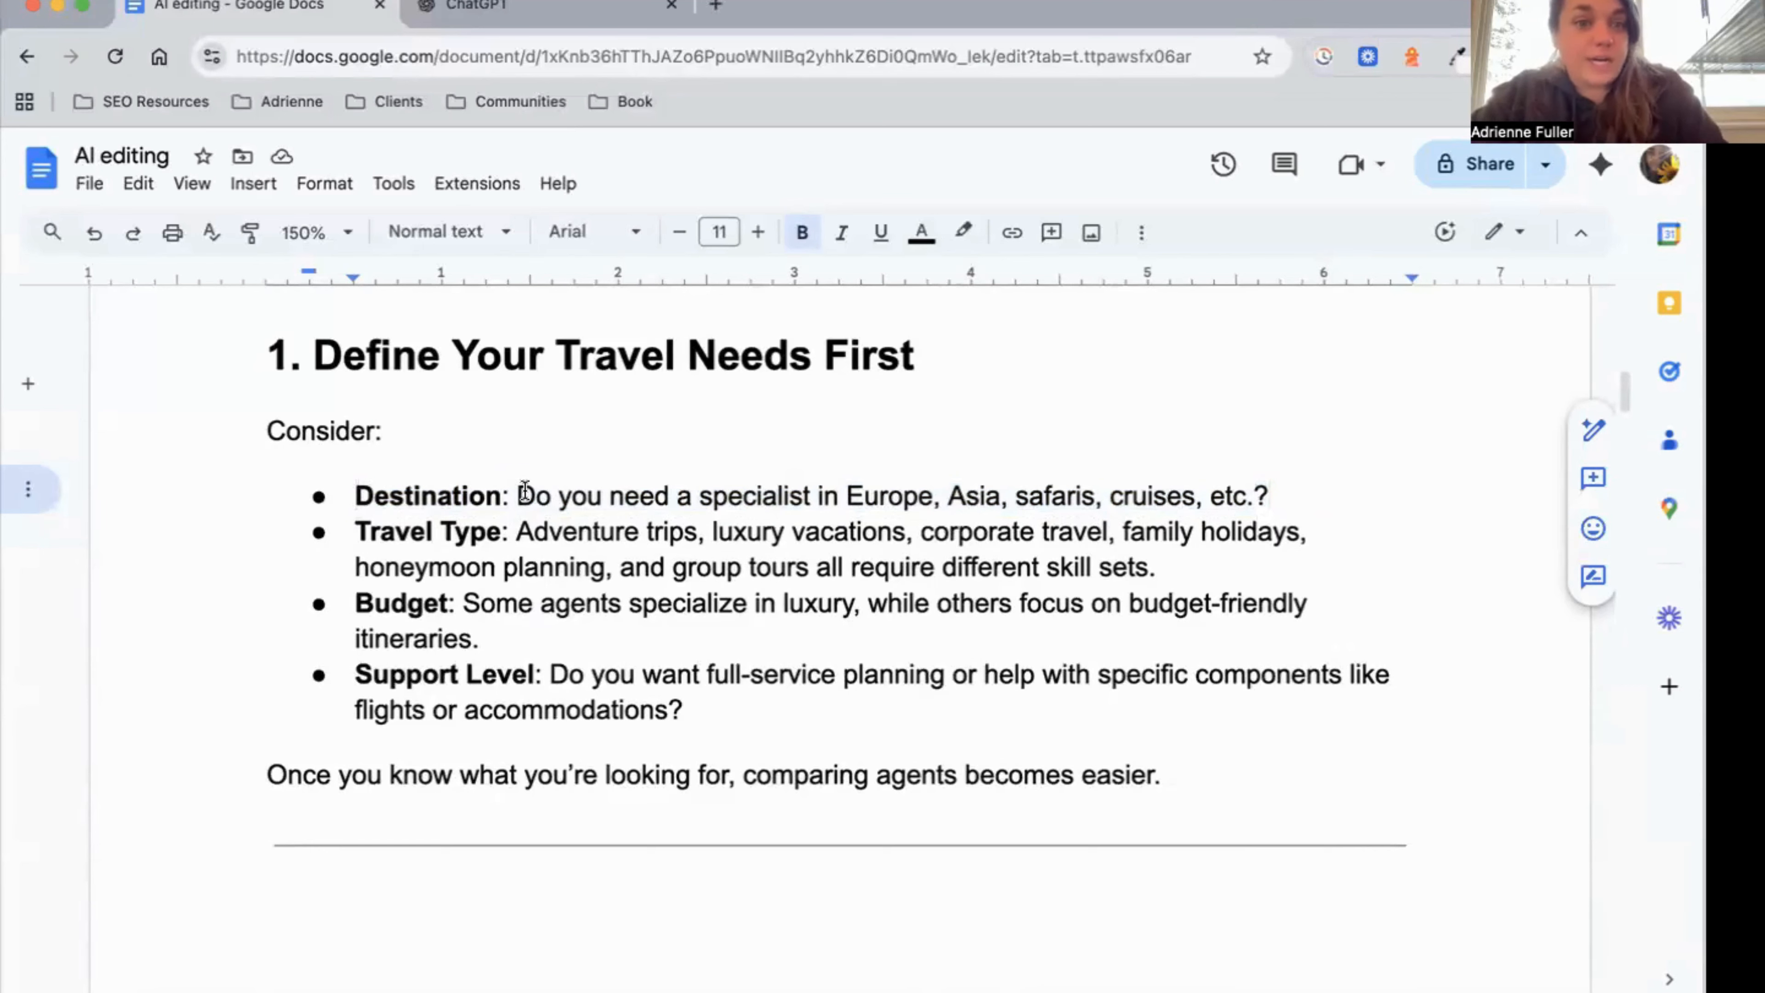
{"action": "left_click_drag", "start_coordinate": [517, 495], "coordinate": [1284, 488]}
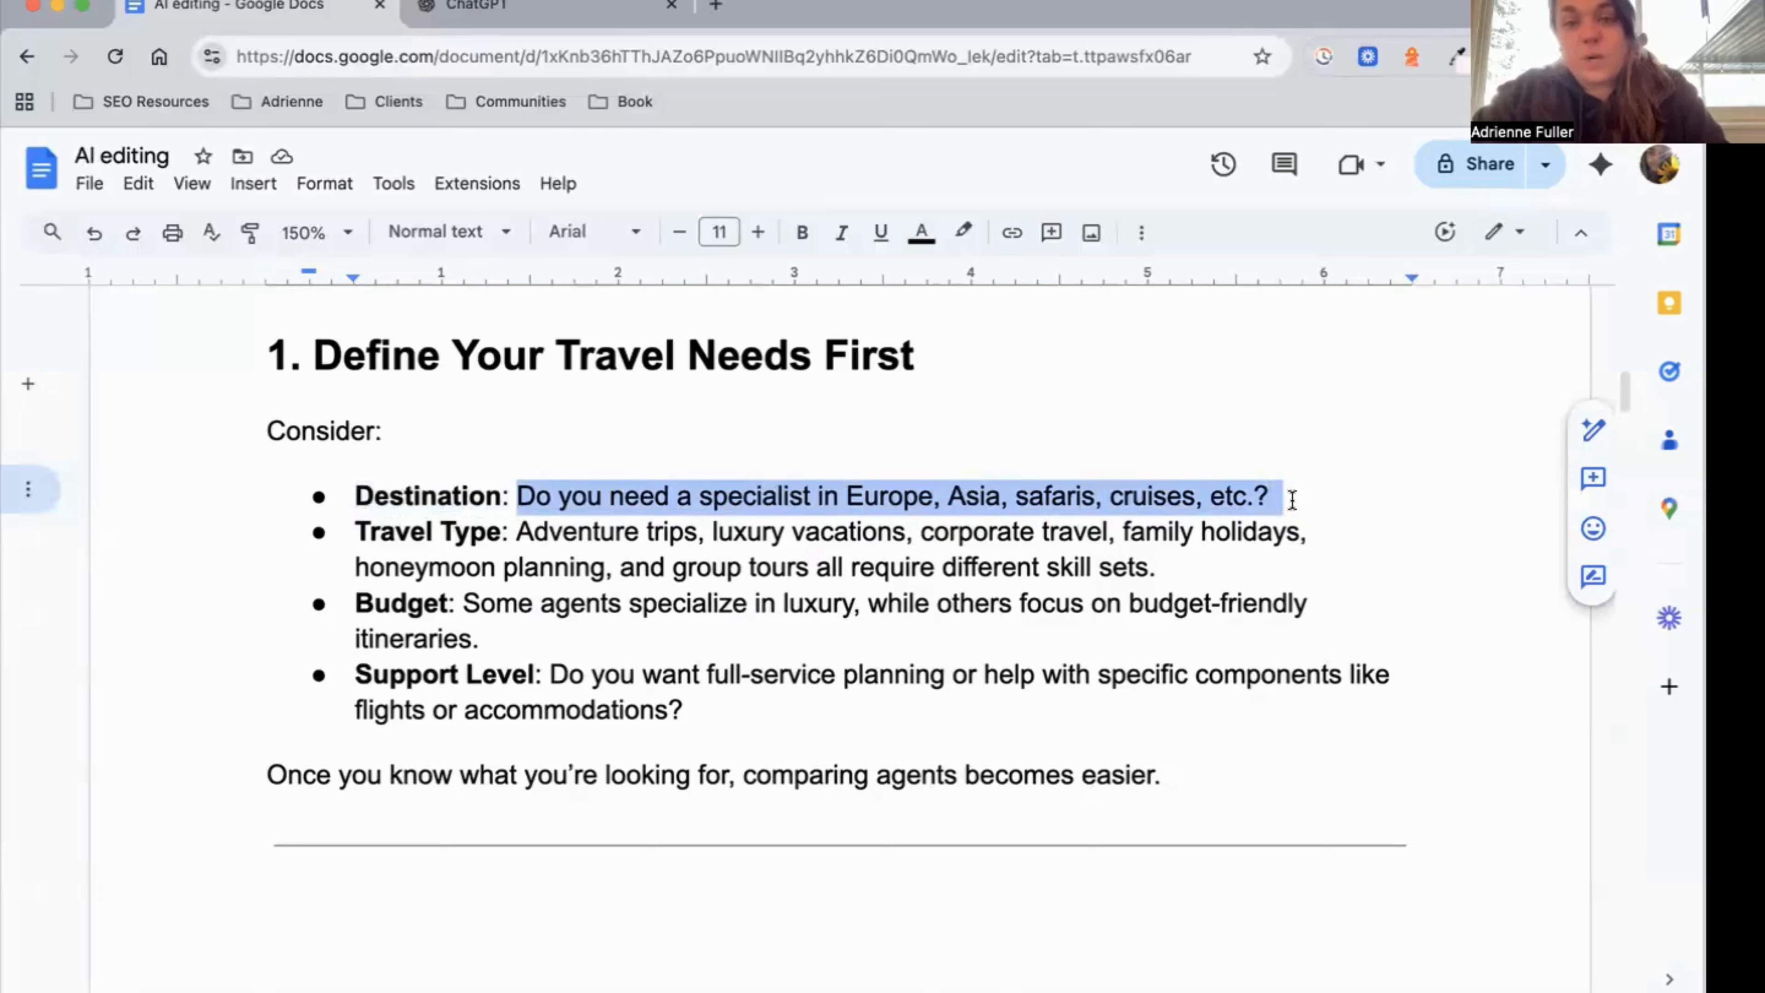
Replace the Destination bullet's question with "Specialists in safaris may have totally different connections and knowledge than an agent that specializes in European river cruises.".
{"action": "left_click", "coordinate": [1291, 499]}
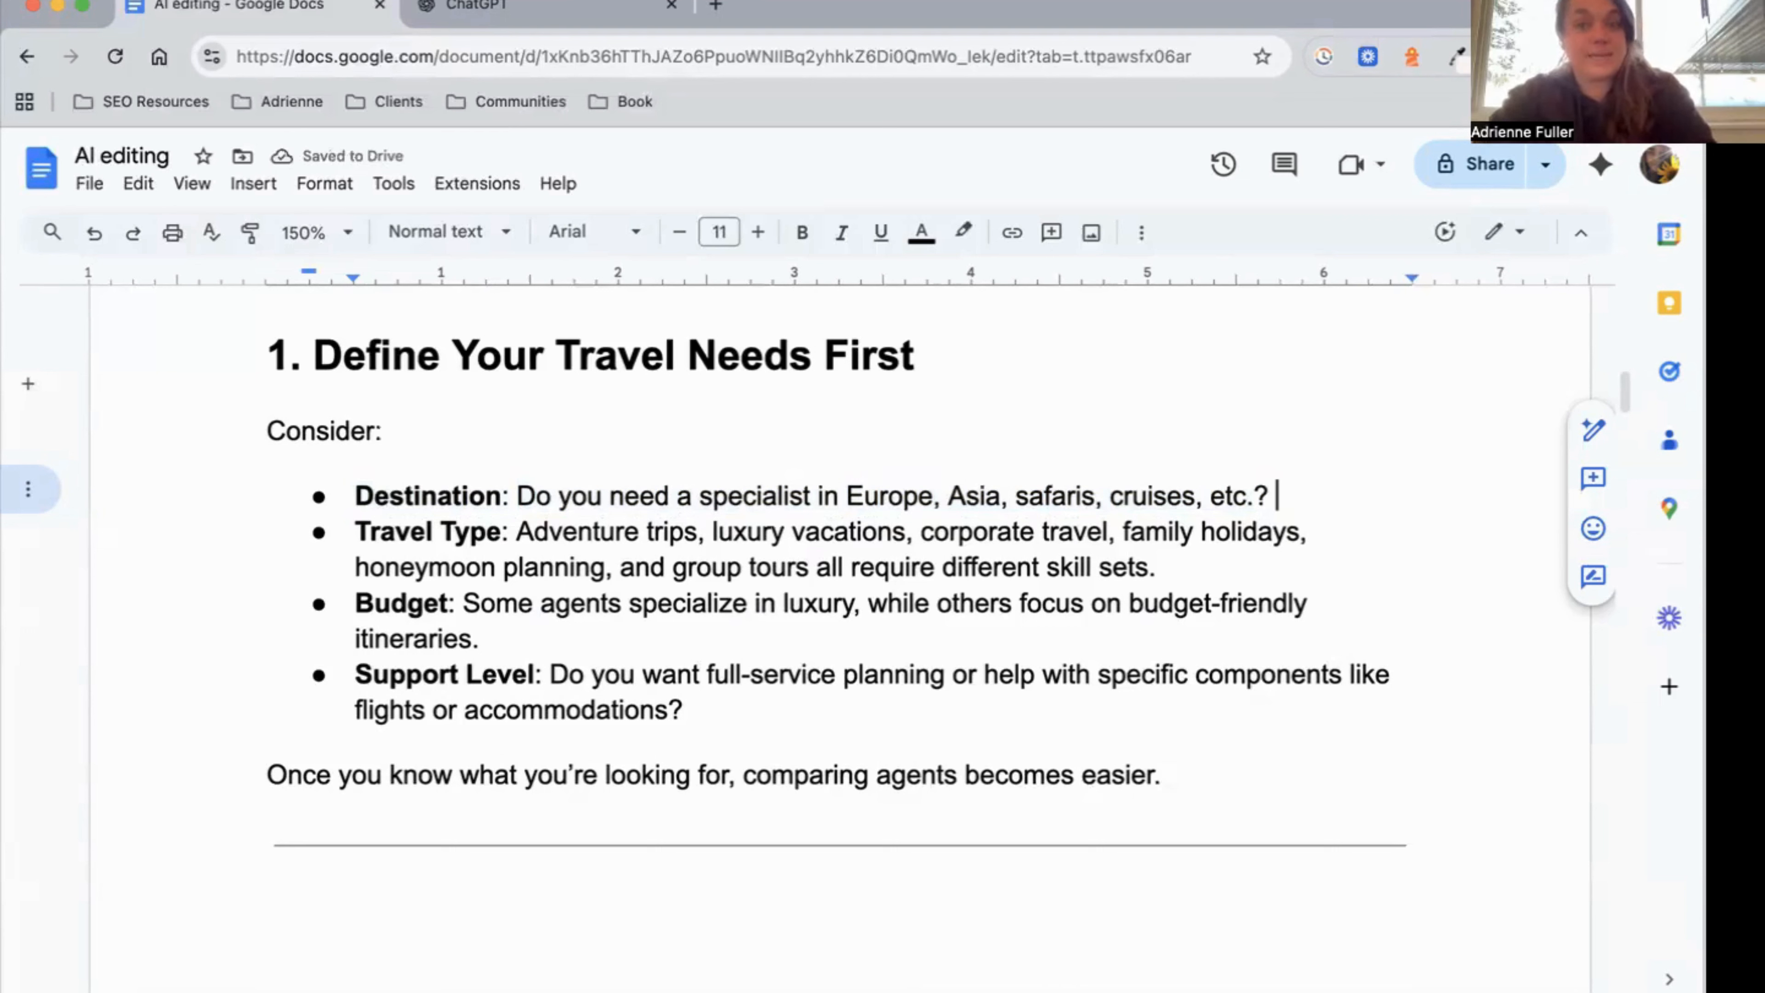
{"action": "type", "text": "Specialists in safaris"}
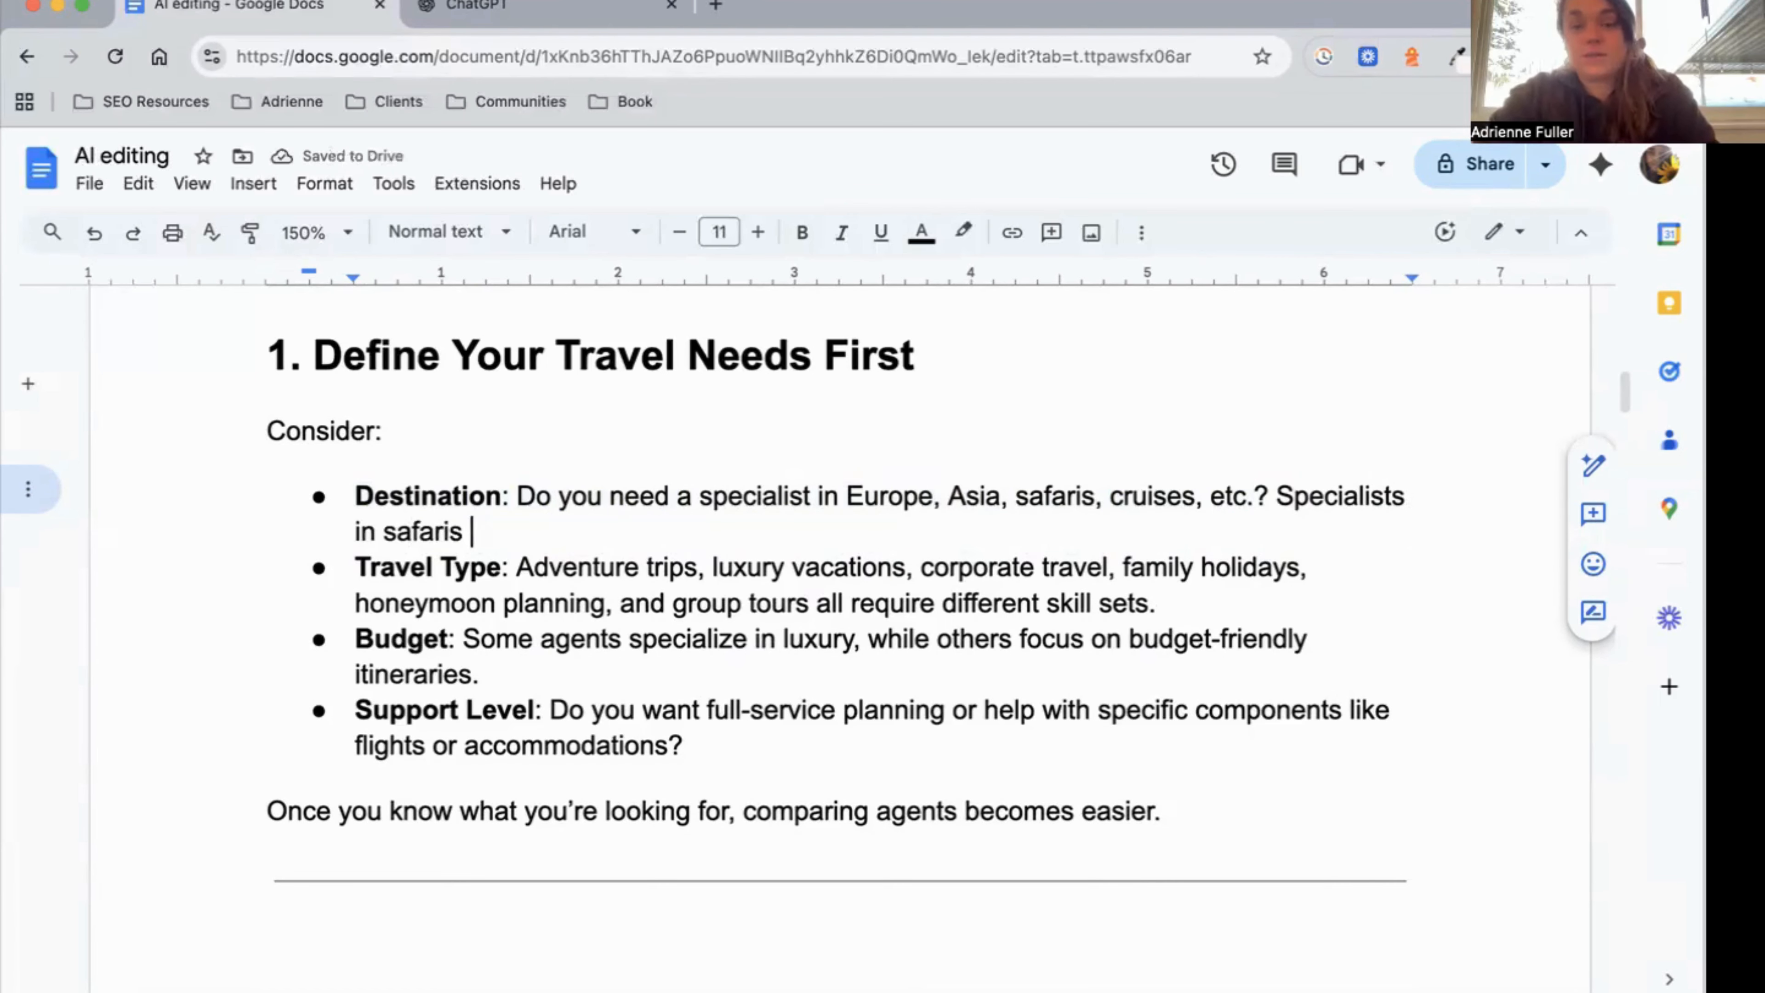
{"action": "type", "text": "may have totally diff"}
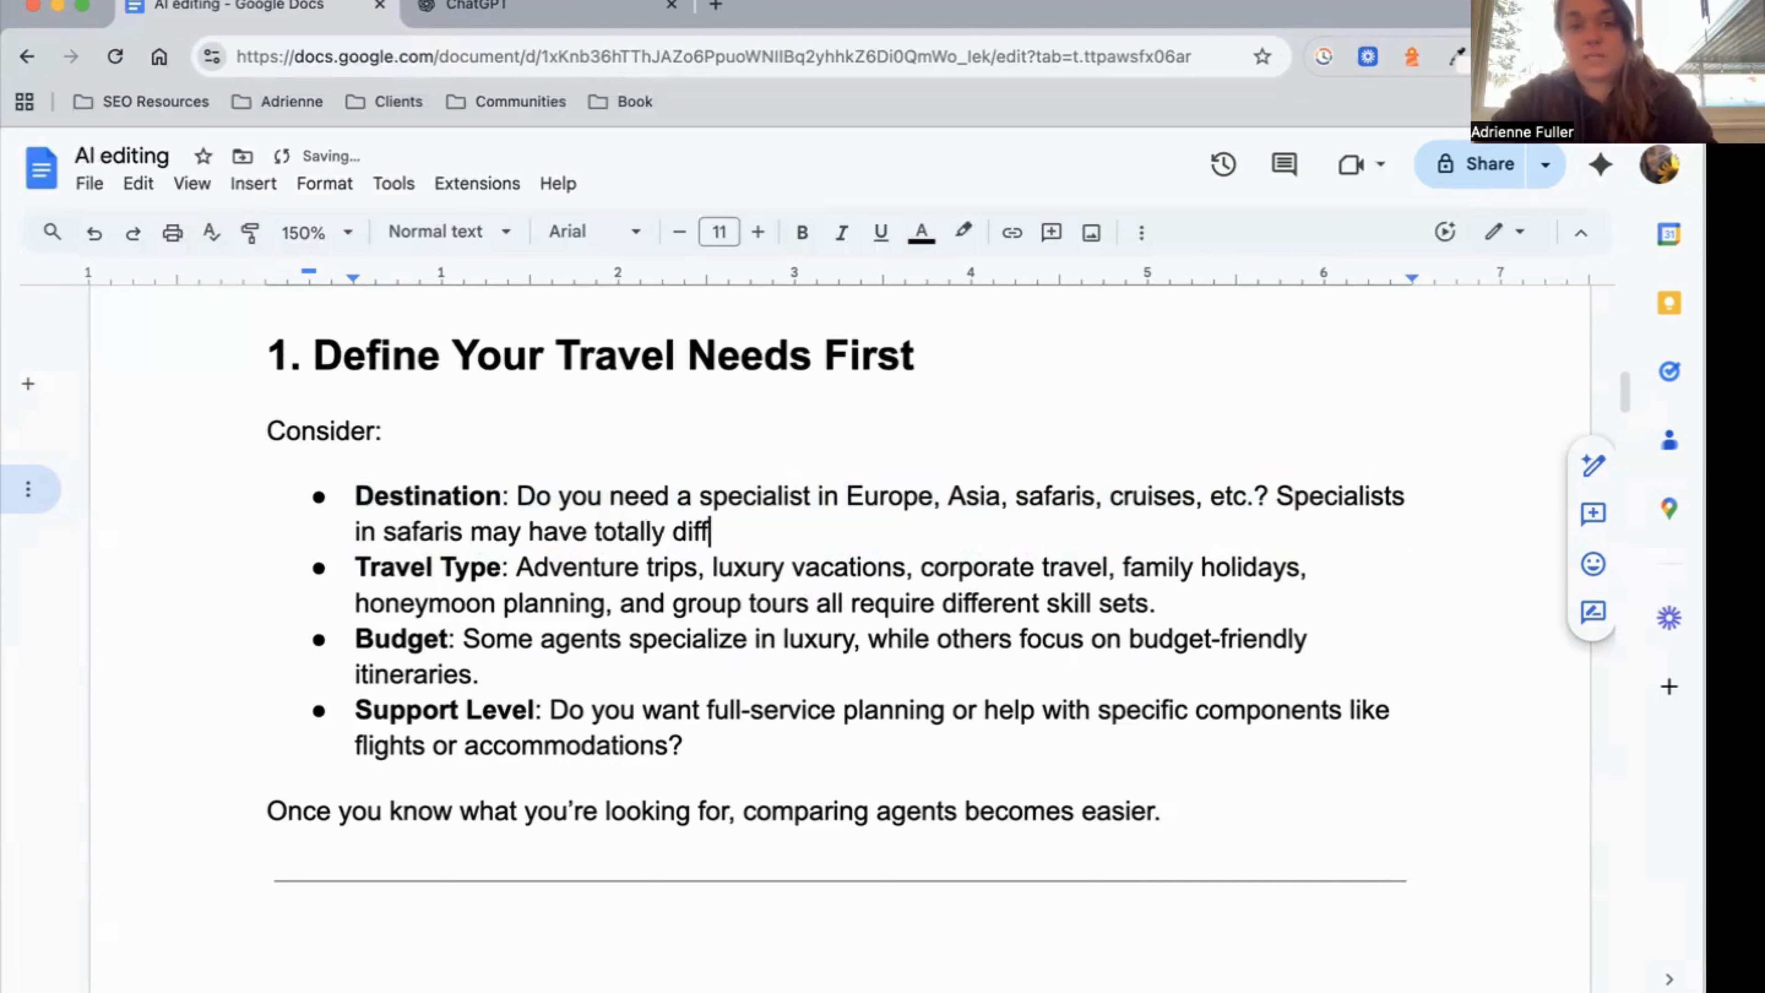
{"action": "type", "text": "erent "}
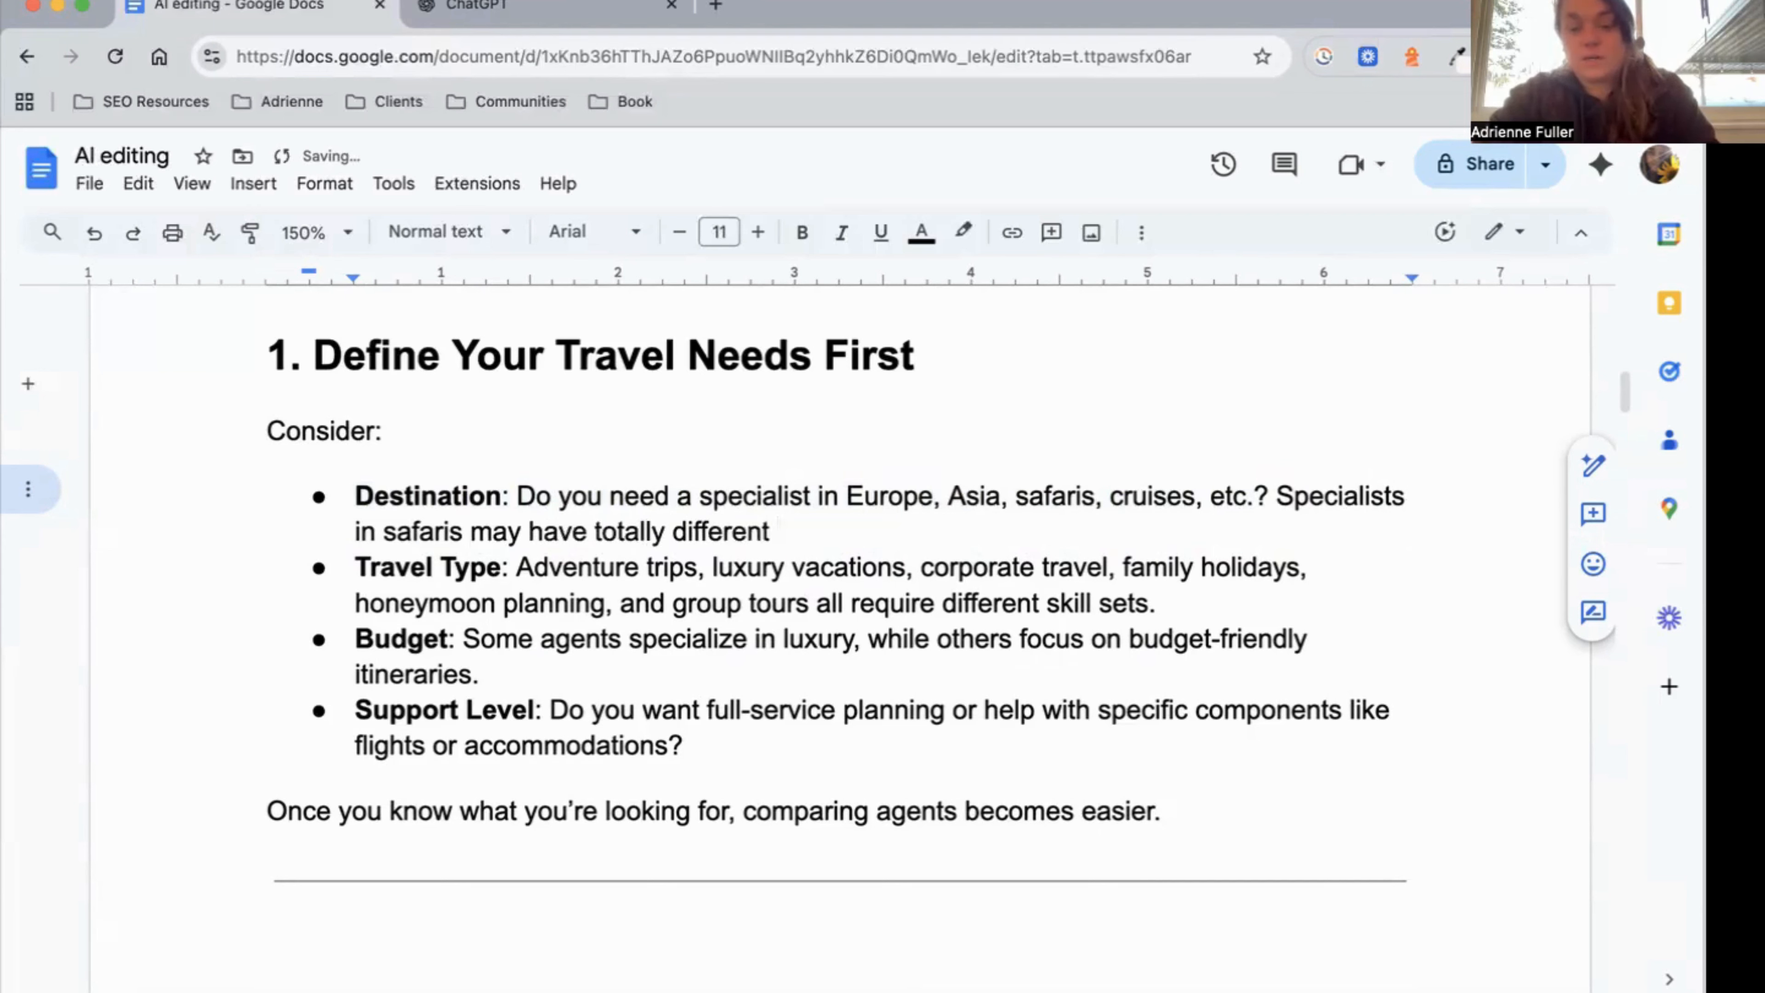
{"action": "type", "text": "connections and "}
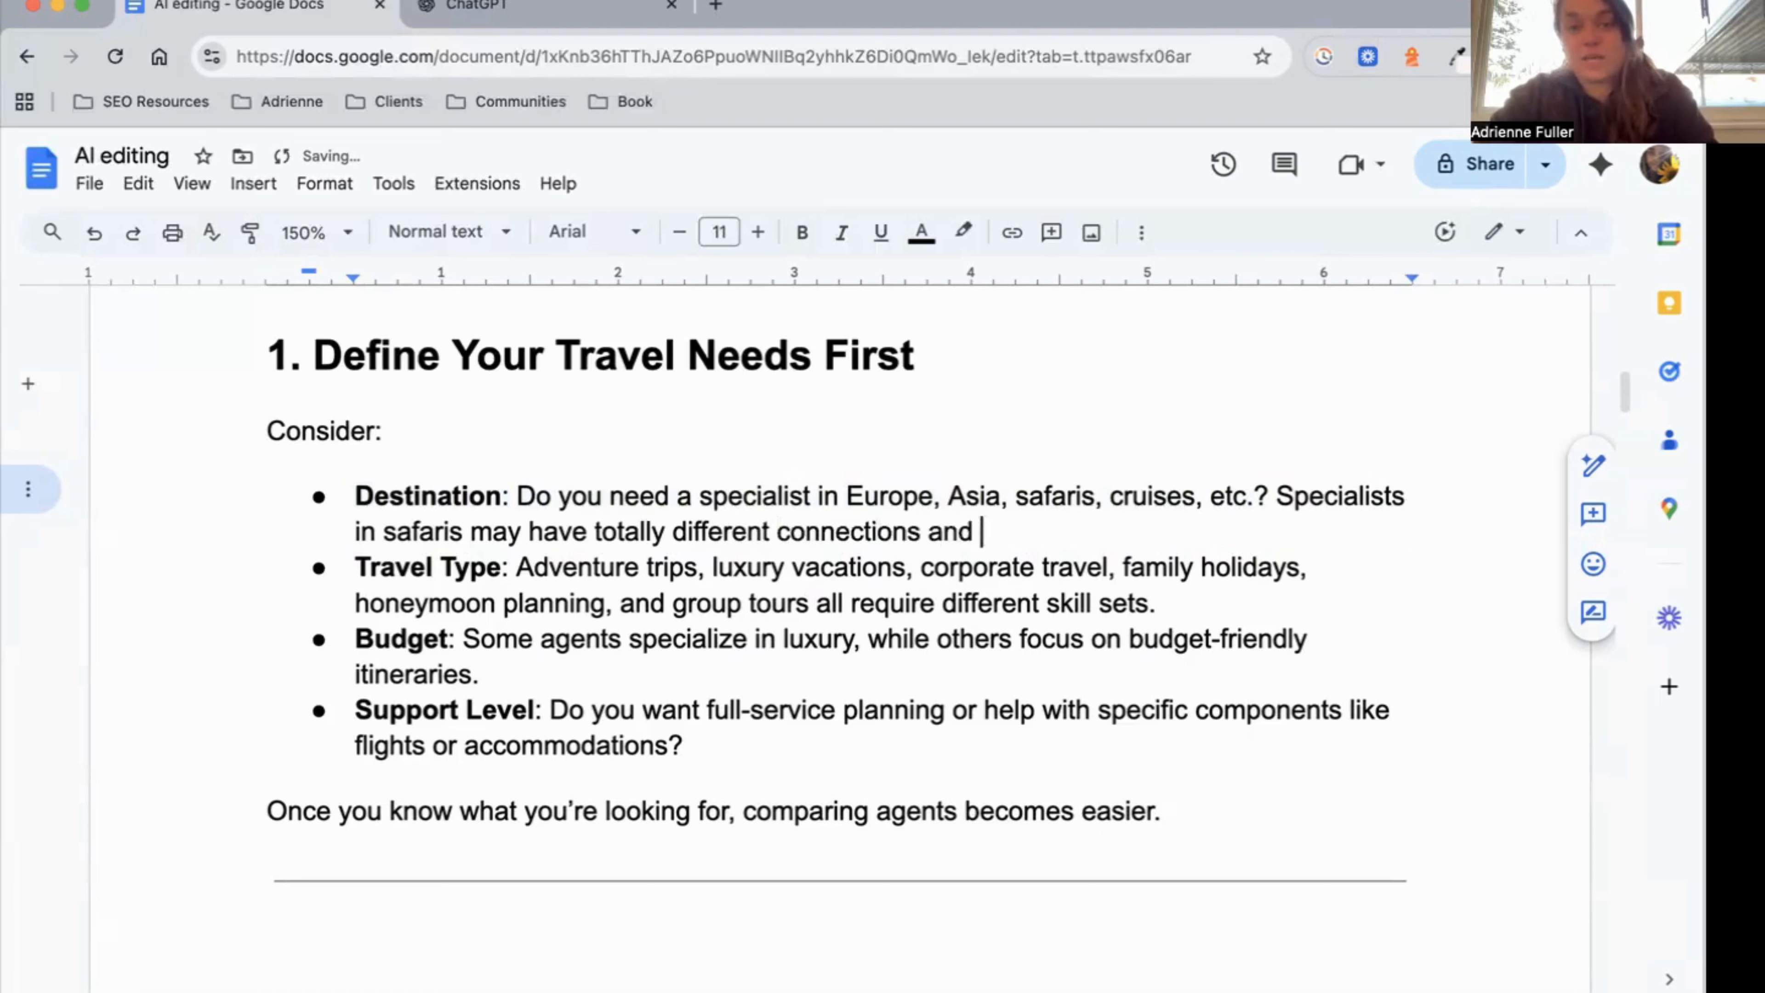
{"action": "type", "text": "knowledge than an a"}
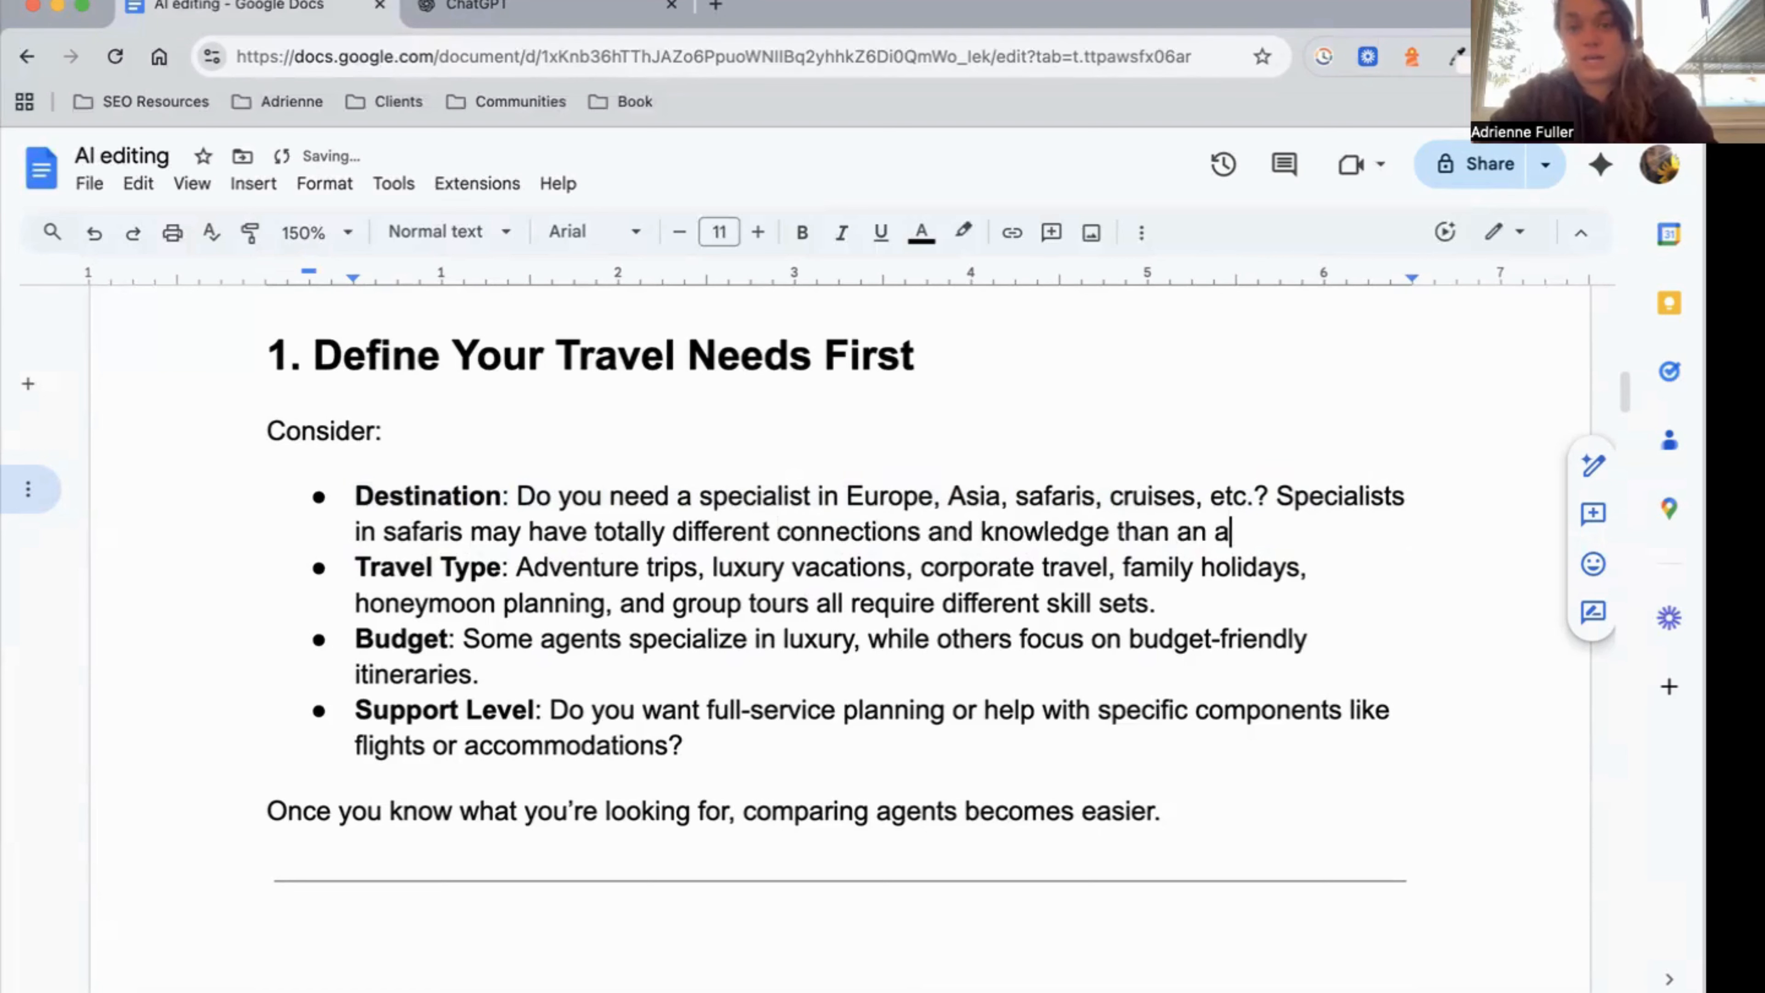
{"action": "type", "text": "gent that sp"}
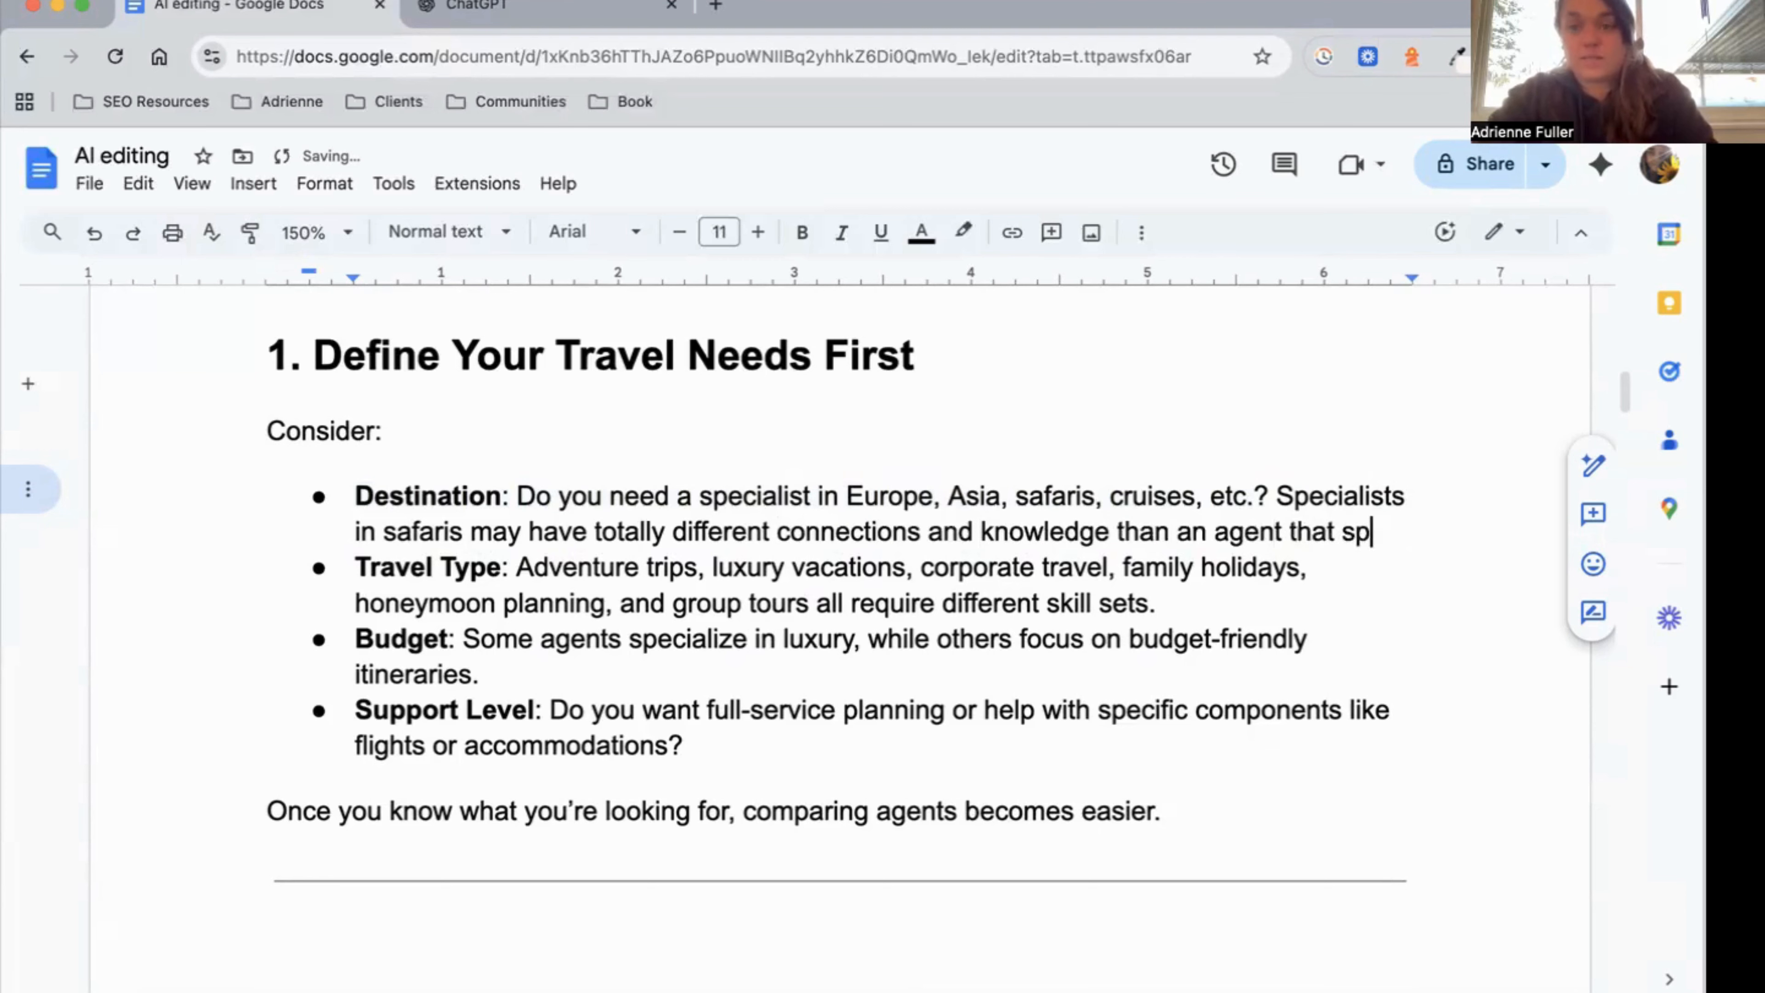
{"action": "type", "text": "ecializes in "}
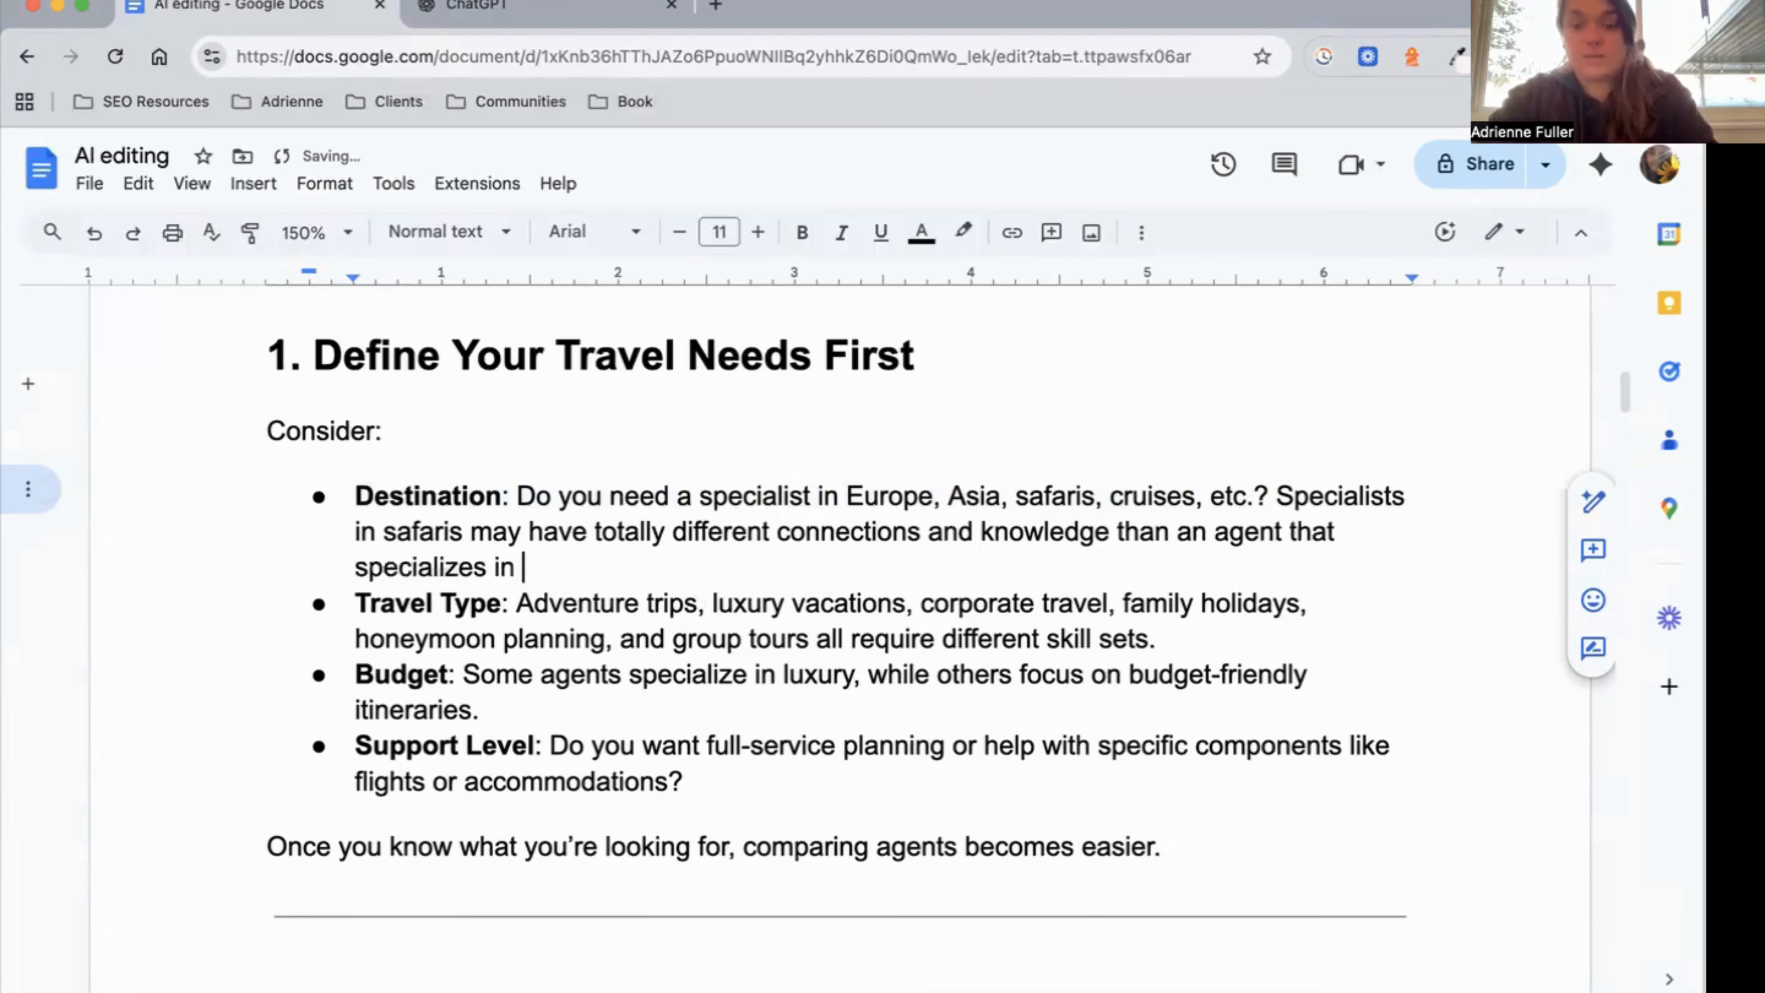
{"action": "type", "text": "European rv"}
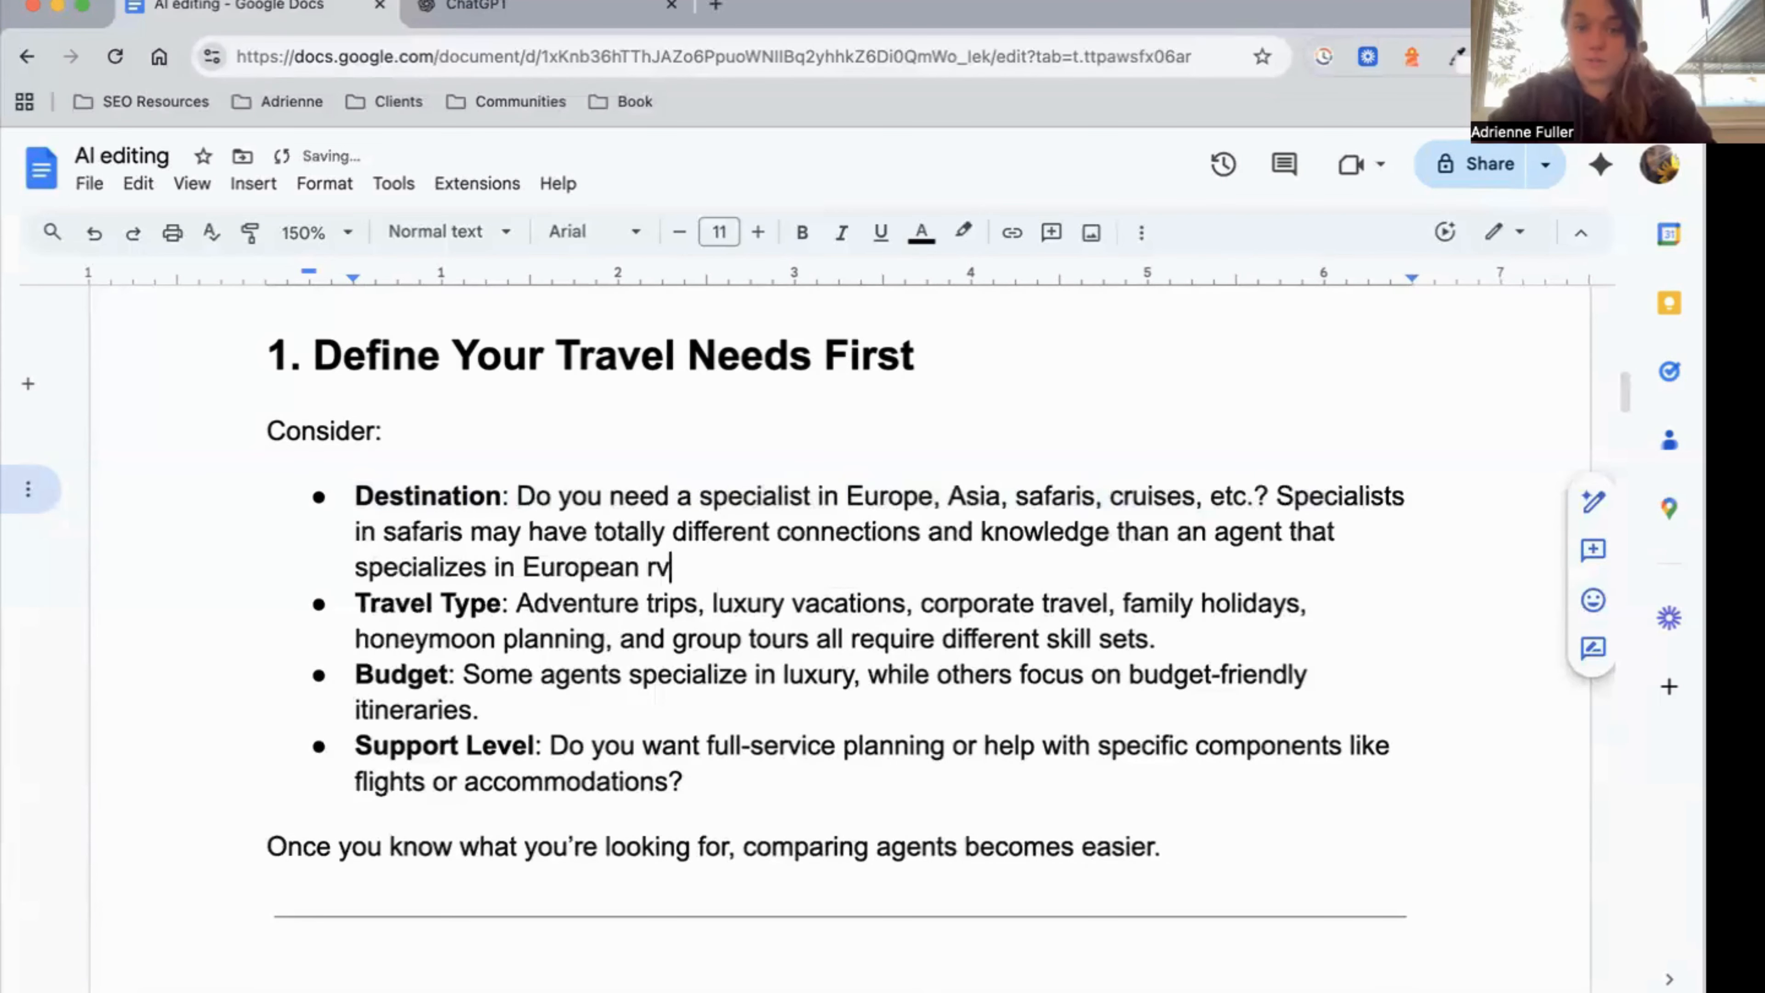
{"action": "key", "text": "BackSpace"}
{"action": "type", "text": "iver cruises."}
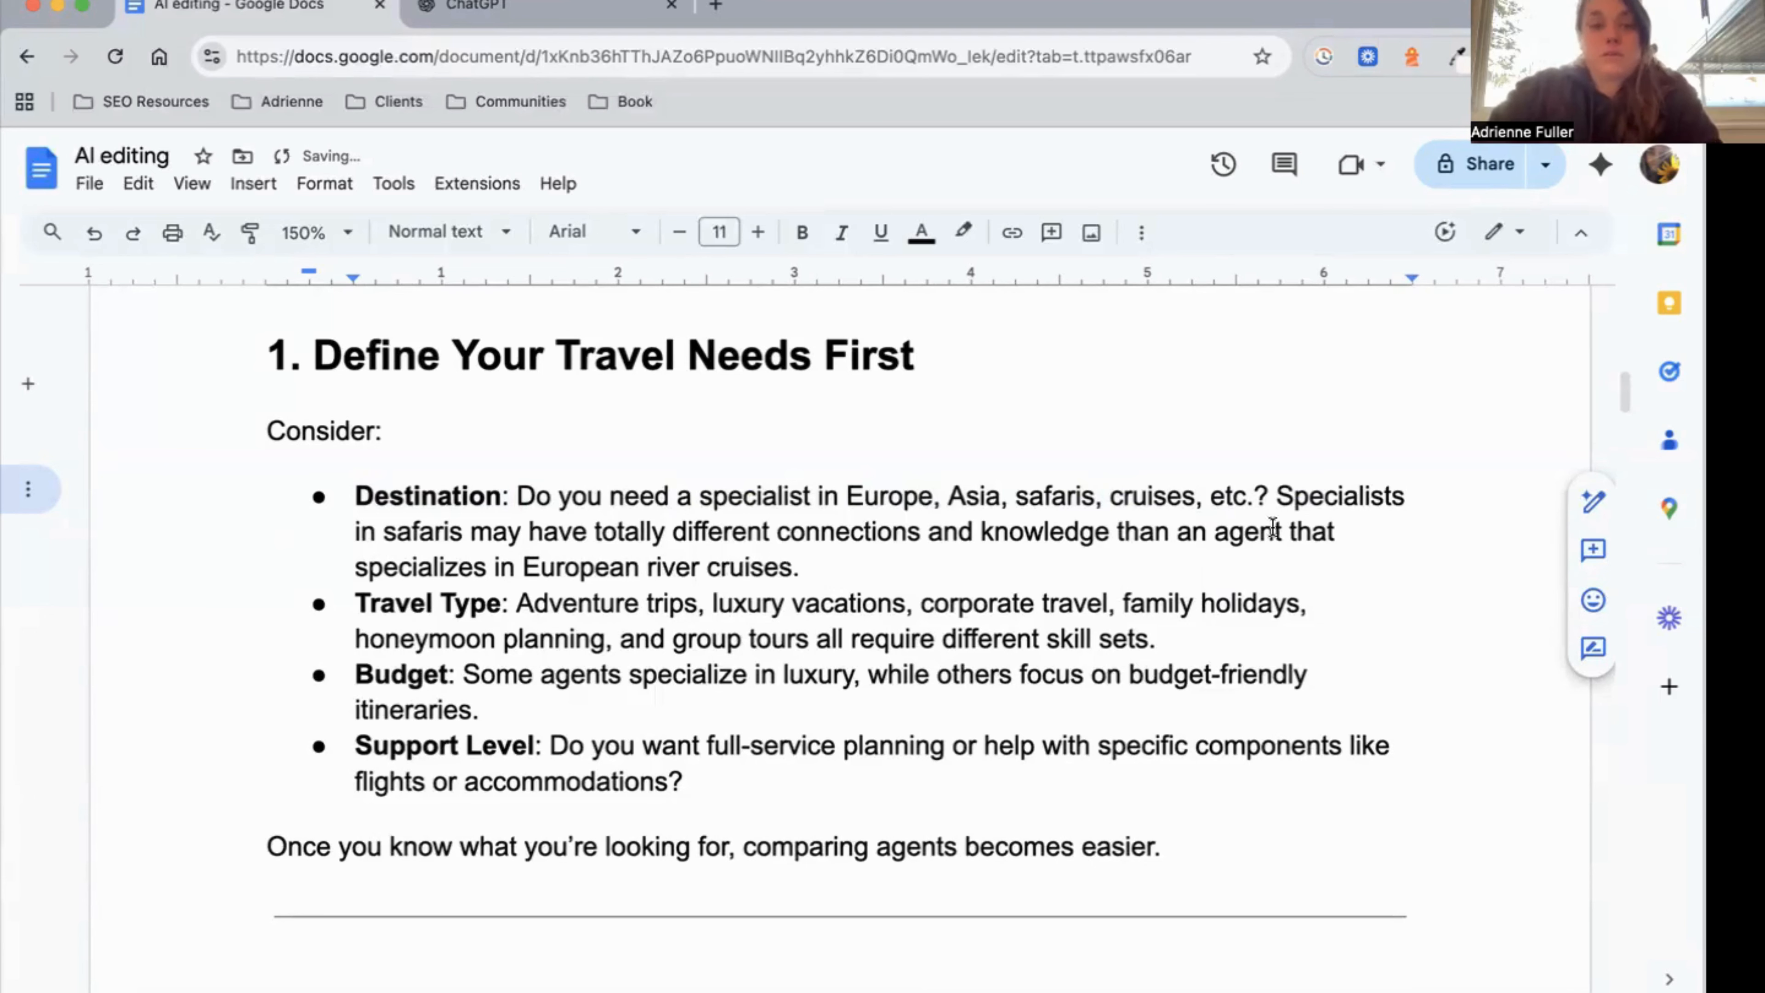
{"action": "left_click_drag", "start_coordinate": [1276, 495], "coordinate": [517, 495]}
{"action": "key", "text": "BackSpace"}
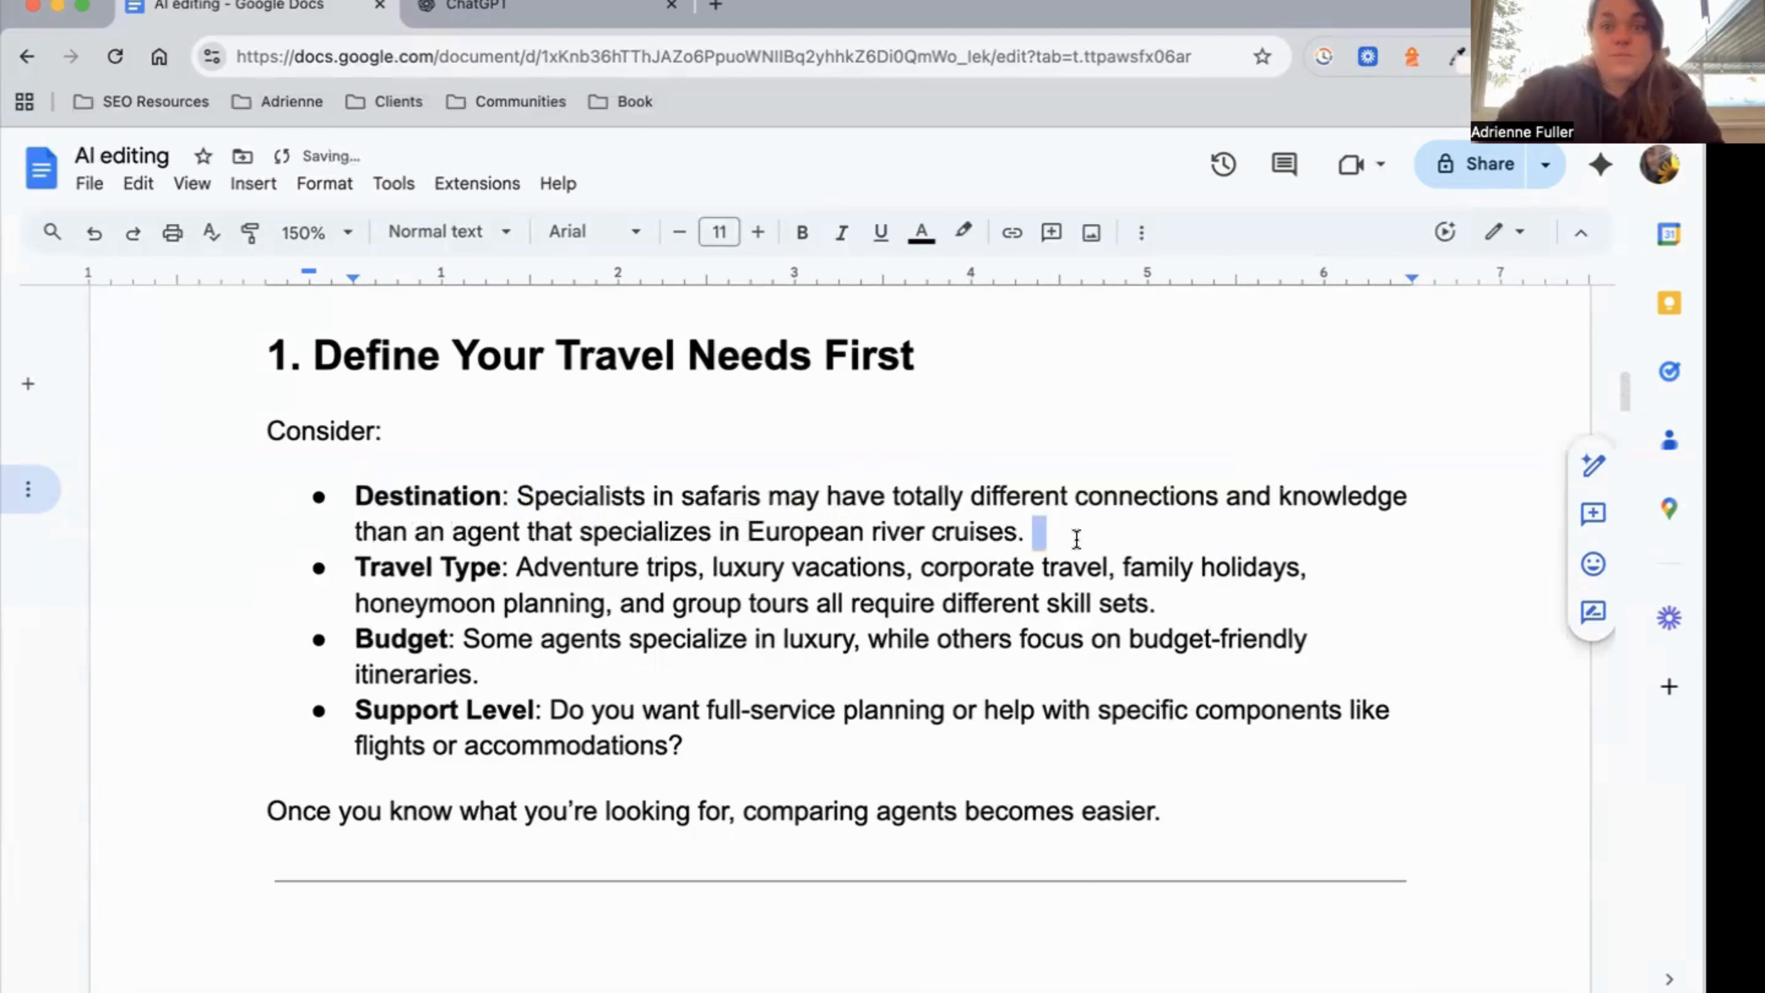
Add to the Destination bullet: "Conversely, a general travel agent is often more than enough for a popular destination like Mexico, hawaii, or the Carribbean.".
{"action": "type", "text": "Conversely, "}
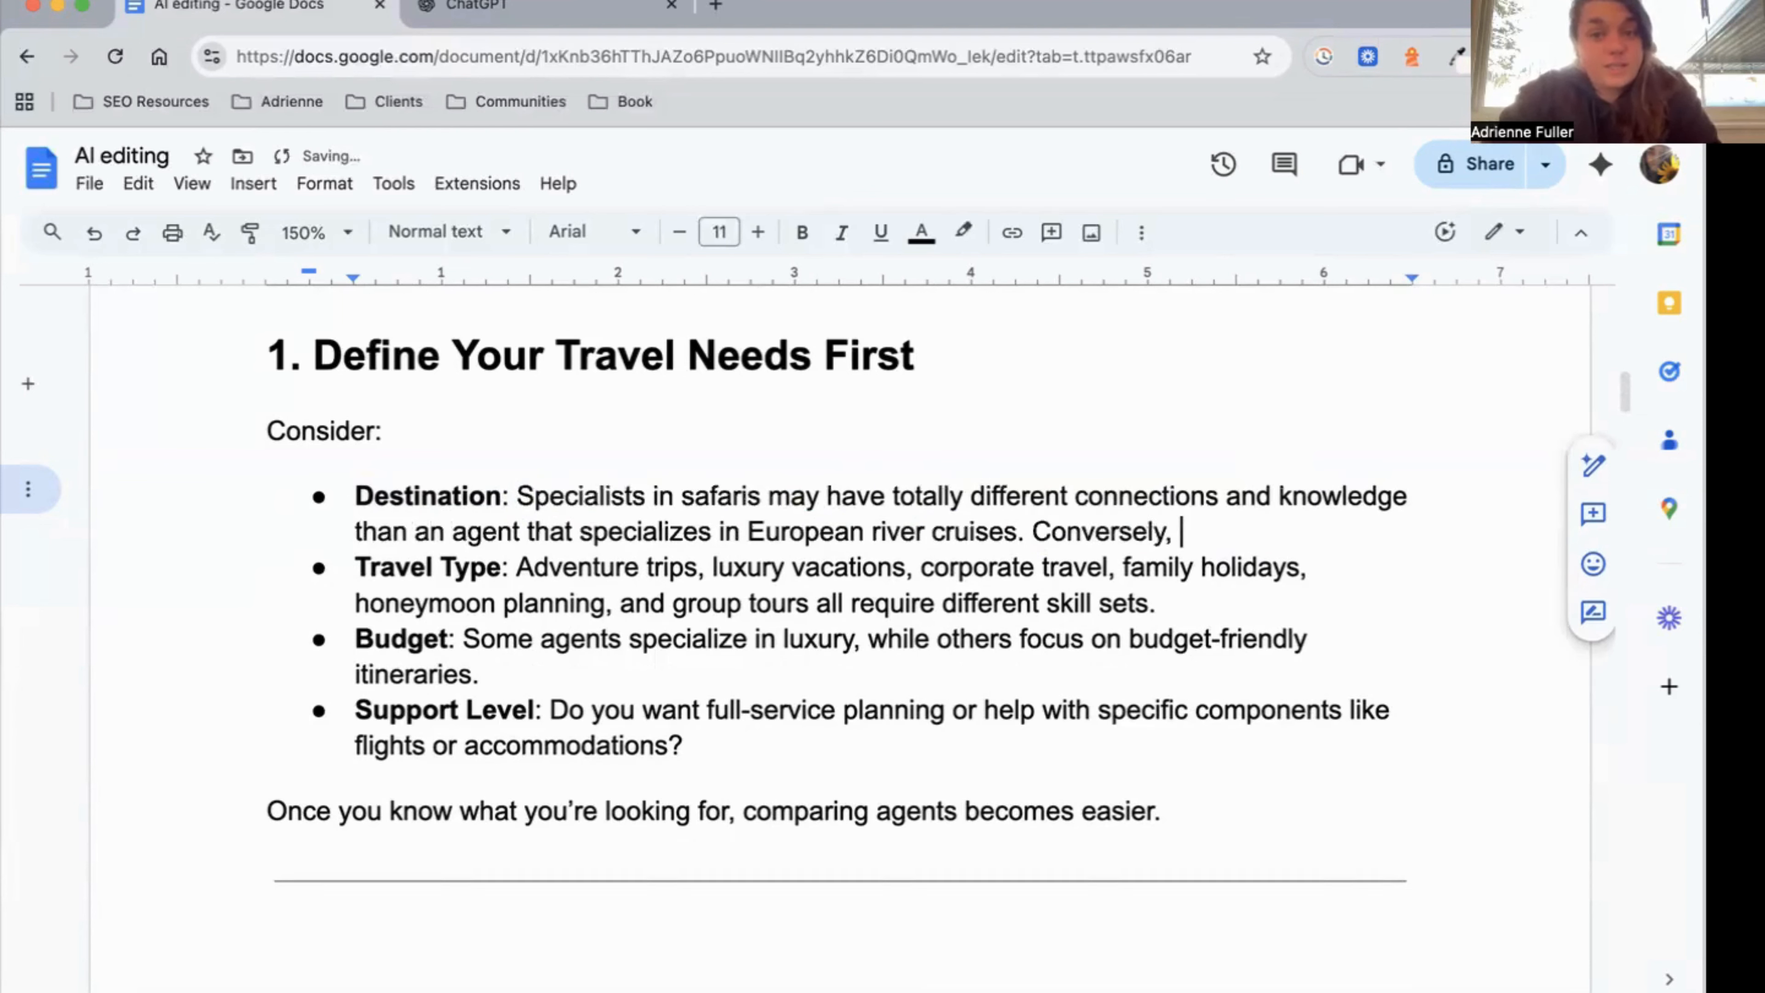
{"action": "type", "text": "a general travel"}
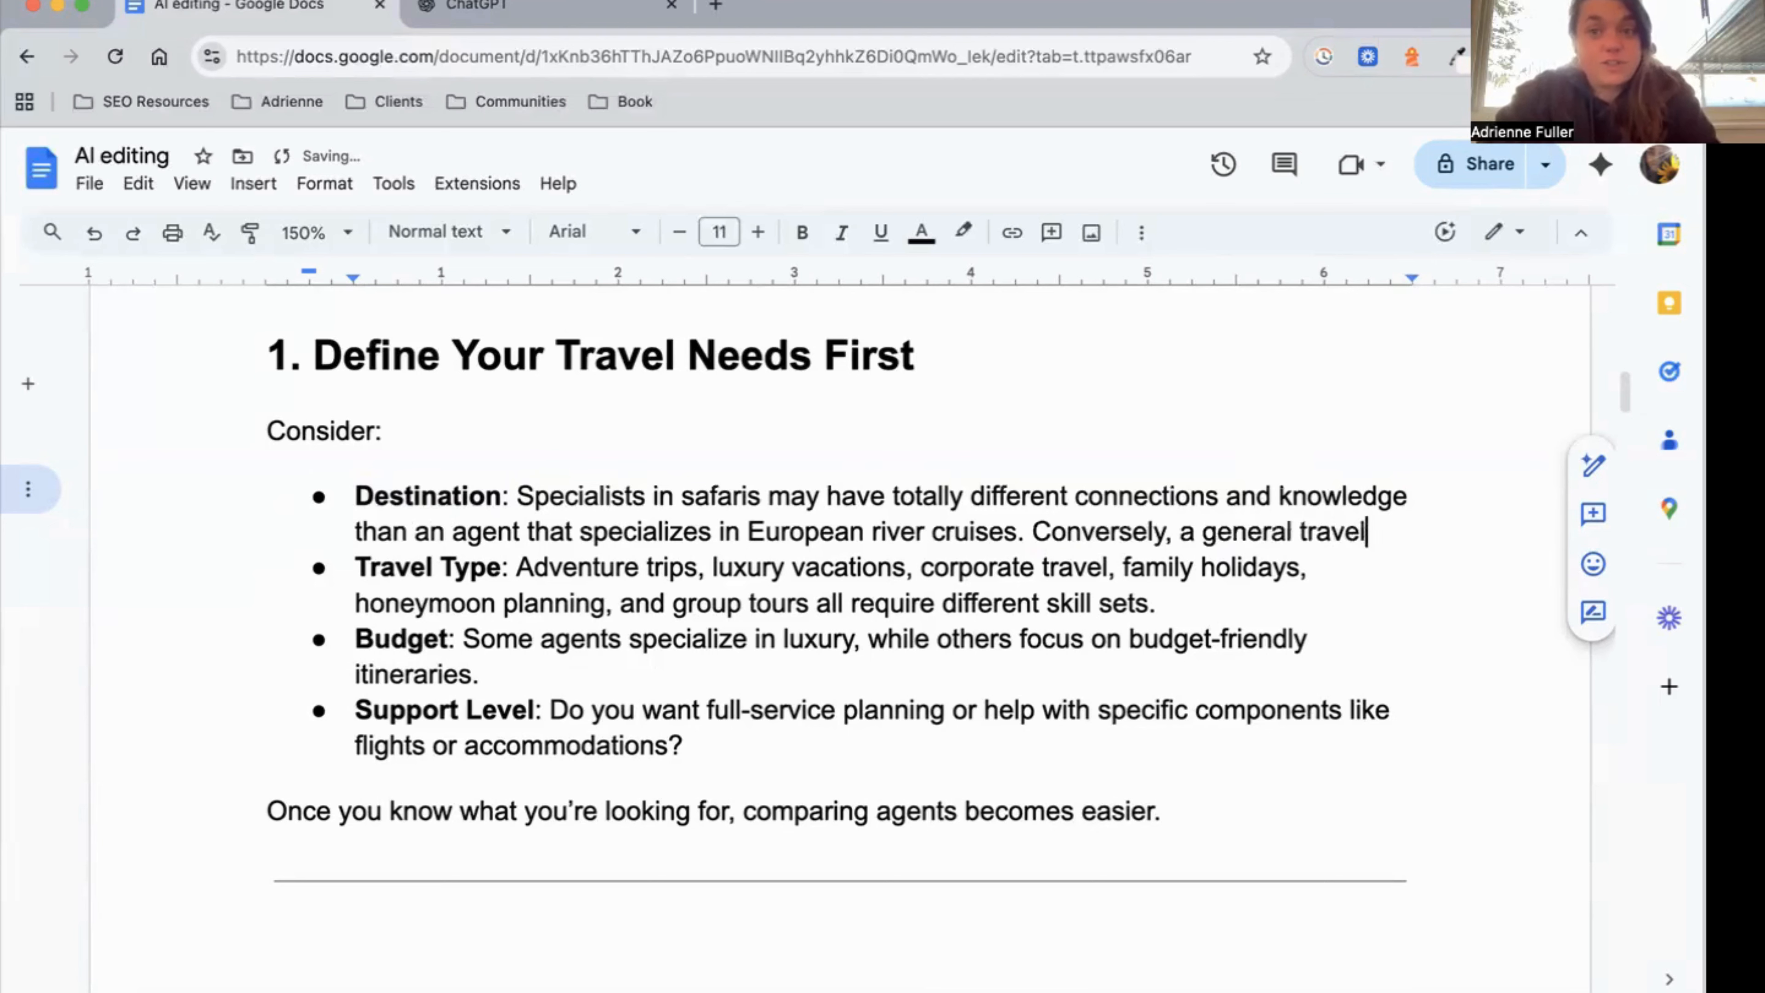
{"action": "type", "text": " agent is often "}
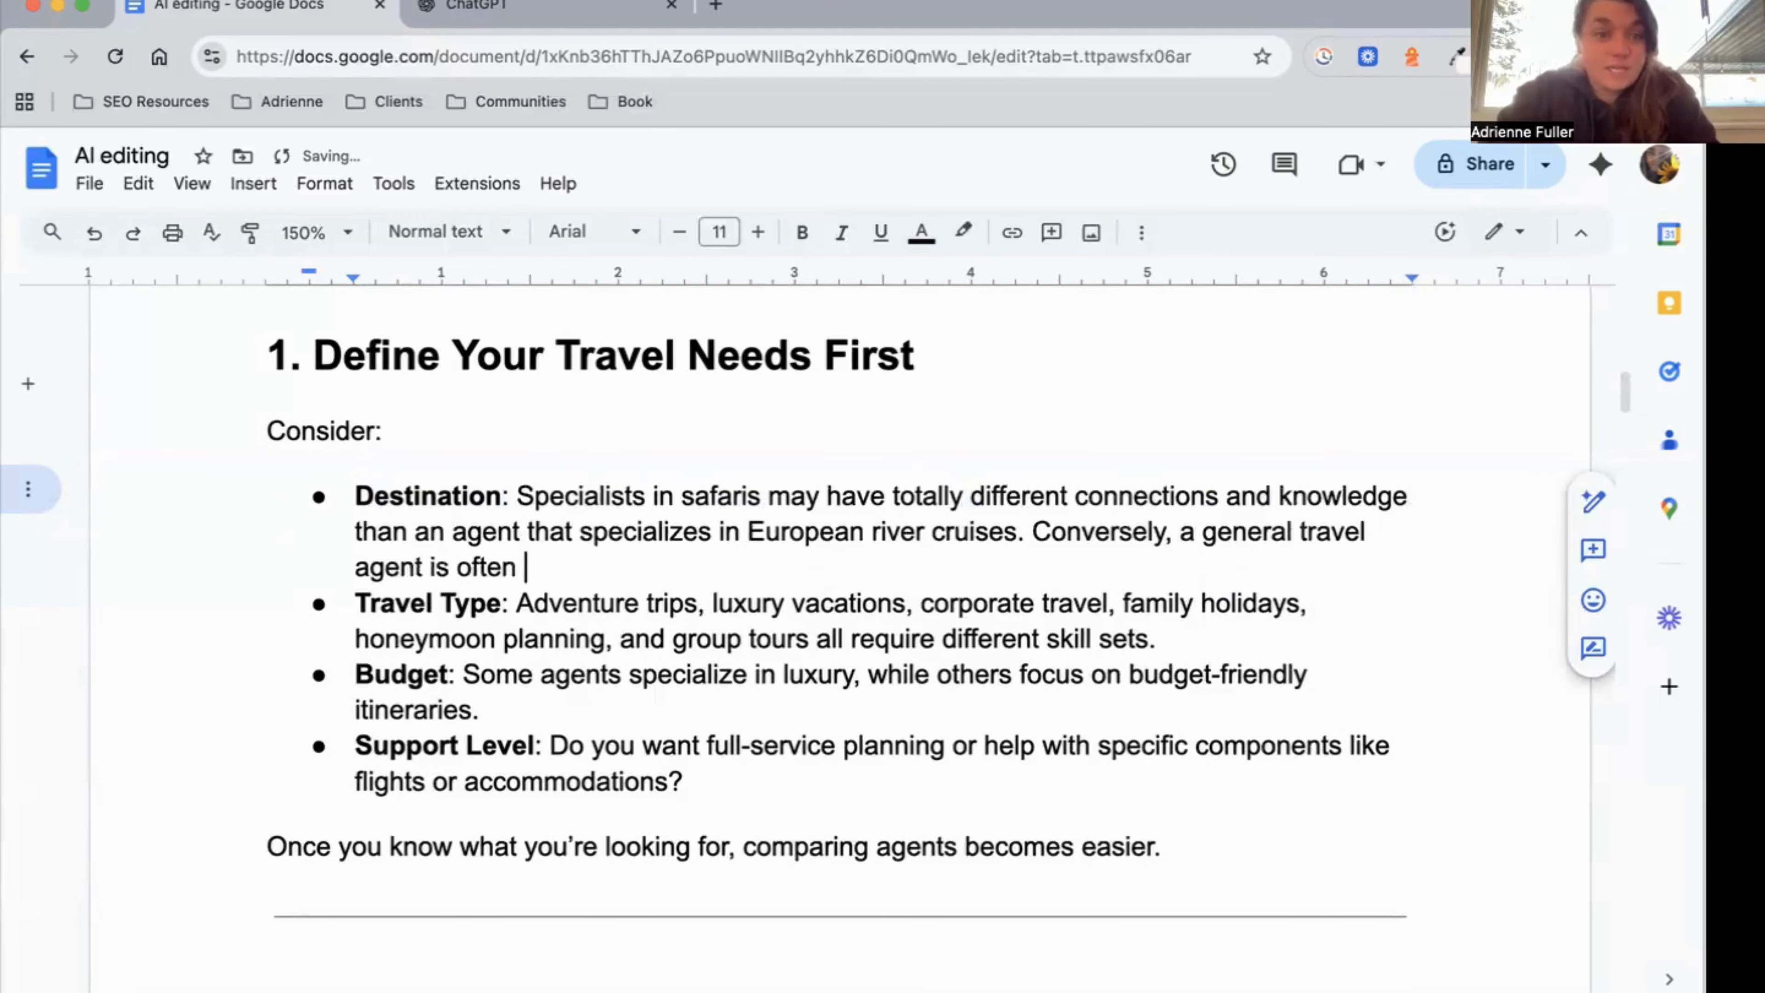
{"action": "type", "text": "more than "}
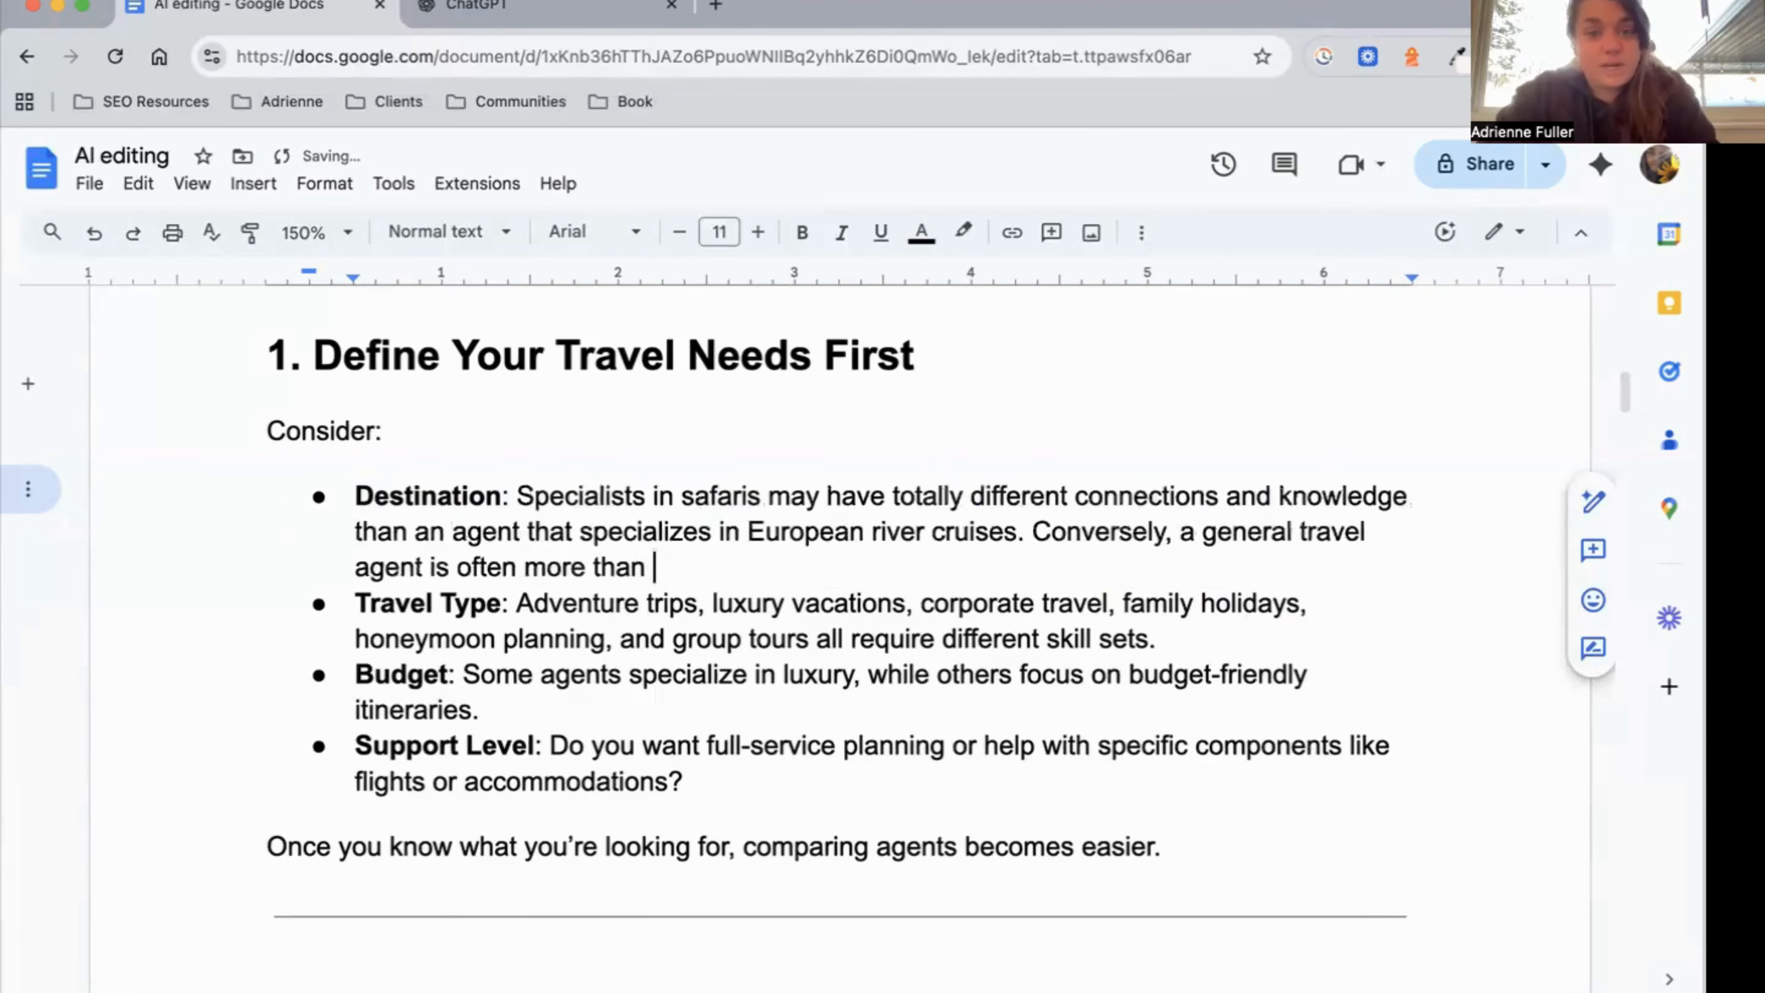
{"action": "type", "text": "enough for "}
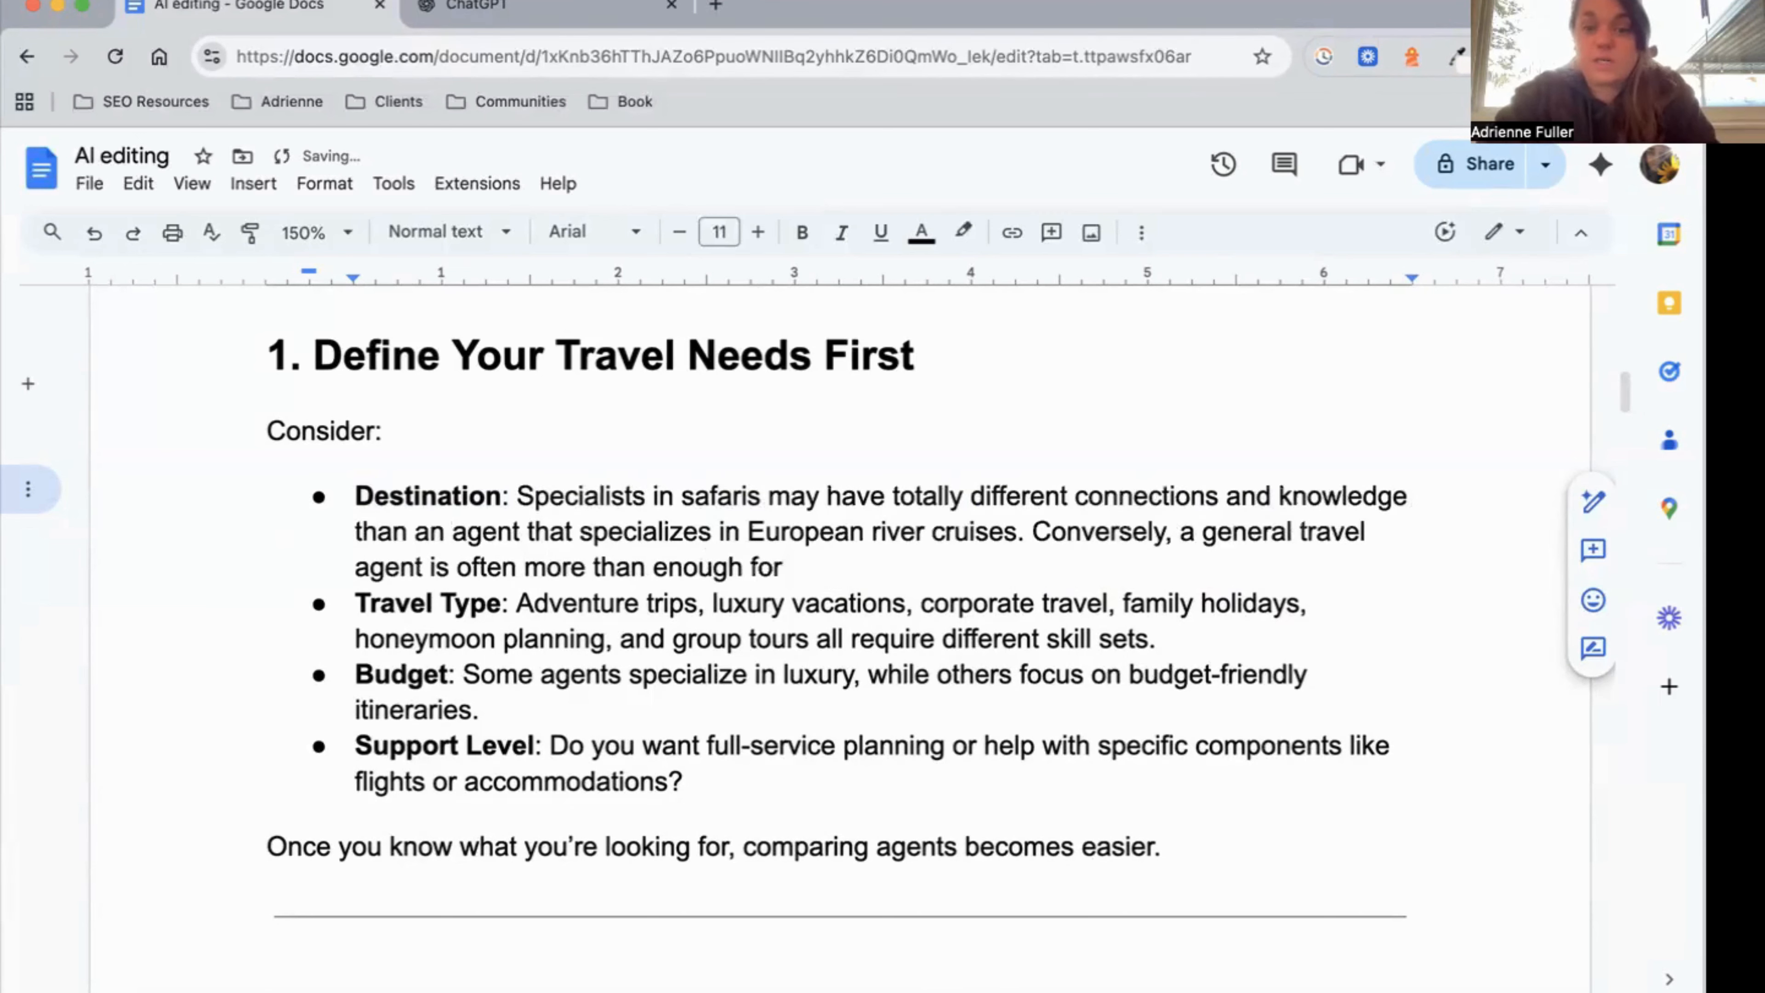
{"action": "type", "text": "a popular desi"}
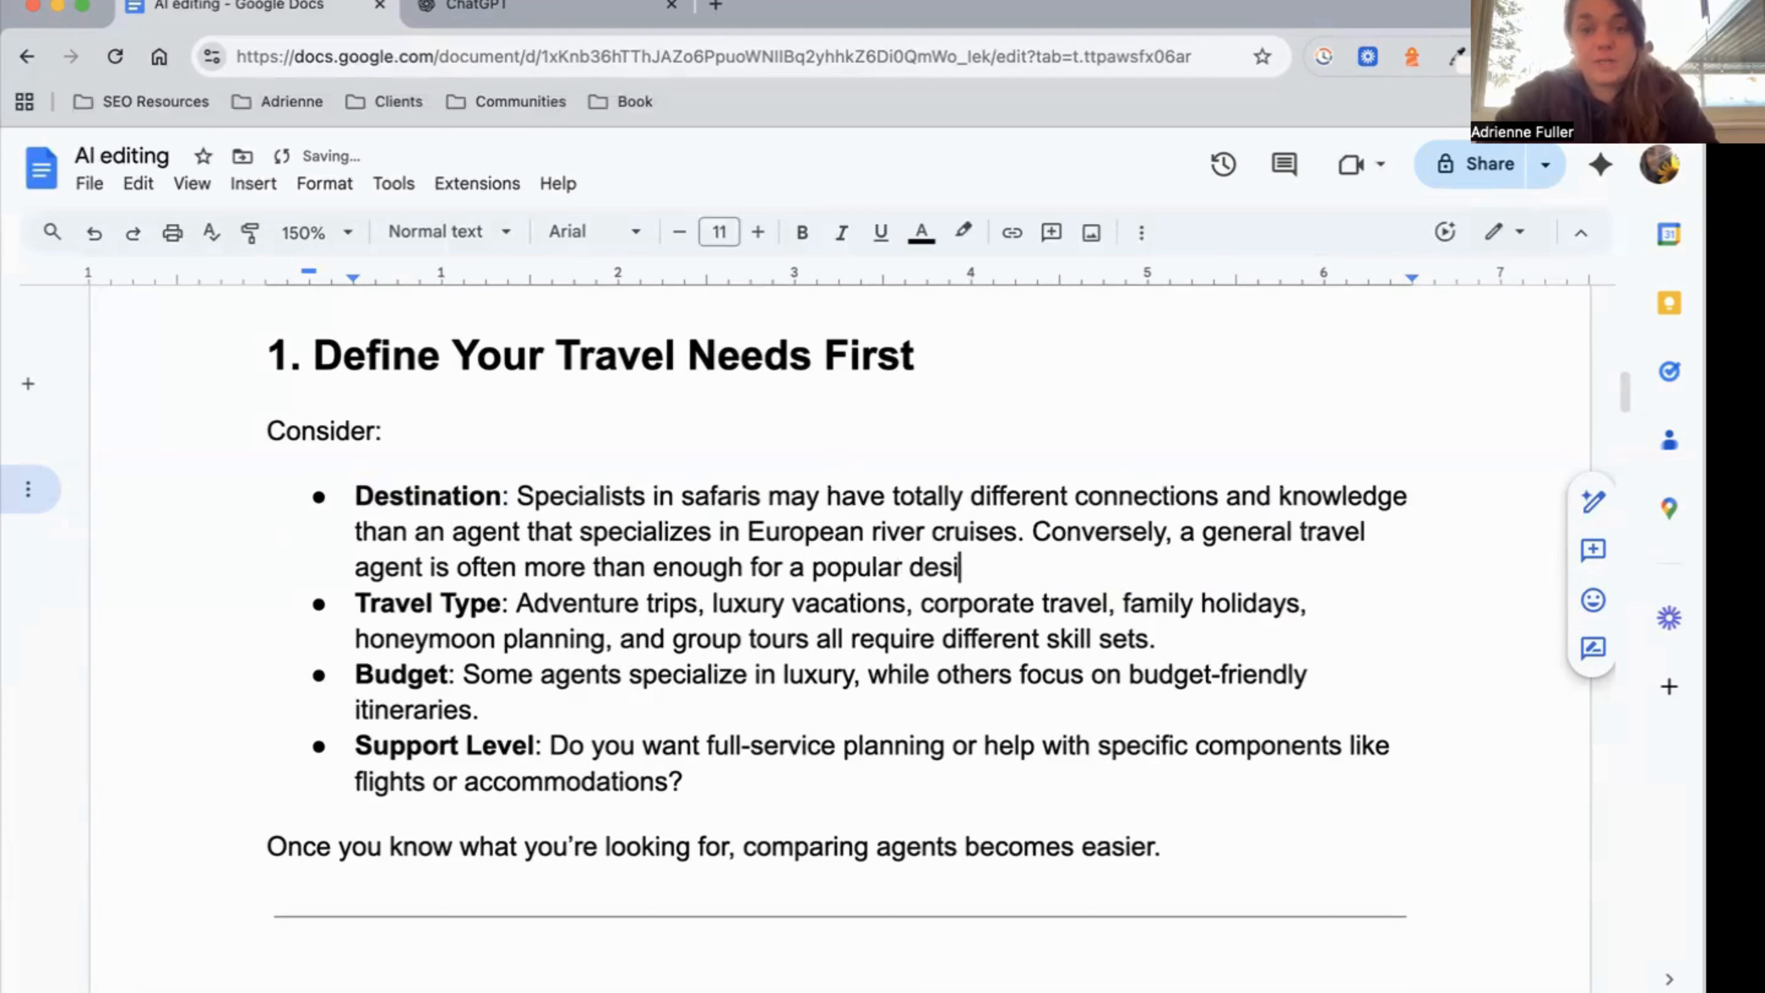
{"action": "key", "text": "BackSpace"}
{"action": "type", "text": "tination like Me"}
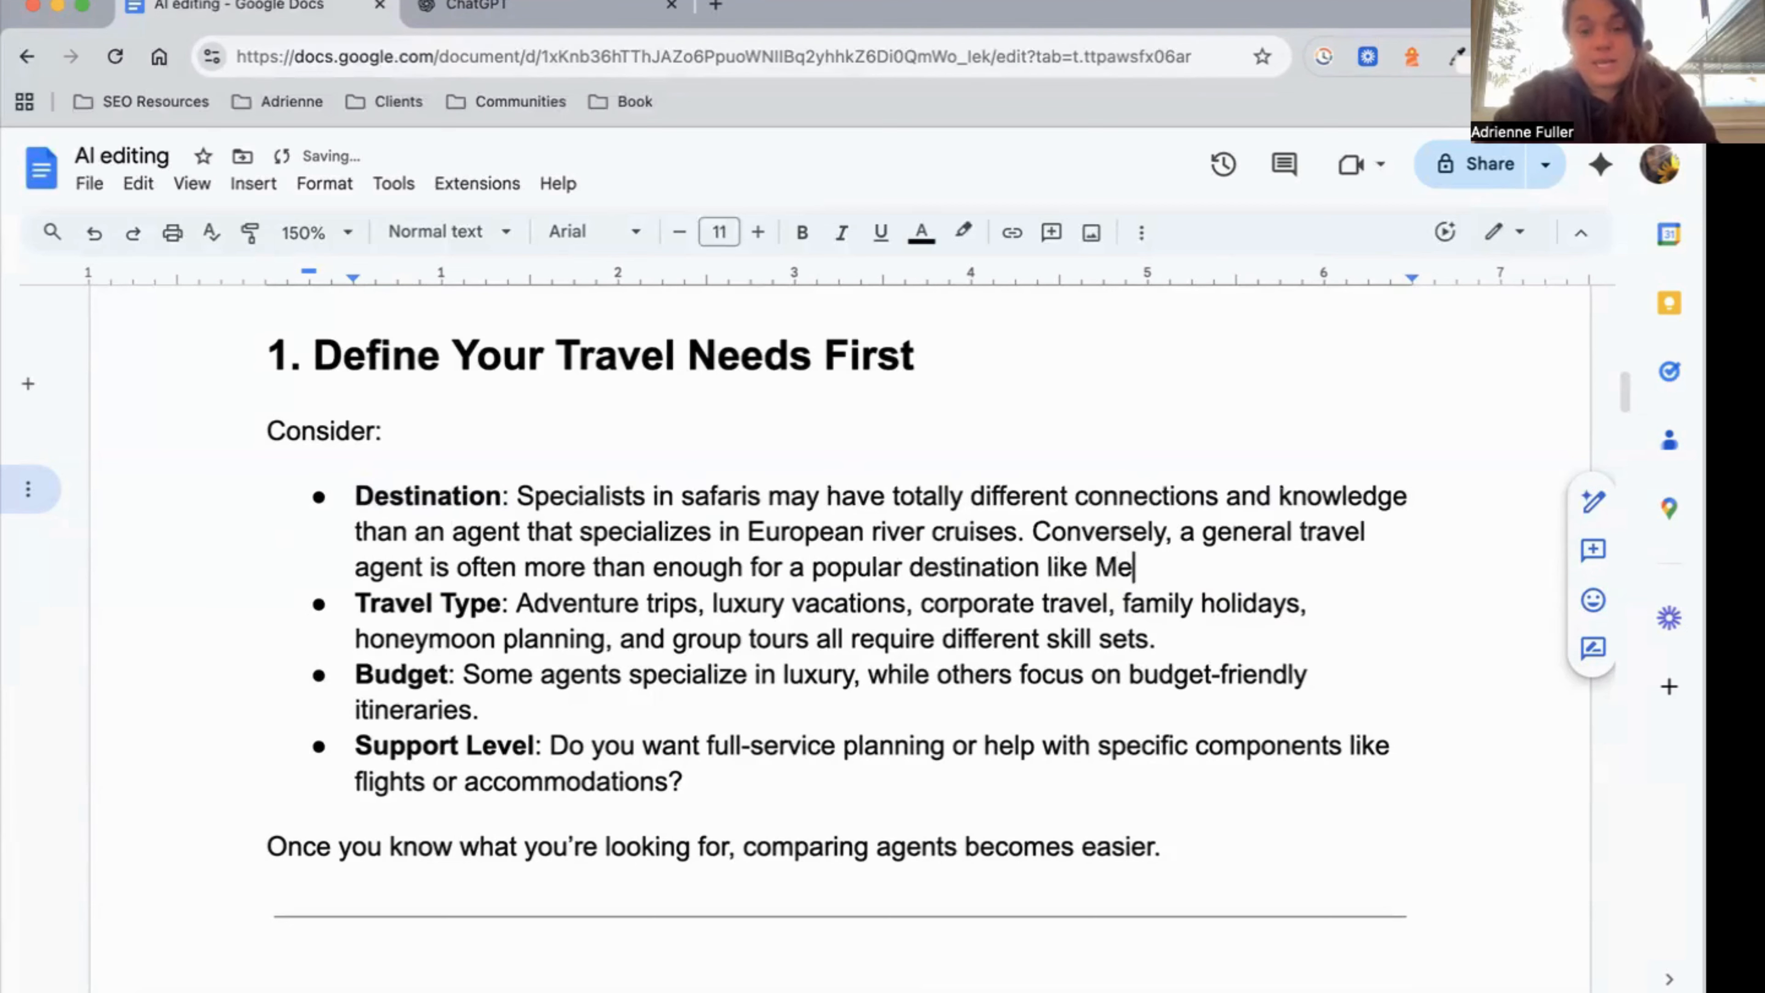
{"action": "type", "text": "xico, hawaio"}
{"action": "key", "text": "BackSpace"}
{"action": "type", "text": "i"}
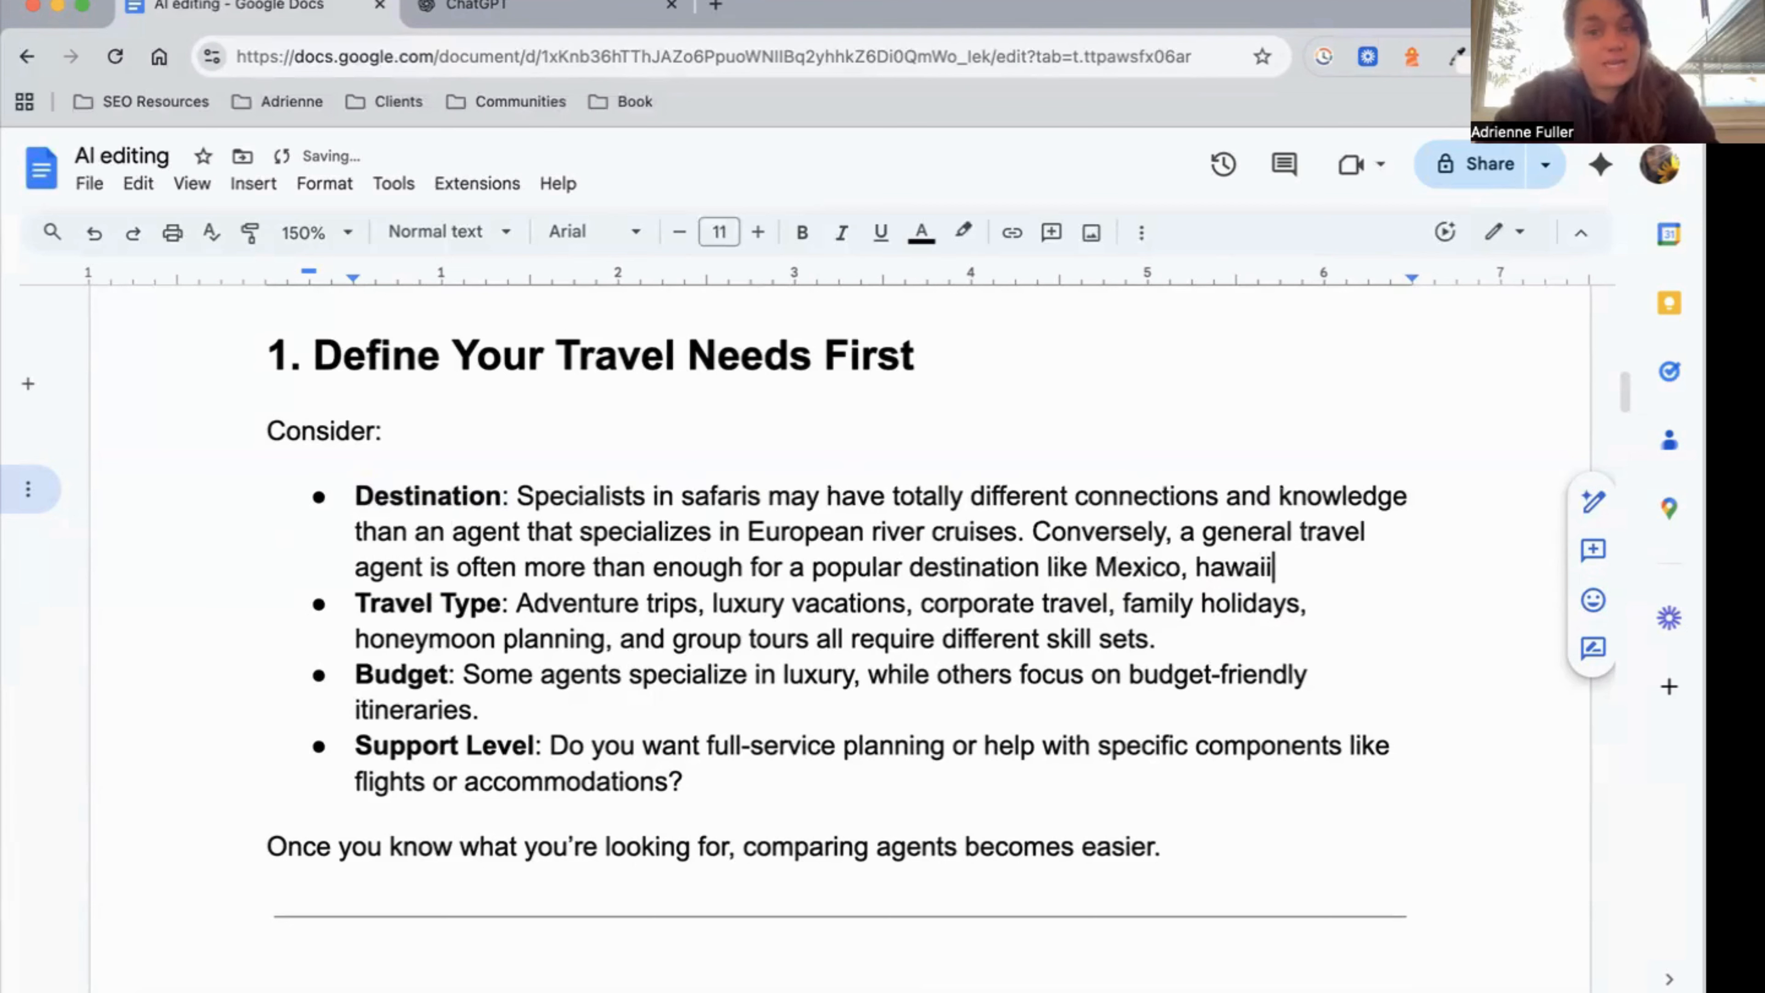
{"action": "type", "text": ", or the C"}
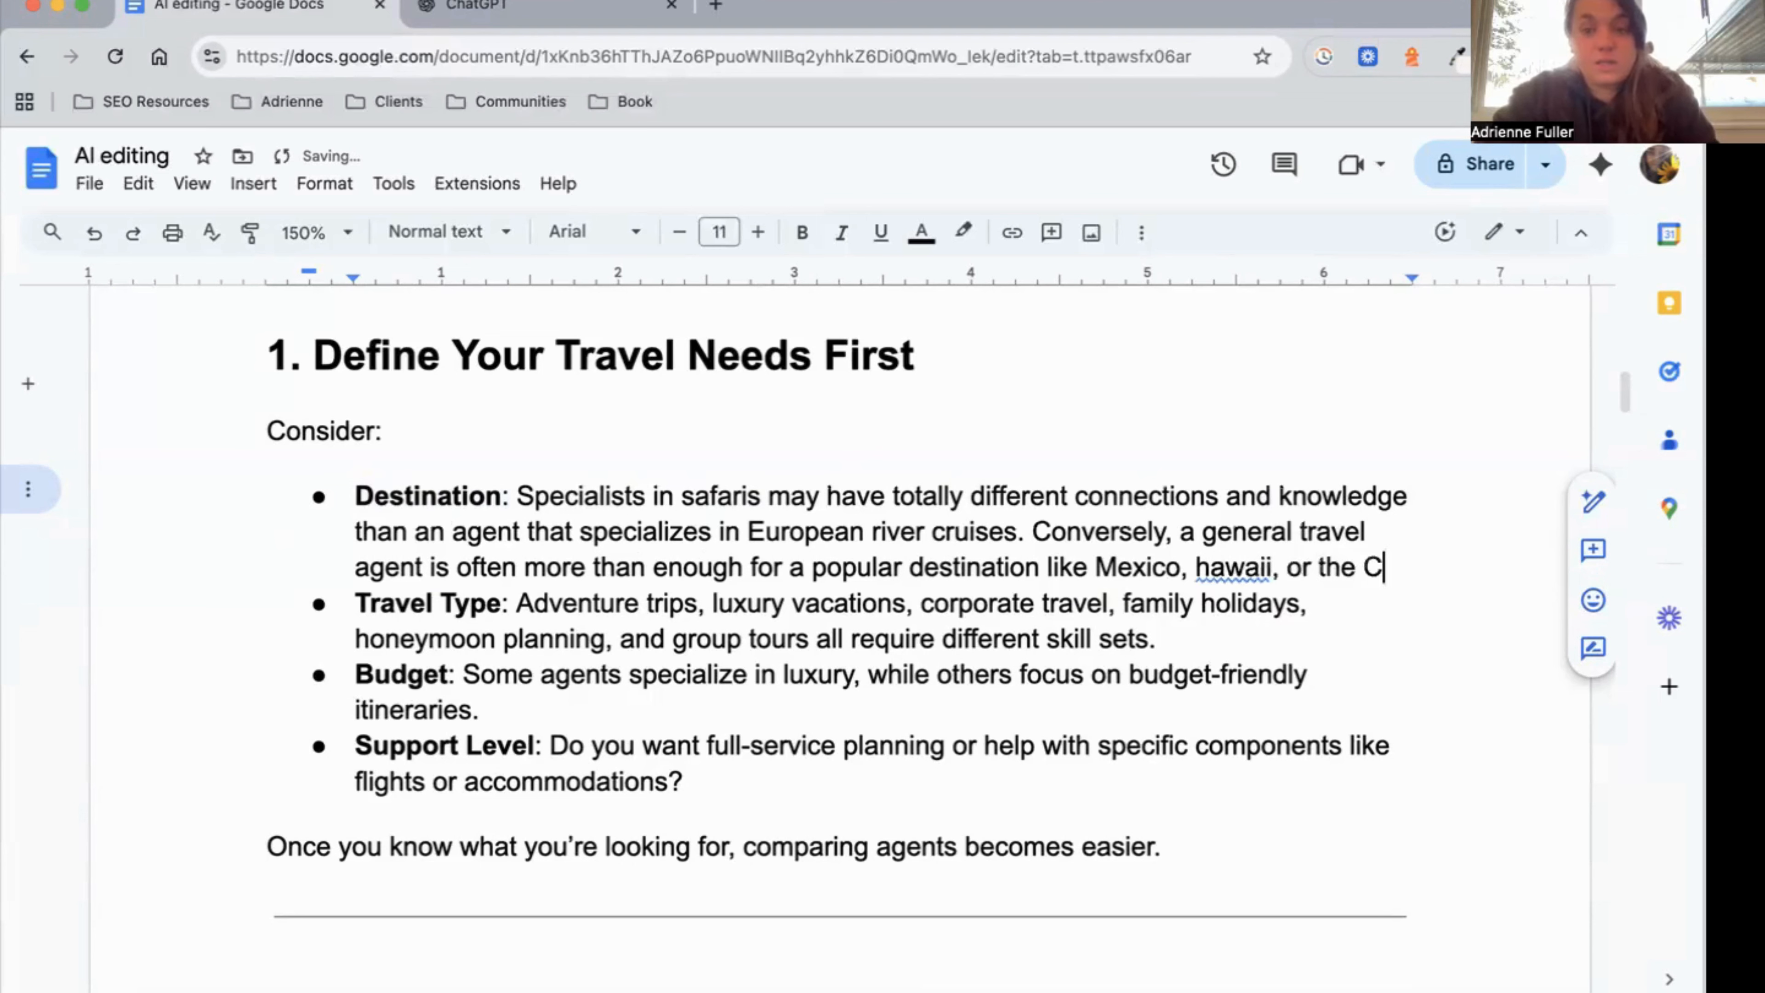
{"action": "type", "text": "arribbean."}
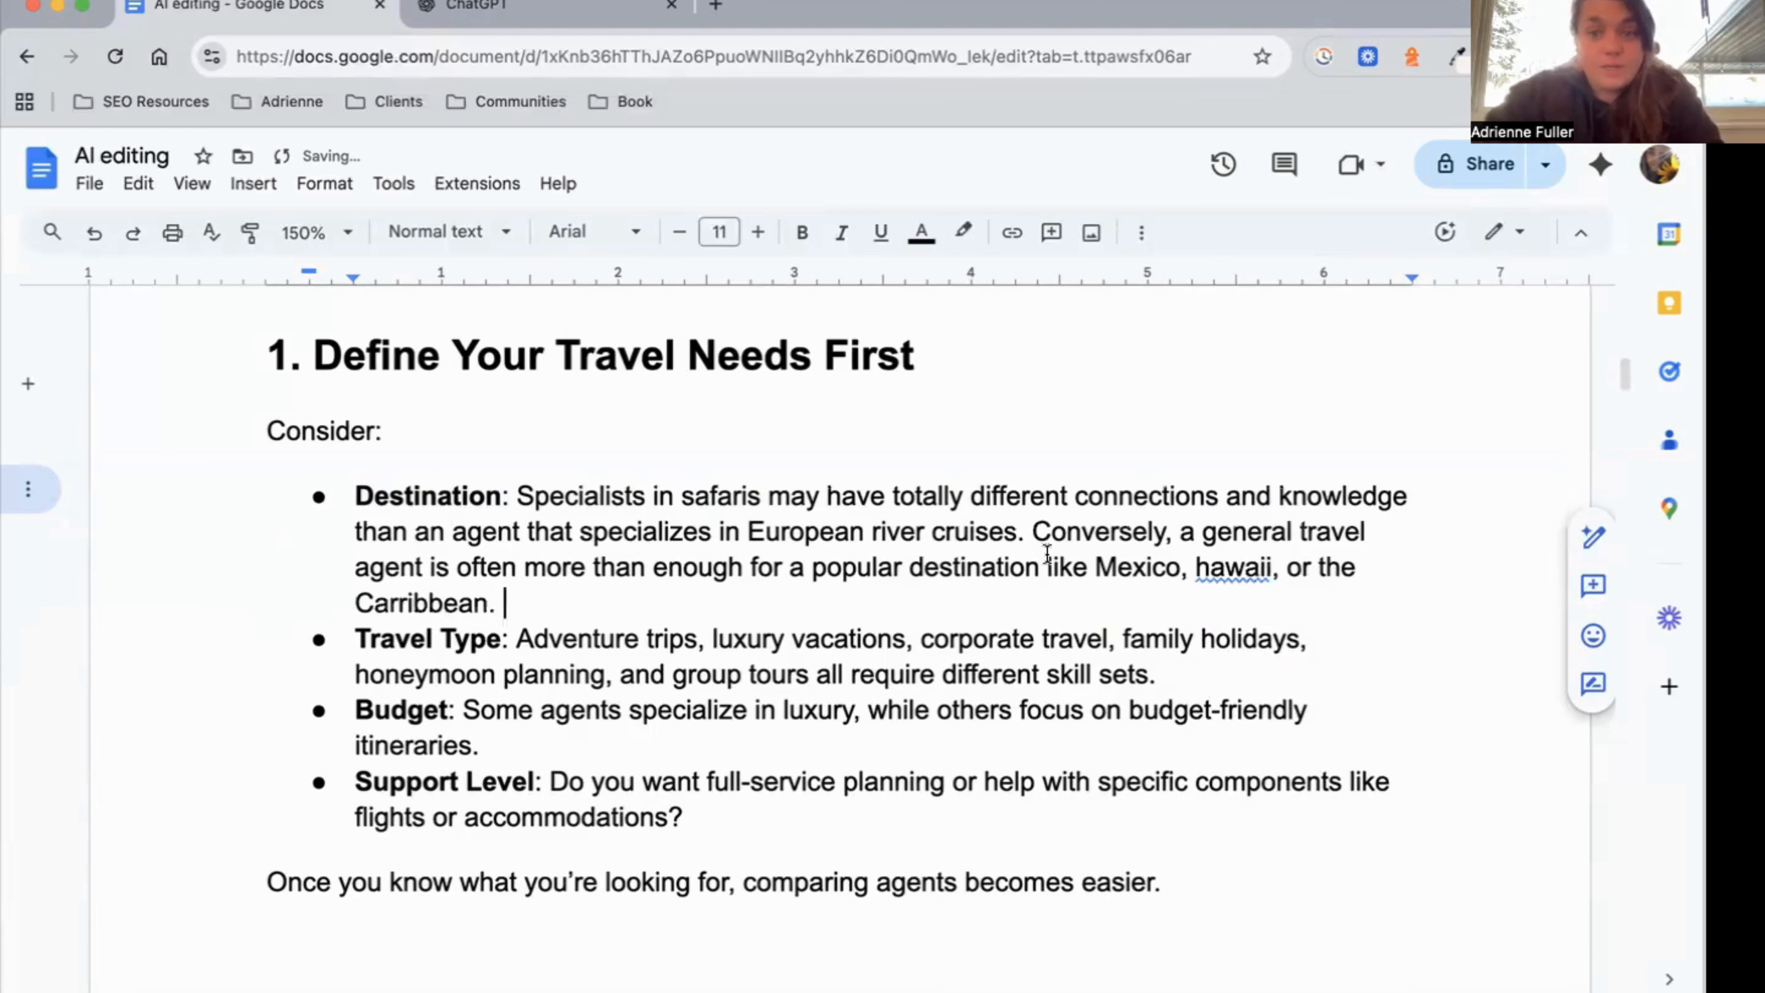
Correct the spelling of the last two destinations in the Destination bullet to "Hawaii" and "Caribbean".
{"action": "left_click", "coordinate": [1210, 571]}
{"action": "left_click", "coordinate": [1234, 530]}
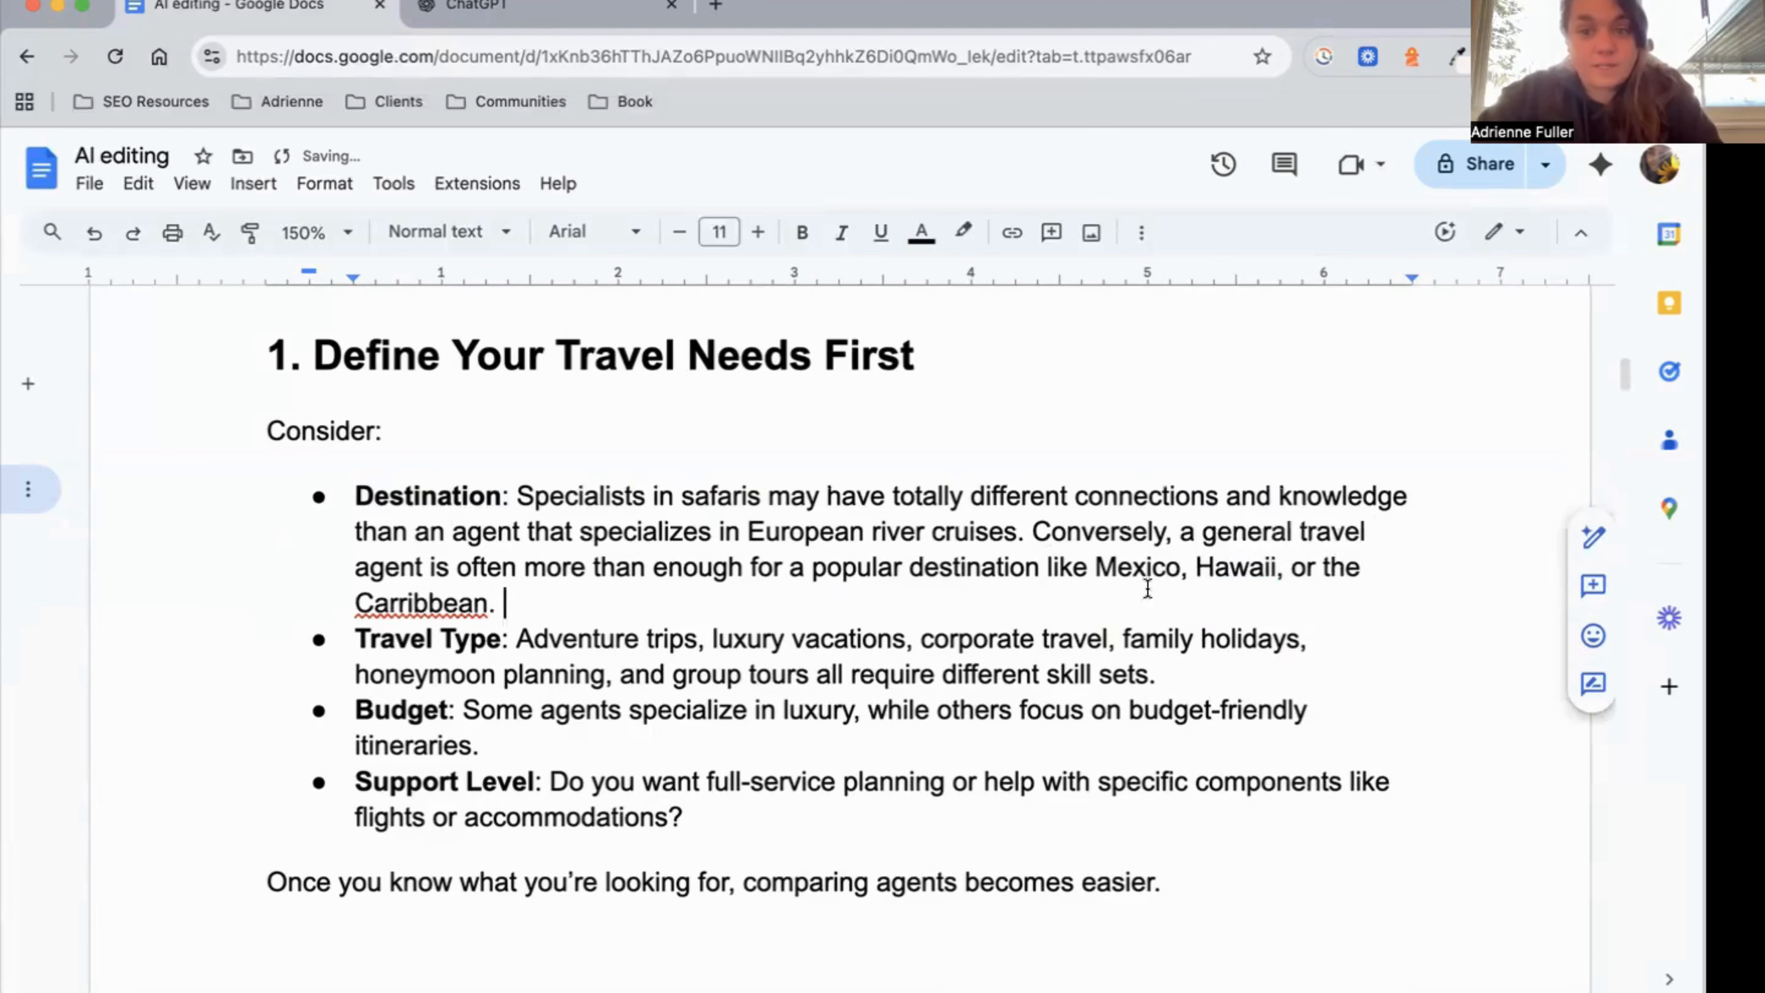
{"action": "left_click", "coordinate": [1015, 561], "text": "shift"}
{"action": "left_click", "coordinate": [788, 605]}
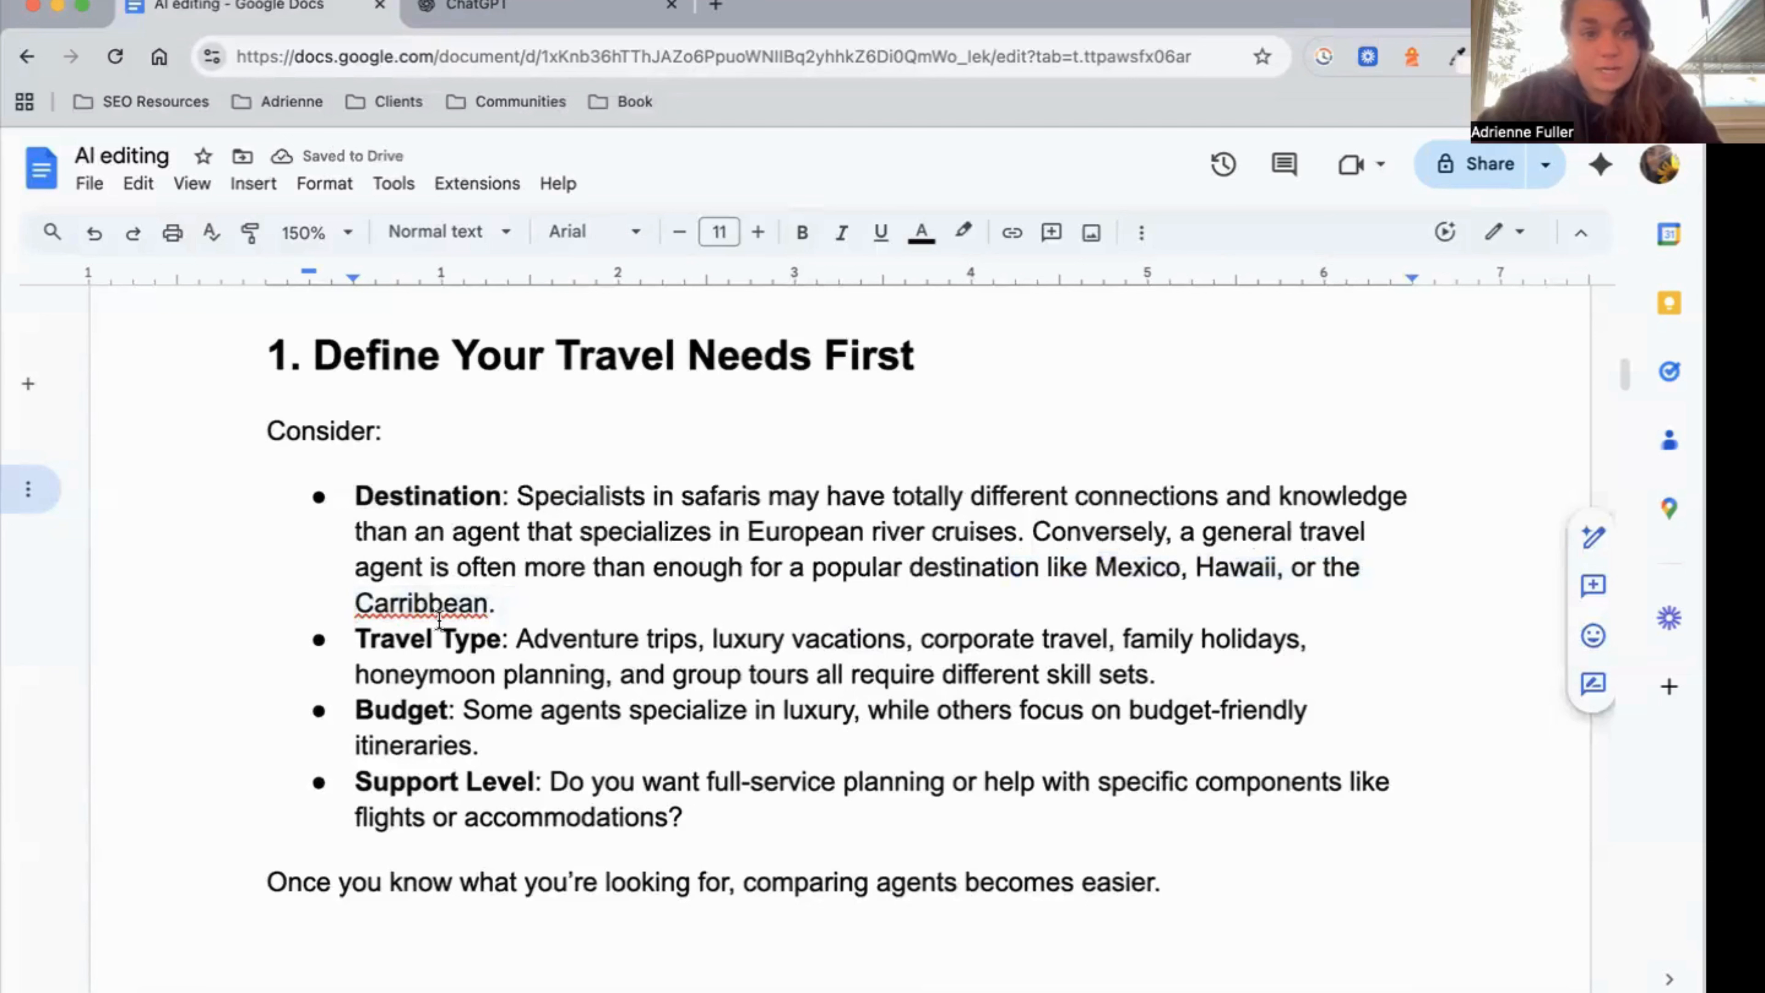
{"action": "left_click", "coordinate": [400, 603]}
{"action": "left_click", "coordinate": [410, 564]}
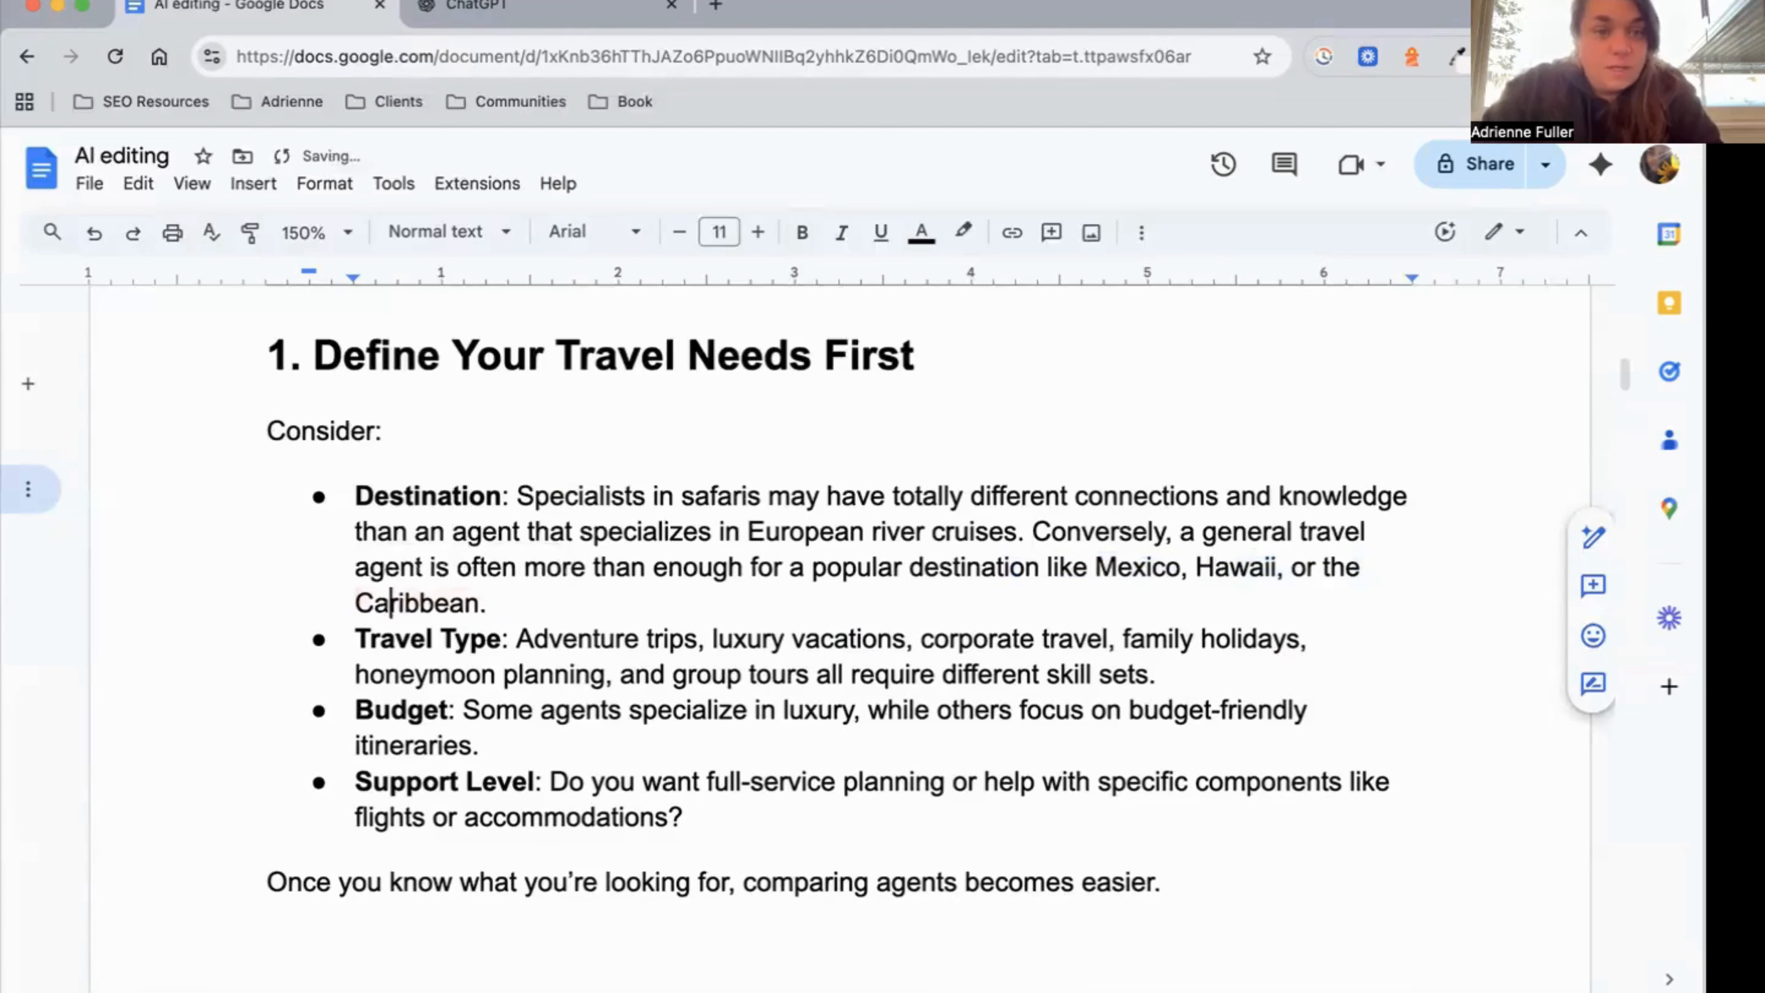
{"action": "left_click", "coordinate": [738, 592]}
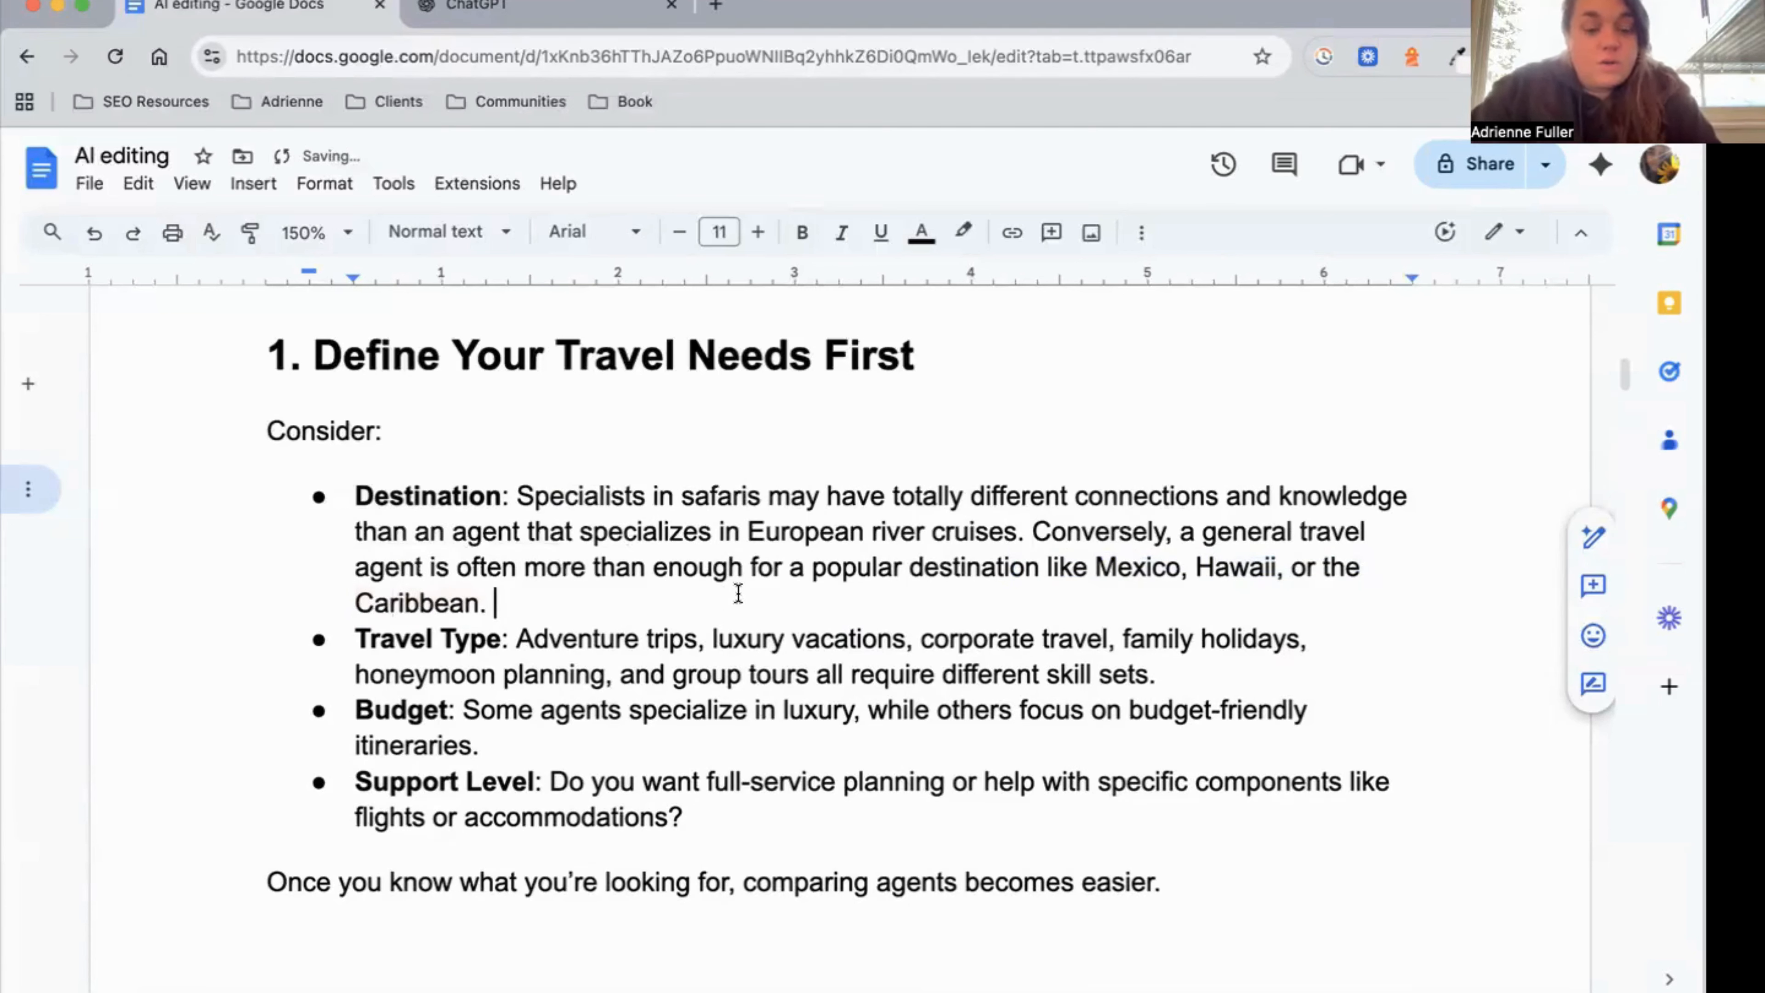
Review the rewritten Destination bullet's safari and general-agent examples, and check the Travel Type bullet for generic wording.
{"action": "left_click_drag", "start_coordinate": [602, 586], "coordinate": [520, 498]}
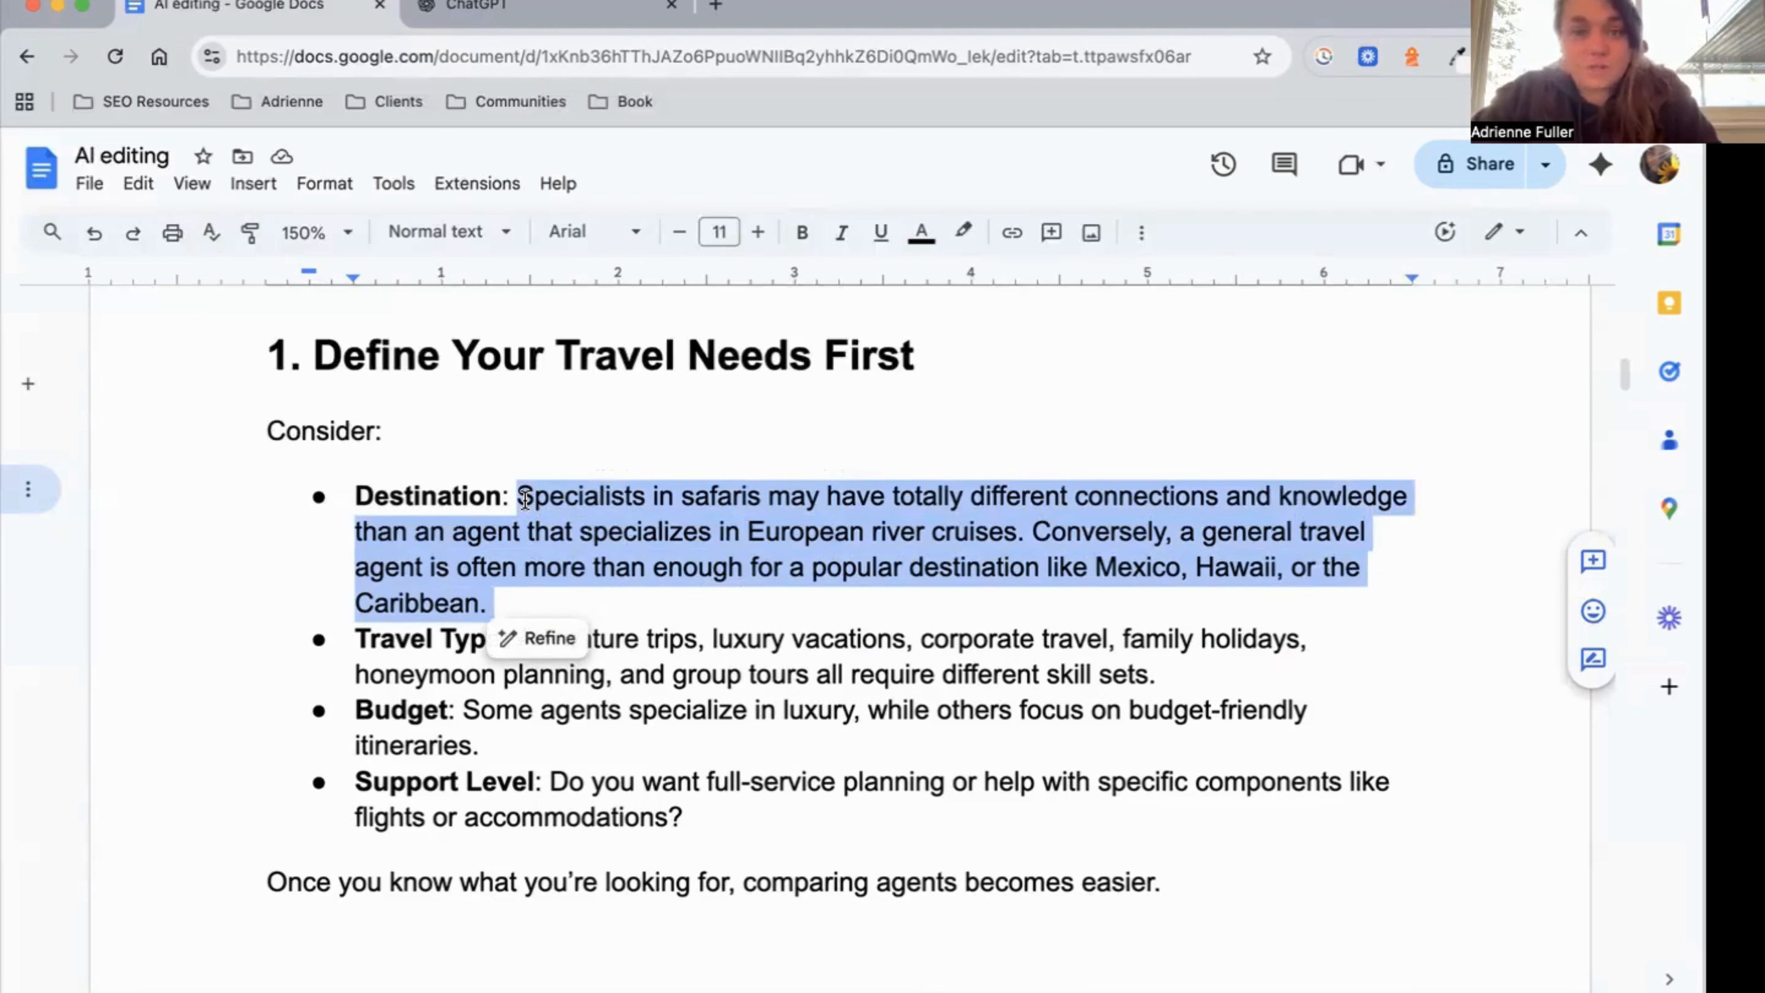
{"action": "left_click", "coordinate": [525, 497]}
{"action": "left_click_drag", "start_coordinate": [583, 498], "coordinate": [761, 506]}
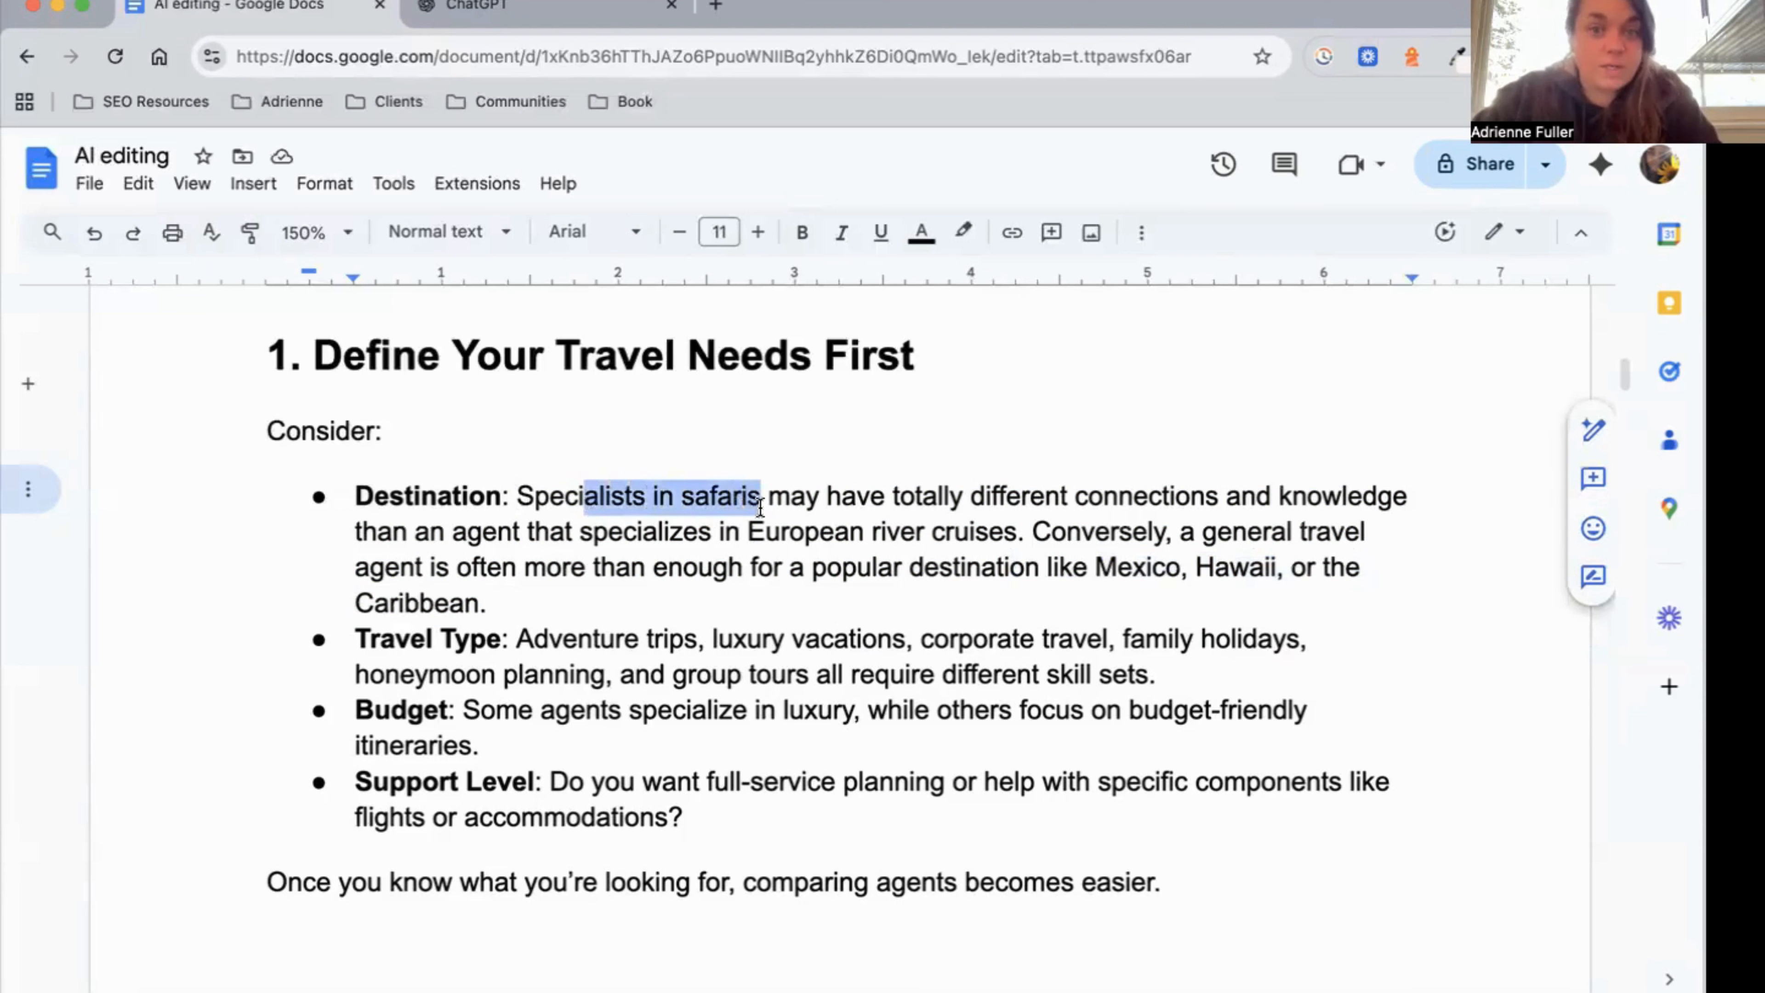
{"action": "left_click_drag", "start_coordinate": [1169, 533], "coordinate": [1343, 567]}
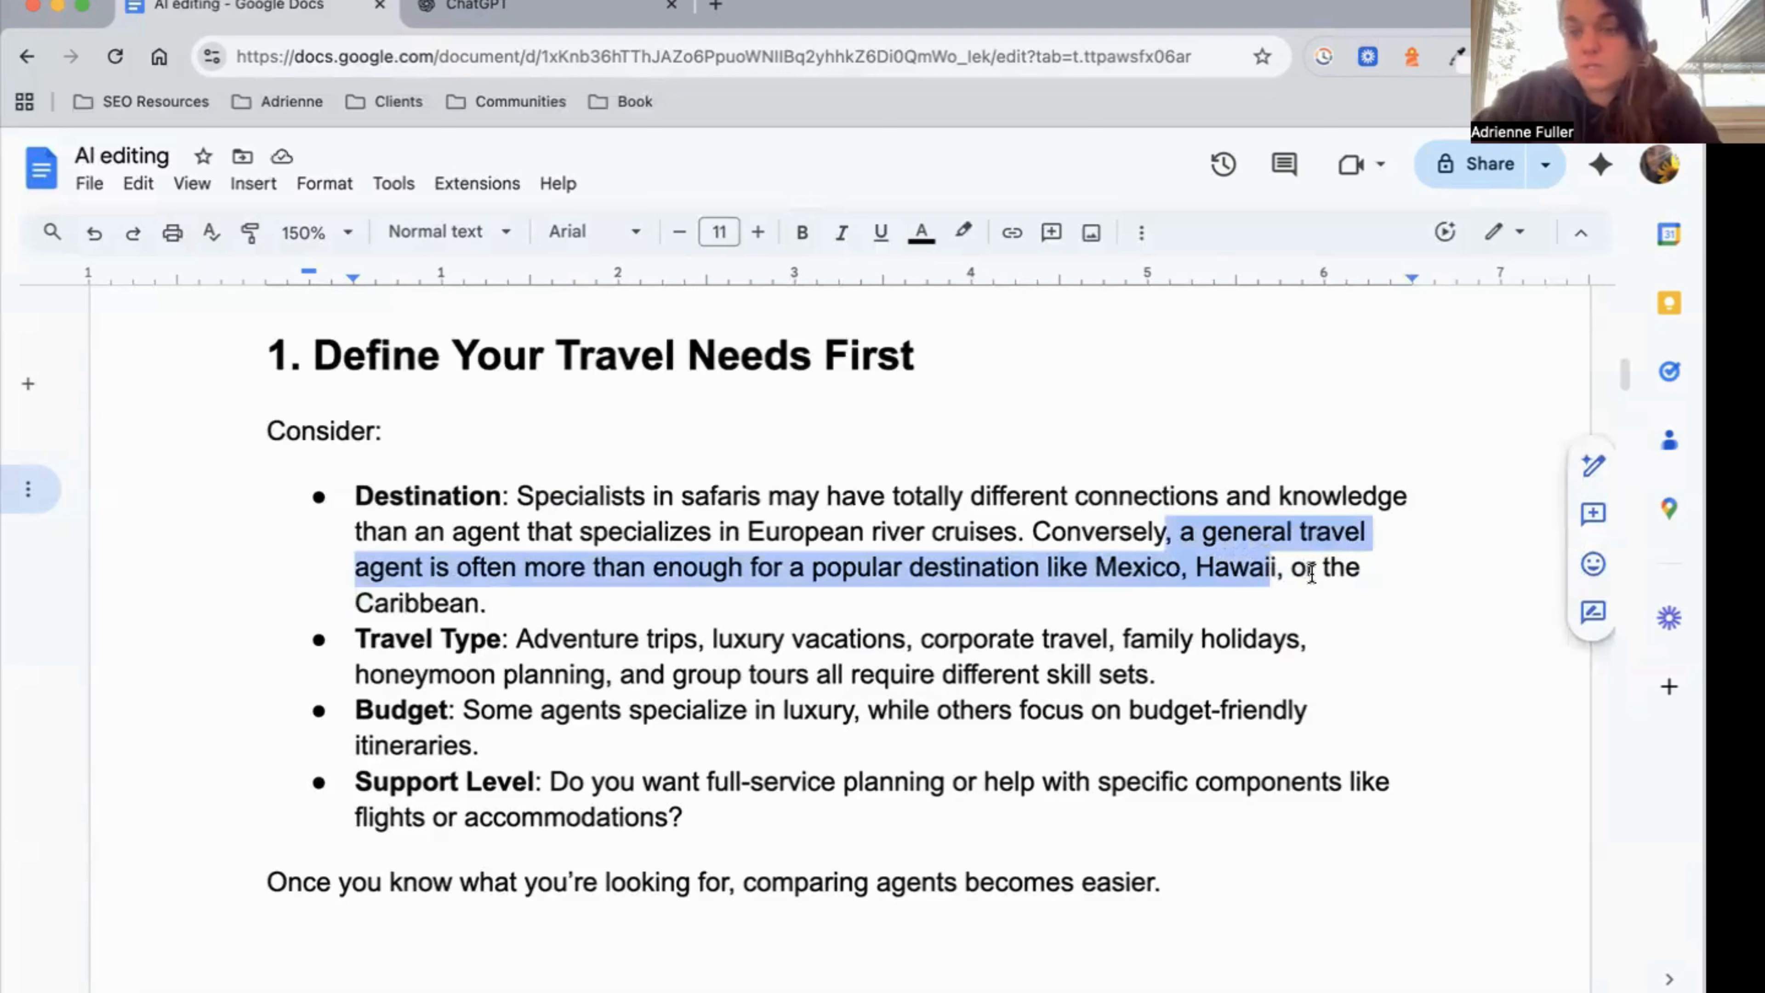
{"action": "left_click", "coordinate": [1297, 588]}
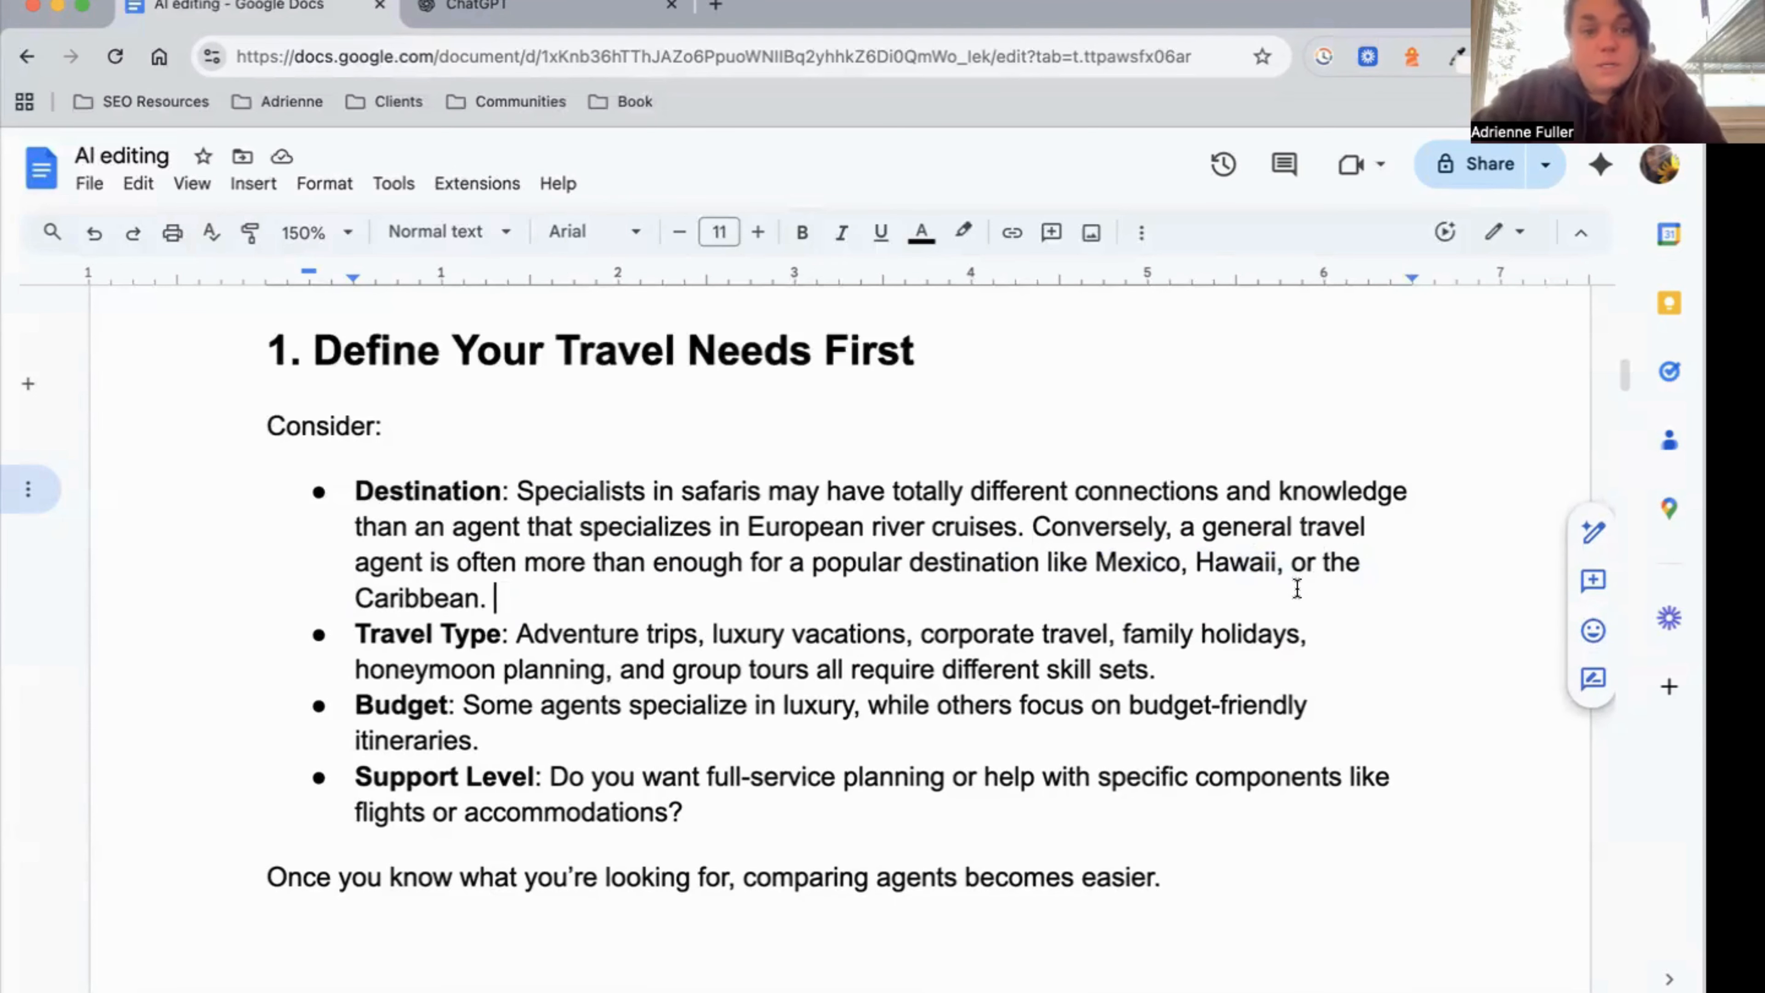
{"action": "scroll", "coordinate": [1297, 588], "scroll_direction": "down", "scroll_amount": 2}
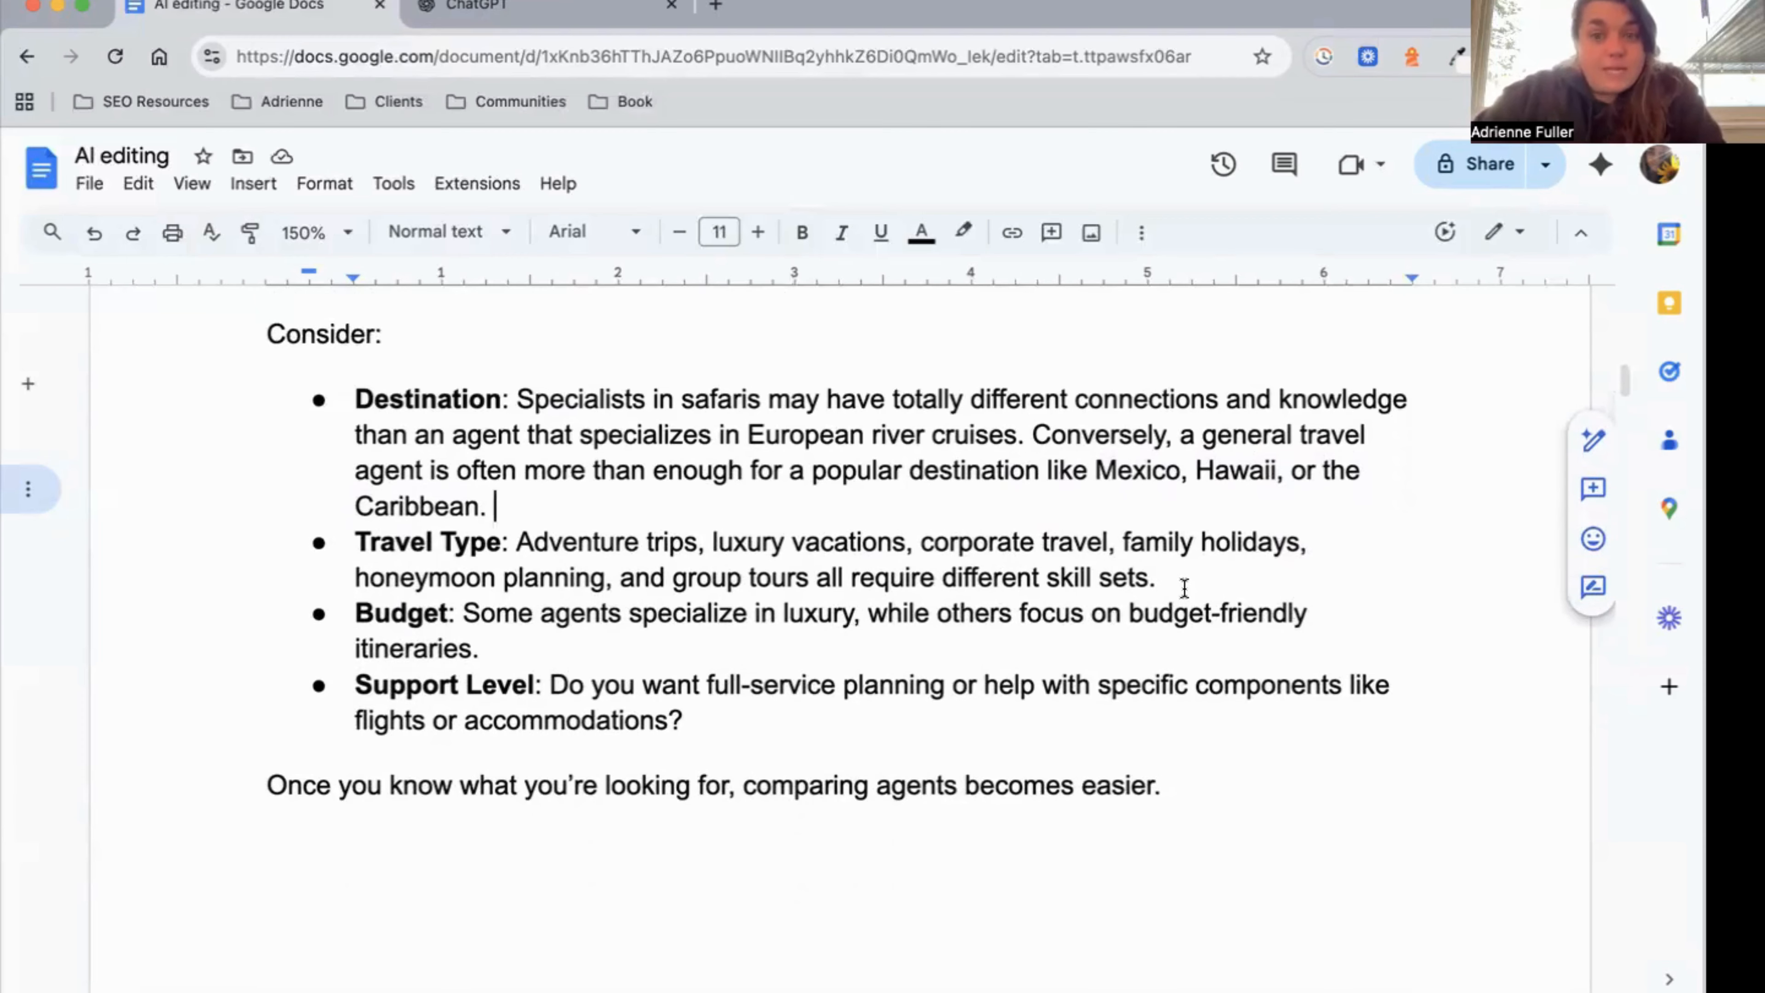
{"action": "mouse_move", "coordinate": [1182, 587]}
{"action": "left_mouse_down"}
{"action": "mouse_move", "coordinate": [1033, 600]}
{"action": "mouse_move", "coordinate": [524, 543]}
{"action": "left_mouse_up"}
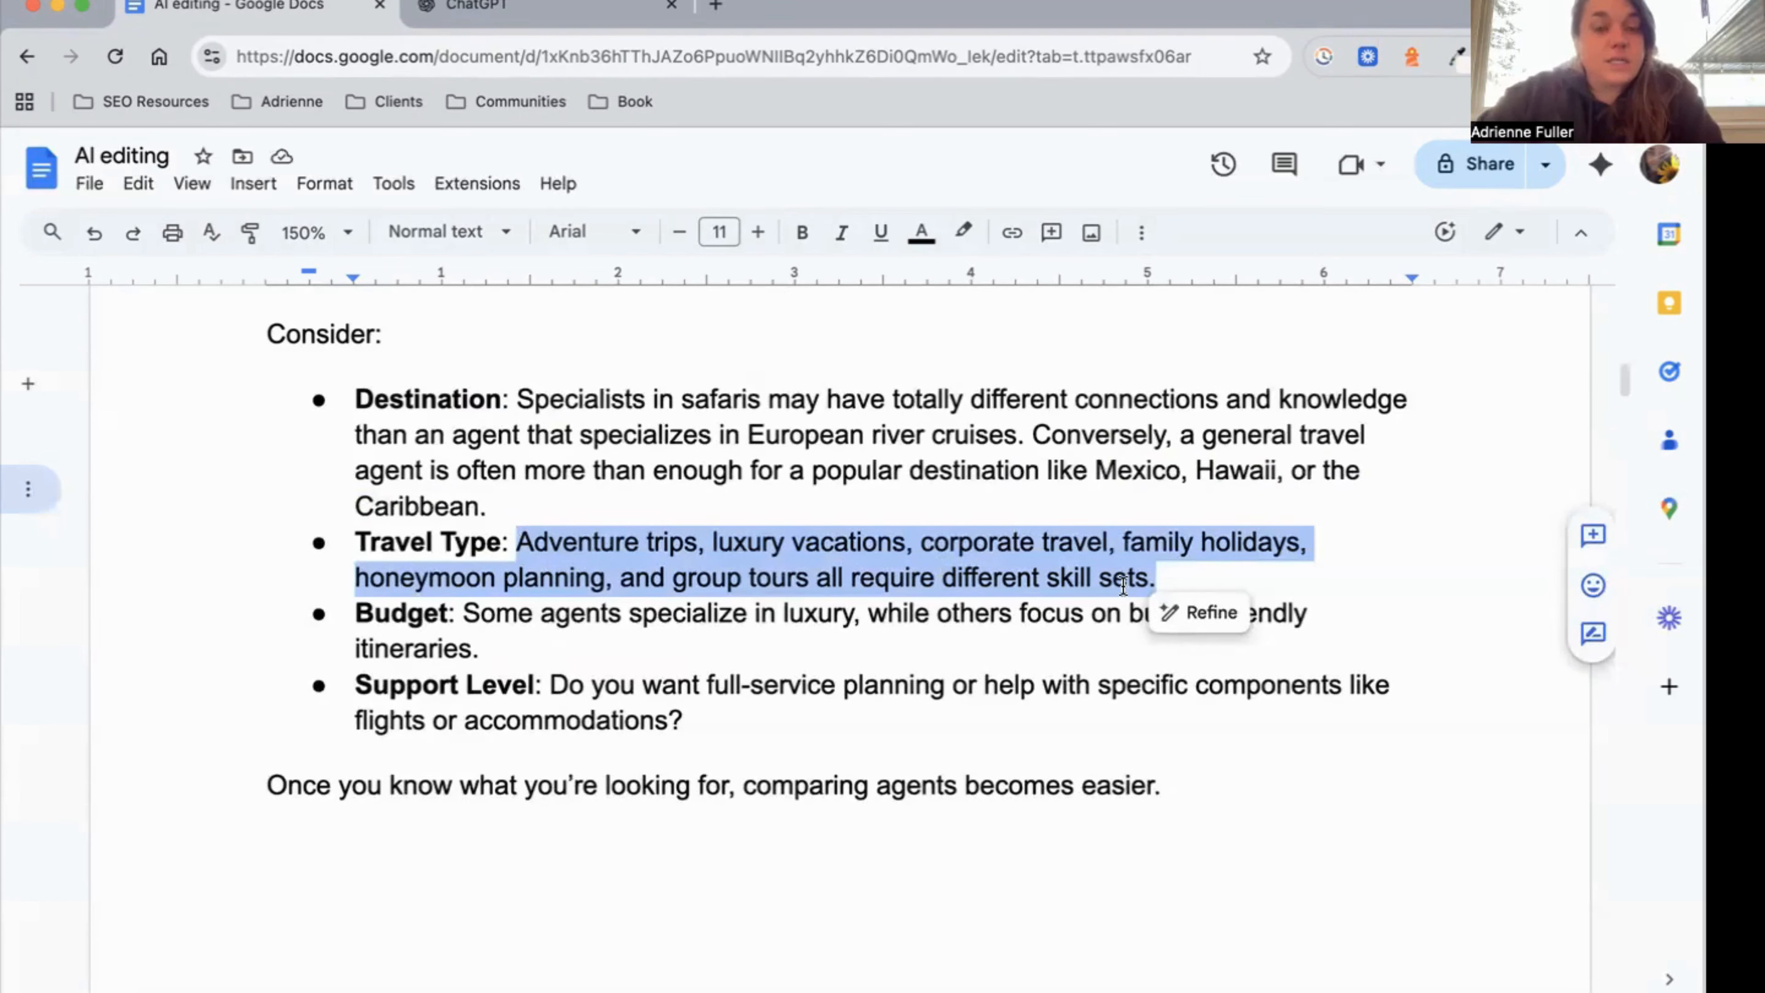
{"action": "left_click", "coordinate": [1169, 578]}
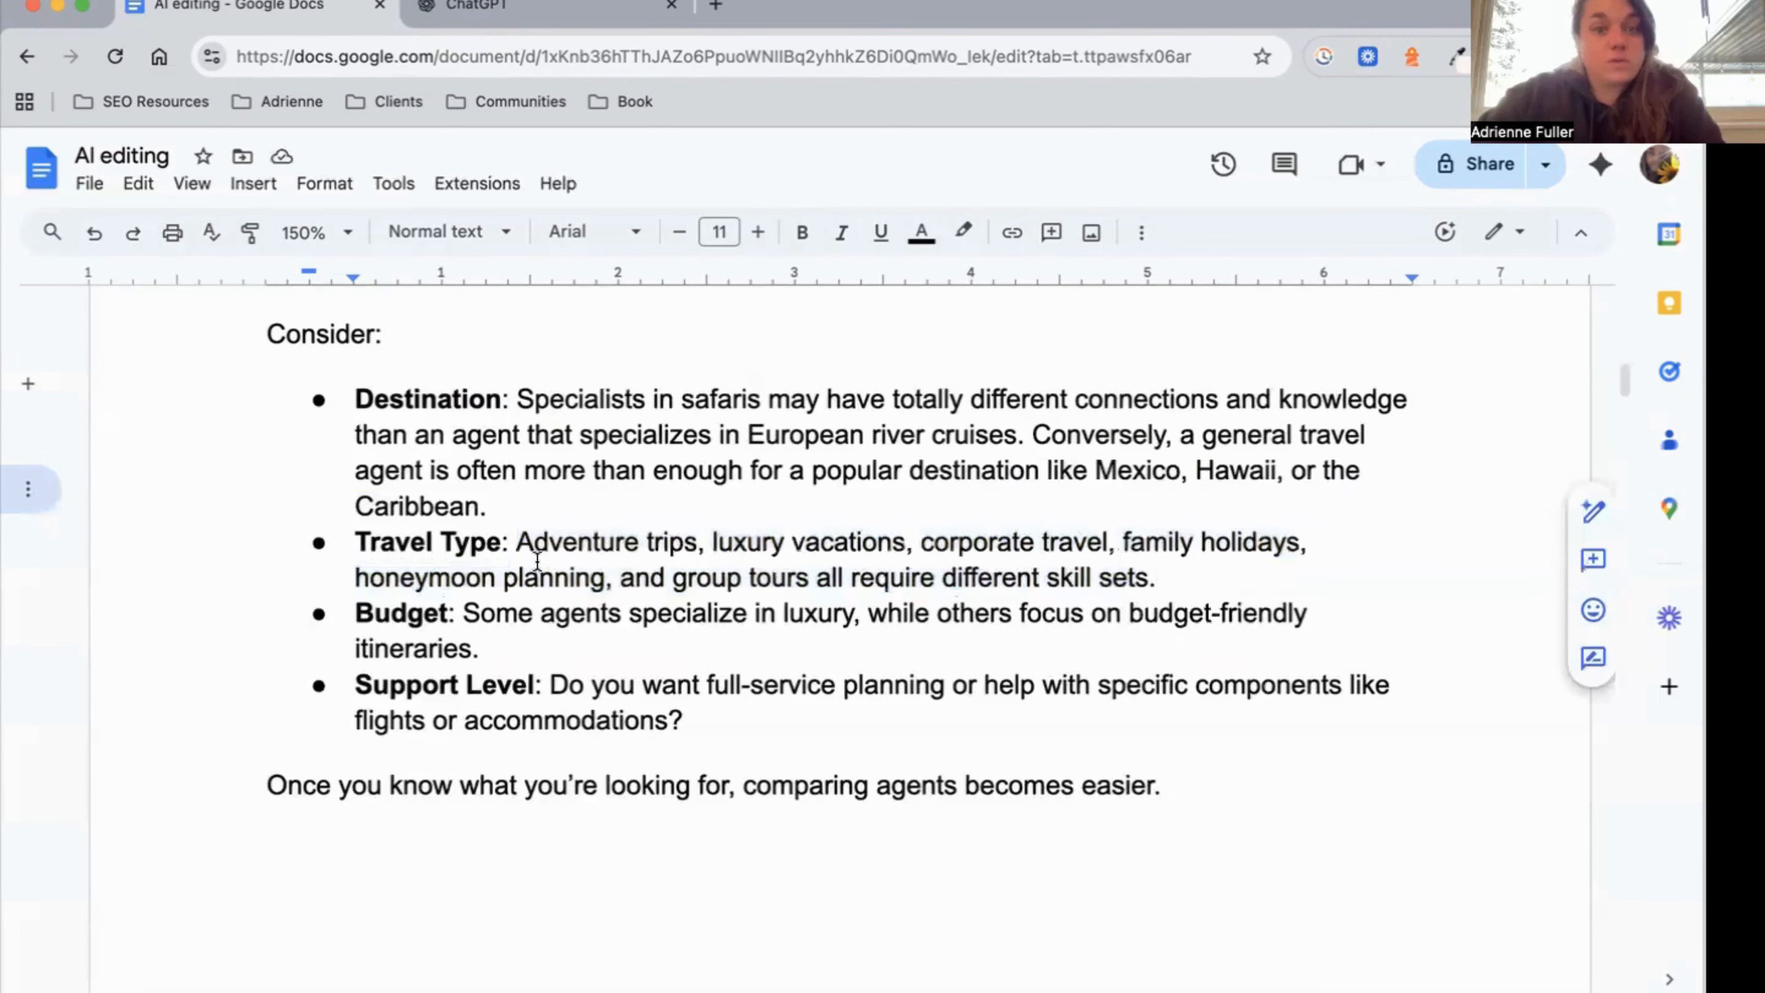
{"action": "left_click", "coordinate": [518, 542]}
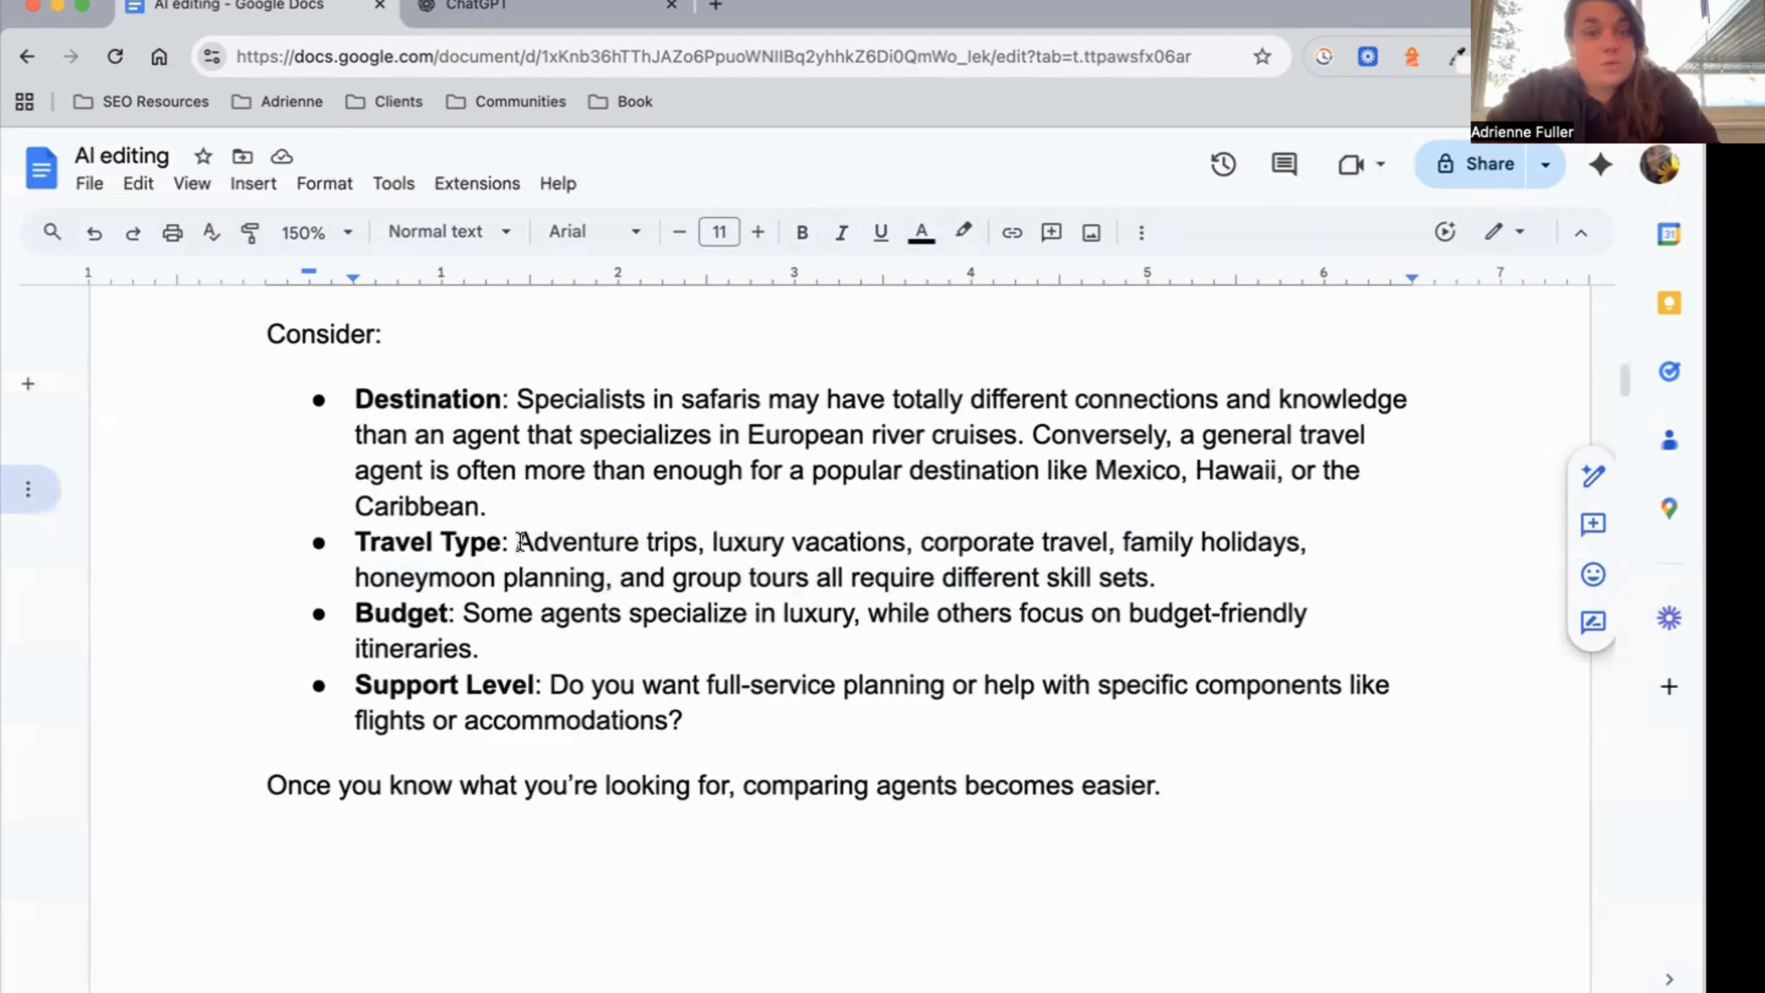
{"action": "type", "text": "Family"}
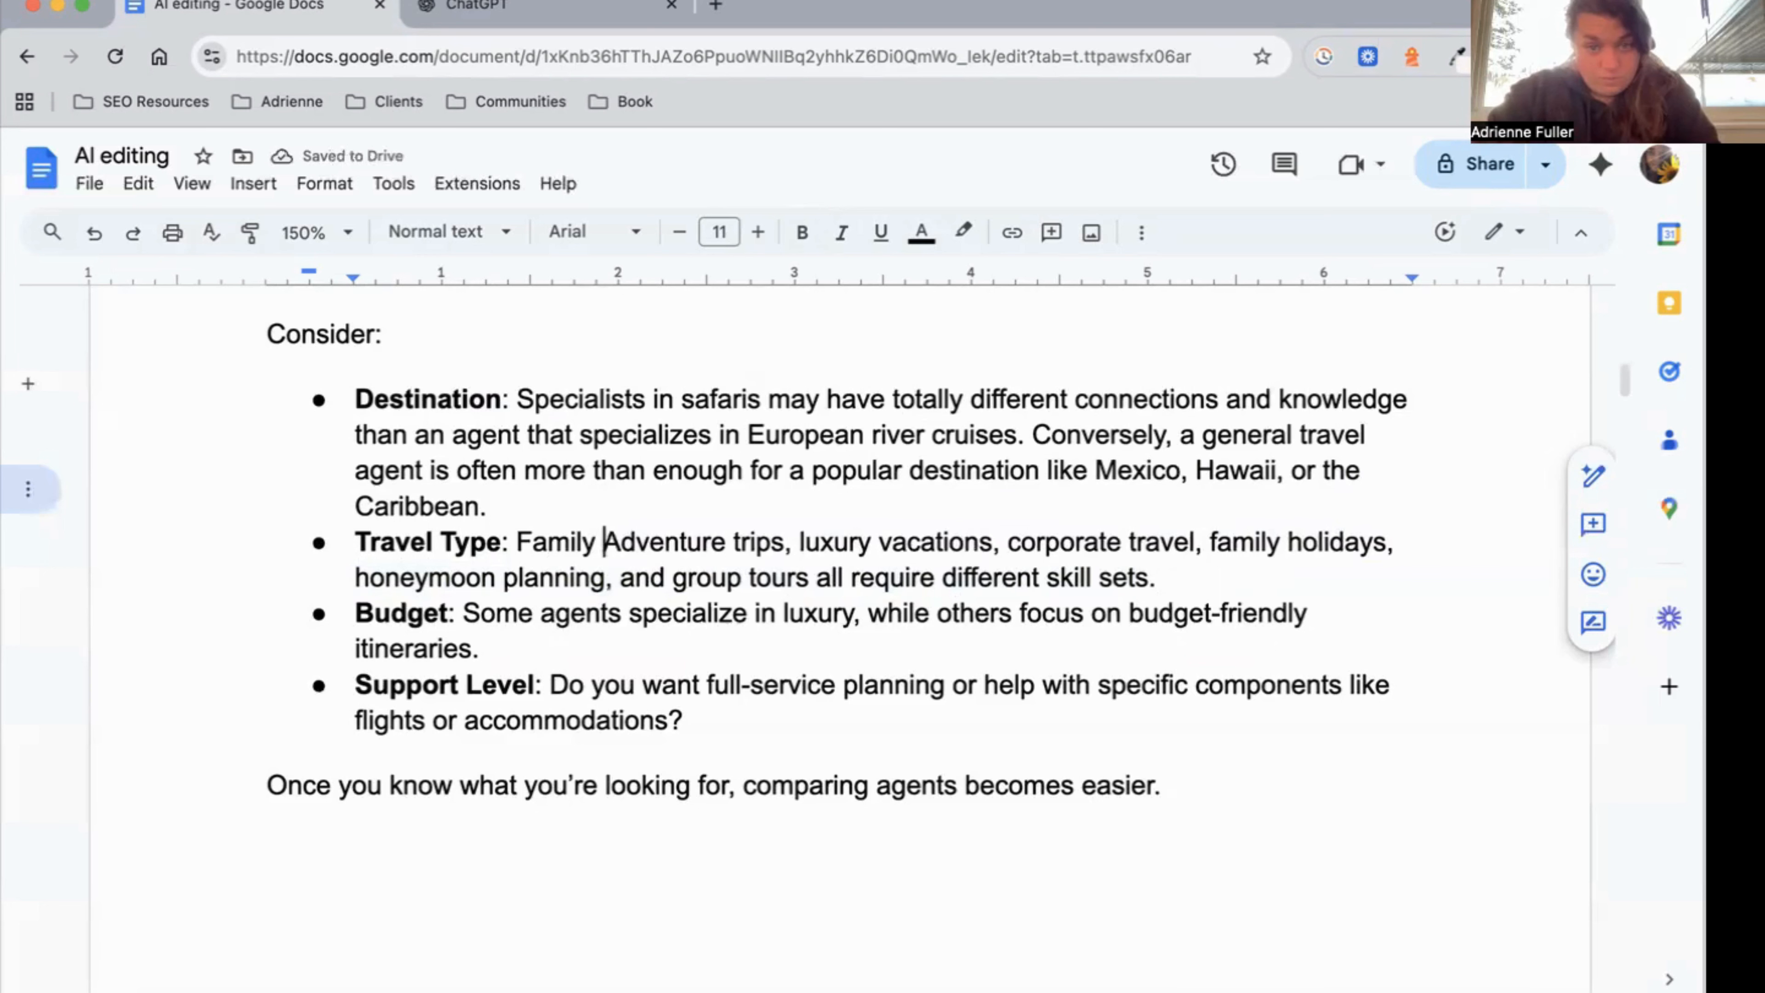
{"action": "key", "text": "BackSpace"}
{"action": "key", "text": "BackSpace"}
{"action": "key", "text": "BackSpace"}
{"action": "key", "text": "BackSpace"}
{"action": "key", "text": "BackSpace"}
{"action": "key", "text": "BackSpace"}
{"action": "key", "text": "BackSpace"}
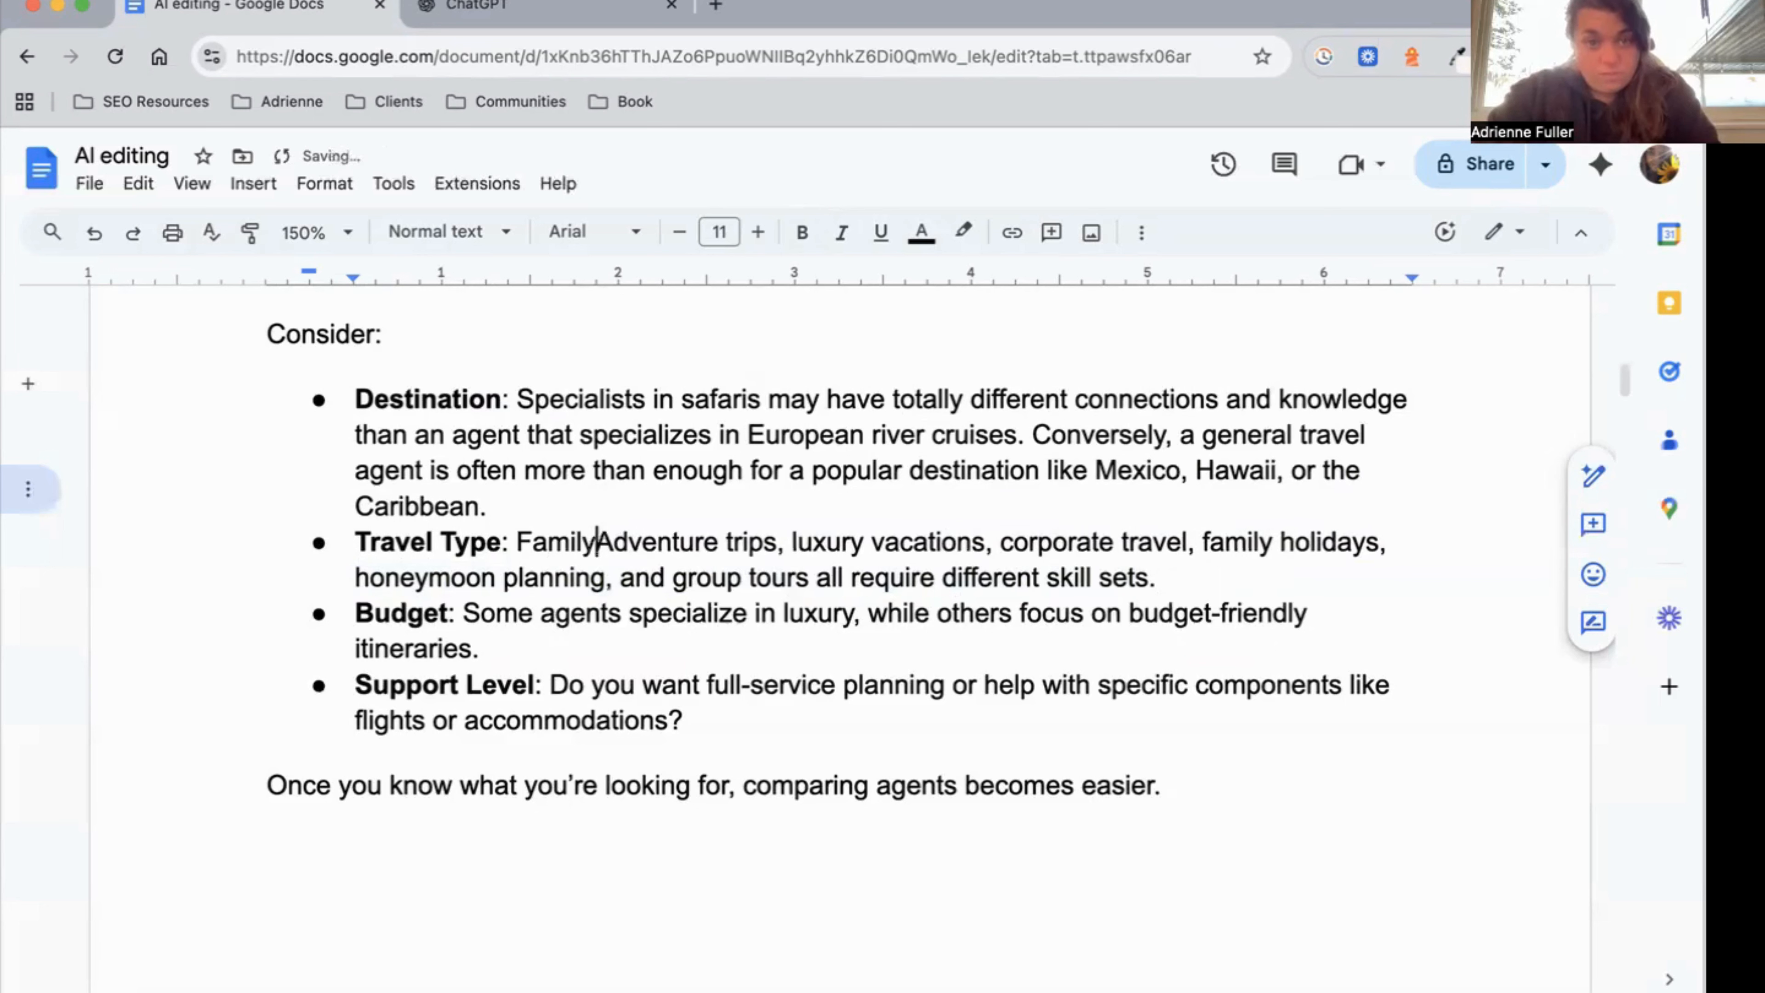
Begin the Travel Type bullet with "Personal travel and business travel likewise vary greatly." ahead of the list of trip kinds.
{"action": "type", "text": "Personal travel and v"}
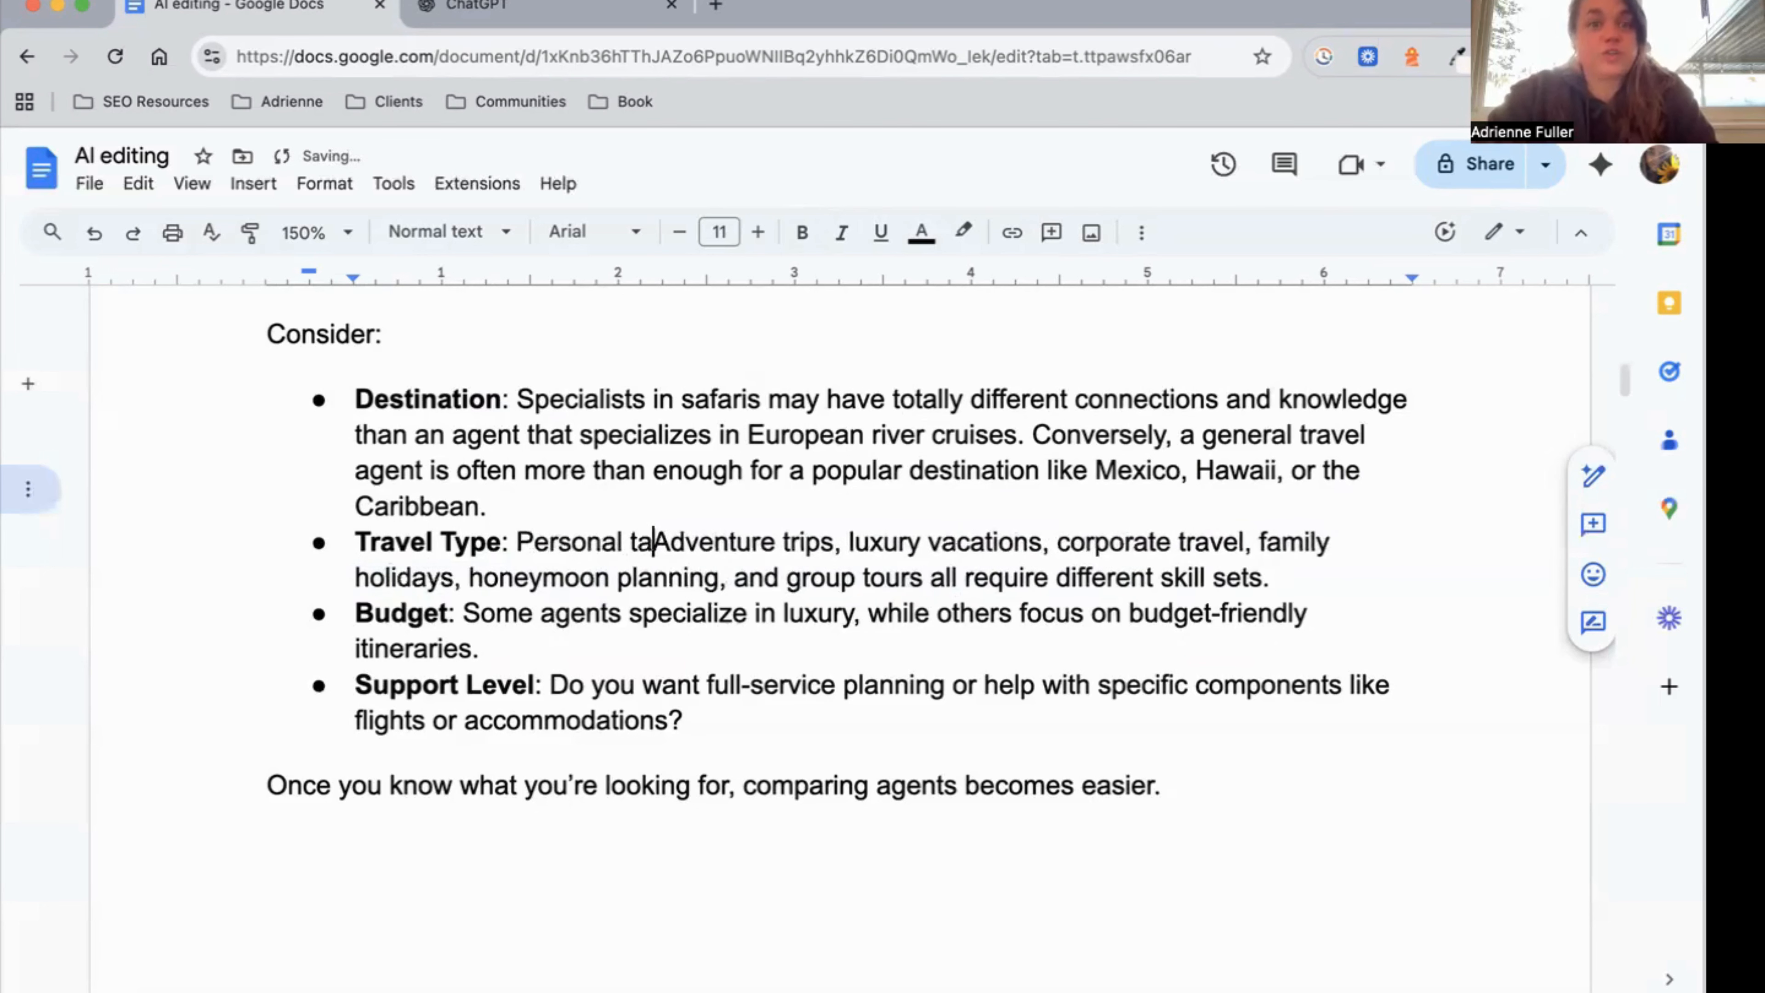
{"action": "key", "text": "BackSpace"}
{"action": "type", "text": "bu"}
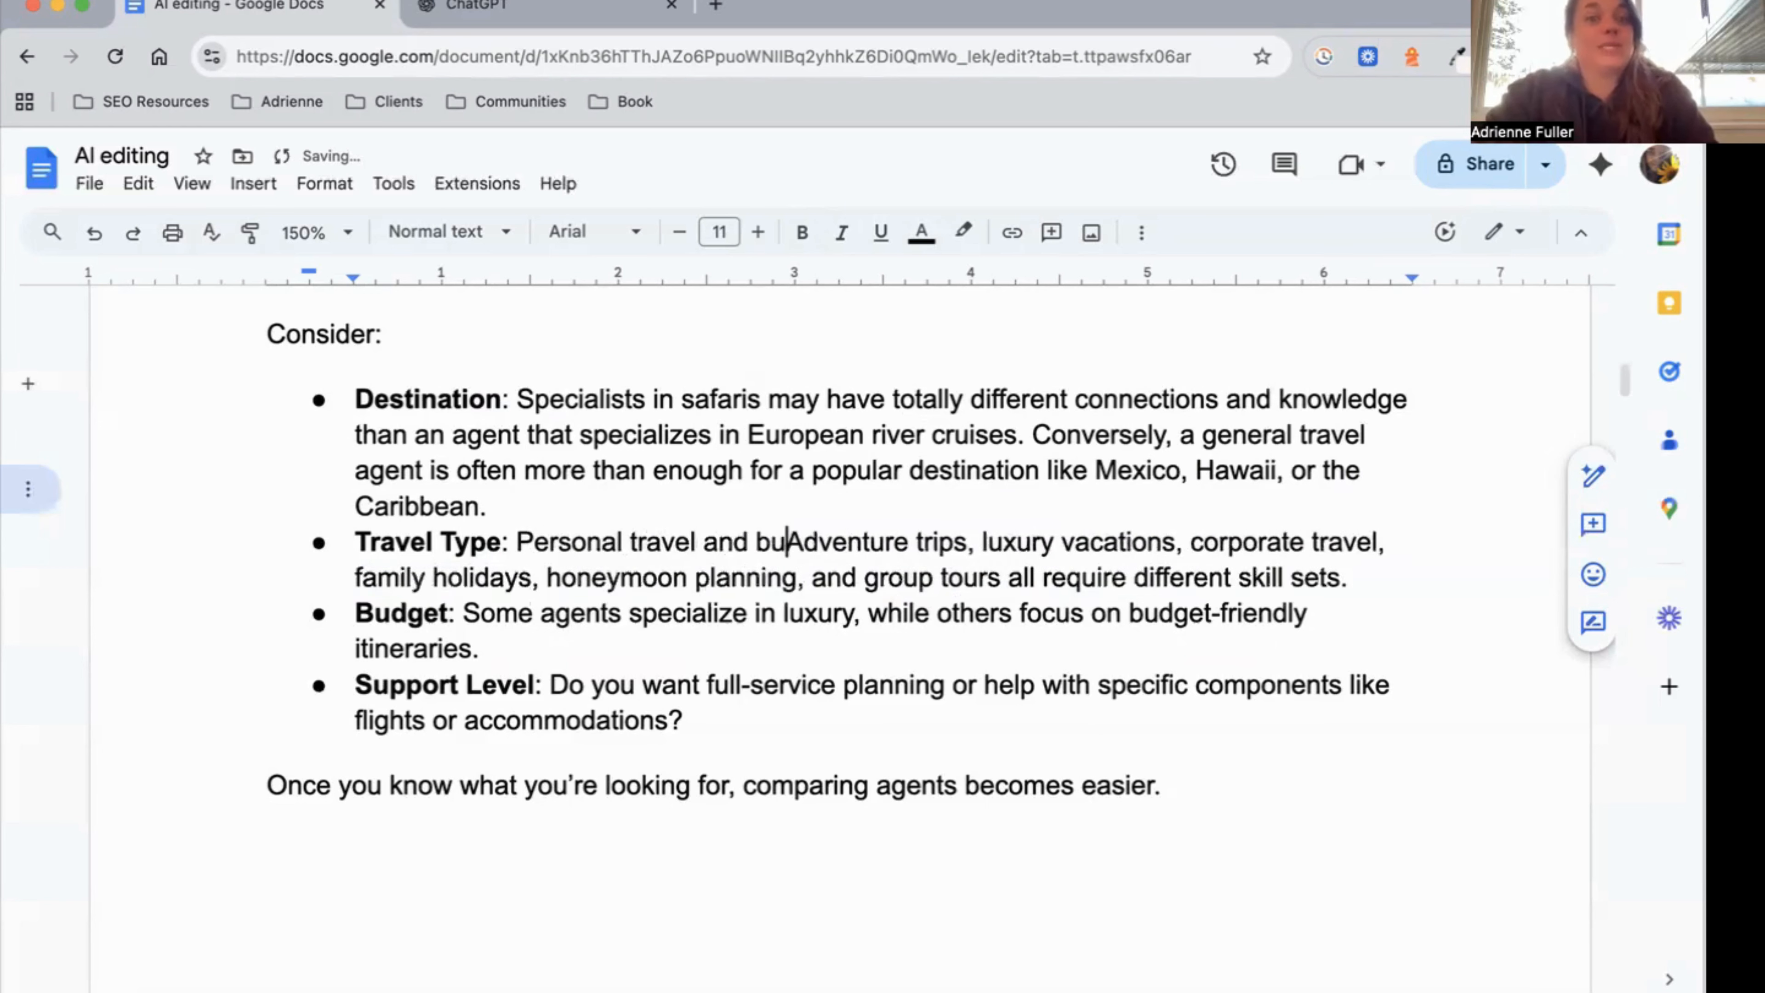
{"action": "type", "text": "siness"}
{"action": "key", "text": "BackSpace"}
{"action": "key", "text": "BackSpace"}
{"action": "type", "text": "s travel likewise "}
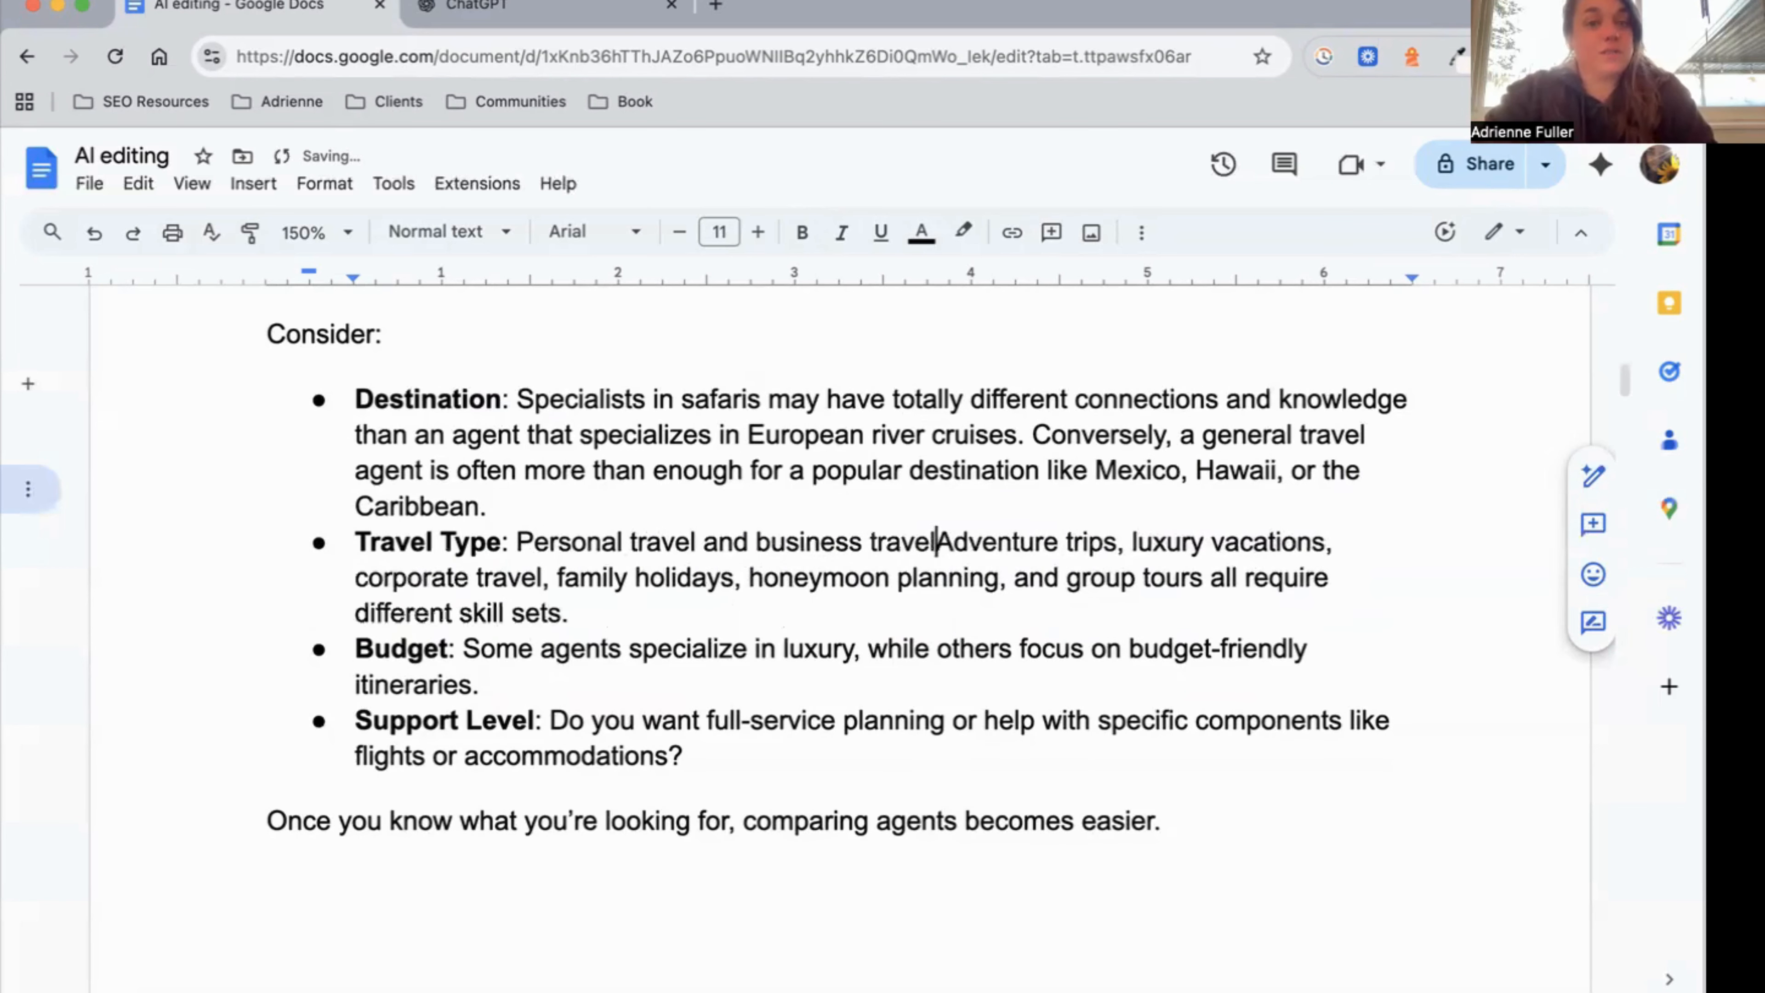
{"action": "type", "text": "vary greaty"}
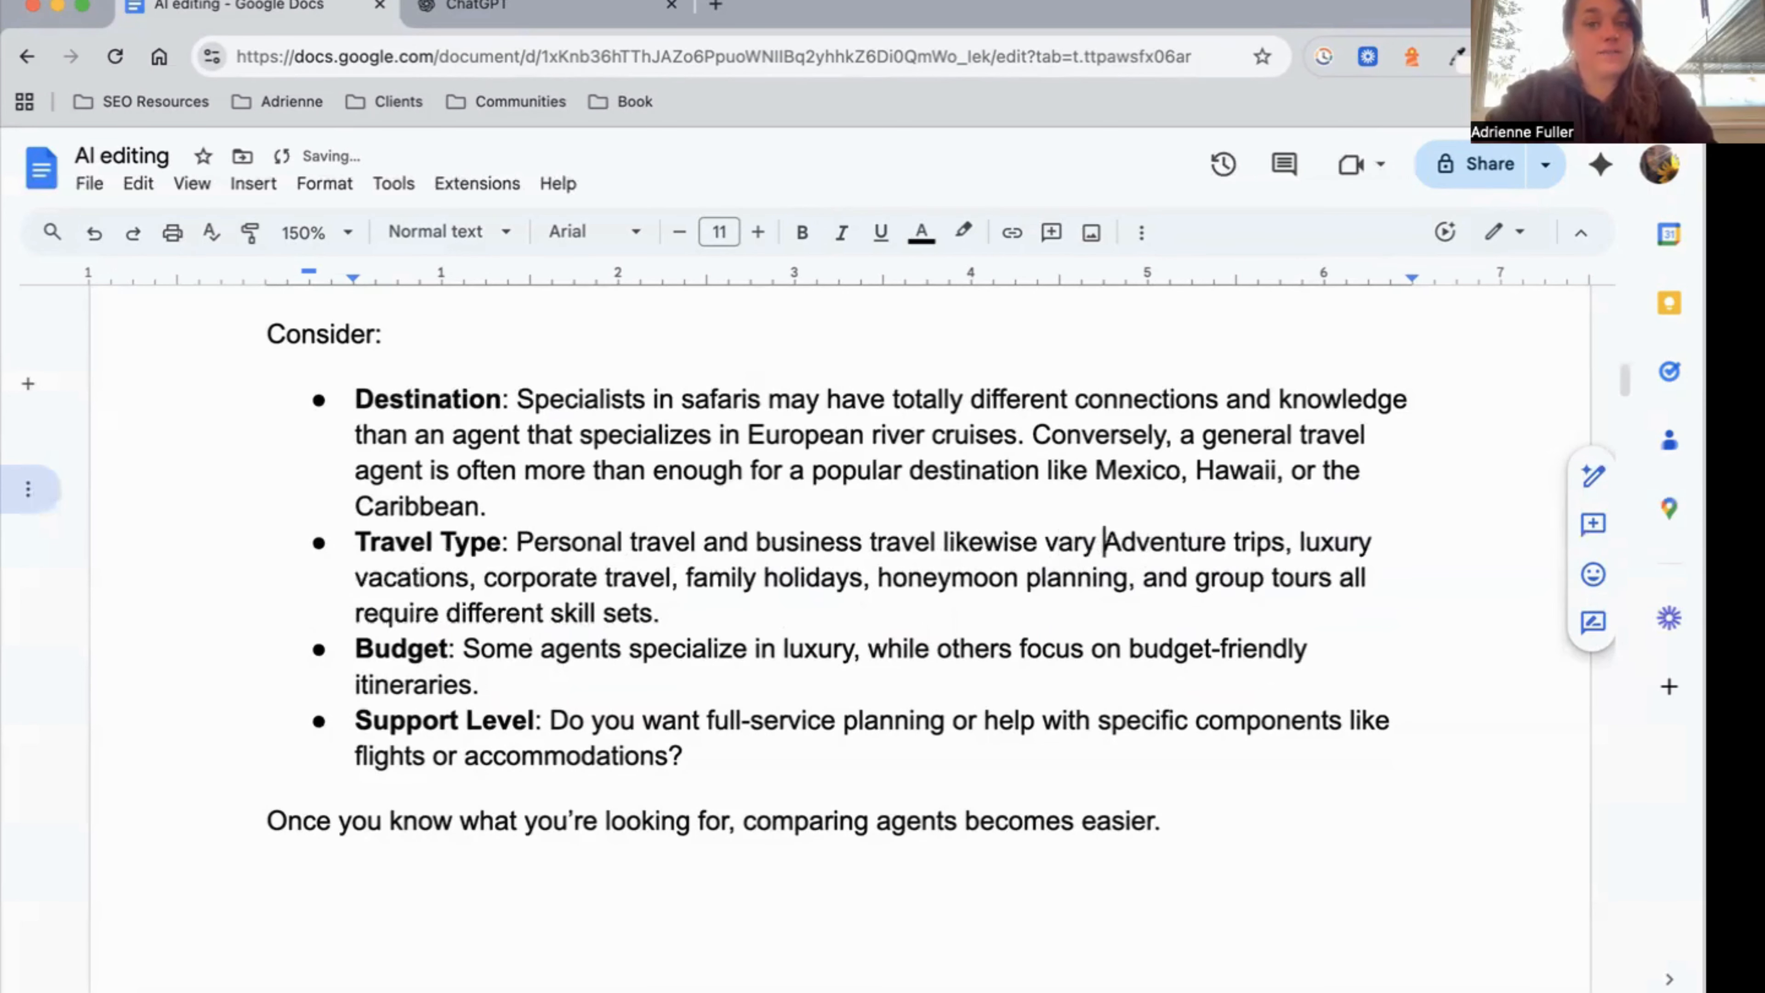
{"action": "key", "text": "BackSpace"}
{"action": "type", "text": "ly."}
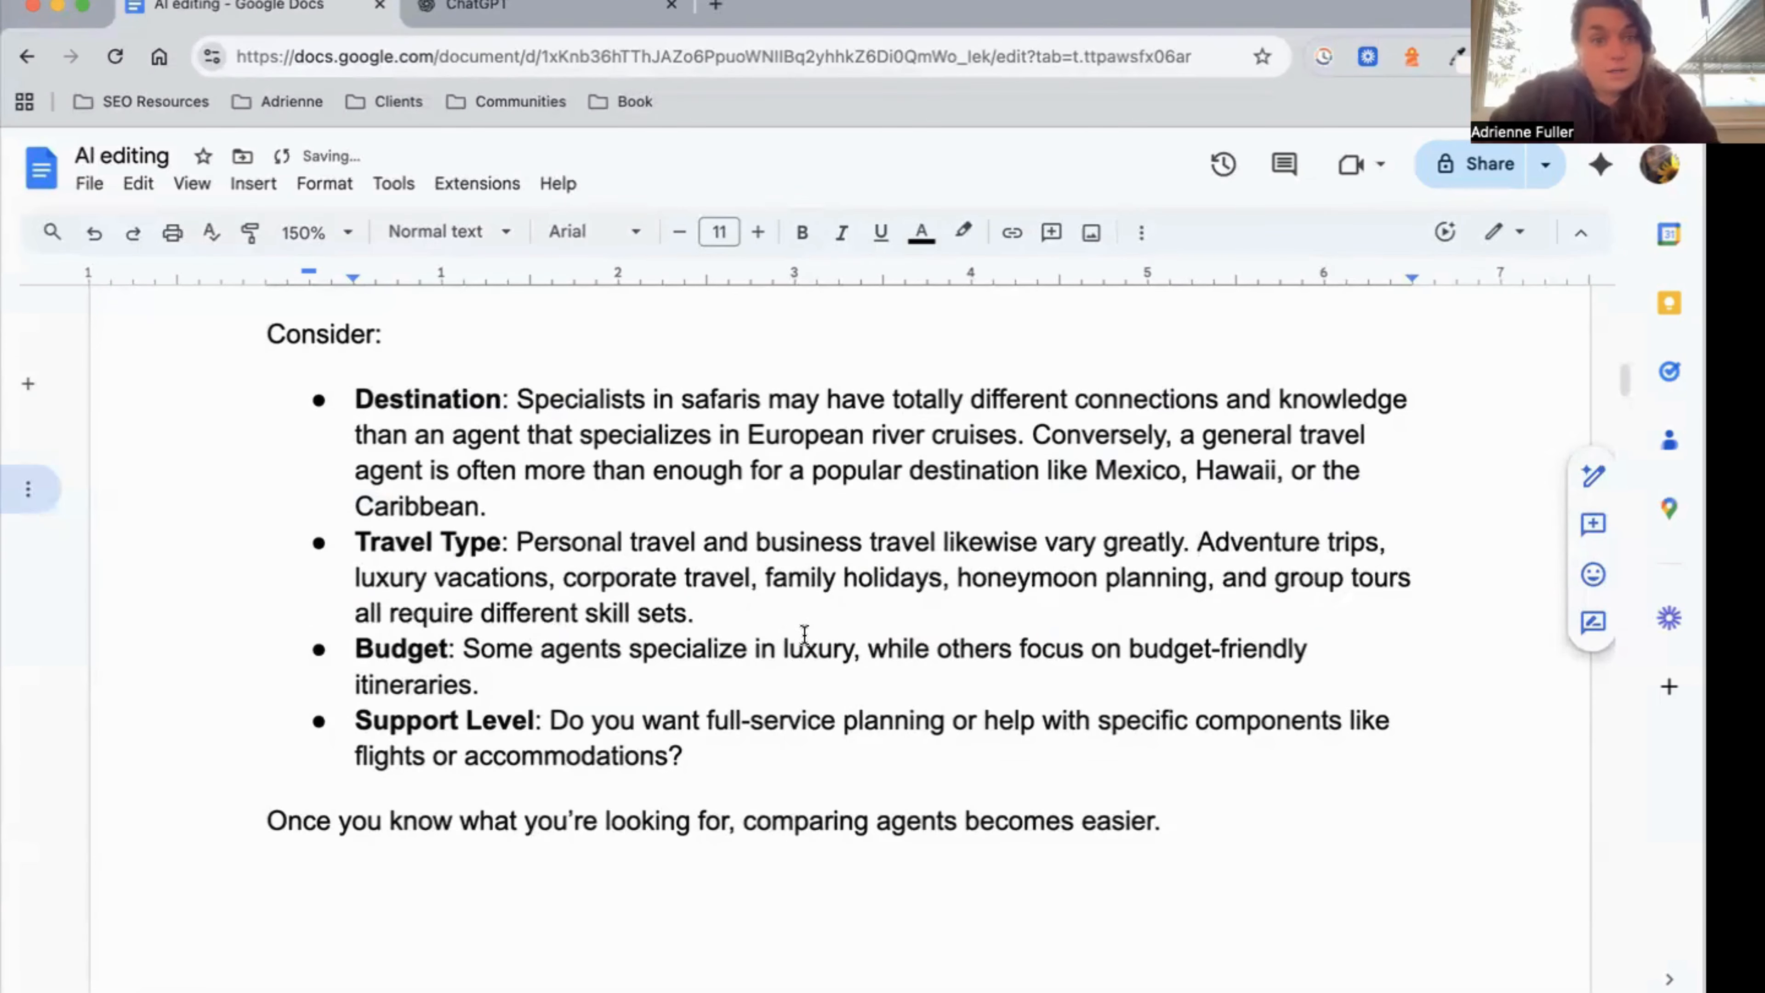
Replace the Travel Type bullet's "Adventure trips" list sentence by continuing the opening sentence with "in terms of leveraging group negotiations and vacation style.".
{"action": "left_click", "coordinate": [820, 616], "text": "shift"}
{"action": "key", "text": "BackSpace"}
{"action": "key", "text": "BackSpace"}
{"action": "key", "text": "BackSpace"}
{"action": "type", "text": "in terms of "}
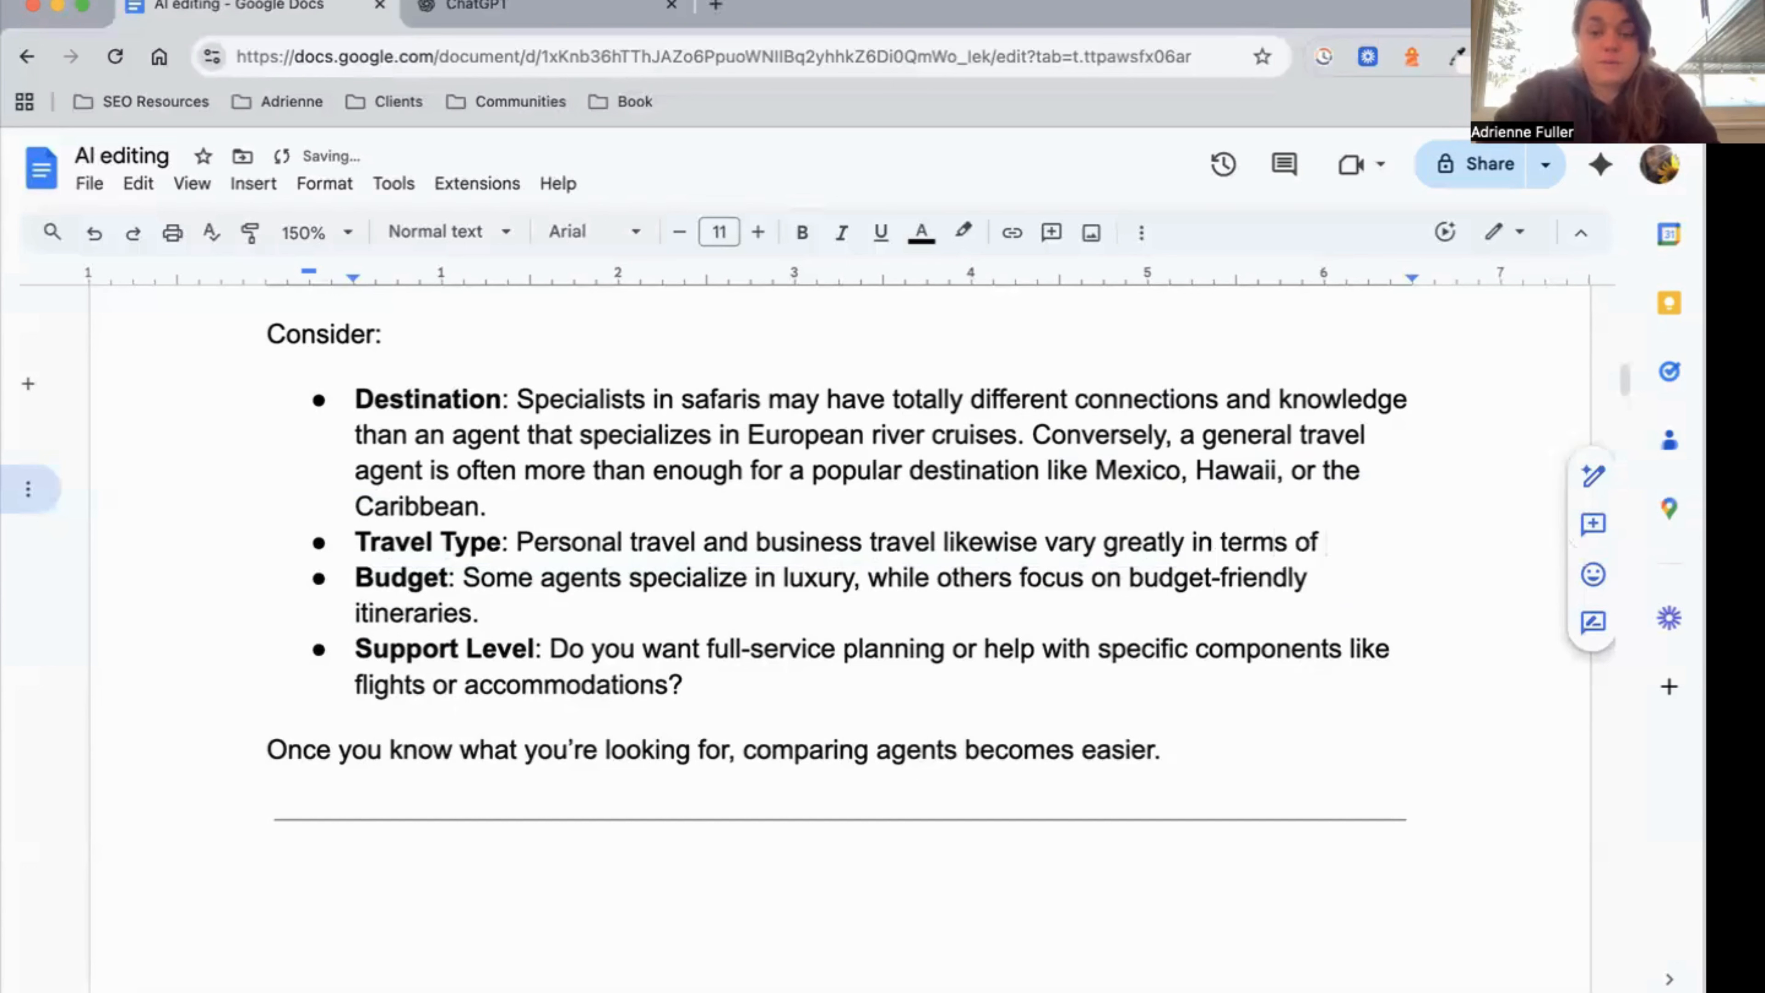
{"action": "type", "text": "leveraging gr"}
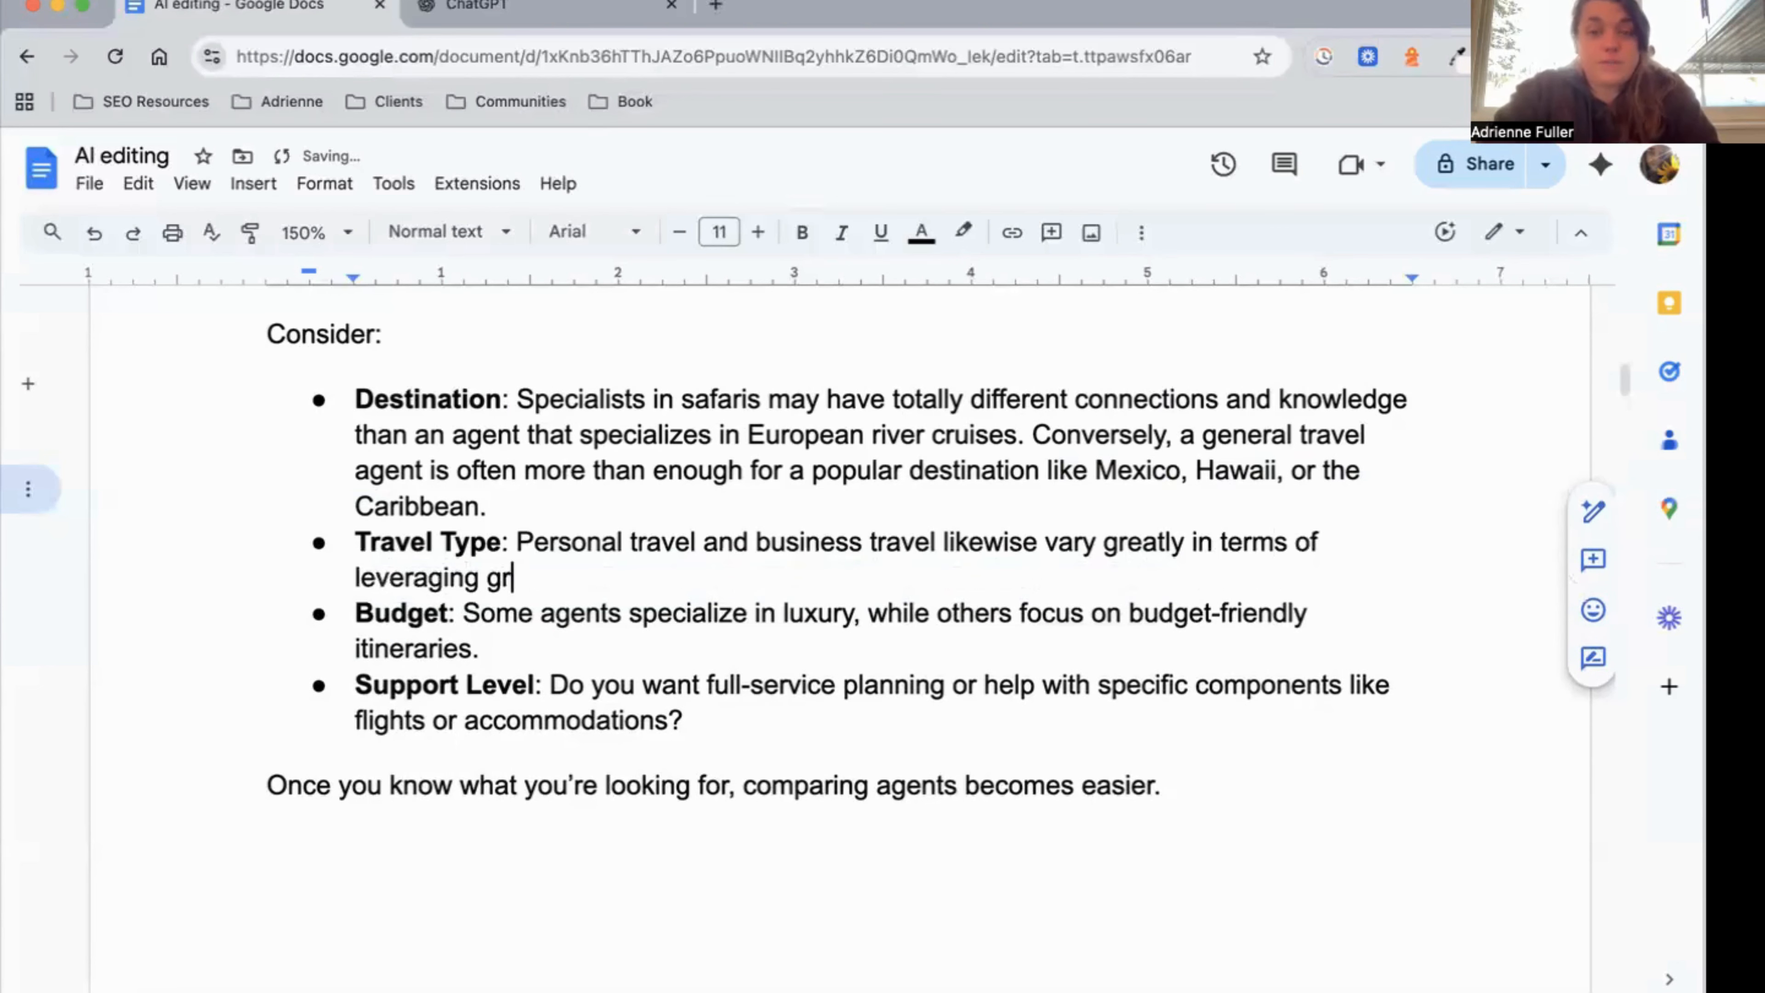
{"action": "type", "text": "oup negotaion"}
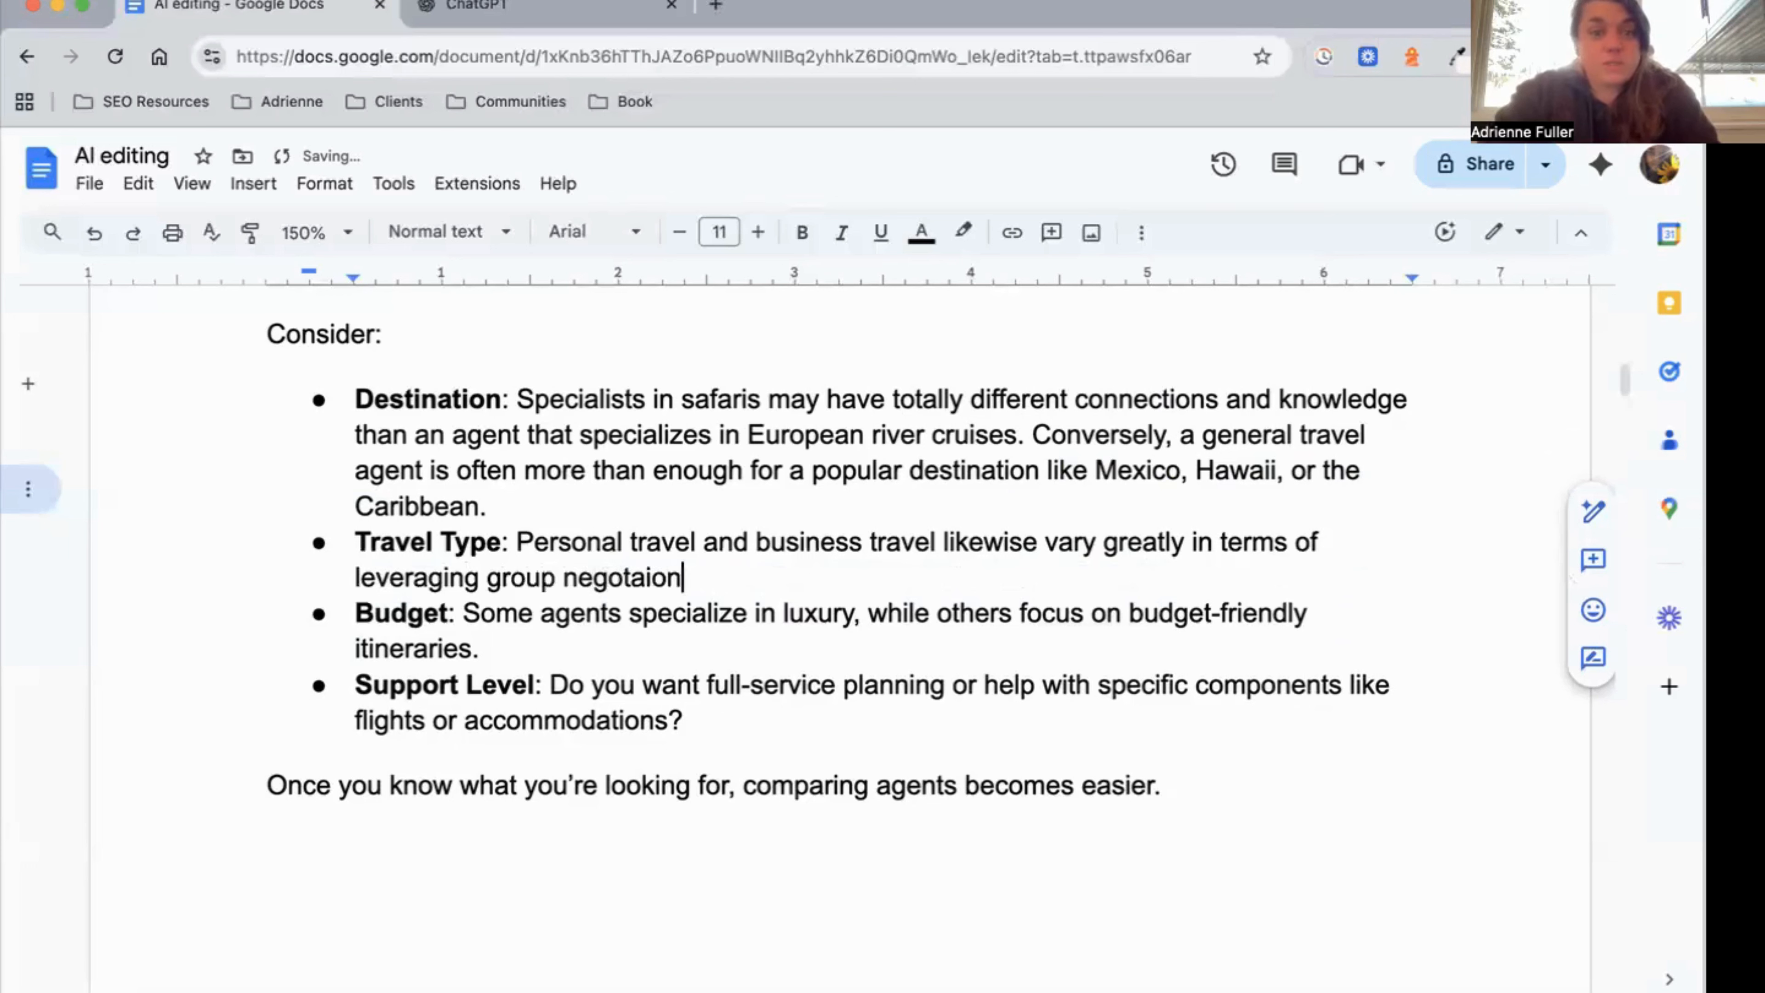
{"action": "key", "text": "BackSpace"}
{"action": "key", "text": "BackSpace"}
{"action": "key", "text": "BackSpace"}
{"action": "key", "text": "BackSpace"}
{"action": "type", "text": "iations and"}
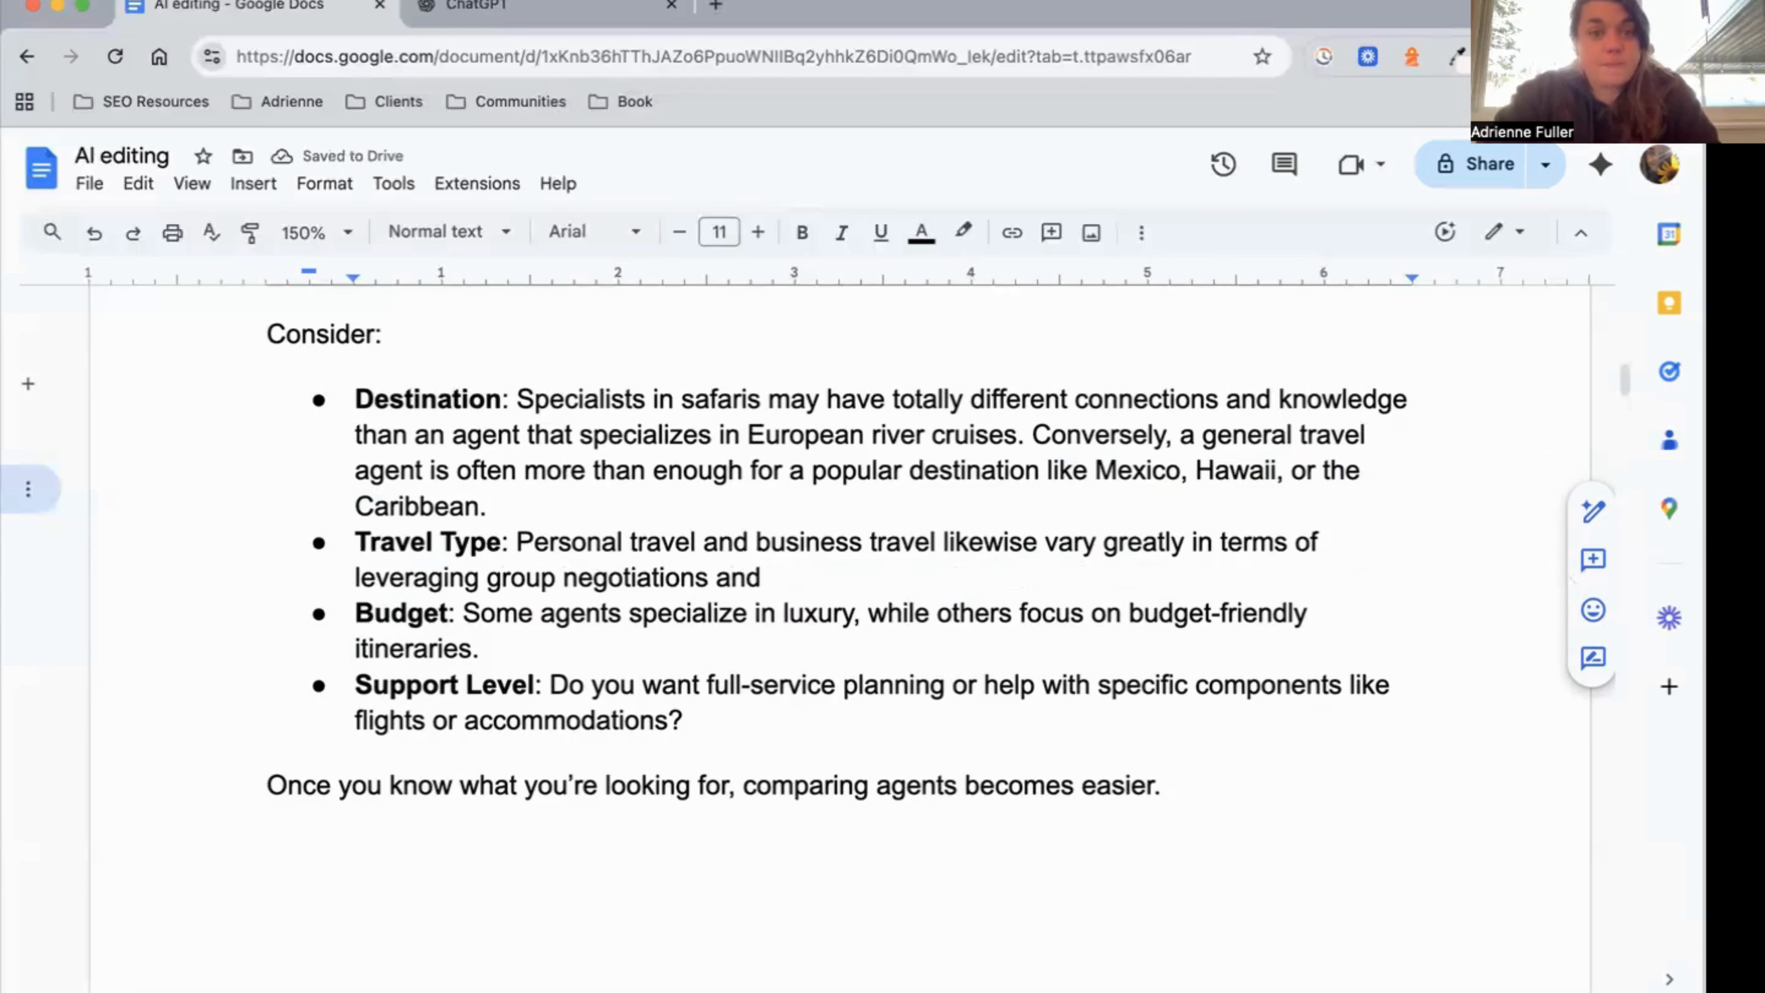
{"action": "type", "text": "va"}
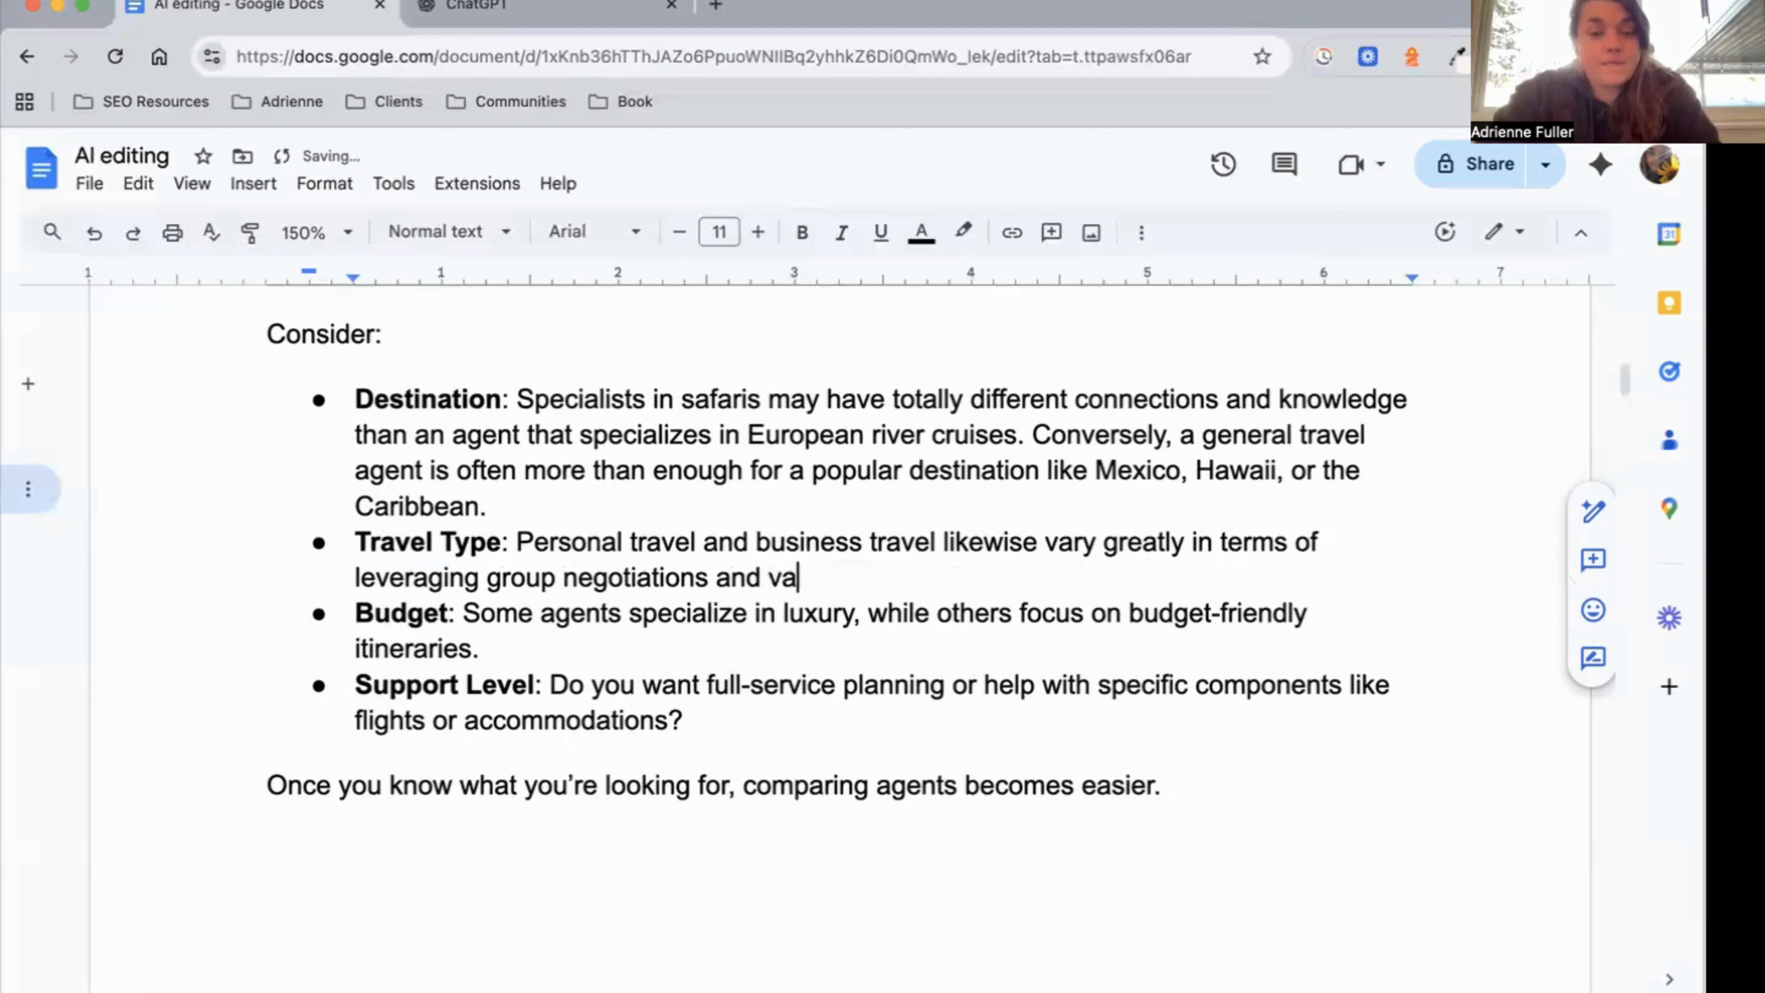
{"action": "type", "text": "cation style."}
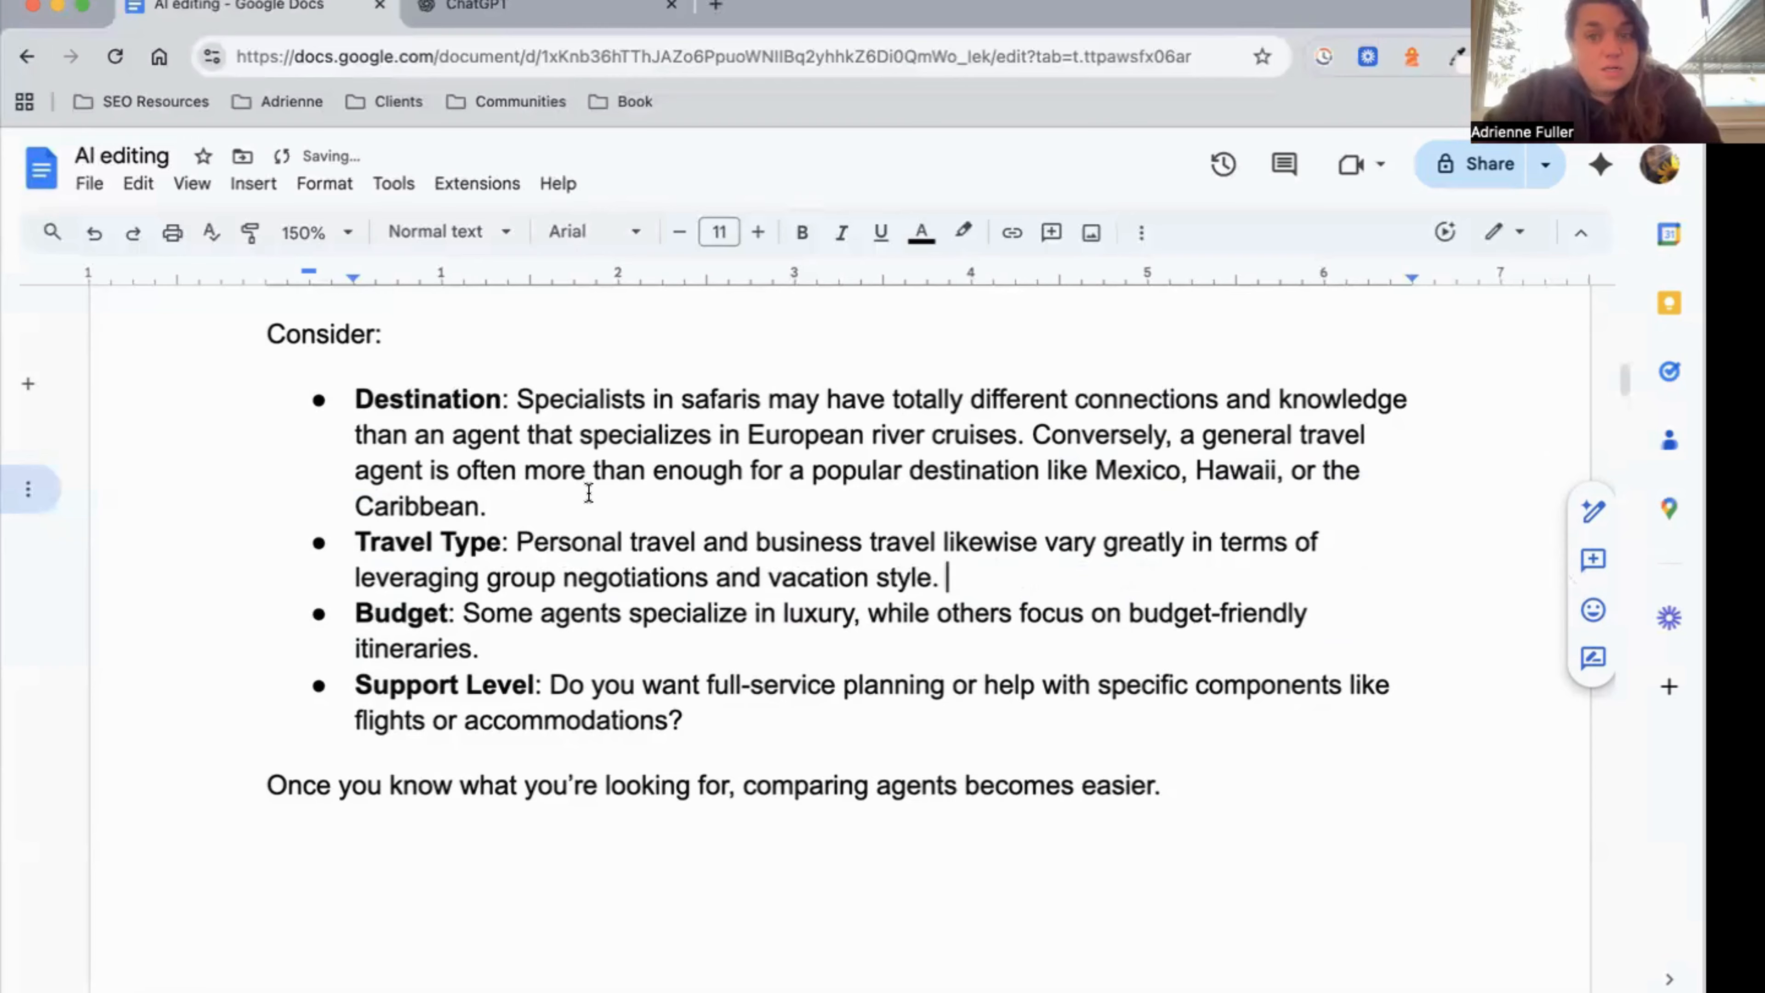
Examine the Budget bullet's sentence about luxury and budget-friendly agents for generic wording.
{"action": "scroll", "coordinate": [588, 492], "scroll_direction": "down", "scroll_amount": 1}
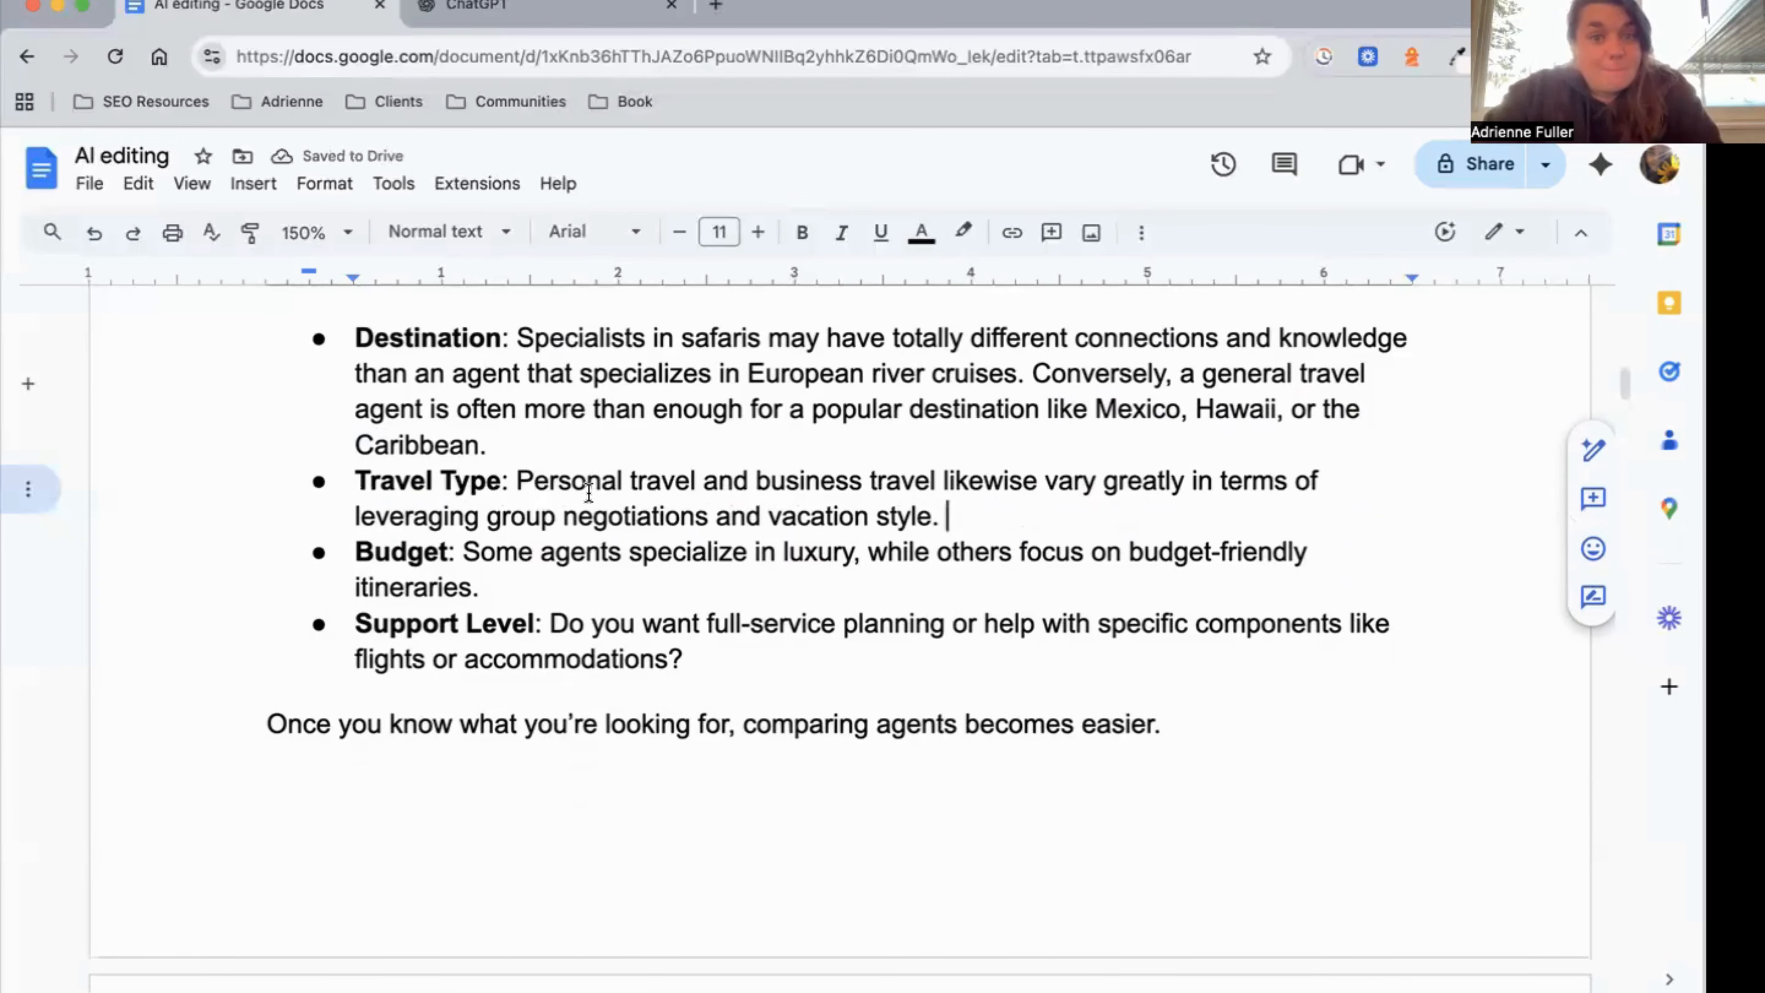
{"action": "left_click", "coordinate": [589, 567]}
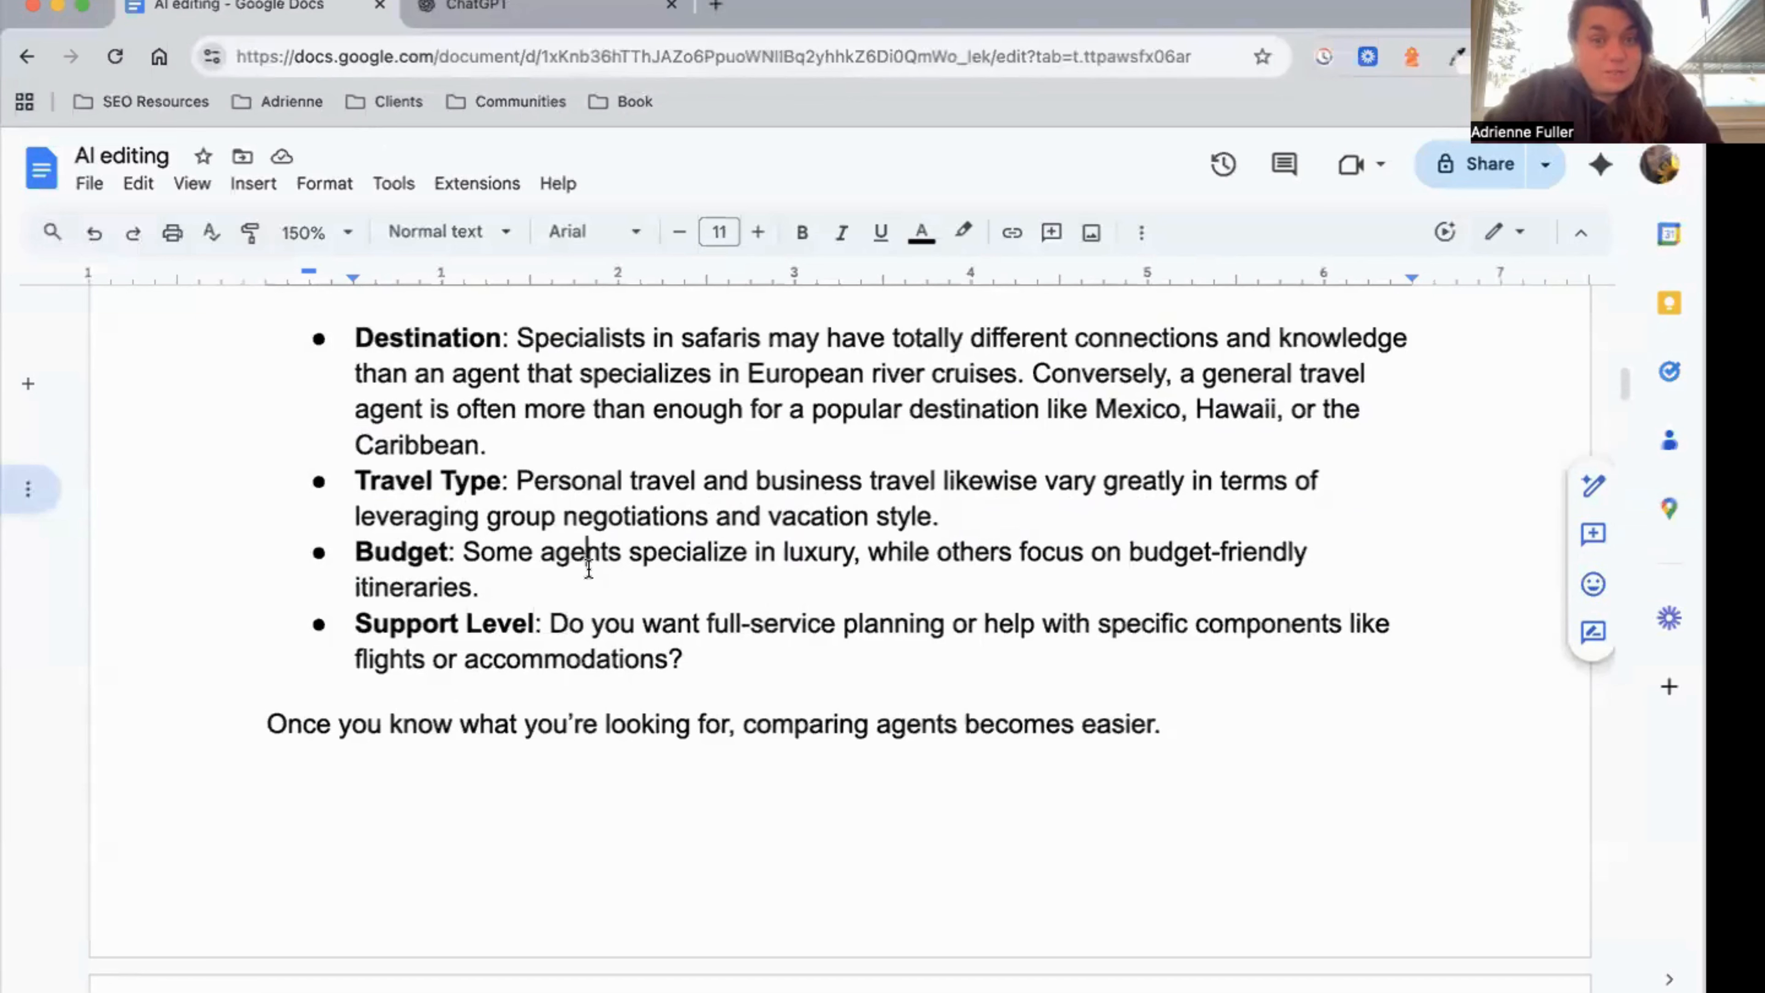
{"action": "left_click", "coordinate": [539, 597]}
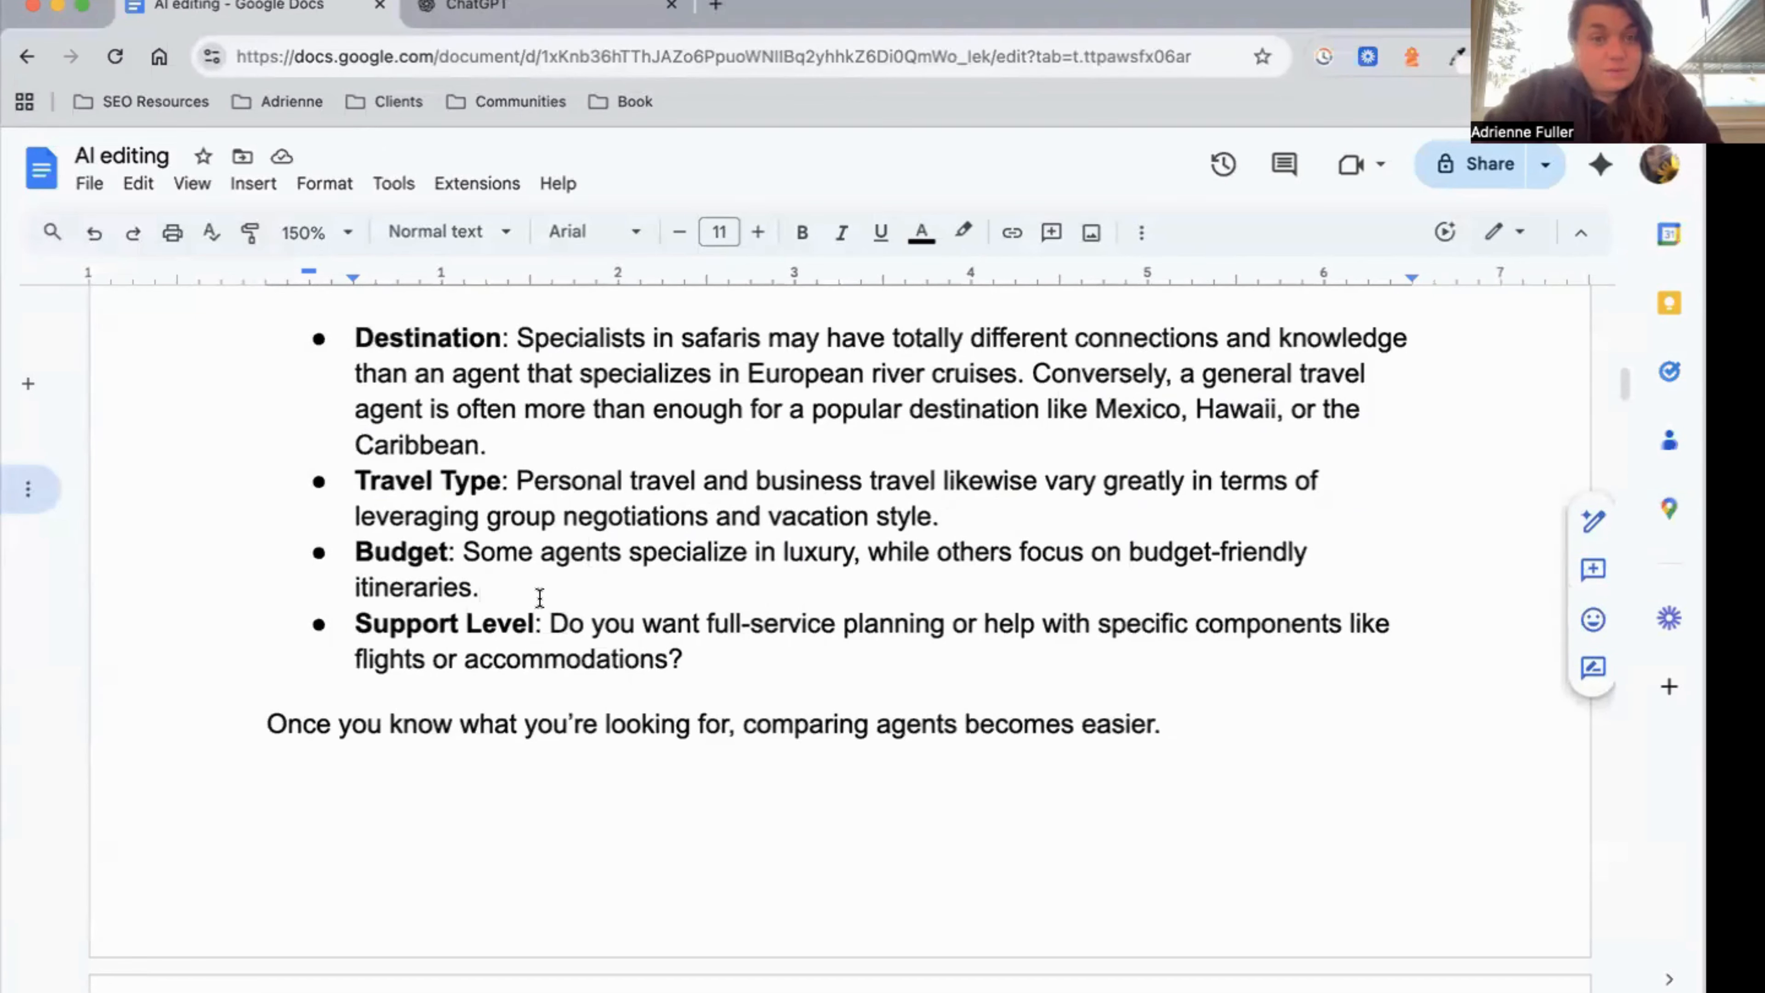
{"action": "left_click_drag", "start_coordinate": [470, 553], "coordinate": [490, 587]}
{"action": "left_click", "coordinate": [480, 587]}
{"action": "left_click", "coordinate": [464, 553]}
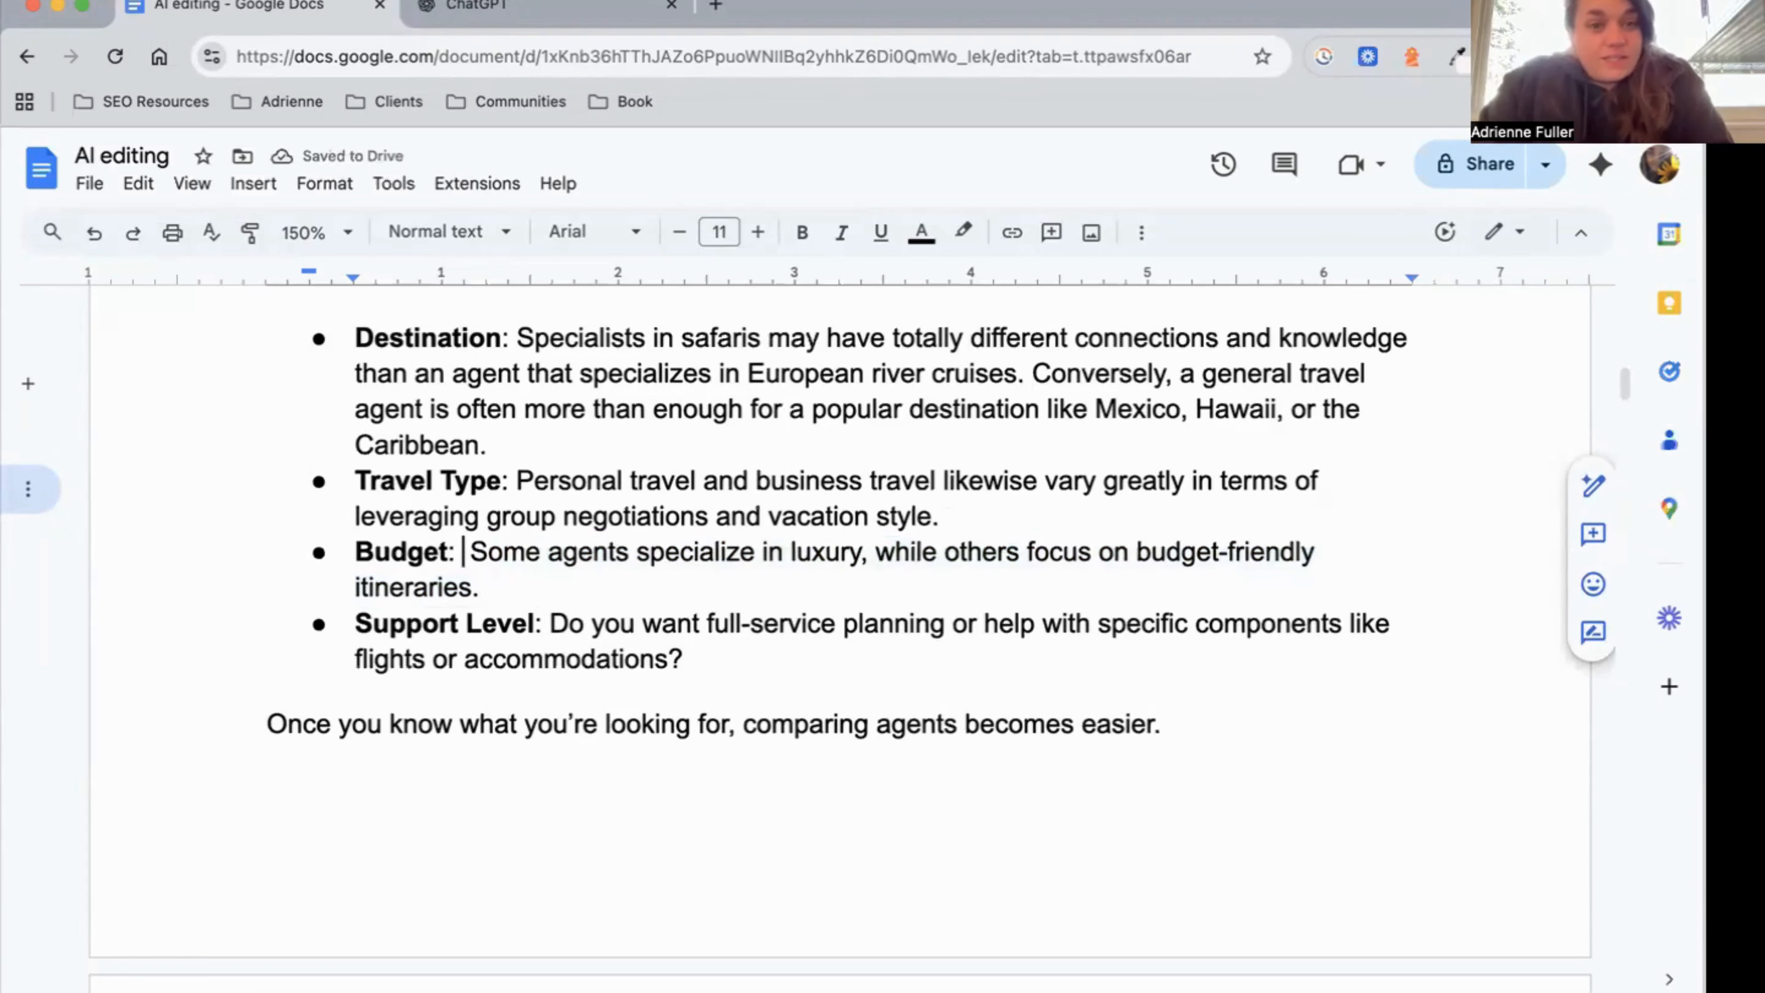
{"action": "left_click_drag", "start_coordinate": [465, 552], "coordinate": [481, 590]}
Begin the Budget bullet with "If your trip is last minute, over $5000, or using rewards points, you may not need a travel agent.".
{"action": "left_click", "coordinate": [464, 553]}
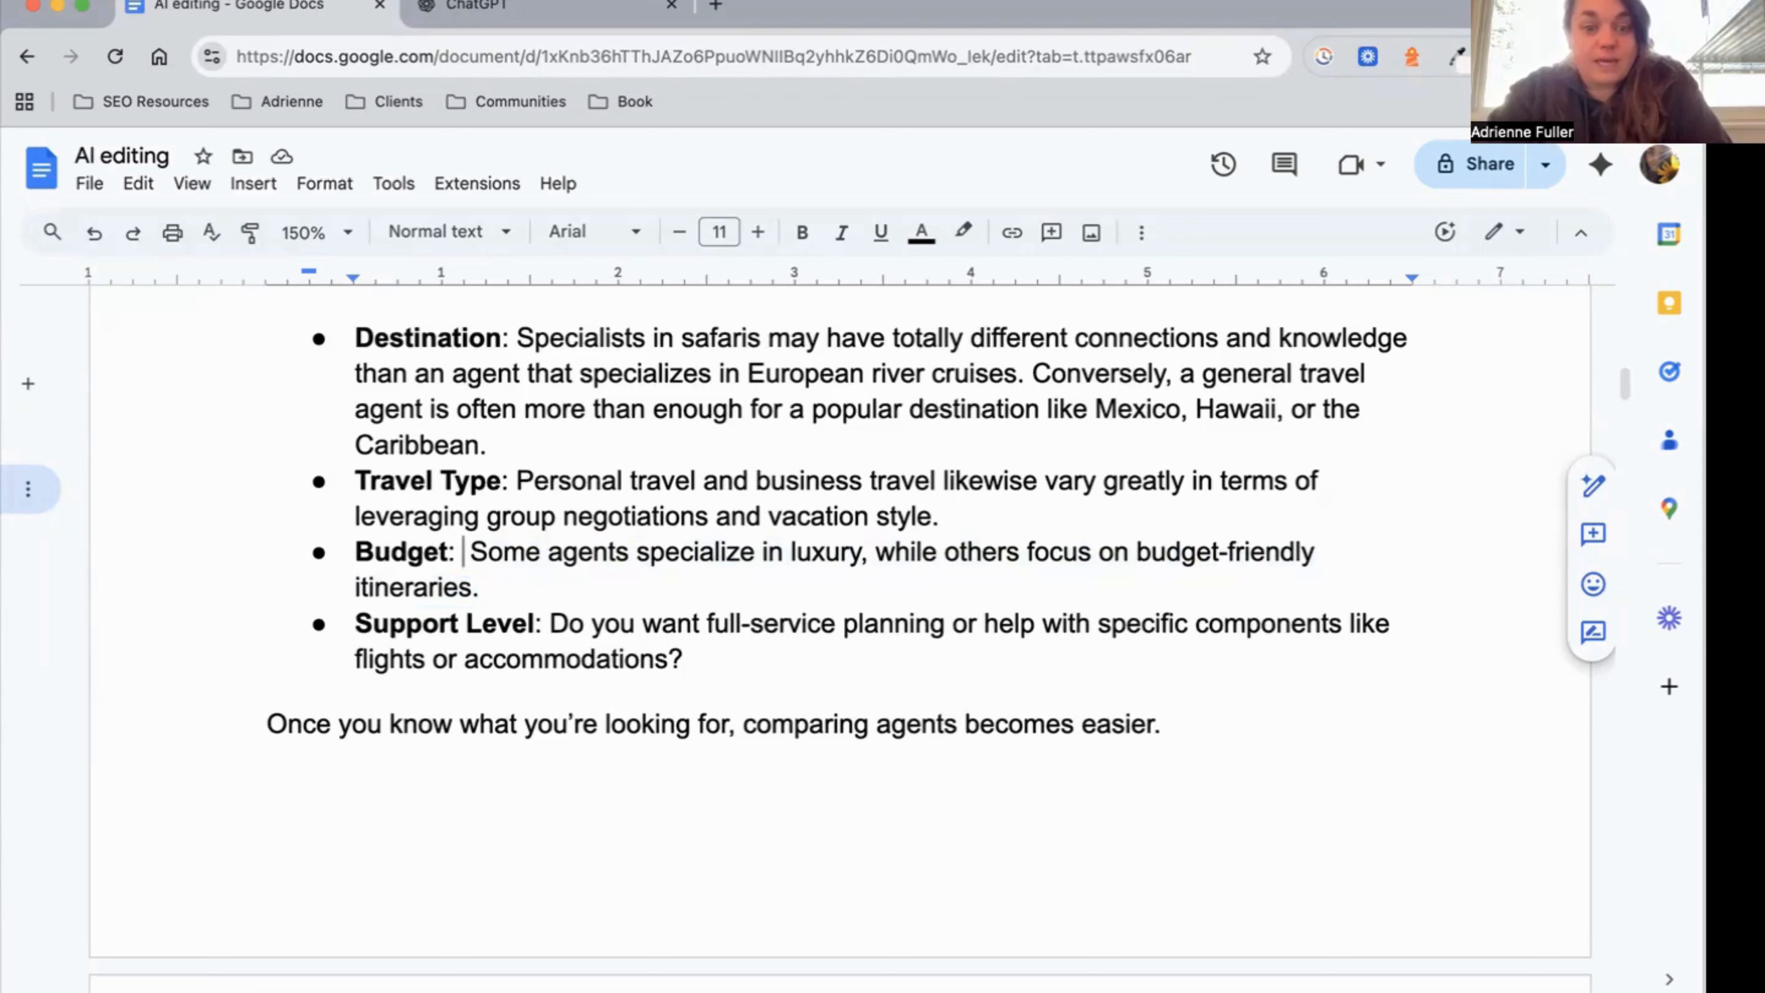
{"action": "type", "text": "If your trip i"}
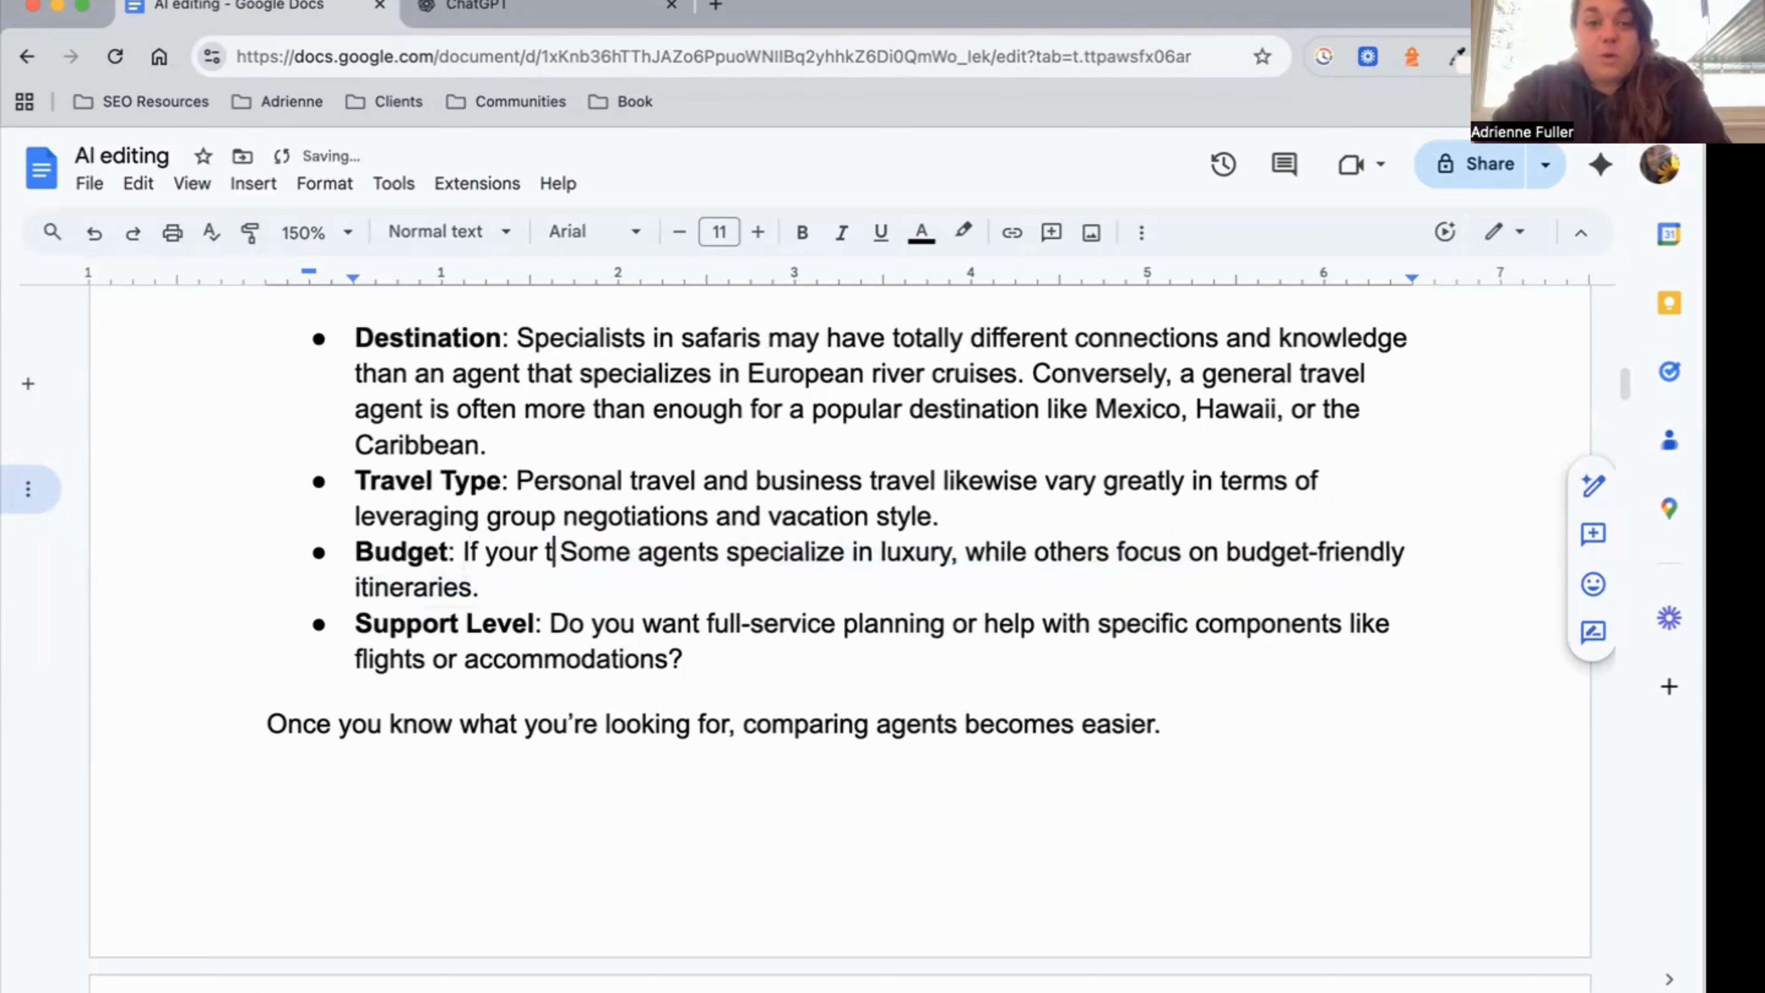
{"action": "type", "text": "s last minute, "}
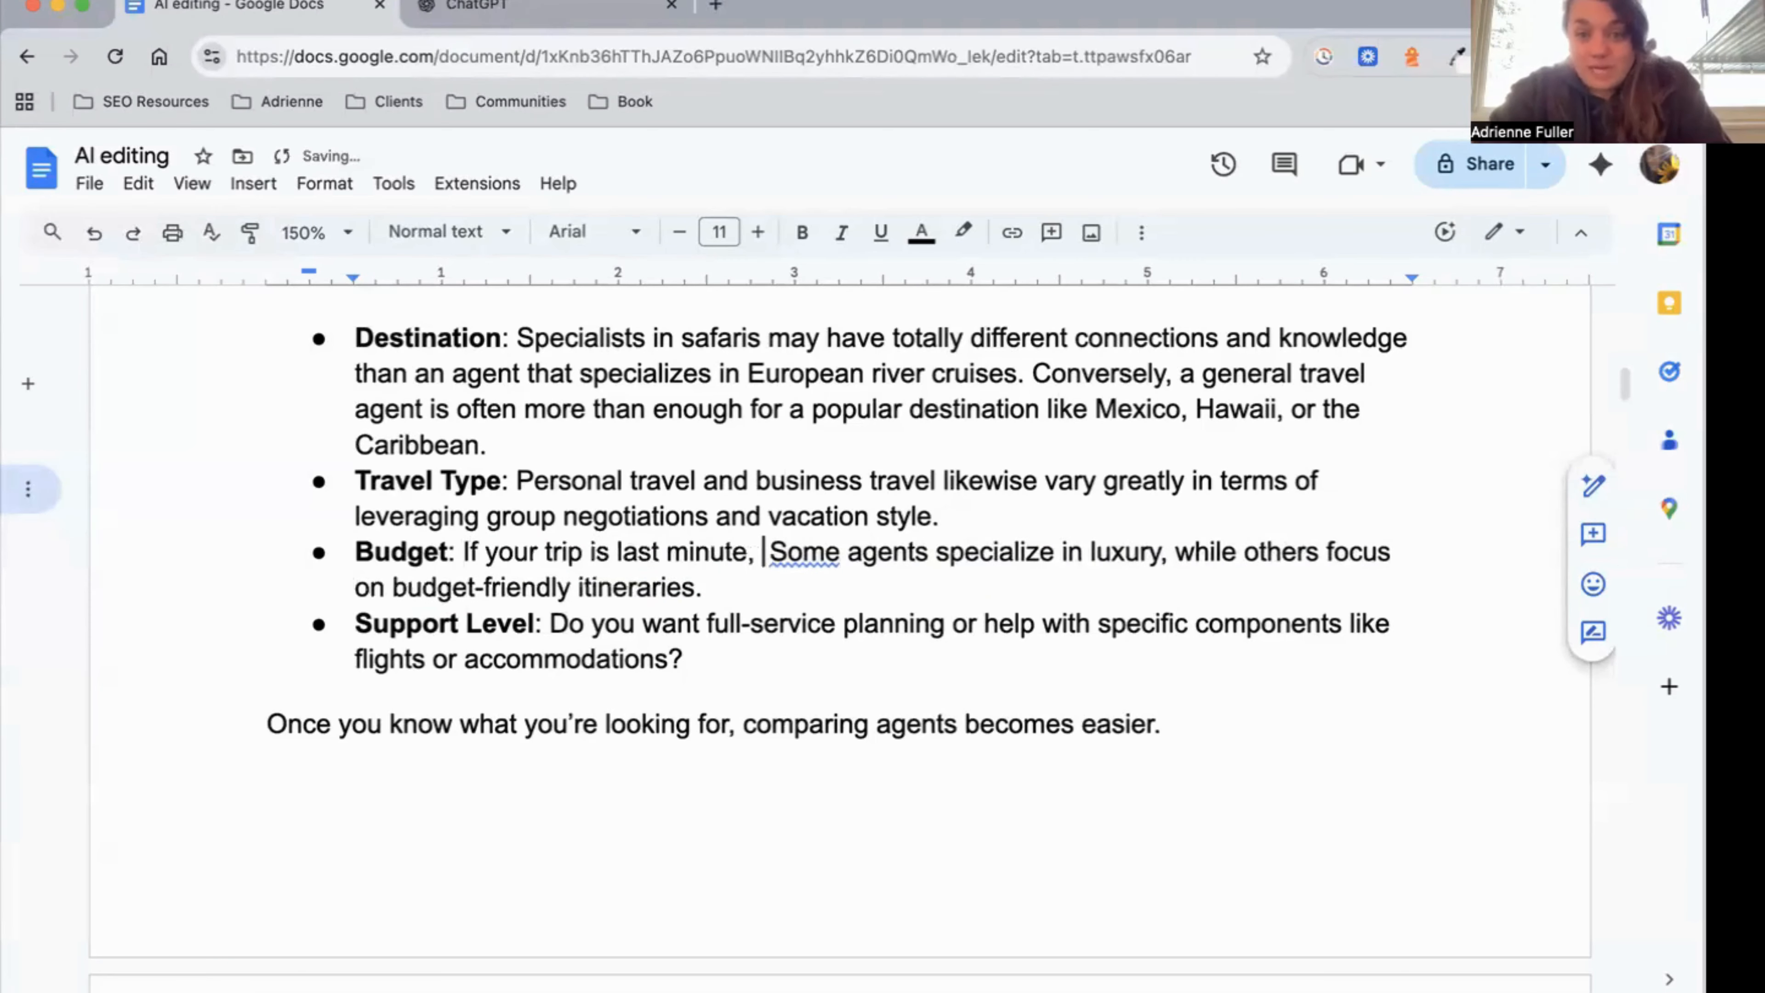
{"action": "type", "text": "over $5000"}
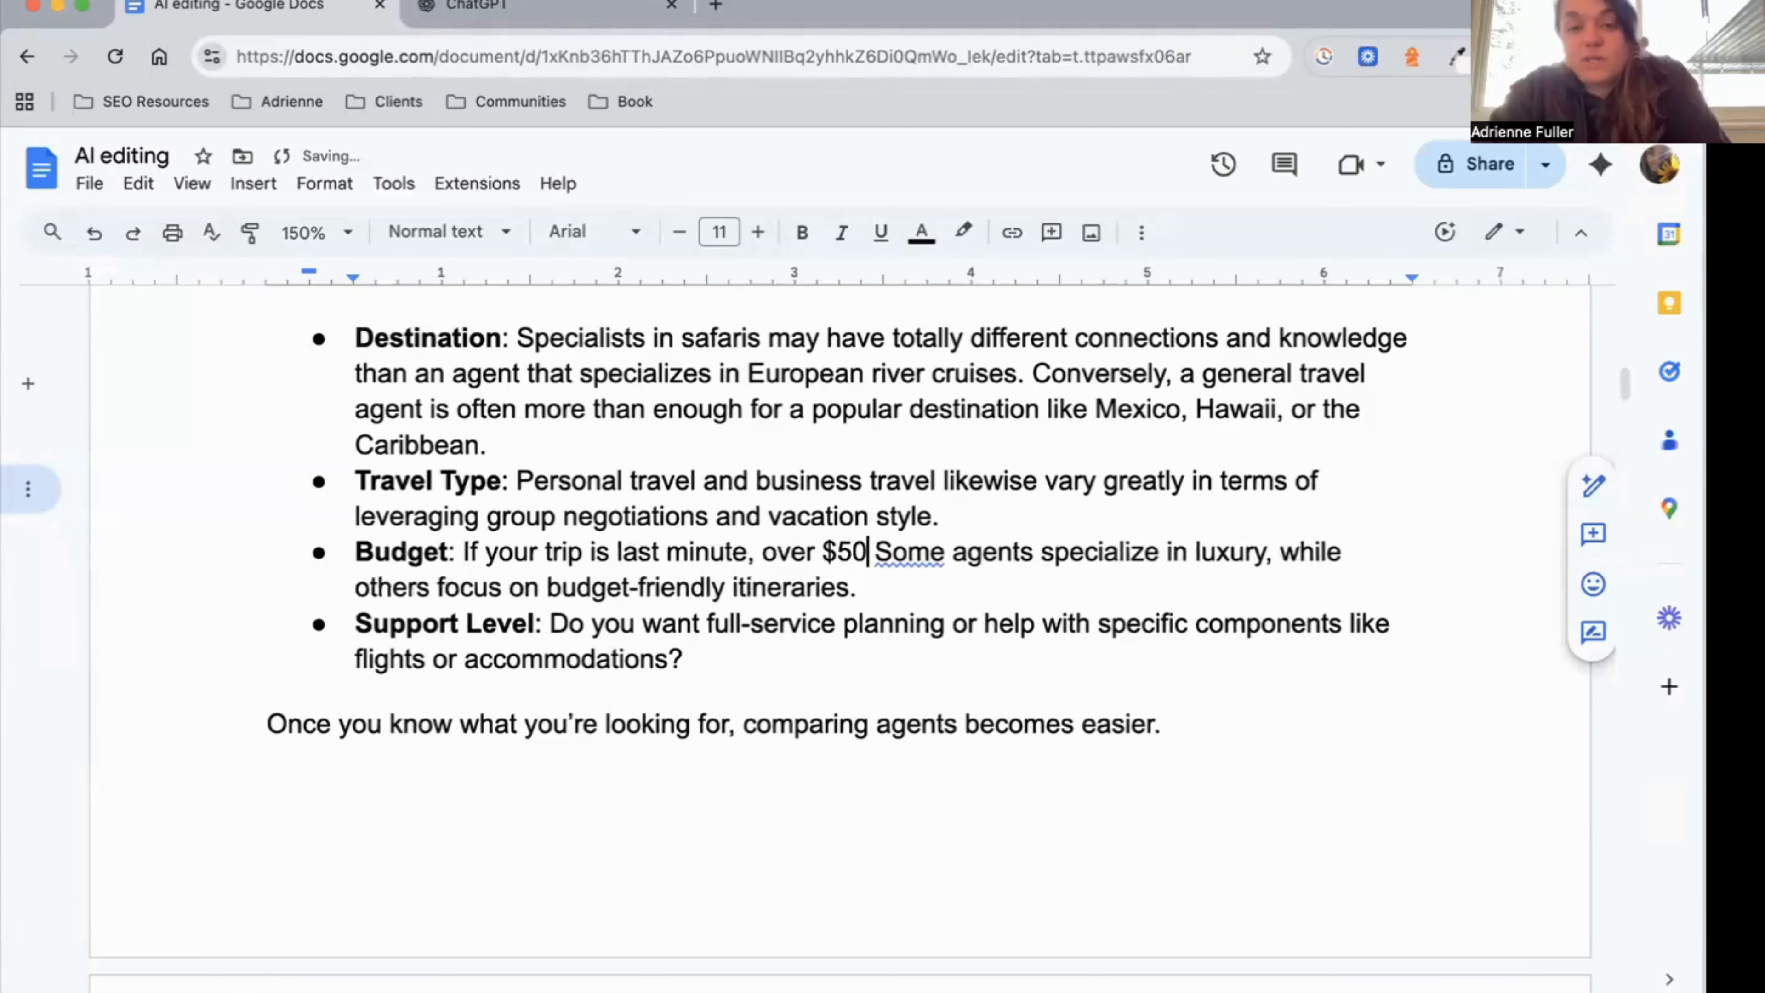
{"action": "type", "text": ", or"}
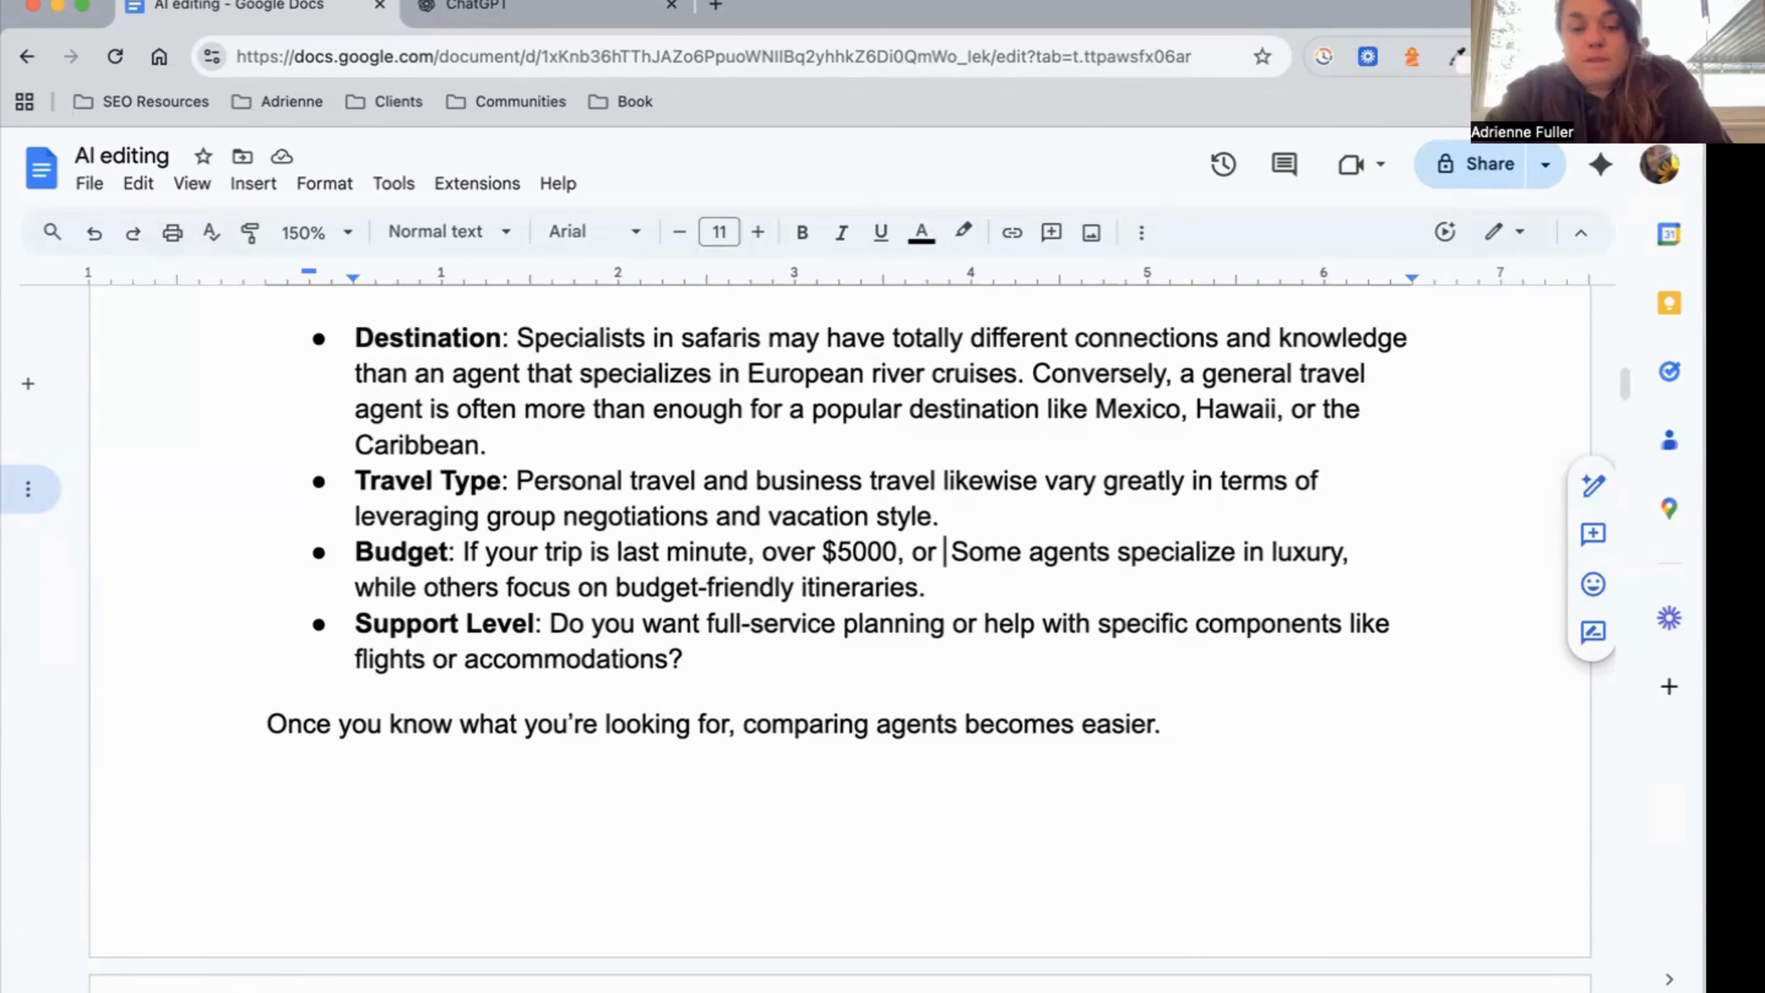
{"action": "type", "text": "using "}
{"action": "type", "text": "rewards points, "}
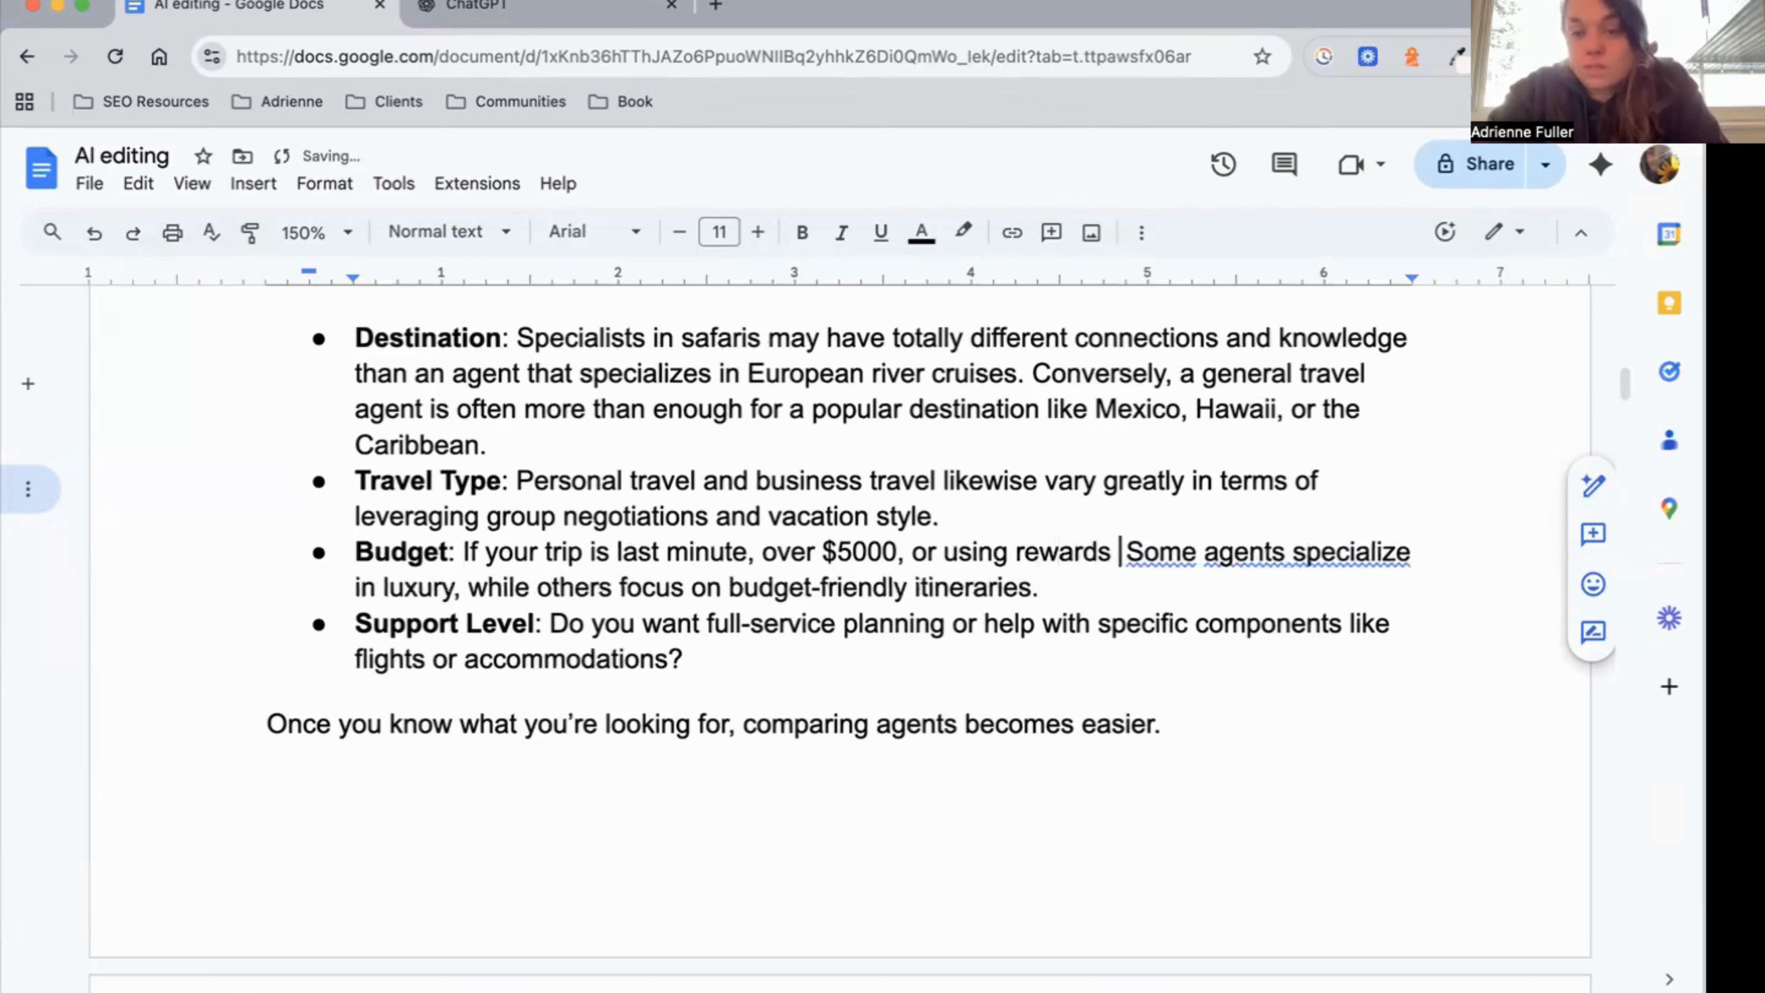
{"action": "type", "text": "you ma"}
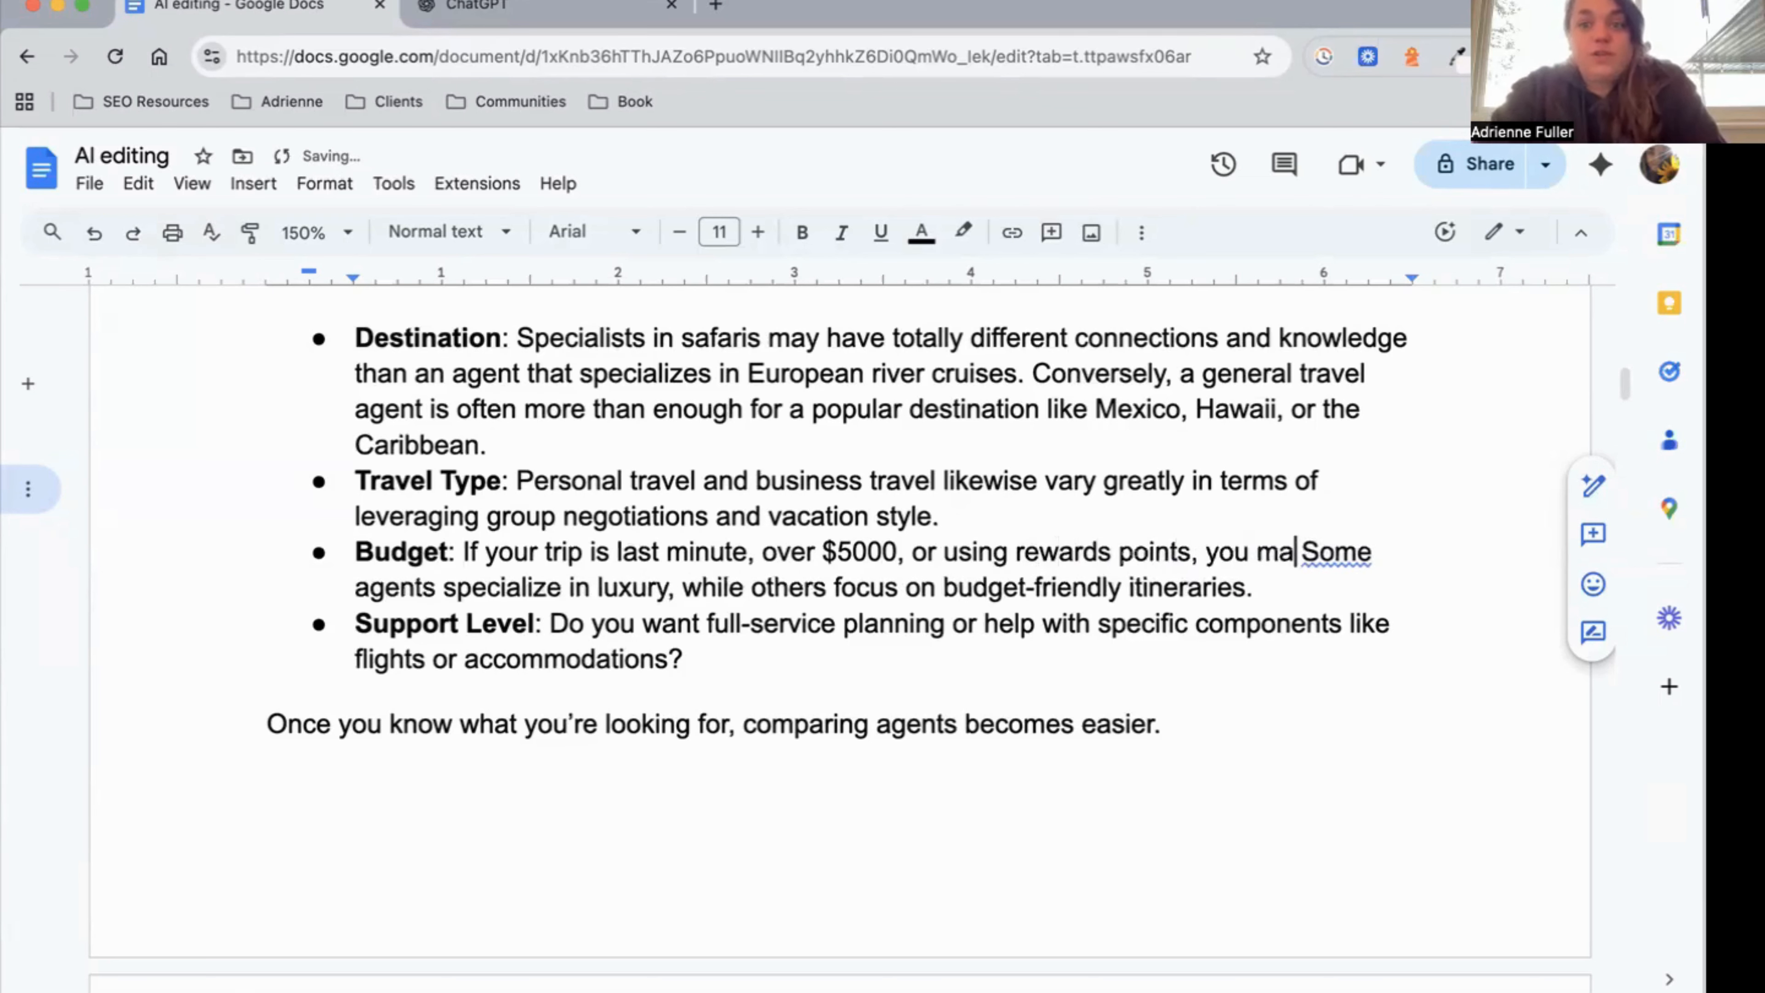
{"action": "type", "text": "y not need "}
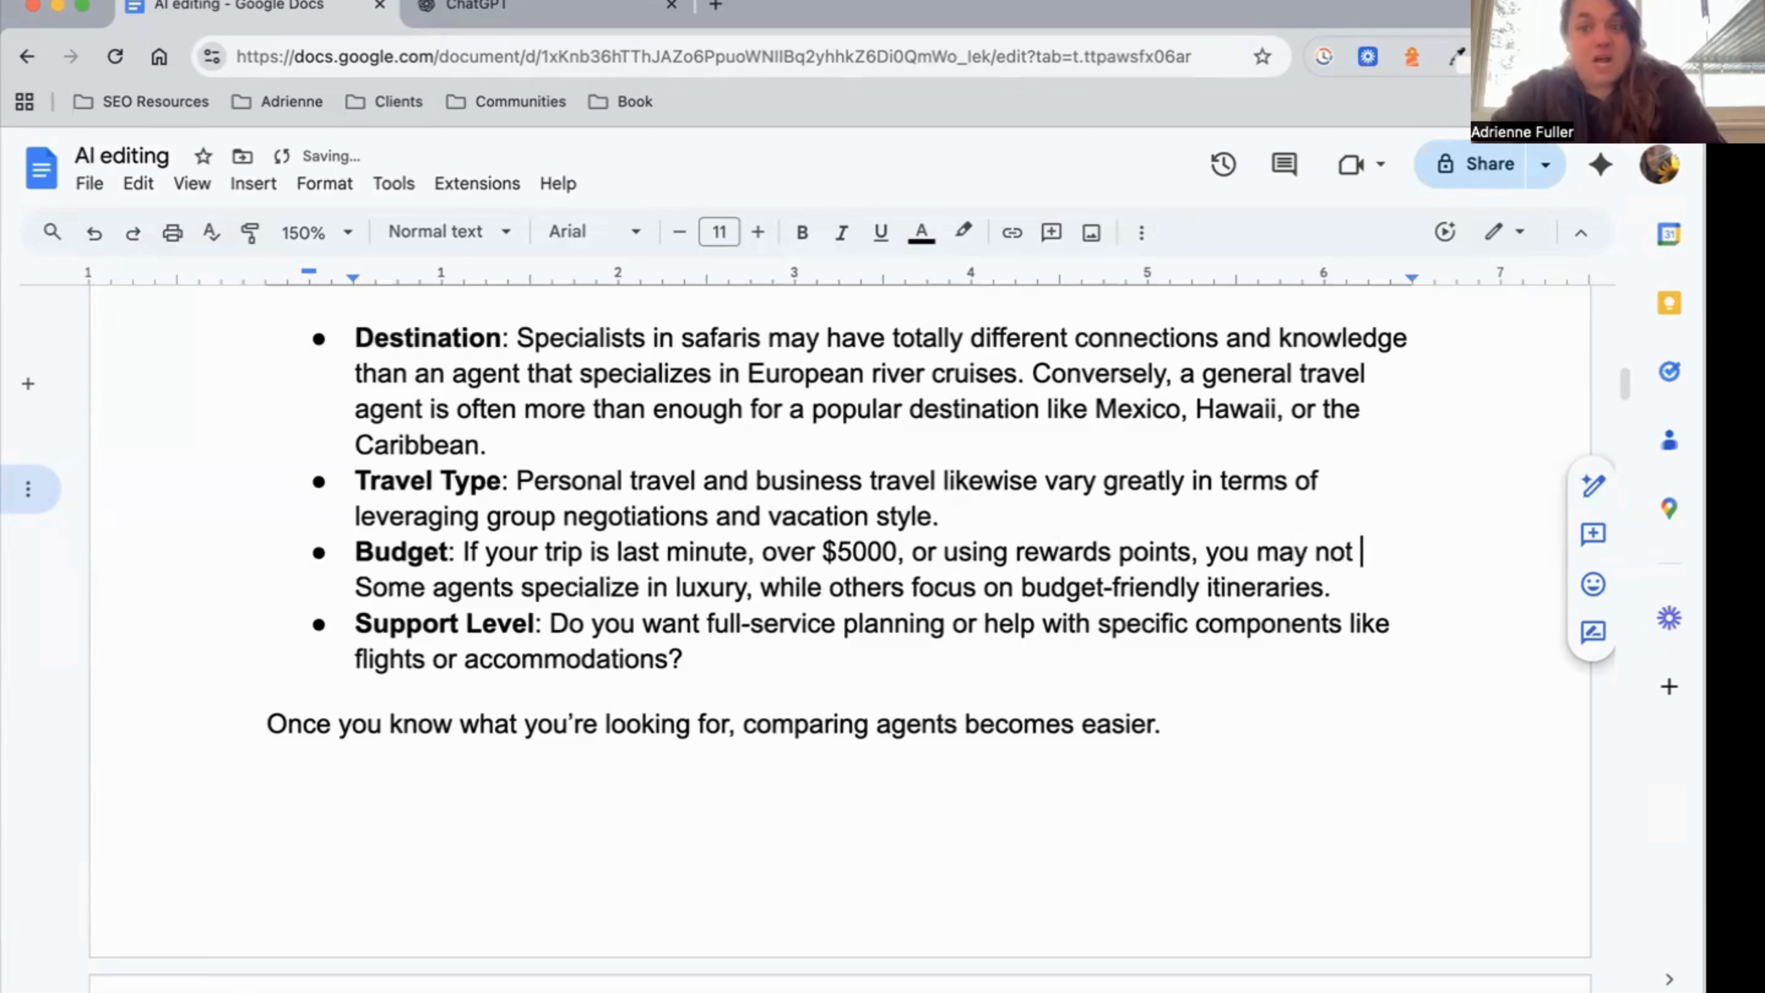
{"action": "type", "text": "a travel agent."}
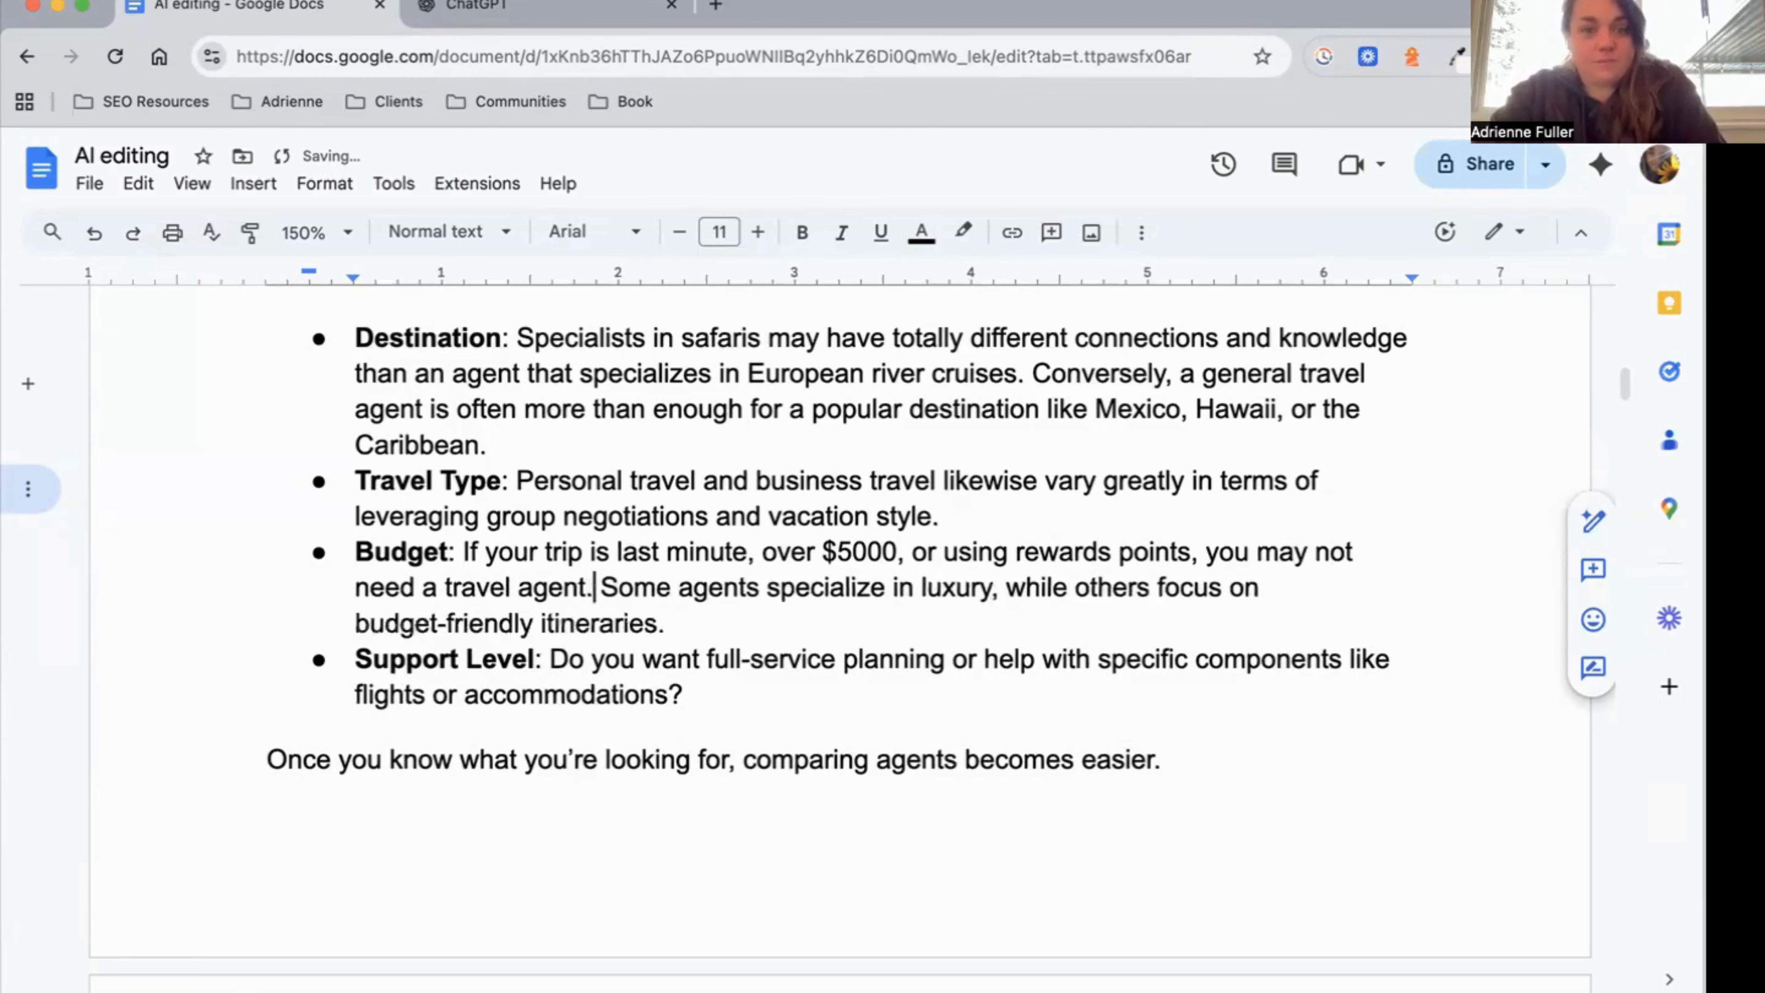
Delete the Budget bullet's original sentence about luxury and budget-friendly agents, and change "over" to "under" before $5000.
{"action": "key", "text": "shift+Down"}
{"action": "key", "text": "shift+Right"}
{"action": "key", "text": "shift+Right"}
{"action": "key", "text": "shift+Right"}
{"action": "key", "text": "shift+Right"}
{"action": "key", "text": "shift+Right"}
{"action": "key", "text": "shift+Right"}
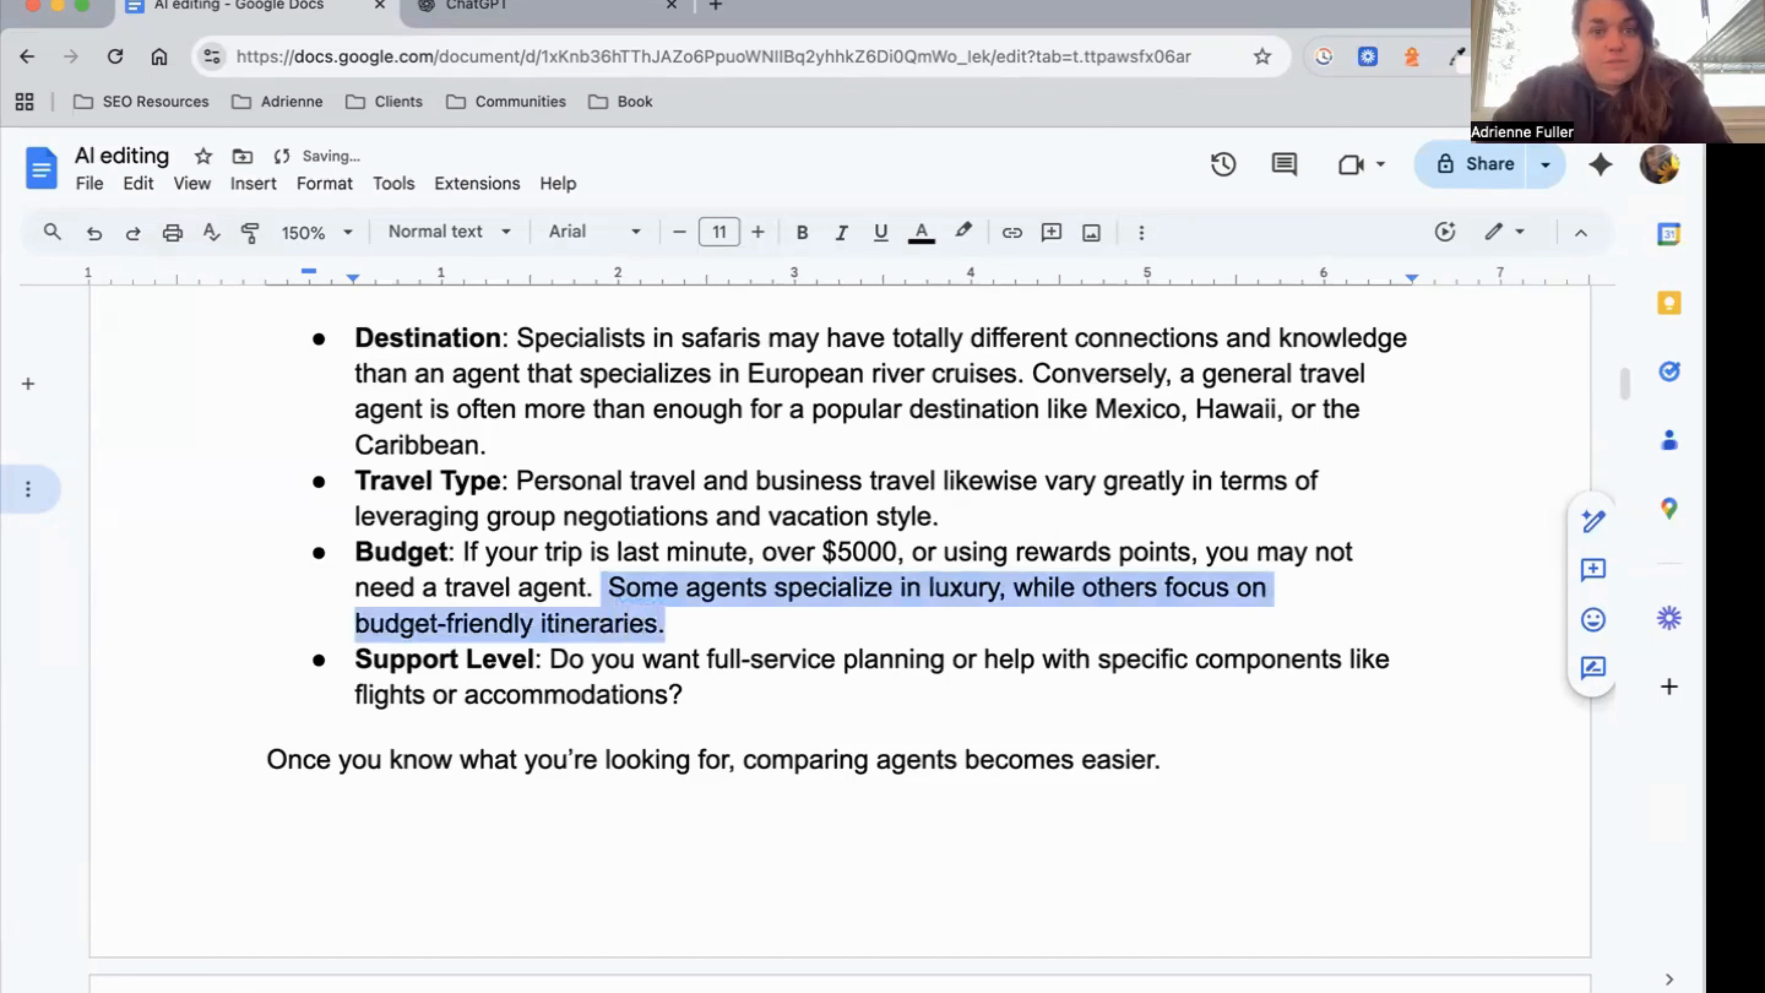
{"action": "key", "text": "BackSpace"}
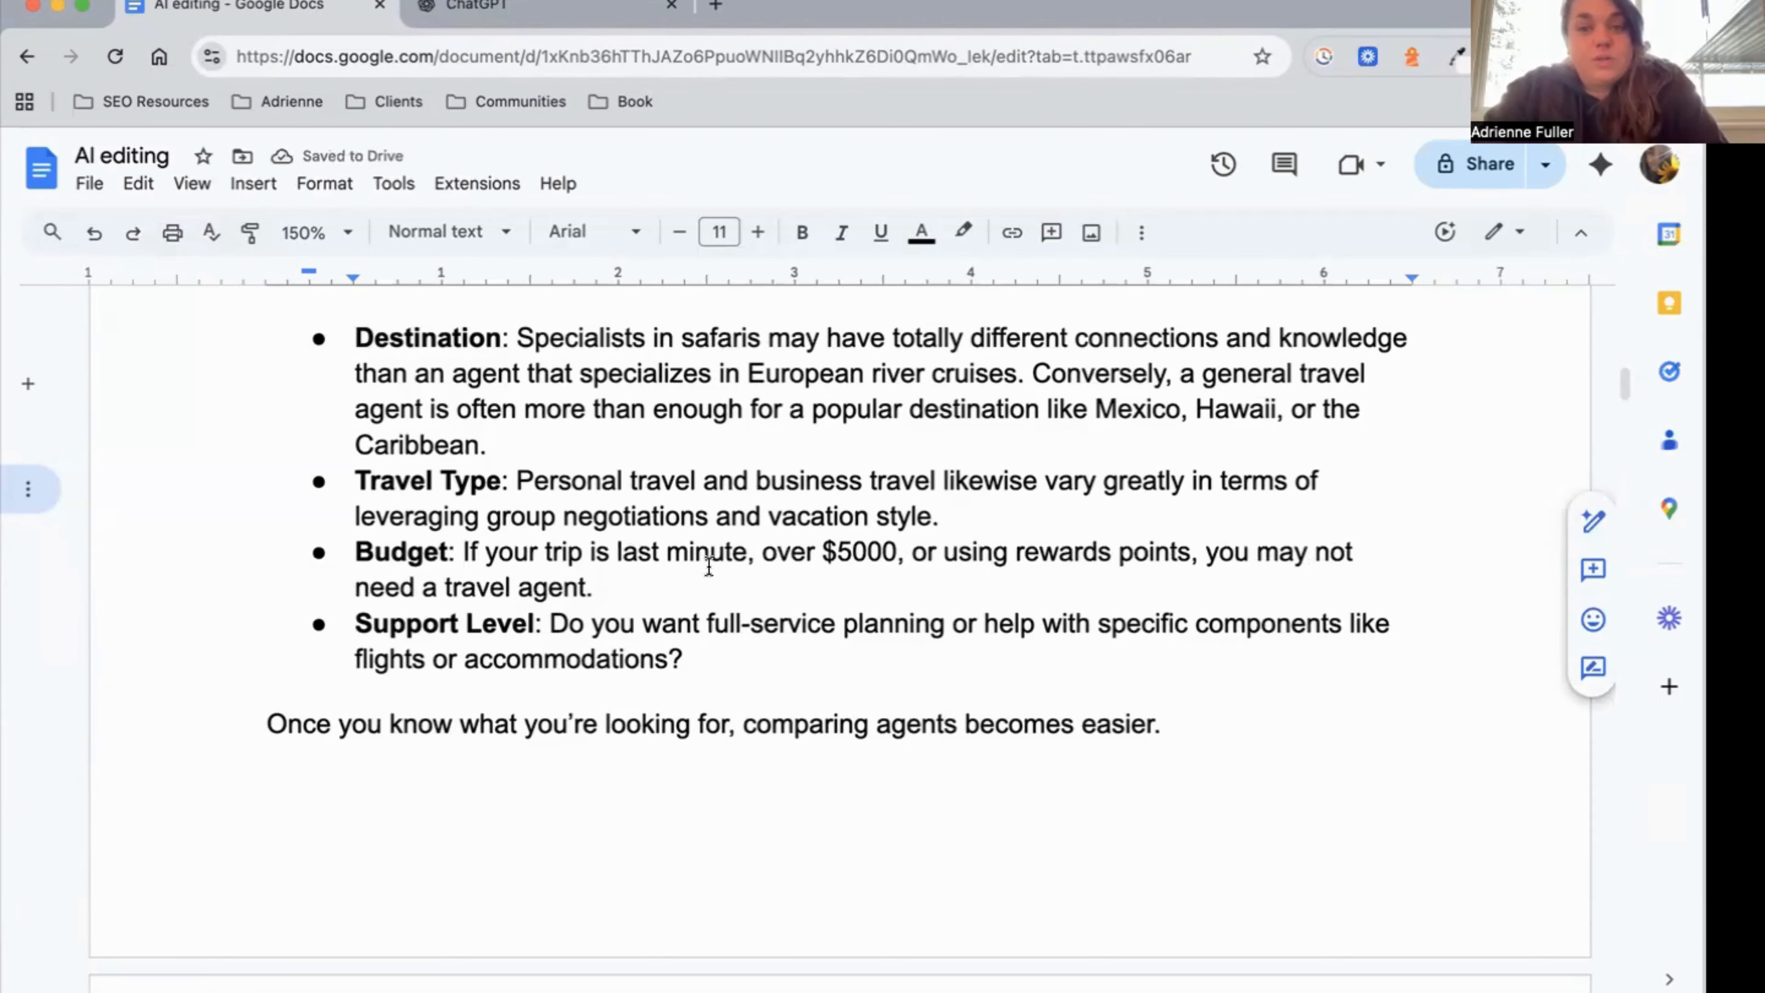
{"action": "double_click", "coordinate": [792, 552]}
{"action": "type", "text": "under"}
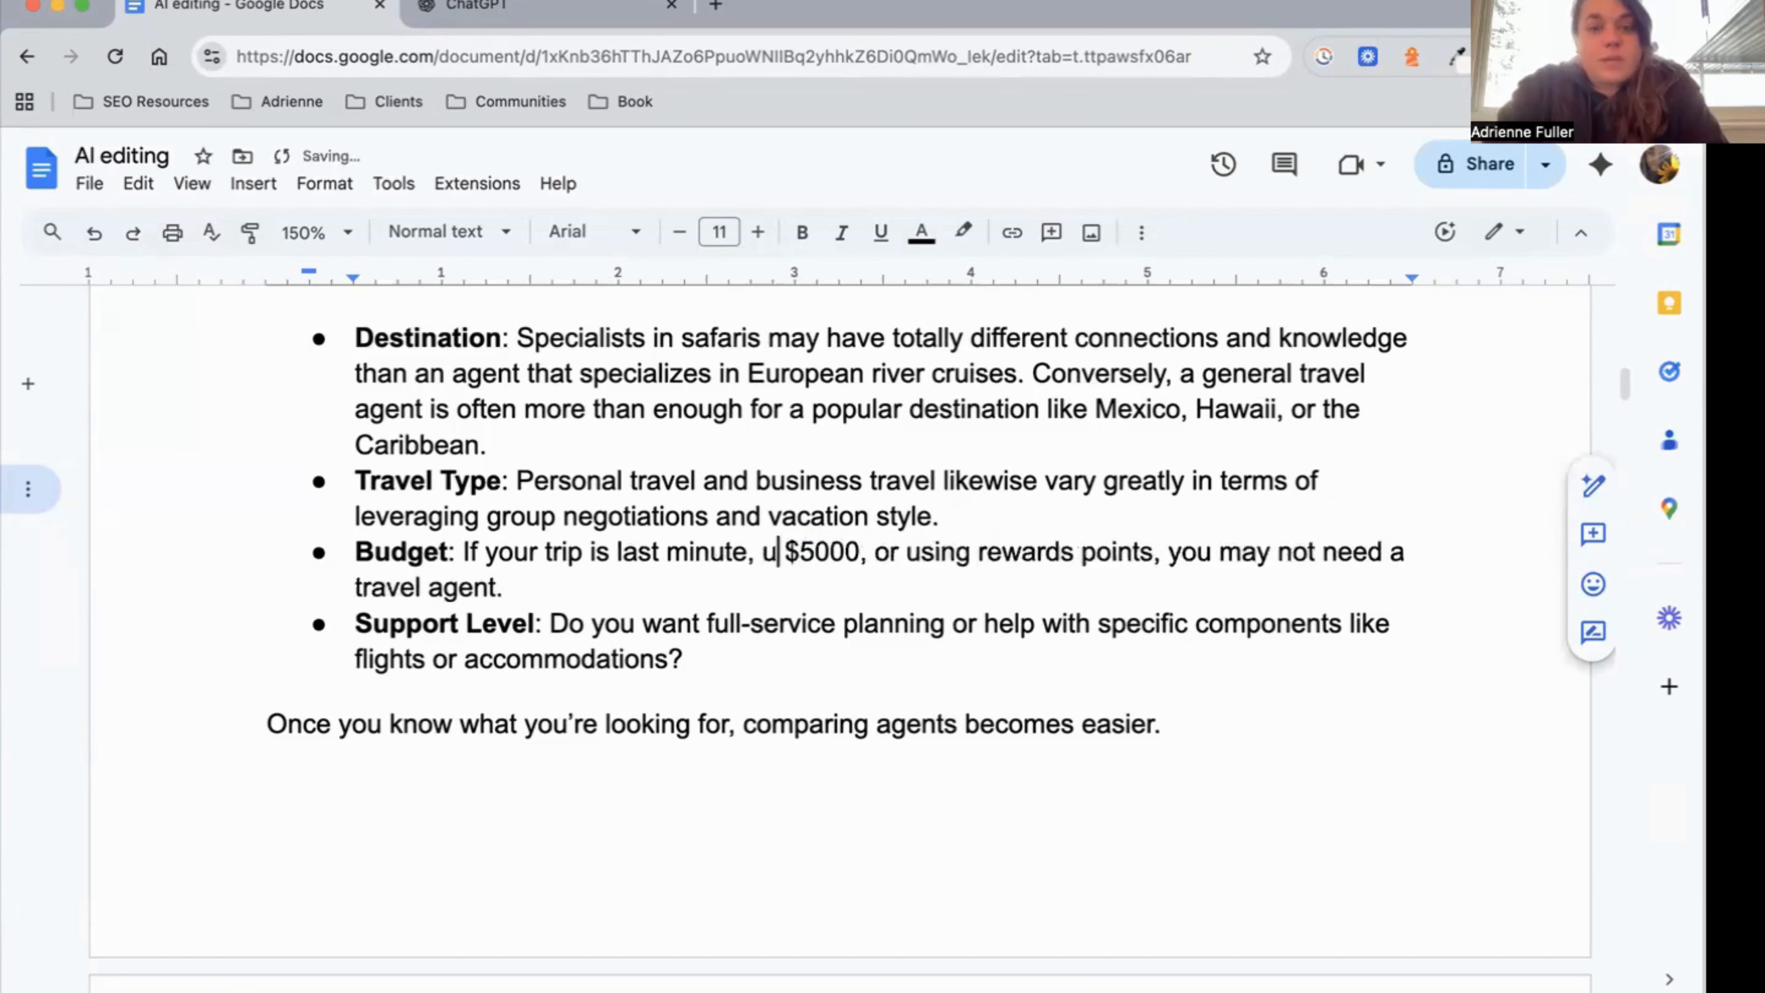
Extend the end of the Budget bullet's sentence with "or find that their services are worth it cost-wise.".
{"action": "left_click", "coordinate": [686, 577]}
{"action": "scroll", "coordinate": [686, 575], "scroll_direction": "down", "scroll_amount": 1}
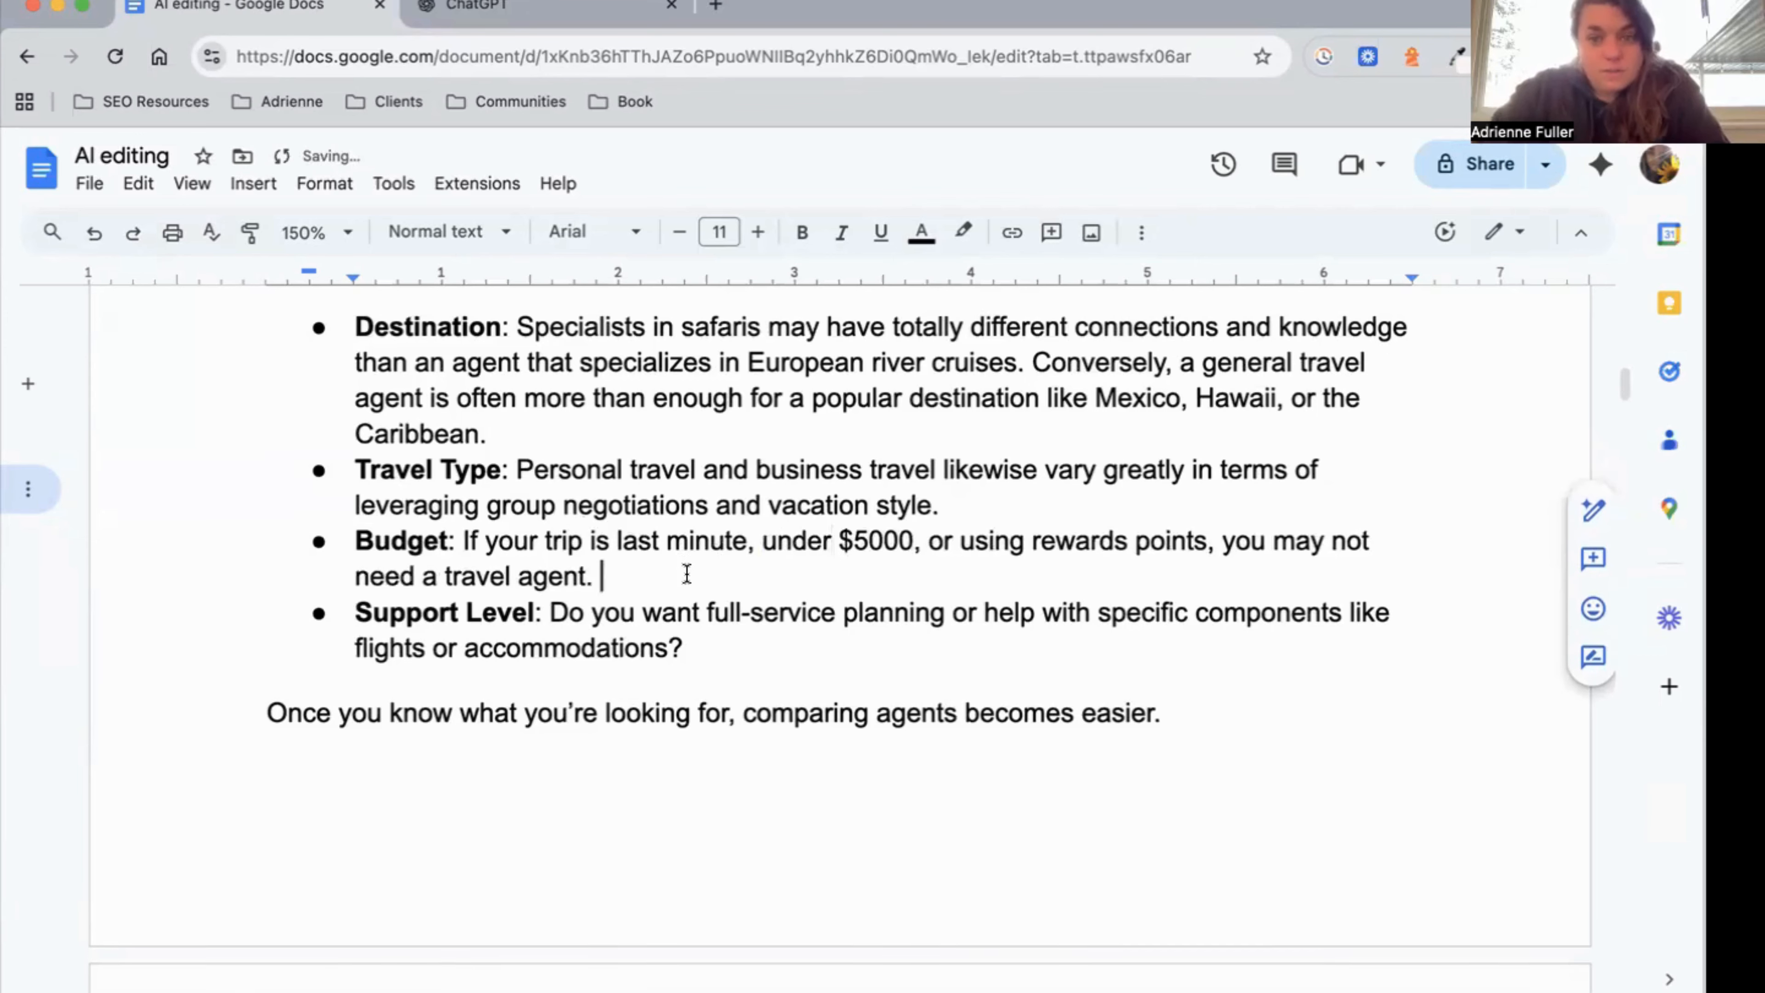
{"action": "scroll", "coordinate": [687, 574], "scroll_direction": "up", "scroll_amount": 1}
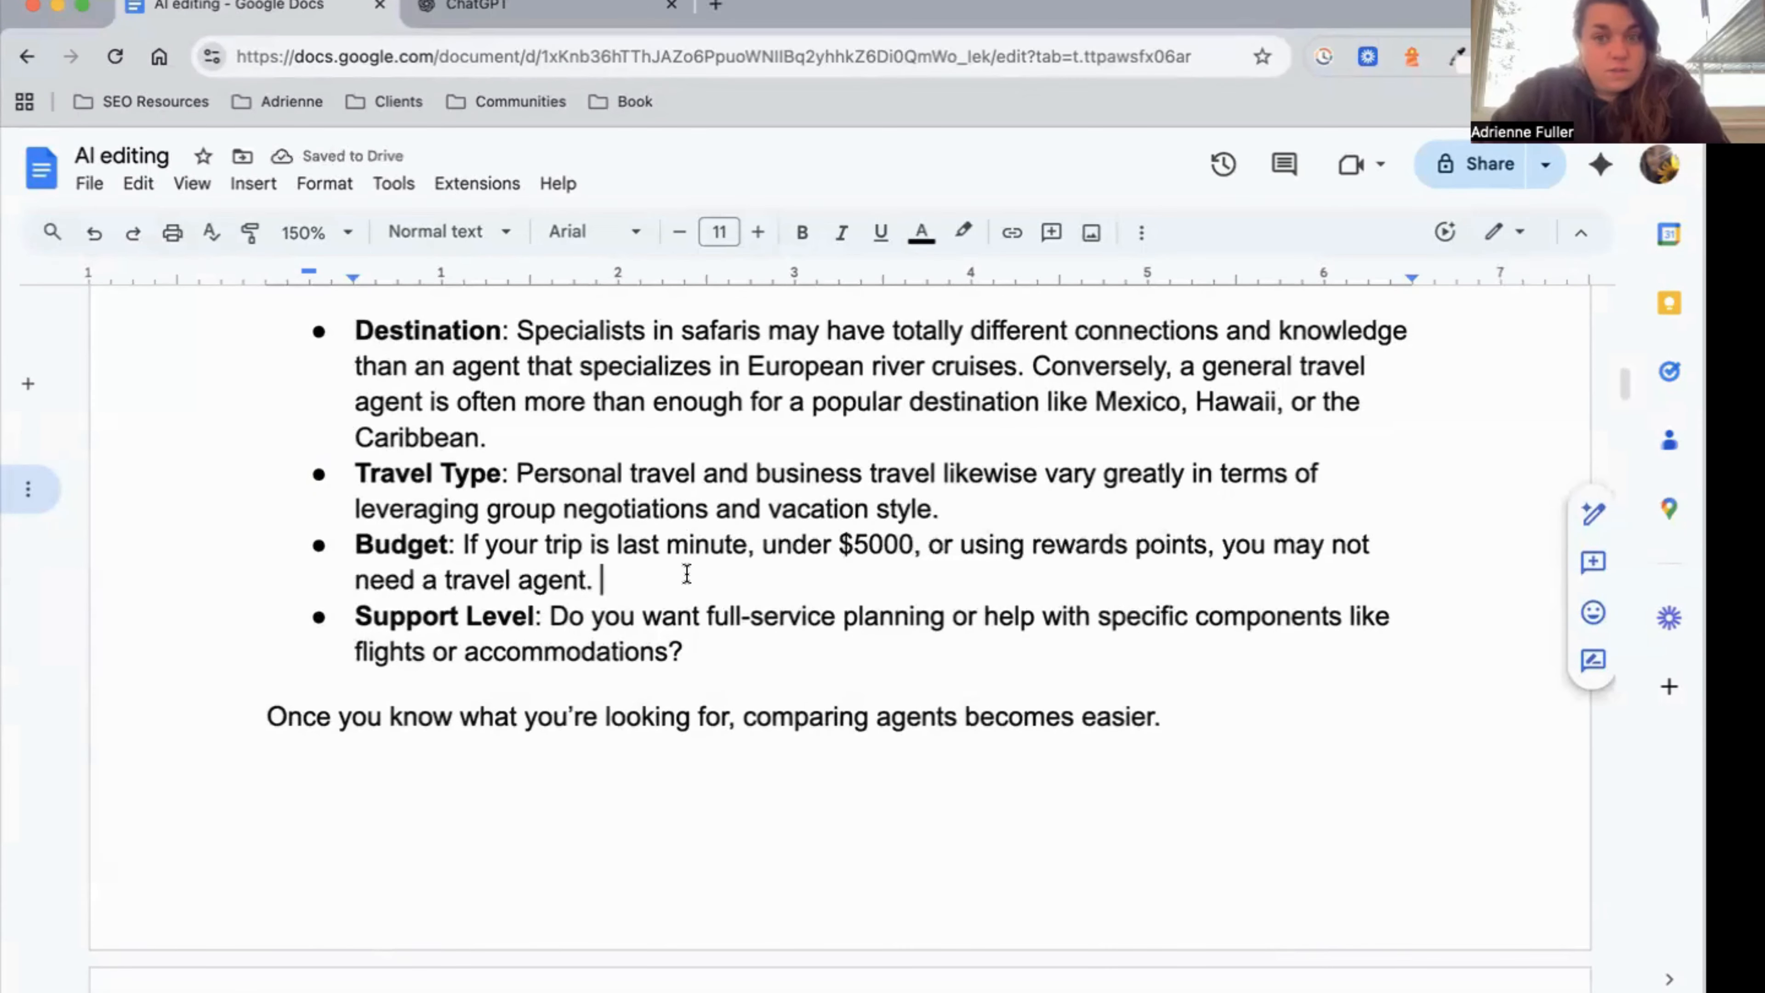
{"action": "key", "text": "BackSpace"}
{"action": "key", "text": "BackSpace"}
{"action": "type", "text": "or "}
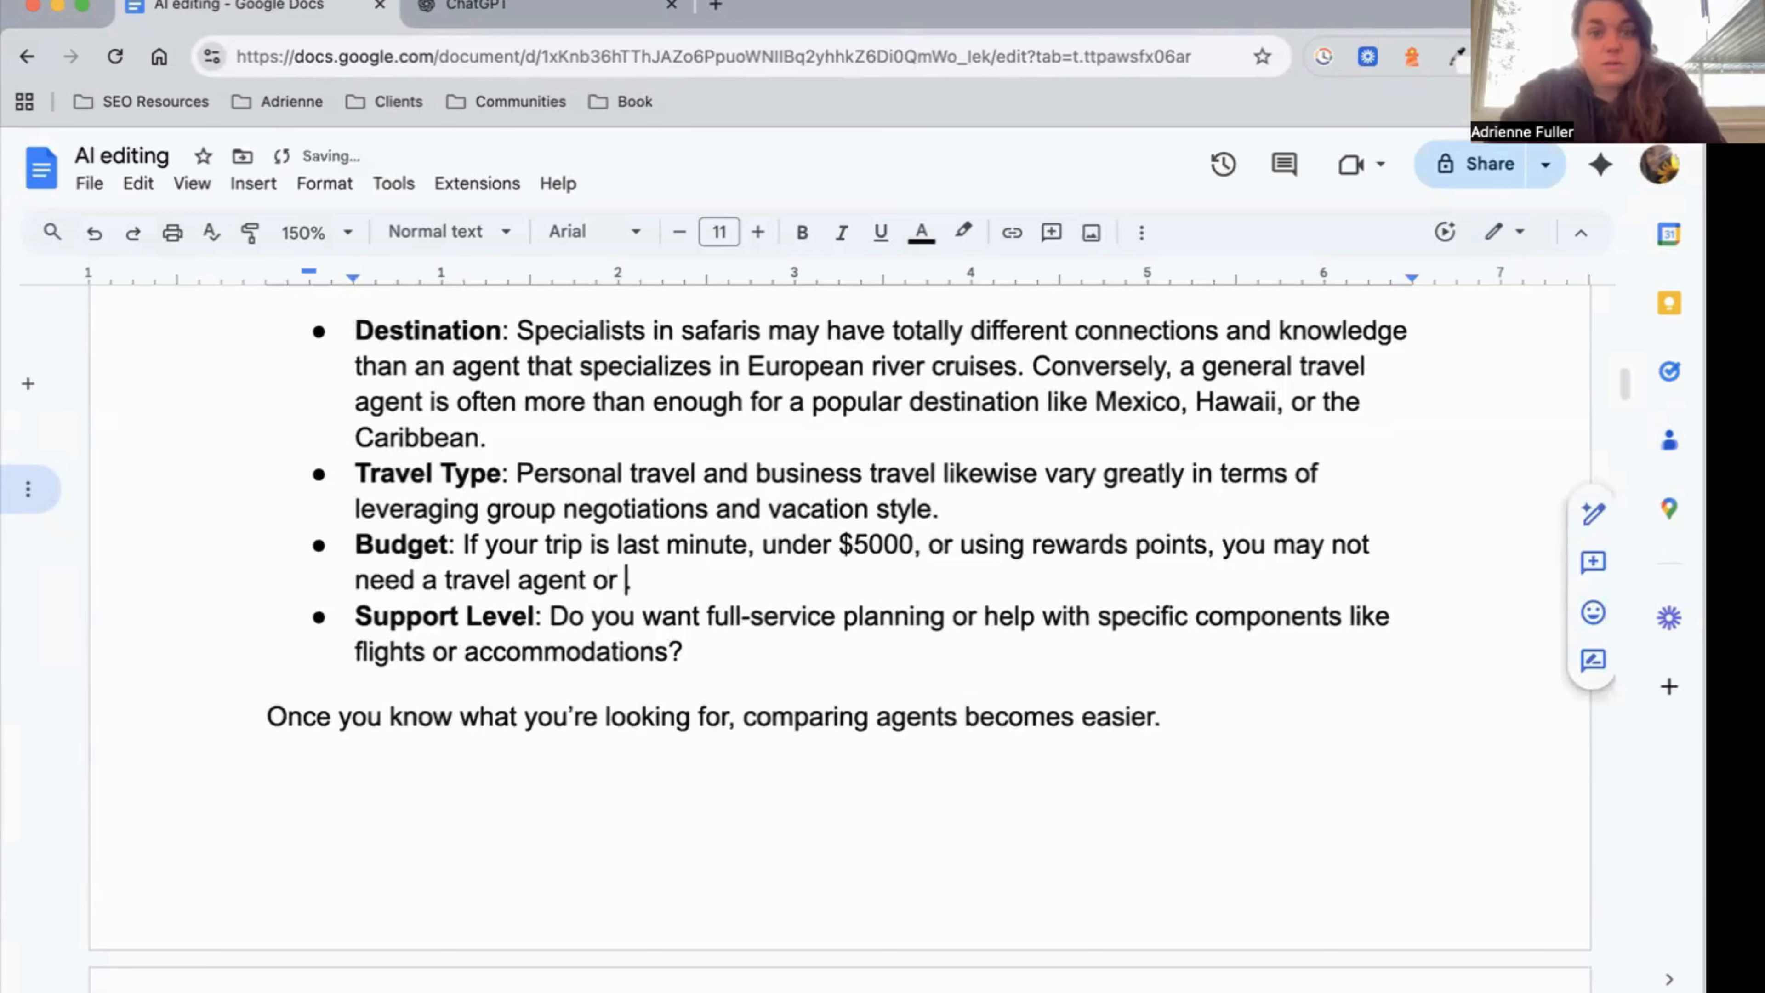
{"action": "type", "text": "find that their services are"}
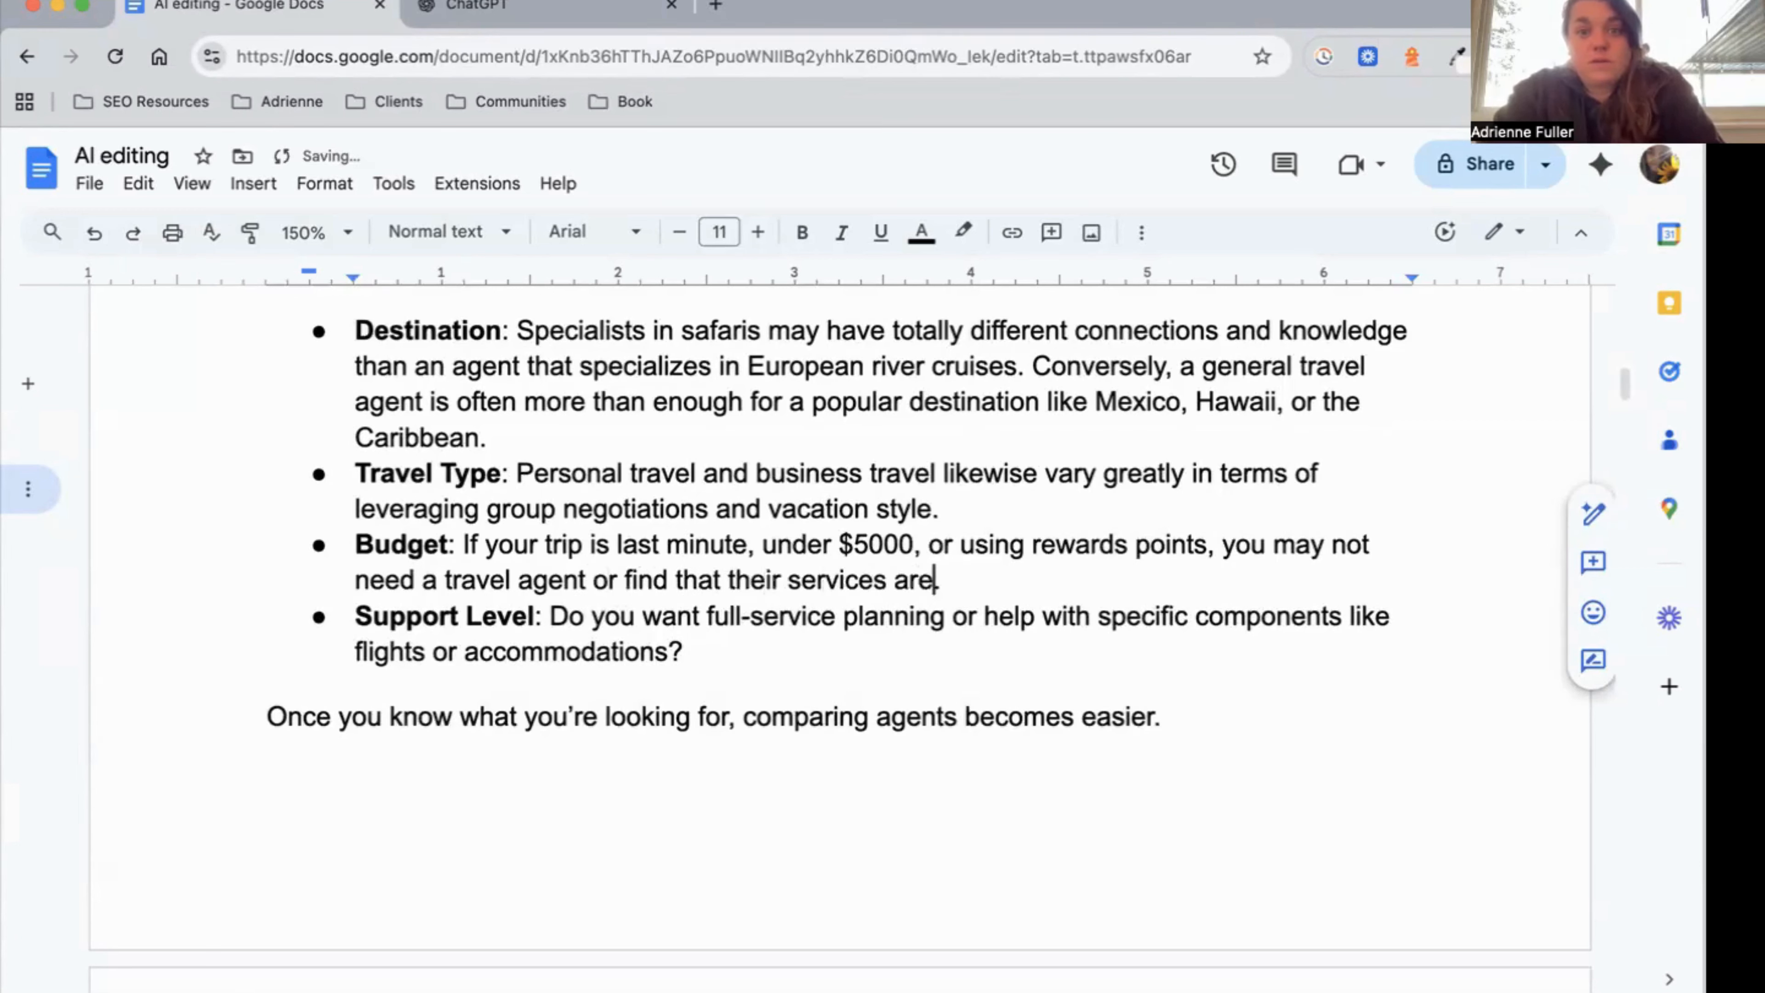
{"action": "type", "text": " worth it cost-wise."}
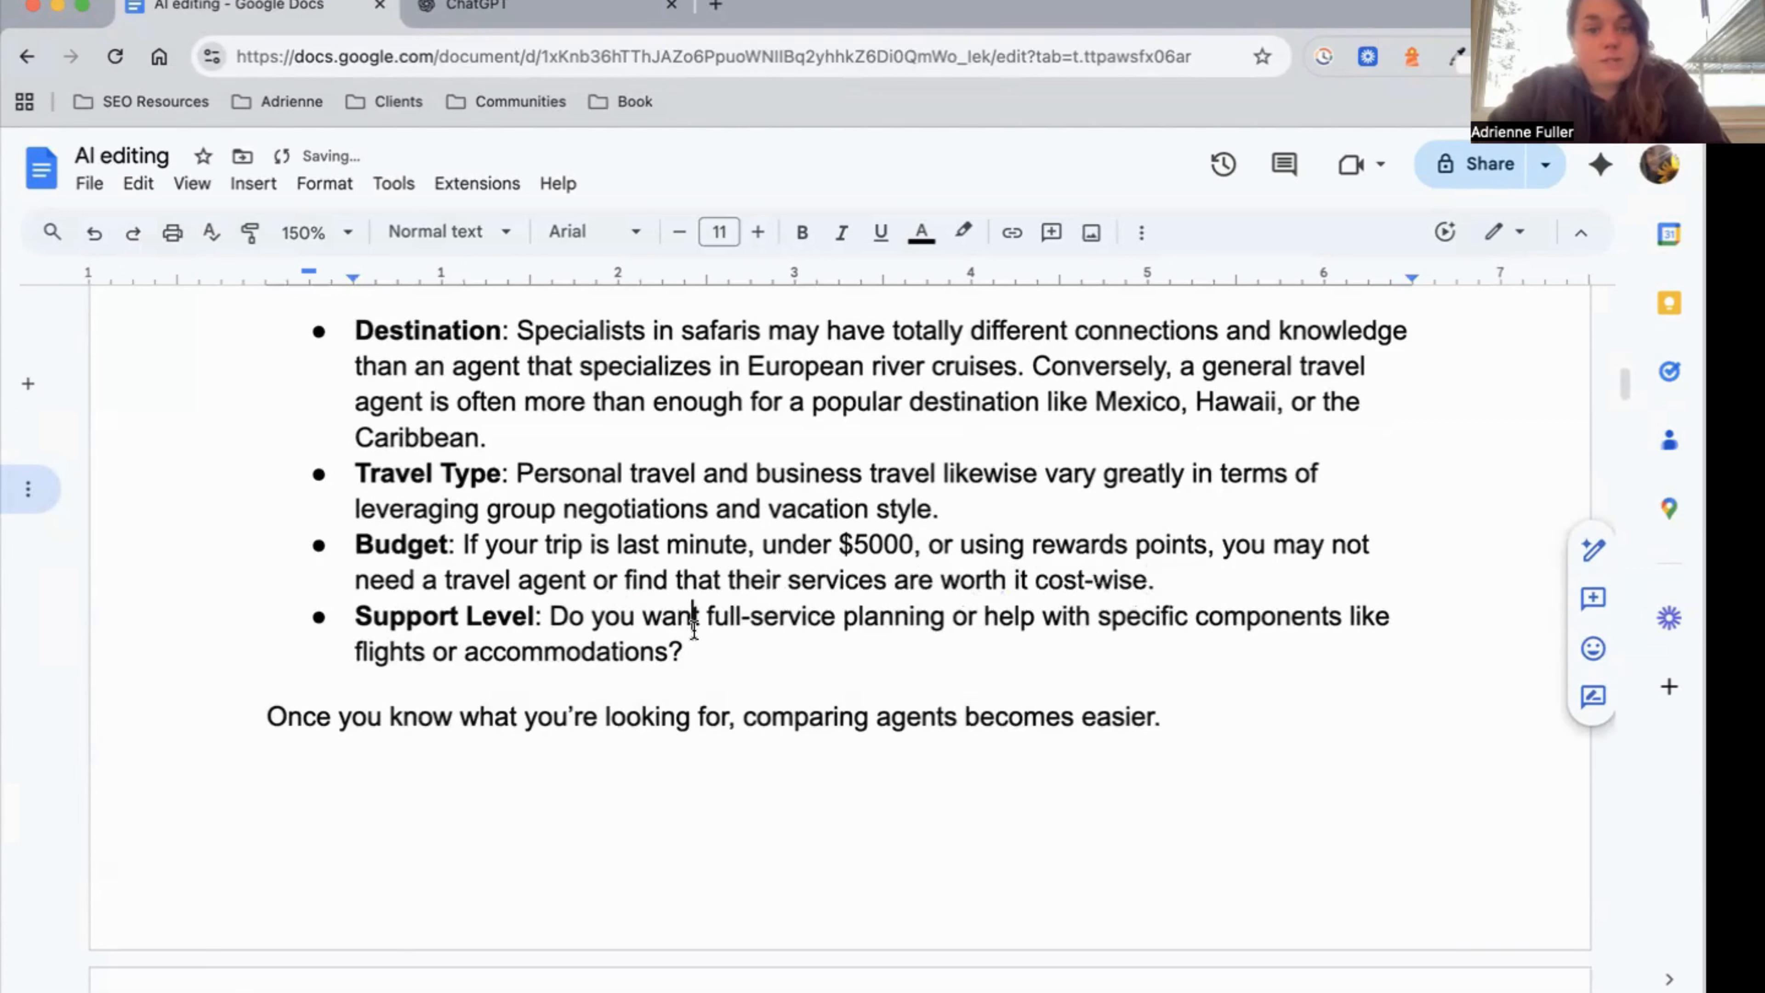
Review the rewritten Budget bullet and the Support Level bullet's question about full-service planning or specific components.
{"action": "left_click", "coordinate": [714, 650]}
{"action": "triple_click", "coordinate": [719, 586]}
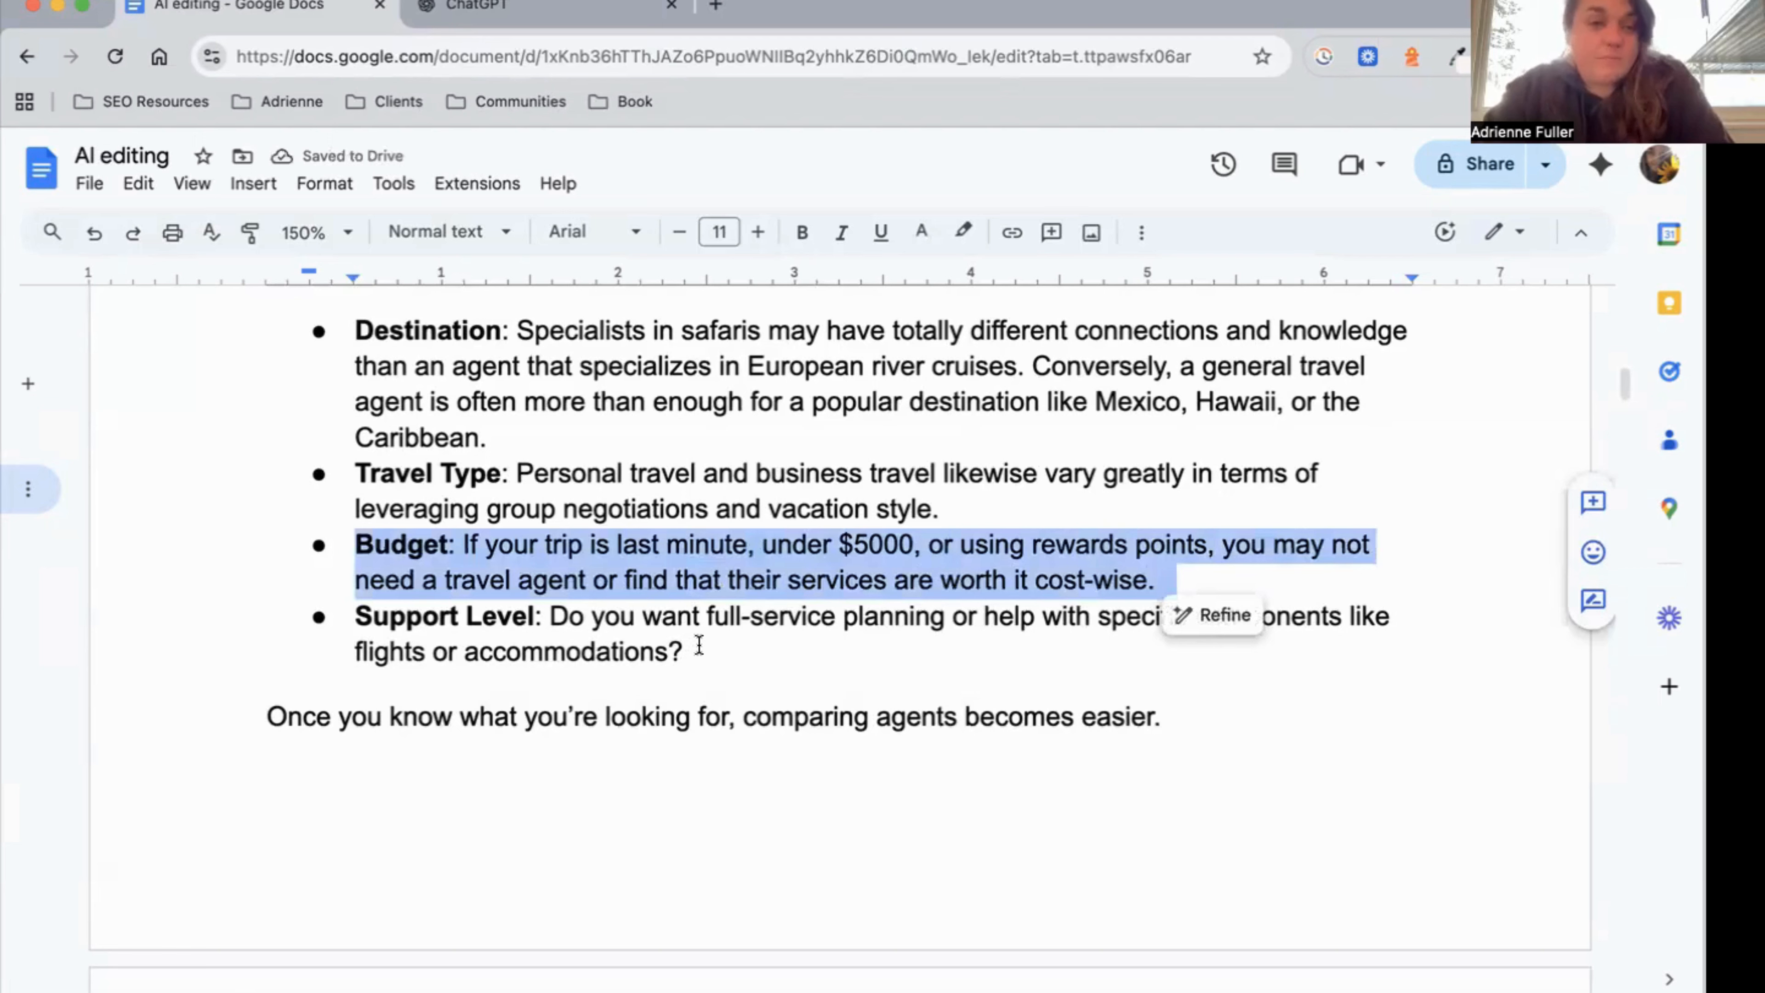
{"action": "left_click", "coordinate": [849, 544]}
{"action": "left_click", "coordinate": [767, 654]}
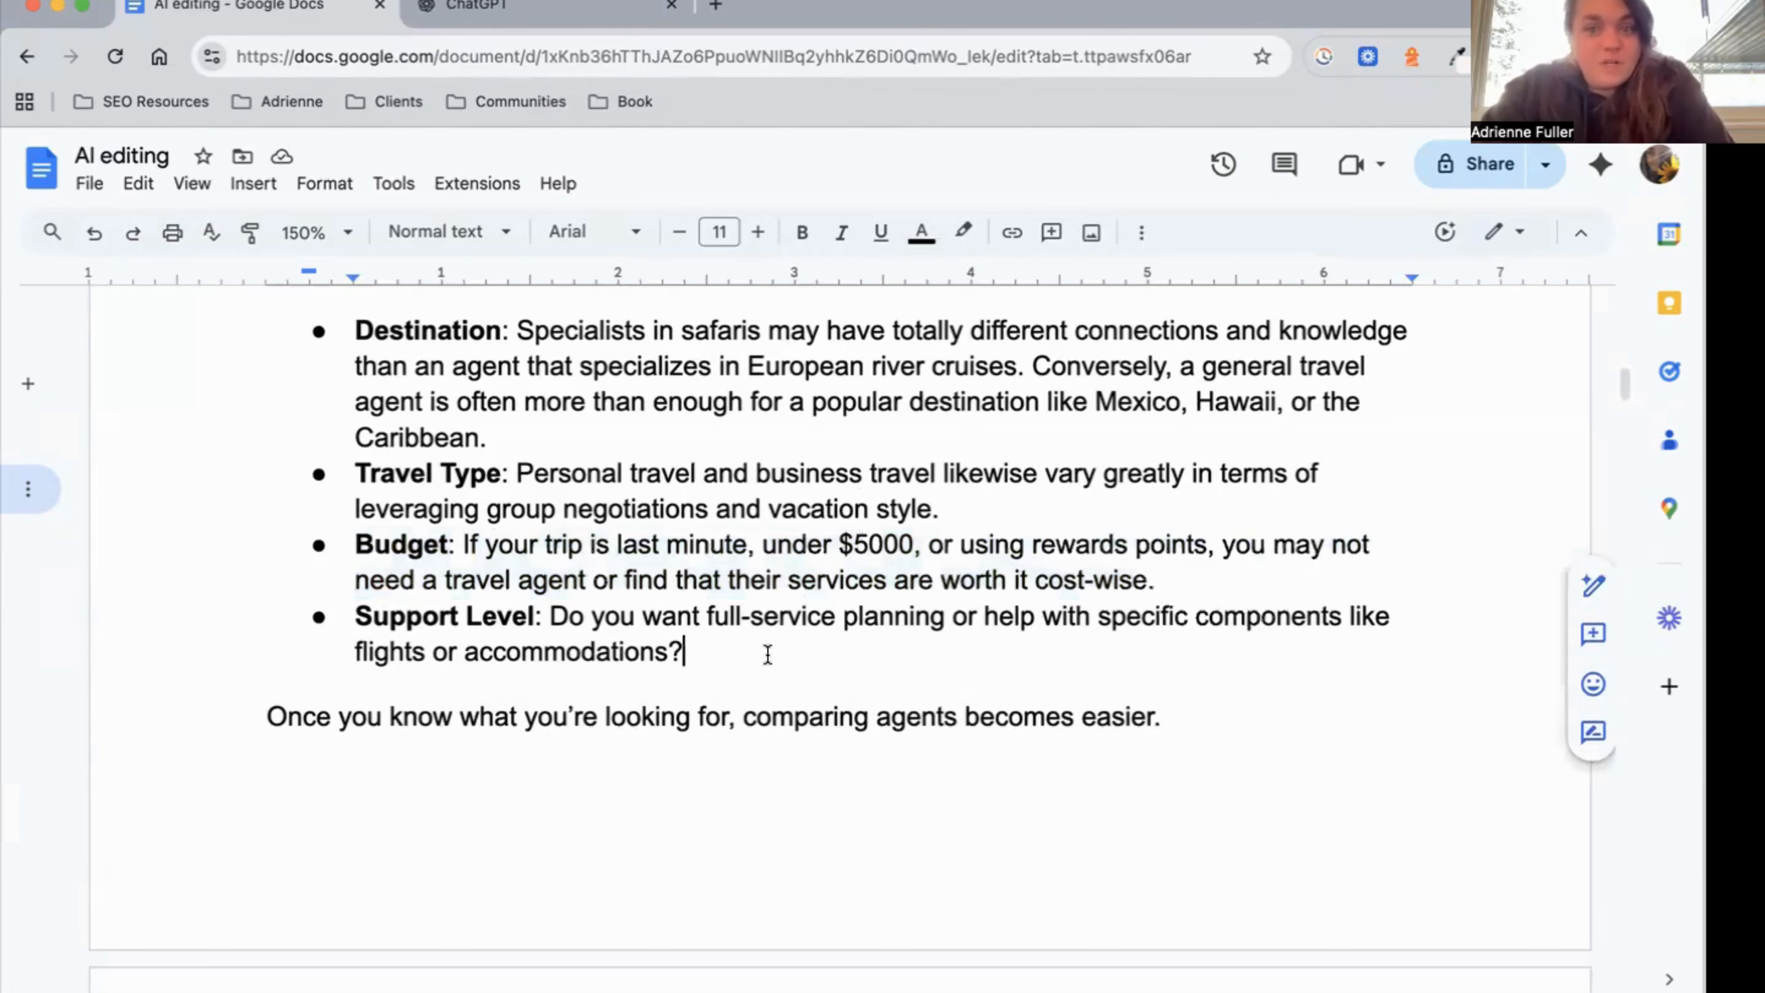
{"action": "scroll", "coordinate": [768, 654], "scroll_direction": "down", "scroll_amount": 2}
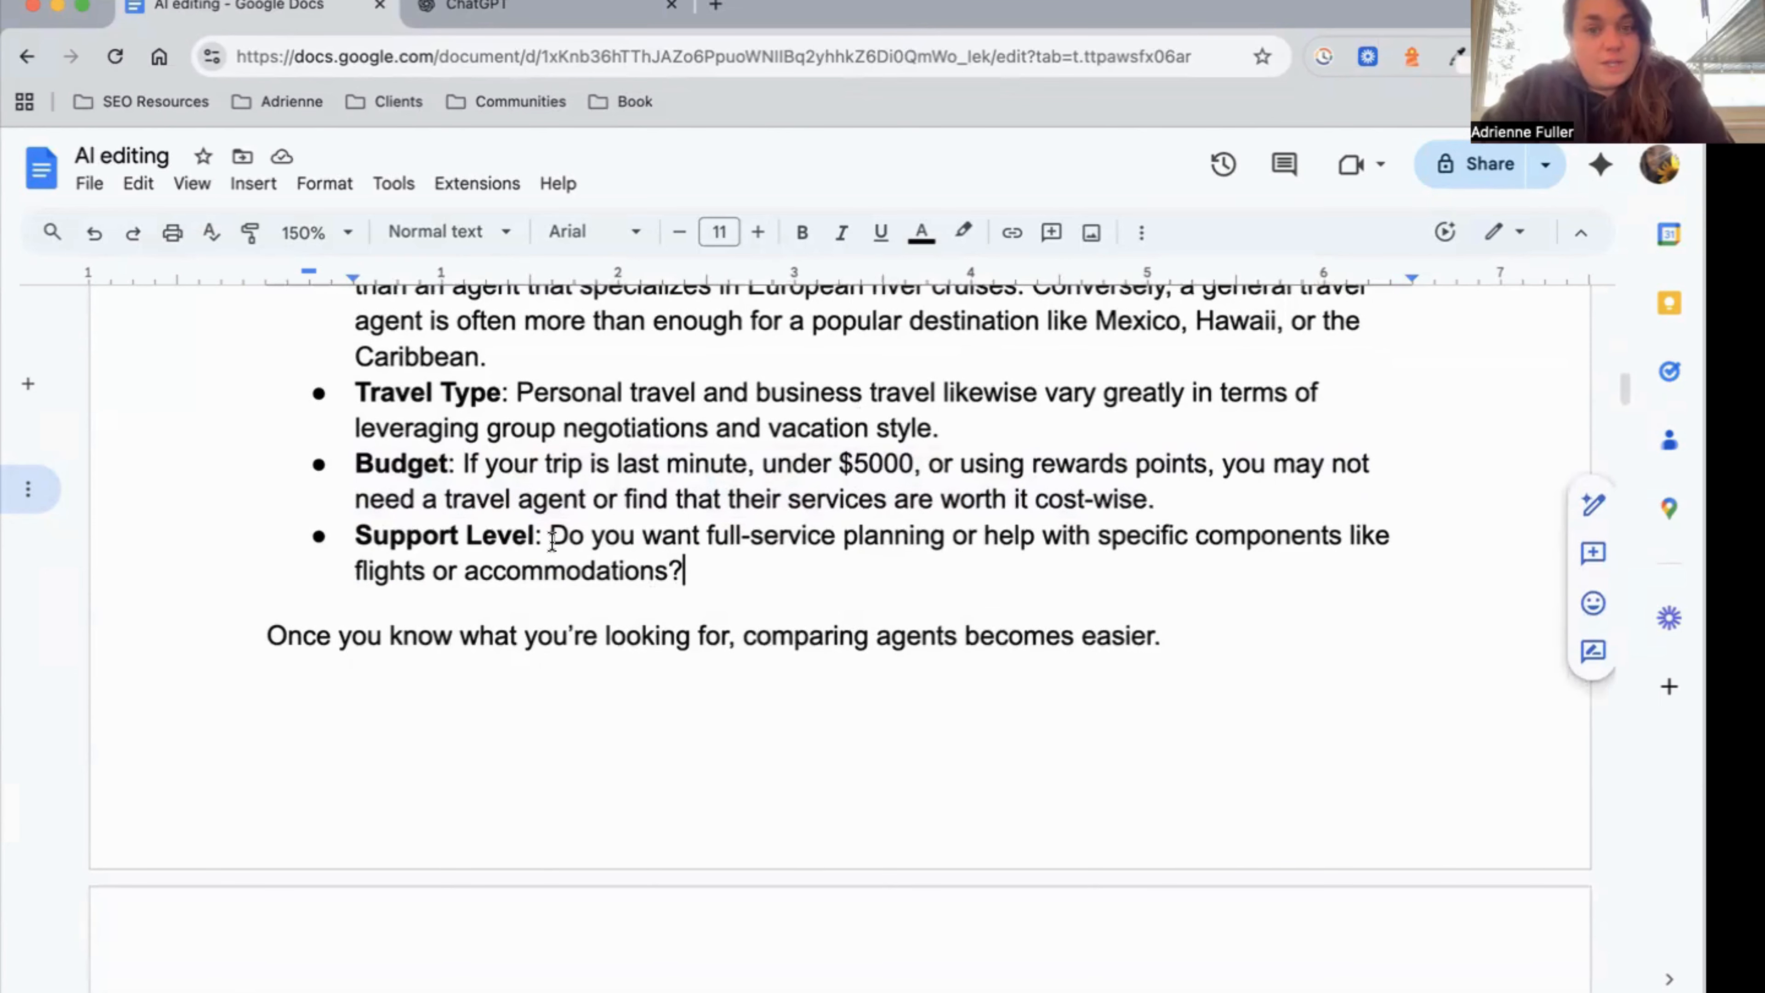
{"action": "left_click_drag", "start_coordinate": [552, 541], "coordinate": [687, 560]}
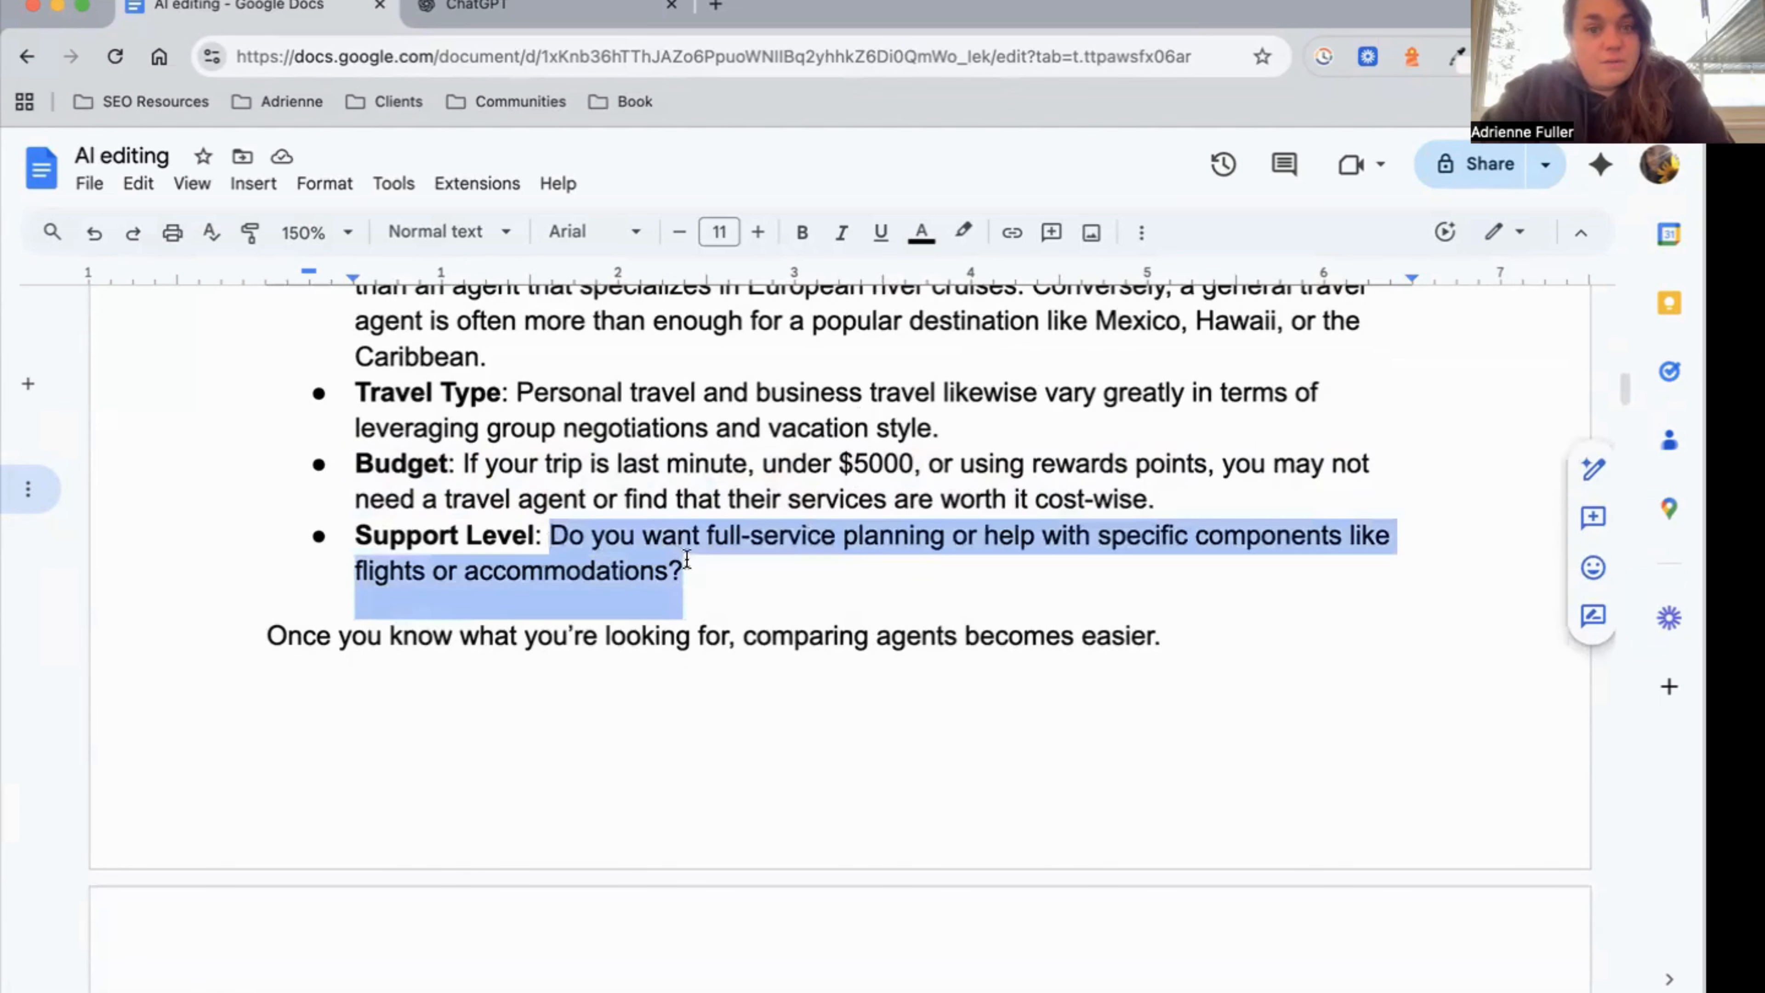
Add "Full-service planning acts like a vacation concierge," after the question in the Support Level bullet.
{"action": "left_click", "coordinate": [726, 586]}
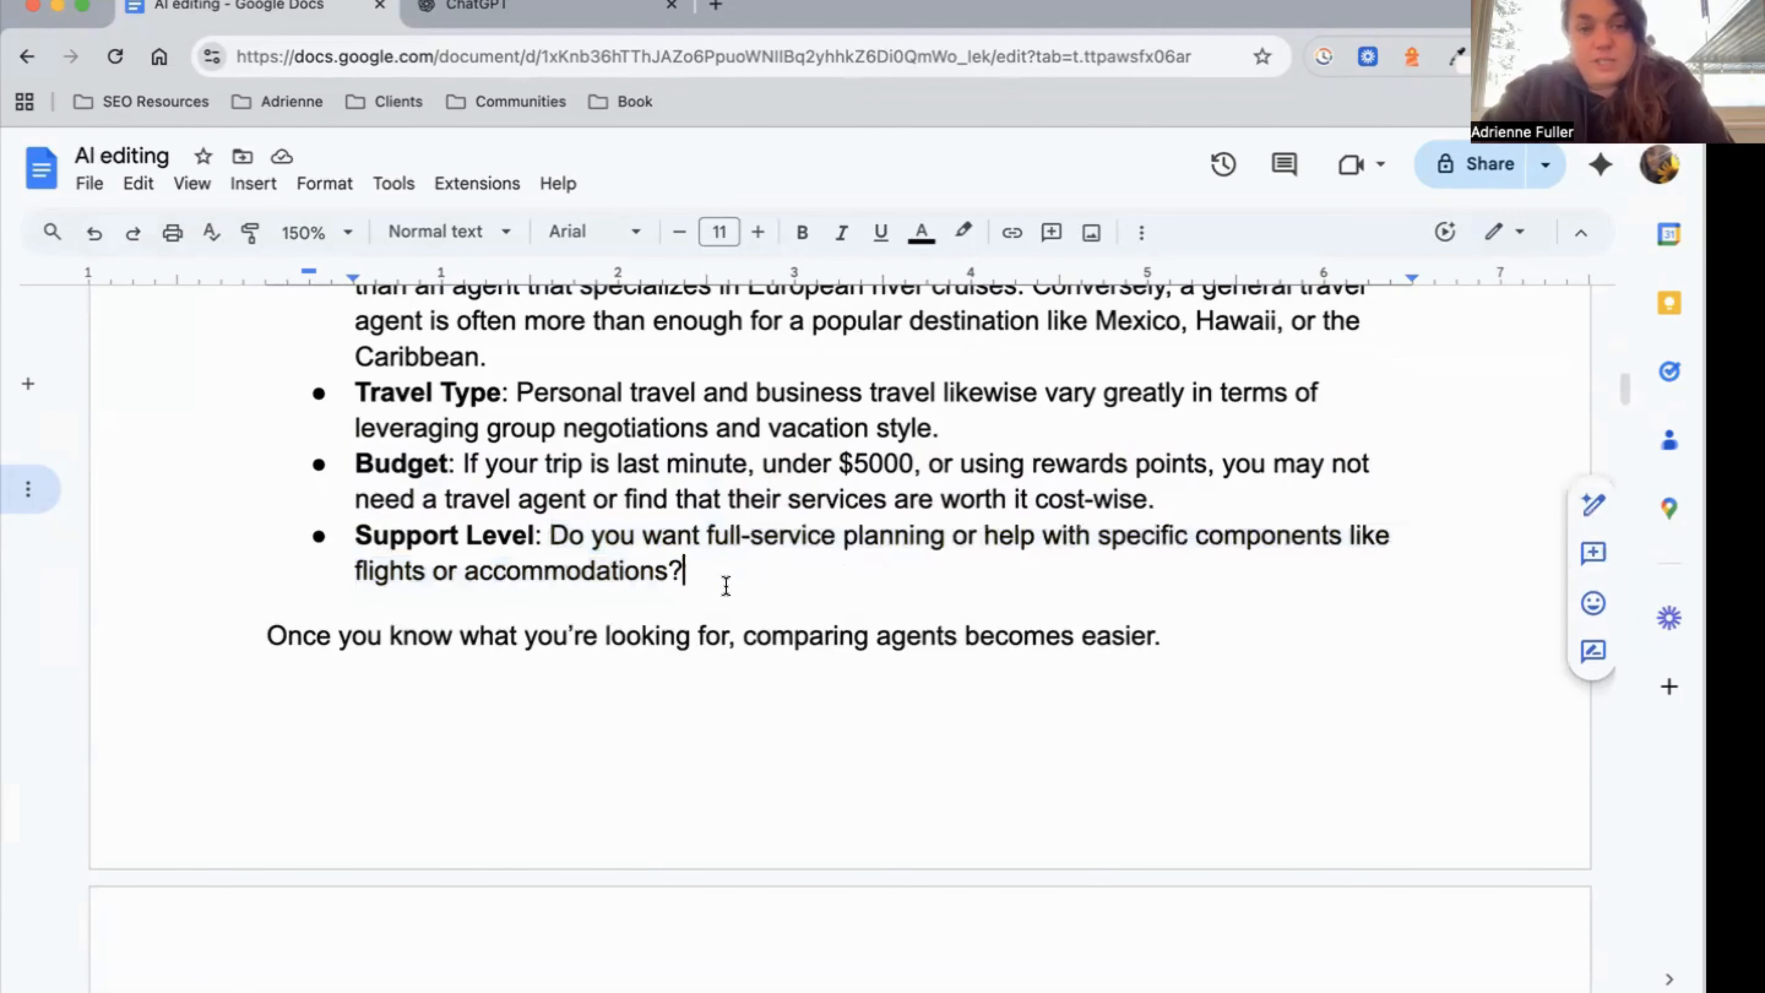
{"action": "scroll", "coordinate": [840, 620], "scroll_direction": "up", "scroll_amount": 1}
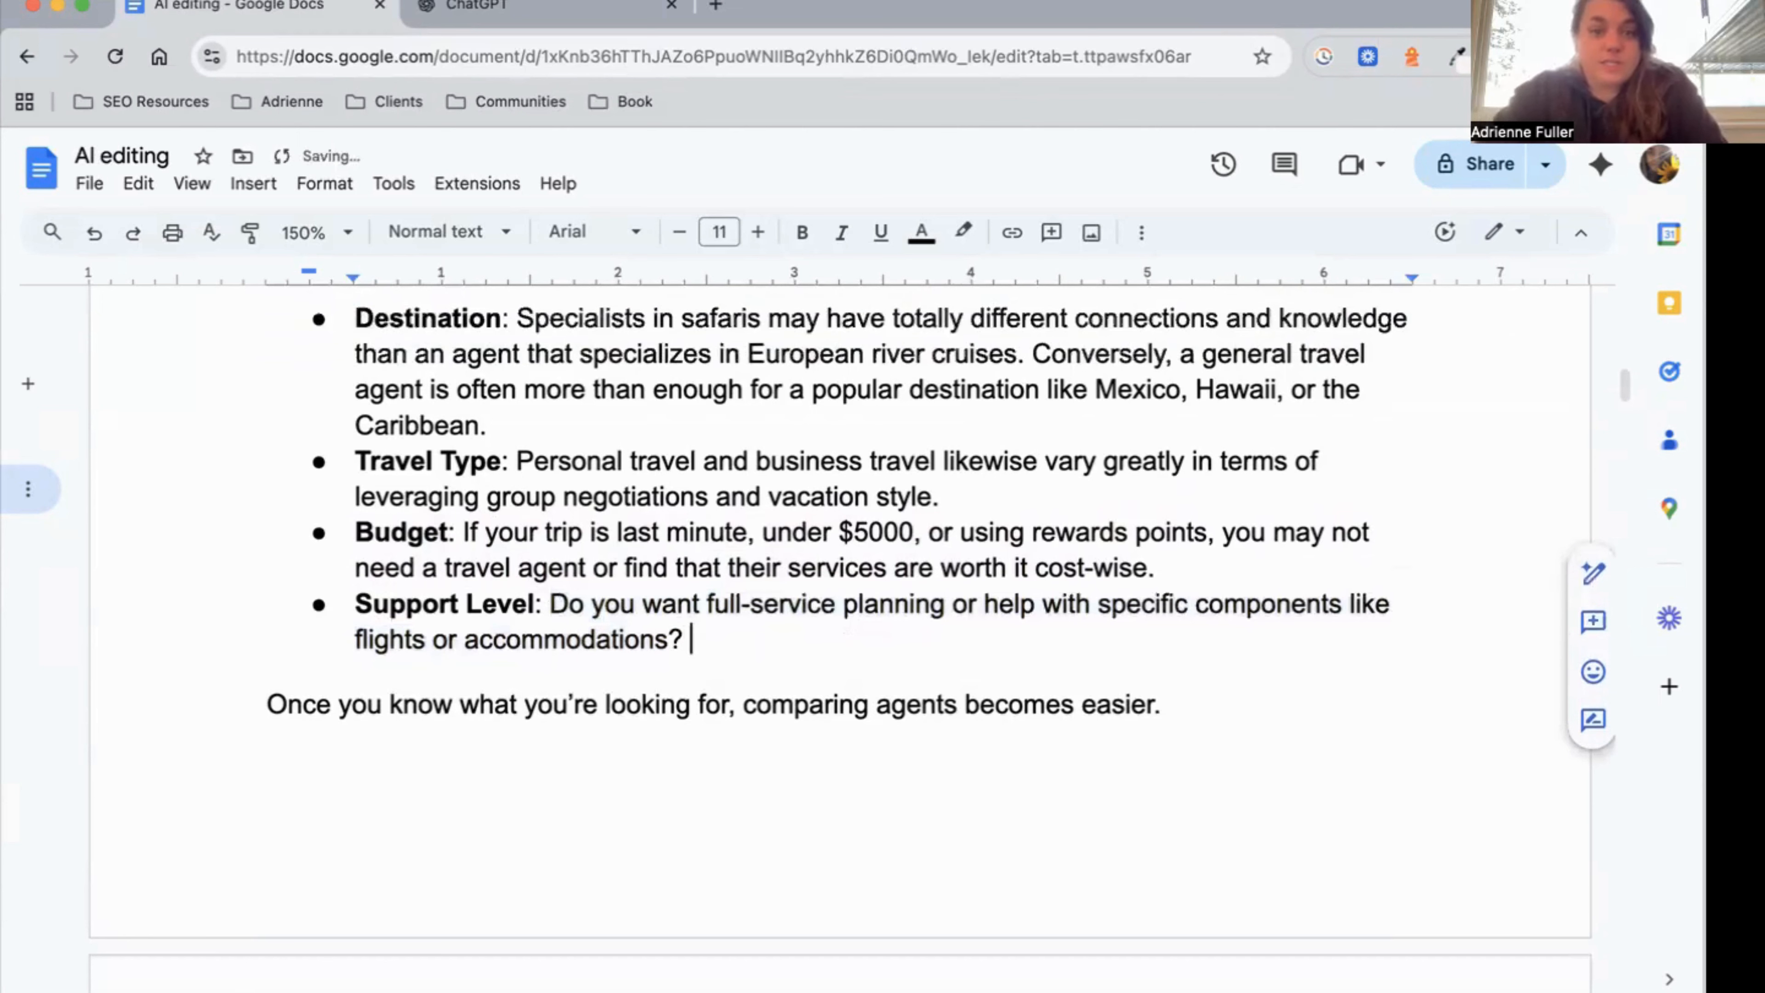
{"action": "type", "text": "Full se"}
{"action": "key", "text": "BackSpace"}
{"action": "key", "text": "BackSpace"}
{"action": "key", "text": "BackSpace"}
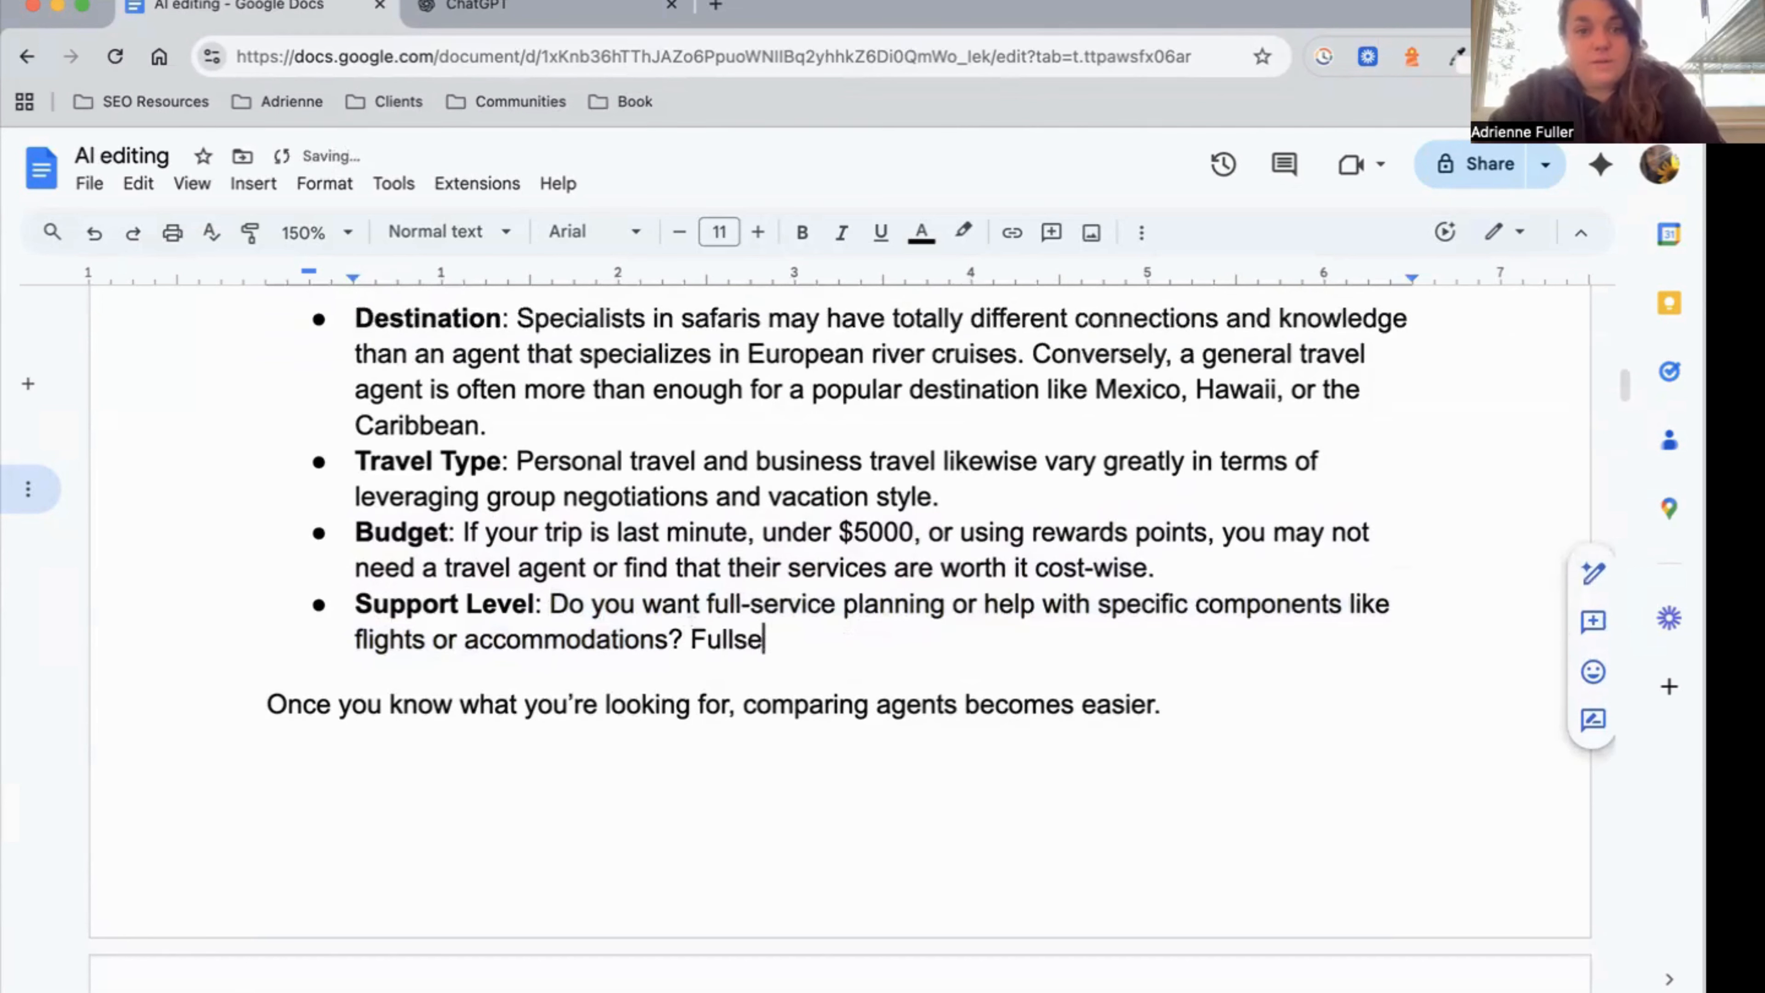
{"action": "type", "text": "-service planning "}
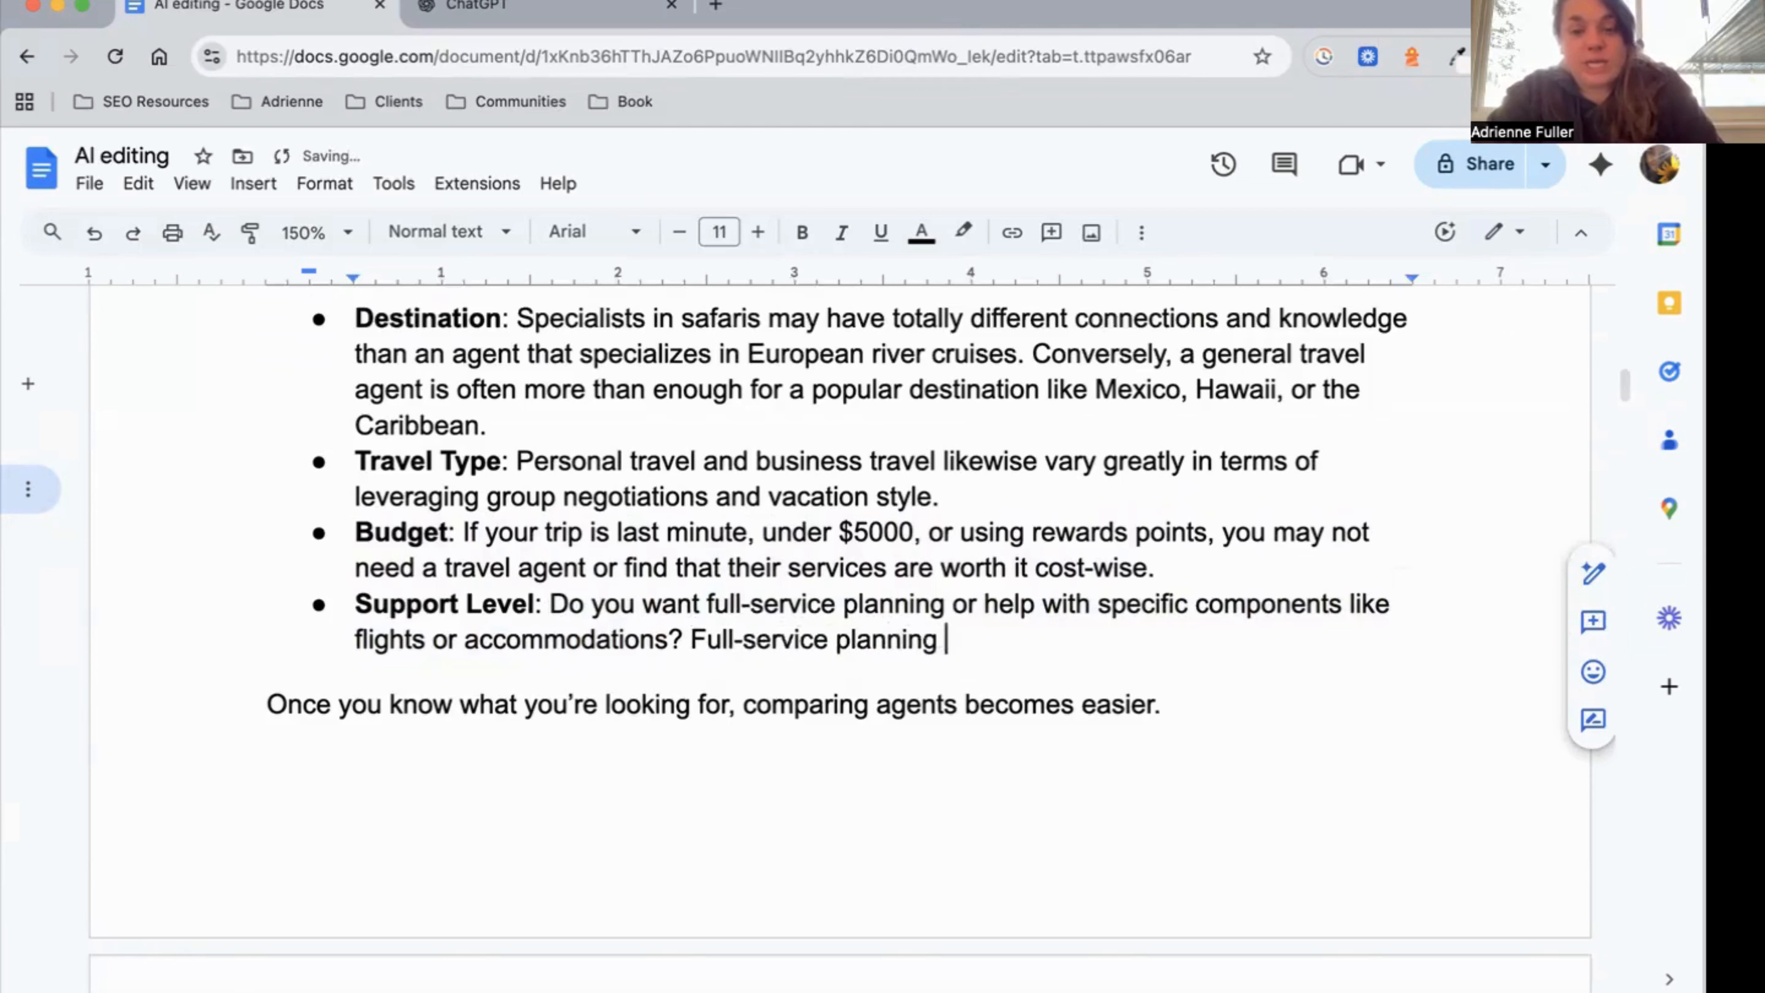
{"action": "type", "text": "acts like a vacatio"}
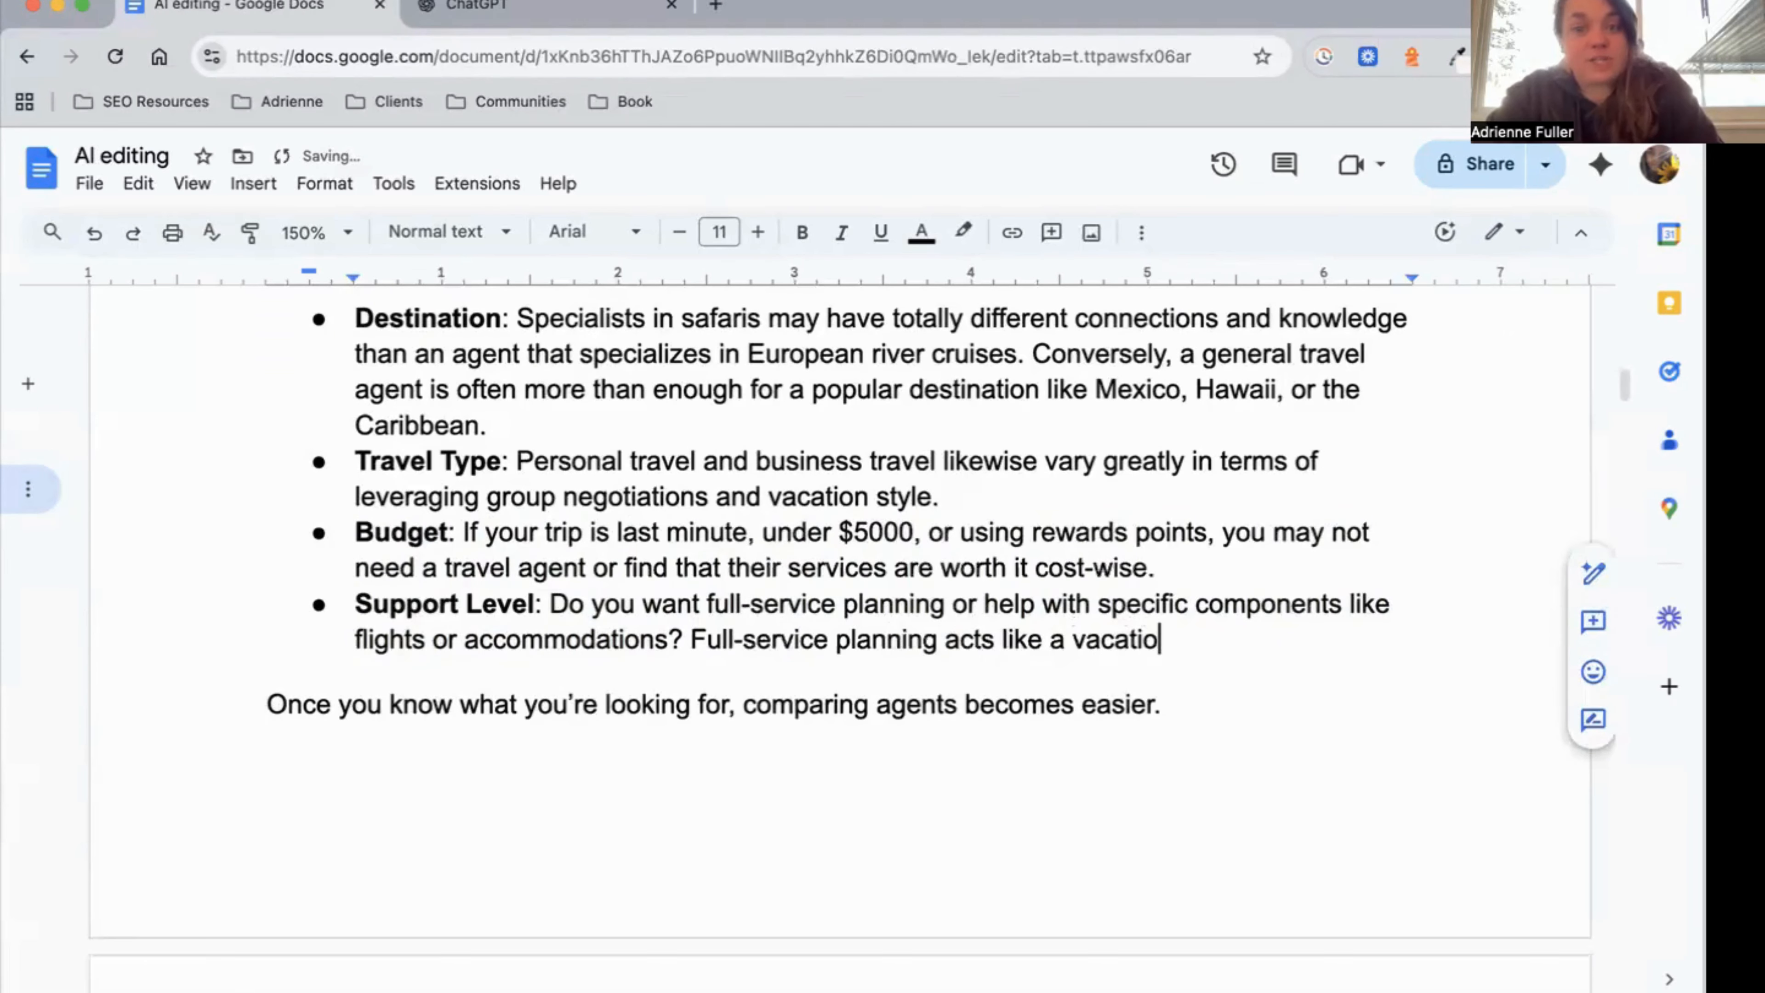
{"action": "type", "text": "n concierge, "}
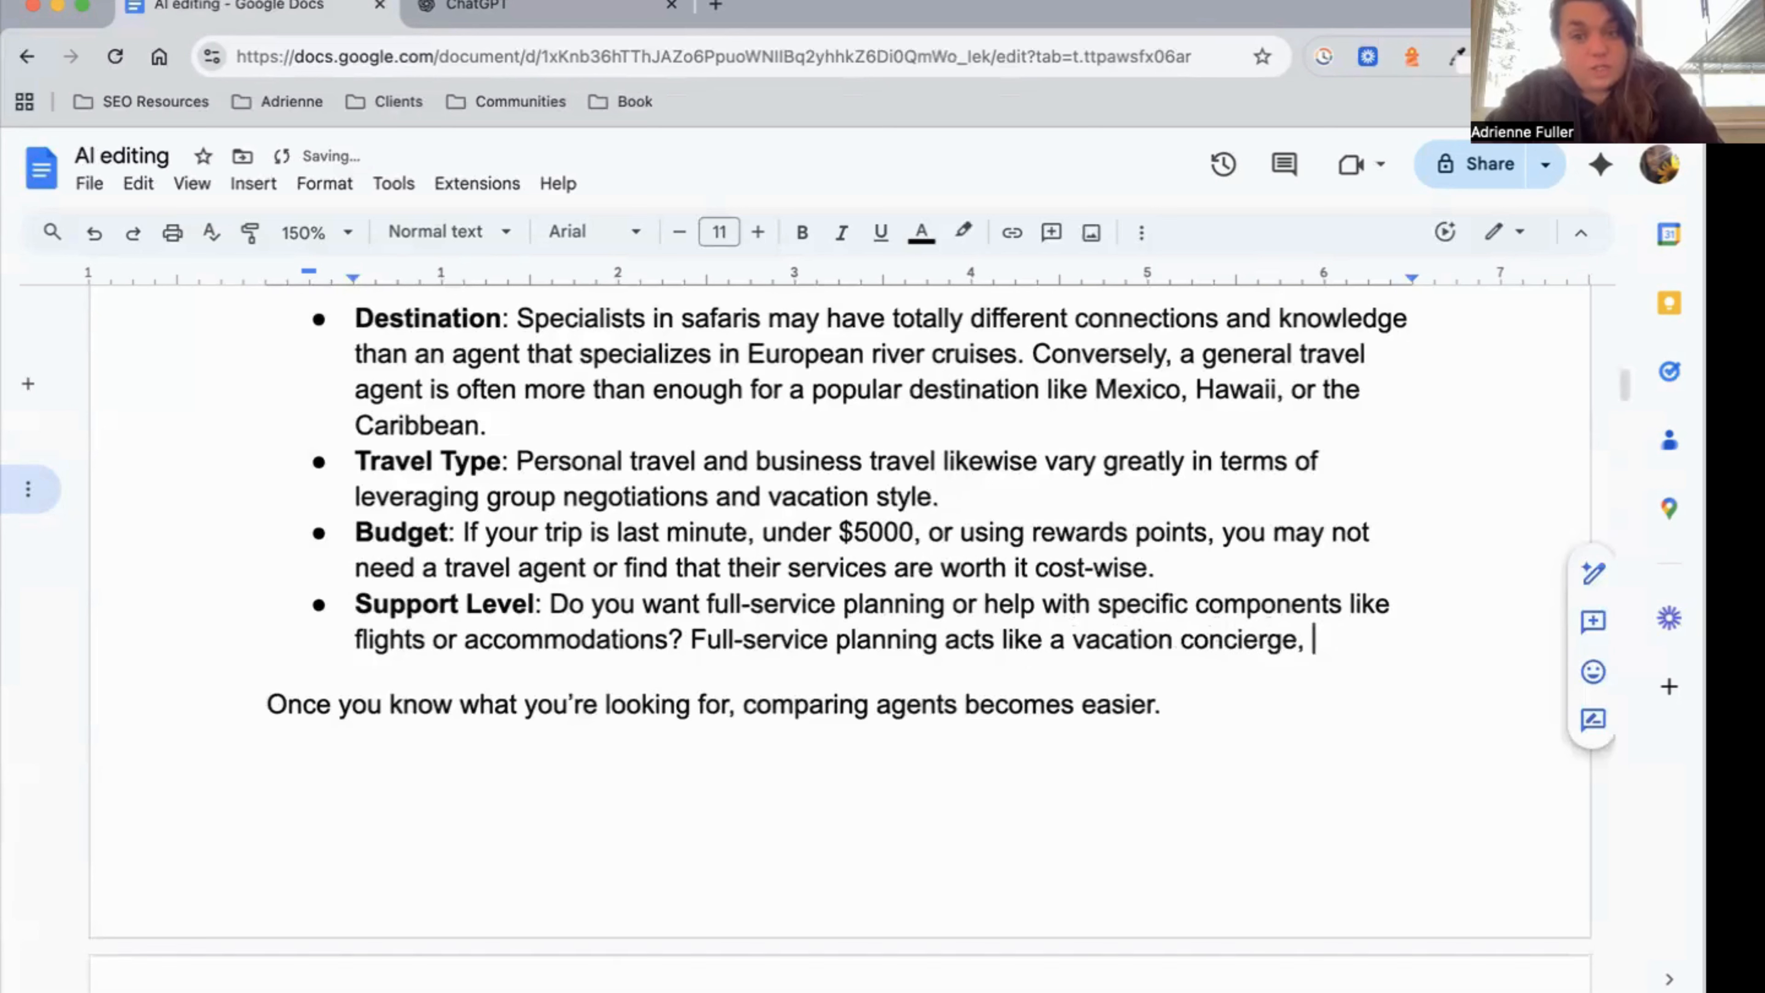
Complete the Support Level bullet's sentence with "while specific help with just flights or accommodations can keep things more simple.".
{"action": "type", "text": "while "}
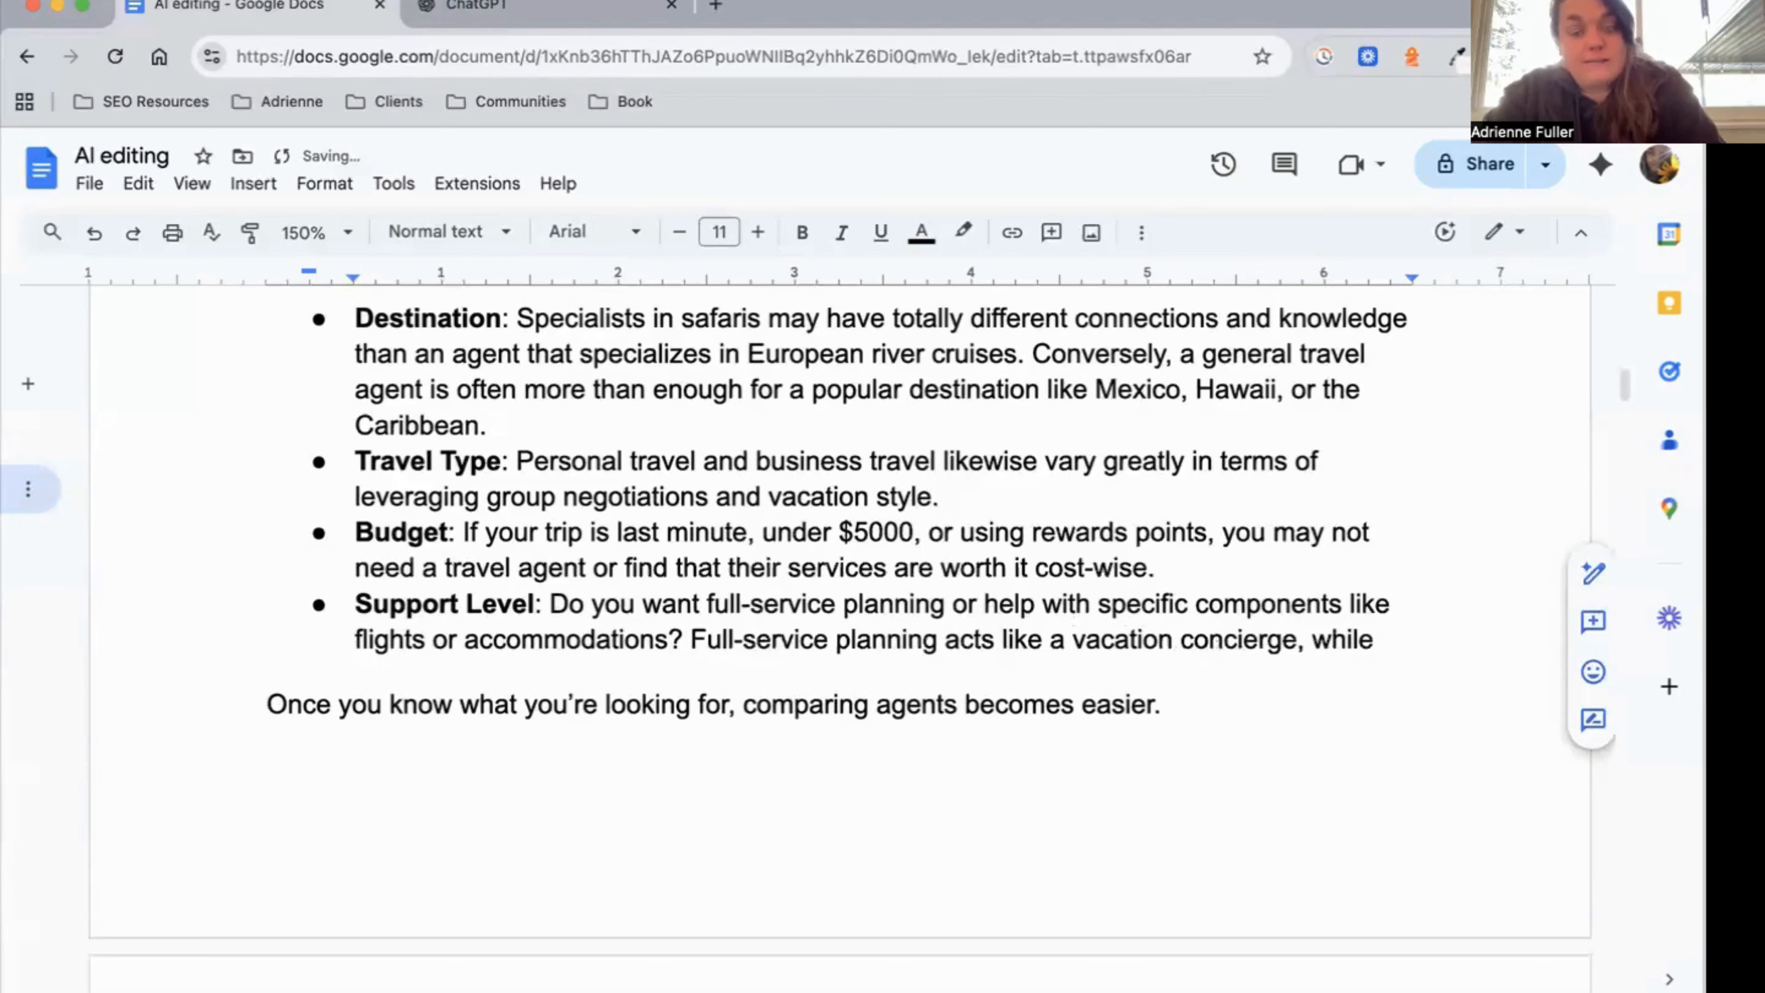
{"action": "type", "text": "specific help with f"}
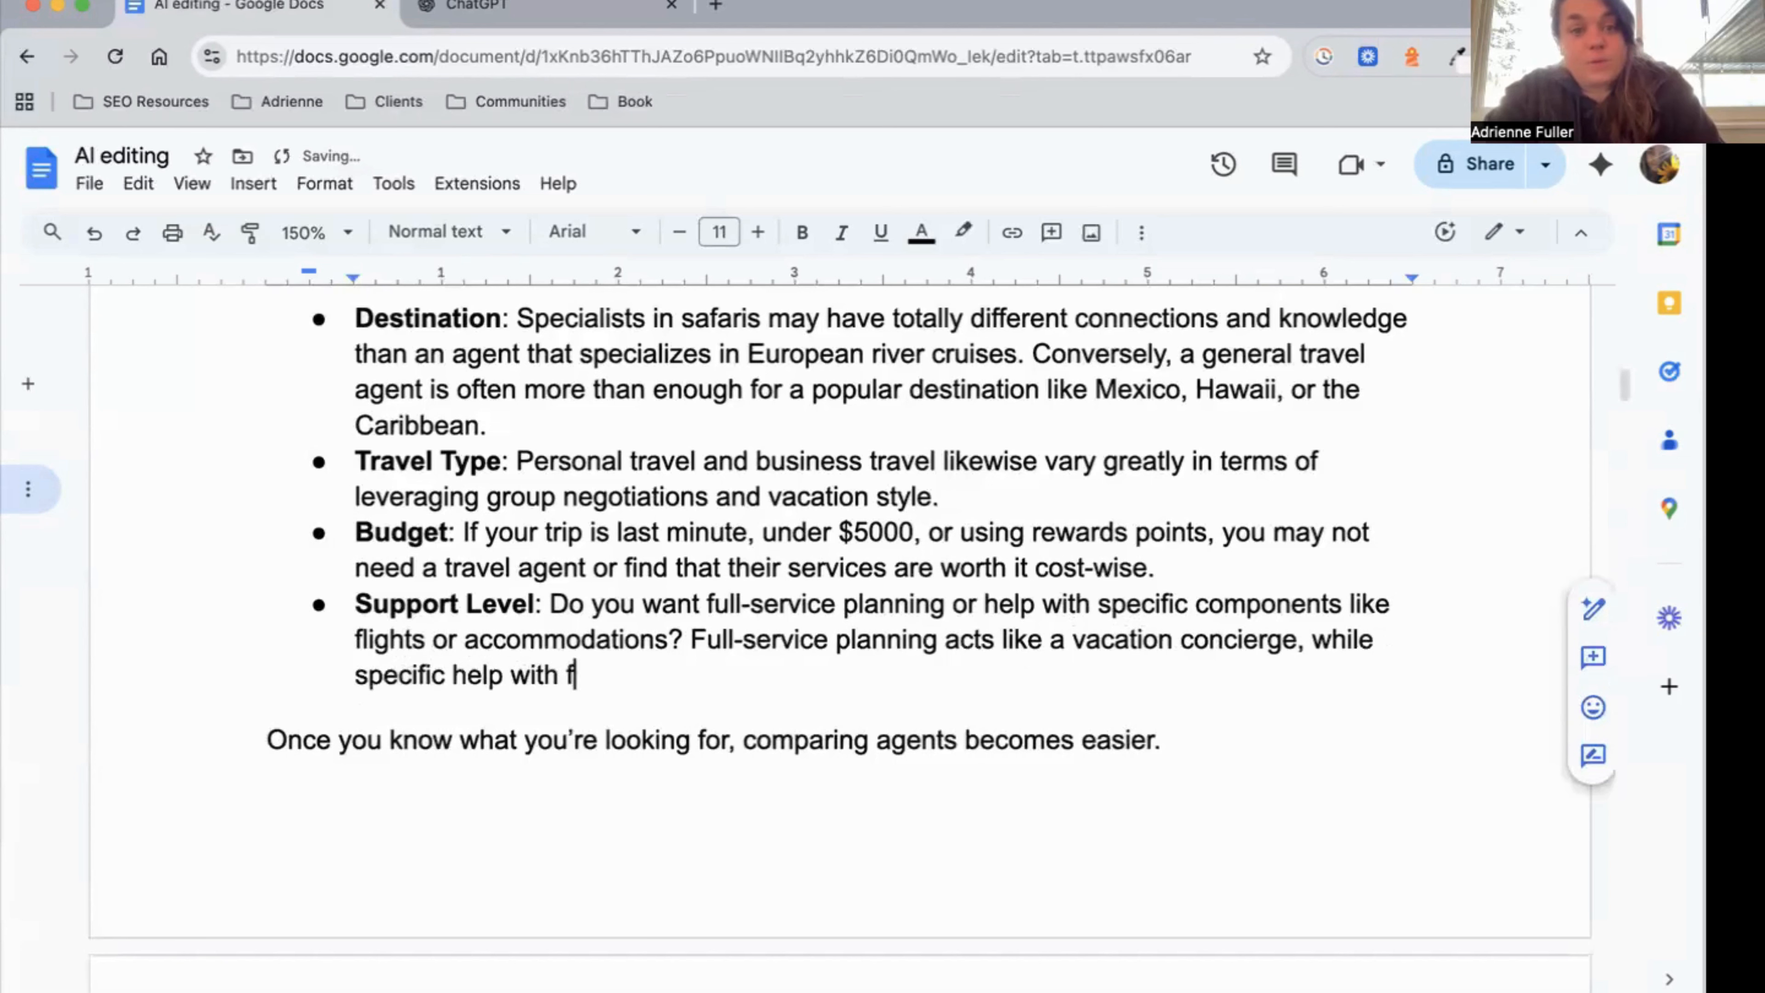
{"action": "key", "text": "BackSpace"}
{"action": "type", "text": "just flights or a"}
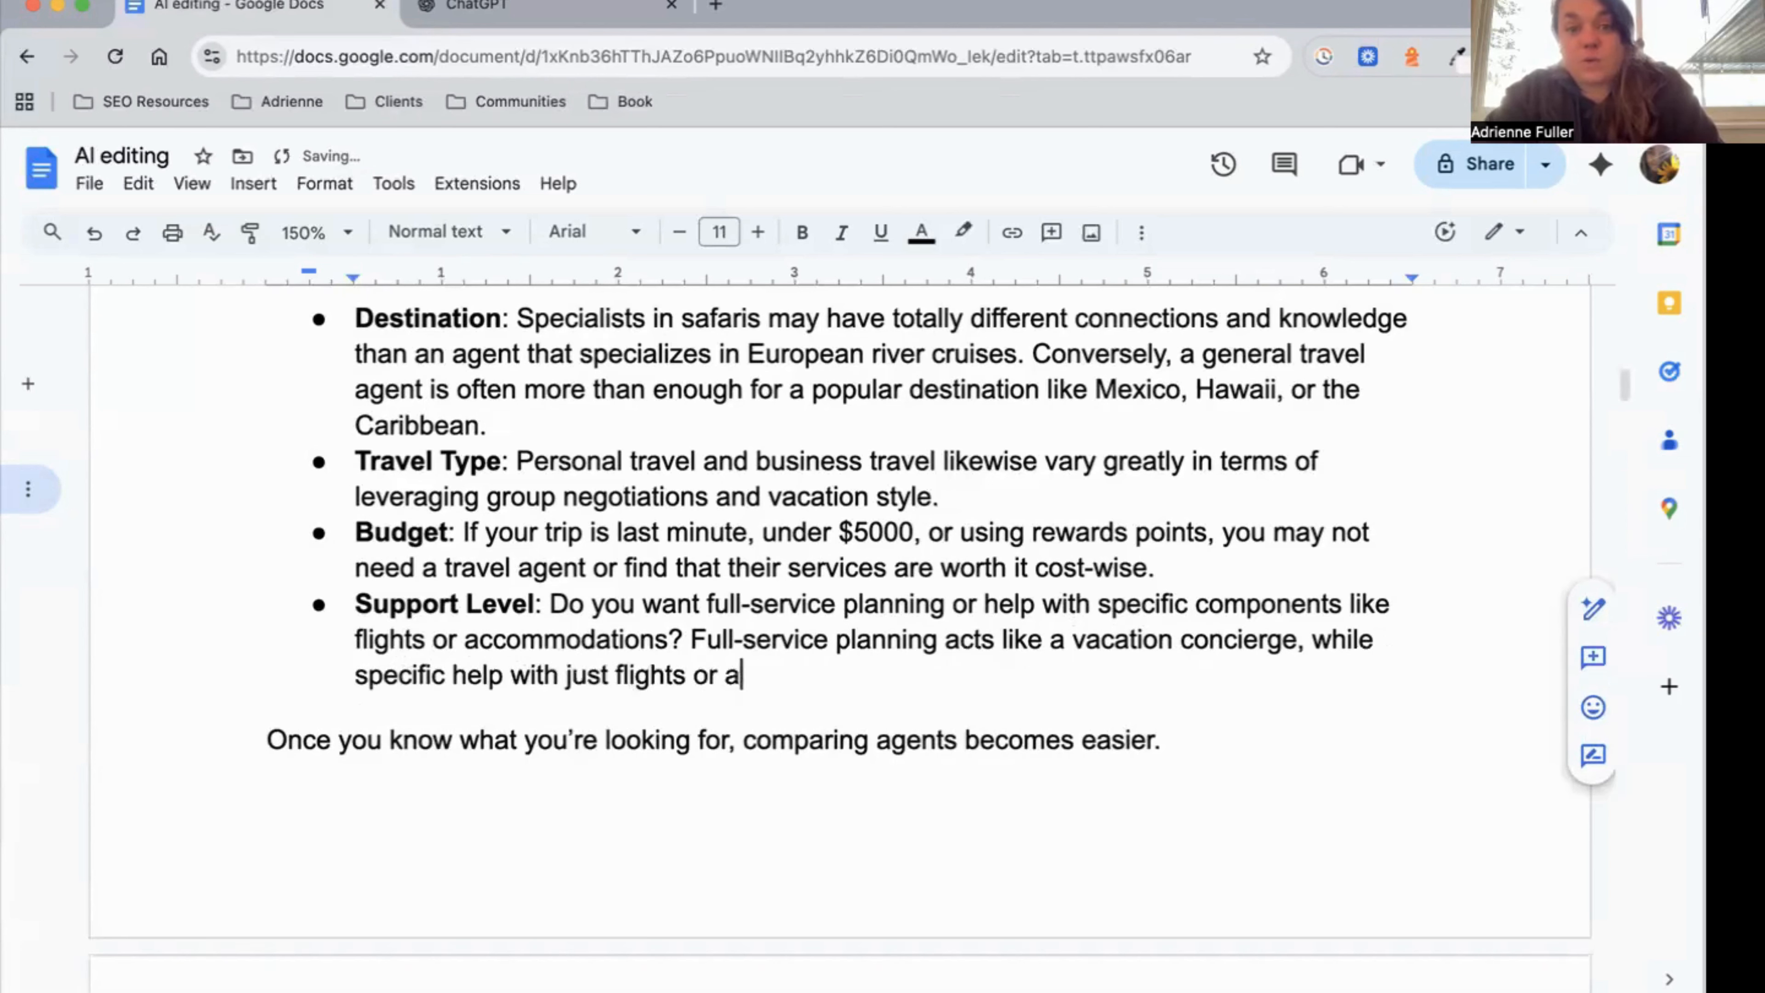
{"action": "type", "text": "ccommodatio"}
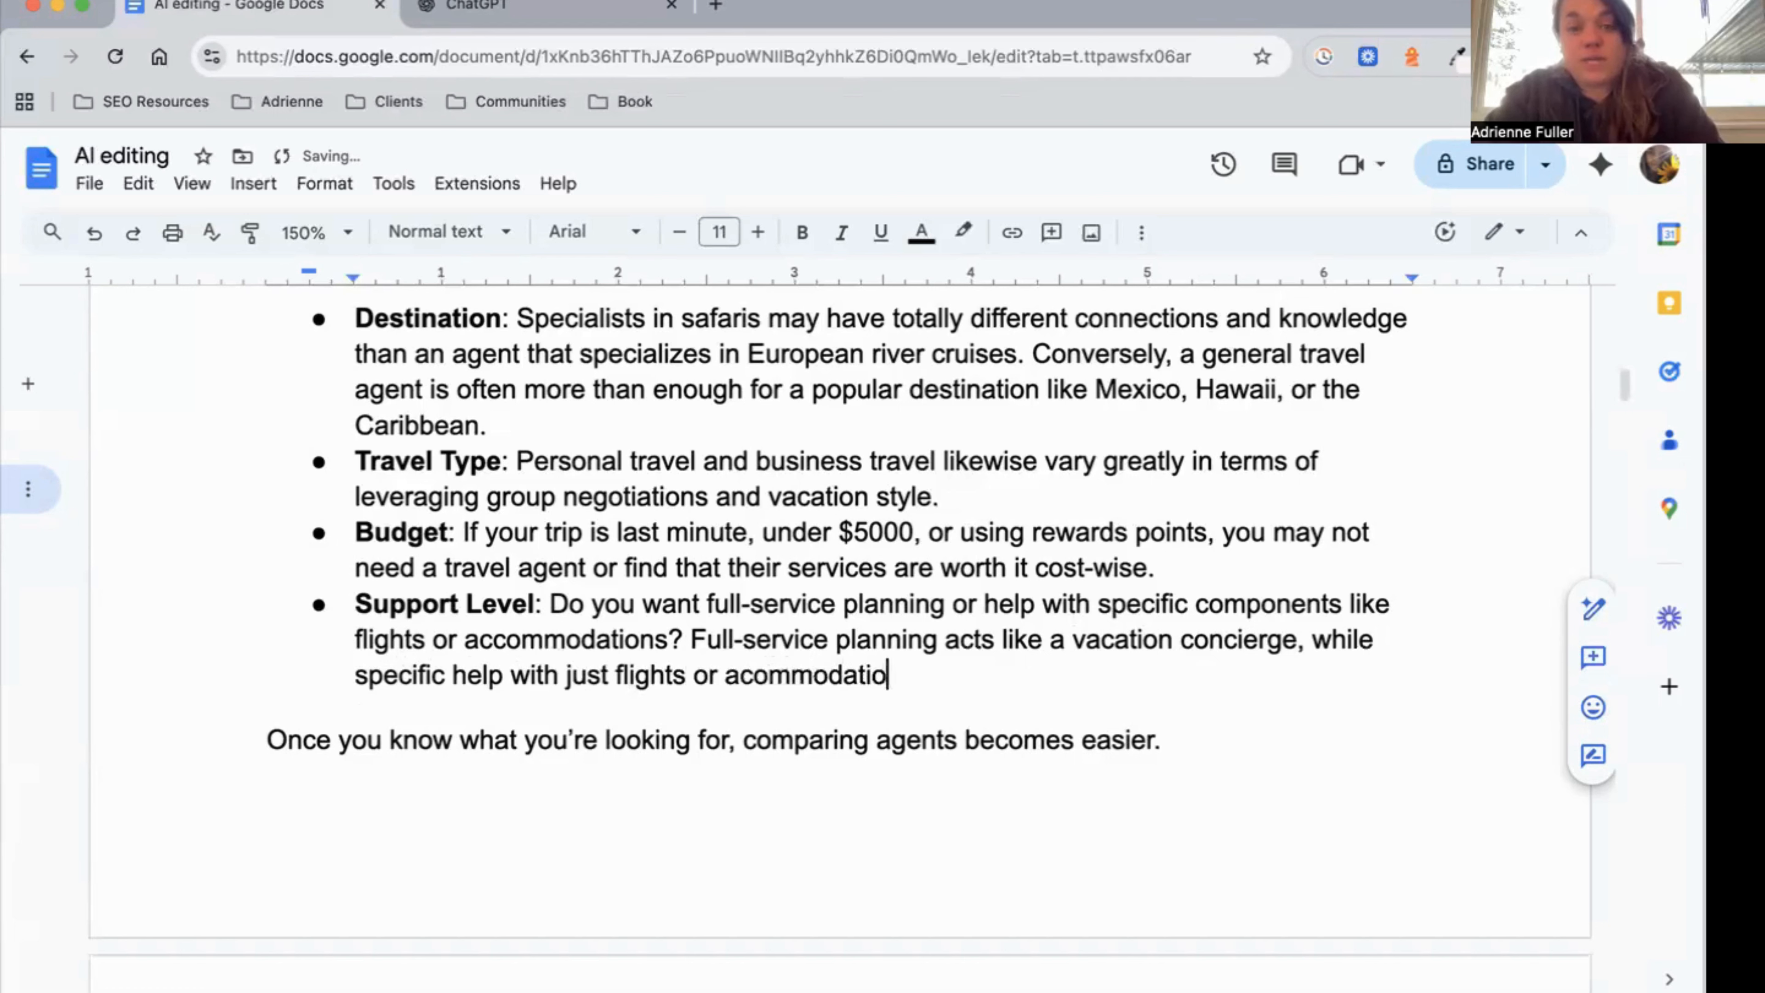
{"action": "type", "text": "ns can "}
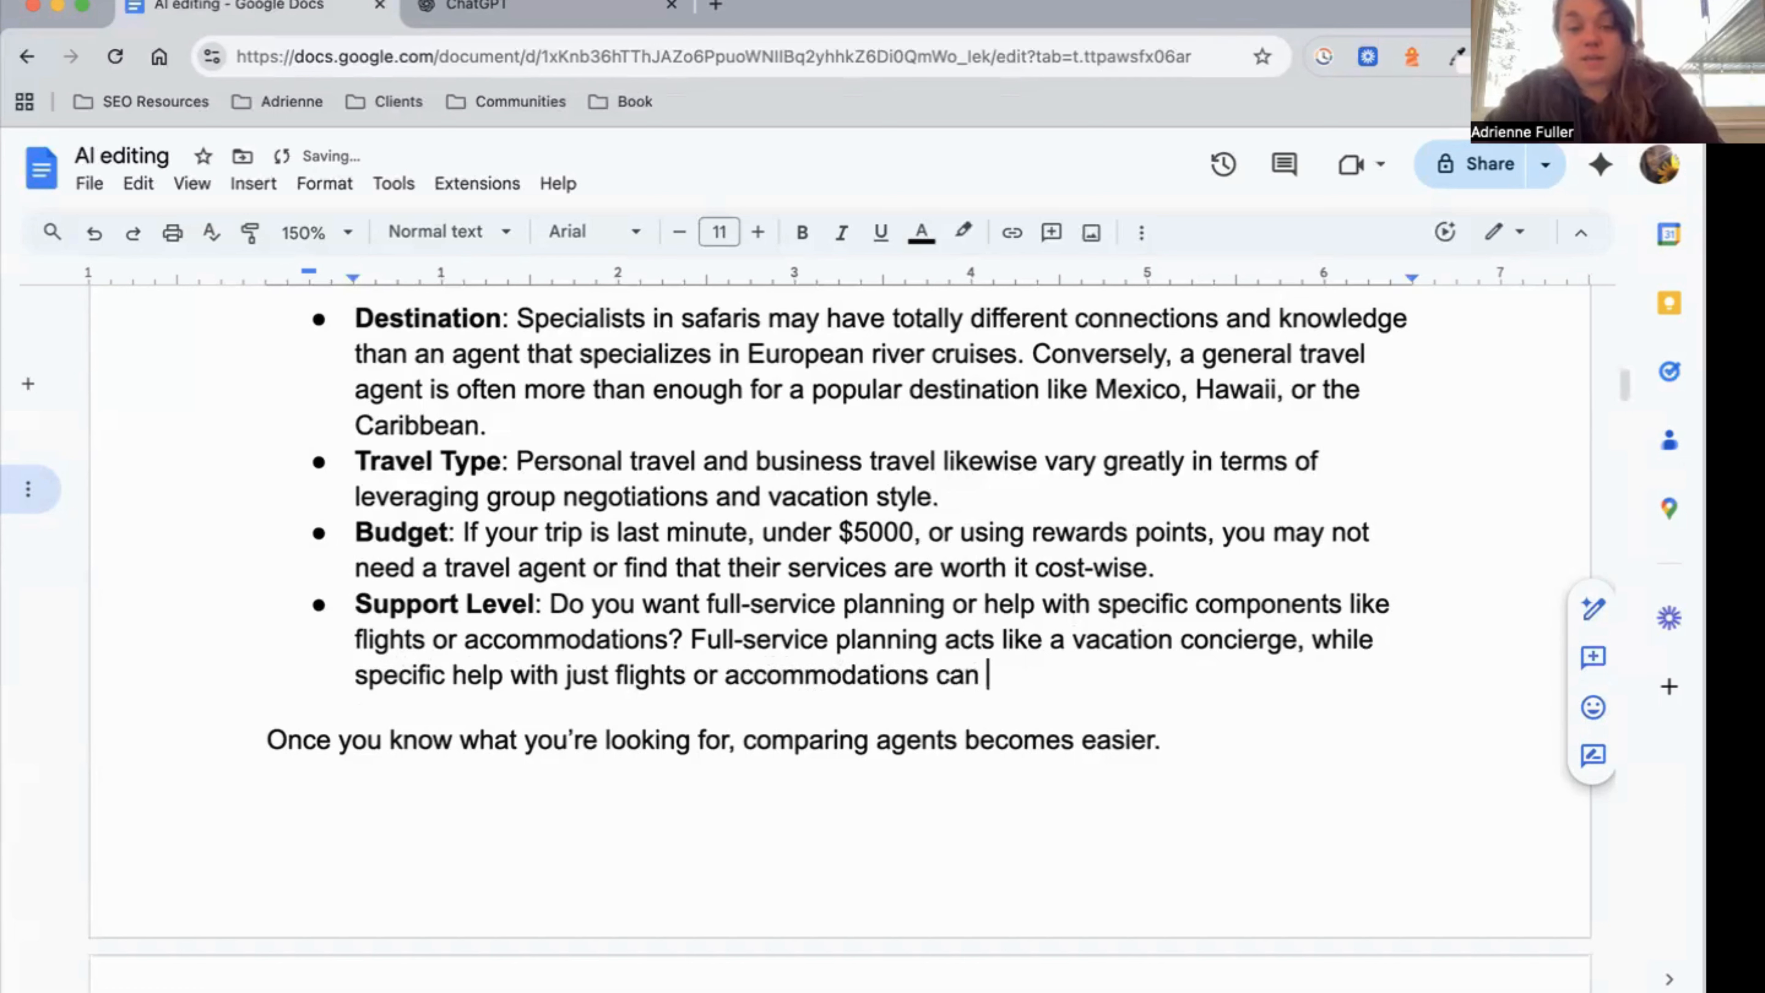
{"action": "type", "text": "keep things more simple."}
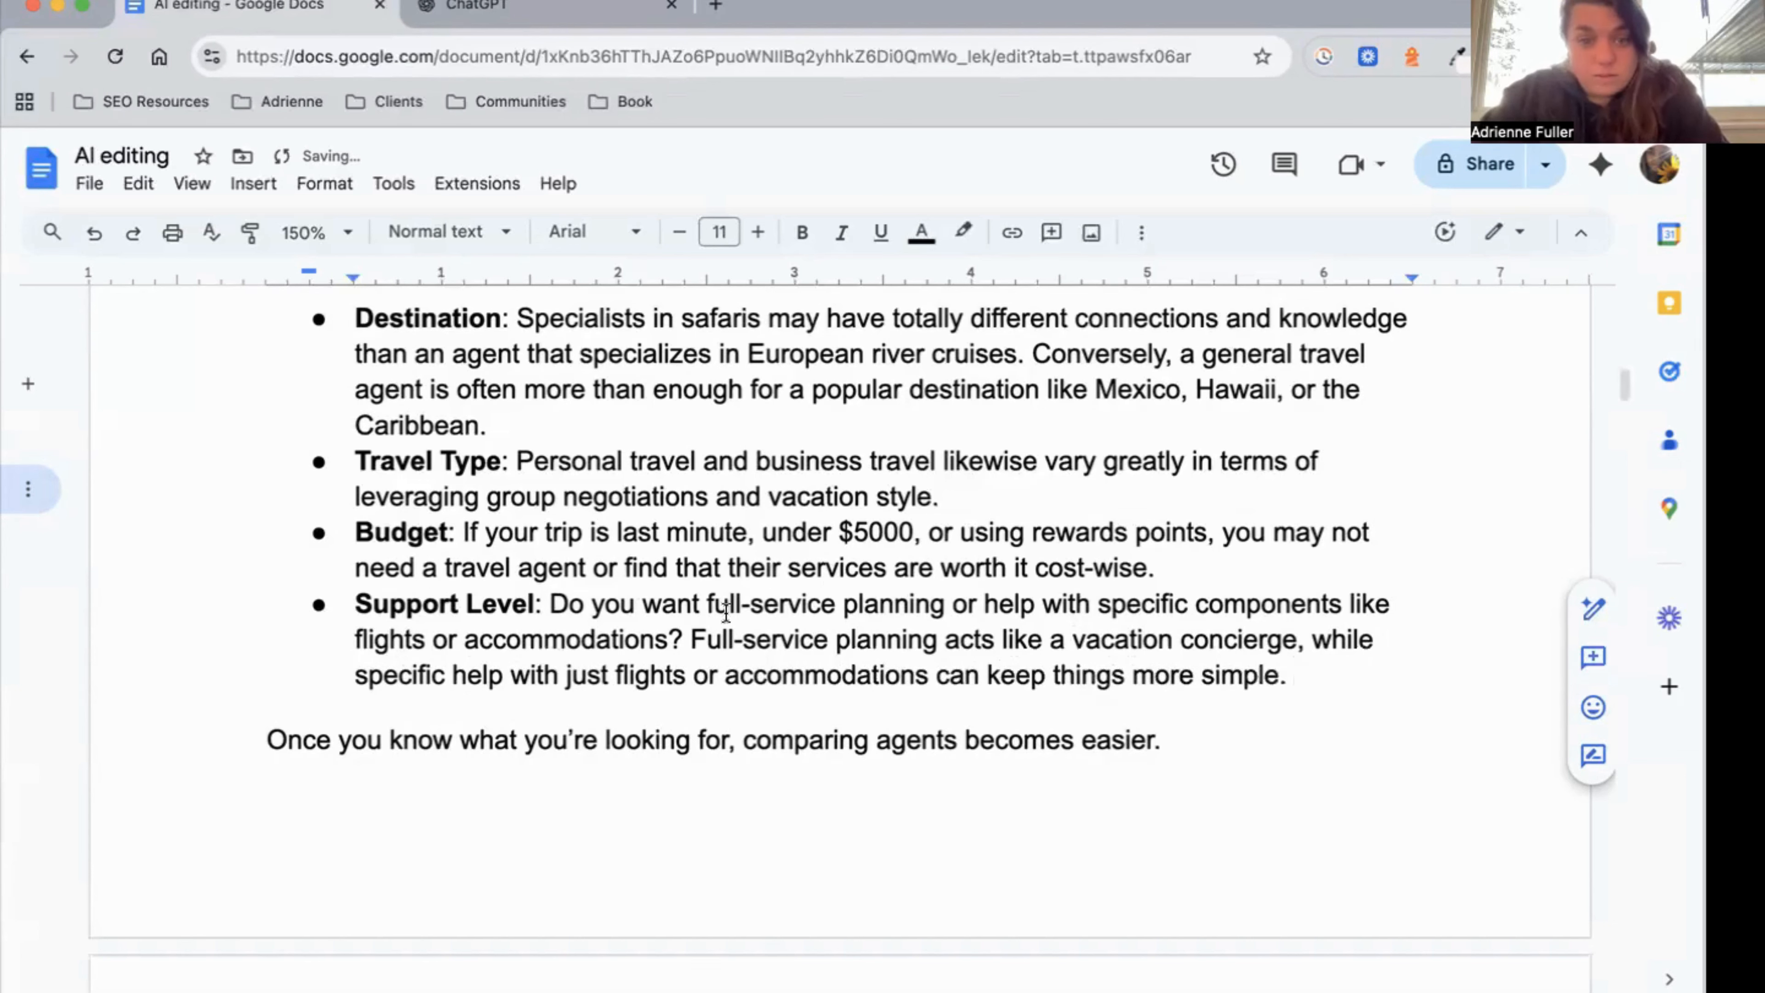
Delete the Support Level bullet's opening question about full-service planning or help with specific components.
{"action": "left_click_drag", "start_coordinate": [689, 639], "coordinate": [551, 613]}
{"action": "key", "text": "BackSpace"}
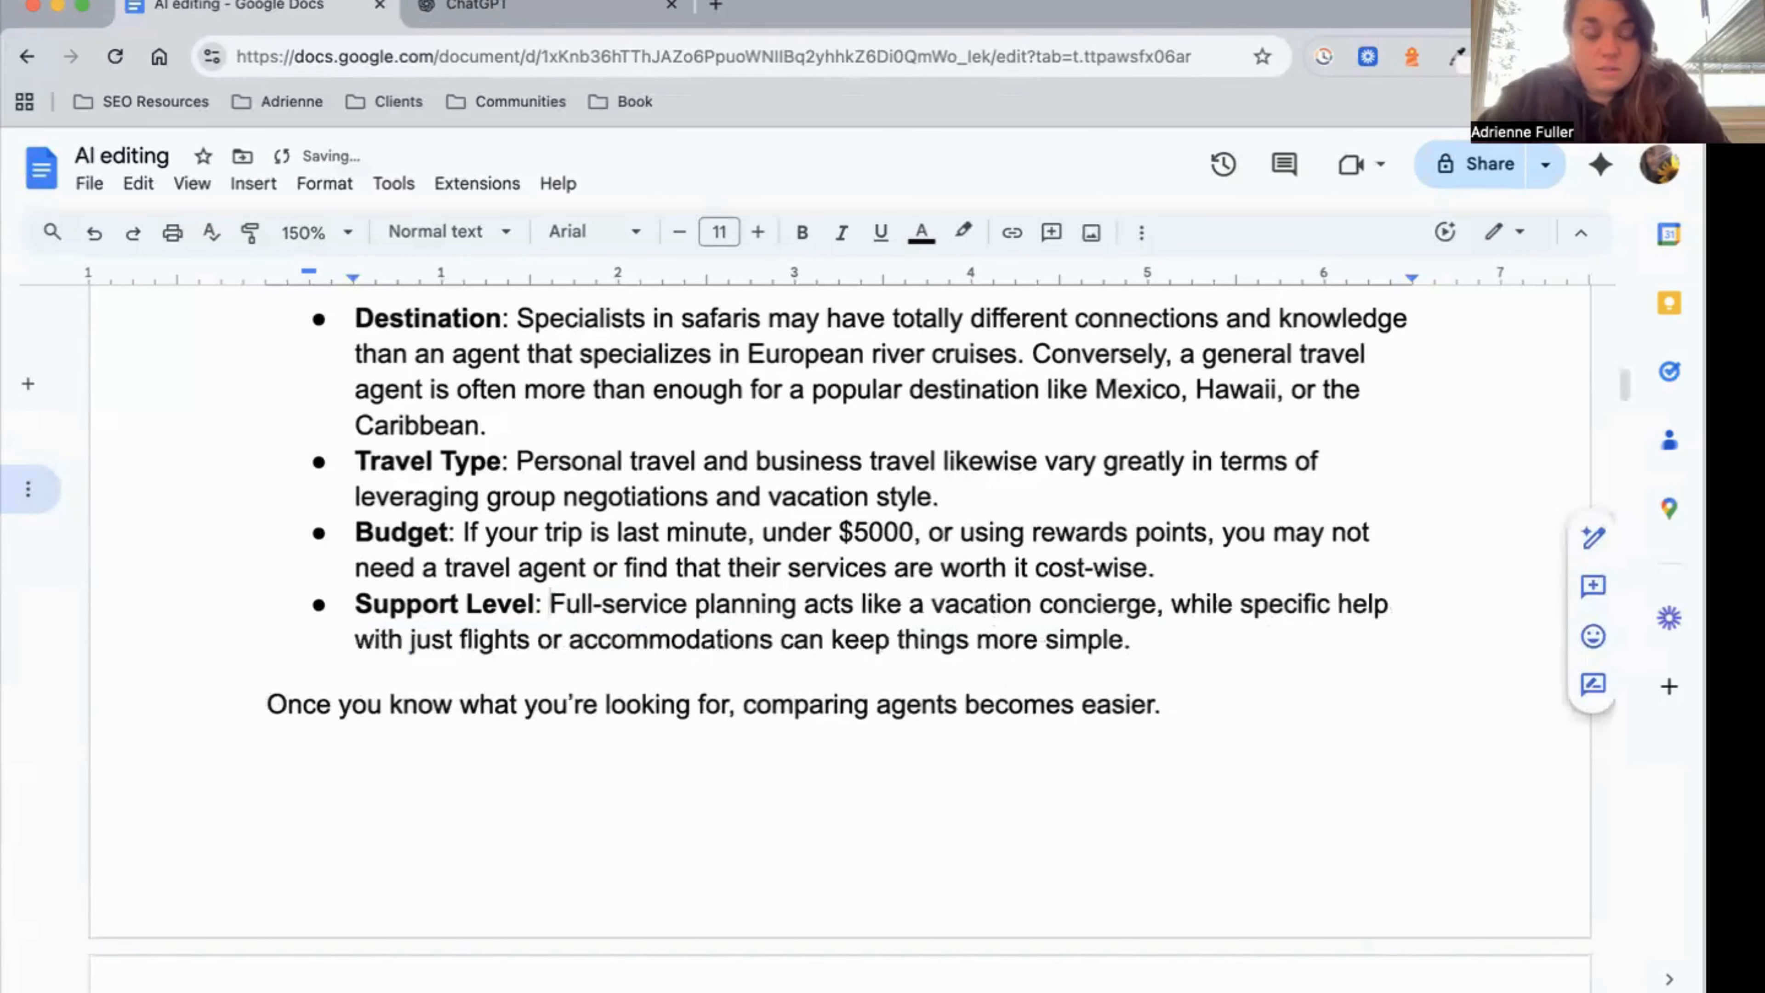
{"action": "left_click_drag", "start_coordinate": [1139, 640], "coordinate": [1190, 641]}
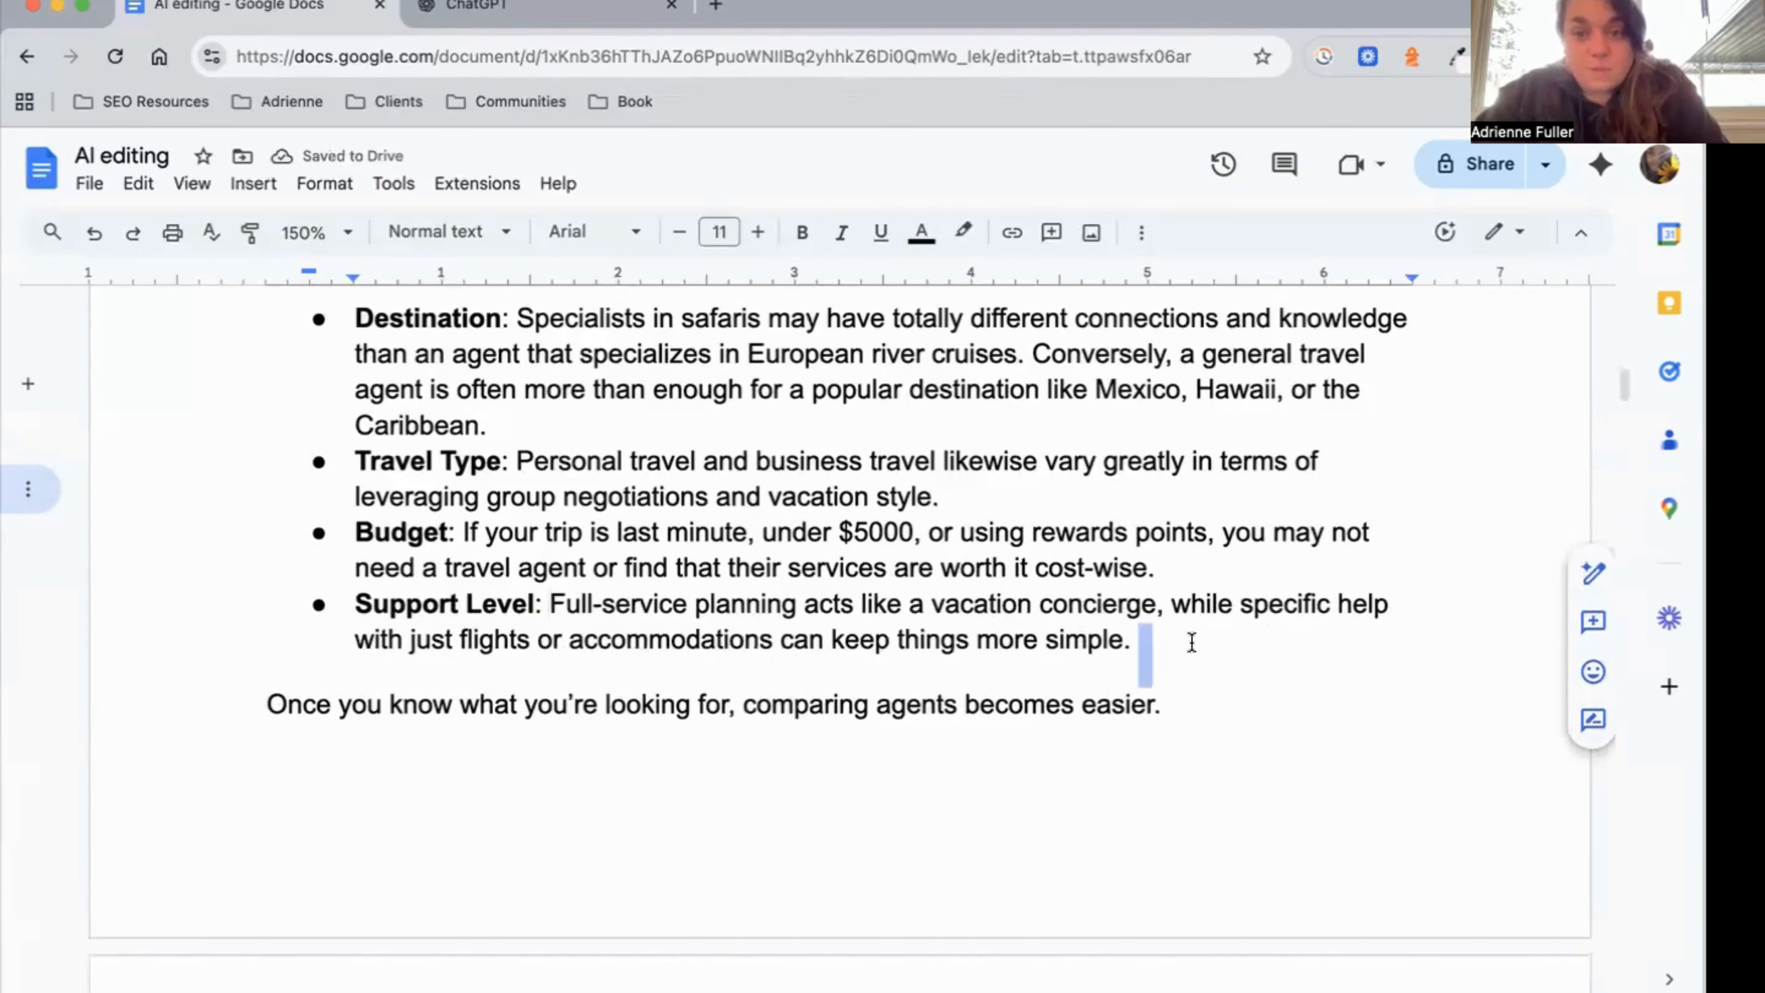
{"action": "left_click", "coordinate": [1195, 641]}
Delete the closing sentence "Once you know what you're looking for, comparing agents becomes easier." below the bullets.
{"action": "scroll", "coordinate": [1199, 641], "scroll_direction": "down", "scroll_amount": 1}
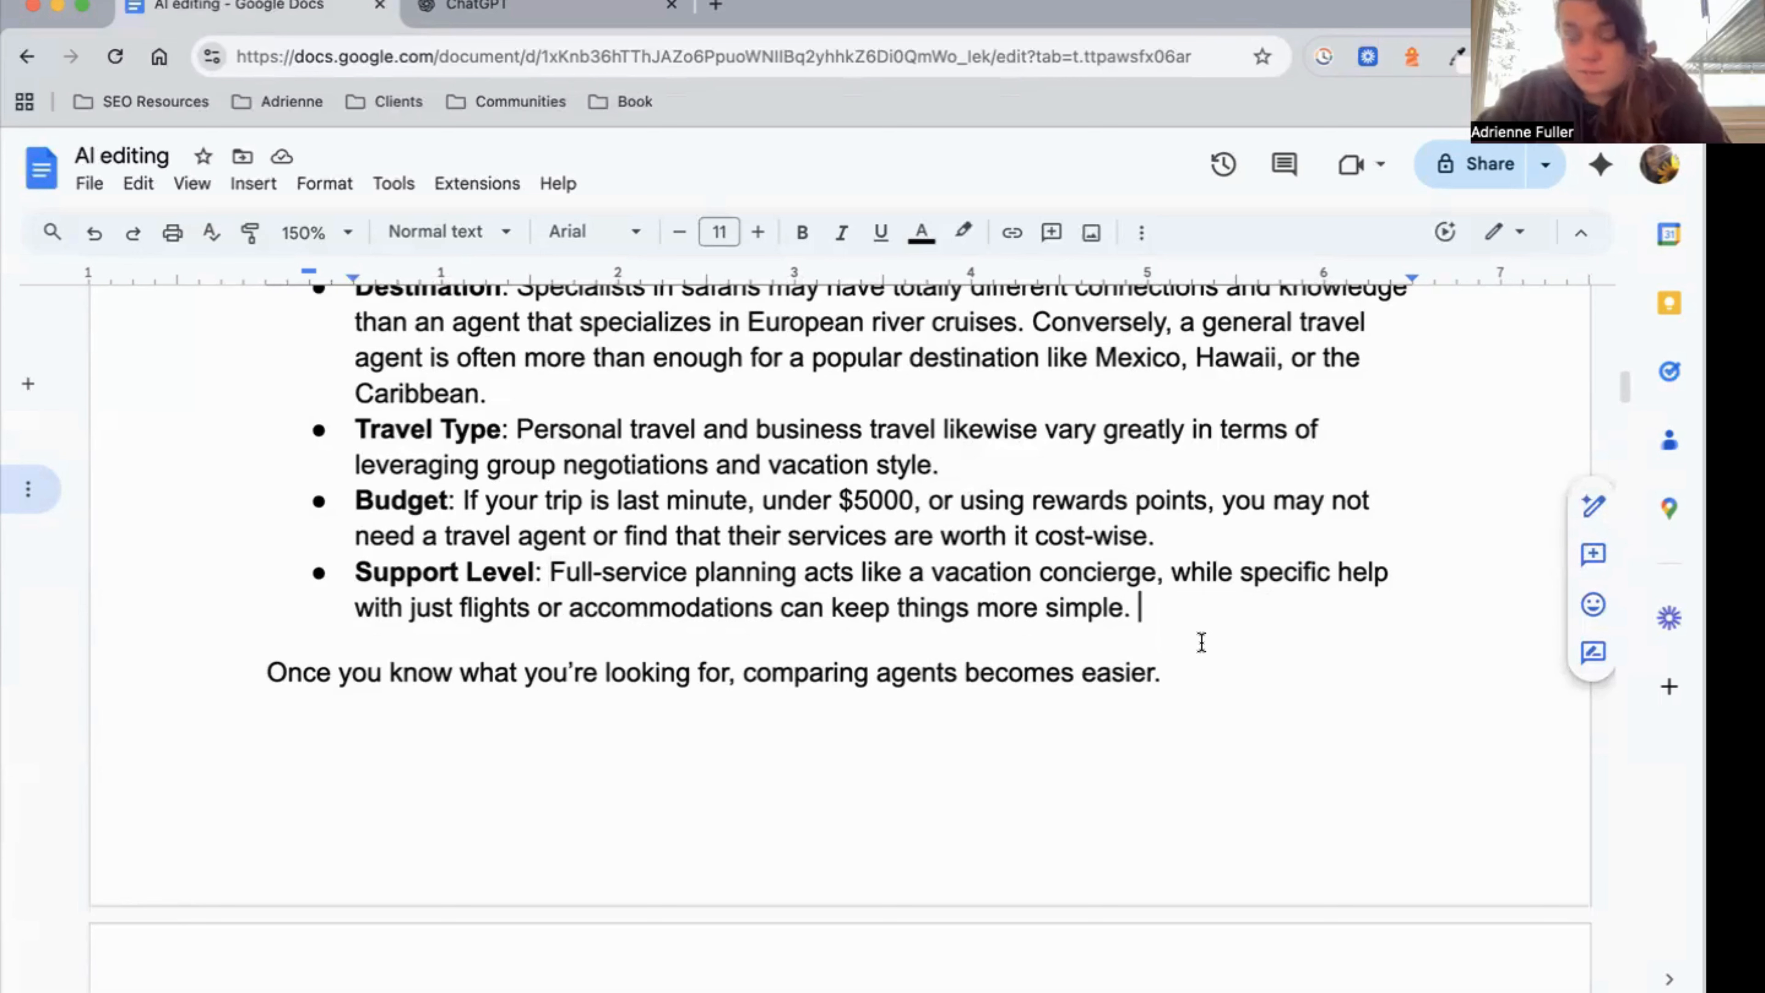
{"action": "scroll", "coordinate": [1202, 642], "scroll_direction": "down", "scroll_amount": 3}
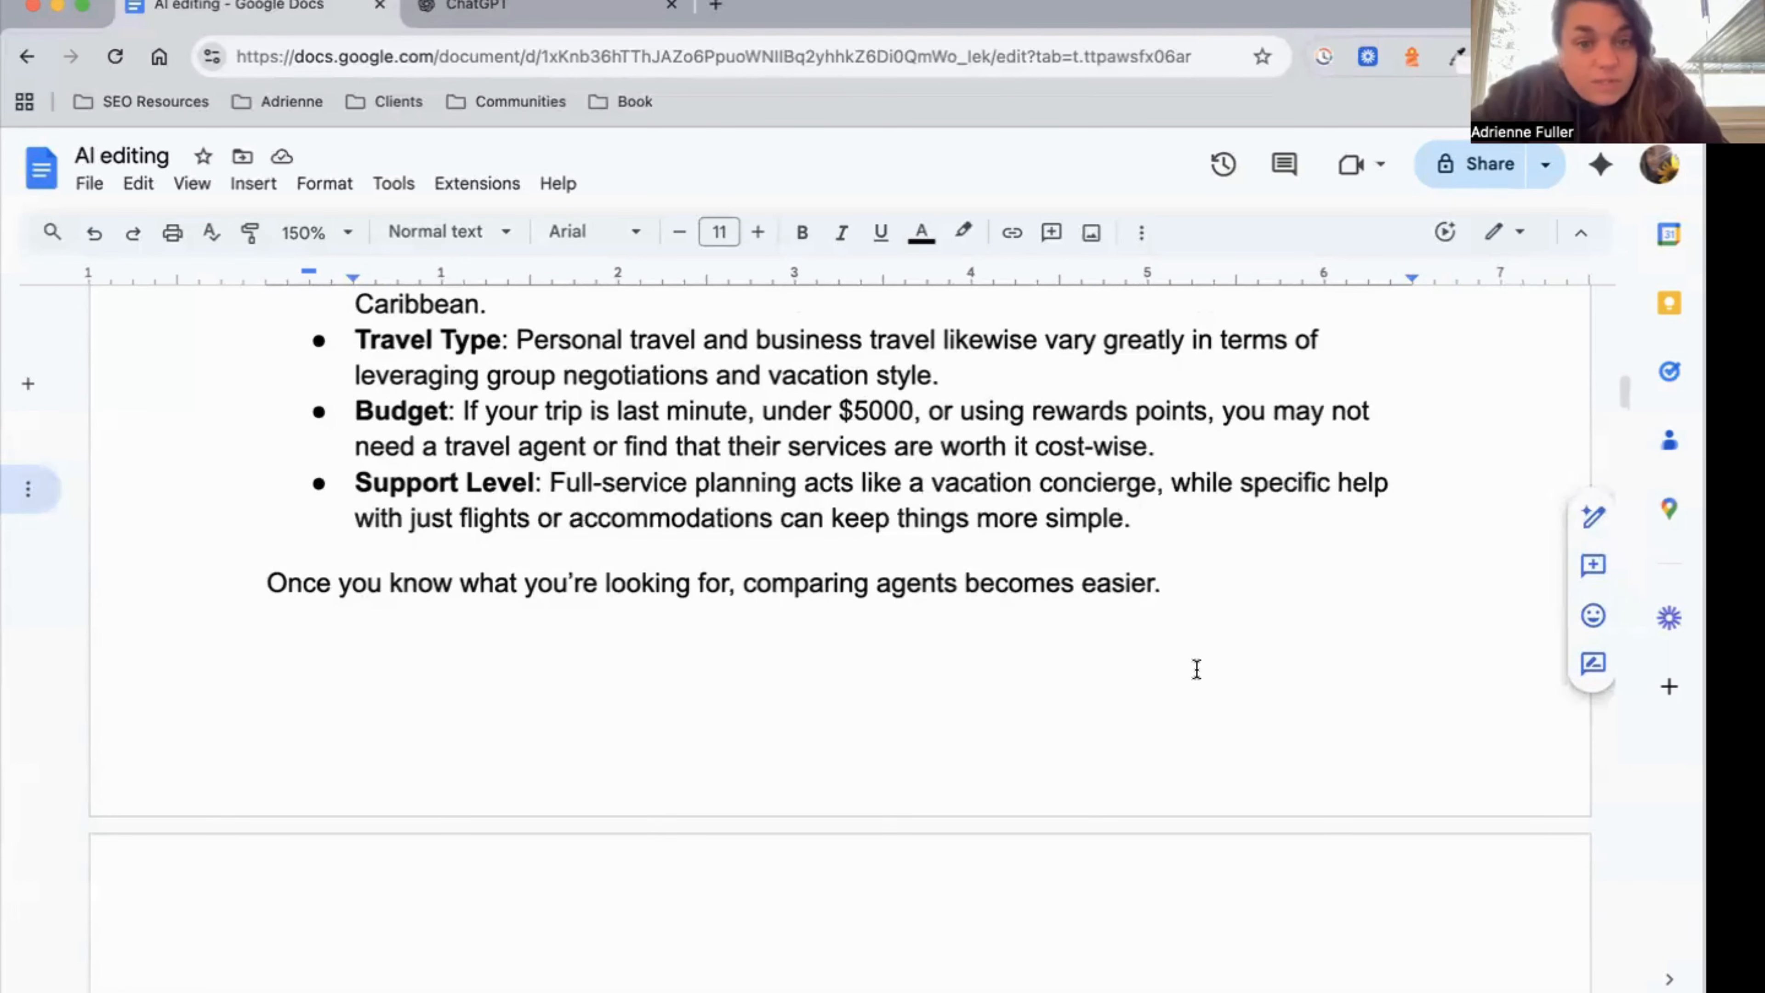
{"action": "triple_click", "coordinate": [1067, 570]}
{"action": "key", "text": "BackSpace"}
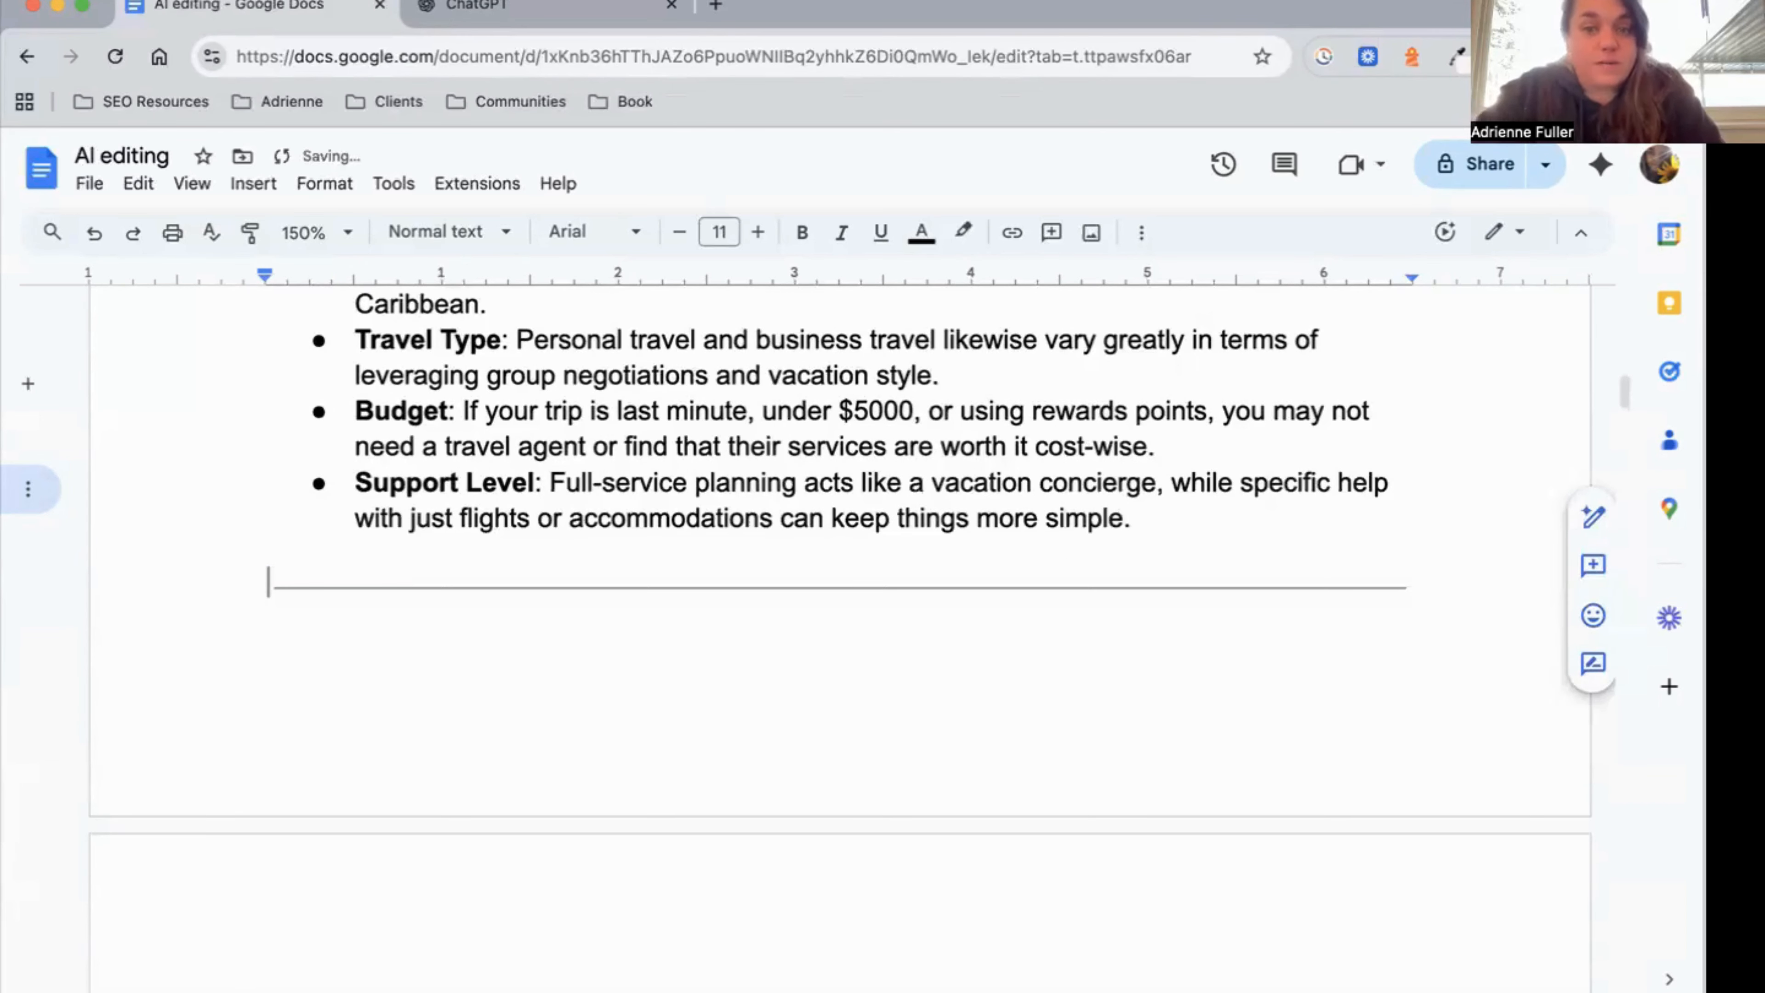
{"action": "scroll", "coordinate": [834, 625], "scroll_direction": "down", "scroll_amount": 10}
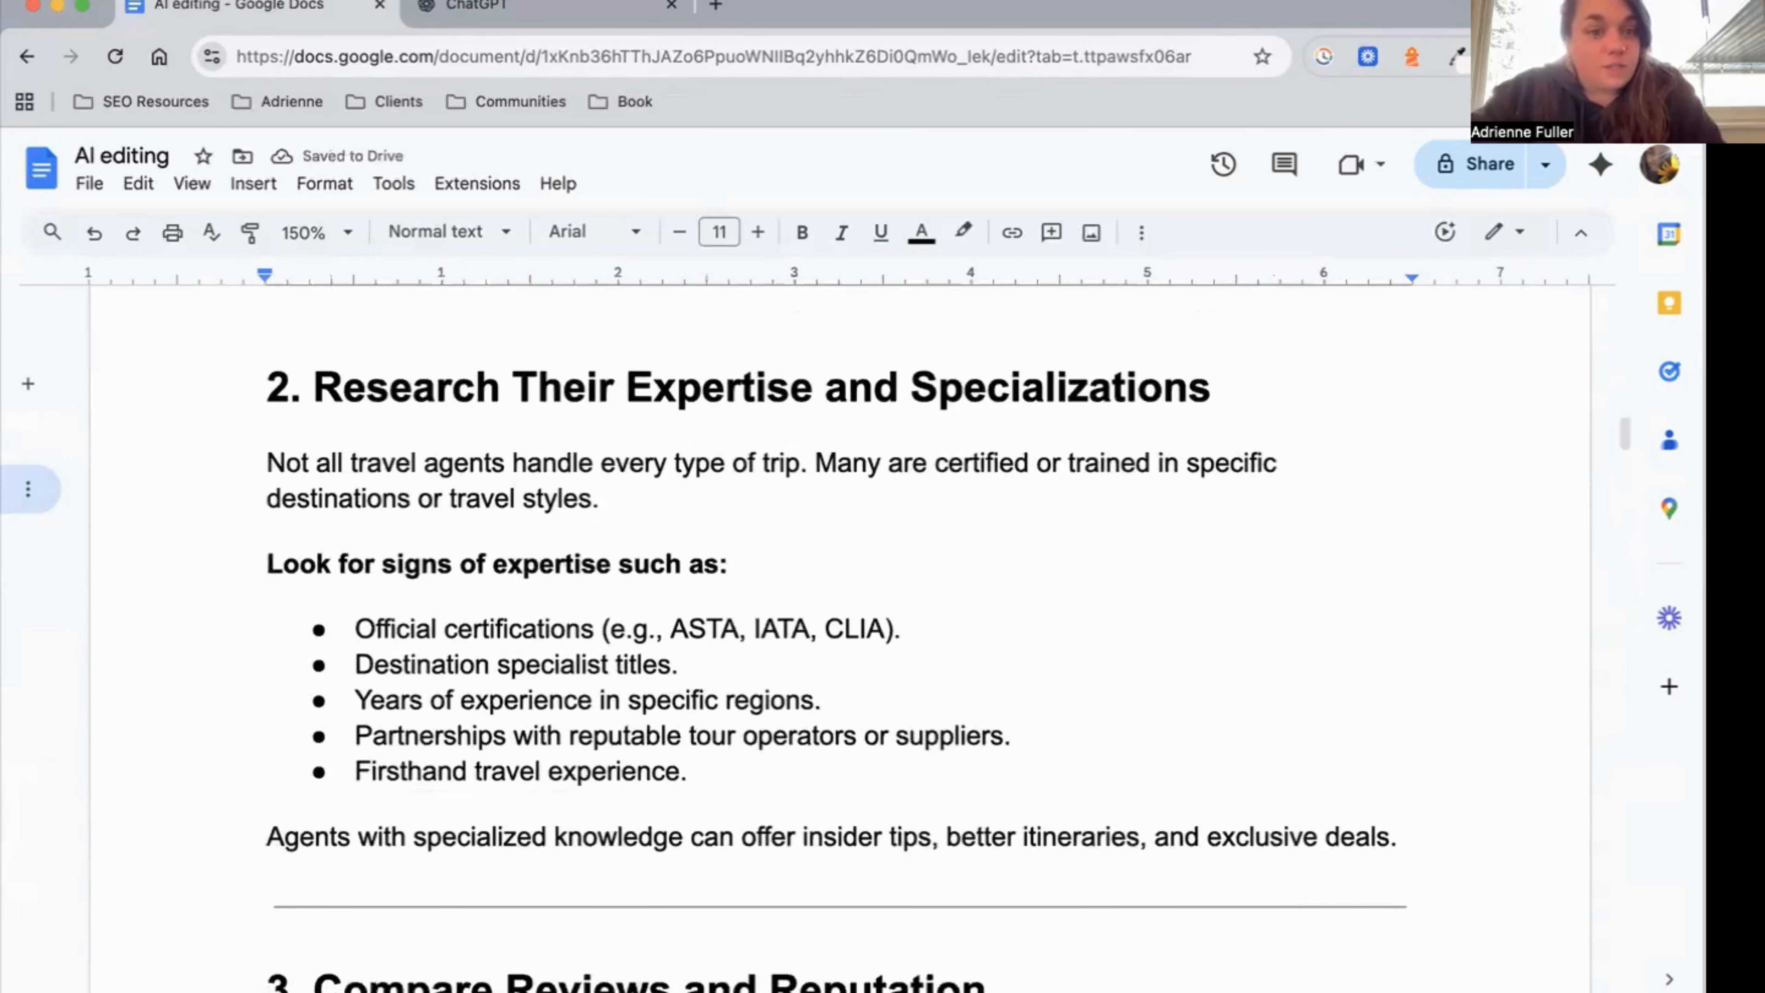
{"action": "scroll", "coordinate": [834, 626], "scroll_direction": "down", "scroll_amount": 1}
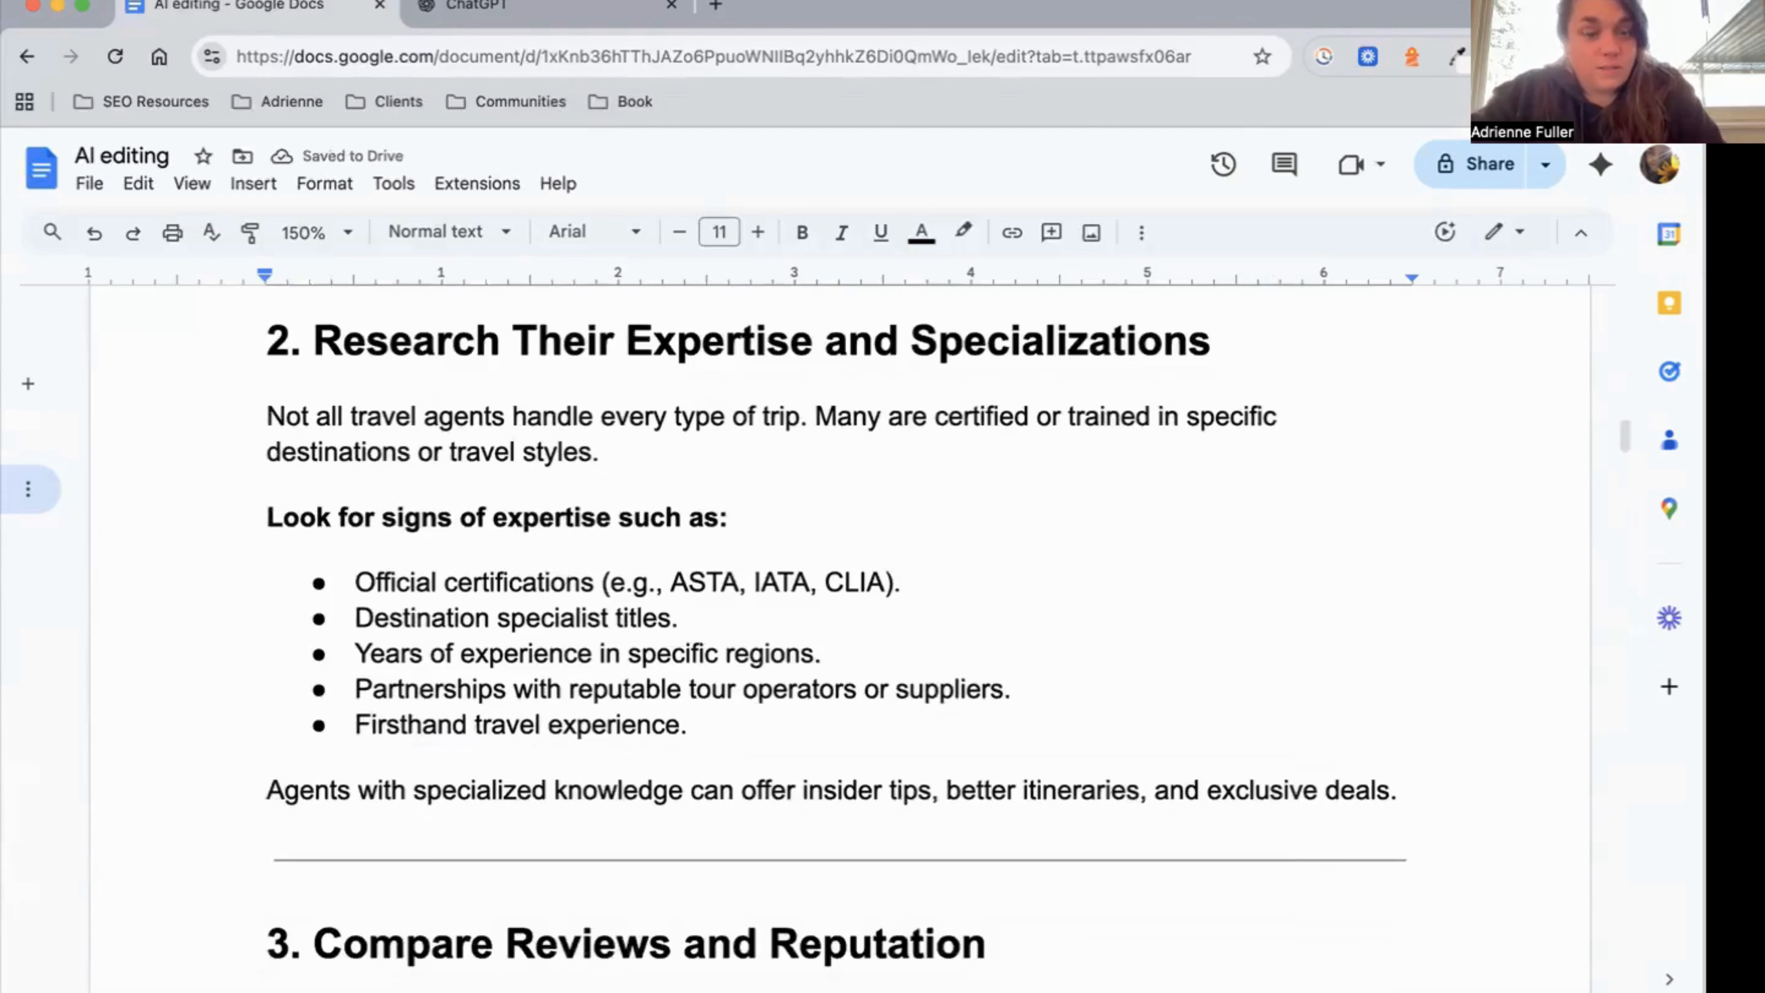
{"action": "scroll", "coordinate": [834, 626], "scroll_direction": "down", "scroll_amount": 1}
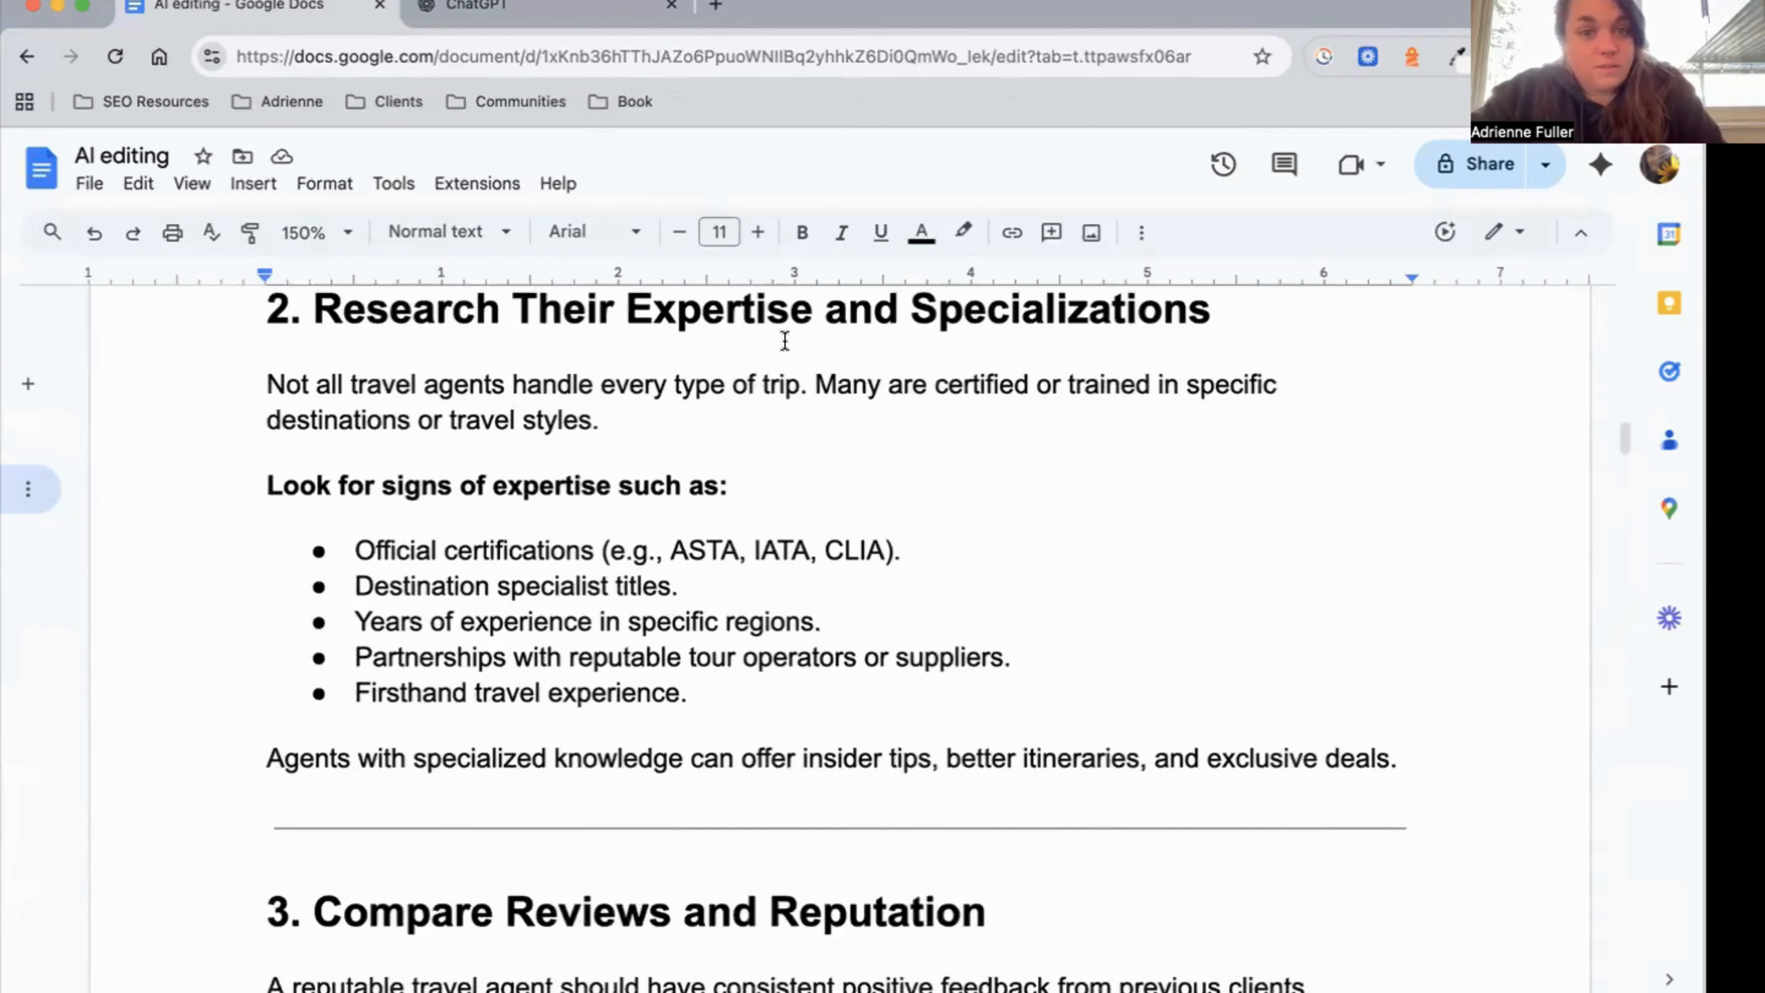
{"action": "left_click", "coordinate": [800, 390]}
{"action": "type", "text": ", so"}
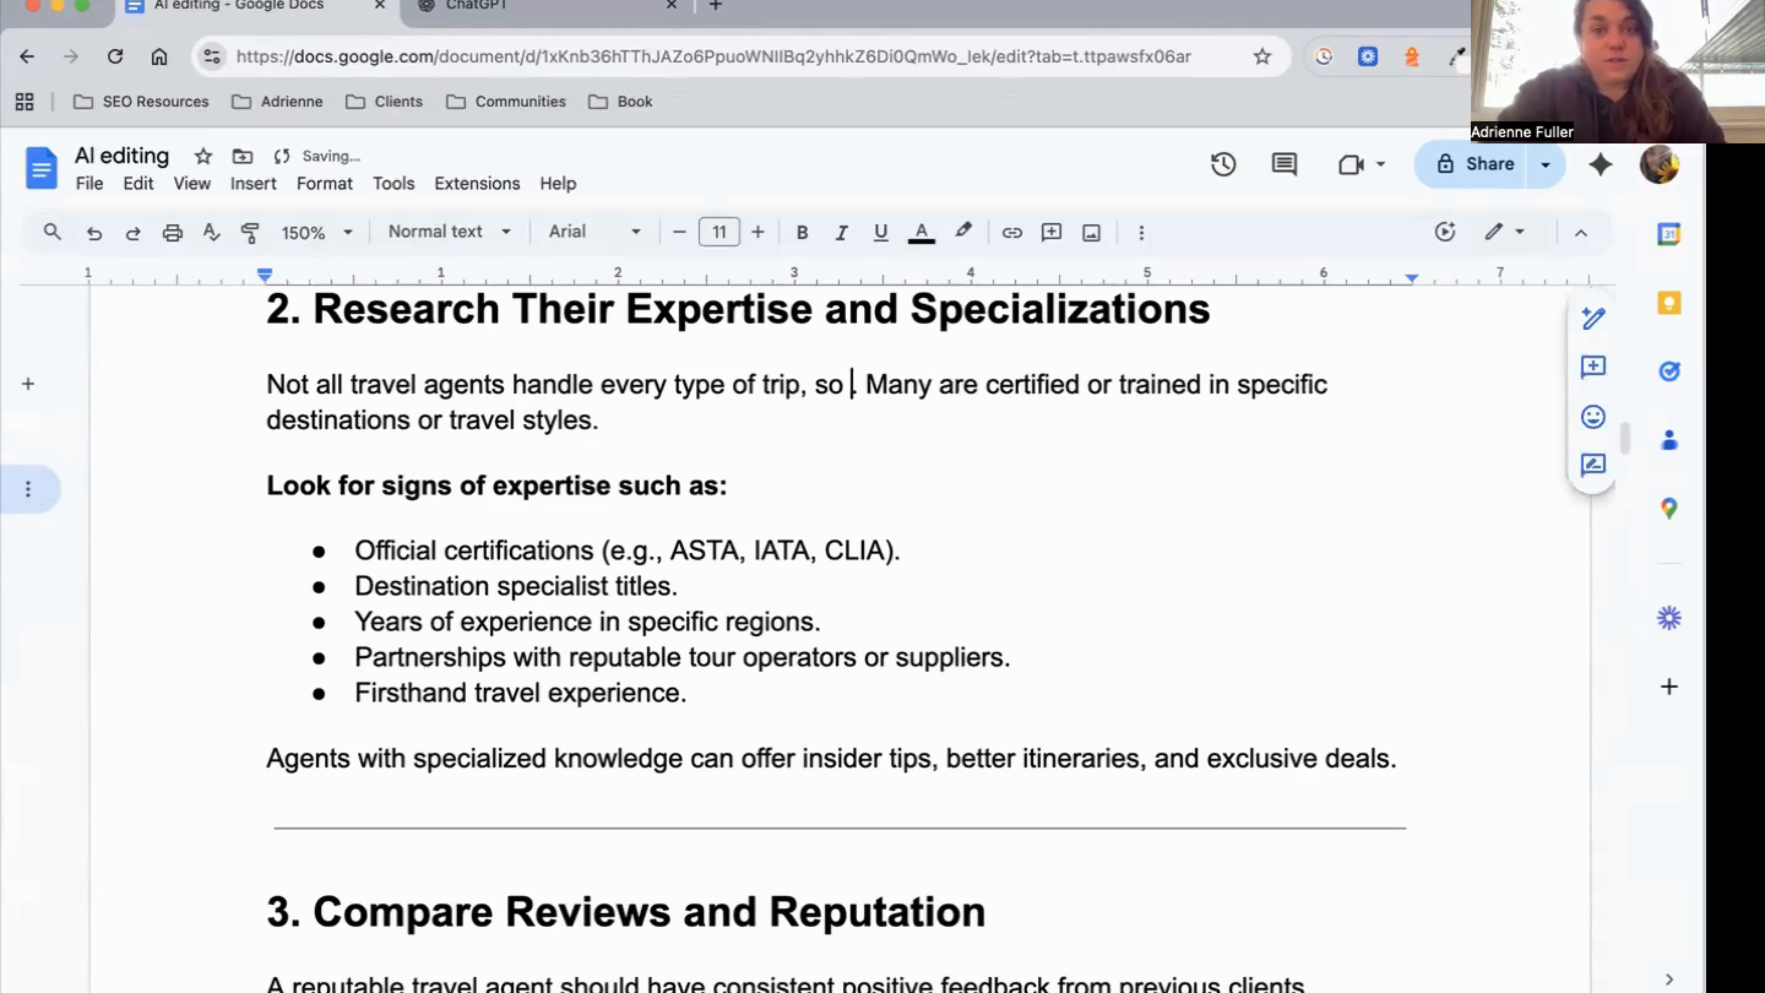
{"action": "key", "text": "BackSpace"}
{"action": "key", "text": "BackSpace"}
{"action": "key", "text": "BackSpace"}
{"action": "key", "text": "BackSpace"}
{"action": "key", "text": "BackSpace"}
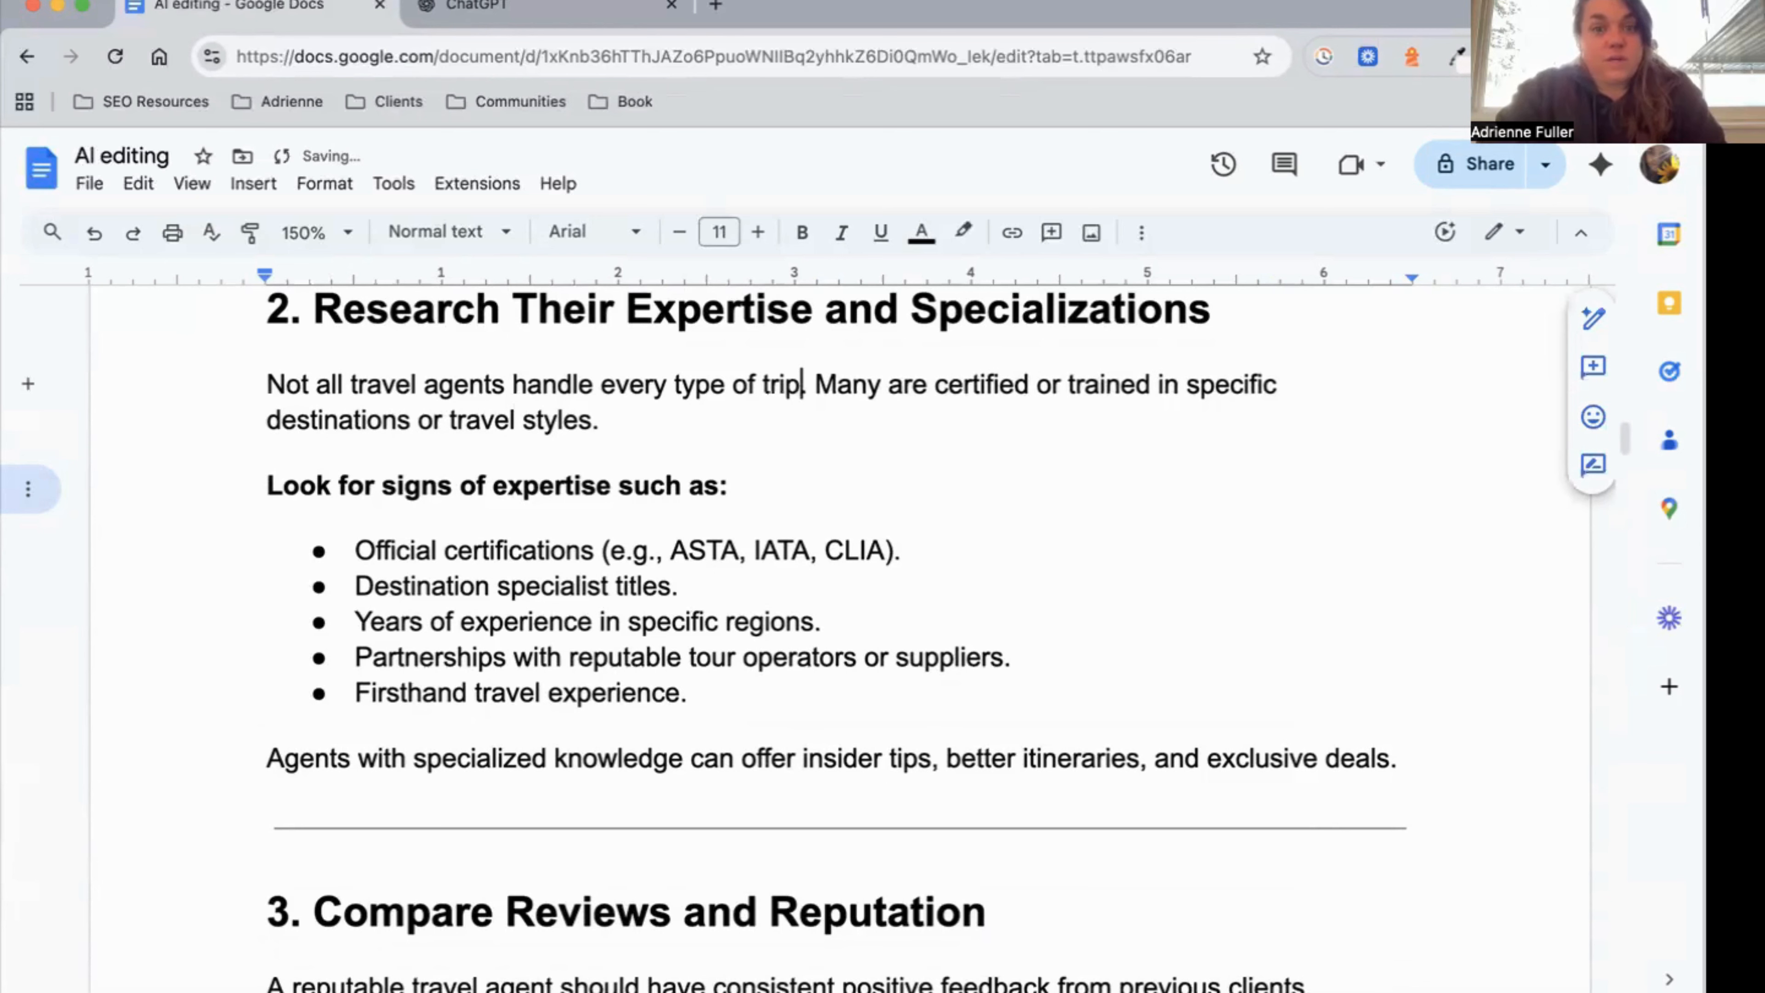
{"action": "left_click", "coordinate": [802, 429]}
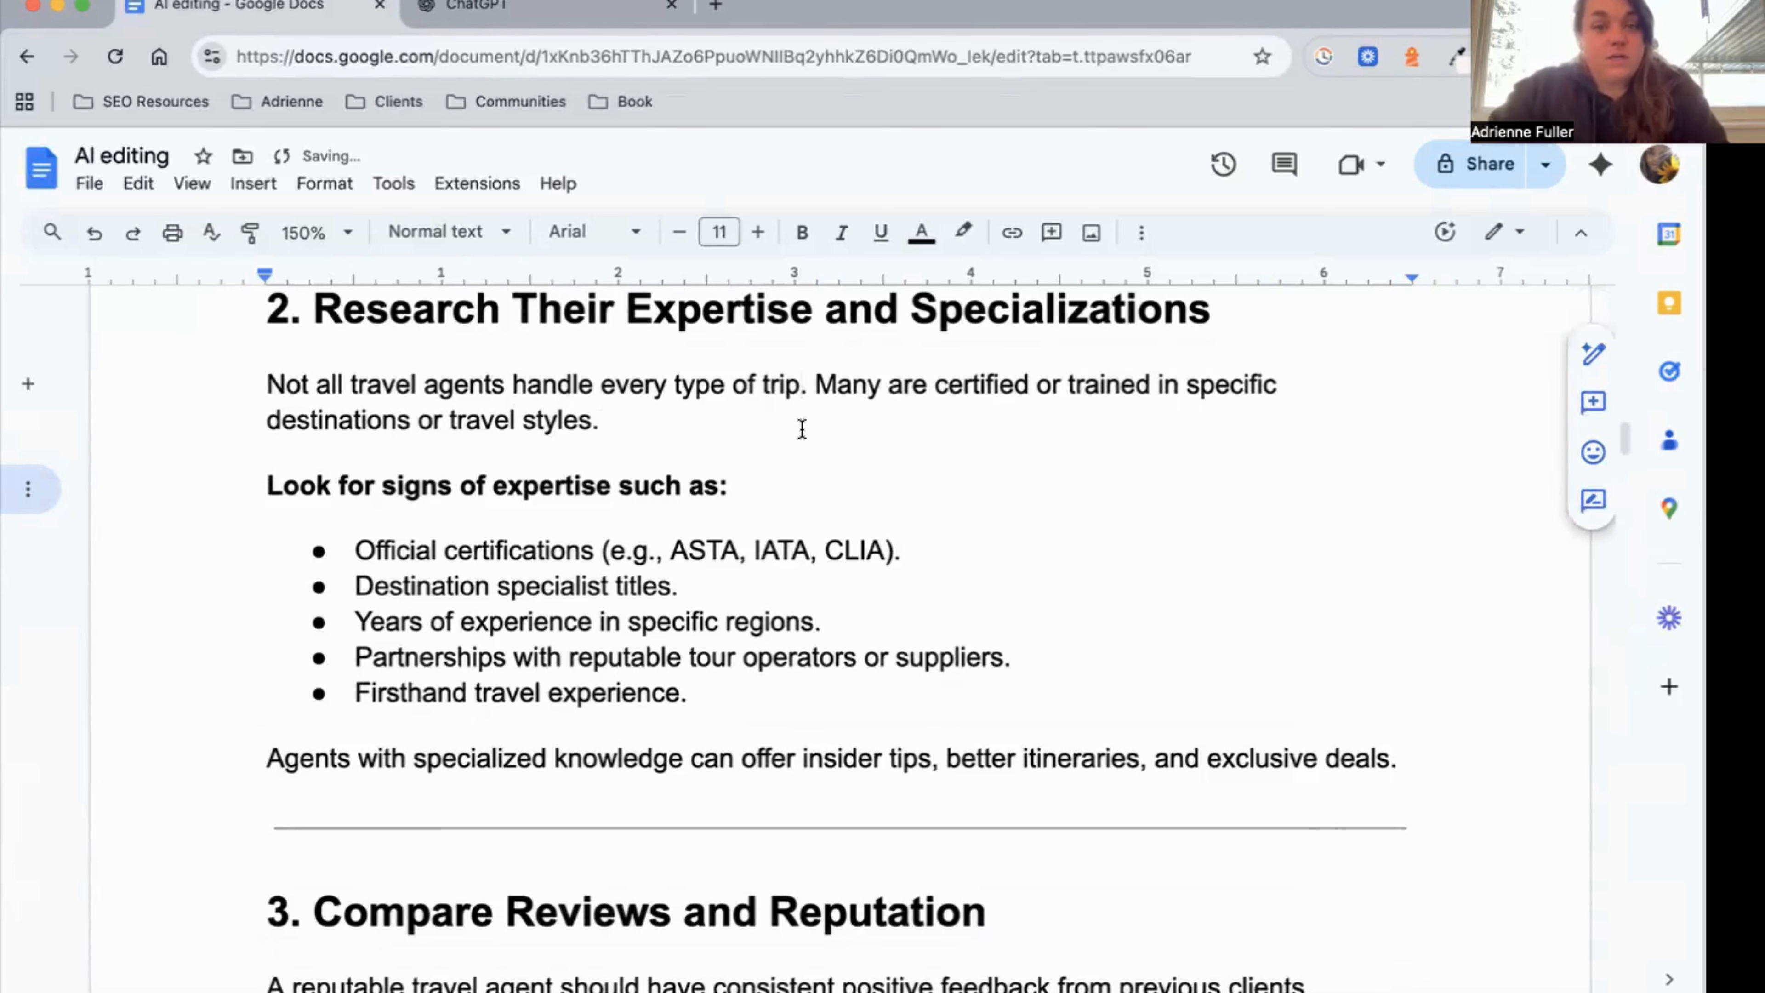
In the Official certifications bullet, insert the placeholder "define" before ASTA and enclose ASTA in parentheses.
{"action": "scroll", "coordinate": [802, 429], "scroll_direction": "up", "scroll_amount": 1}
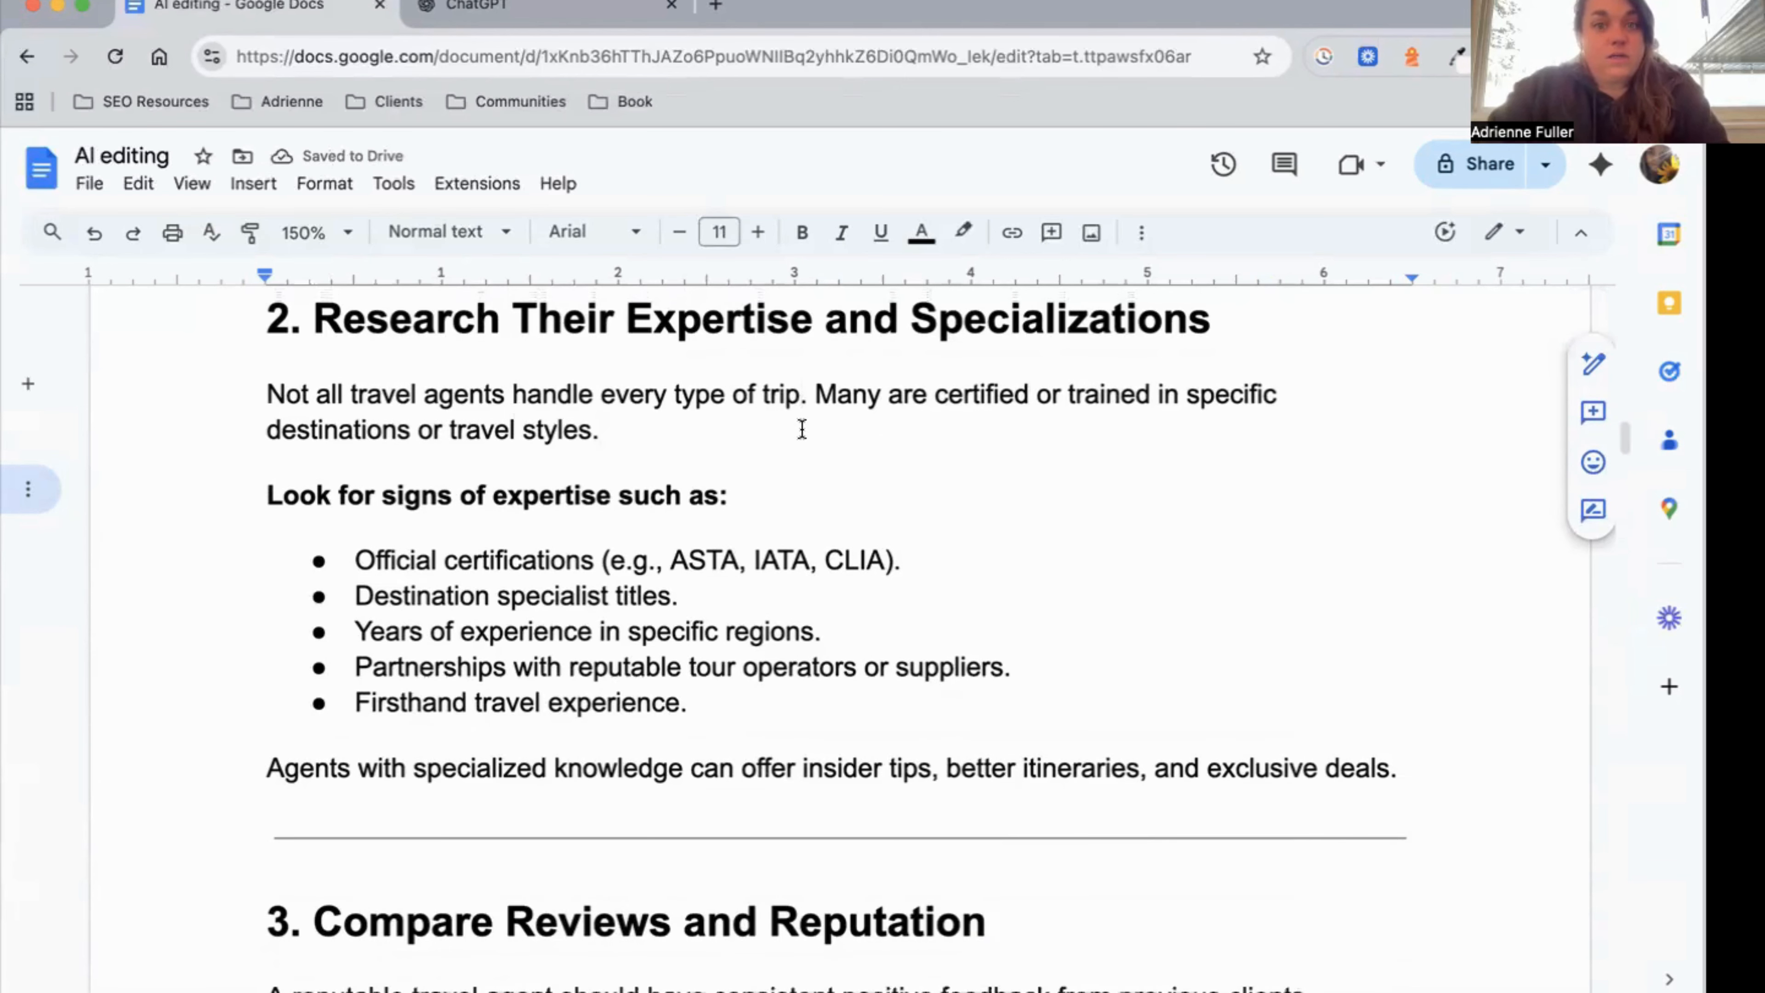
{"action": "scroll", "coordinate": [802, 429], "scroll_direction": "down", "scroll_amount": 5}
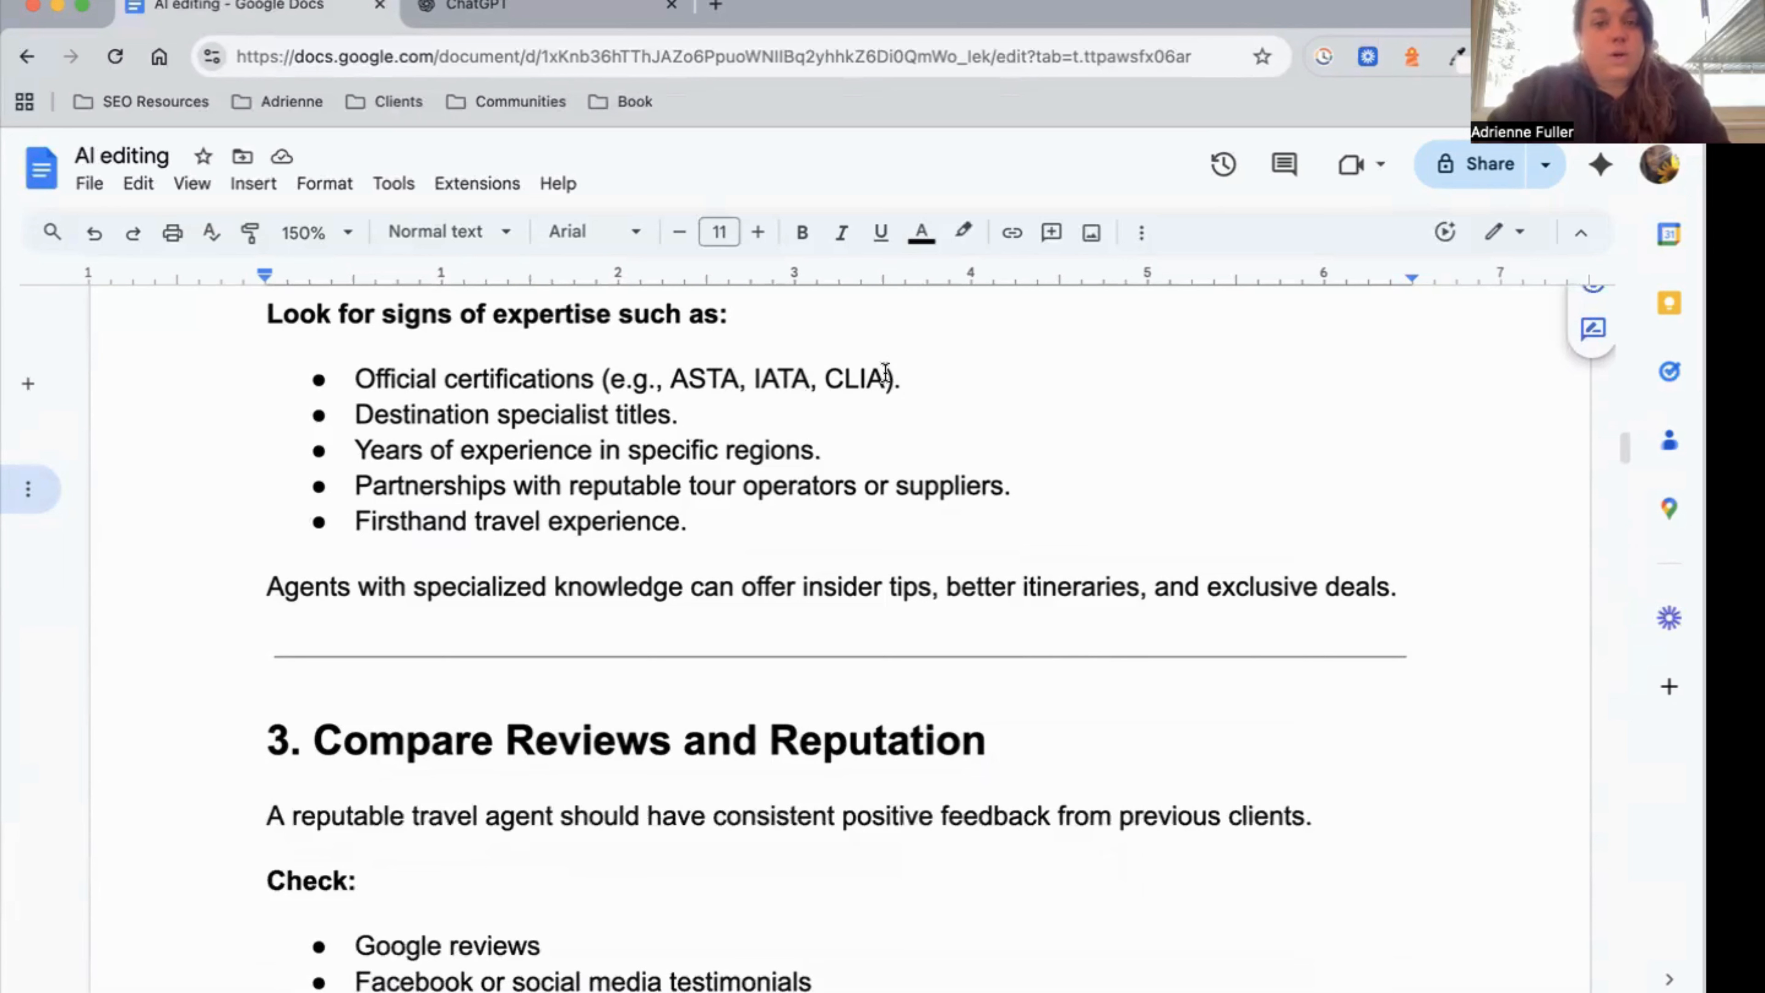
{"action": "left_click_drag", "start_coordinate": [885, 378], "coordinate": [671, 378]}
{"action": "left_click", "coordinate": [674, 367]}
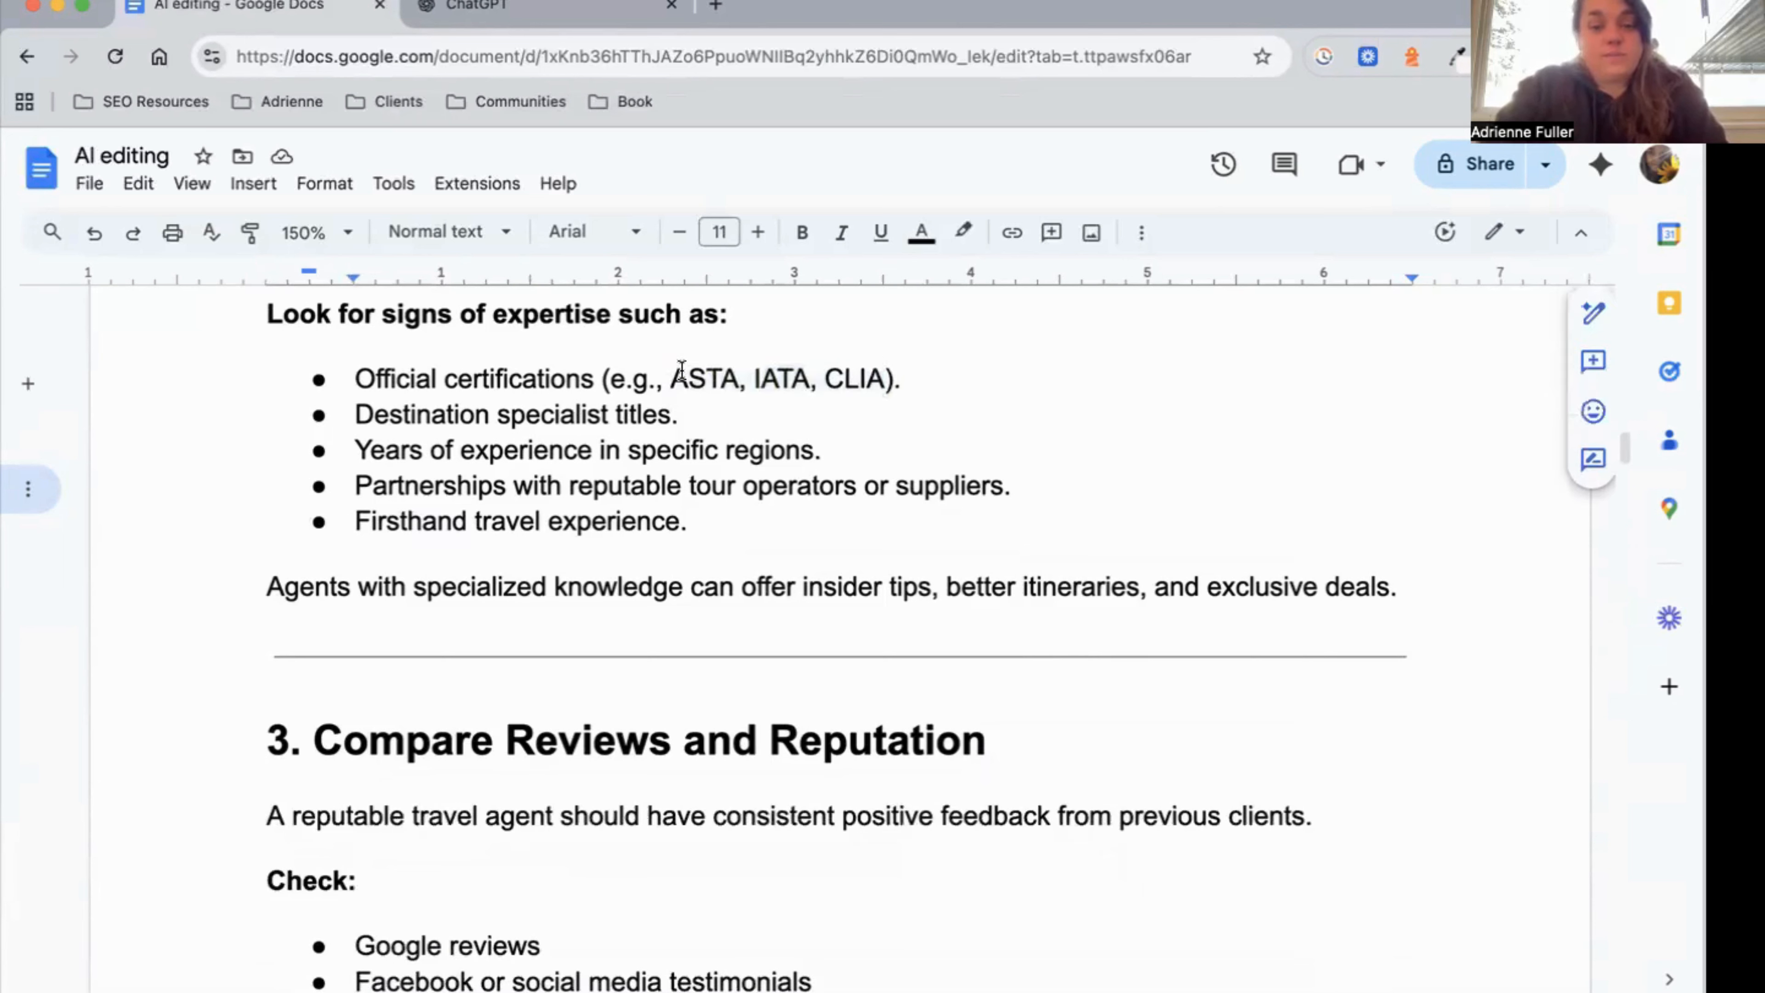
{"action": "type", "text": "define ("}
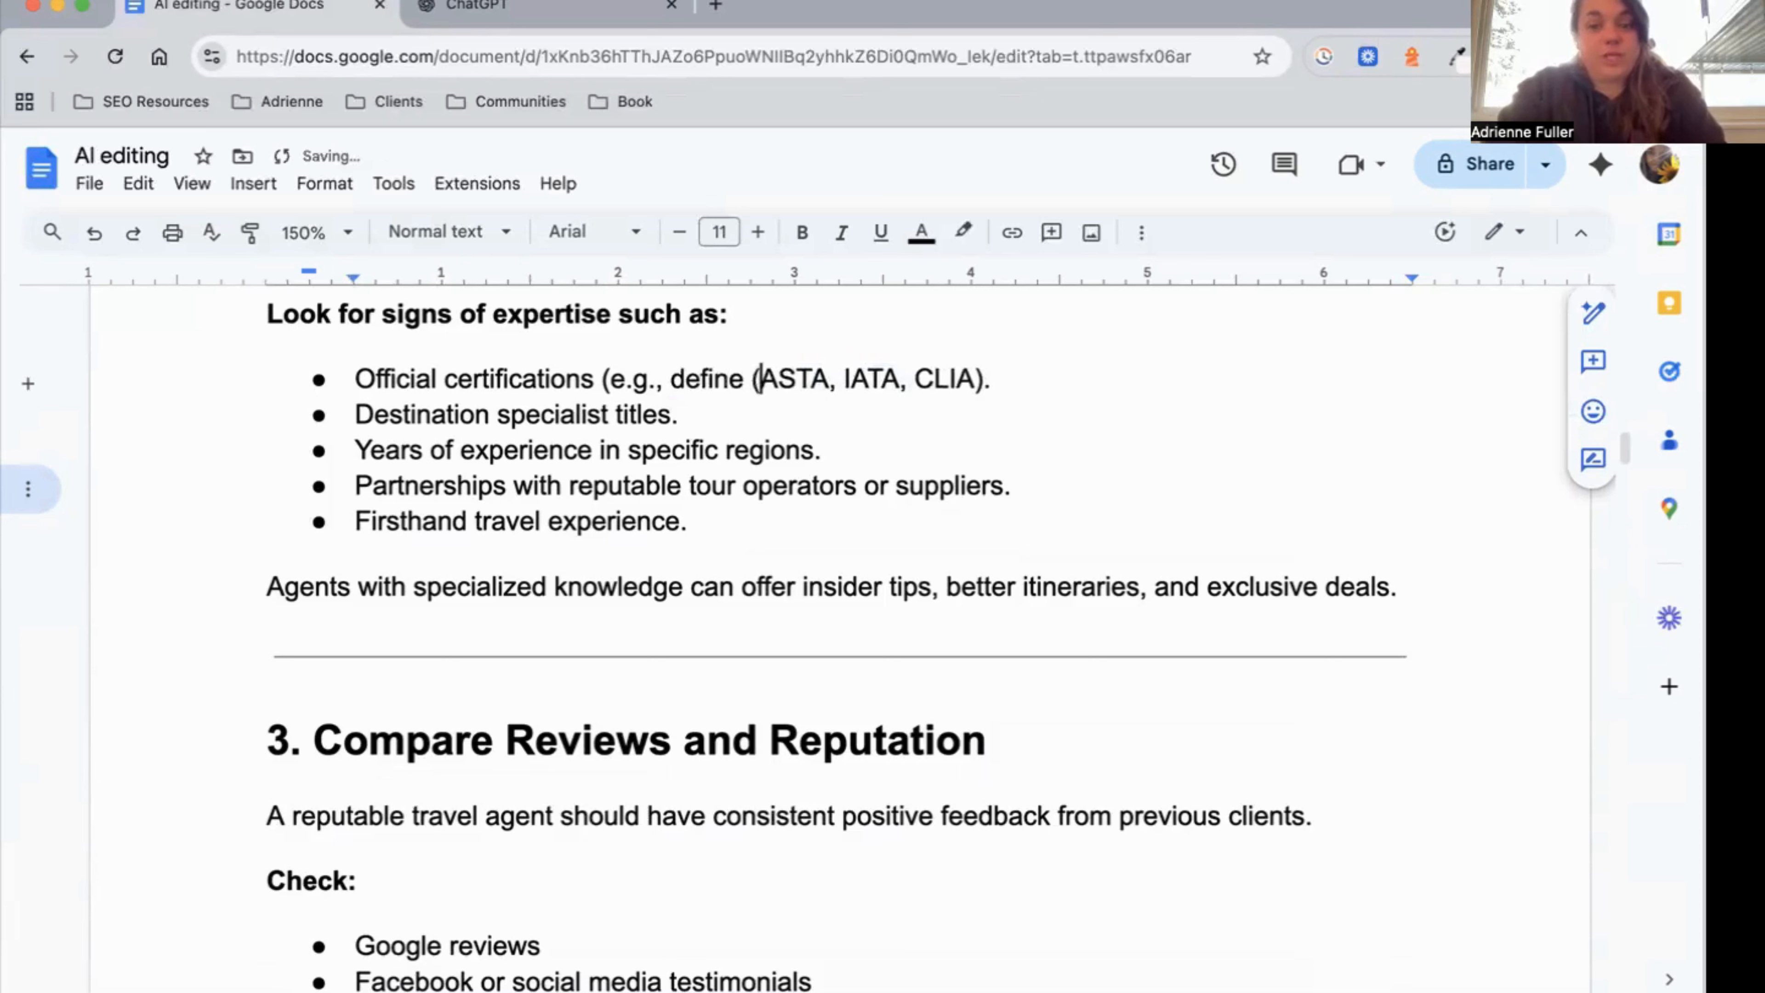
{"action": "left_click", "coordinate": [831, 378]}
{"action": "type", "text": ")"}
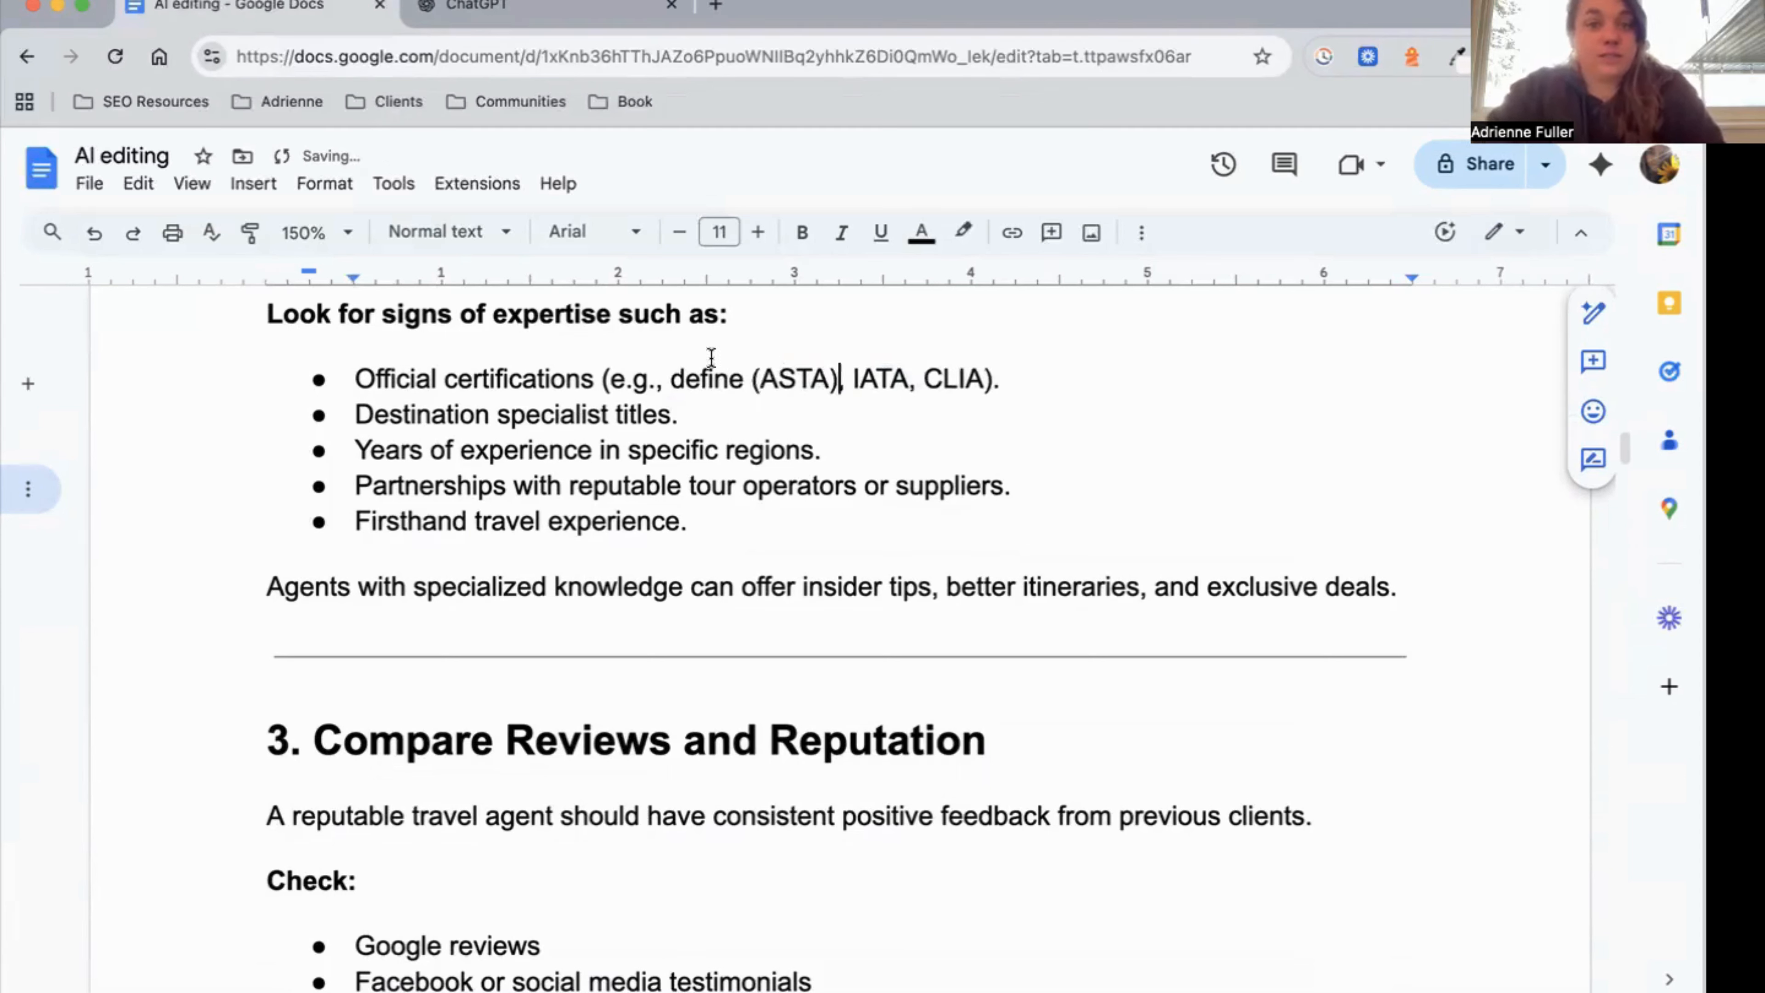
Split the certification list after "e.g.," into an indented sub-bullet beginning with "define (ASTA)".
{"action": "left_click_drag", "start_coordinate": [610, 378], "coordinate": [654, 386]}
{"action": "left_click", "coordinate": [671, 378]}
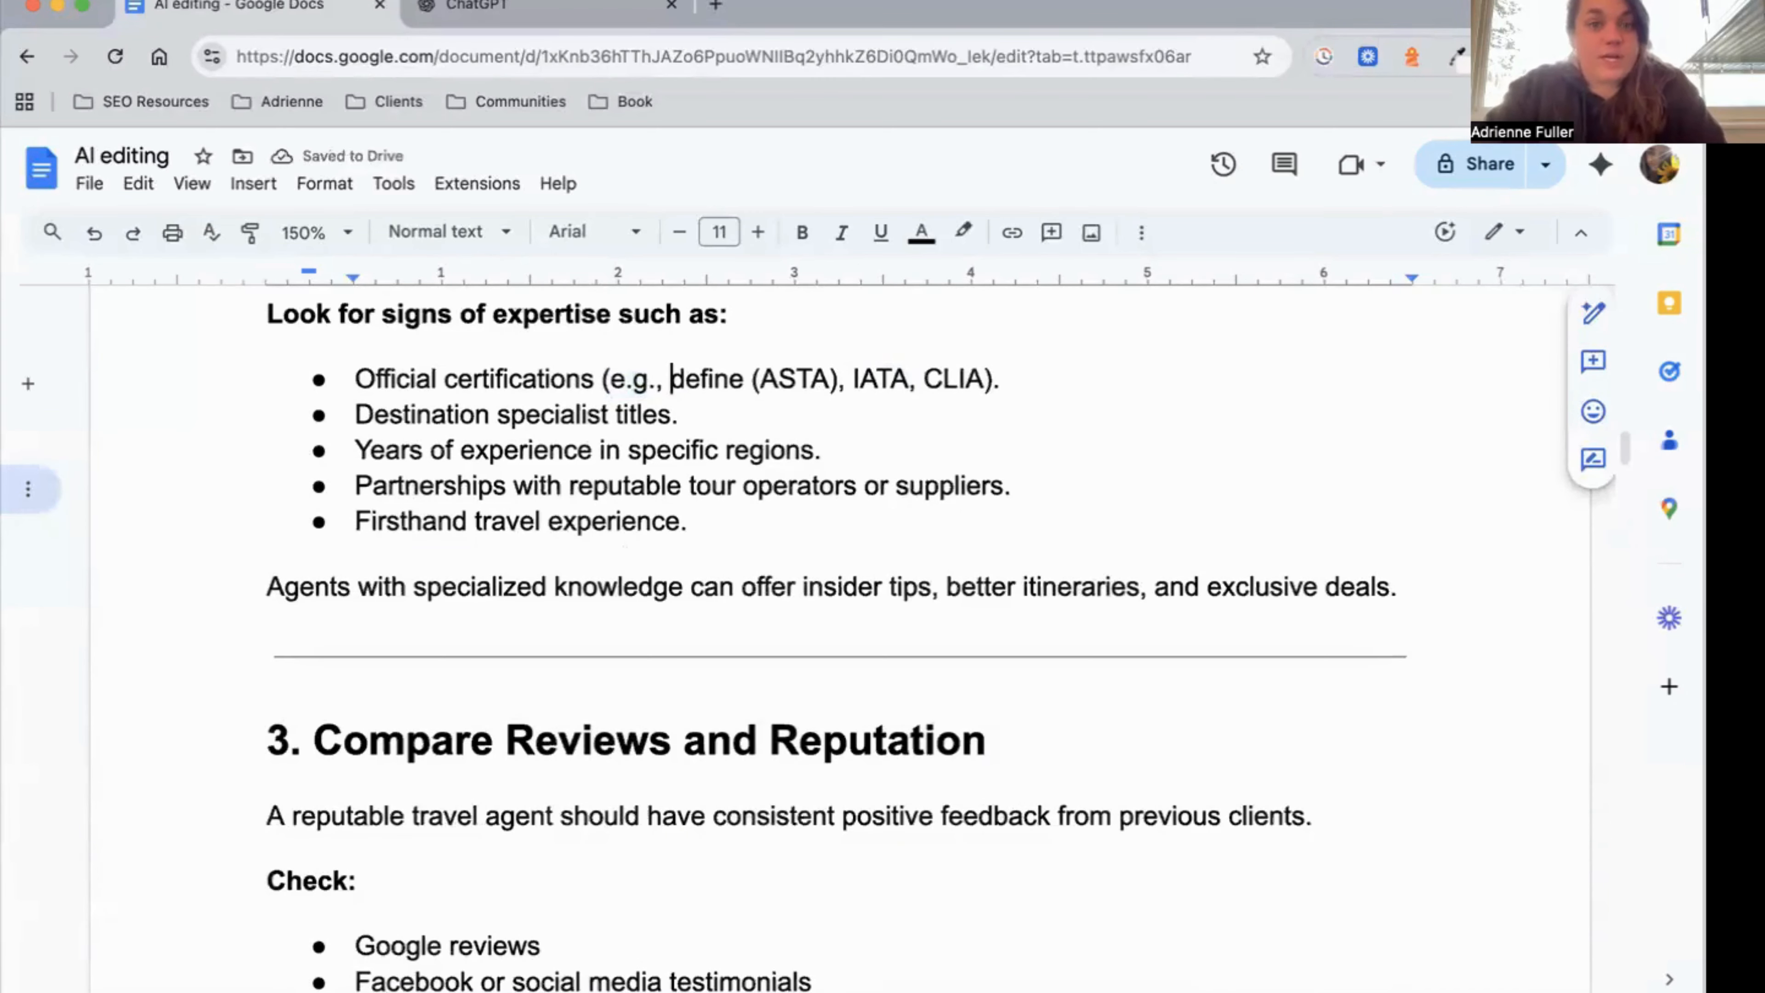
{"action": "key", "text": "Return"}
{"action": "key", "text": "Tab"}
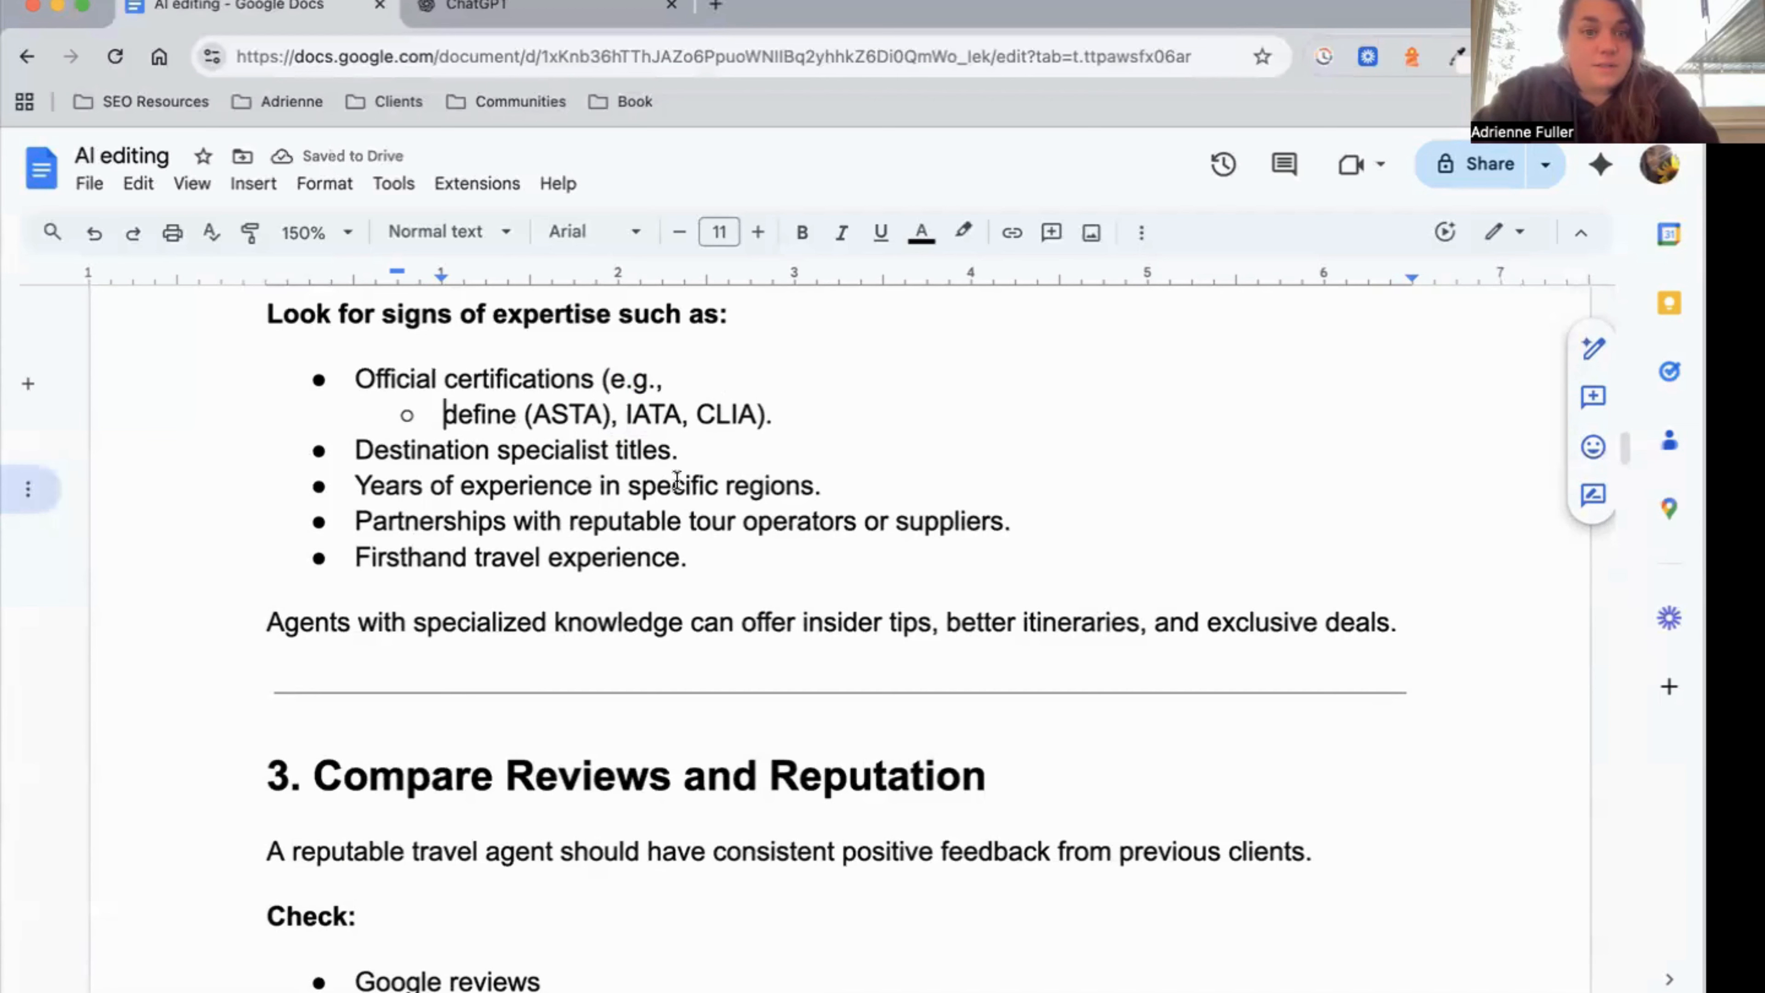
Review the remaining expertise bullets and the sections on reviews and reputation, services offered, and fees, pricing, and value.
{"action": "left_click", "coordinate": [926, 522]}
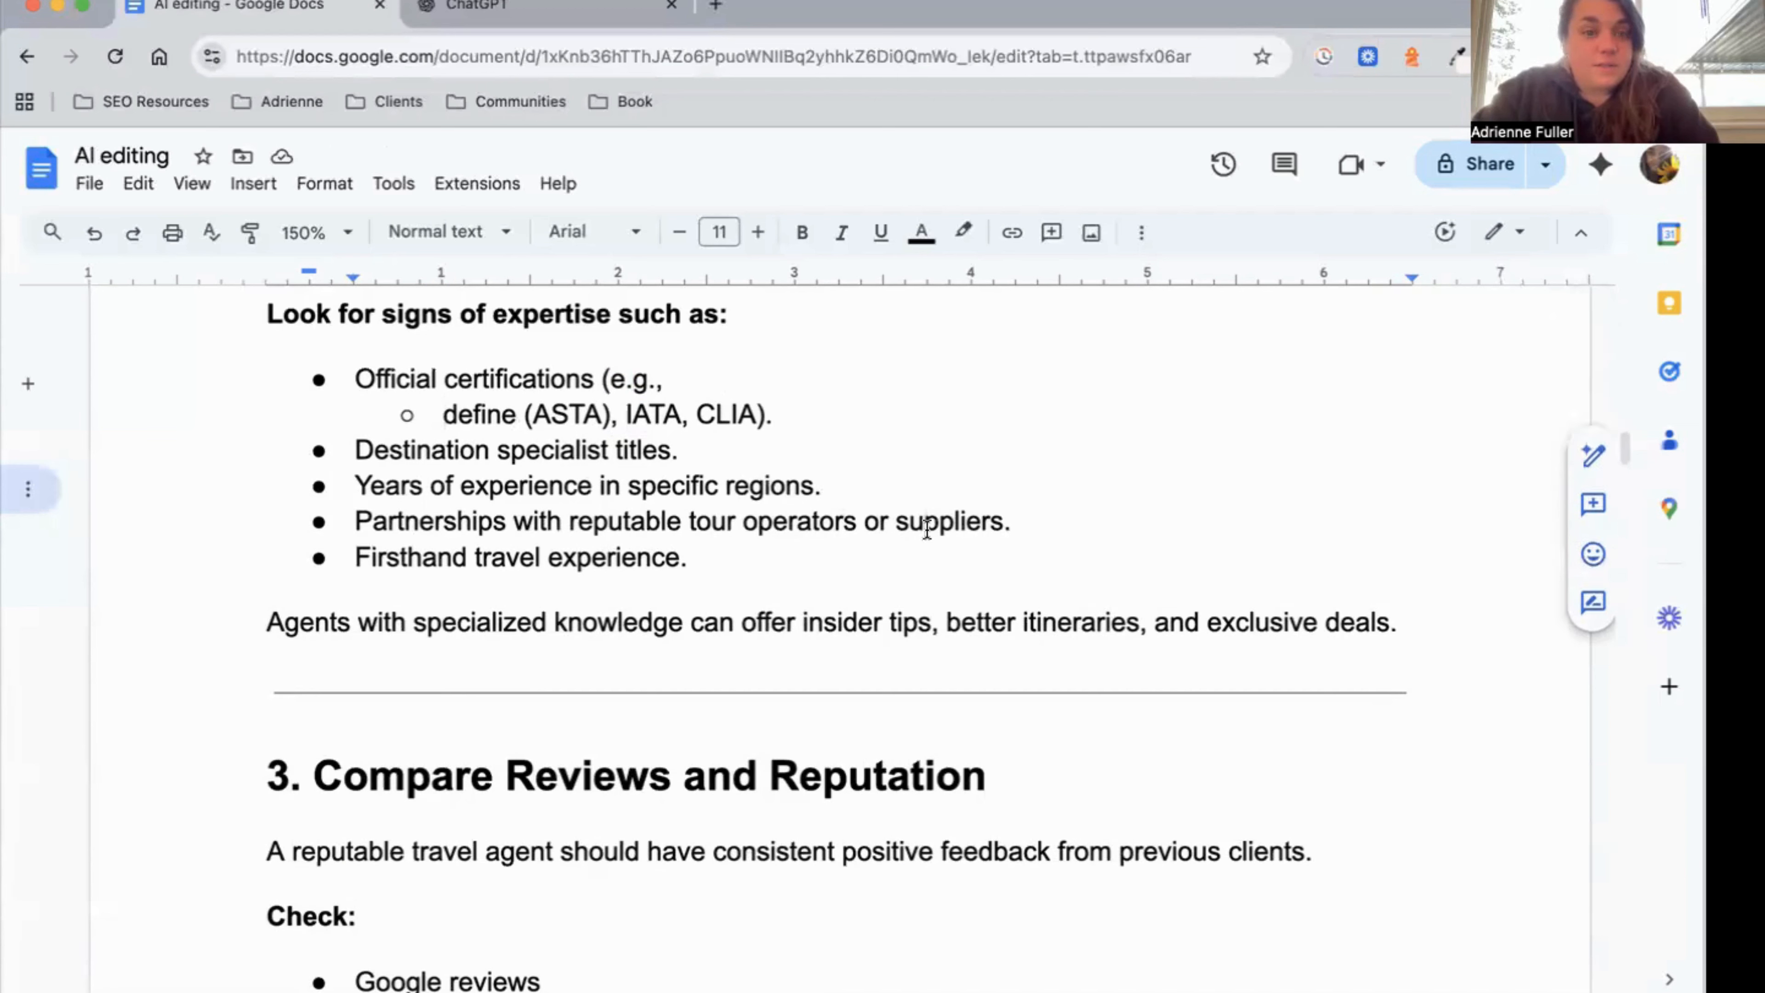
{"action": "left_click", "coordinate": [655, 556]}
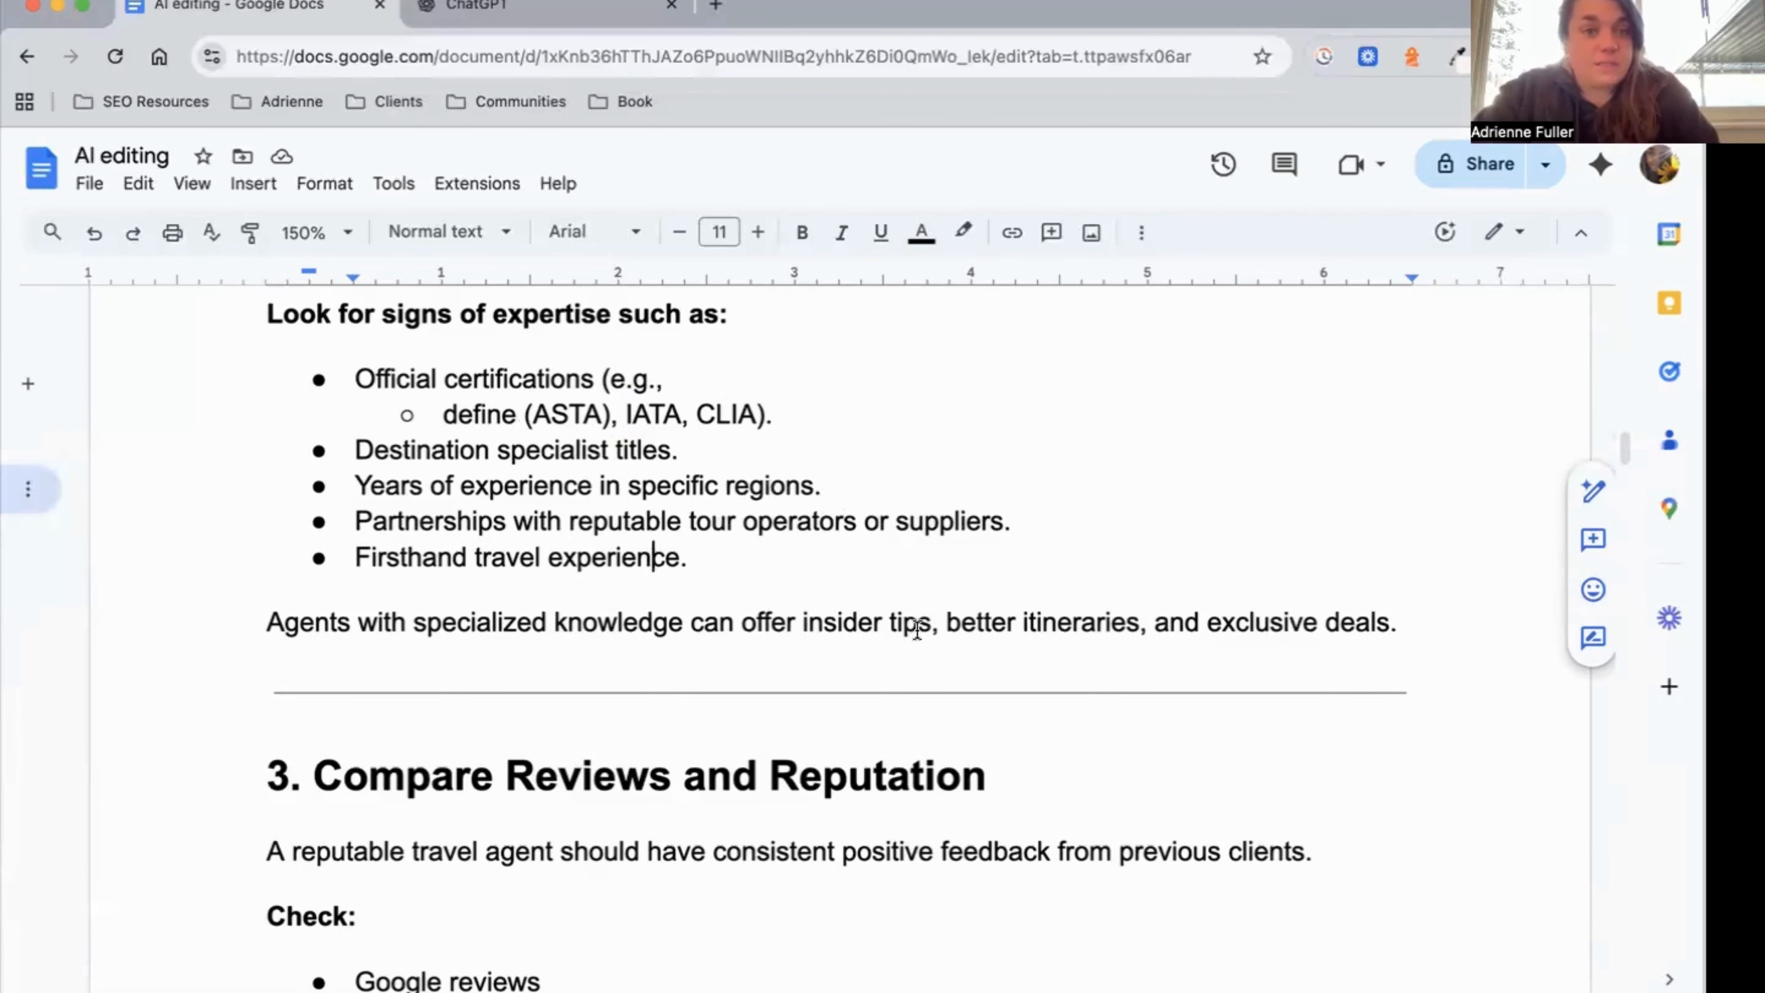
{"action": "scroll", "coordinate": [916, 625], "scroll_direction": "up", "scroll_amount": 2}
{"action": "scroll", "coordinate": [917, 629], "scroll_direction": "down", "scroll_amount": 9}
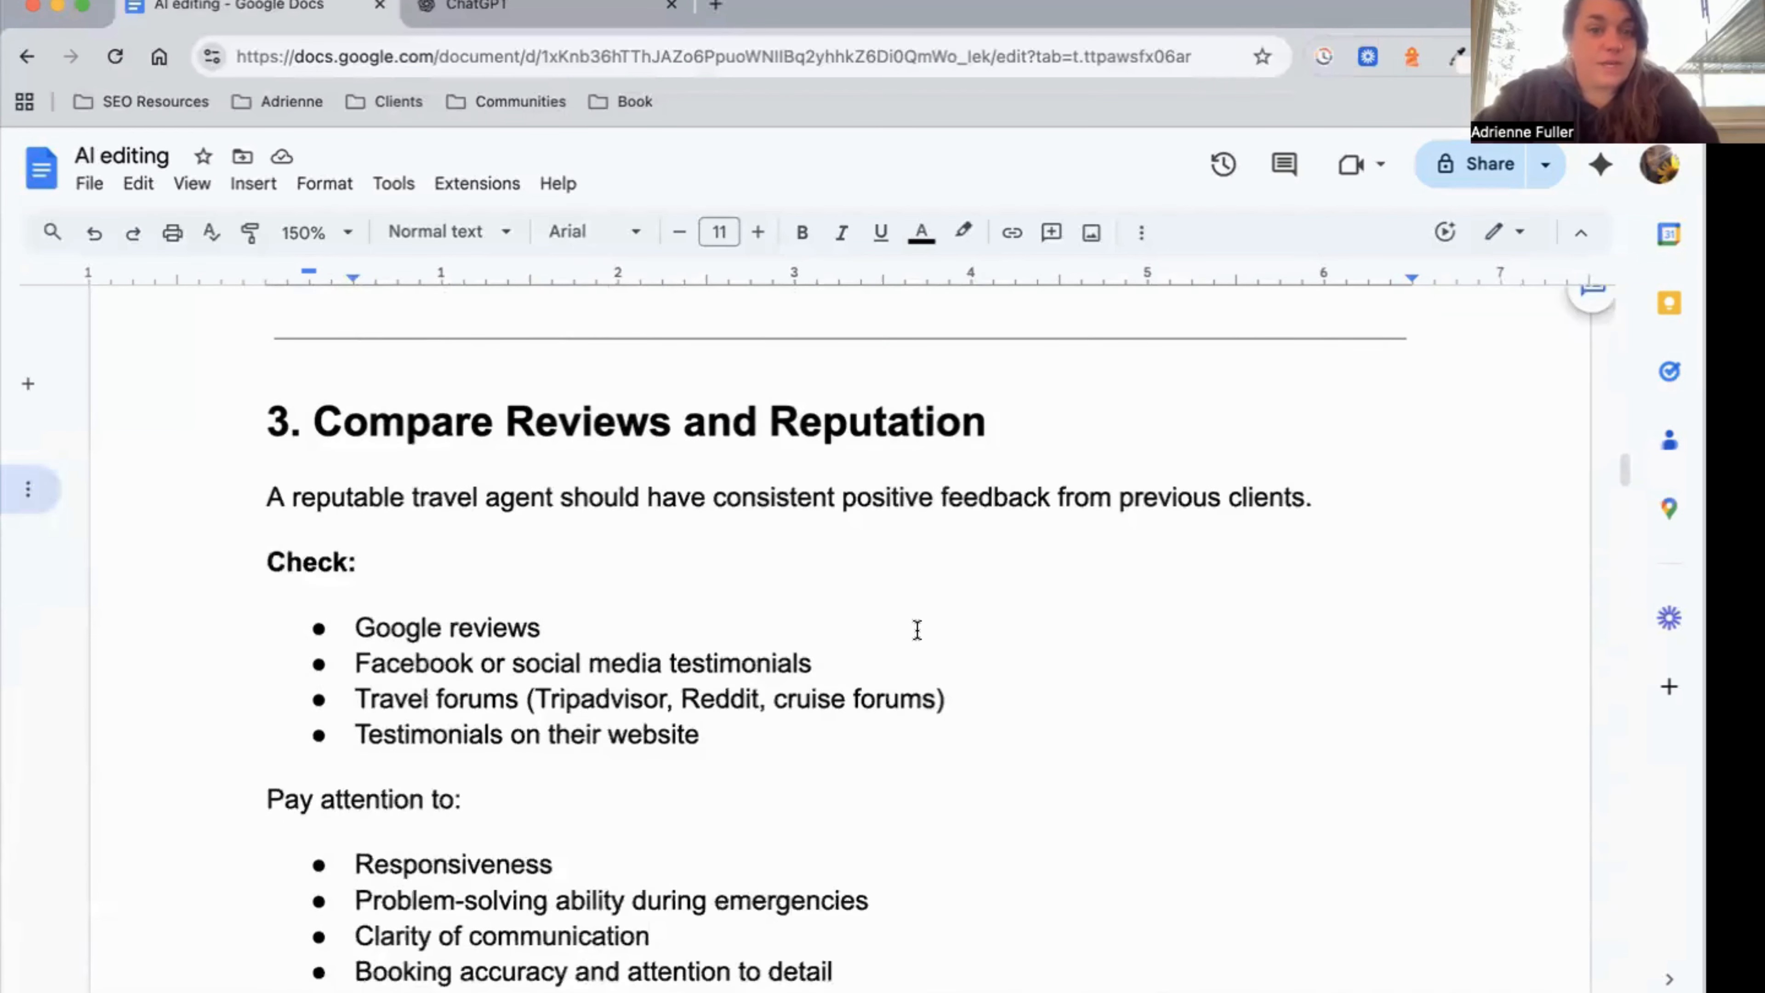
{"action": "scroll", "coordinate": [918, 629], "scroll_direction": "up", "scroll_amount": 1}
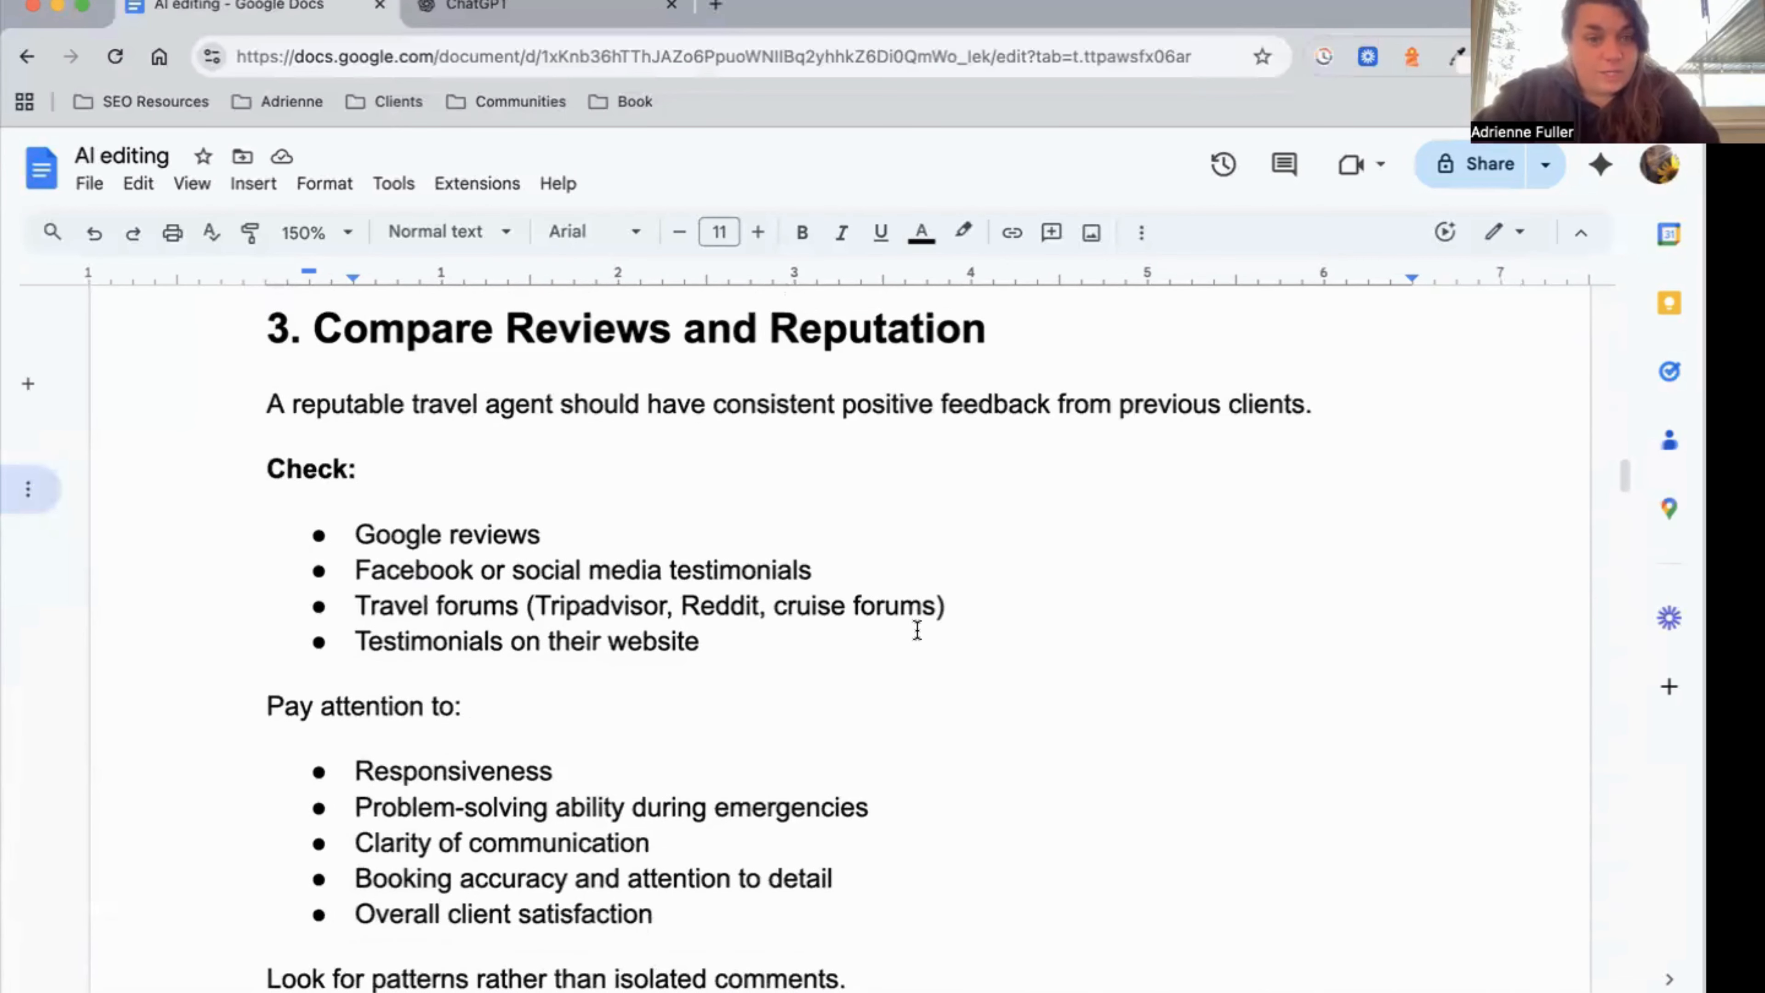
{"action": "scroll", "coordinate": [918, 629], "scroll_direction": "down", "scroll_amount": 1}
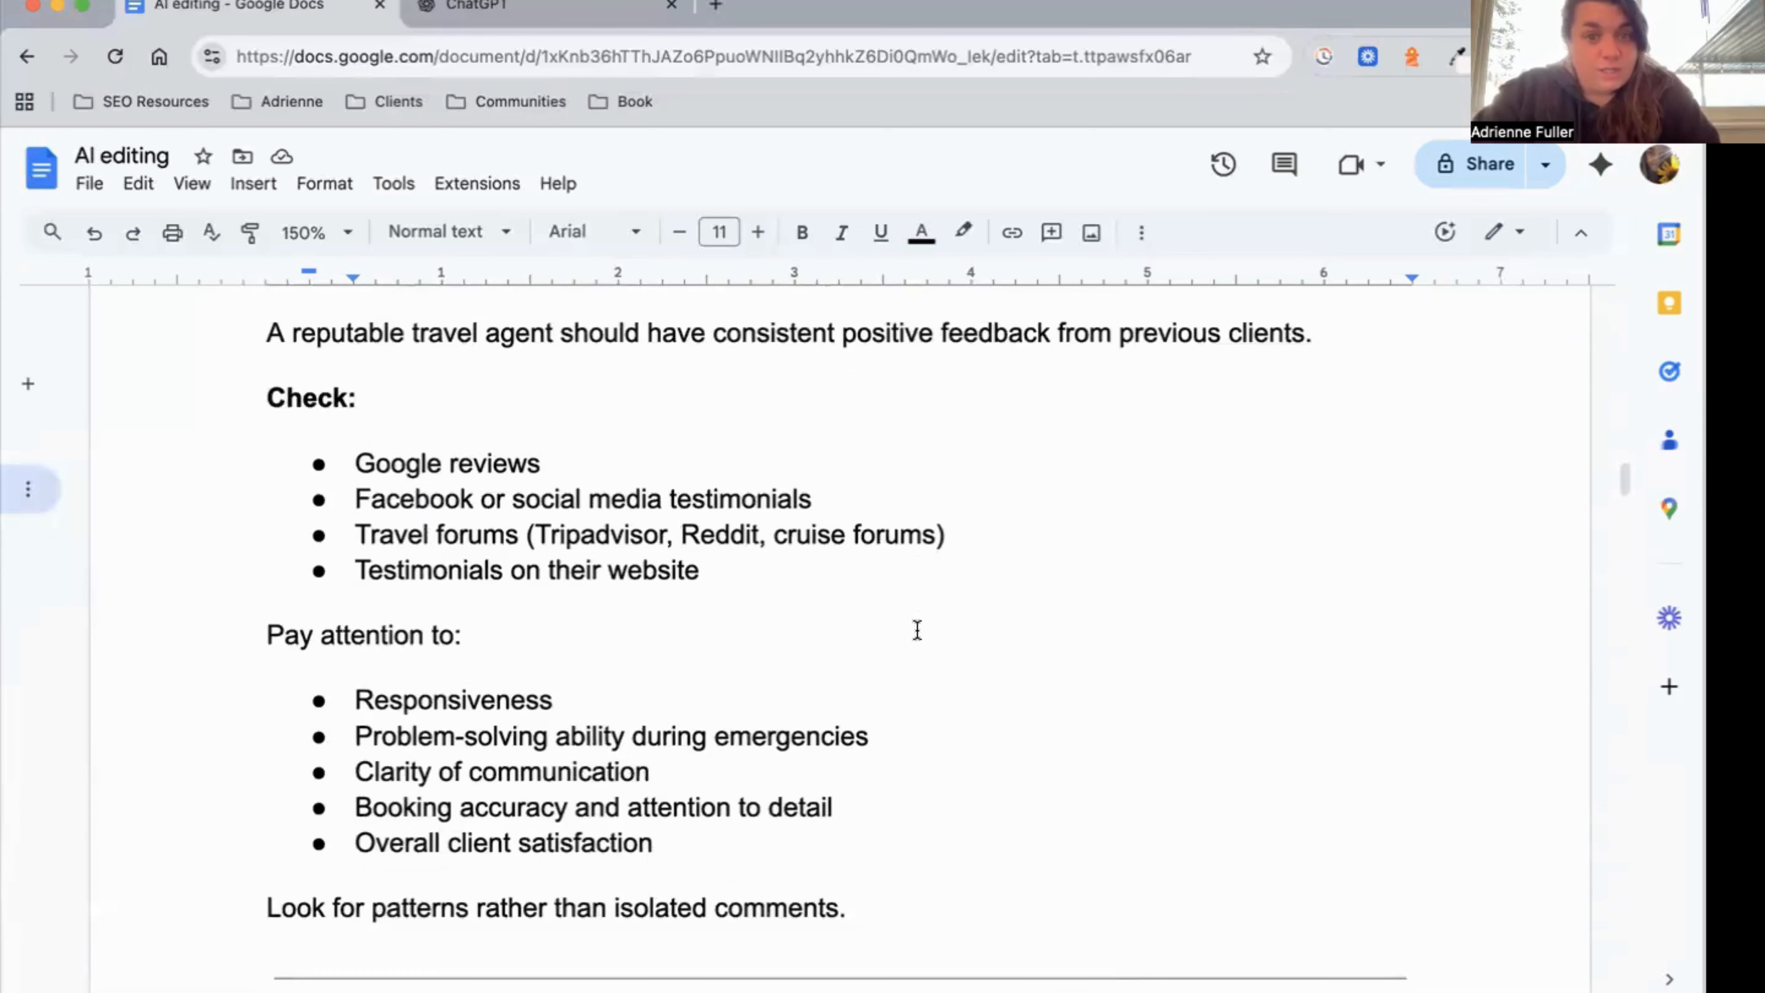
{"action": "scroll", "coordinate": [918, 629], "scroll_direction": "down", "scroll_amount": 1}
{"action": "scroll", "coordinate": [918, 629], "scroll_direction": "down", "scroll_amount": 1}
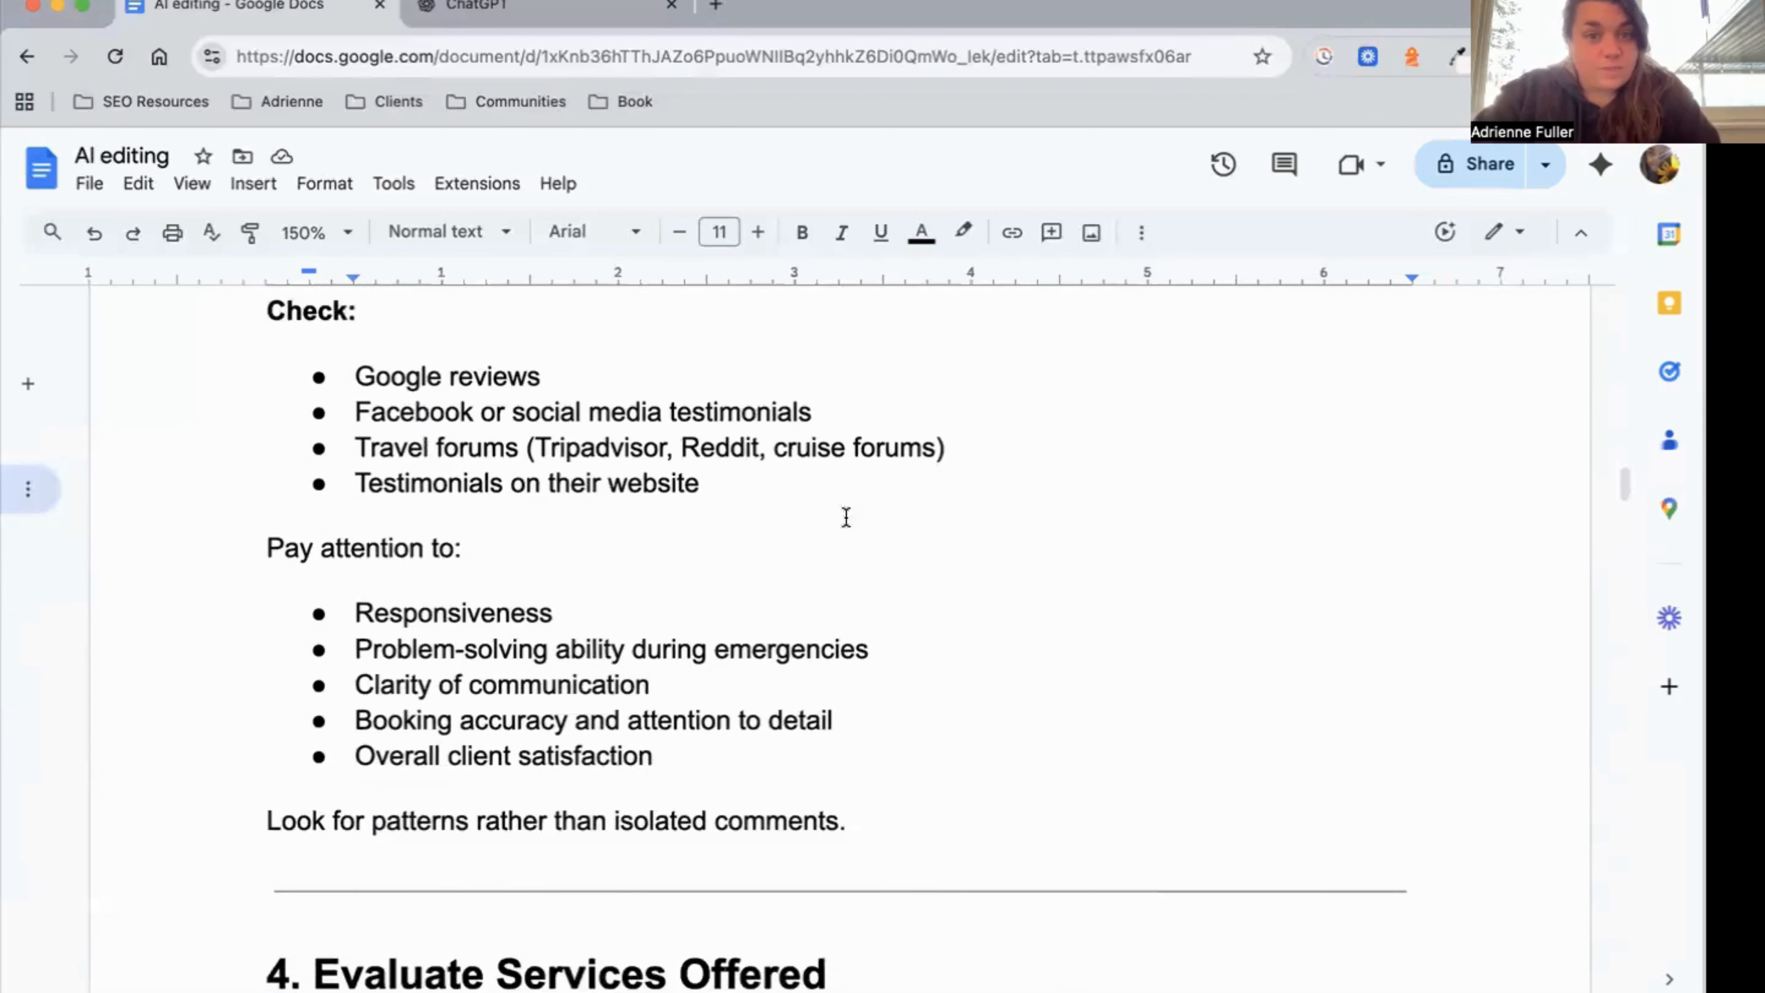
{"action": "left_click_drag", "start_coordinate": [775, 447], "coordinate": [942, 449]}
{"action": "left_click", "coordinate": [937, 448]}
{"action": "scroll", "coordinate": [937, 451], "scroll_direction": "down", "scroll_amount": 3}
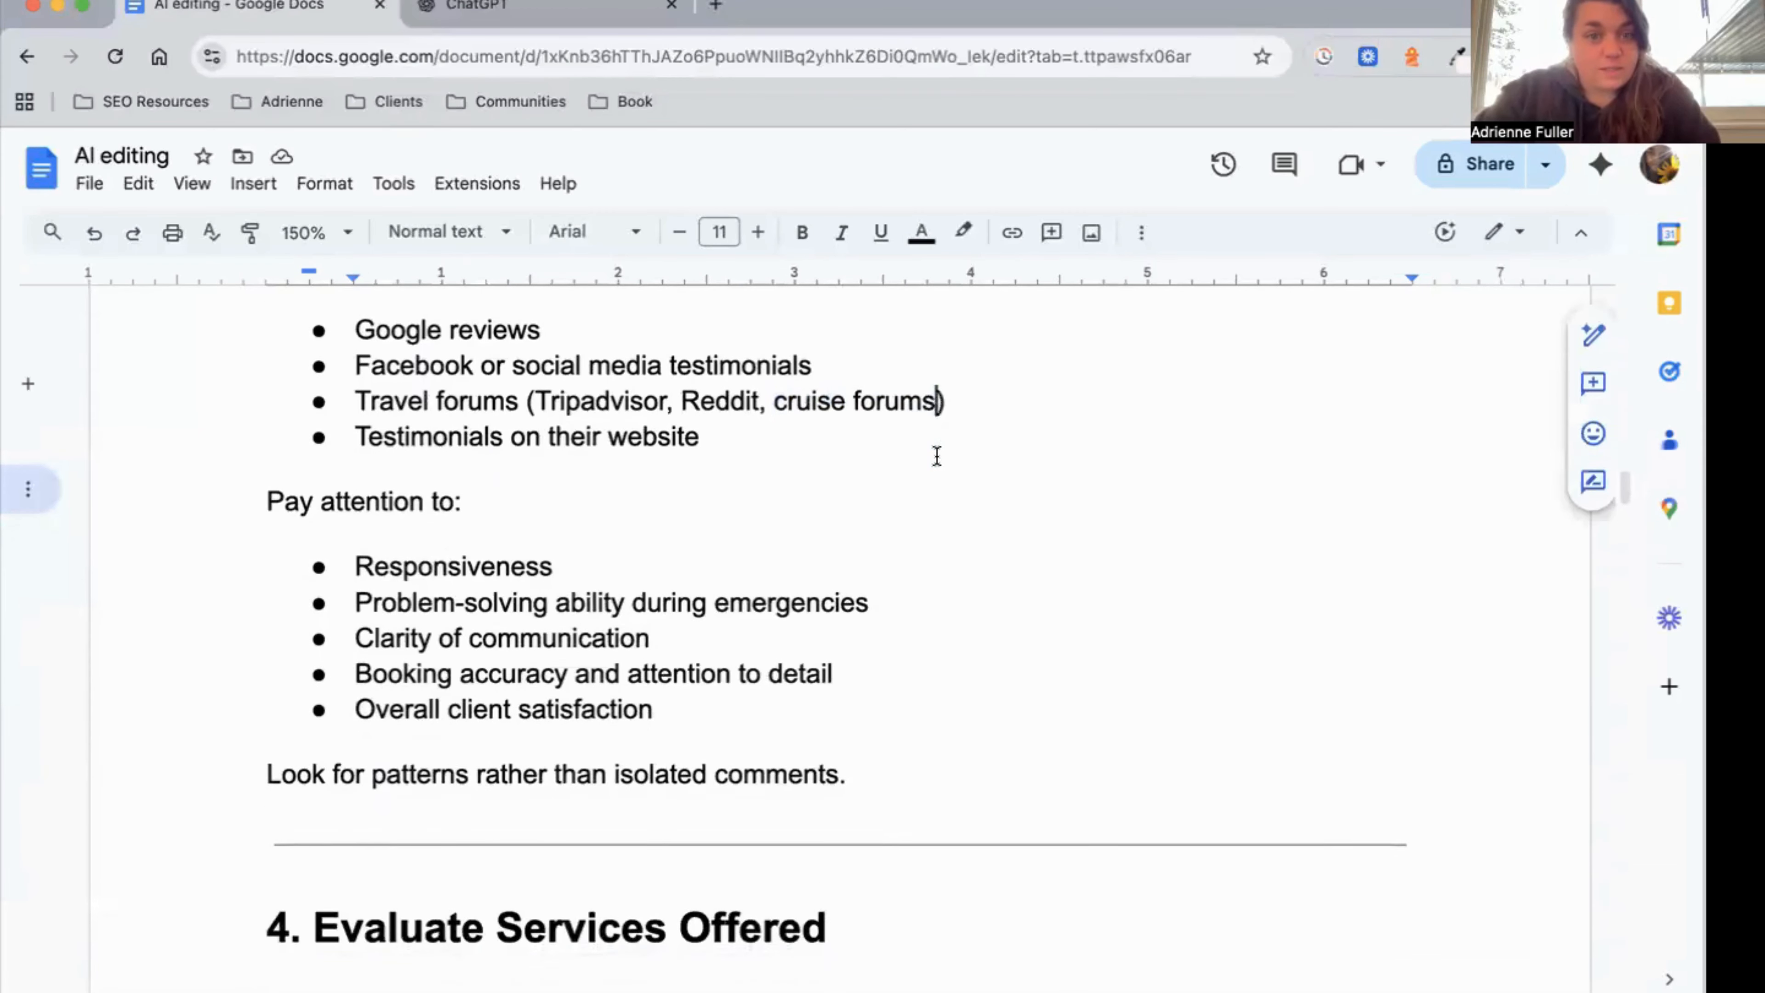
{"action": "scroll", "coordinate": [937, 455], "scroll_direction": "down", "scroll_amount": 3}
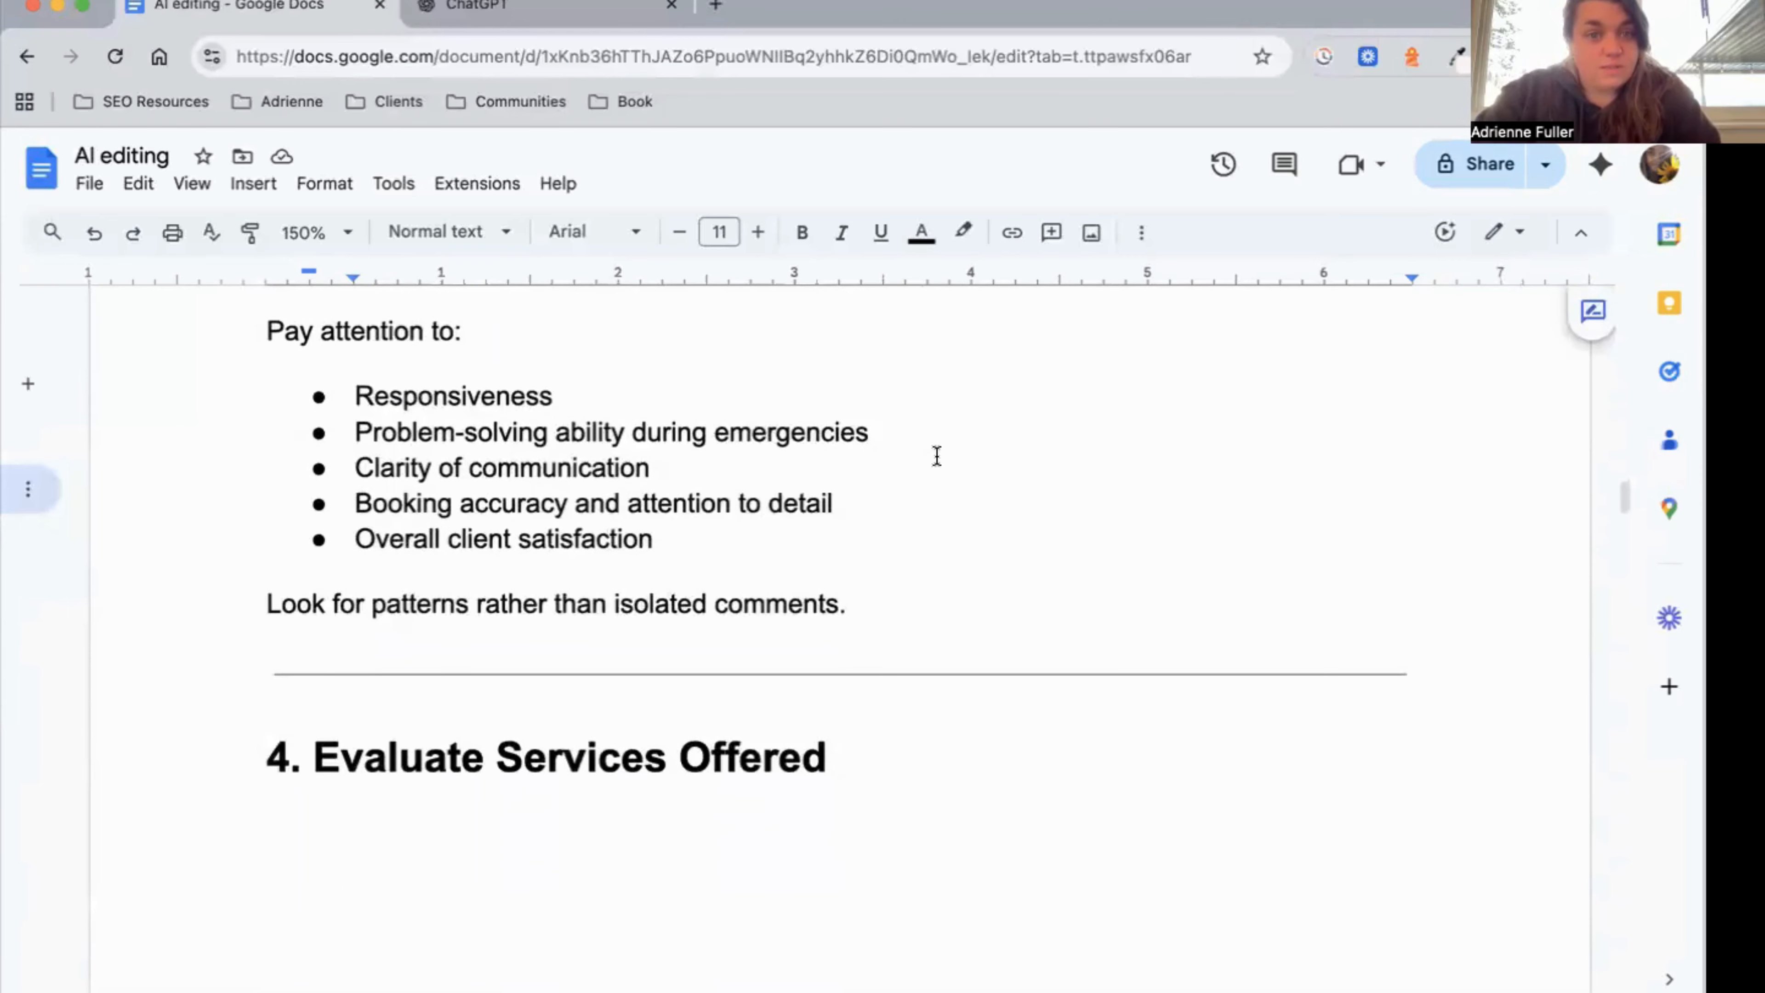
{"action": "left_click", "coordinate": [937, 456]}
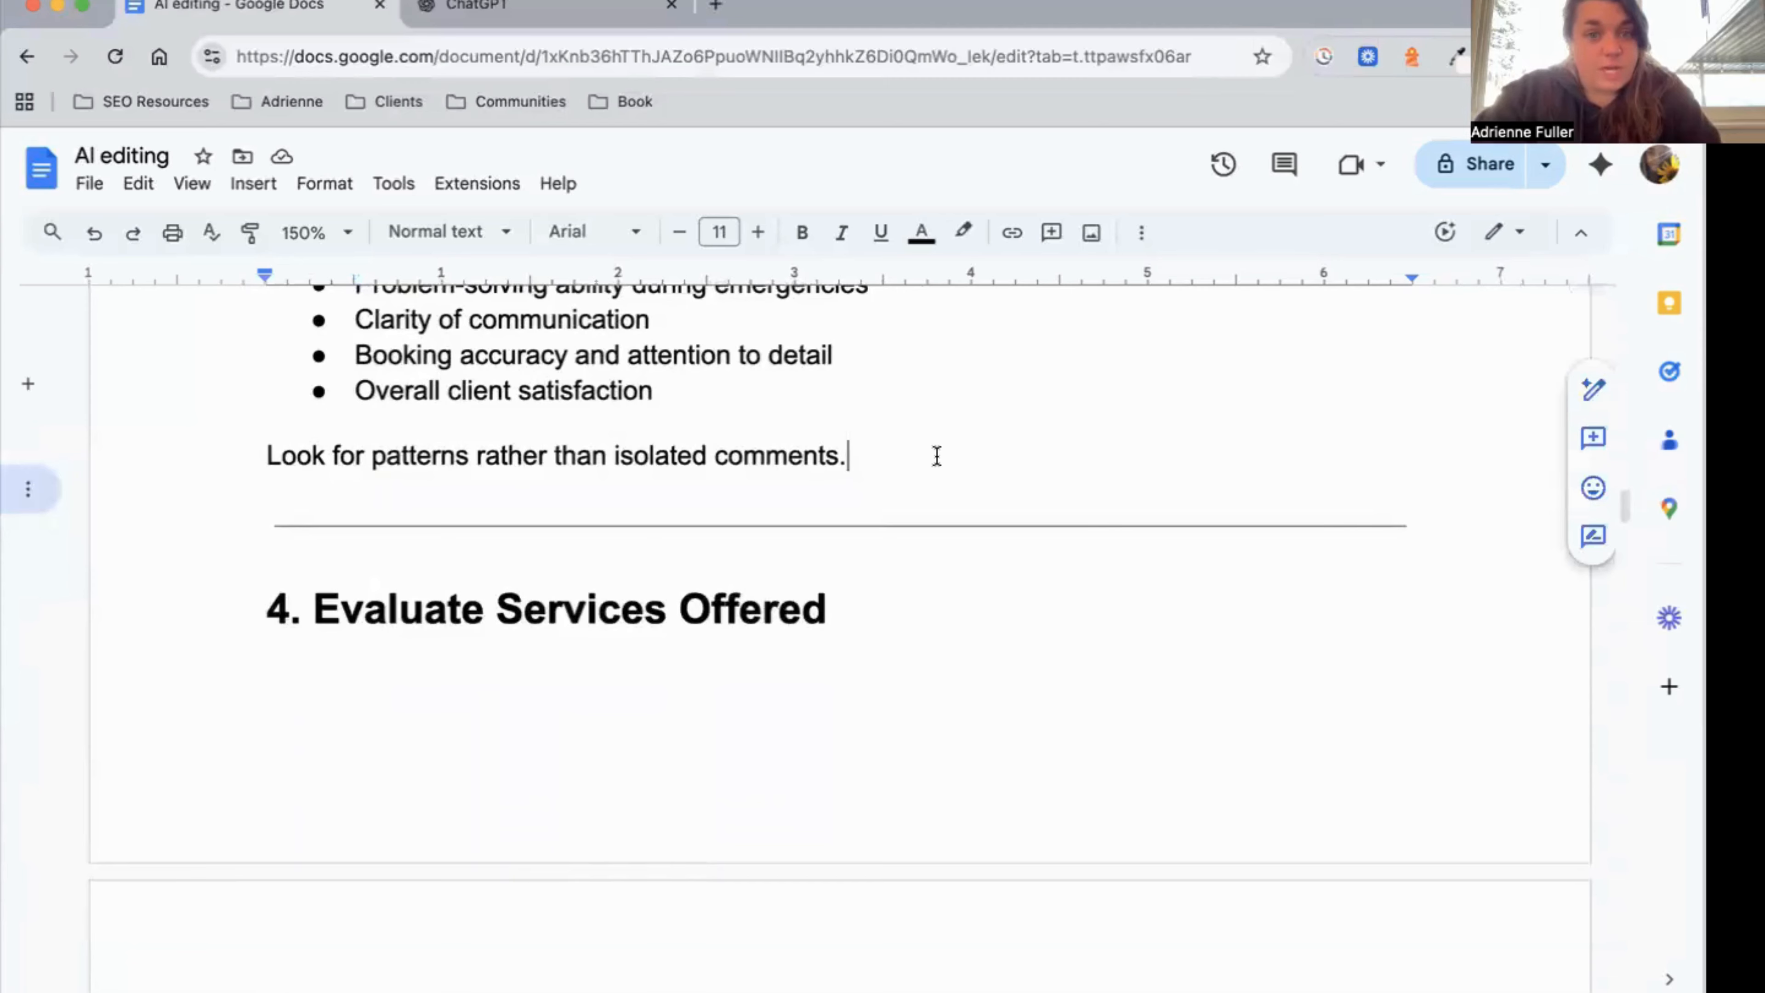
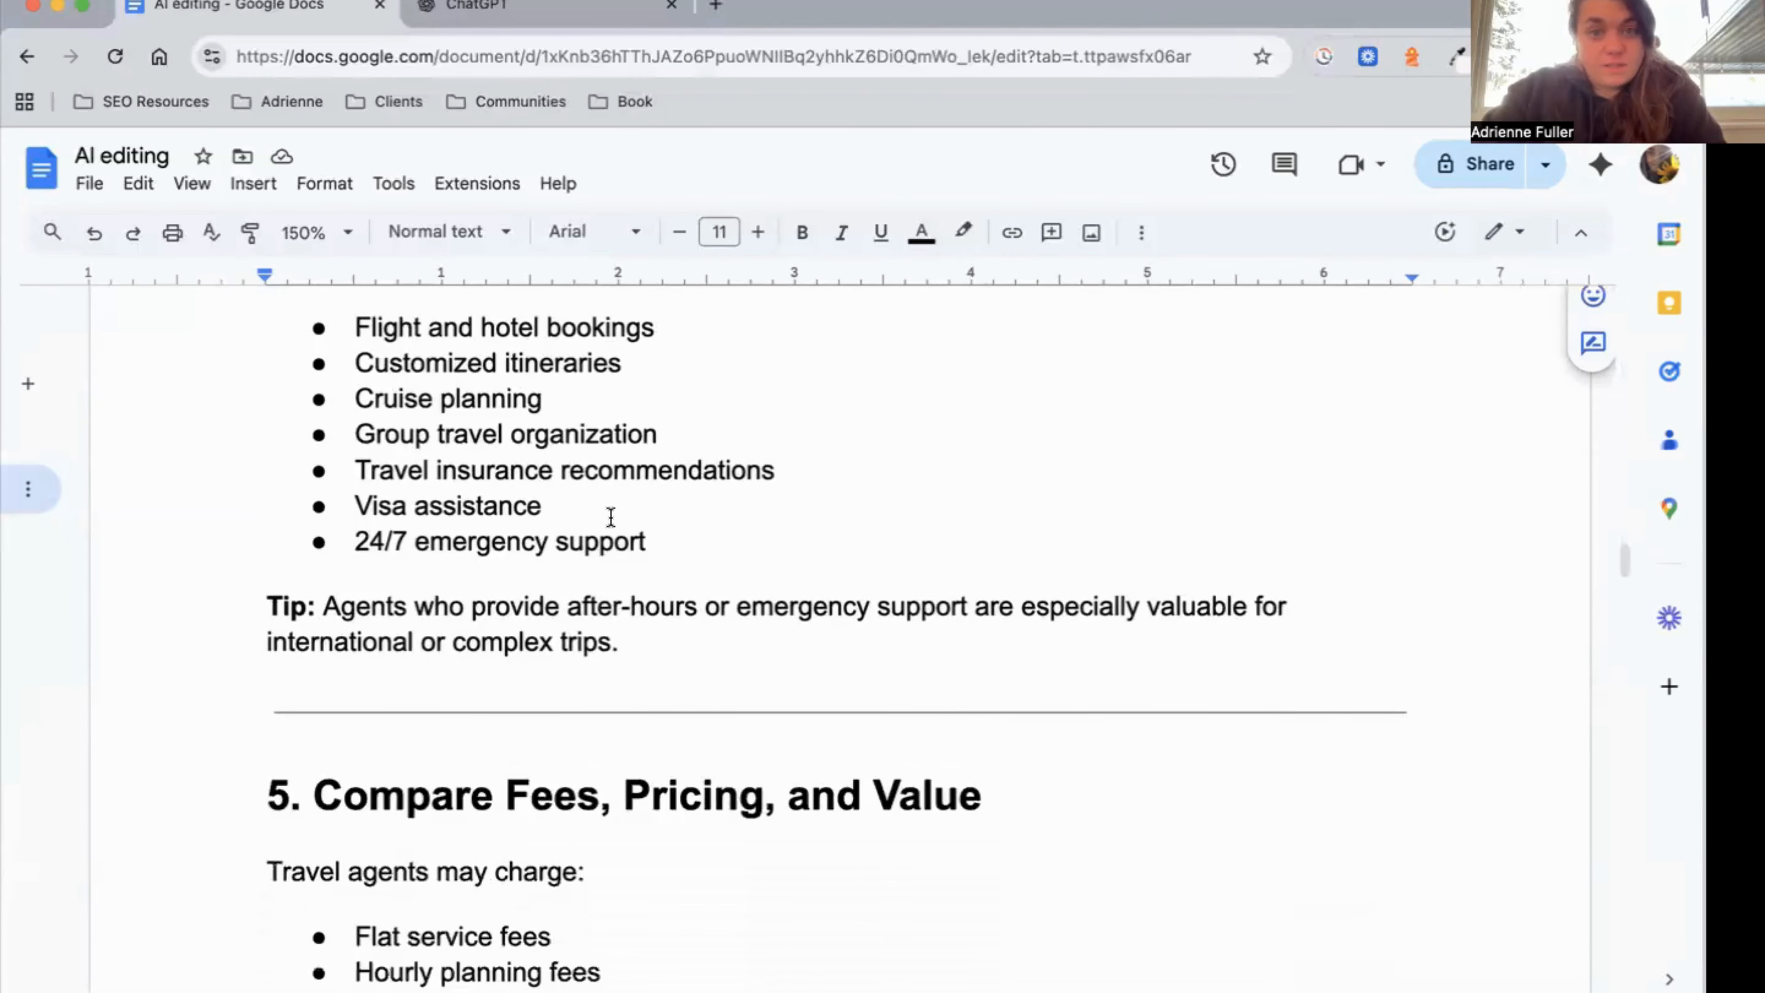
{"action": "scroll", "coordinate": [611, 516], "scroll_direction": "down", "scroll_amount": 2}
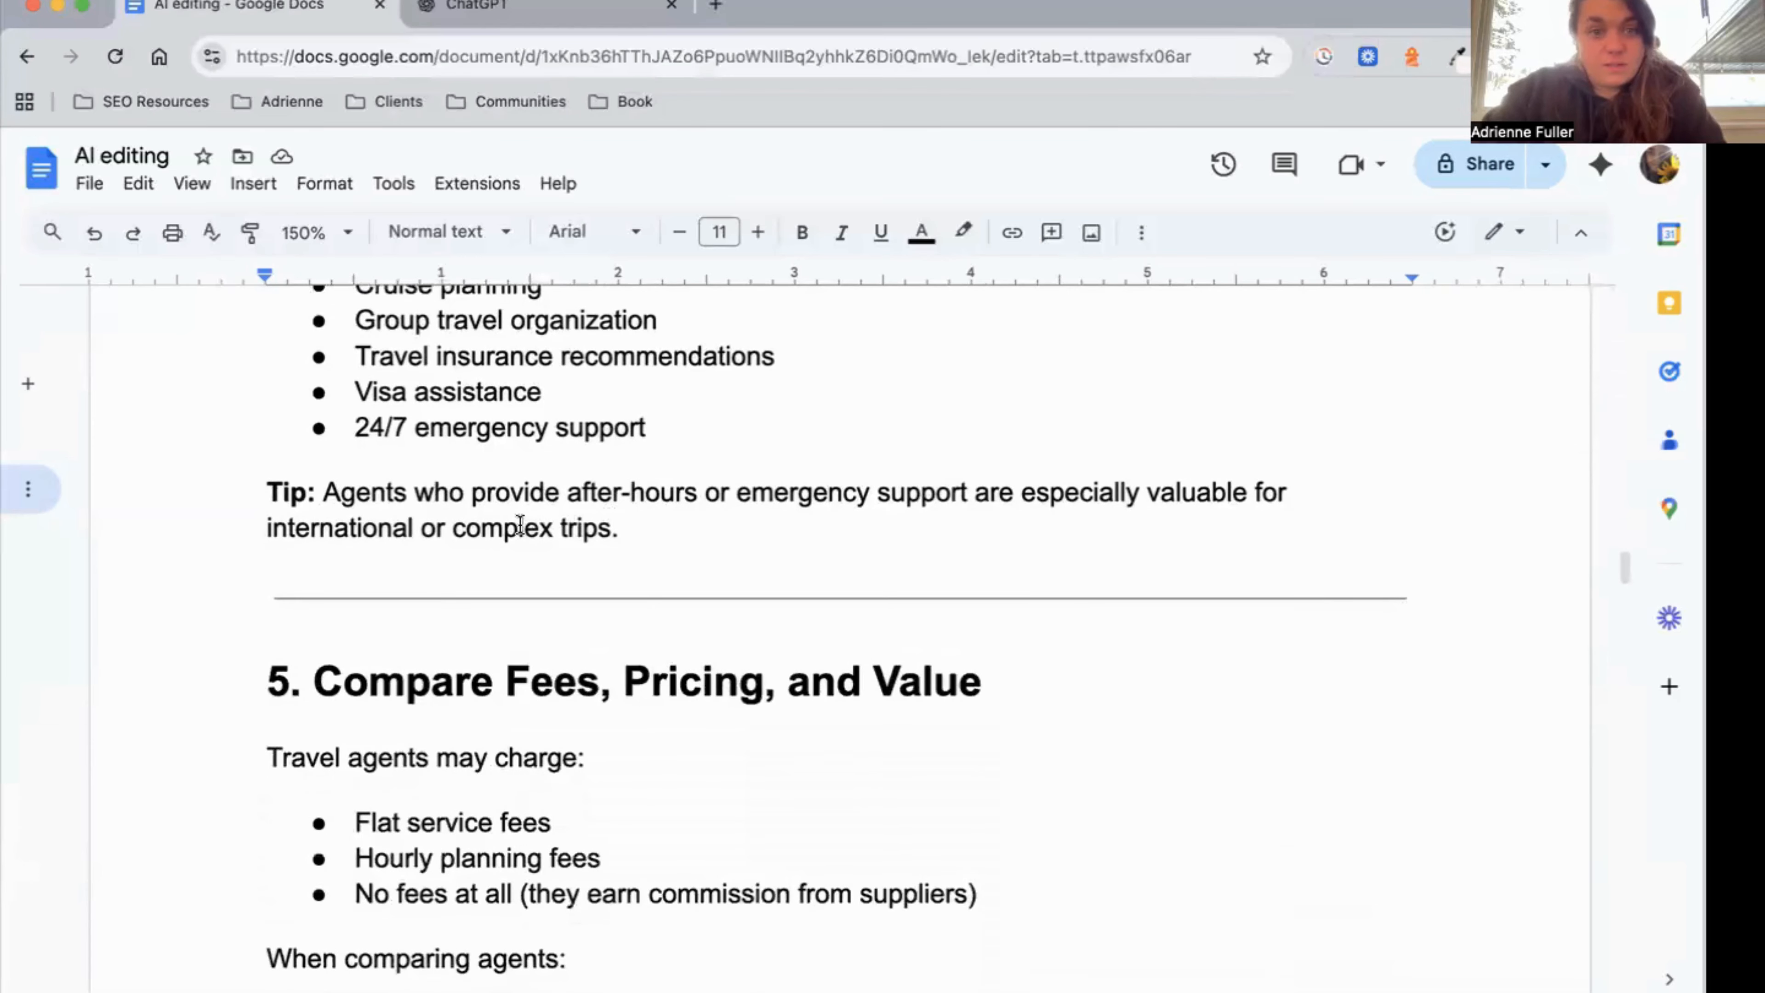
Add "(though it may cost extra)" at the end of the Tip sentence about after-hours and emergency support, before the period.
{"action": "triple_click", "coordinate": [520, 526]}
{"action": "scroll", "coordinate": [520, 526], "scroll_direction": "down", "scroll_amount": 3}
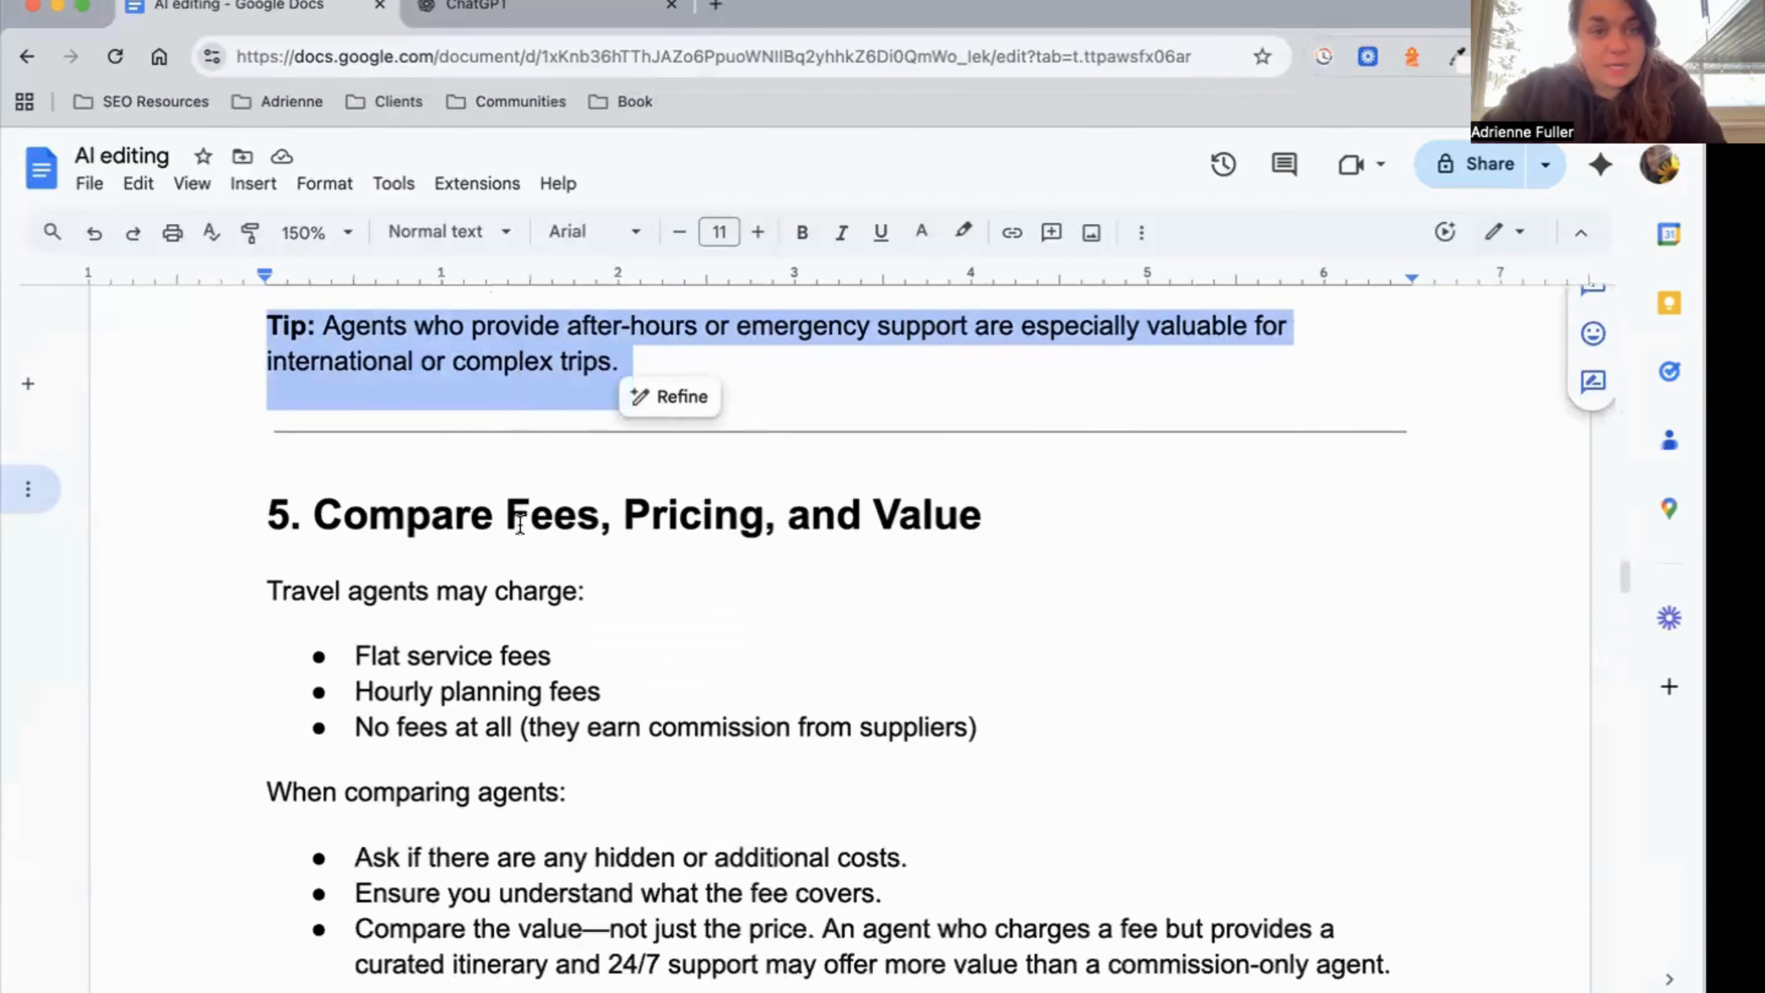
{"action": "double_click", "coordinate": [287, 327]}
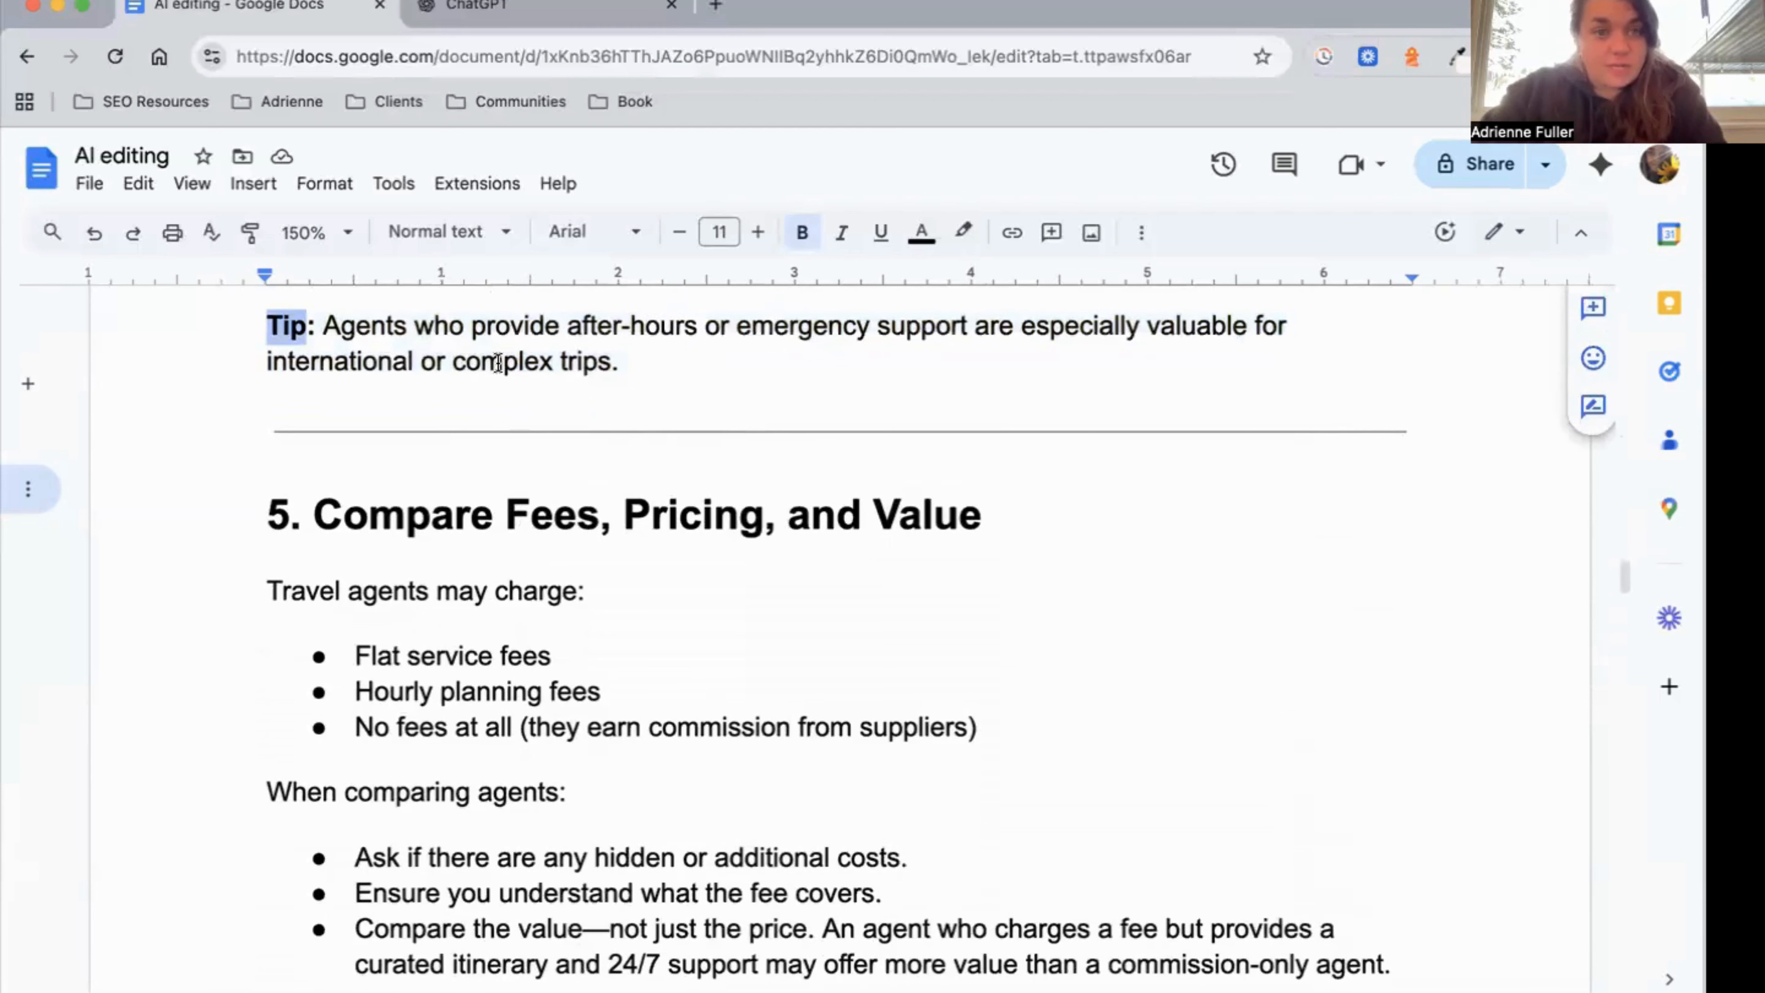
{"action": "left_click", "coordinate": [523, 362]}
{"action": "scroll", "coordinate": [526, 370], "scroll_direction": "down", "scroll_amount": 2}
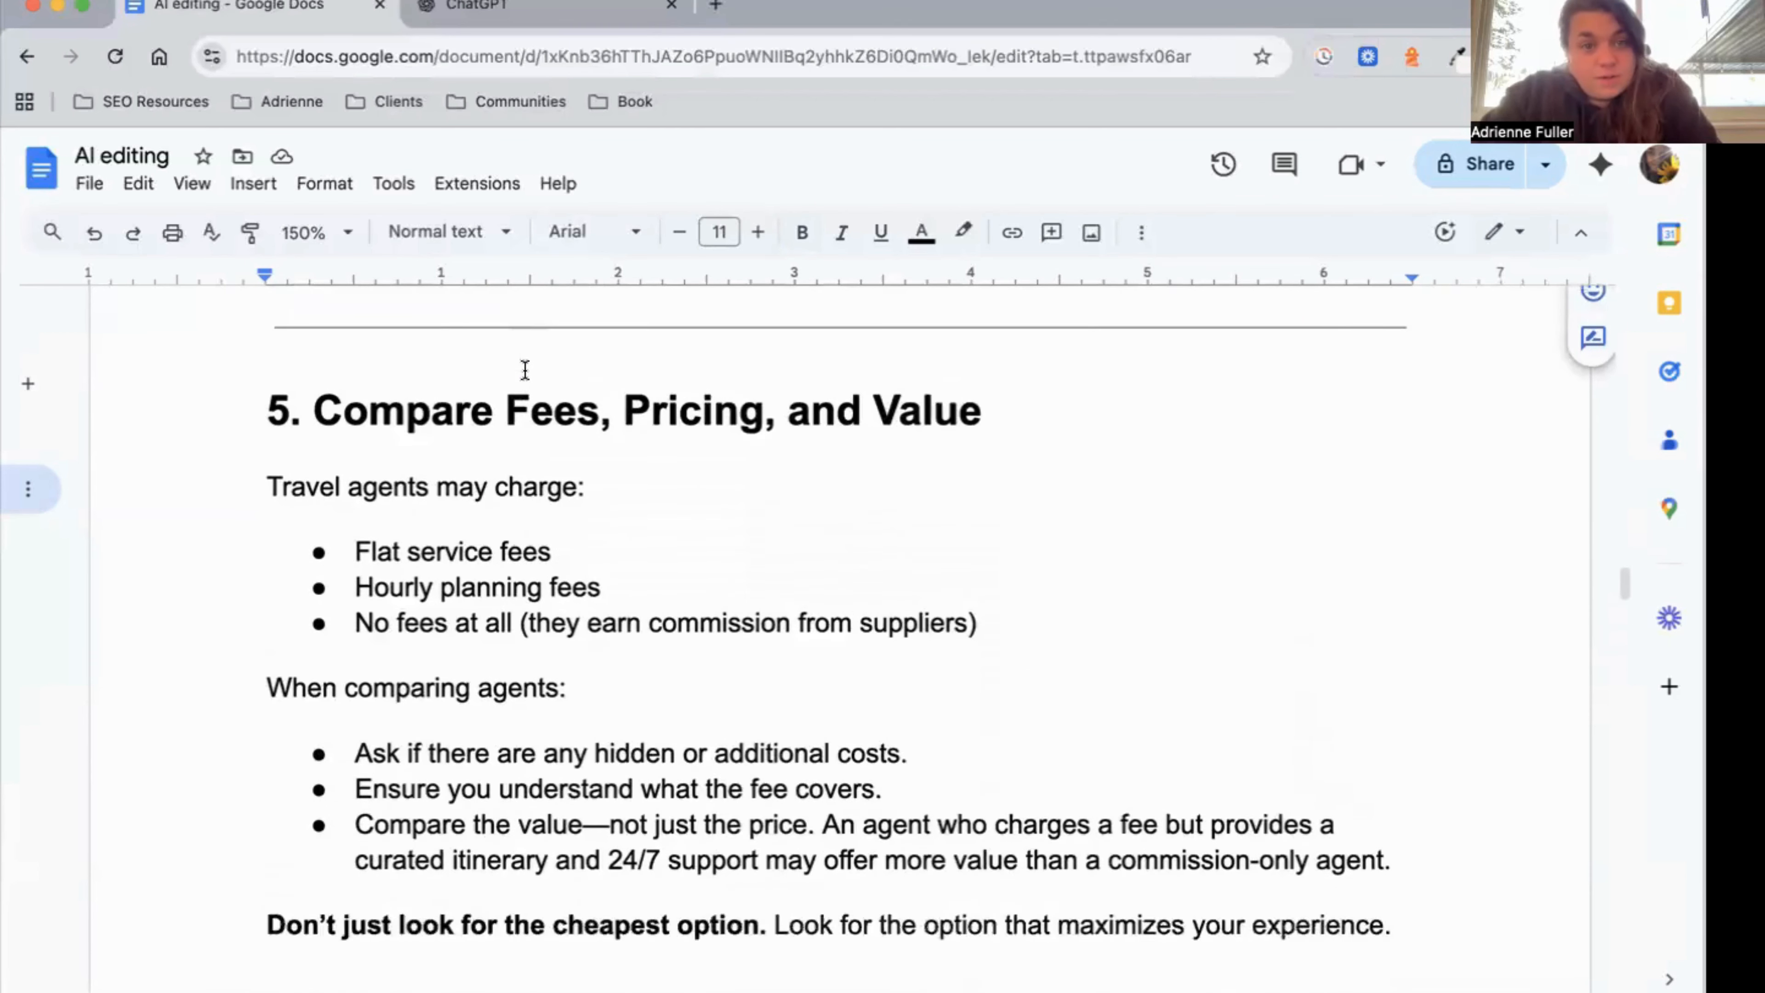
{"action": "scroll", "coordinate": [525, 370], "scroll_direction": "up", "scroll_amount": 2}
{"action": "triple_click", "coordinate": [385, 335]}
{"action": "left_click", "coordinate": [388, 335]}
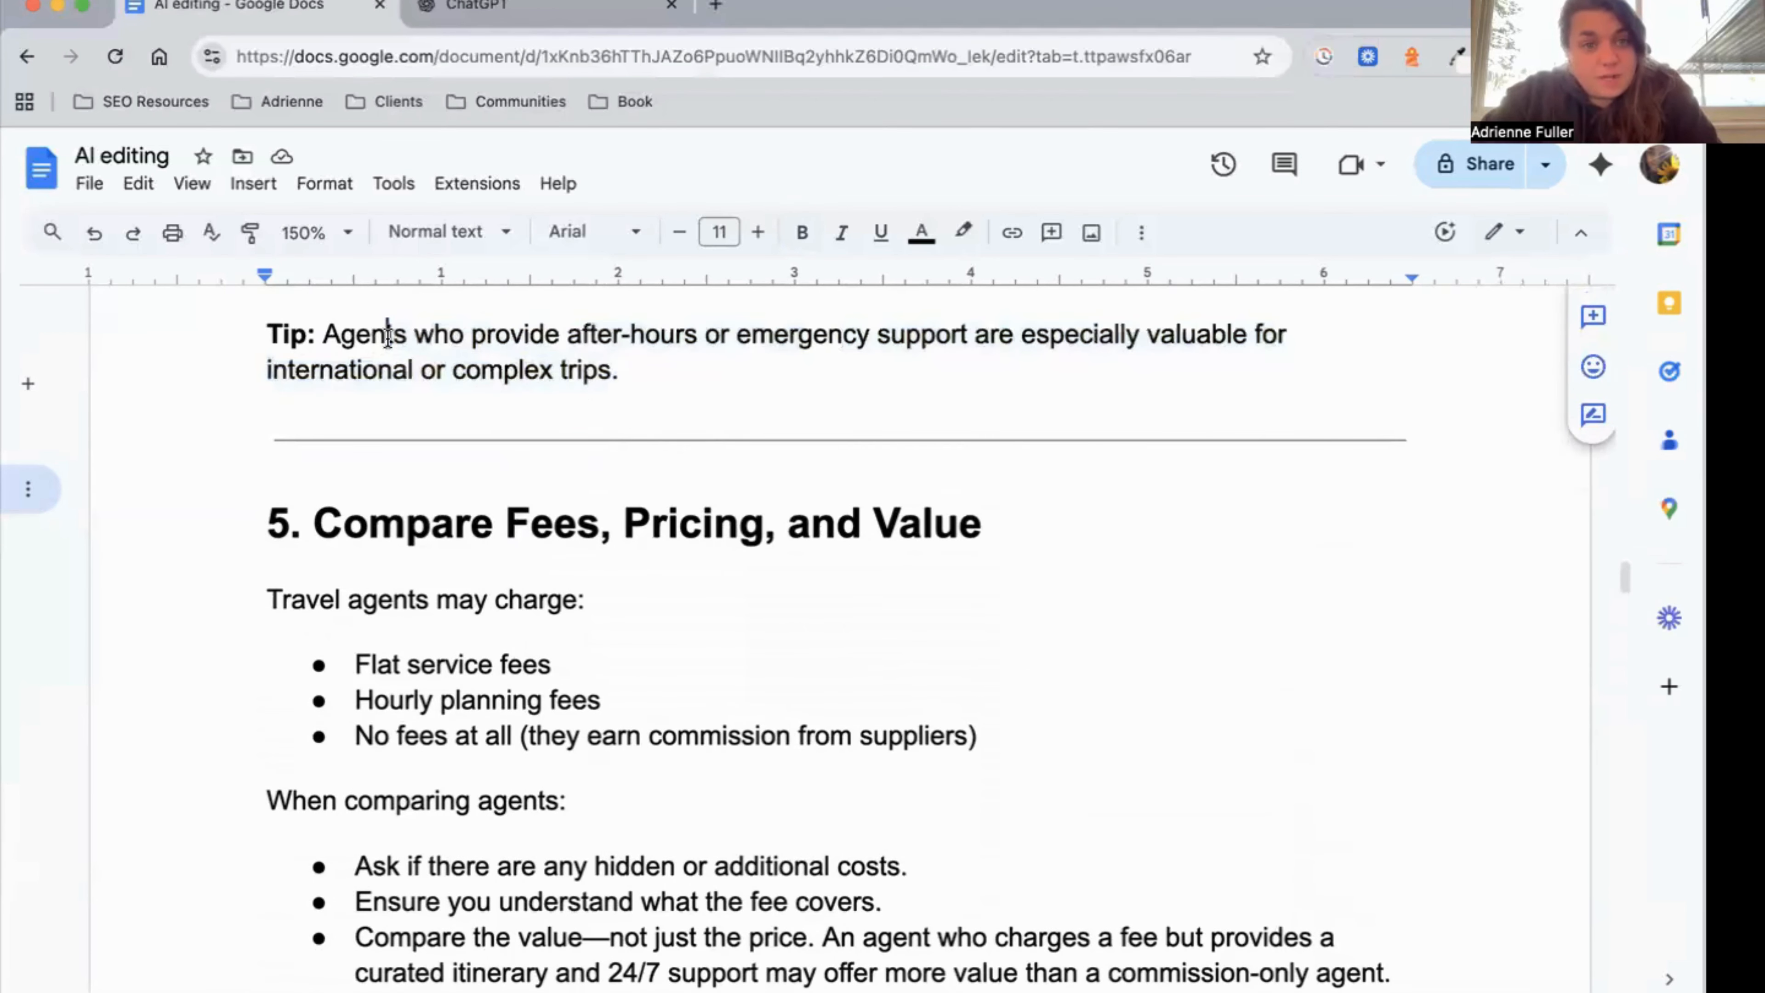
{"action": "left_click", "coordinate": [614, 371]}
{"action": "key", "text": "BackSpace"}
{"action": "type", "text": "(though"}
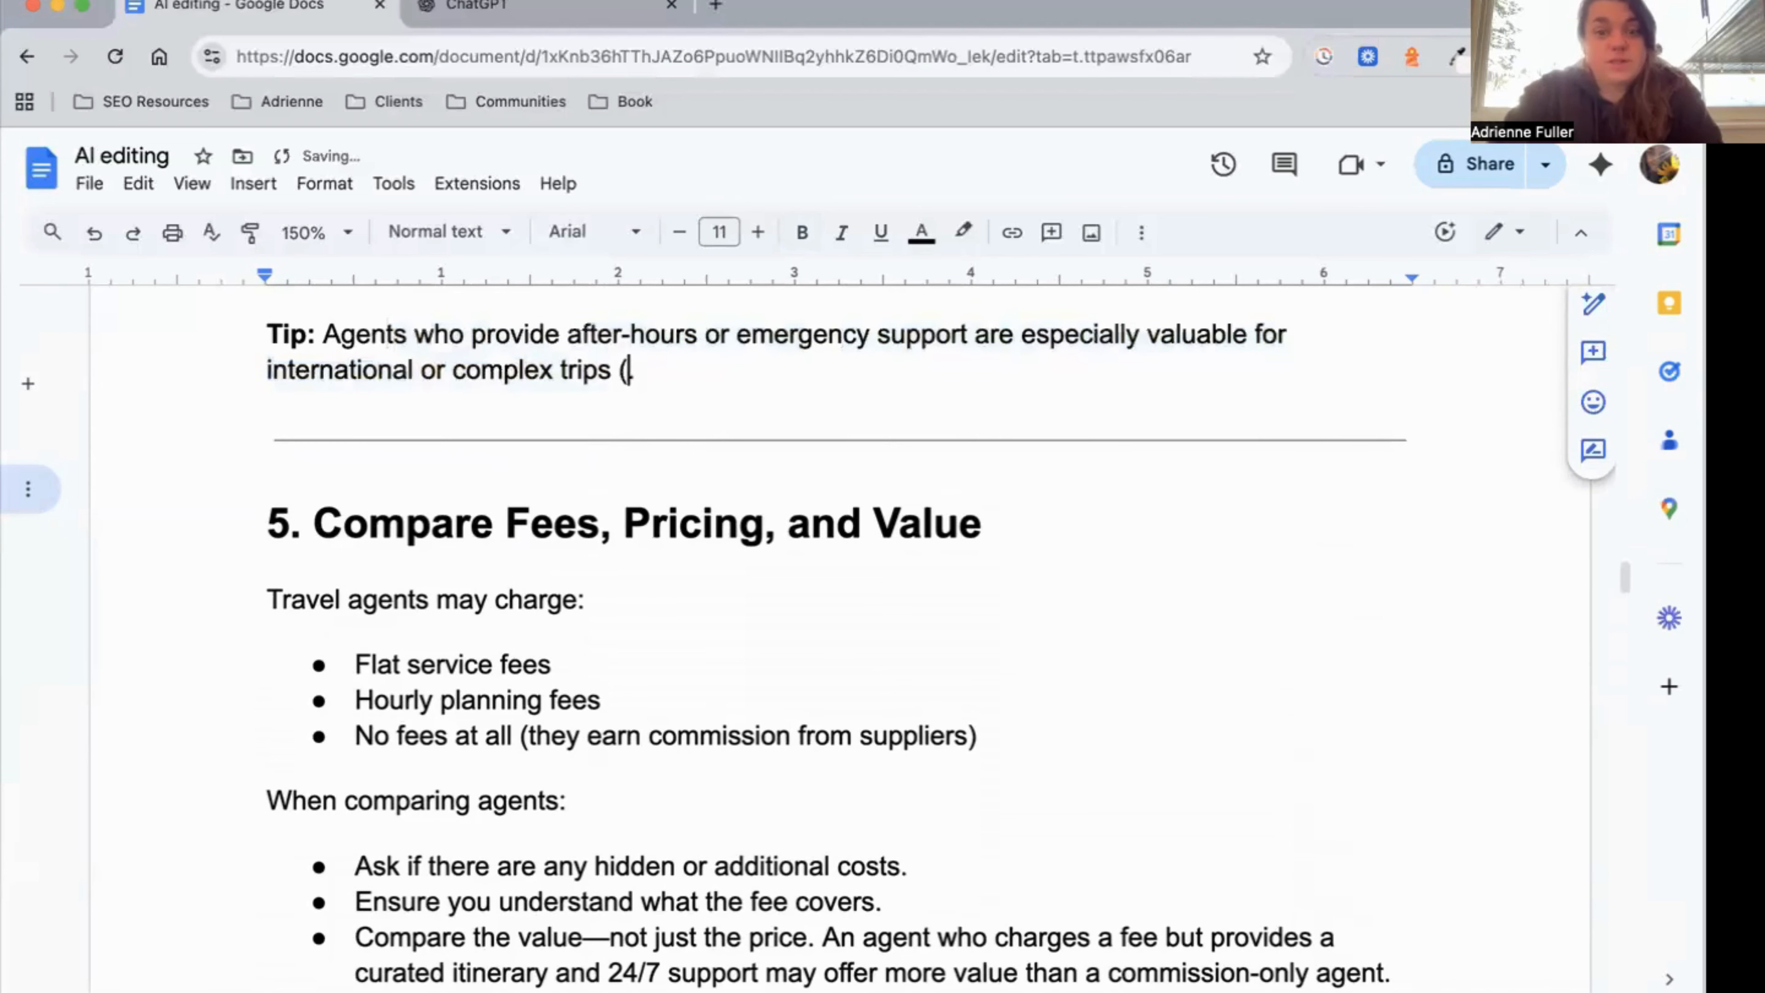
{"action": "type", "text": " it may cost extra)"}
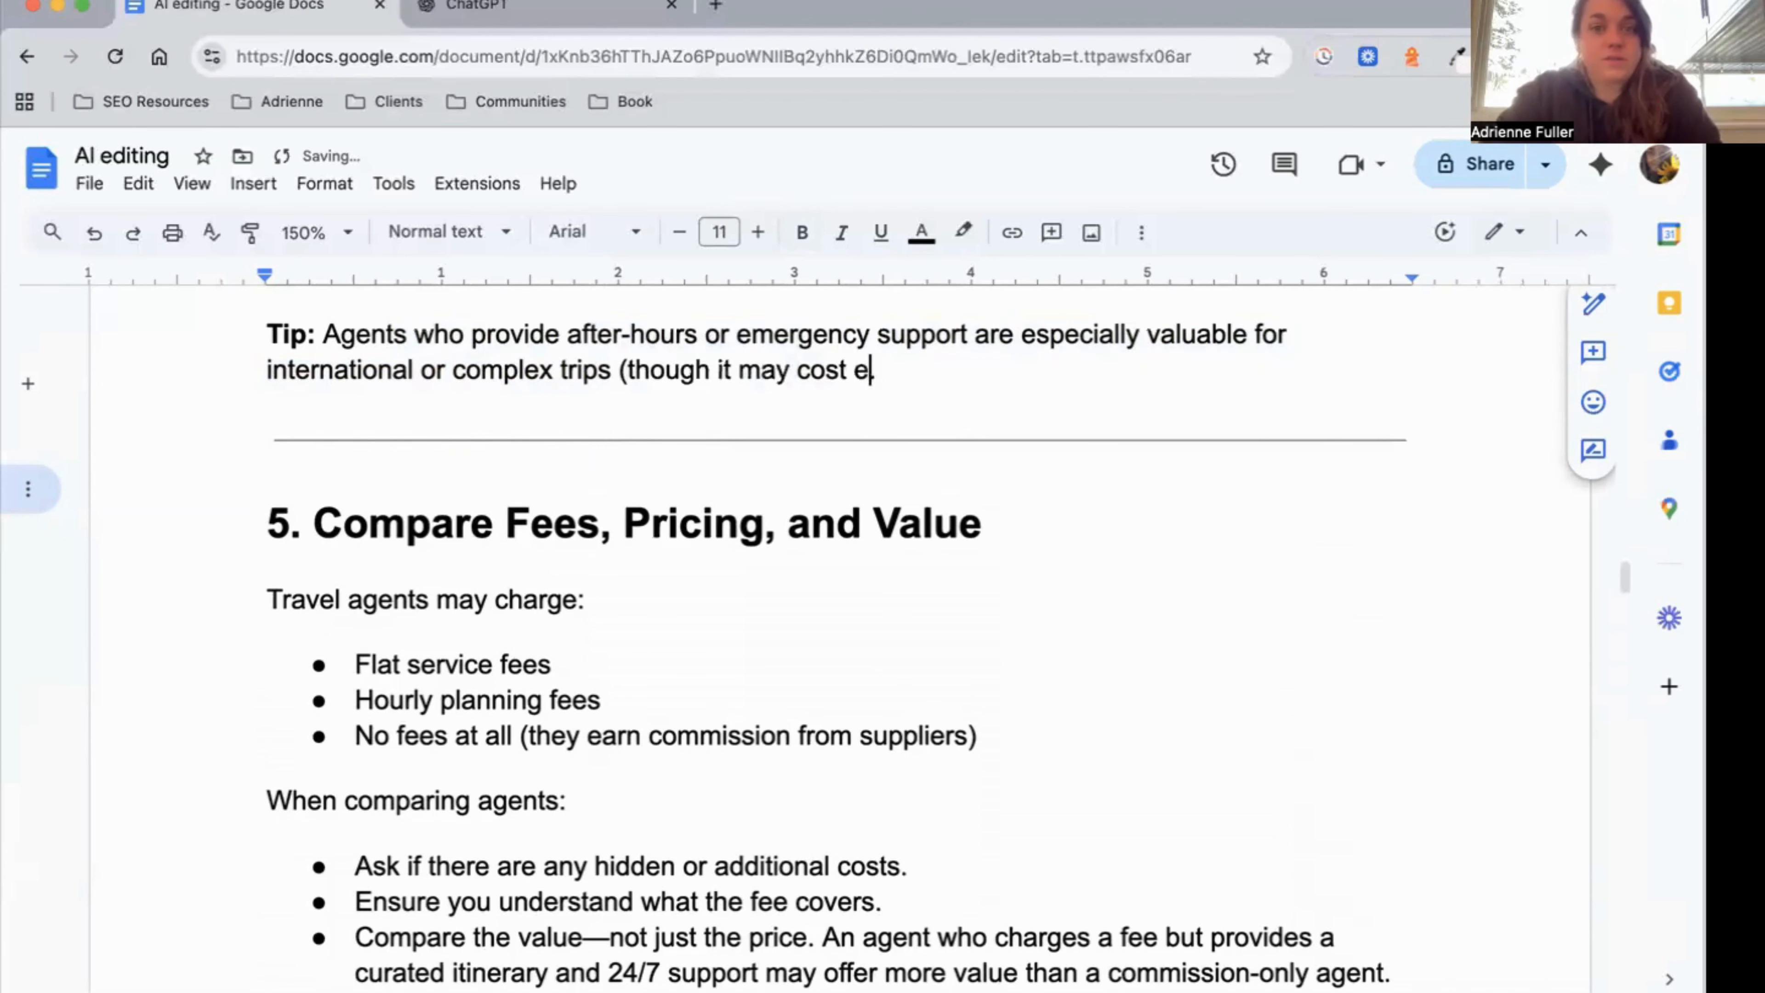
Cut the whole section "5. Compare Fees, Pricing, and Value", from its heading through the sentence on maximizing your experience.
{"action": "scroll", "coordinate": [672, 407], "scroll_direction": "down", "scroll_amount": 3}
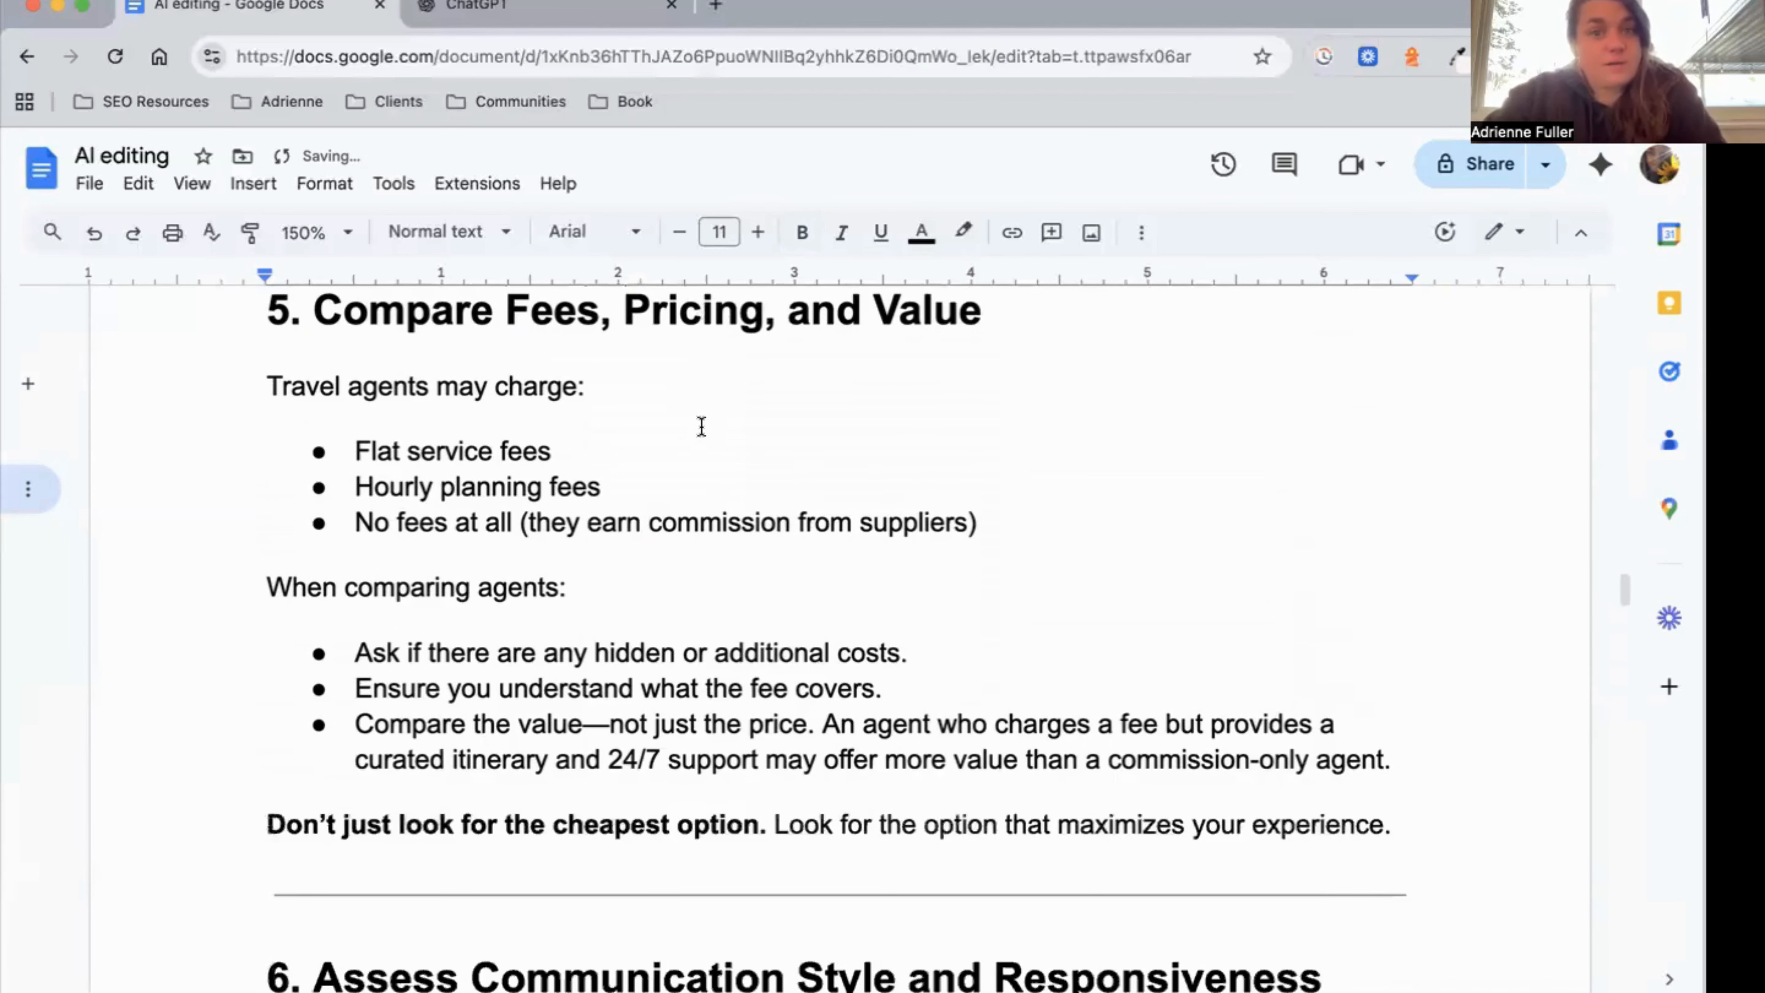
{"action": "scroll", "coordinate": [821, 436], "scroll_direction": "up", "scroll_amount": 1}
{"action": "triple_click", "coordinate": [810, 416]}
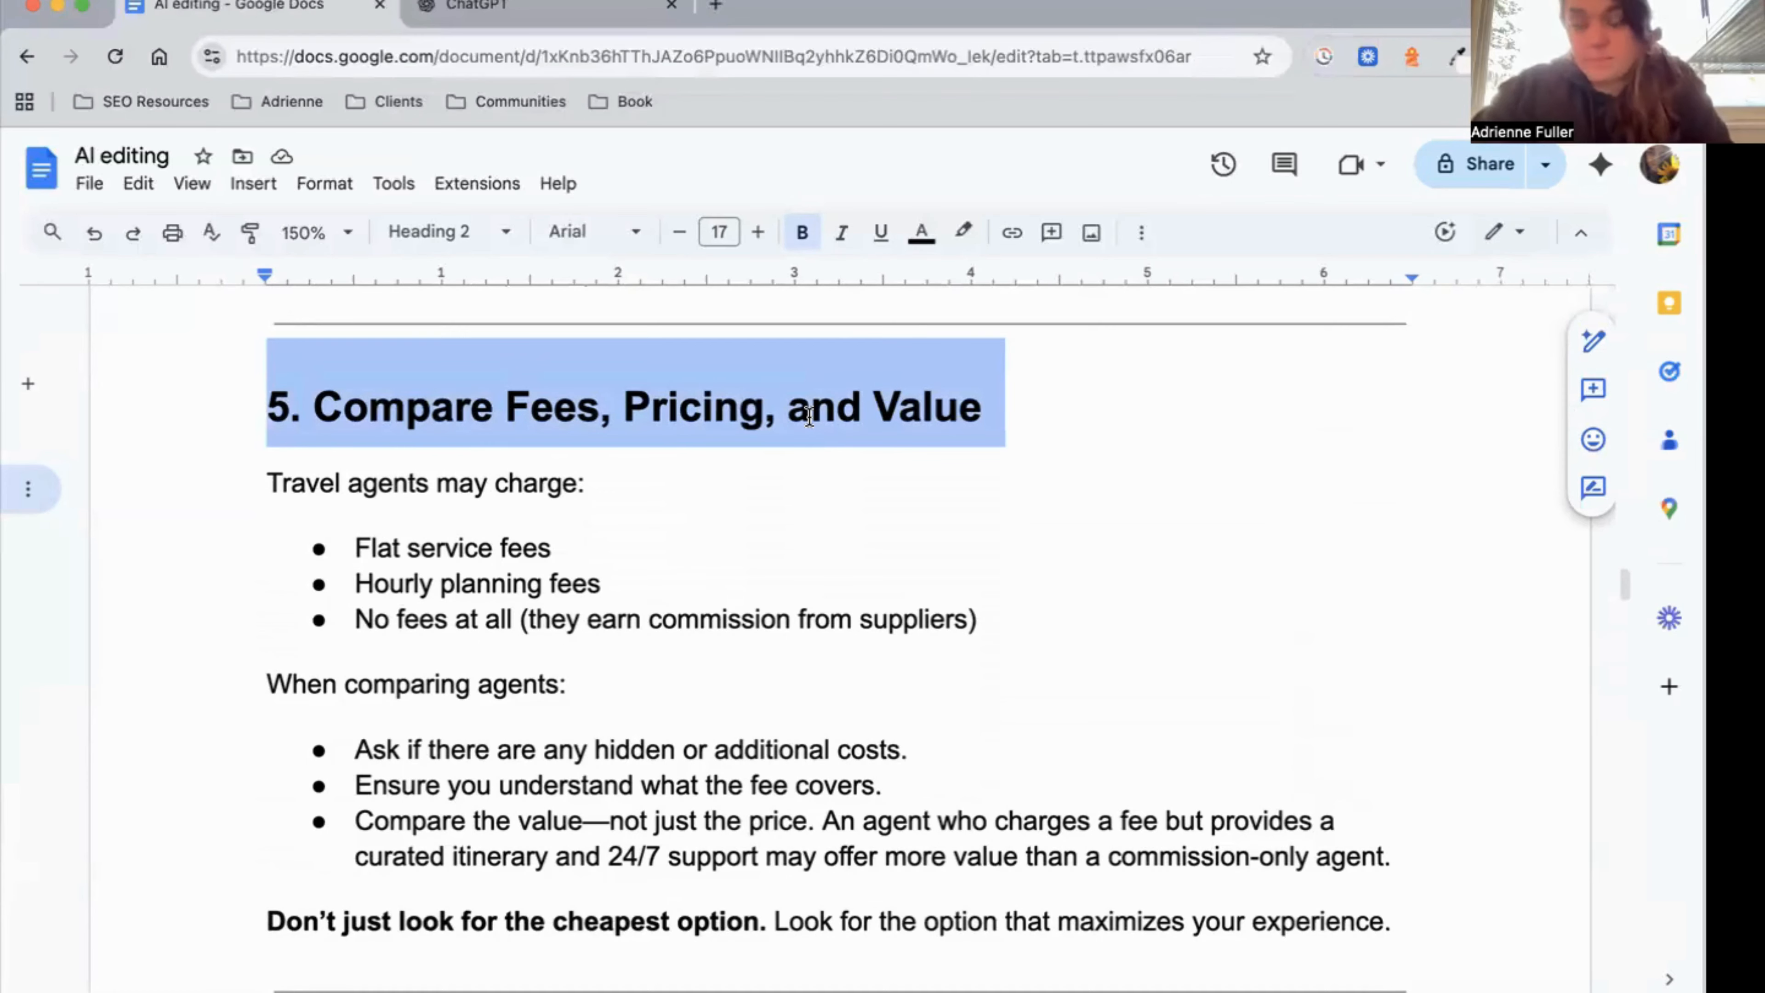
{"action": "left_click", "coordinate": [809, 416]}
{"action": "left_click", "coordinate": [259, 393]}
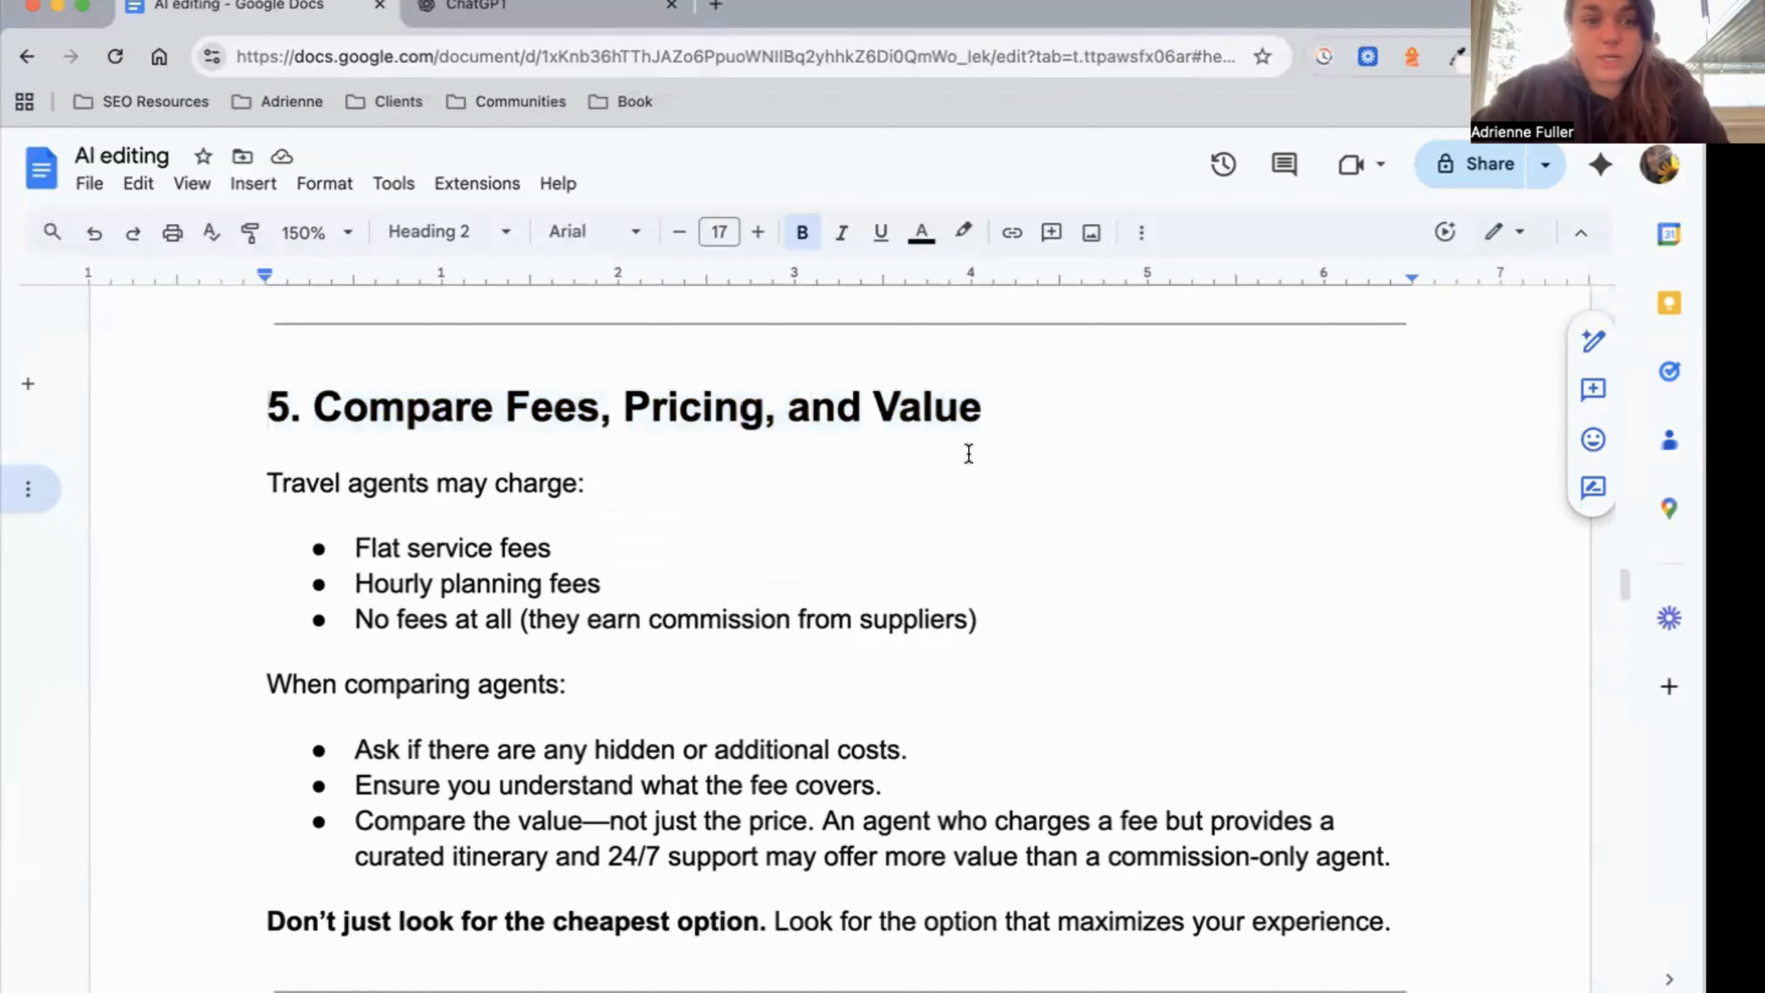
{"action": "scroll", "coordinate": [969, 454], "scroll_direction": "down", "scroll_amount": 1}
{"action": "left_click", "coordinate": [1454, 849], "text": "shift"}
{"action": "key", "text": "super+c"}
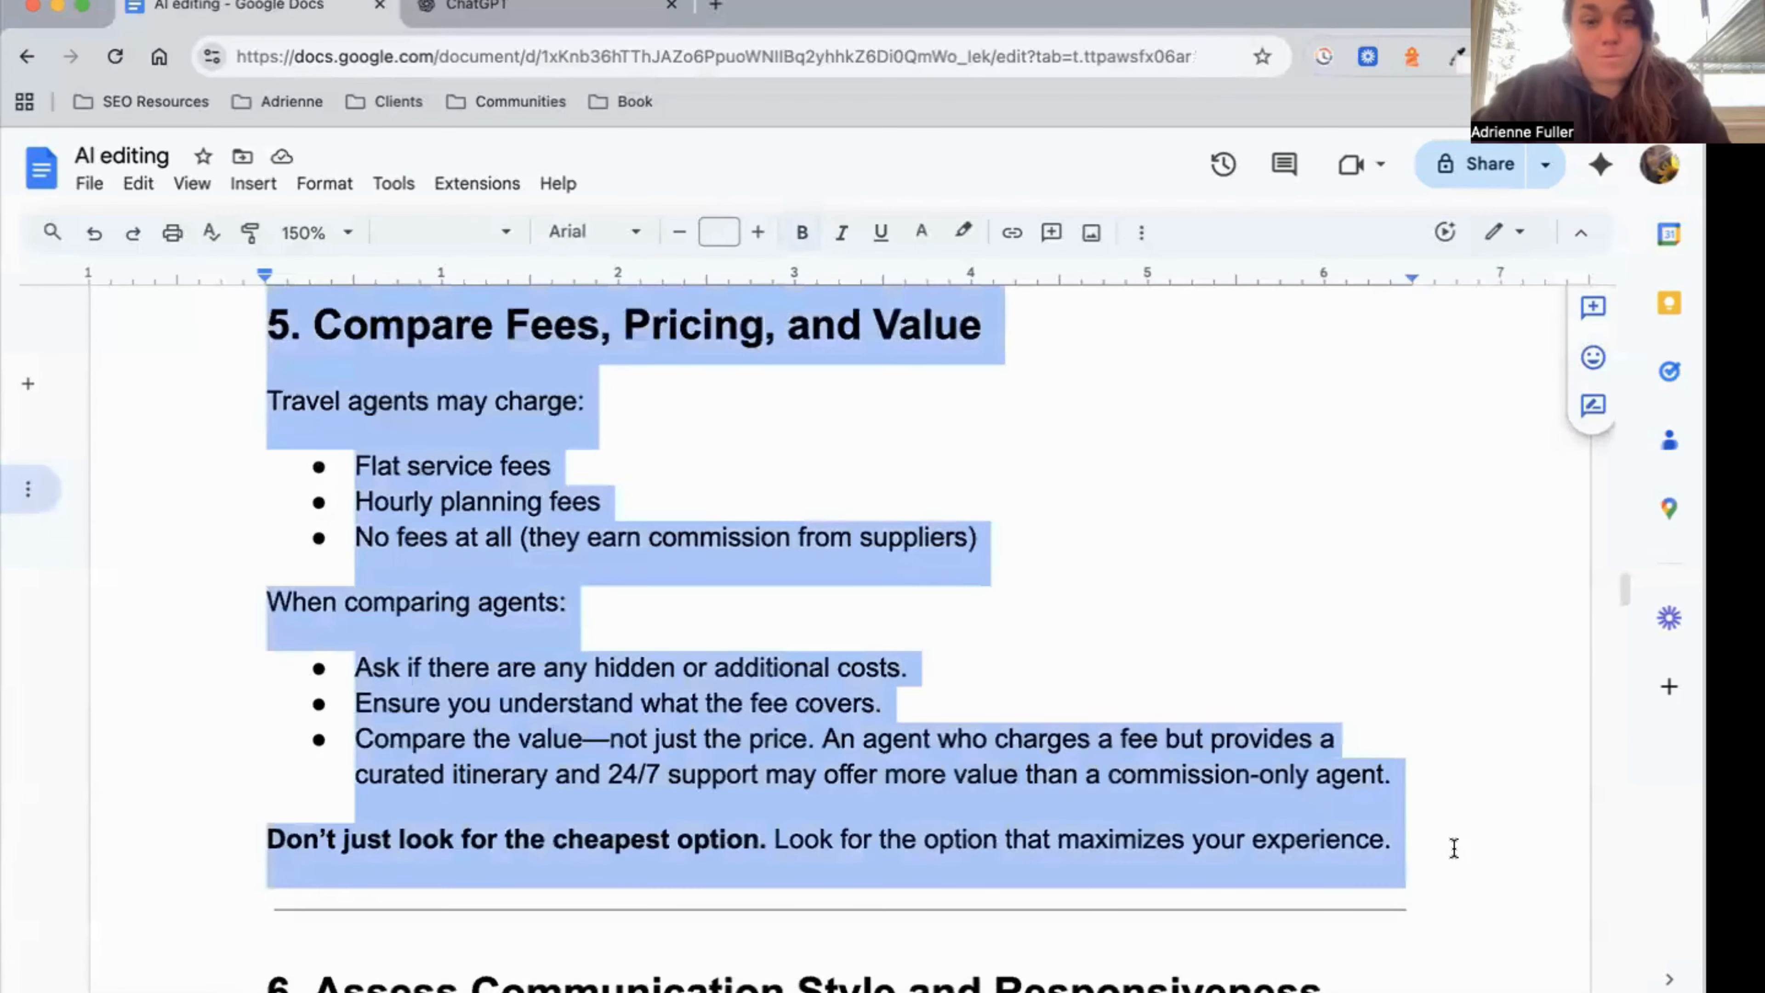
{"action": "scroll", "coordinate": [1454, 848], "scroll_direction": "down", "scroll_amount": 2}
{"action": "scroll", "coordinate": [1454, 848], "scroll_direction": "up", "scroll_amount": 3}
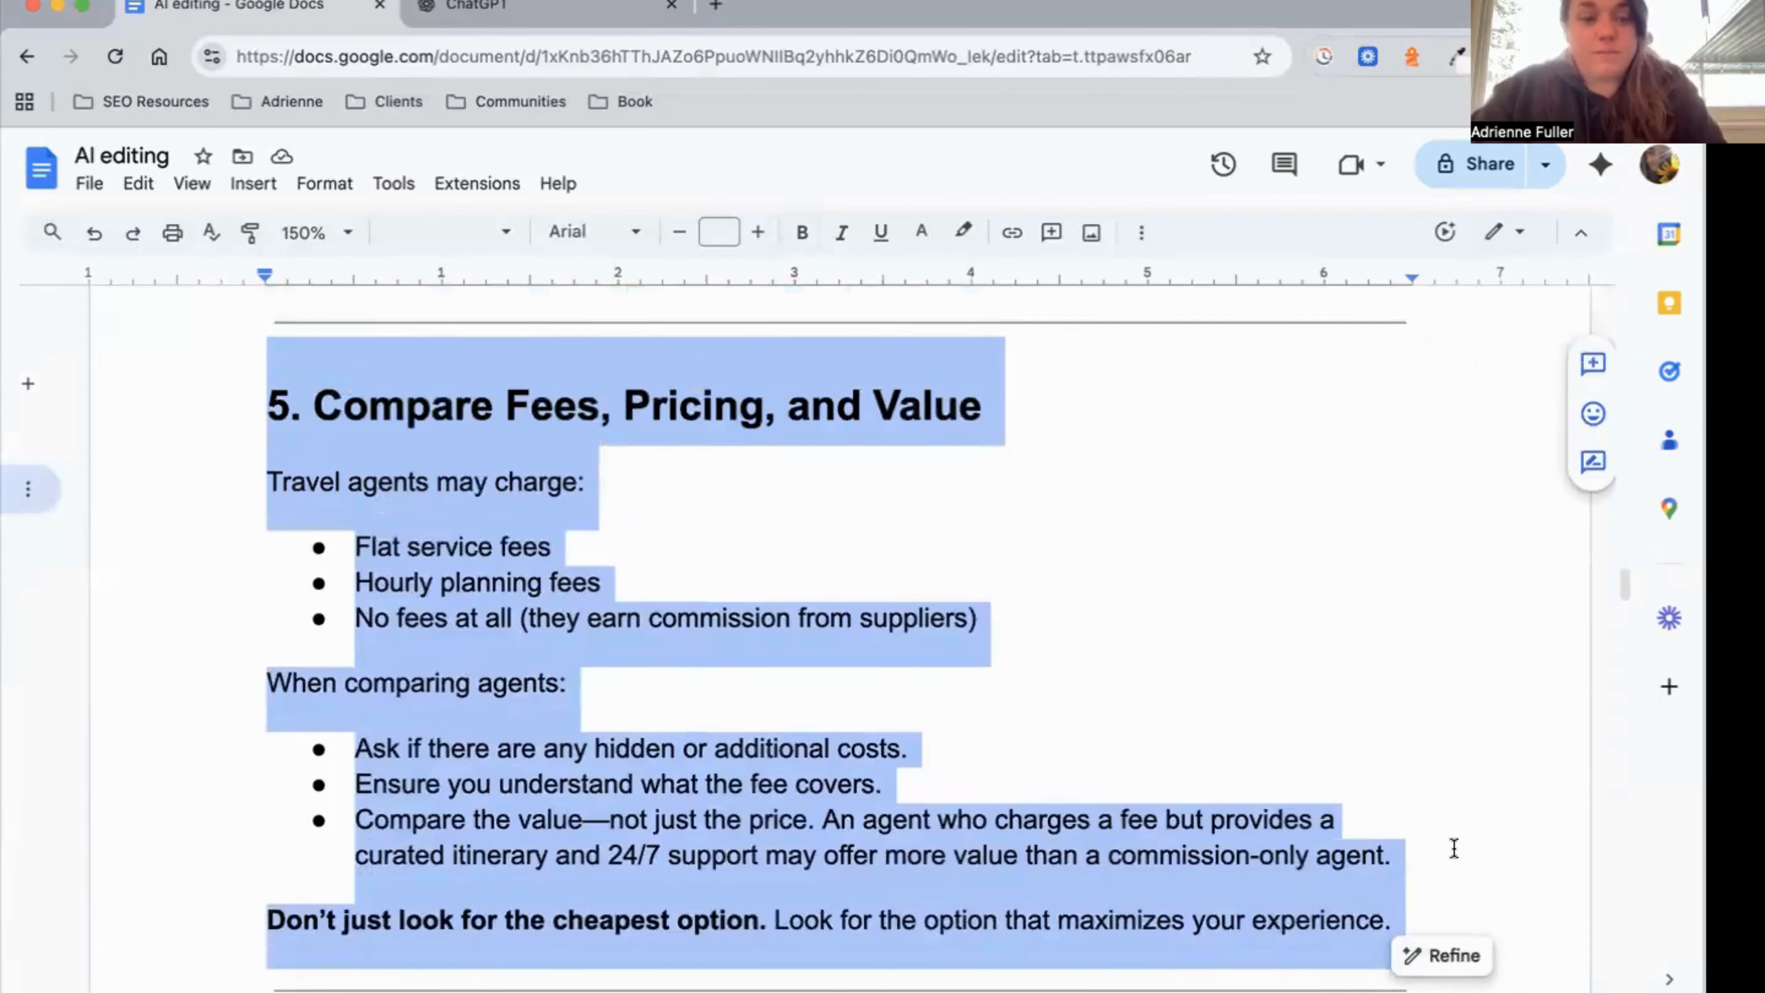
{"action": "key", "text": "BackSpace"}
Insert blank lines above the heading "2. Research Their Expertise and Specializations" and paste the fees section there.
{"action": "scroll", "coordinate": [1454, 848], "scroll_direction": "up", "scroll_amount": 5}
{"action": "scroll", "coordinate": [1454, 848], "scroll_direction": "up", "scroll_amount": 15}
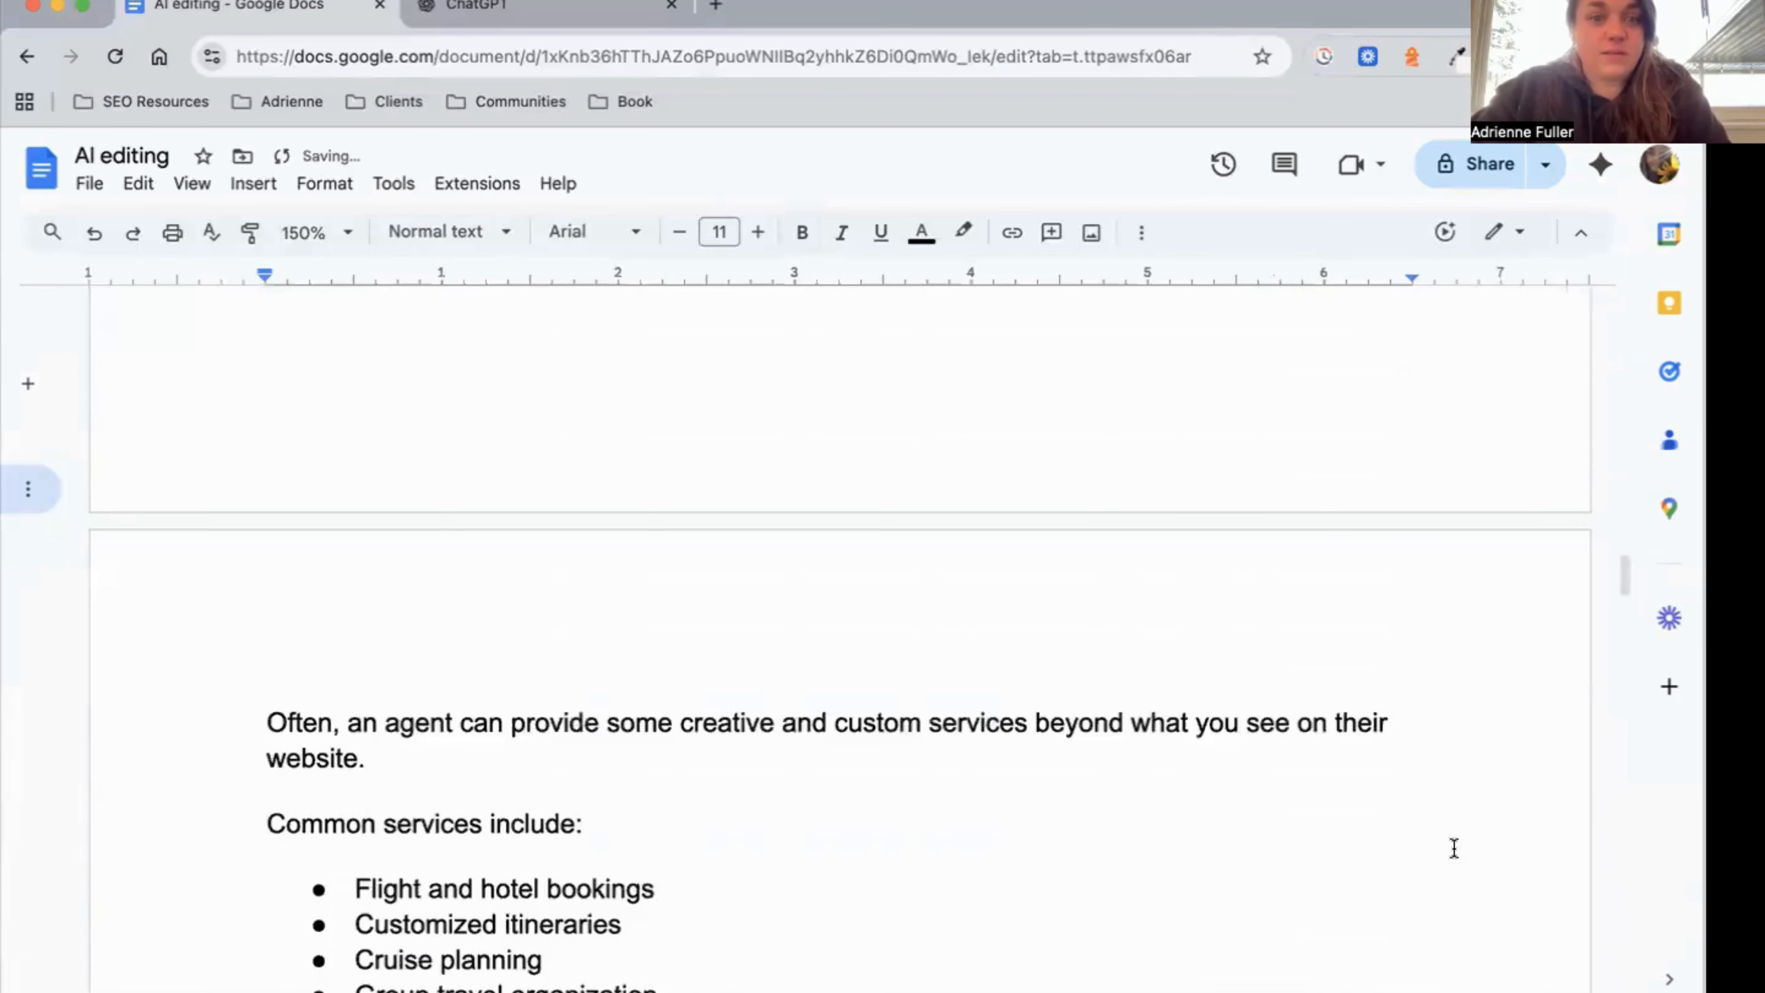
{"action": "scroll", "coordinate": [1454, 848], "scroll_direction": "up", "scroll_amount": 10}
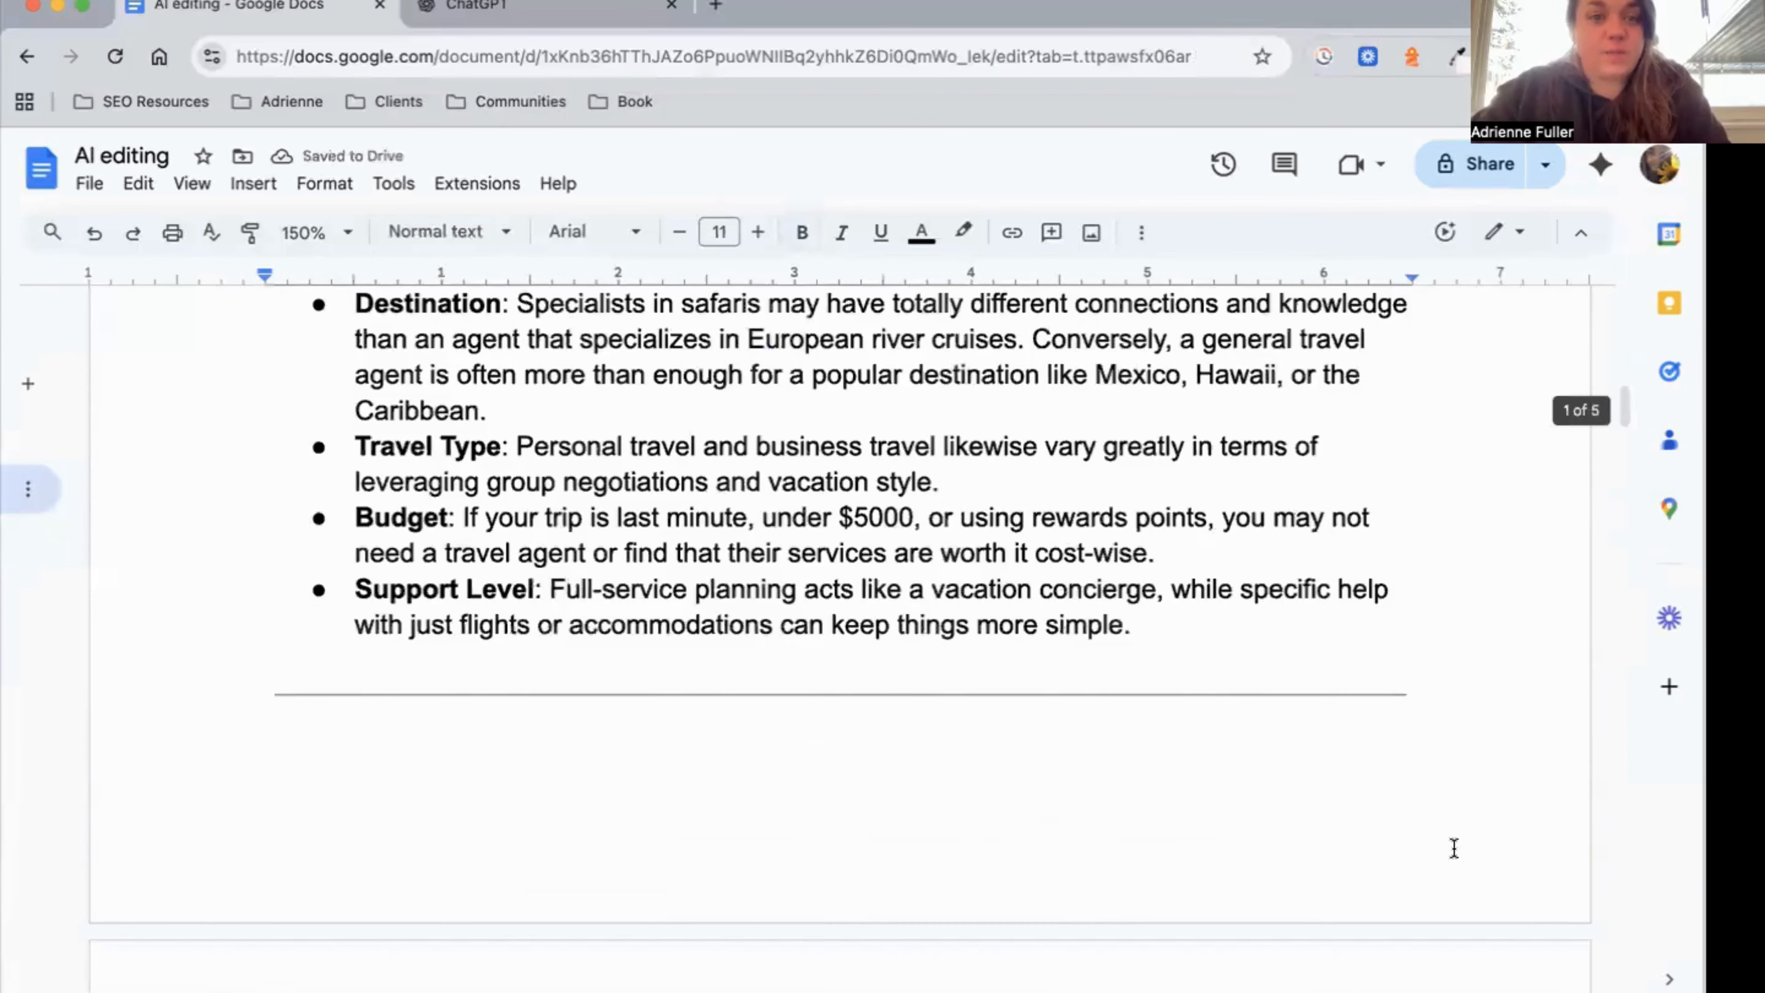
{"action": "scroll", "coordinate": [1454, 848], "scroll_direction": "down", "scroll_amount": 5}
{"action": "scroll", "coordinate": [1454, 848], "scroll_direction": "down", "scroll_amount": 3}
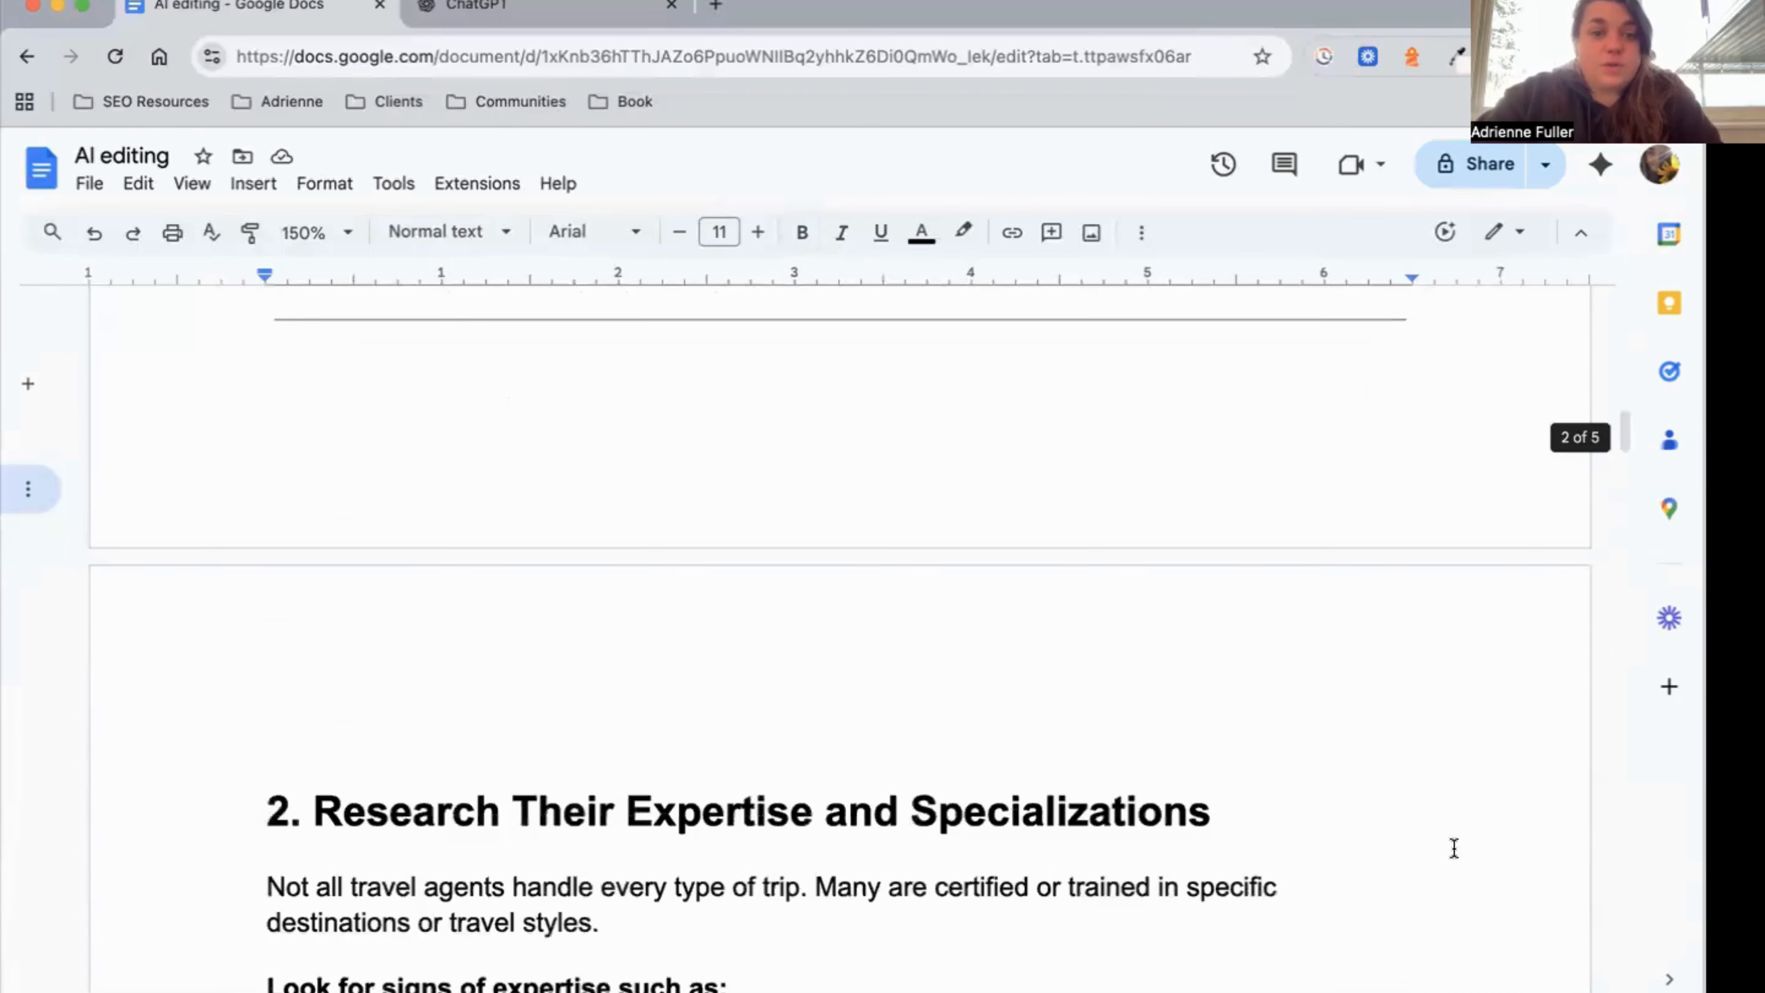
{"action": "scroll", "coordinate": [1485, 335], "scroll_direction": "up", "scroll_amount": 5}
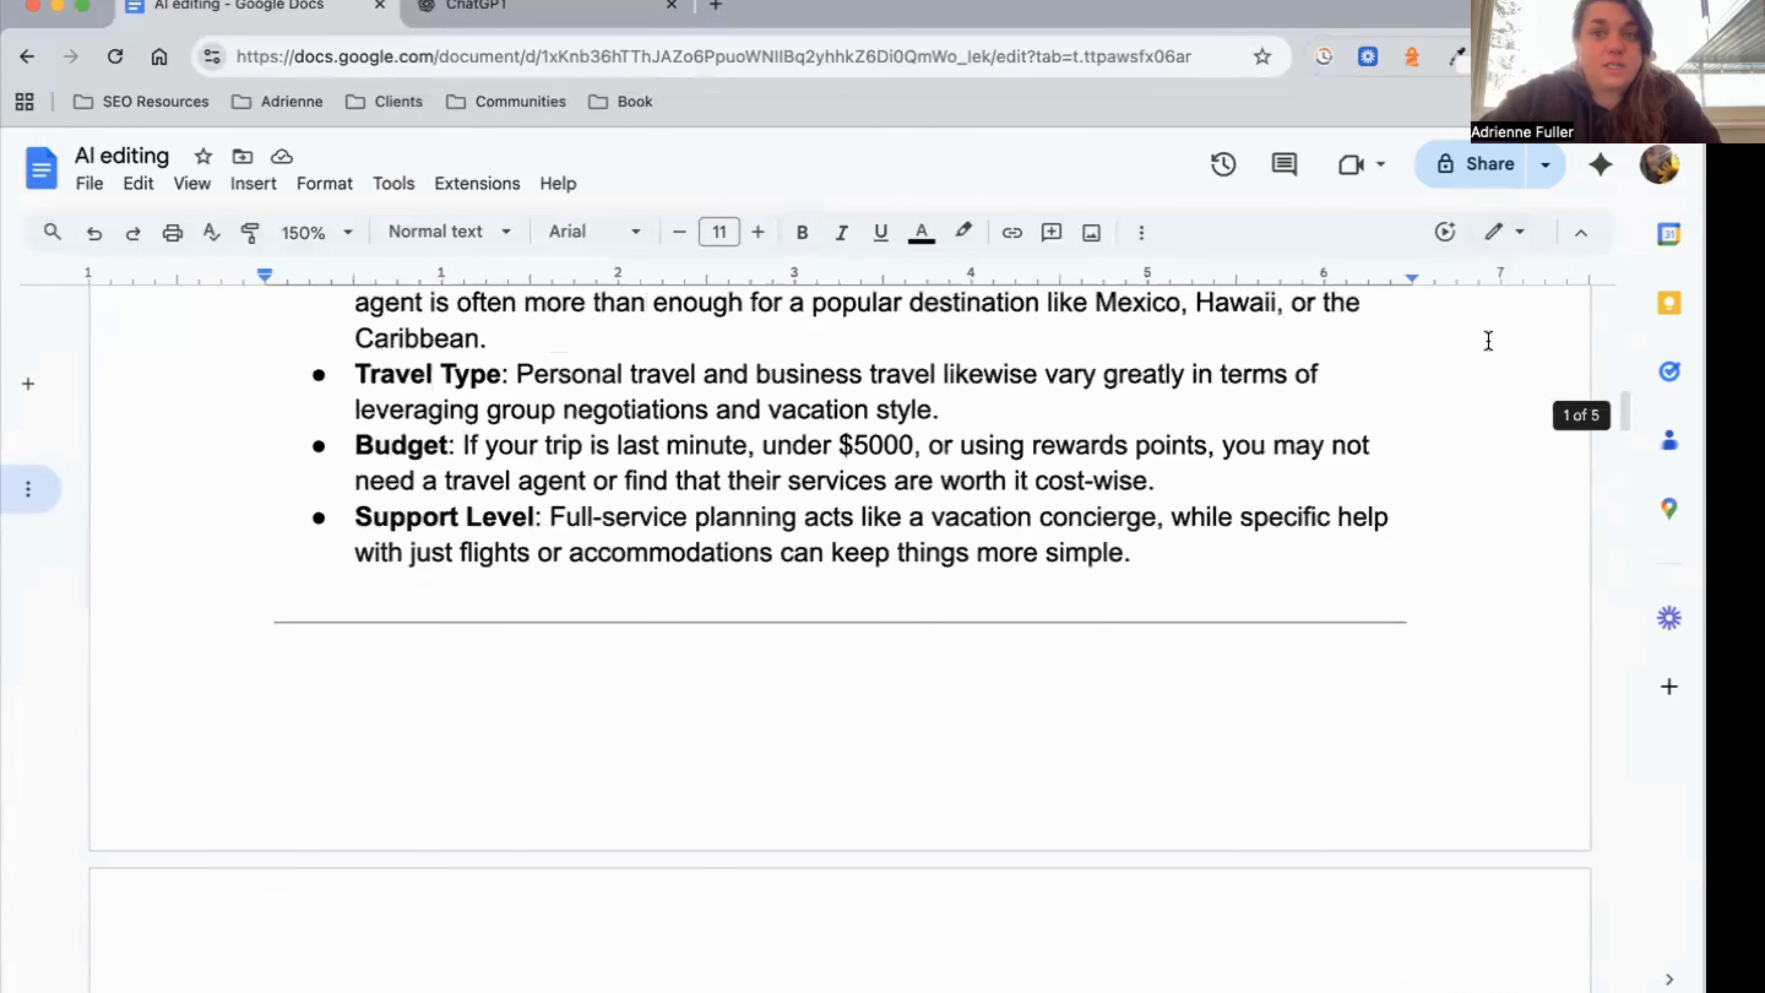
{"action": "scroll", "coordinate": [1485, 335], "scroll_direction": "down", "scroll_amount": 8}
{"action": "scroll", "coordinate": [1488, 340], "scroll_direction": "down", "scroll_amount": 3}
{"action": "scroll", "coordinate": [1488, 341], "scroll_direction": "up", "scroll_amount": 8}
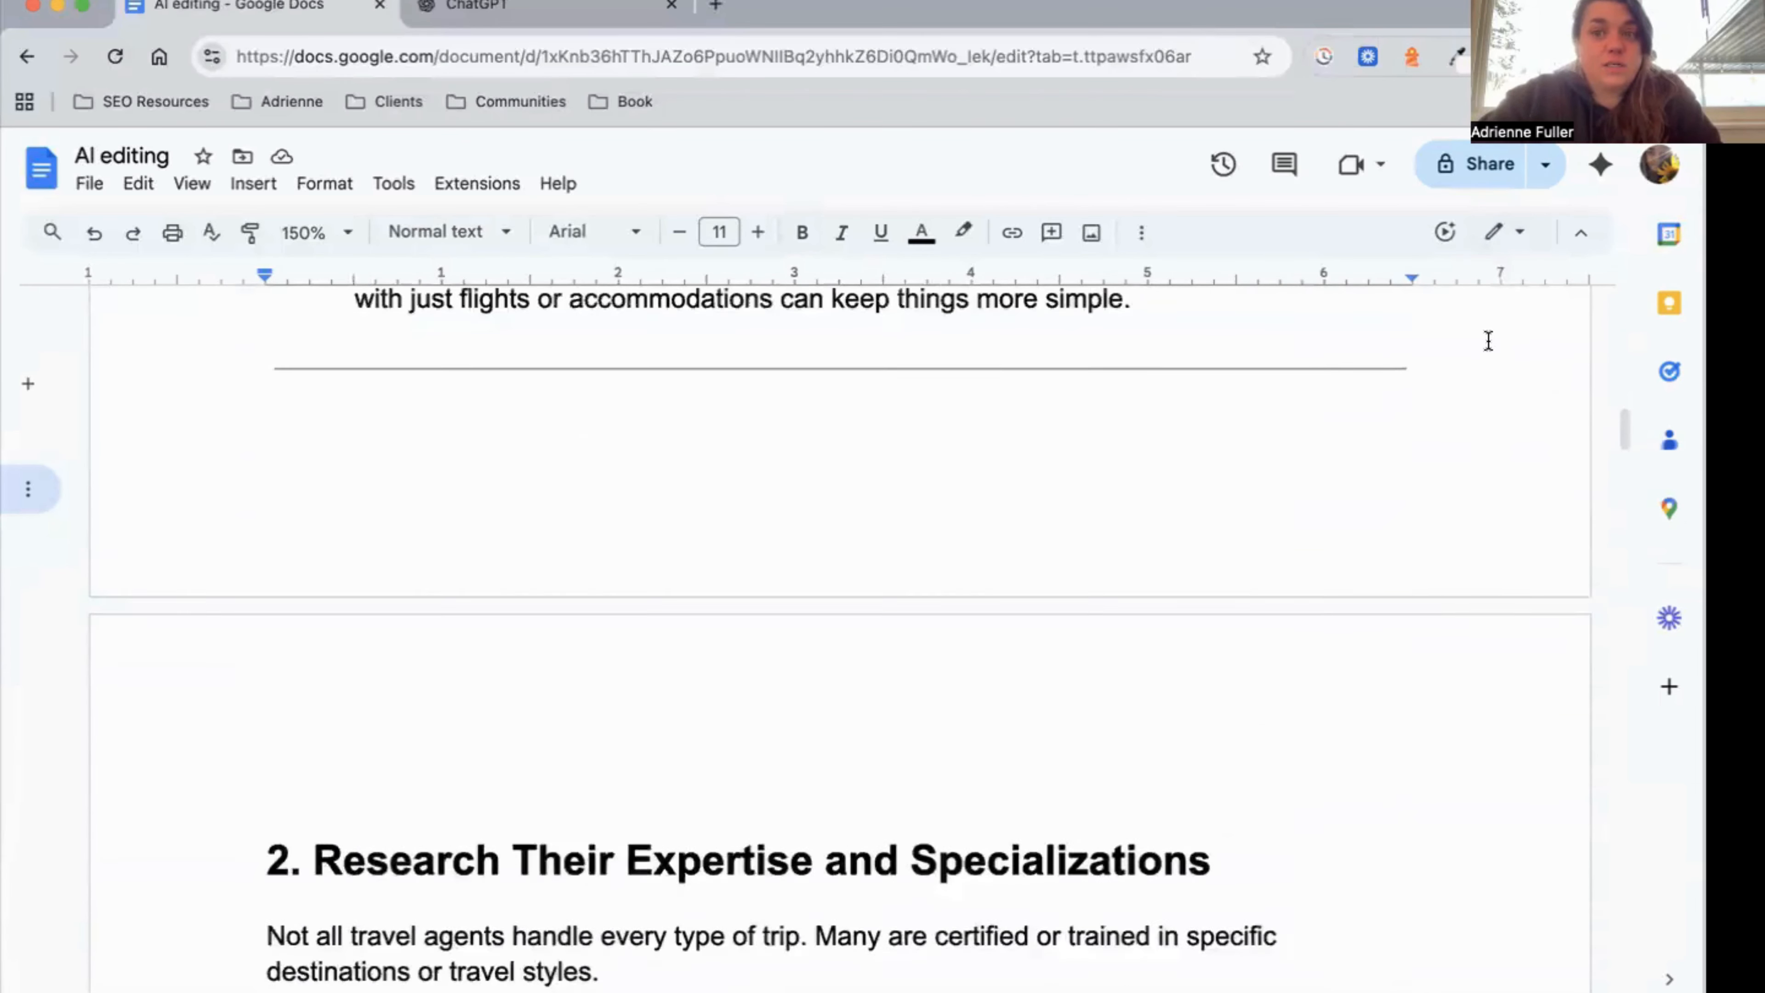
{"action": "key", "text": "Return"}
{"action": "key", "text": "Return"}
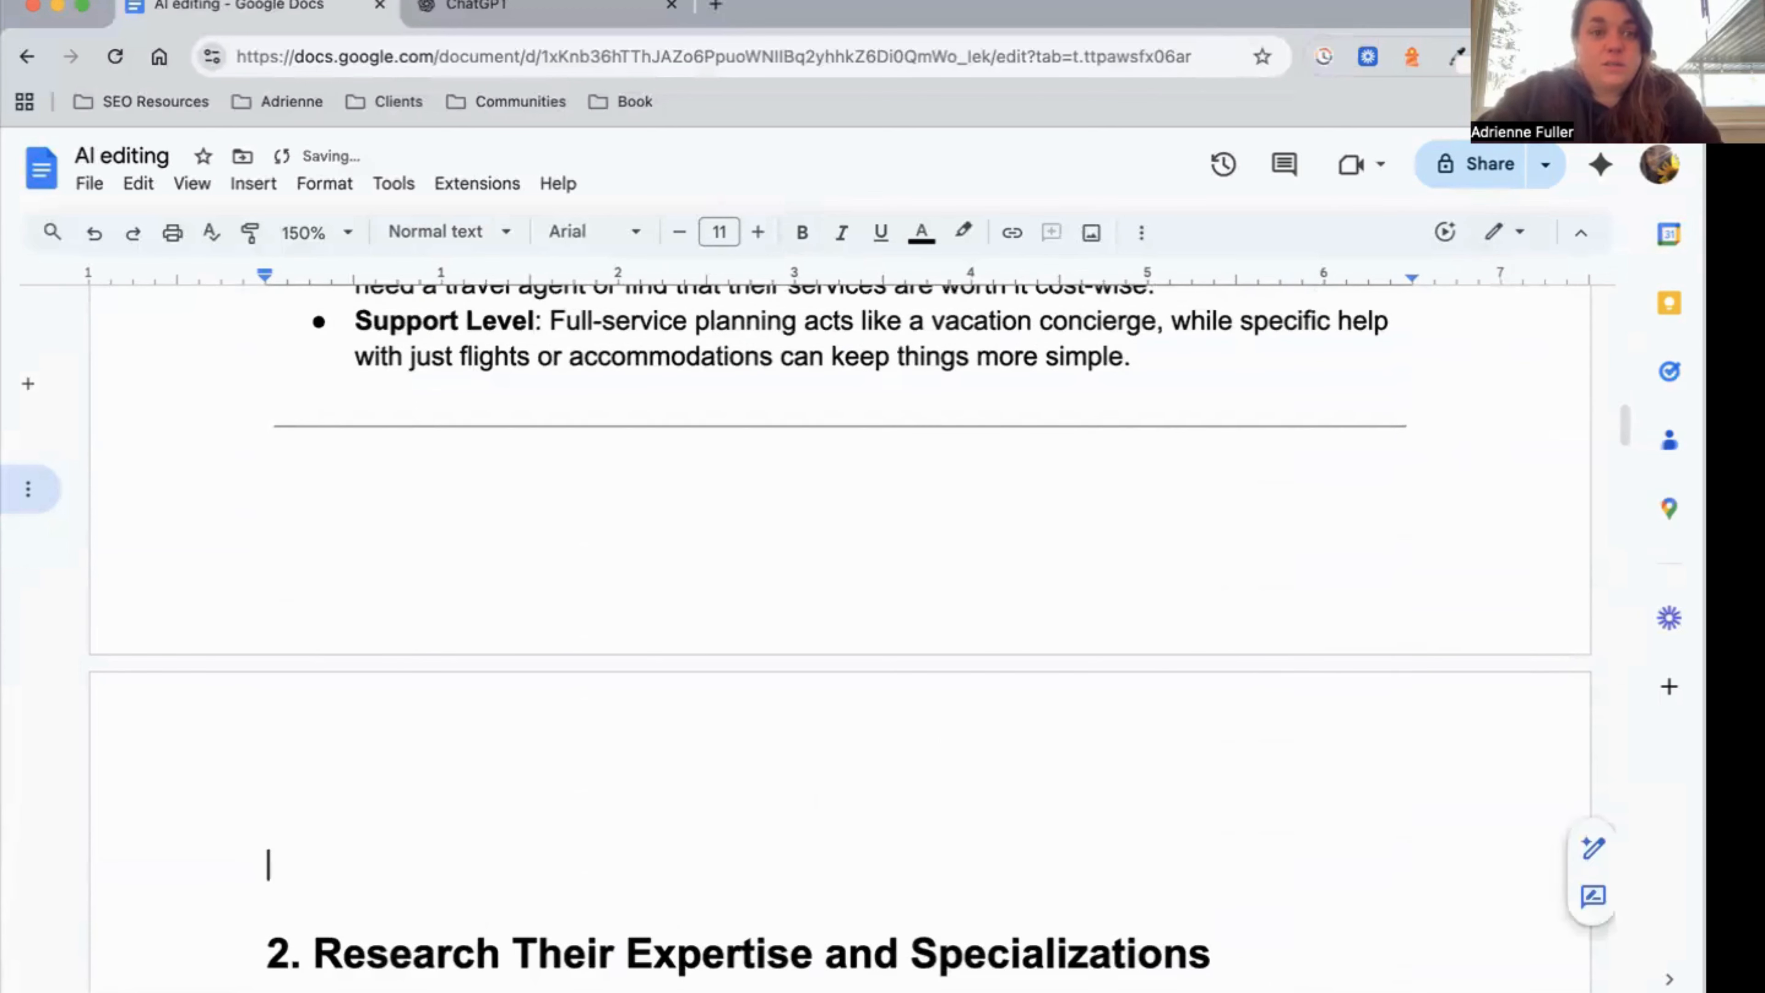
{"action": "key", "text": "super+v"}
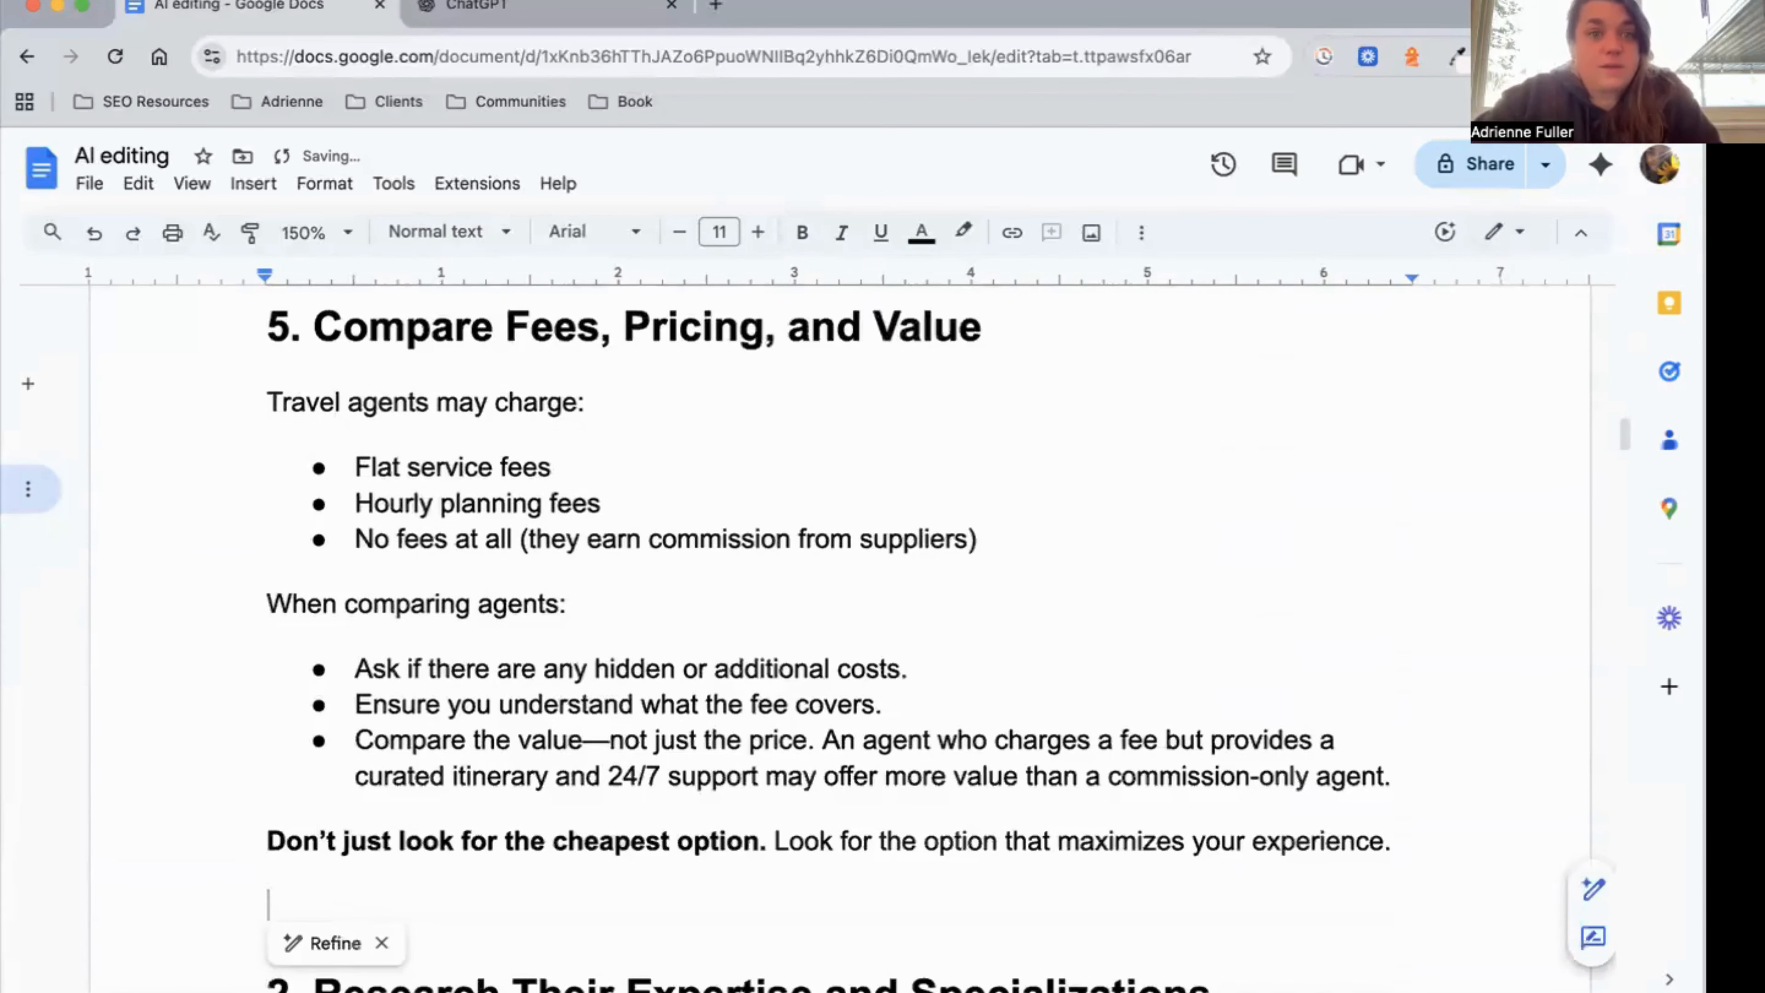
Review the order of the sections on expertise, reputation and services, and reread the fee bullets in the relocated section.
{"action": "scroll", "coordinate": [1189, 478], "scroll_direction": "down", "scroll_amount": 20}
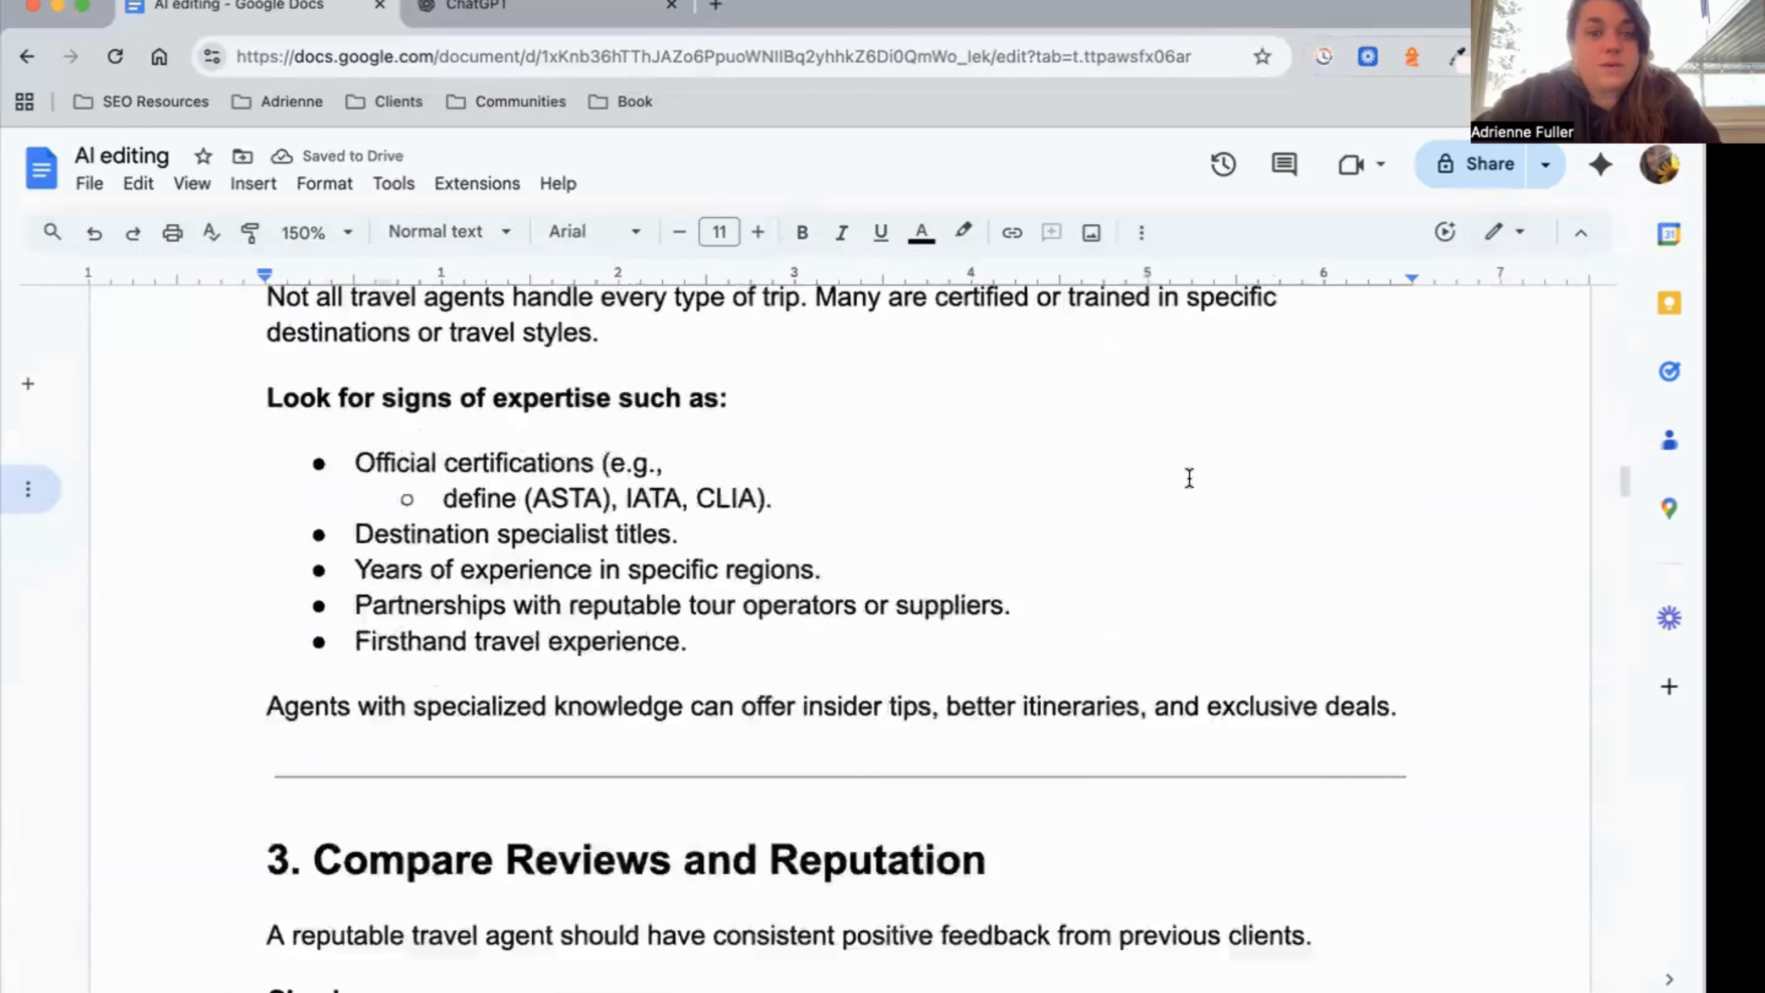
{"action": "scroll", "coordinate": [1189, 478], "scroll_direction": "down", "scroll_amount": 10}
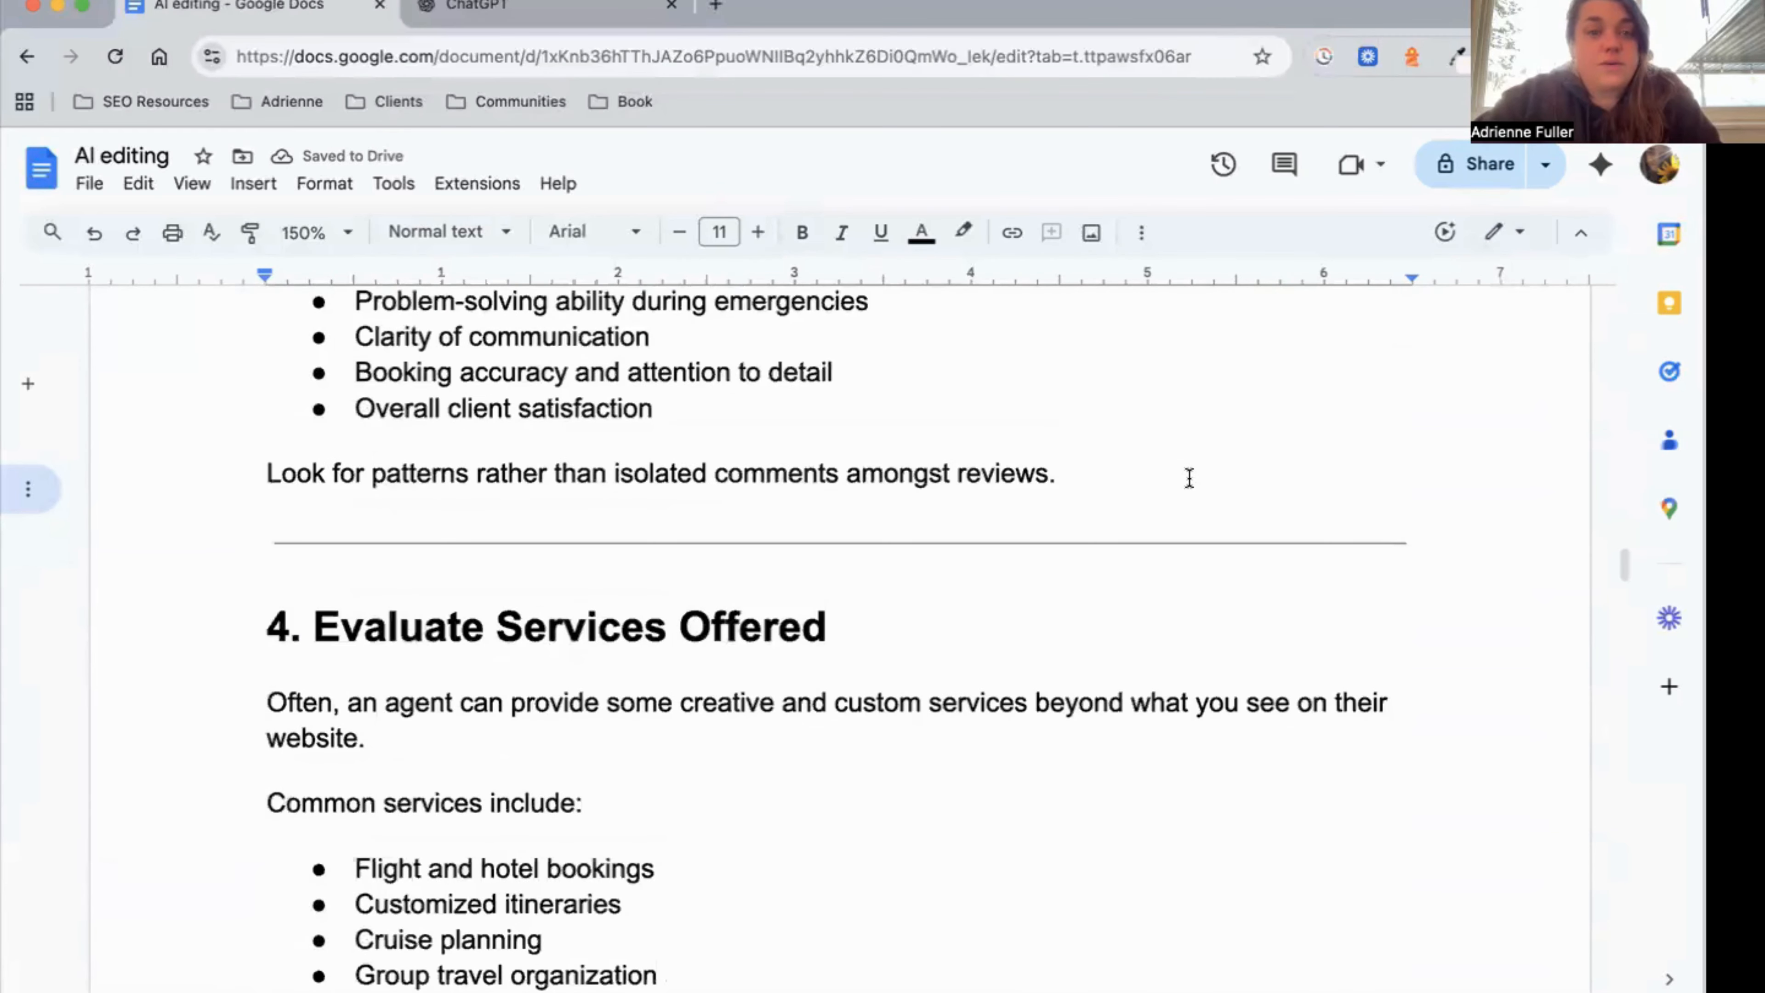
{"action": "scroll", "coordinate": [1189, 478], "scroll_direction": "down", "scroll_amount": 8}
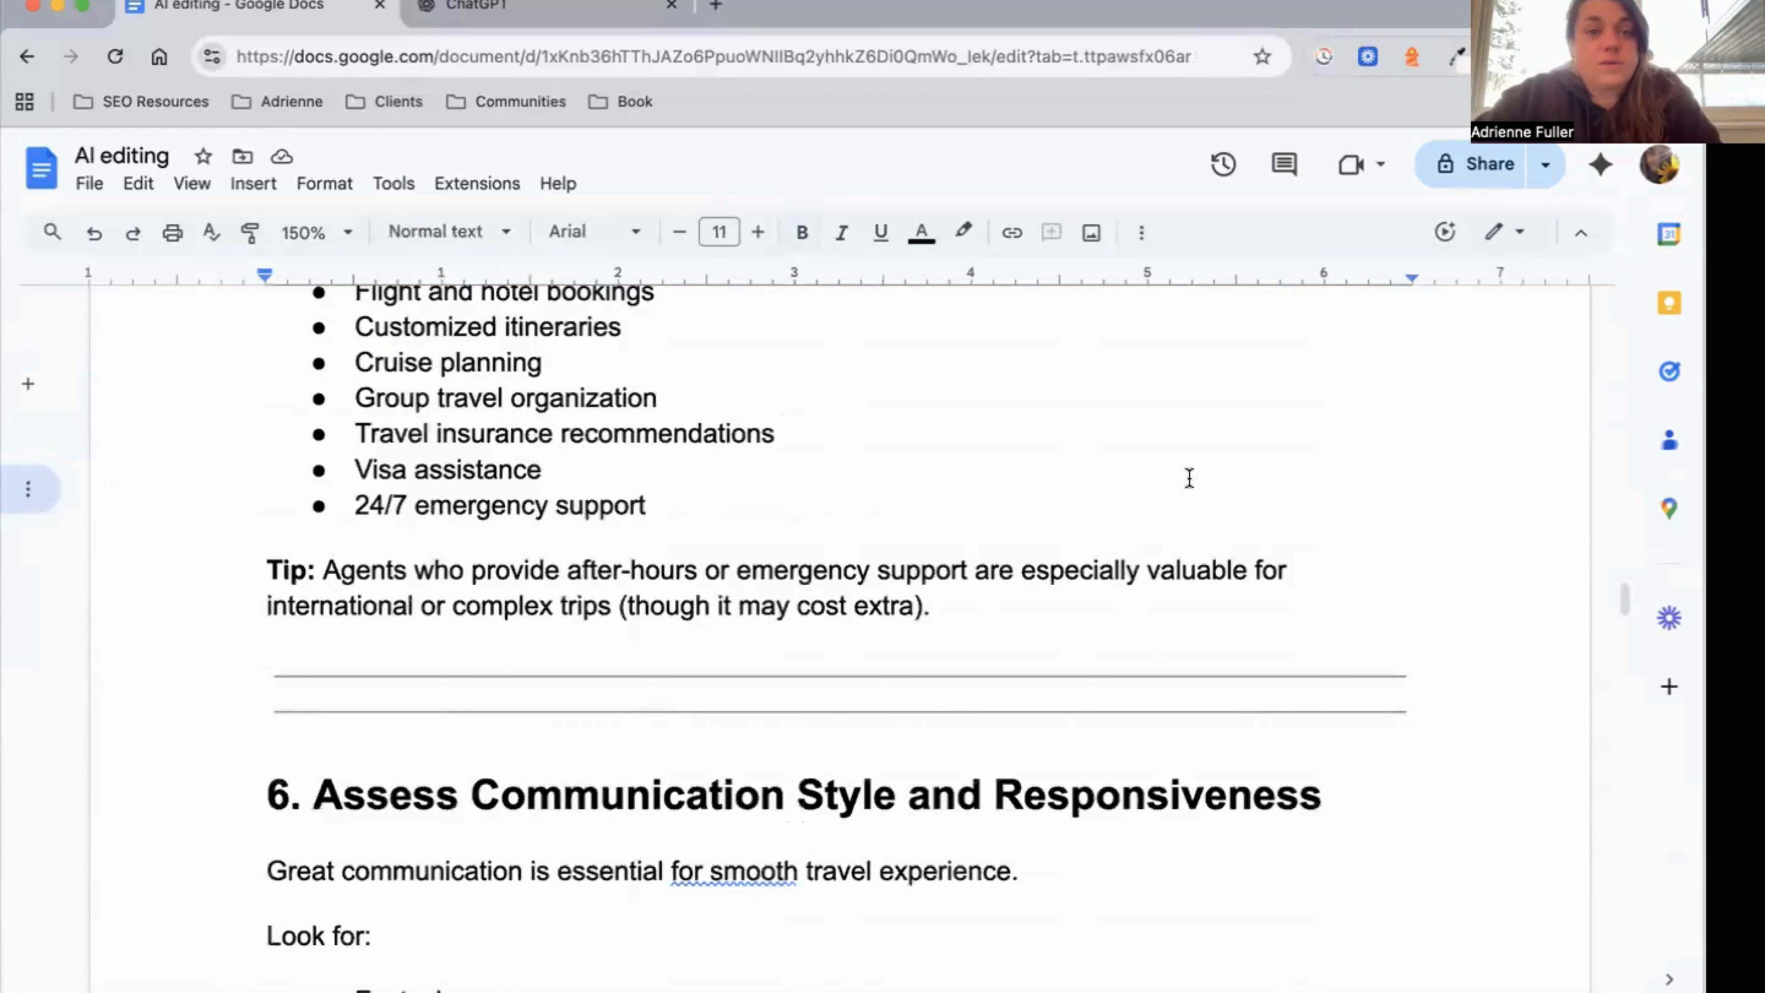
{"action": "scroll", "coordinate": [1033, 493], "scroll_direction": "up", "scroll_amount": 20}
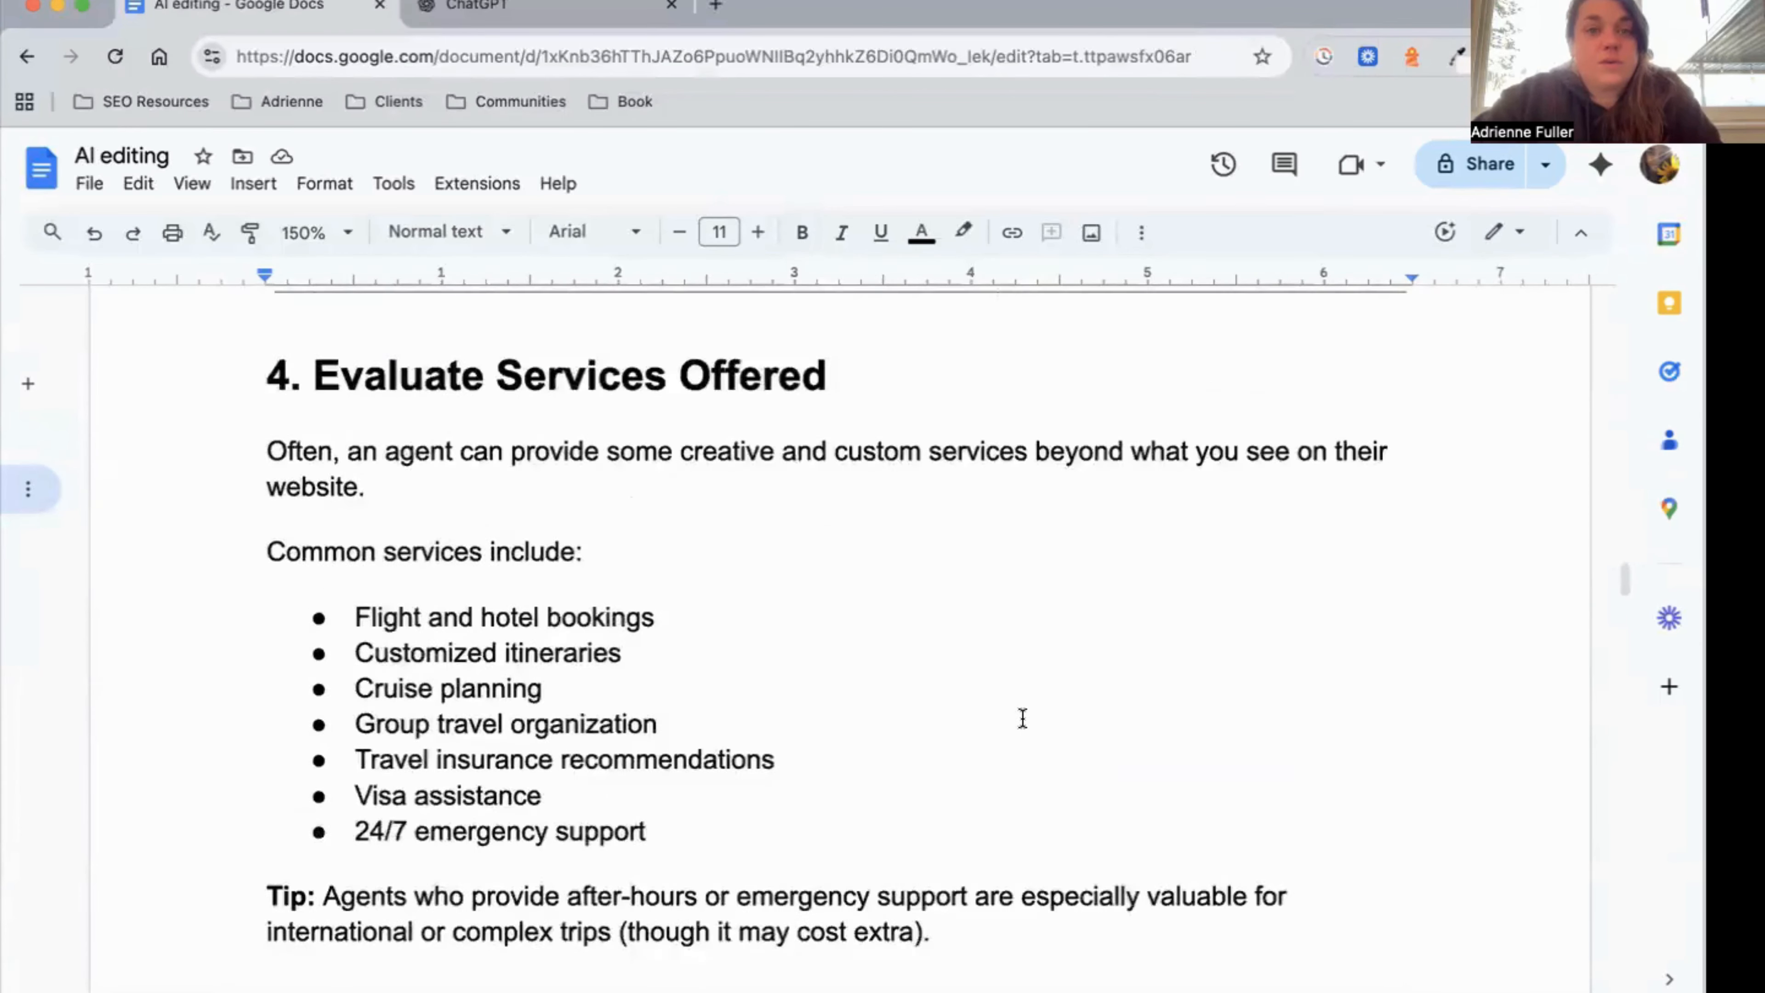
{"action": "scroll", "coordinate": [1022, 718], "scroll_direction": "up", "scroll_amount": 2}
{"action": "scroll", "coordinate": [1022, 719], "scroll_direction": "down", "scroll_amount": 5}
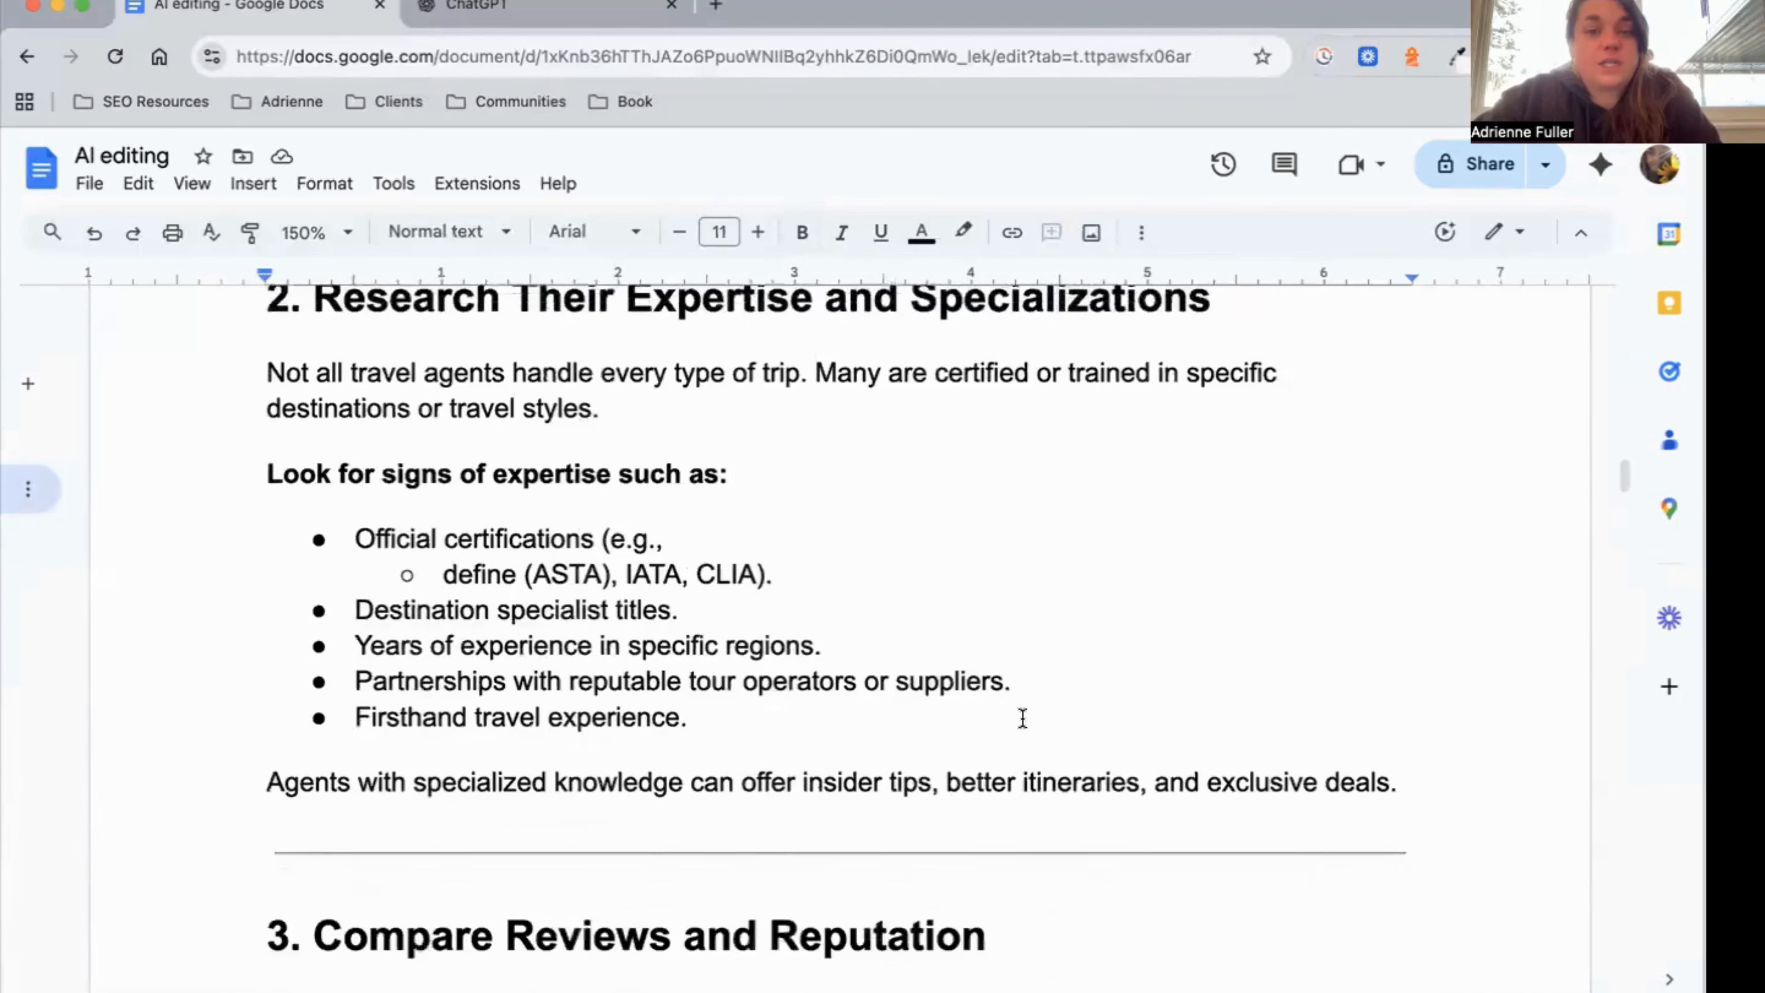
{"action": "key", "text": "super+v"}
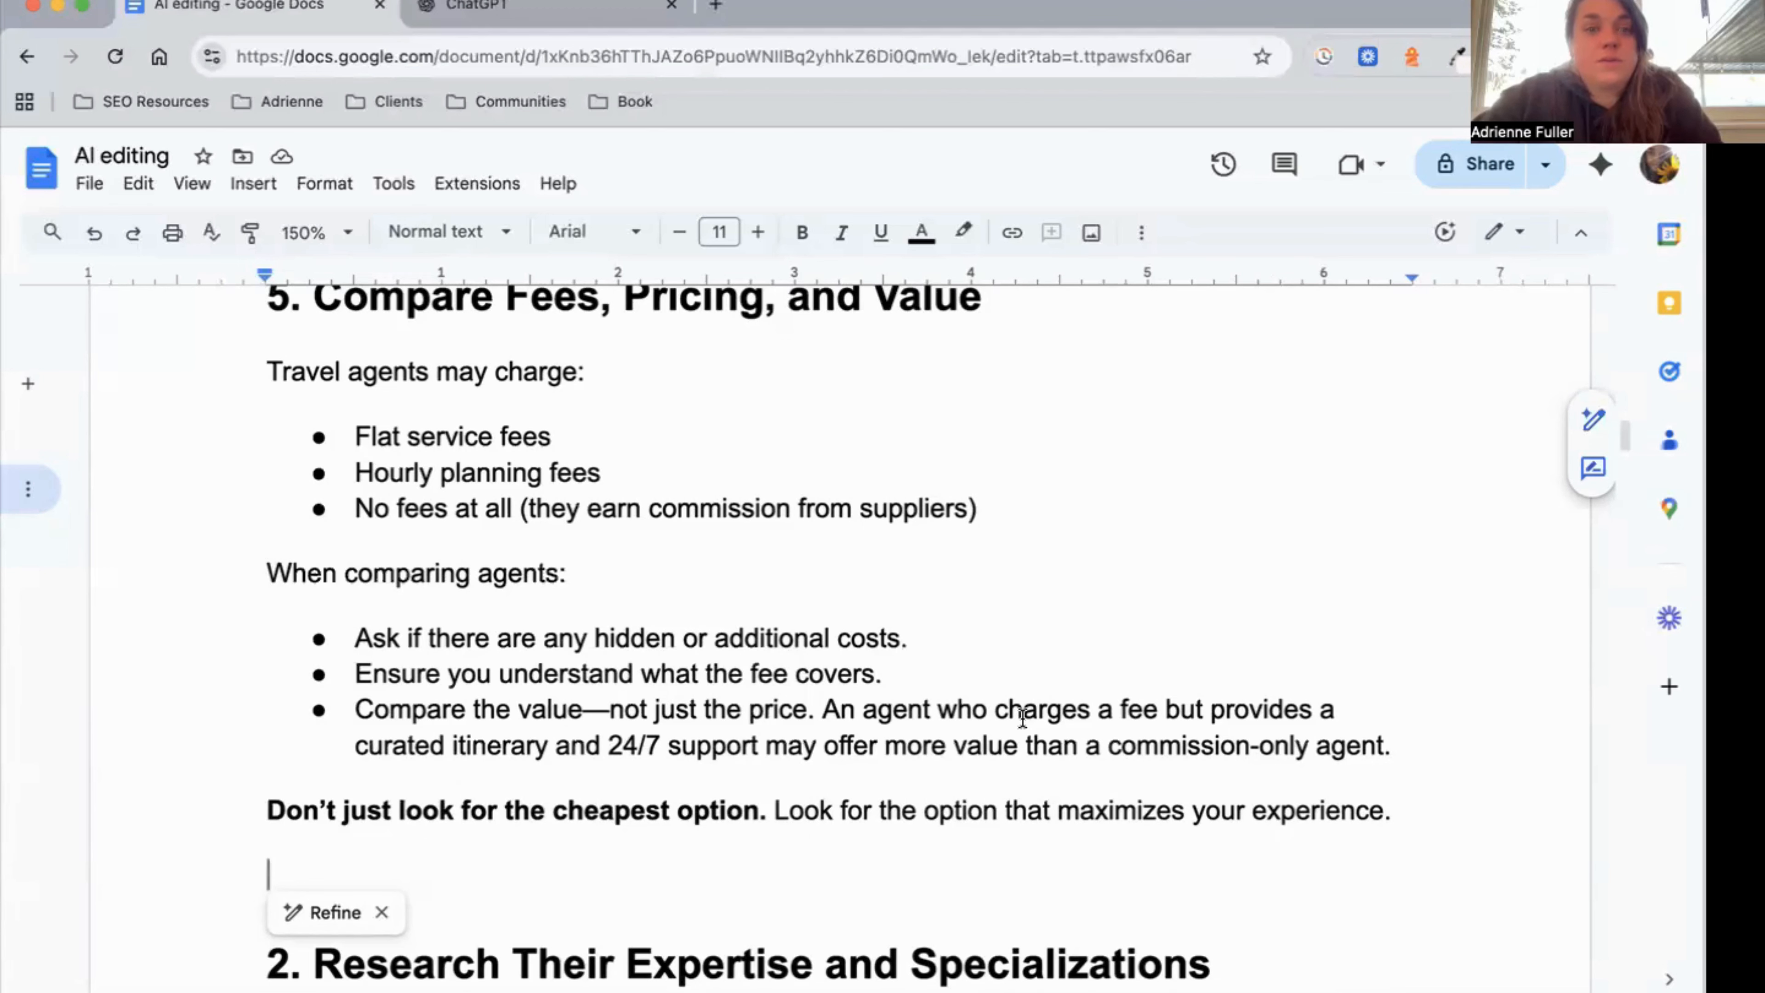
{"action": "scroll", "coordinate": [1023, 720], "scroll_direction": "up", "scroll_amount": 1}
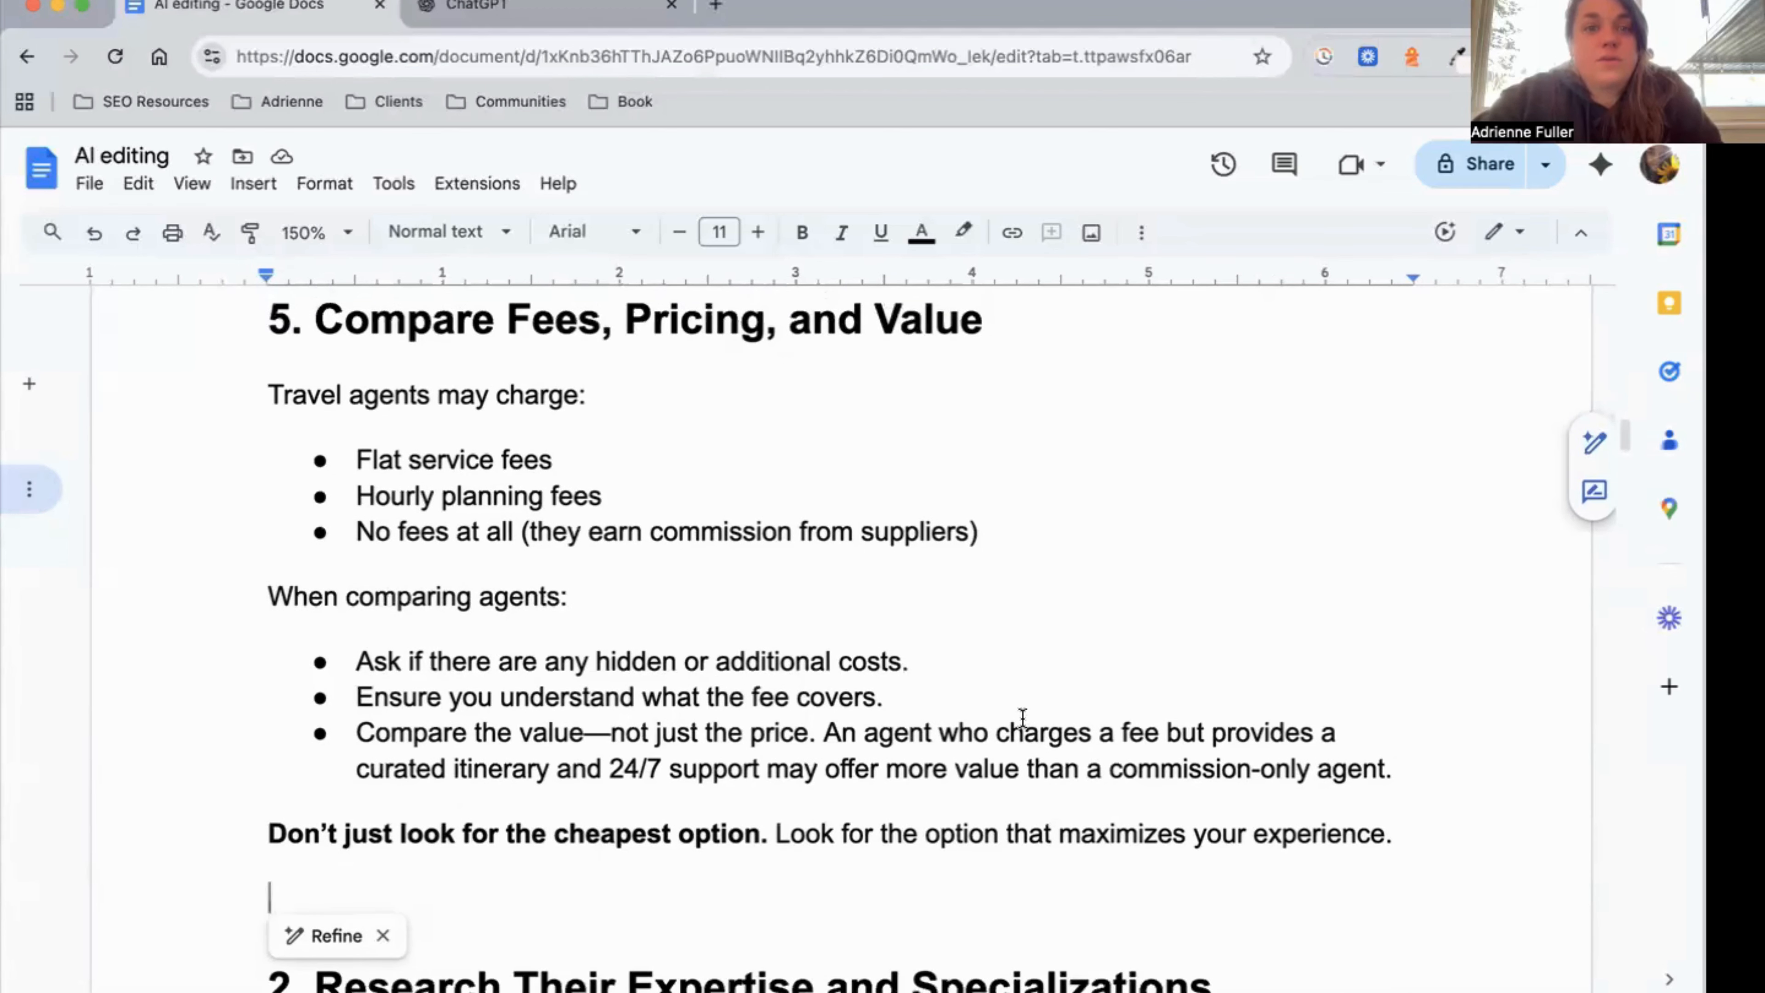
{"action": "scroll", "coordinate": [1021, 719], "scroll_direction": "down", "scroll_amount": 1}
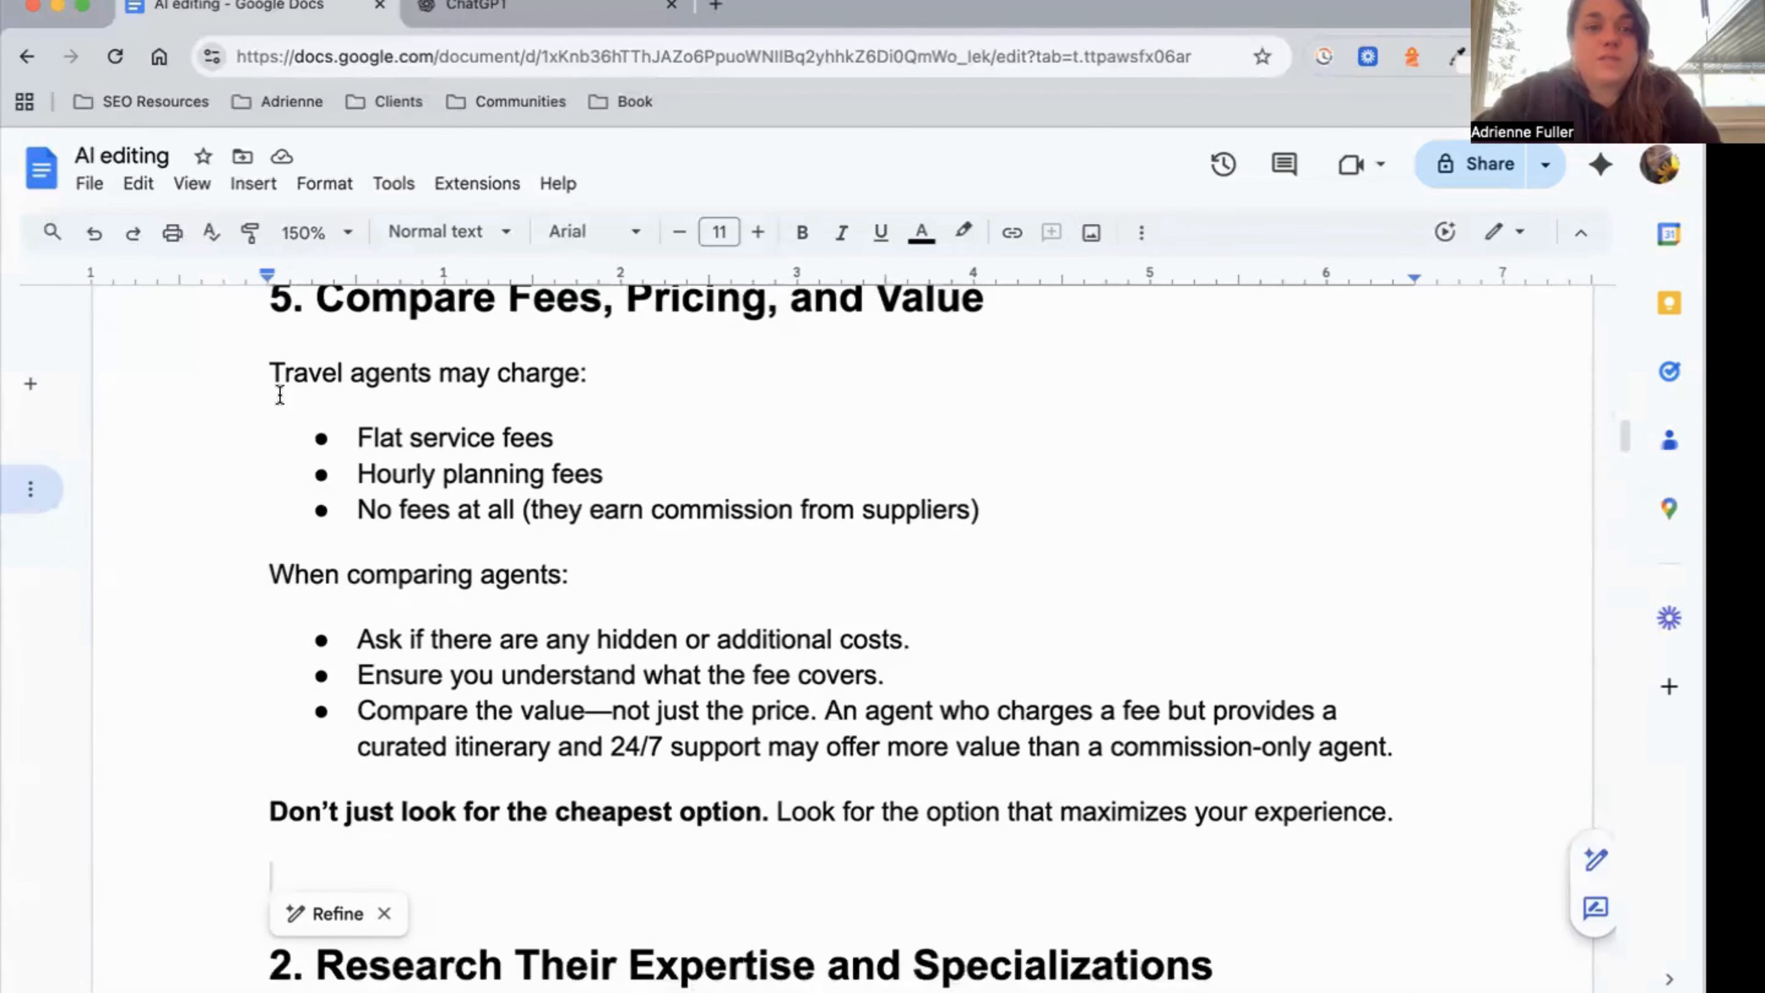
{"action": "left_click", "coordinate": [343, 431]}
{"action": "left_click_drag", "start_coordinate": [344, 431], "coordinate": [1012, 524]}
{"action": "left_click", "coordinate": [1012, 525]}
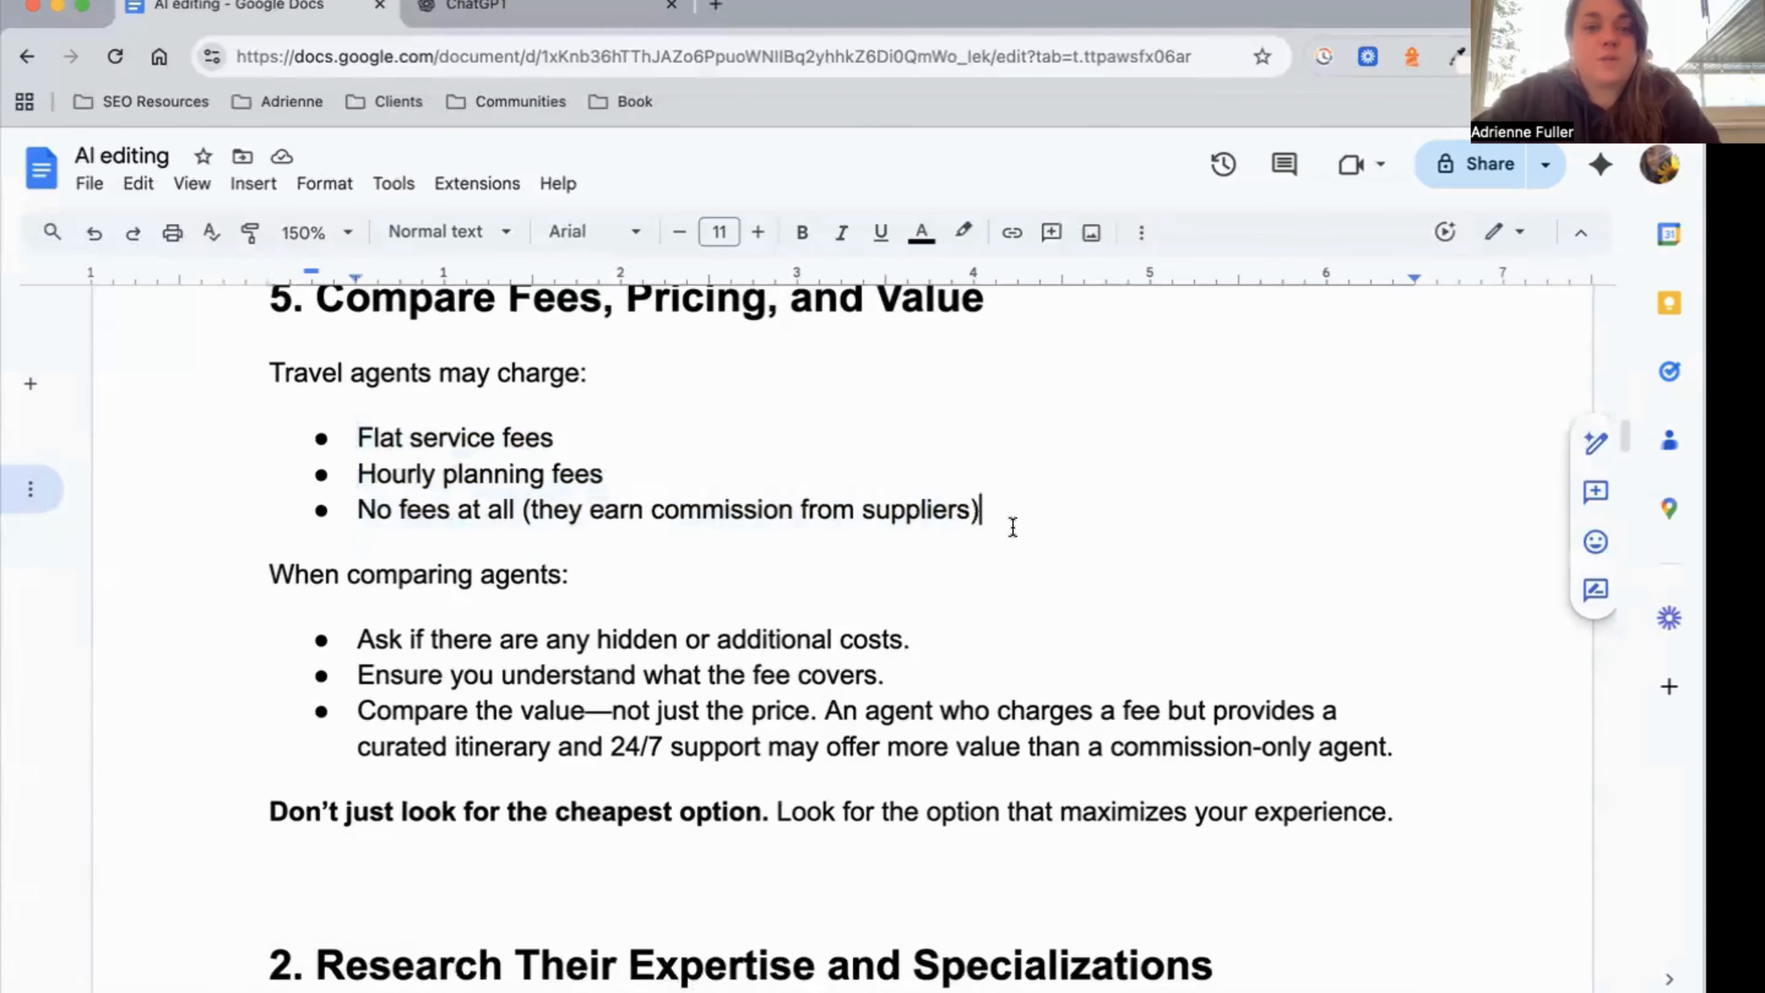
Cut the whole section "4. Evaluate Services Offered", from its heading through the Tip paragraph.
{"action": "scroll", "coordinate": [1013, 526], "scroll_direction": "down", "scroll_amount": 5}
{"action": "scroll", "coordinate": [1013, 527], "scroll_direction": "down", "scroll_amount": 20}
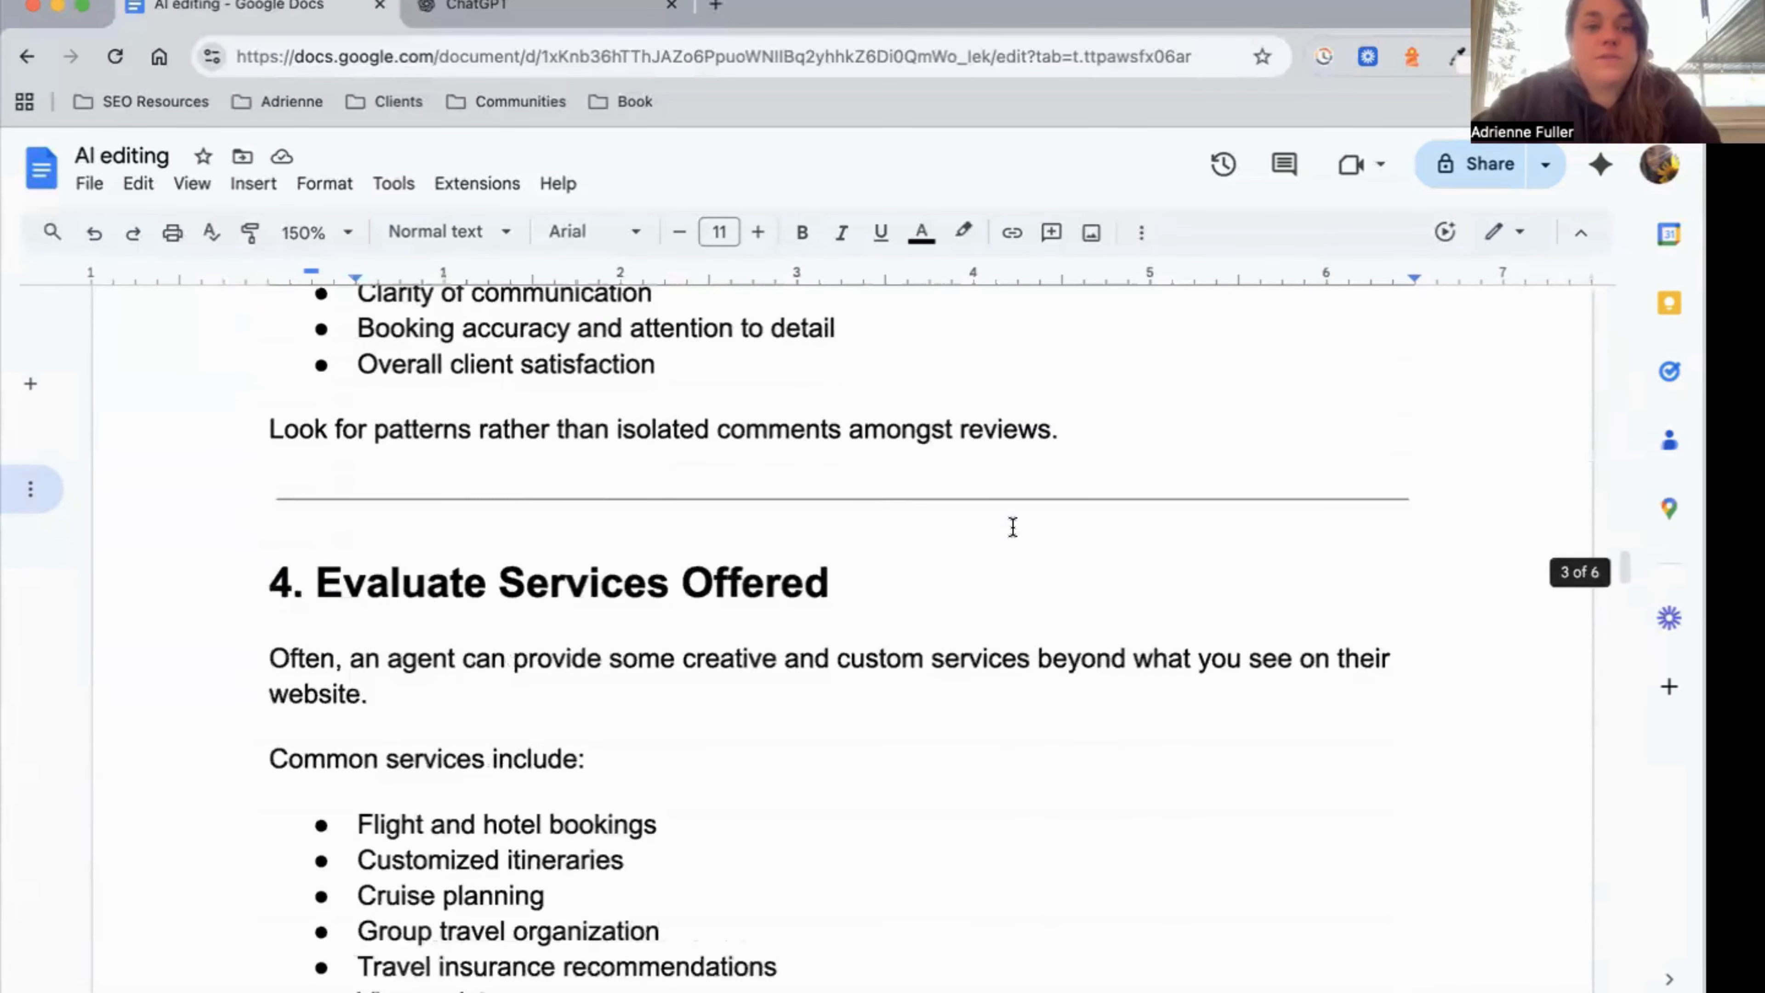
{"action": "scroll", "coordinate": [1013, 526], "scroll_direction": "up", "scroll_amount": 4}
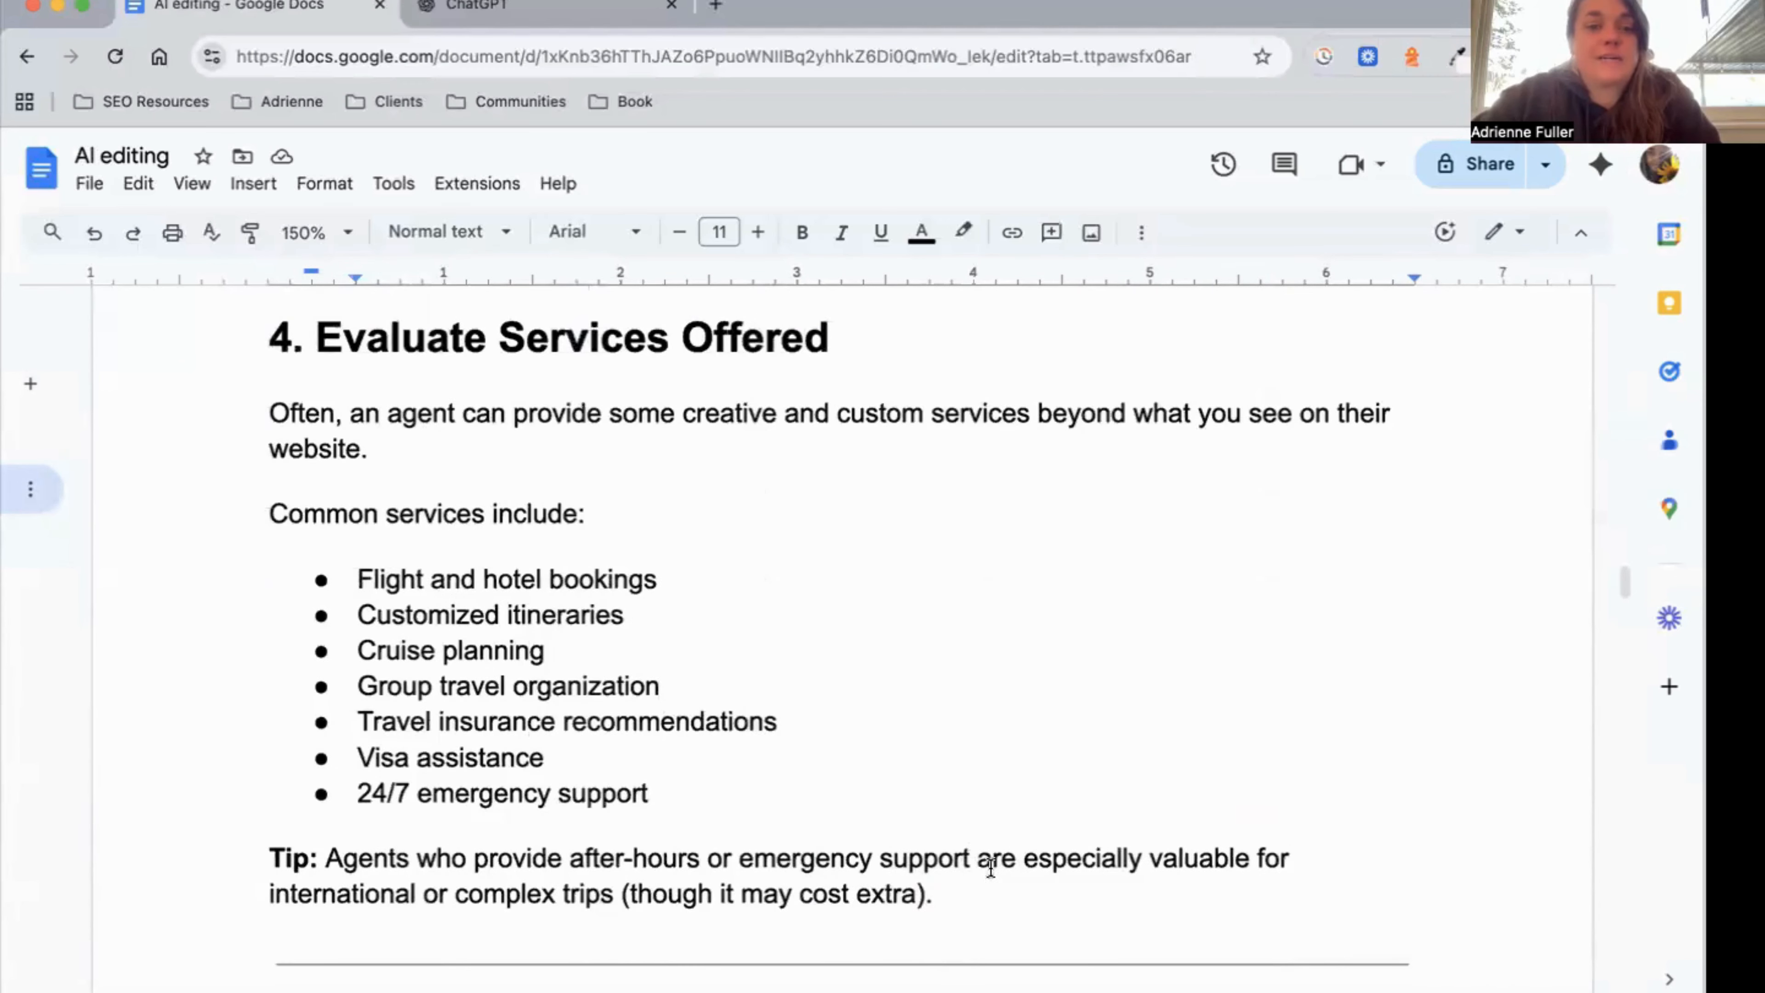
{"action": "left_click_drag", "start_coordinate": [938, 897], "coordinate": [260, 340]}
{"action": "key", "text": "ctrl+c"}
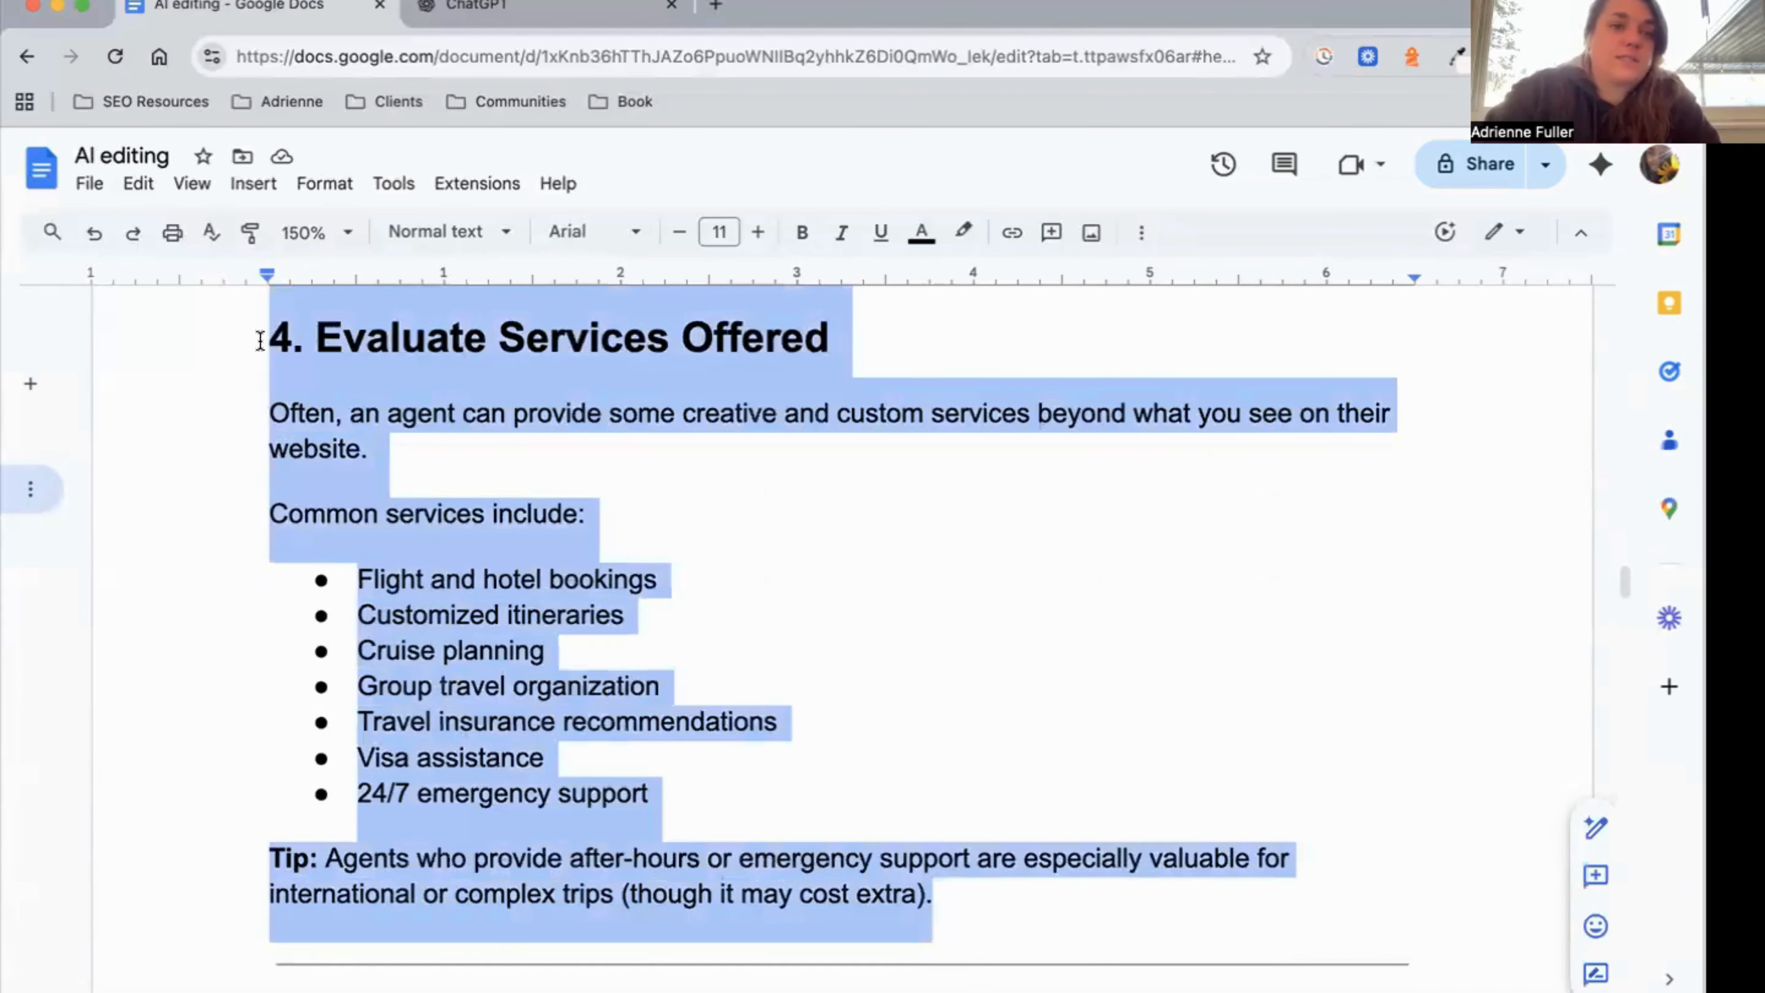
{"action": "key", "text": "BackSpace"}
Paste the services section directly below the fees section, above "2. Research Their Expertise and Specializations".
{"action": "scroll", "coordinate": [1135, 718], "scroll_direction": "up", "scroll_amount": 7}
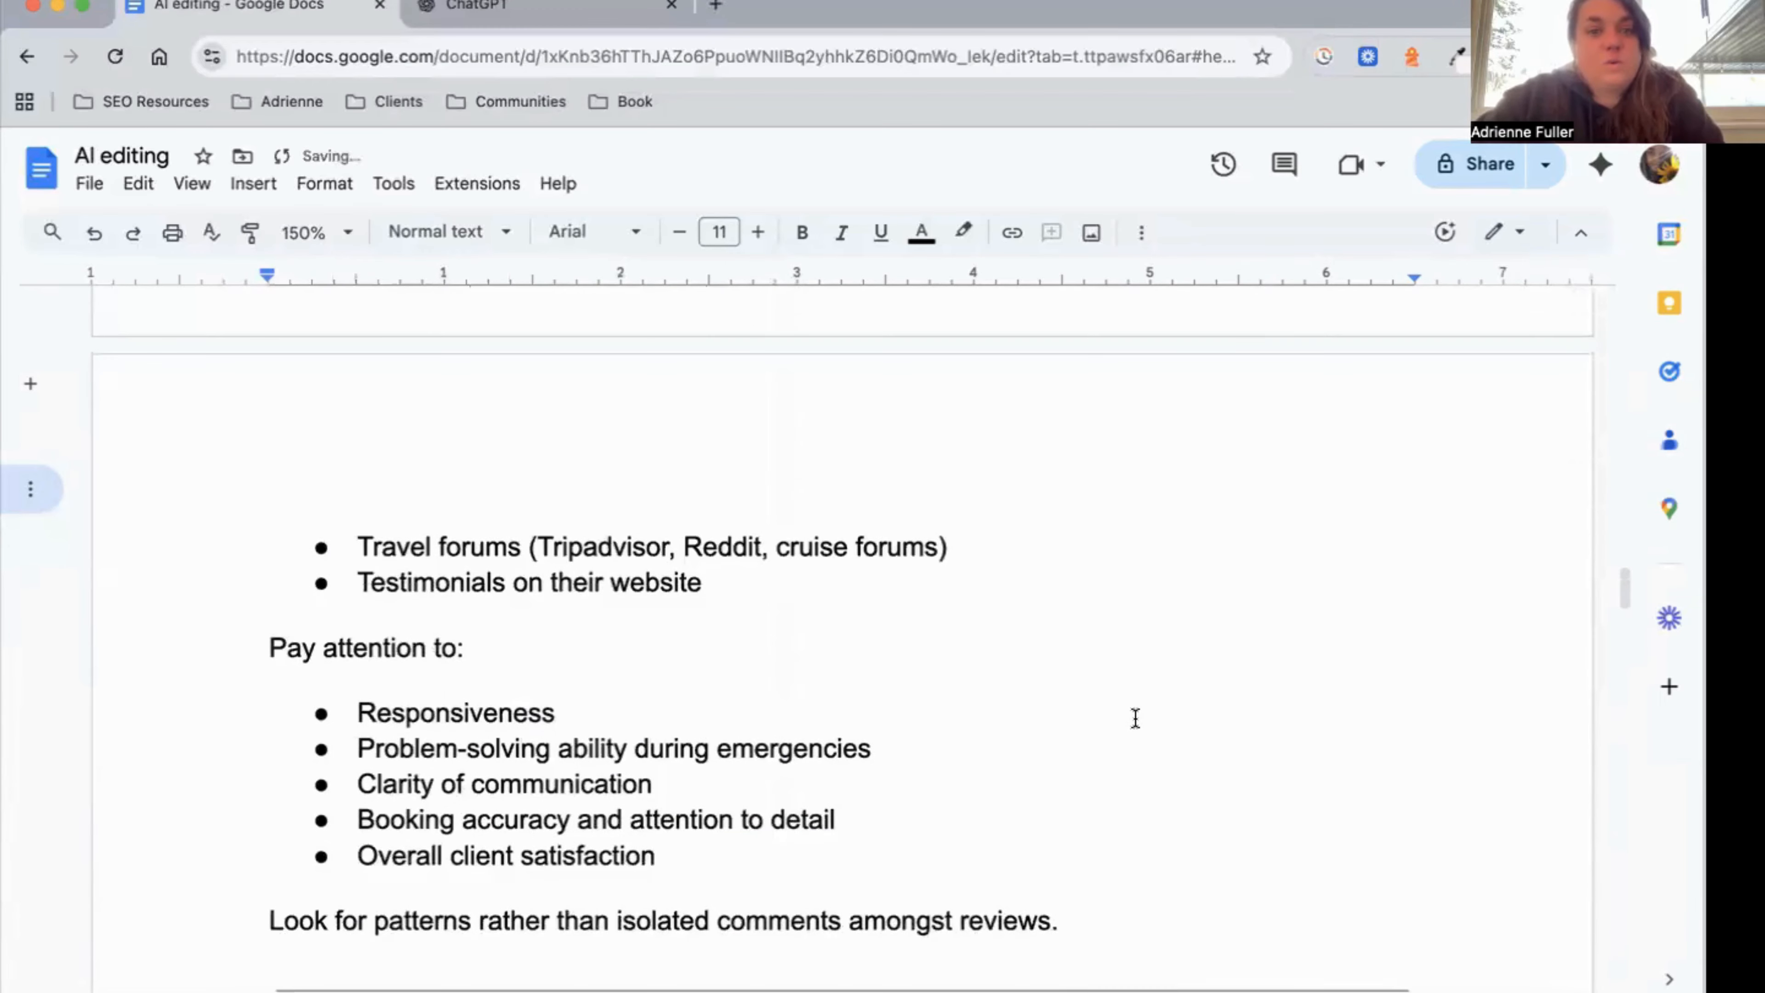
{"action": "scroll", "coordinate": [1135, 718], "scroll_direction": "up", "scroll_amount": 18}
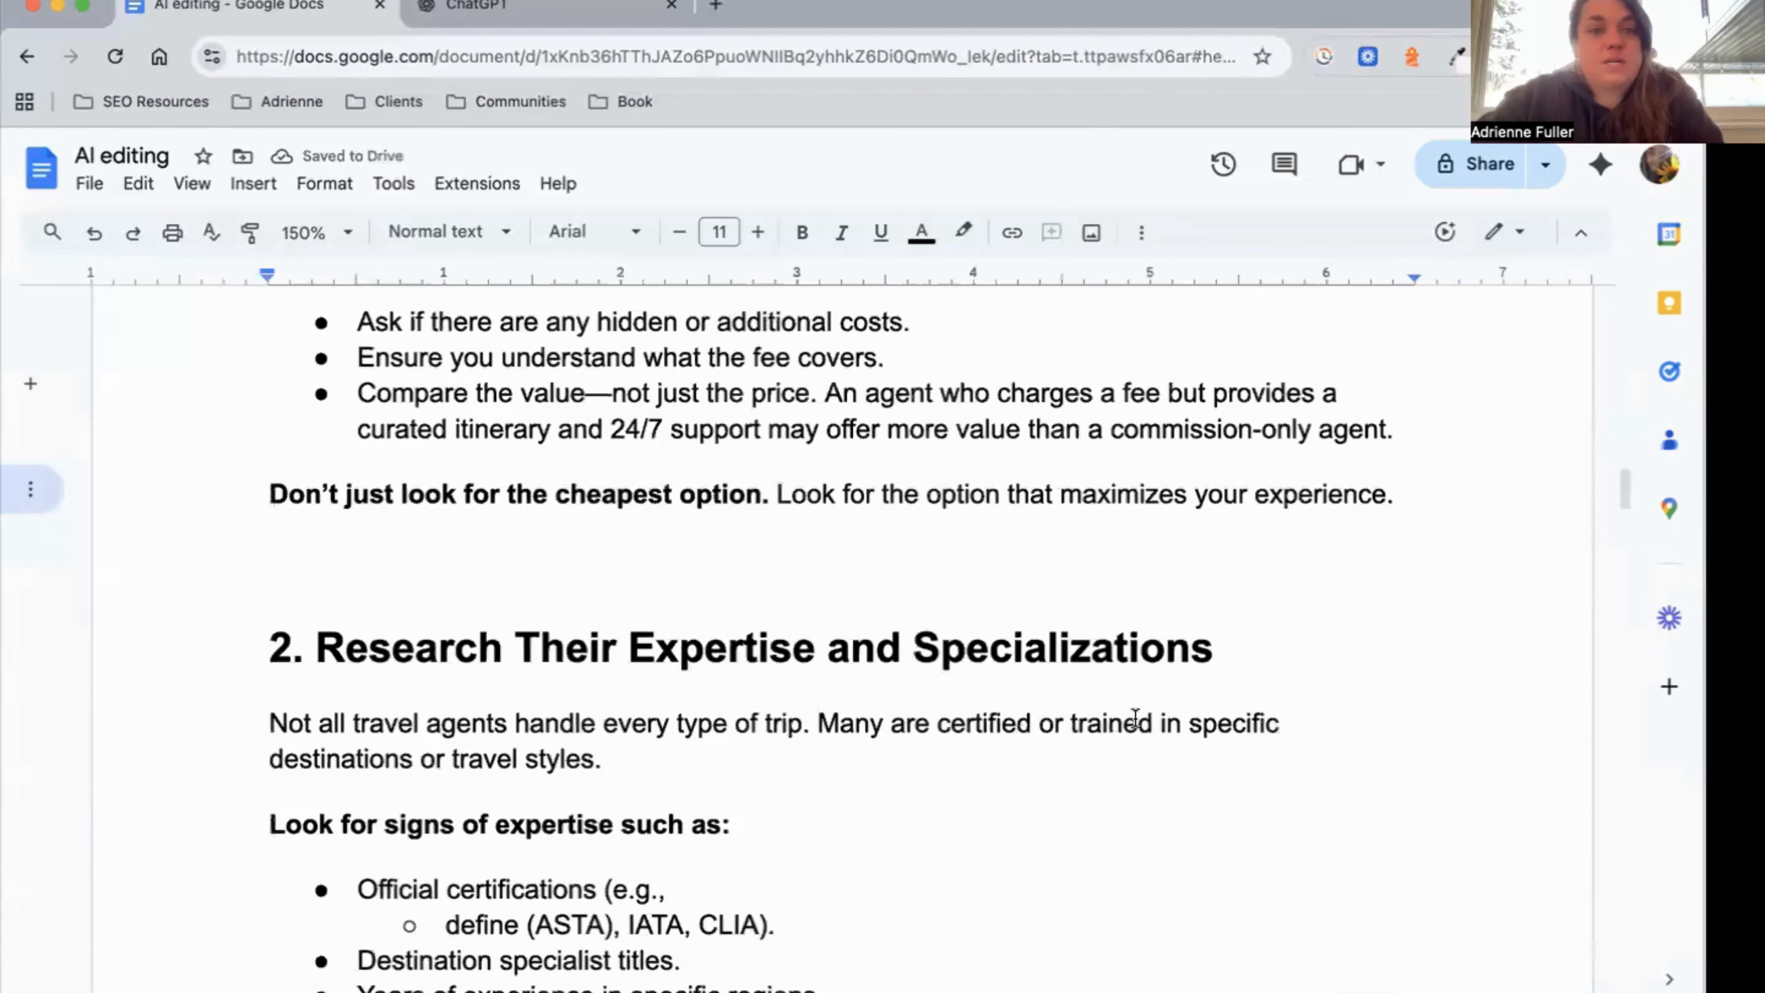
{"action": "left_click", "coordinate": [1040, 561]}
{"action": "key", "text": "ctrl+v"}
{"action": "scroll", "coordinate": [1037, 569], "scroll_direction": "down", "scroll_amount": 3}
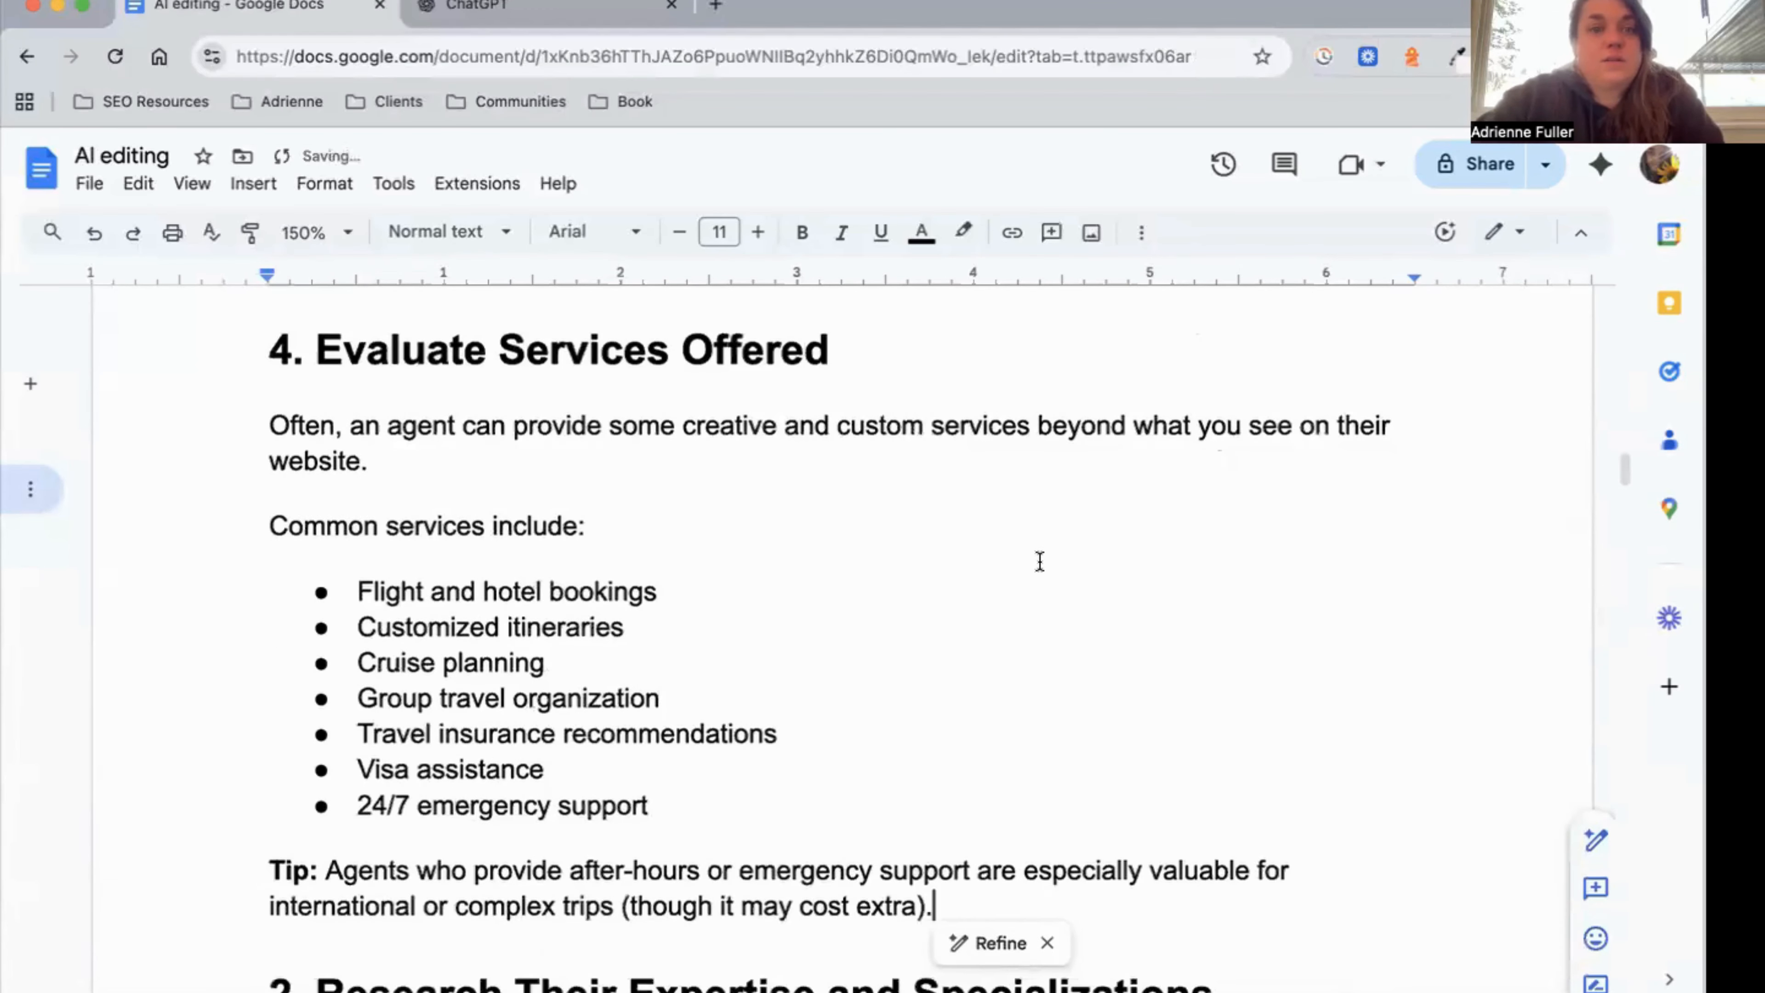
{"action": "scroll", "coordinate": [1038, 568], "scroll_direction": "down", "scroll_amount": 5}
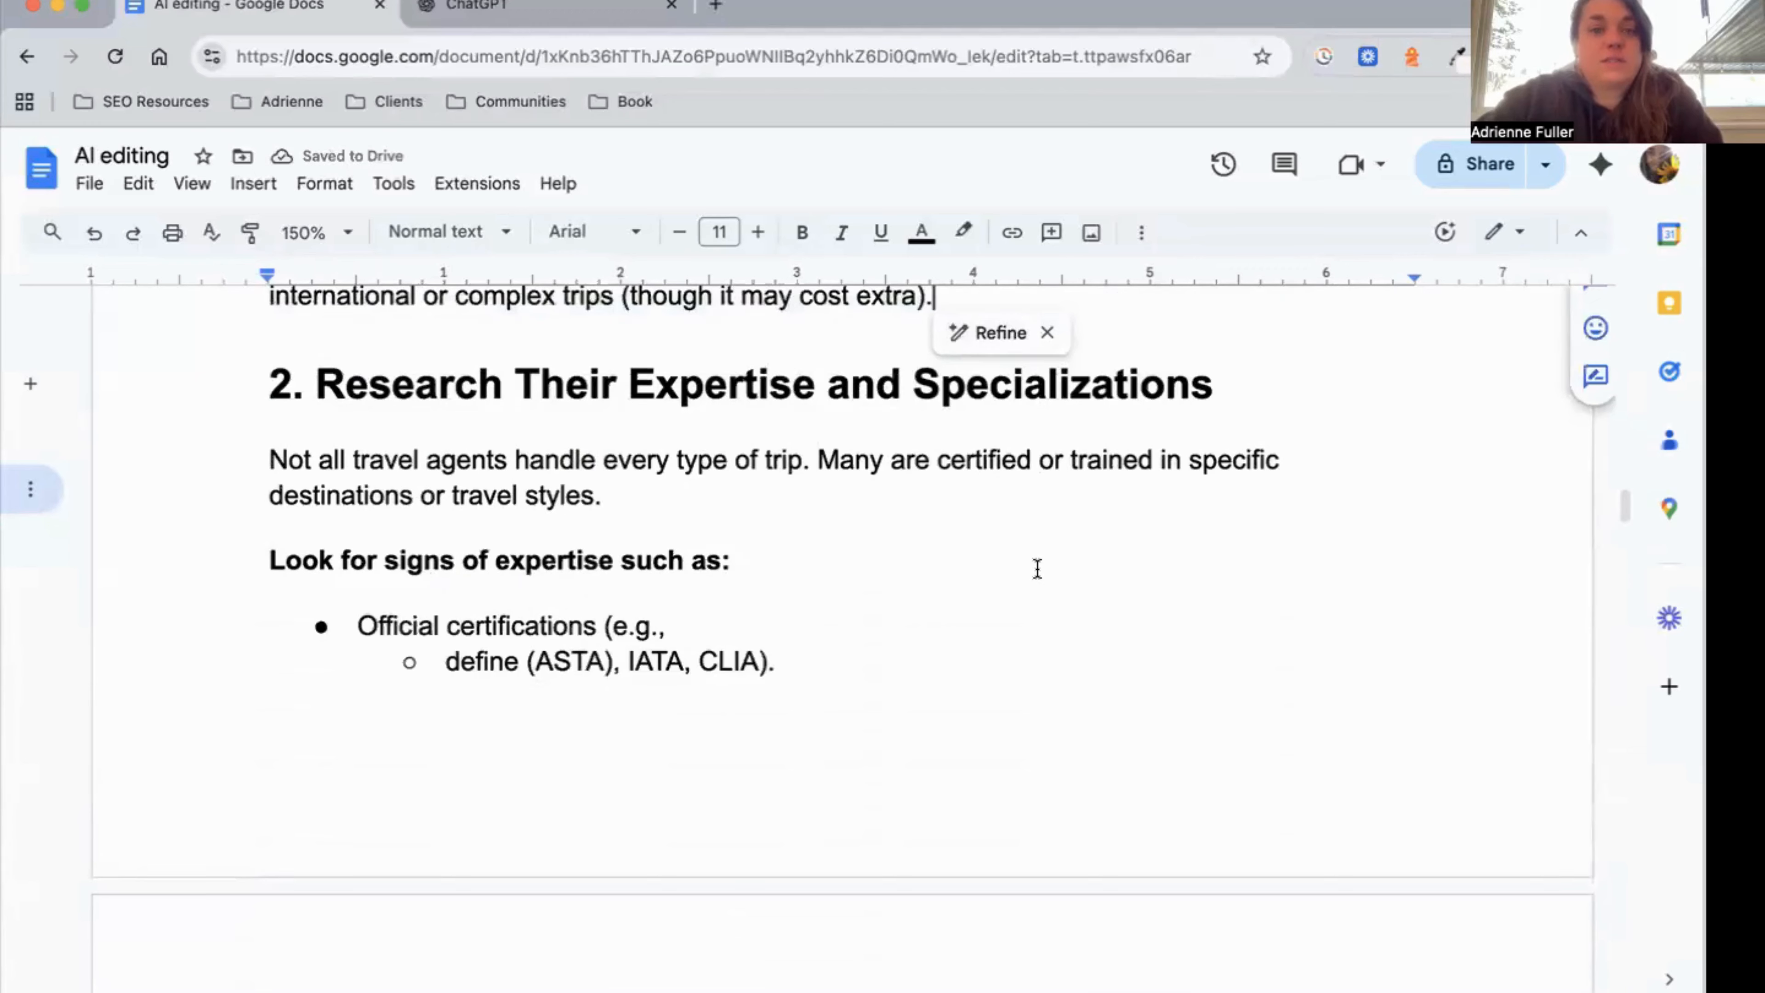
{"action": "left_click", "coordinate": [1037, 568]}
{"action": "scroll", "coordinate": [1037, 568], "scroll_direction": "down", "scroll_amount": 3}
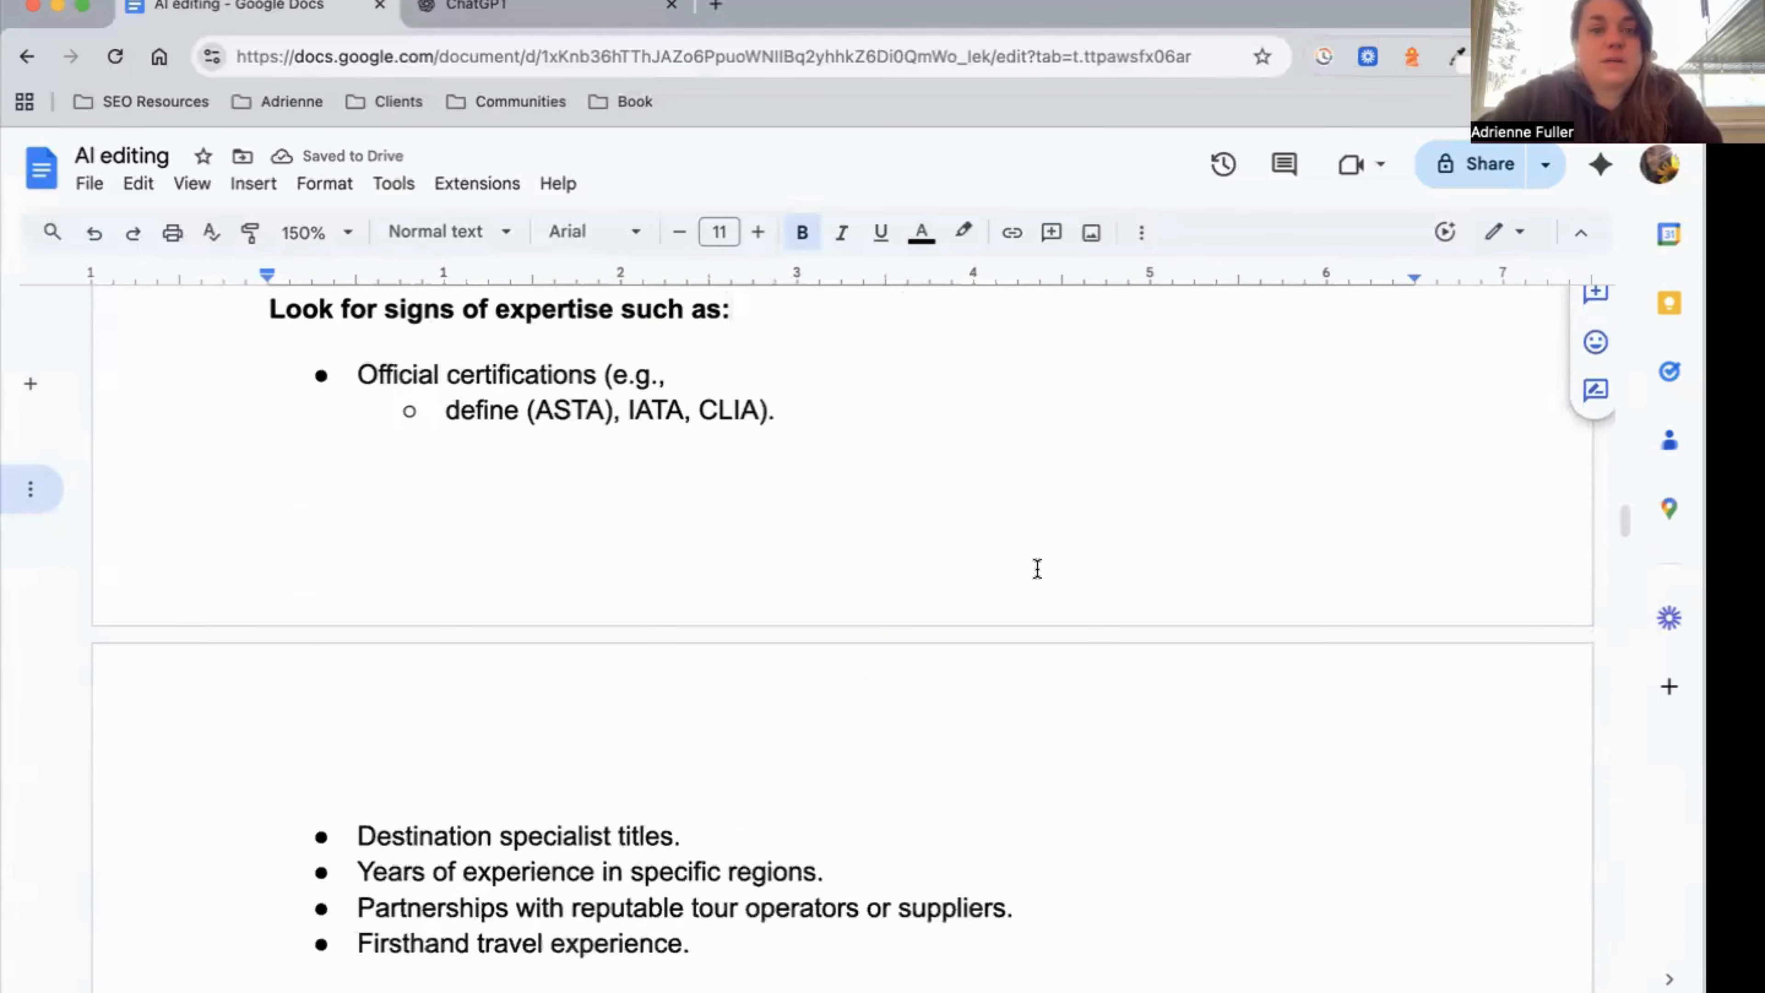
Review the expertise bullets and the section "3. Compare Reviews and Reputation", continuing to the section on communication style.
{"action": "scroll", "coordinate": [1037, 568], "scroll_direction": "down", "scroll_amount": 3}
{"action": "left_click", "coordinate": [1025, 659]}
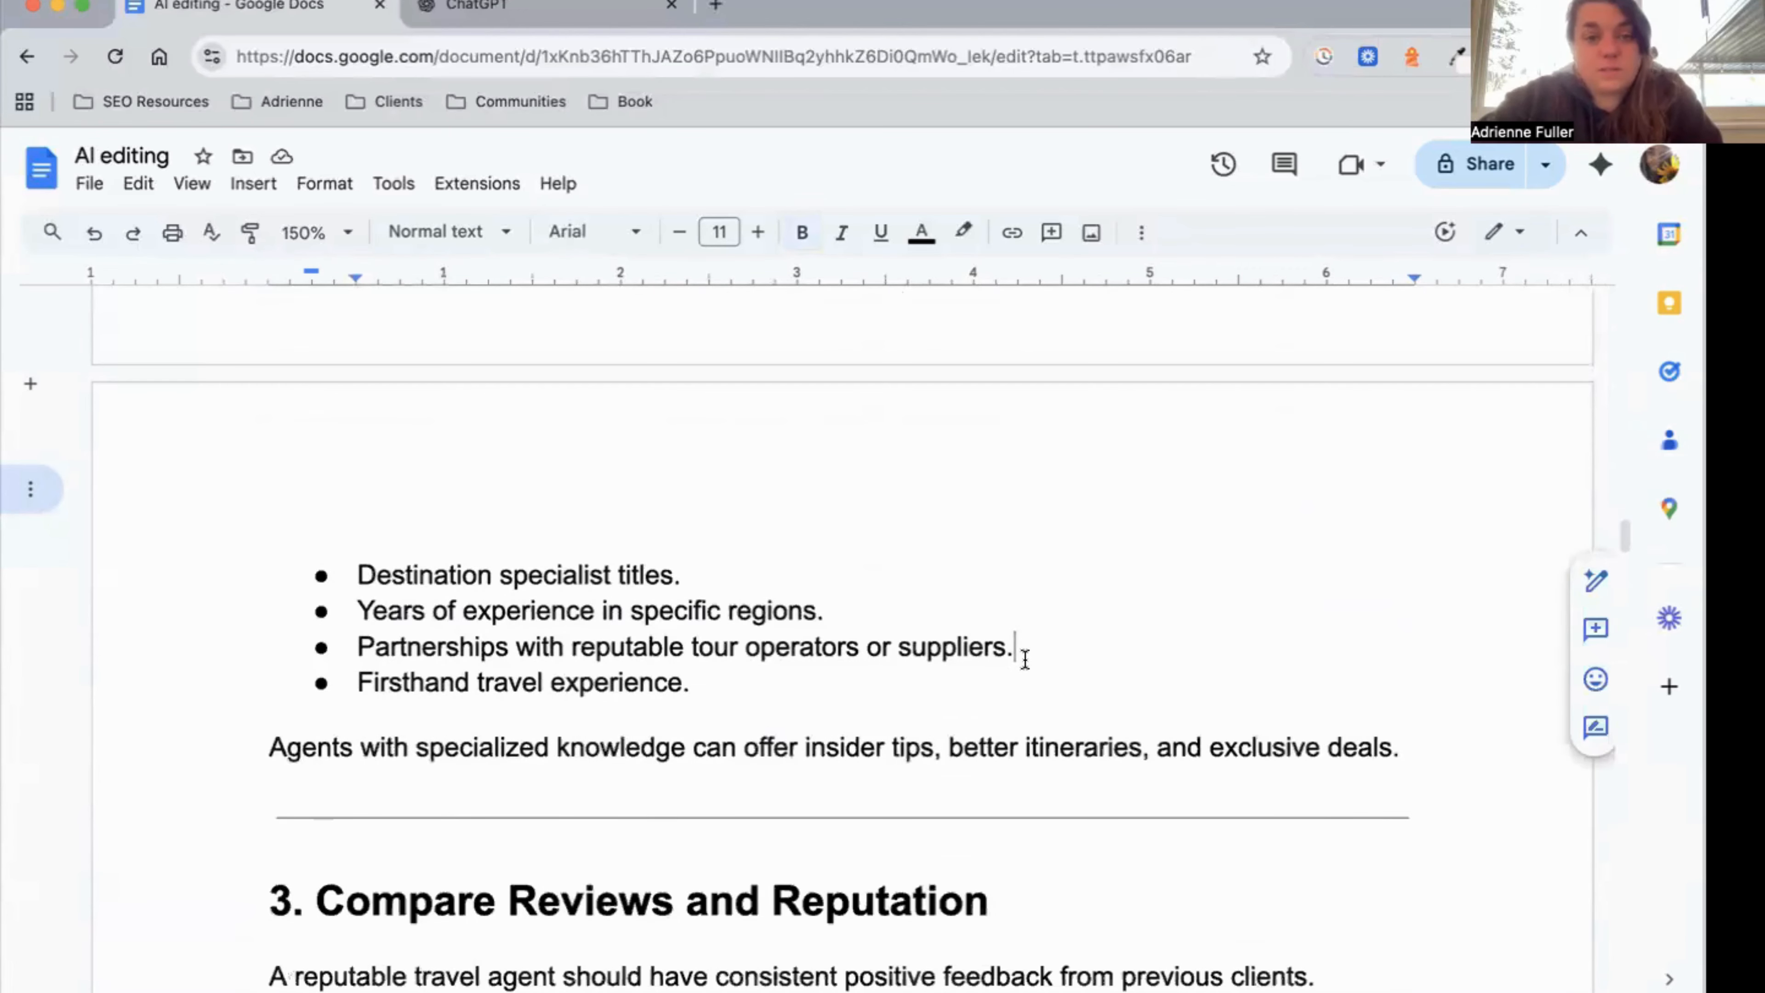
{"action": "scroll", "coordinate": [1025, 659], "scroll_direction": "down", "scroll_amount": 1}
{"action": "scroll", "coordinate": [1025, 659], "scroll_direction": "down", "scroll_amount": 4}
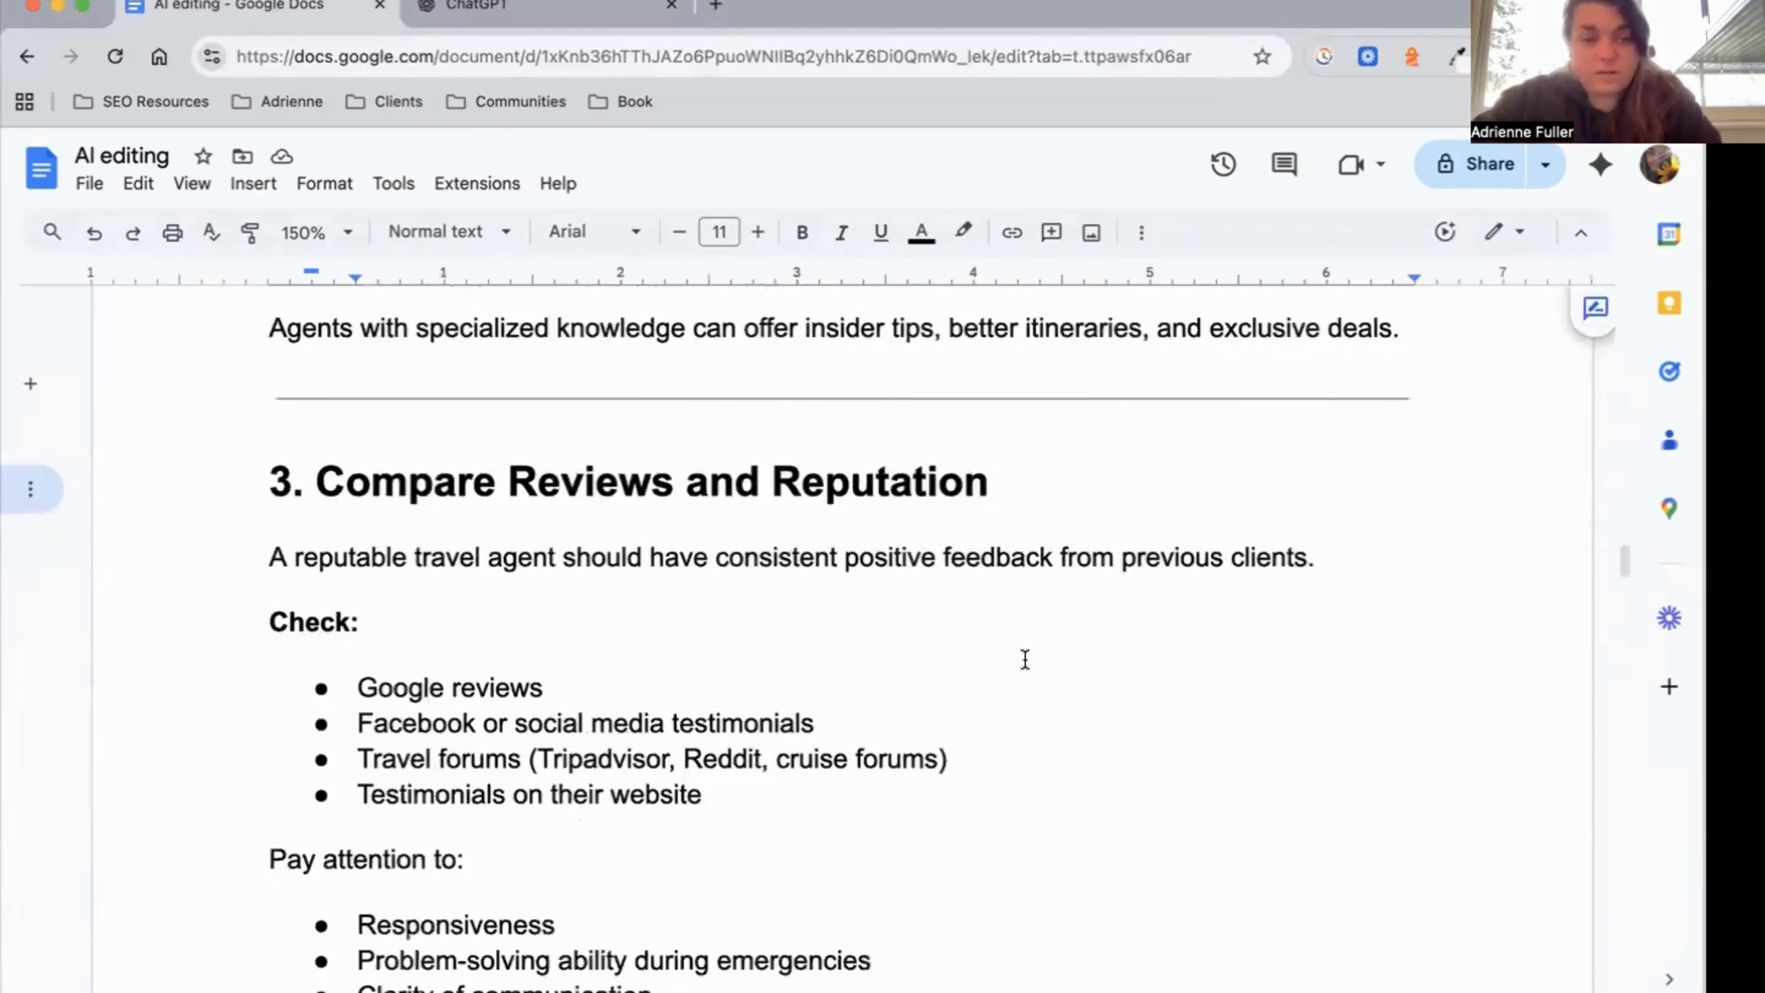
{"action": "scroll", "coordinate": [1025, 659], "scroll_direction": "down", "scroll_amount": 2}
{"action": "scroll", "coordinate": [1025, 660], "scroll_direction": "down", "scroll_amount": 4}
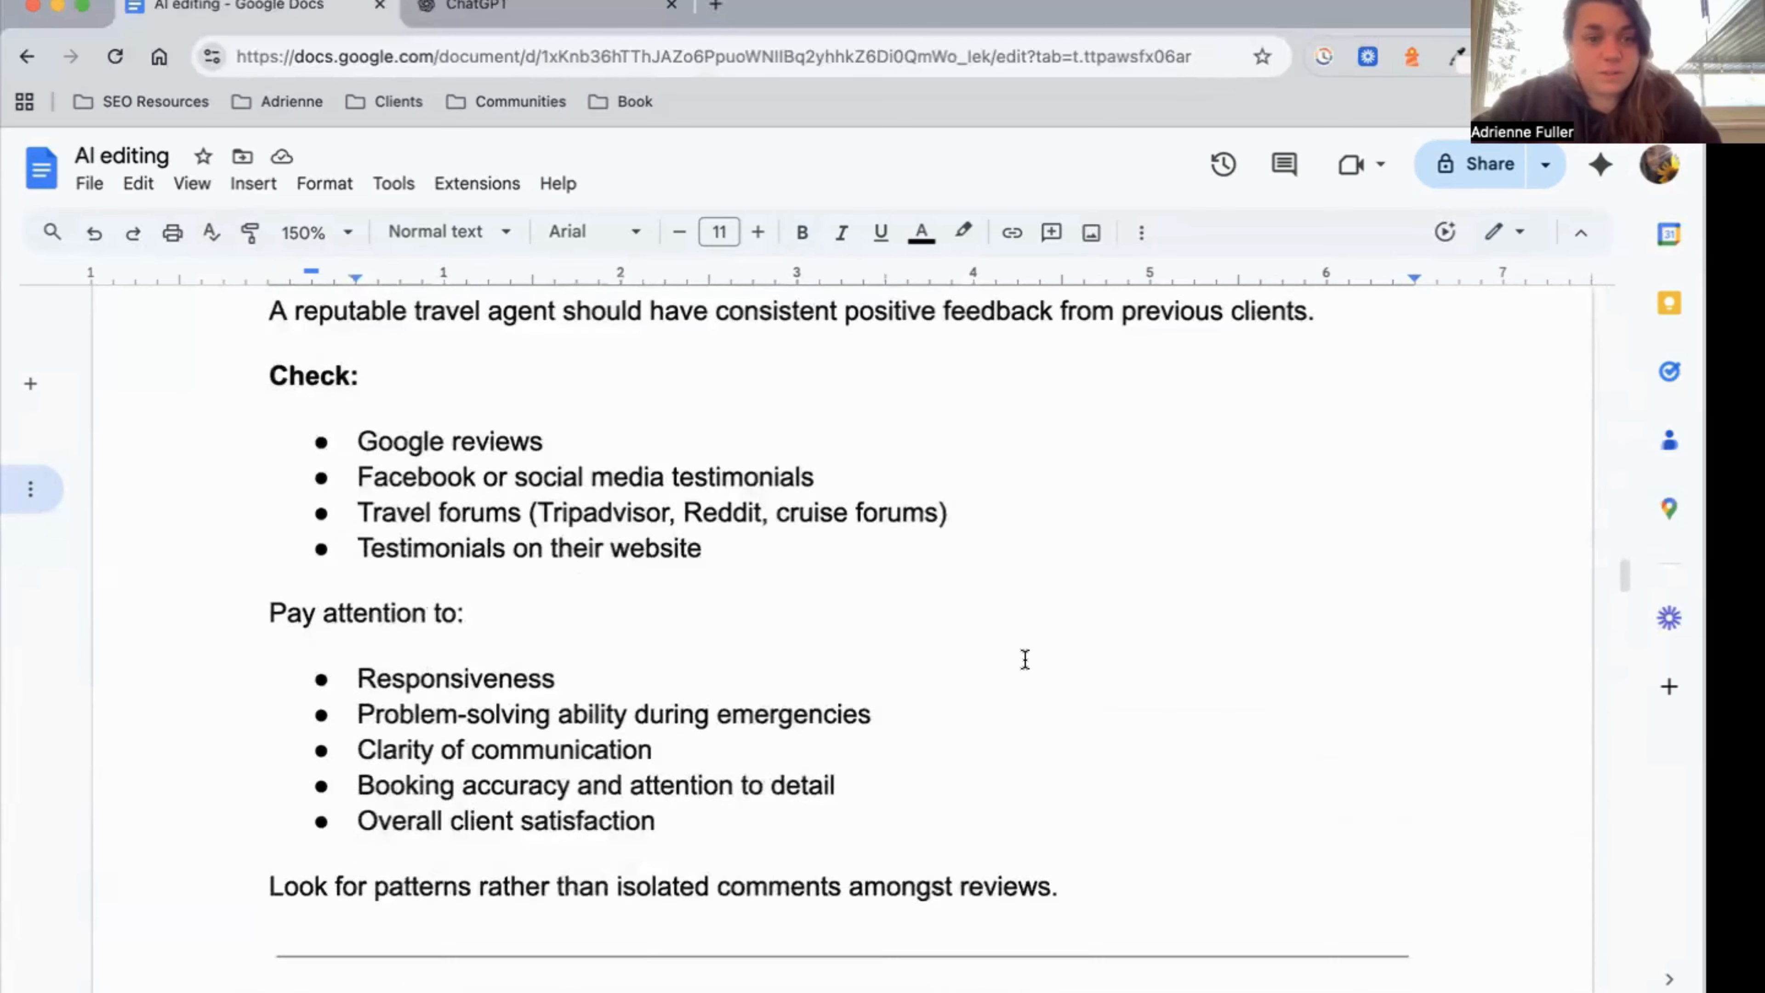
{"action": "scroll", "coordinate": [1025, 659], "scroll_direction": "up", "scroll_amount": 2}
{"action": "scroll", "coordinate": [1025, 659], "scroll_direction": "up", "scroll_amount": 5}
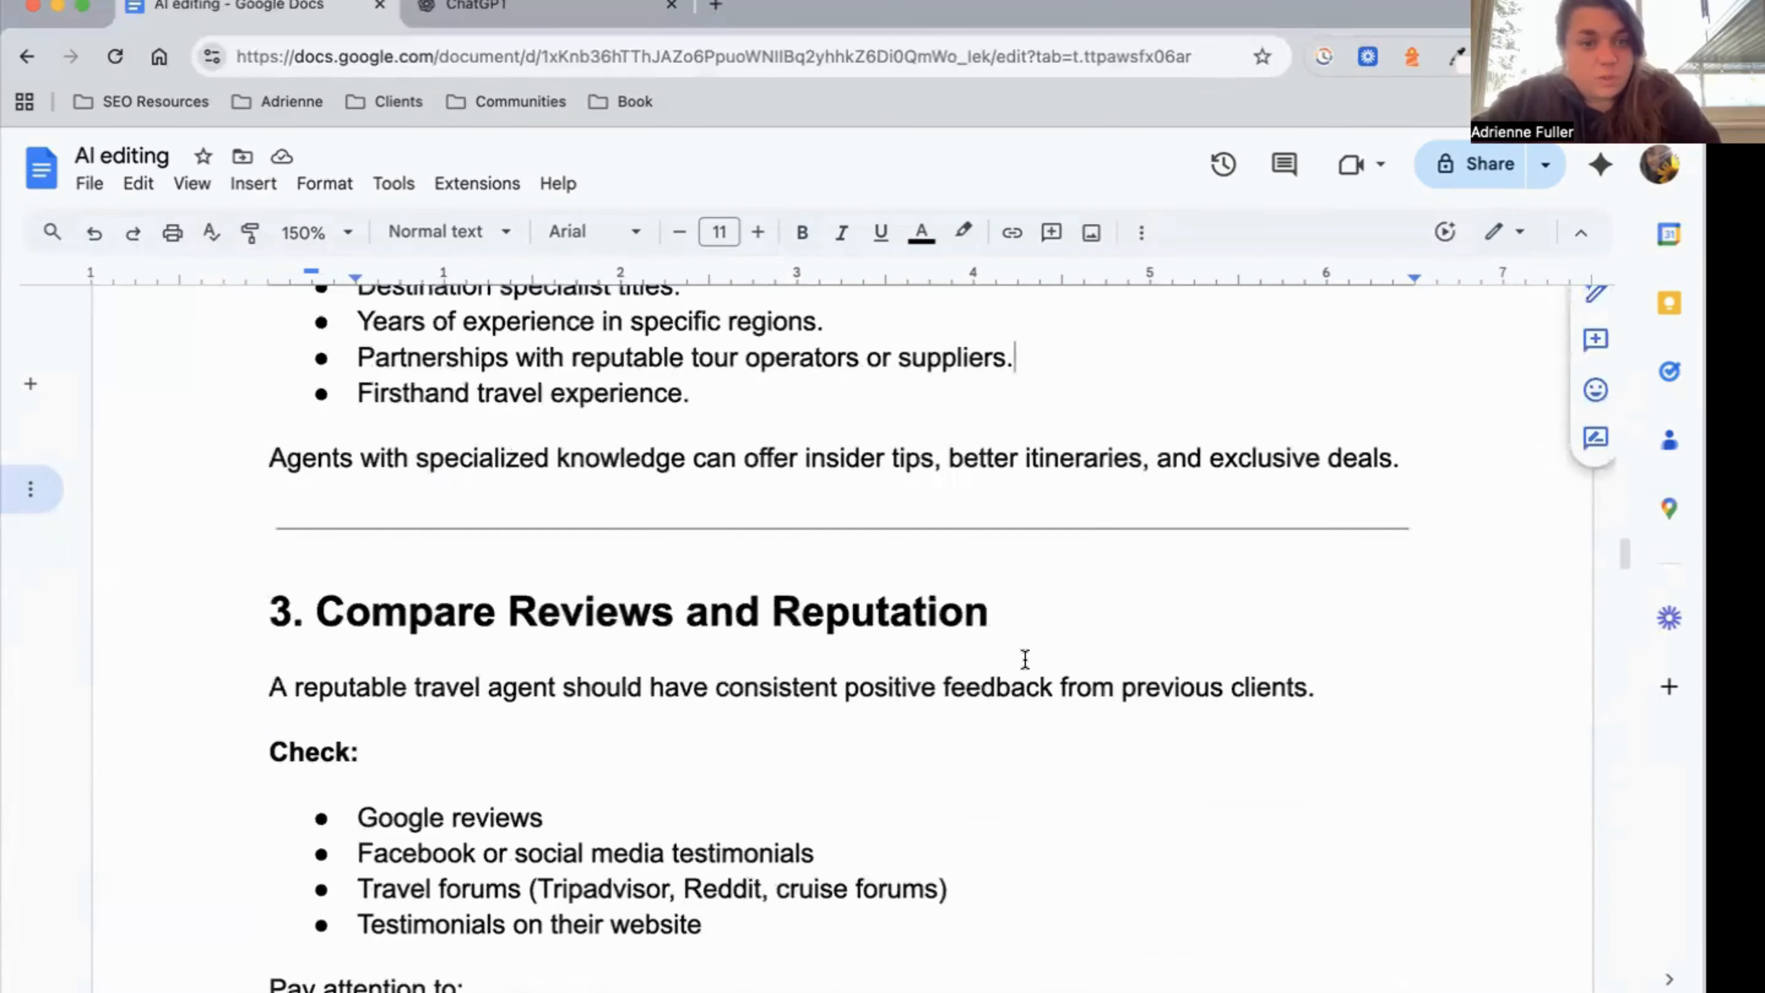
{"action": "scroll", "coordinate": [1025, 659], "scroll_direction": "down", "scroll_amount": 10}
{"action": "scroll", "coordinate": [1025, 659], "scroll_direction": "down", "scroll_amount": 5}
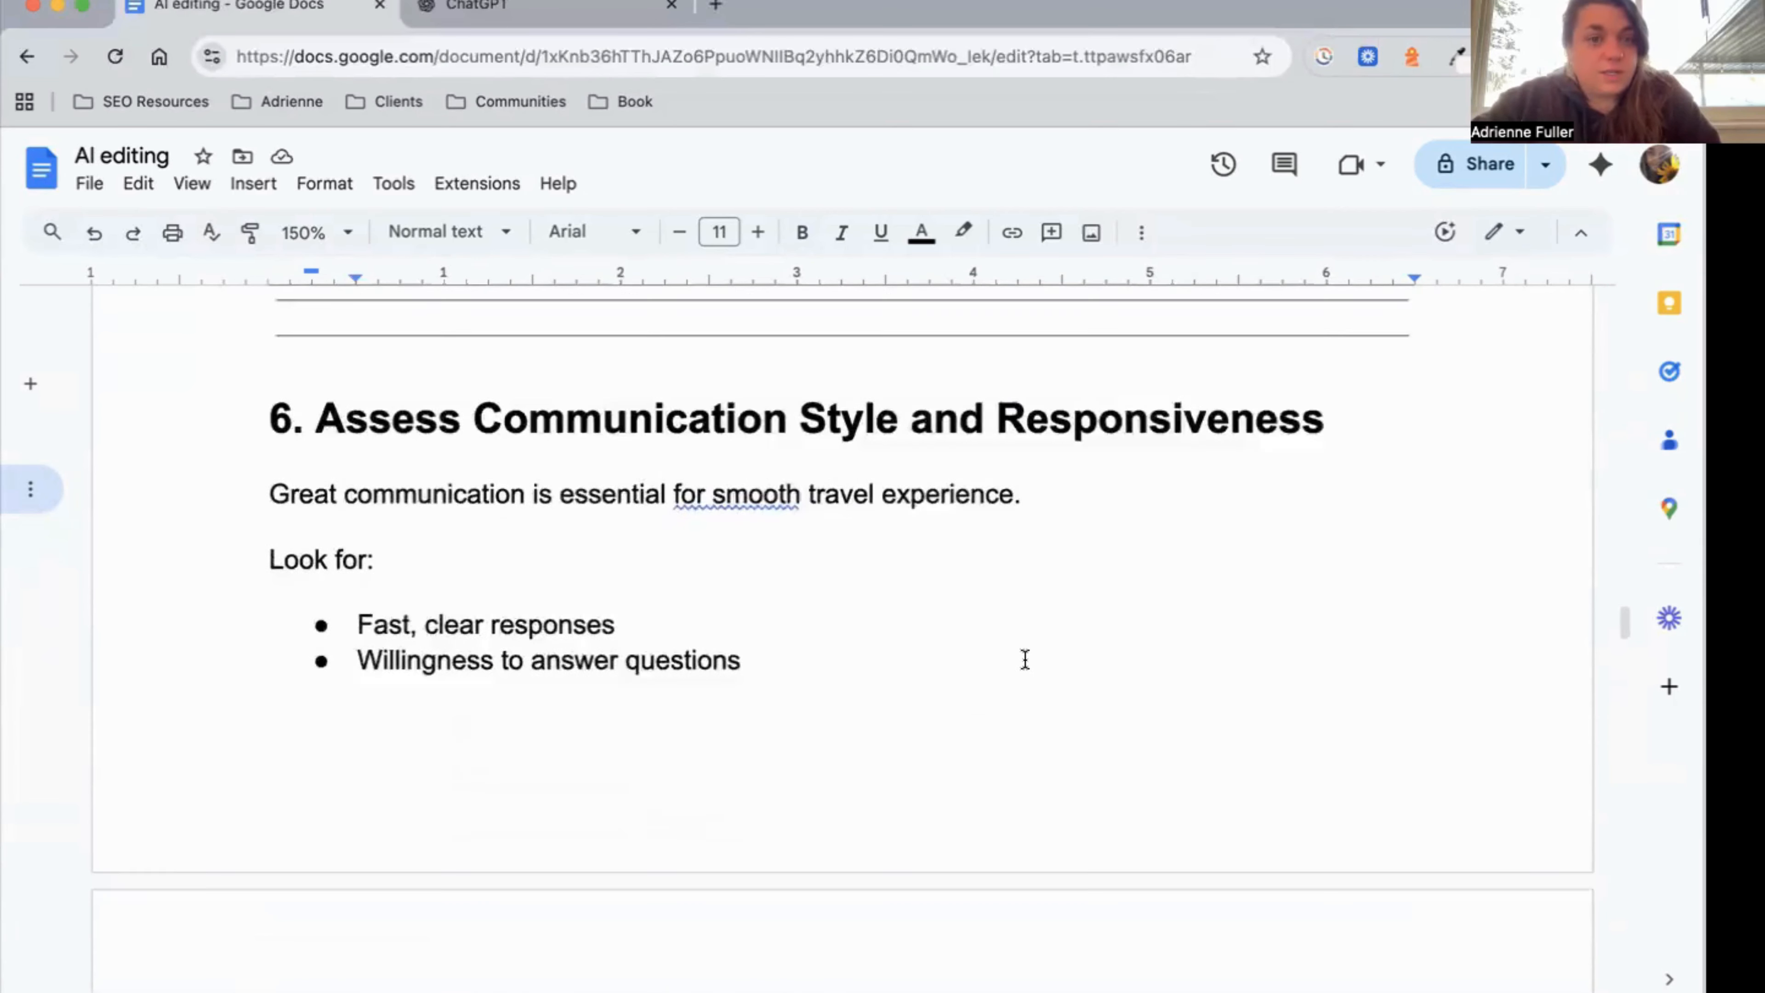
Delete the sentence "Great communication is essential for smooth travel experience." under the heading "6. Assess Communication Style and Responsiveness".
{"action": "double_click", "coordinate": [1035, 521]}
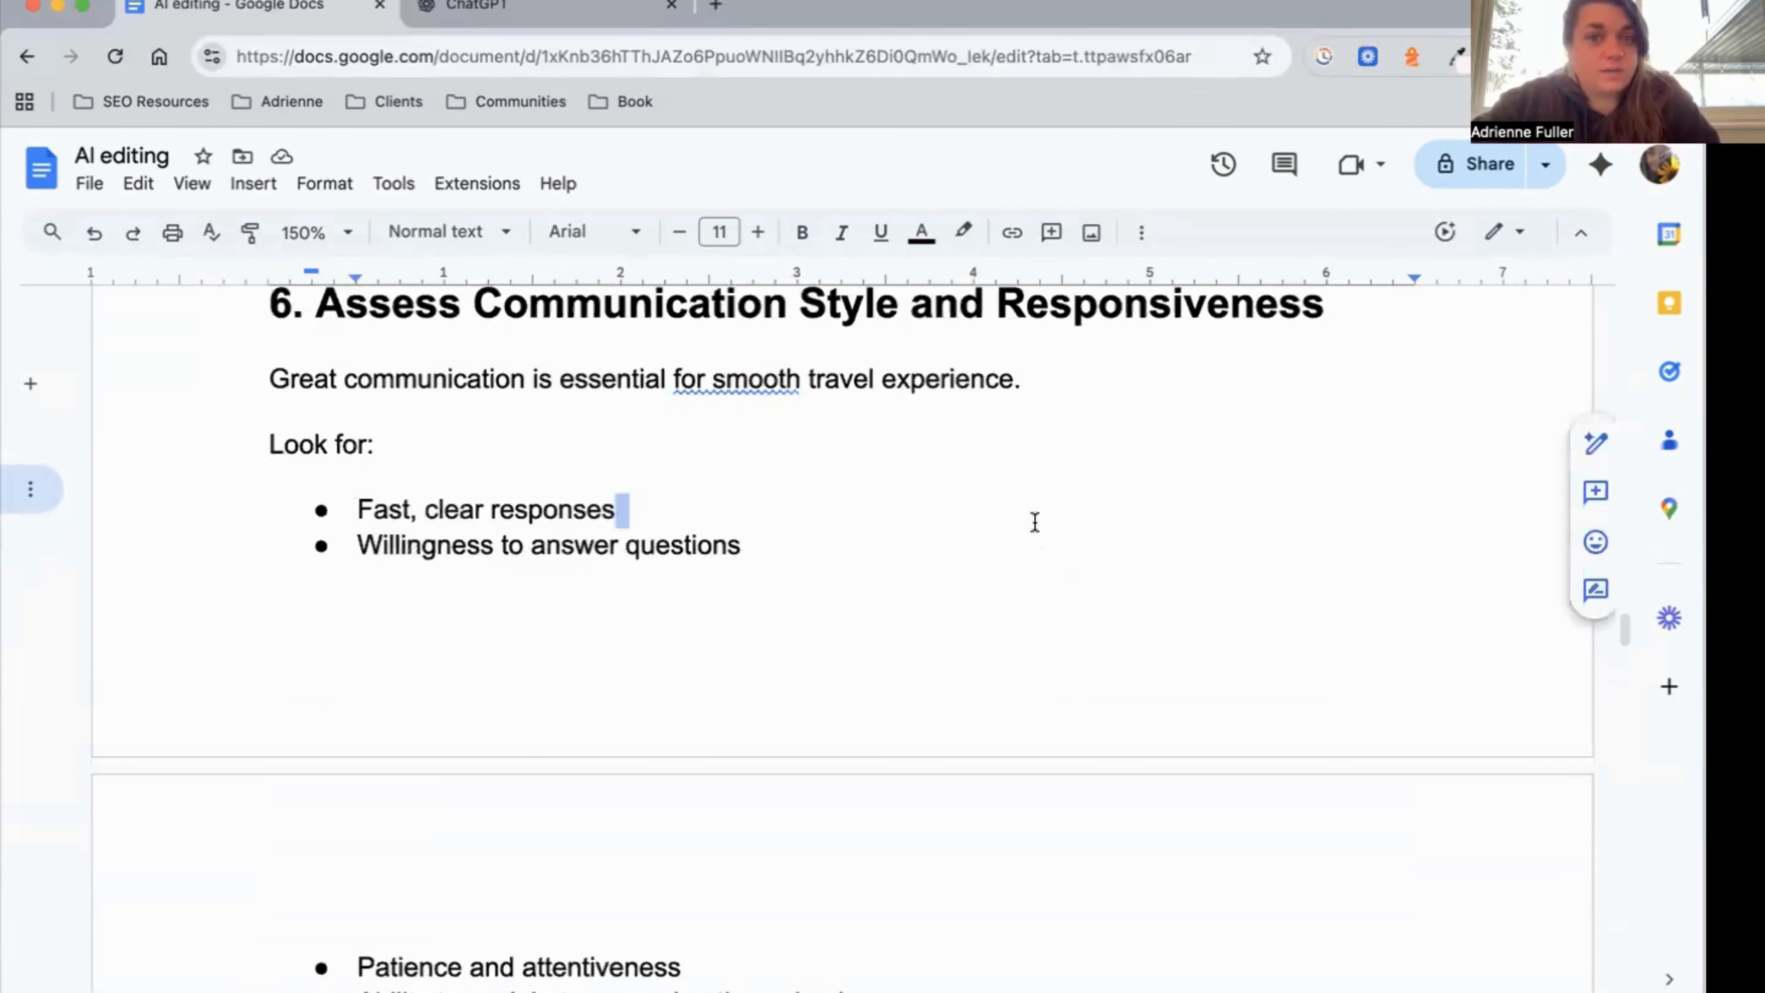
{"action": "left_click", "coordinate": [1055, 450]}
{"action": "scroll", "coordinate": [1055, 449], "scroll_direction": "down", "scroll_amount": 2}
{"action": "scroll", "coordinate": [1056, 449], "scroll_direction": "up", "scroll_amount": 1}
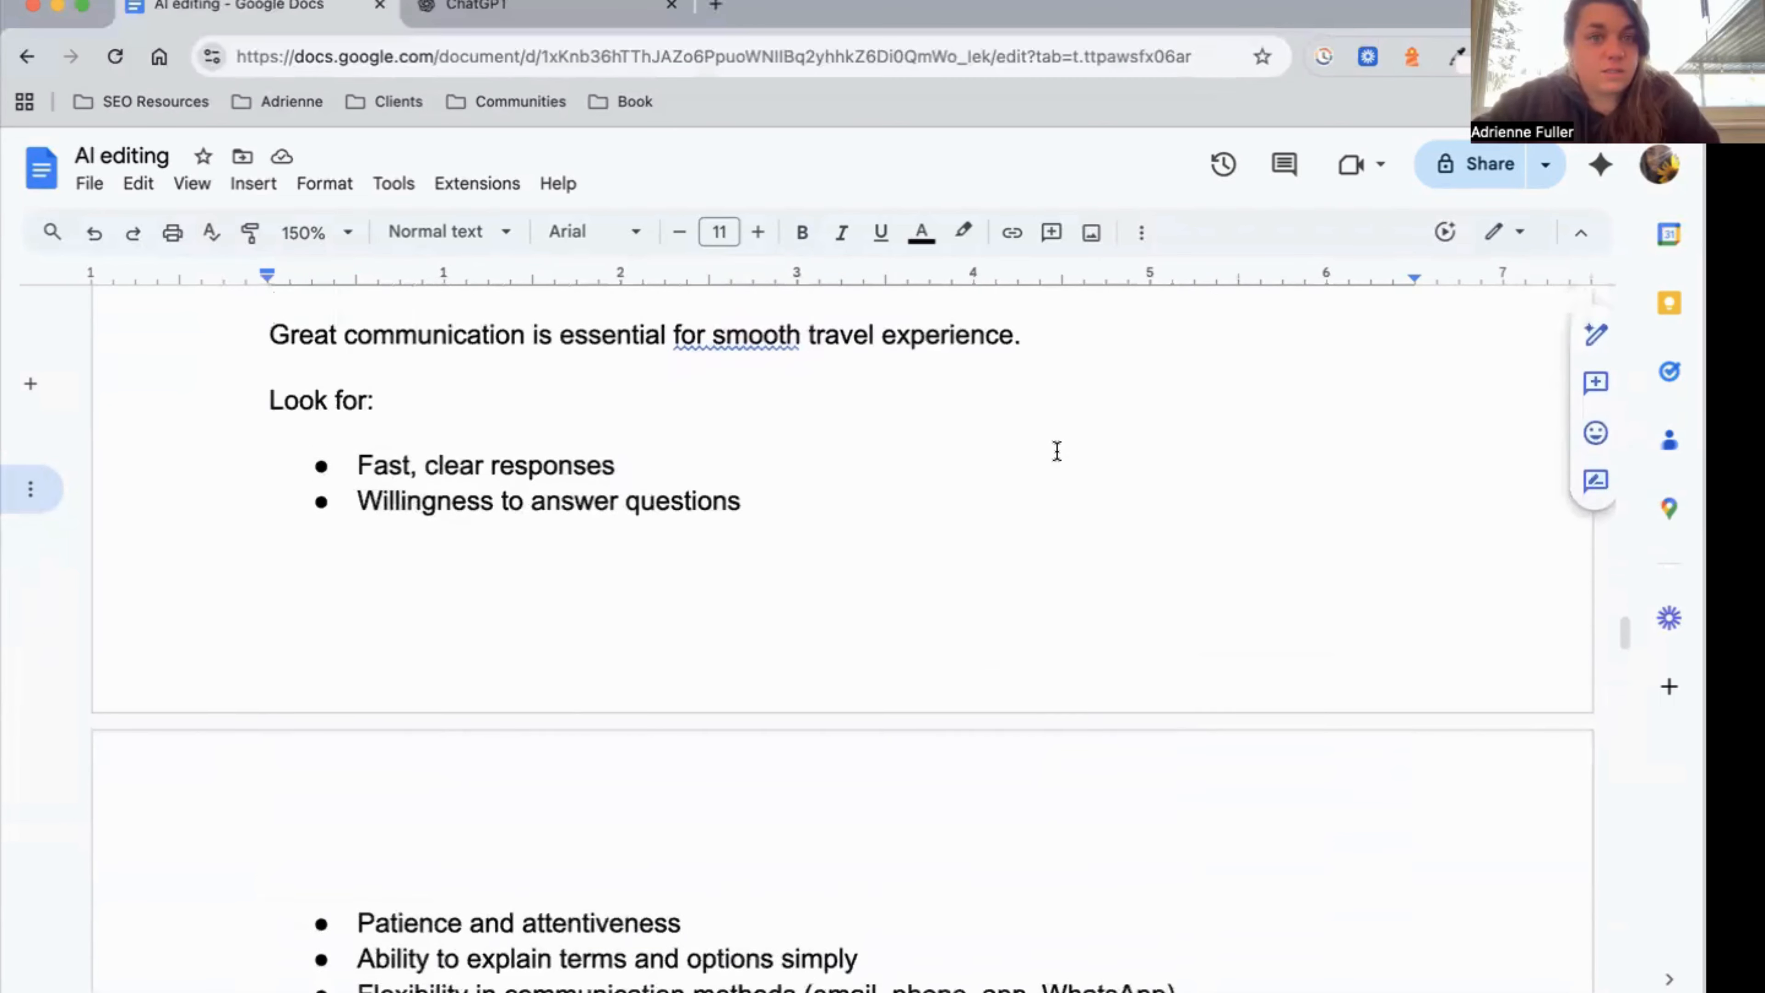
{"action": "scroll", "coordinate": [1056, 451], "scroll_direction": "up", "scroll_amount": 1}
{"action": "left_click", "coordinate": [716, 397]}
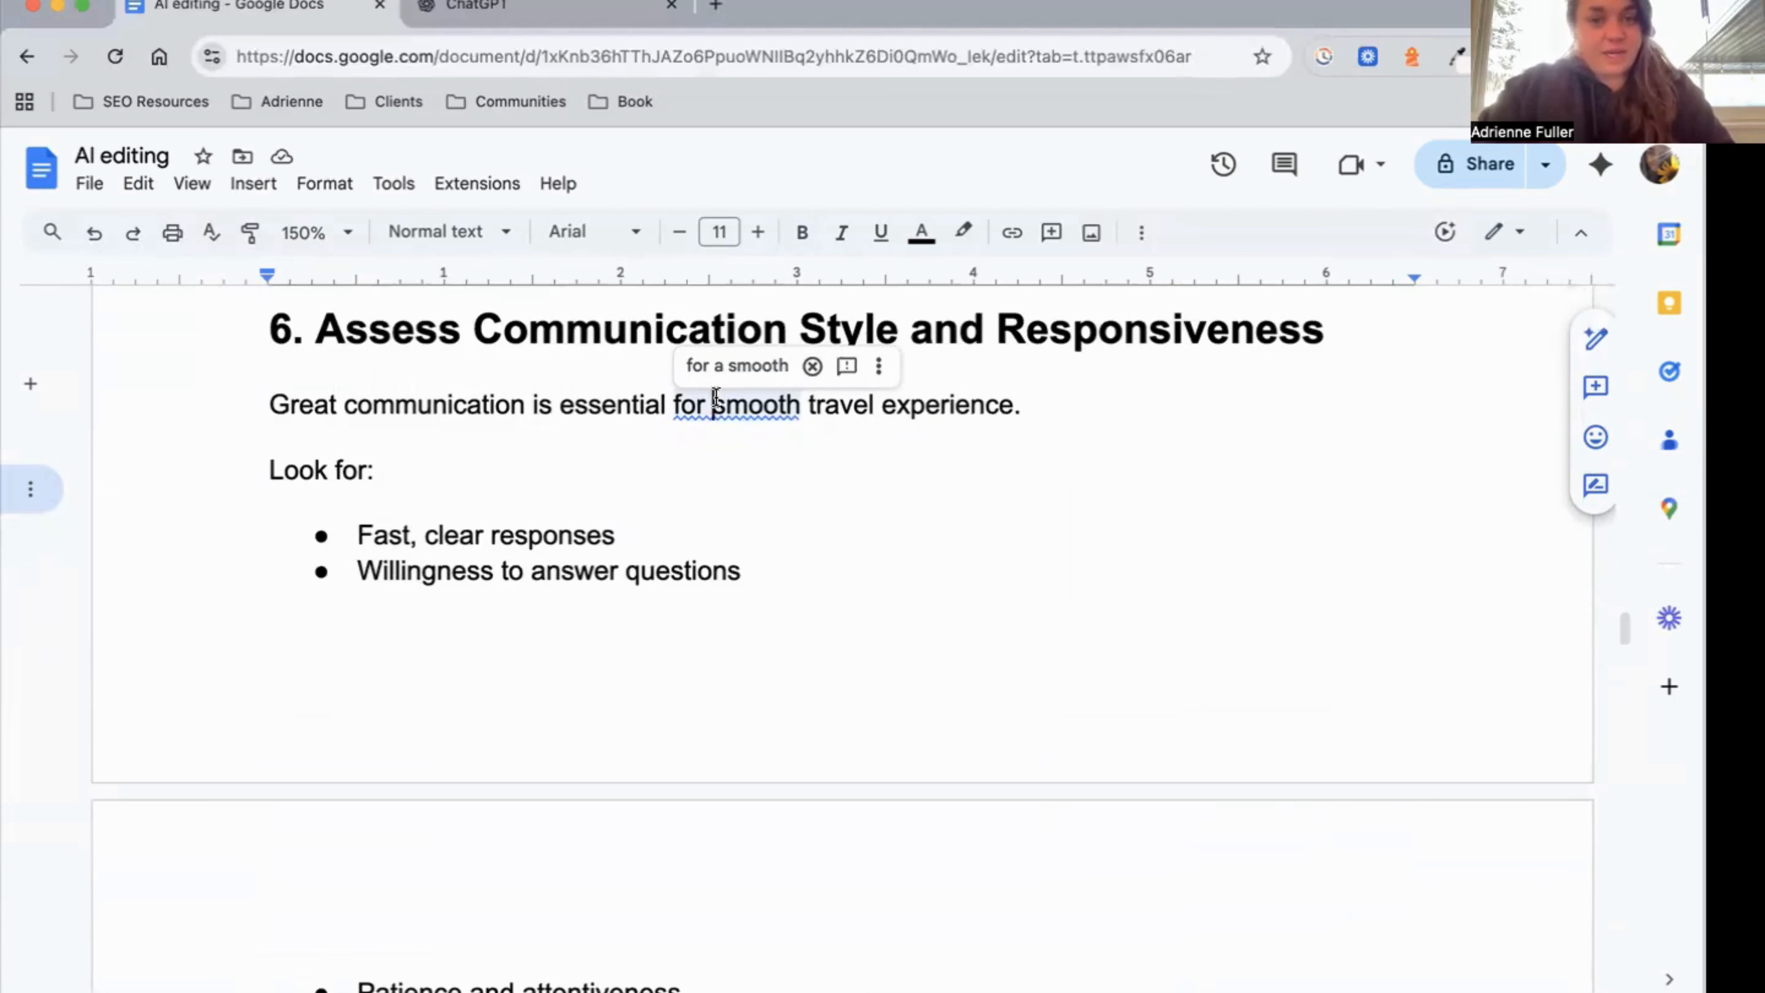
{"action": "triple_click", "coordinate": [716, 398]}
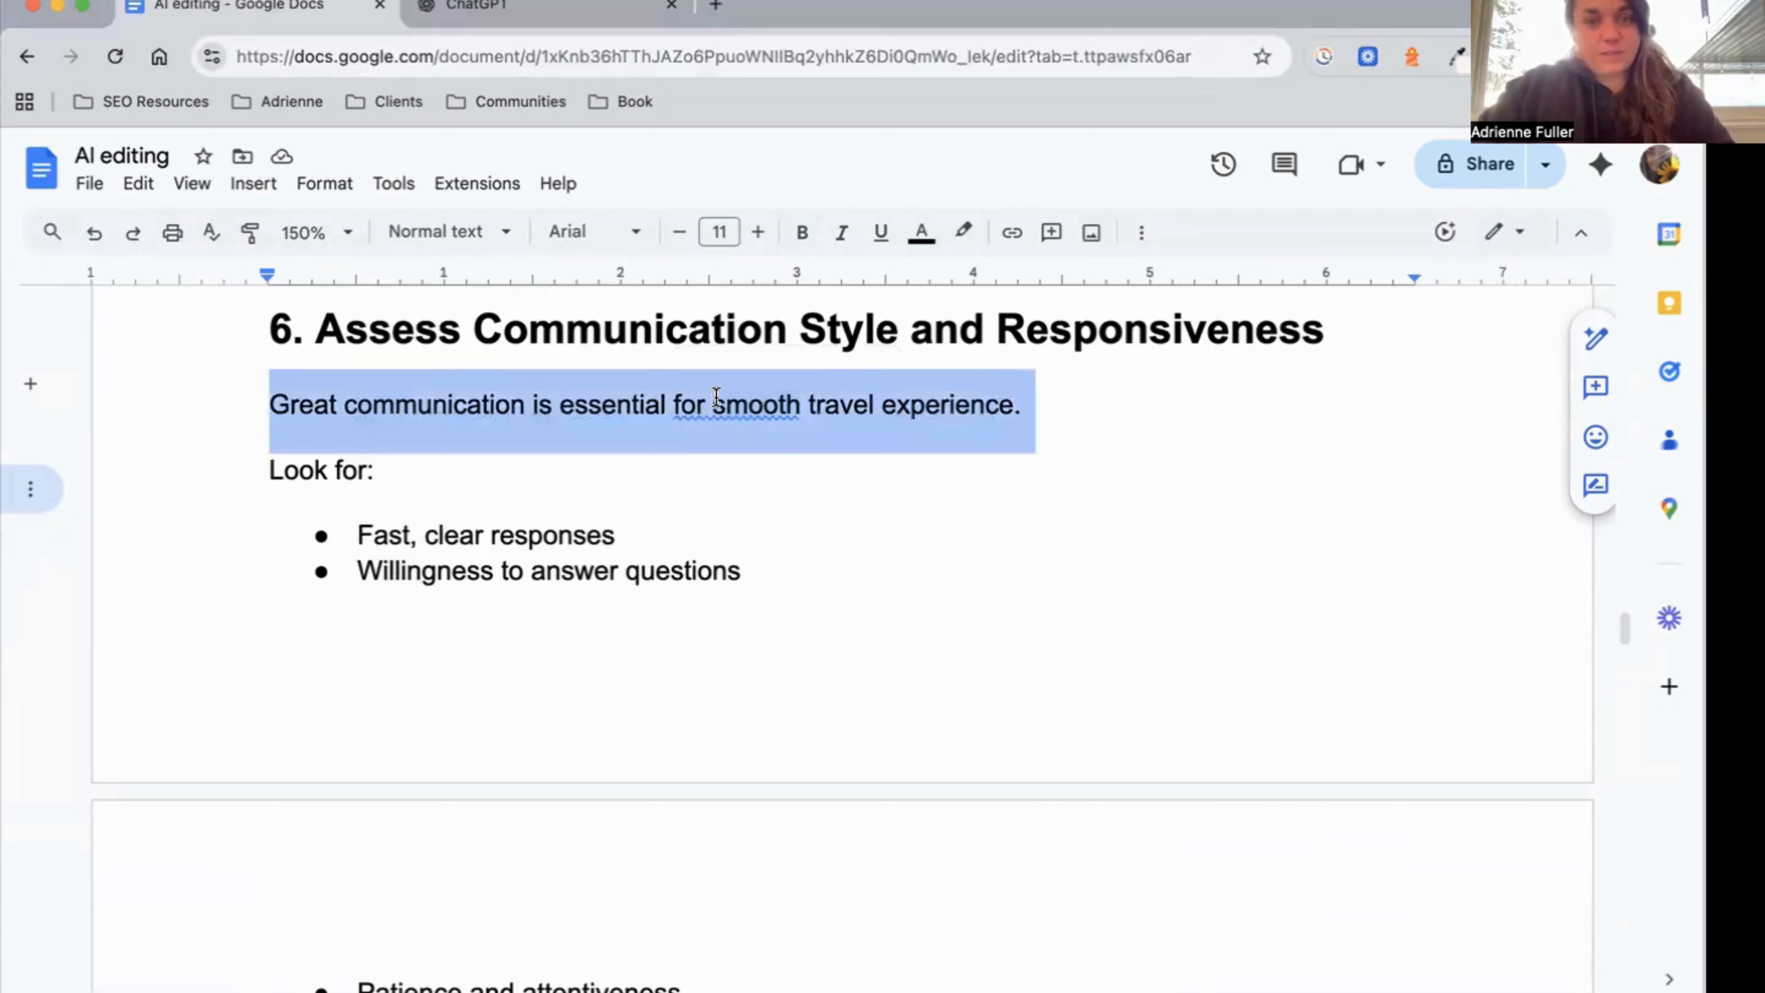
{"action": "key", "text": "BackSpace"}
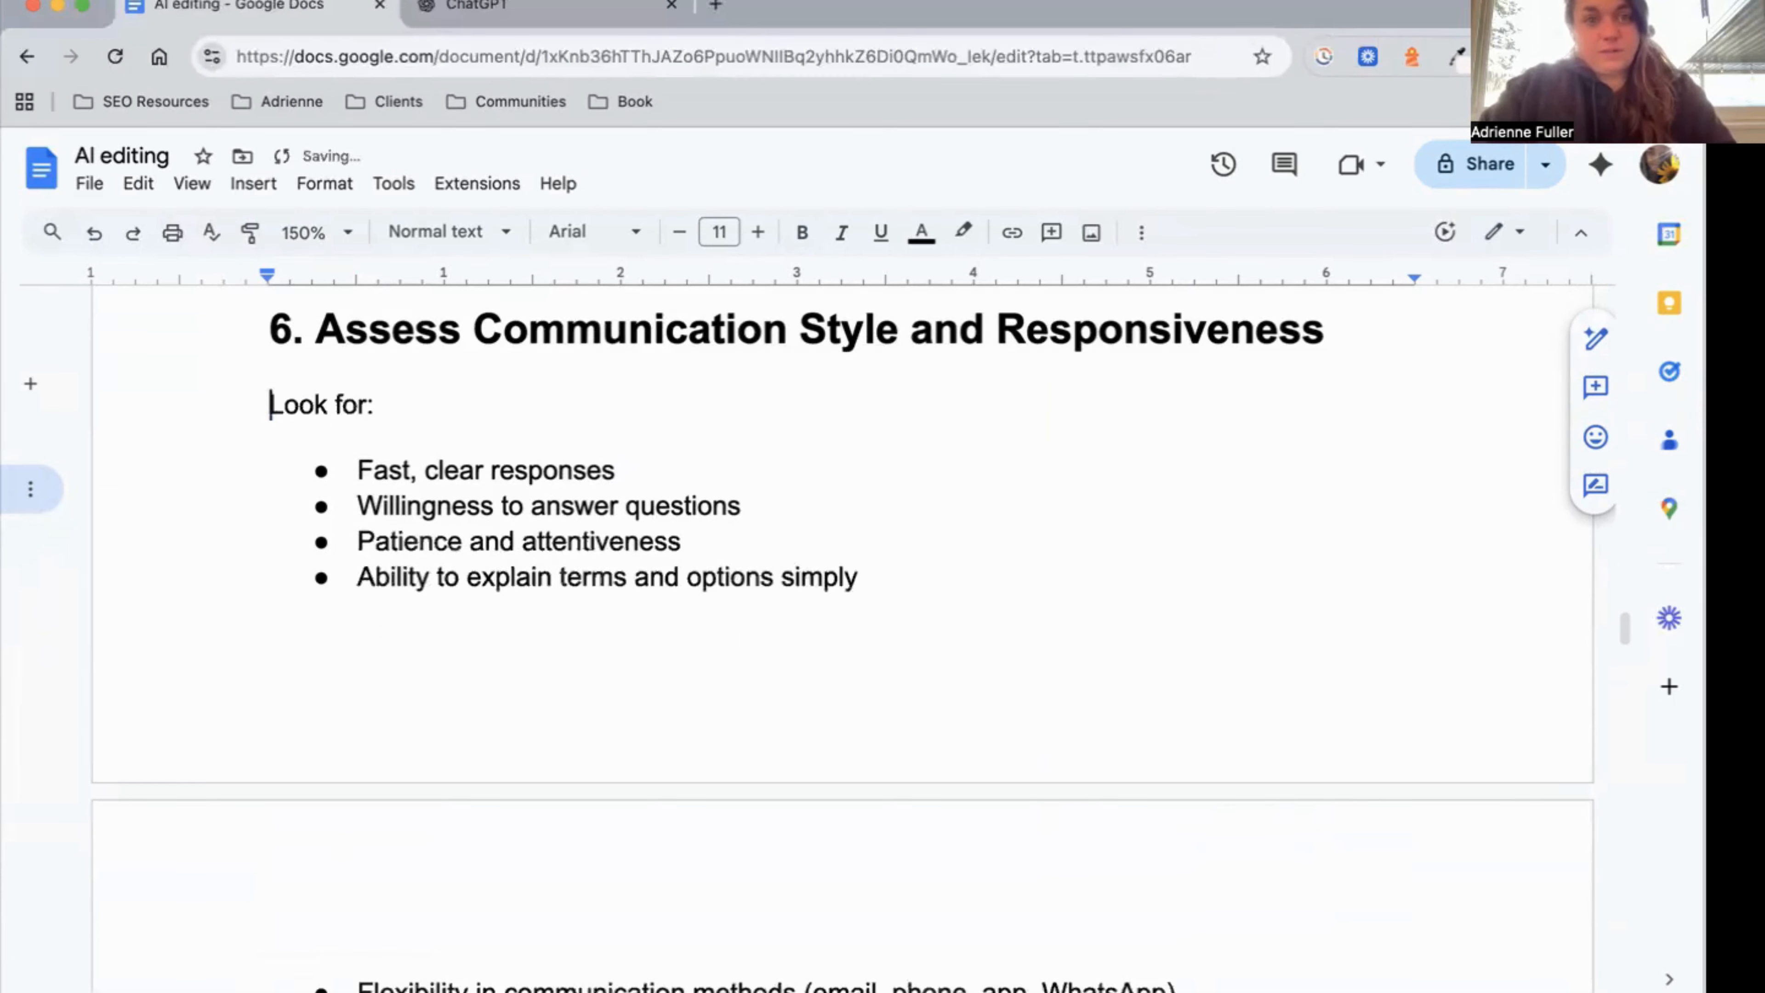
Extend the bullet "Willingness to answer questions" with ", sometimes outside of normal working hours".
{"action": "scroll", "coordinate": [854, 636], "scroll_direction": "down", "scroll_amount": 4}
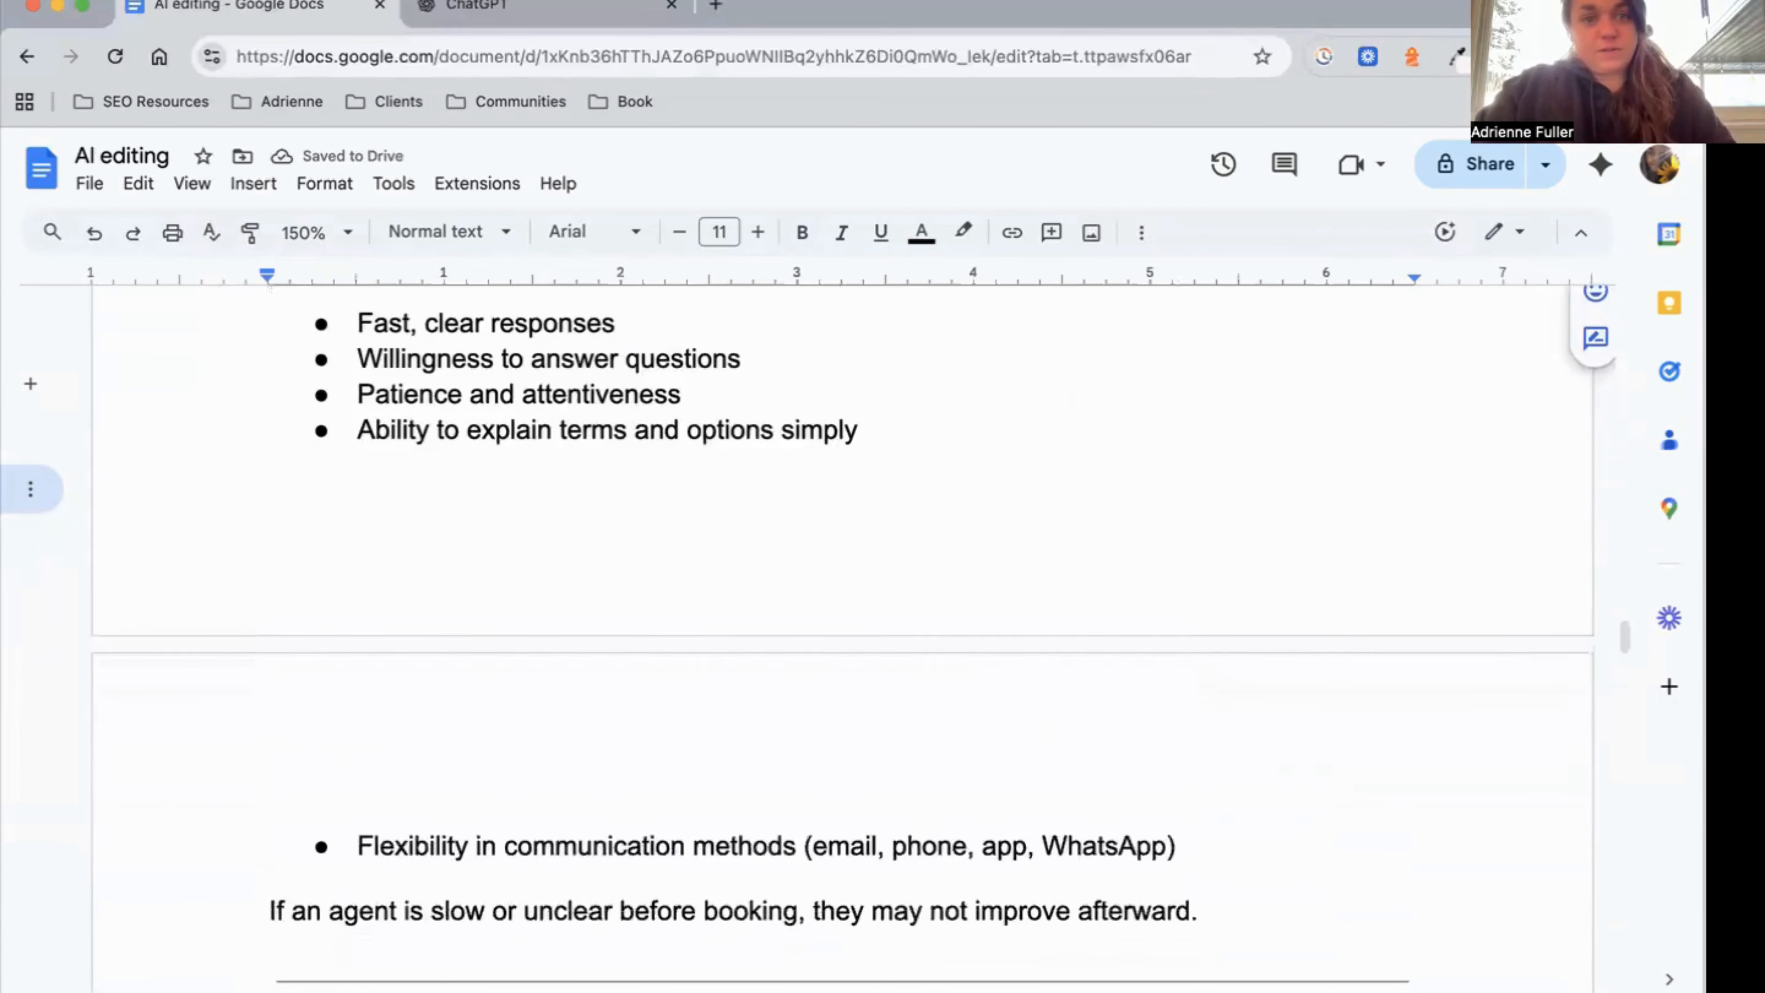
{"action": "scroll", "coordinate": [854, 635], "scroll_direction": "up", "scroll_amount": 2}
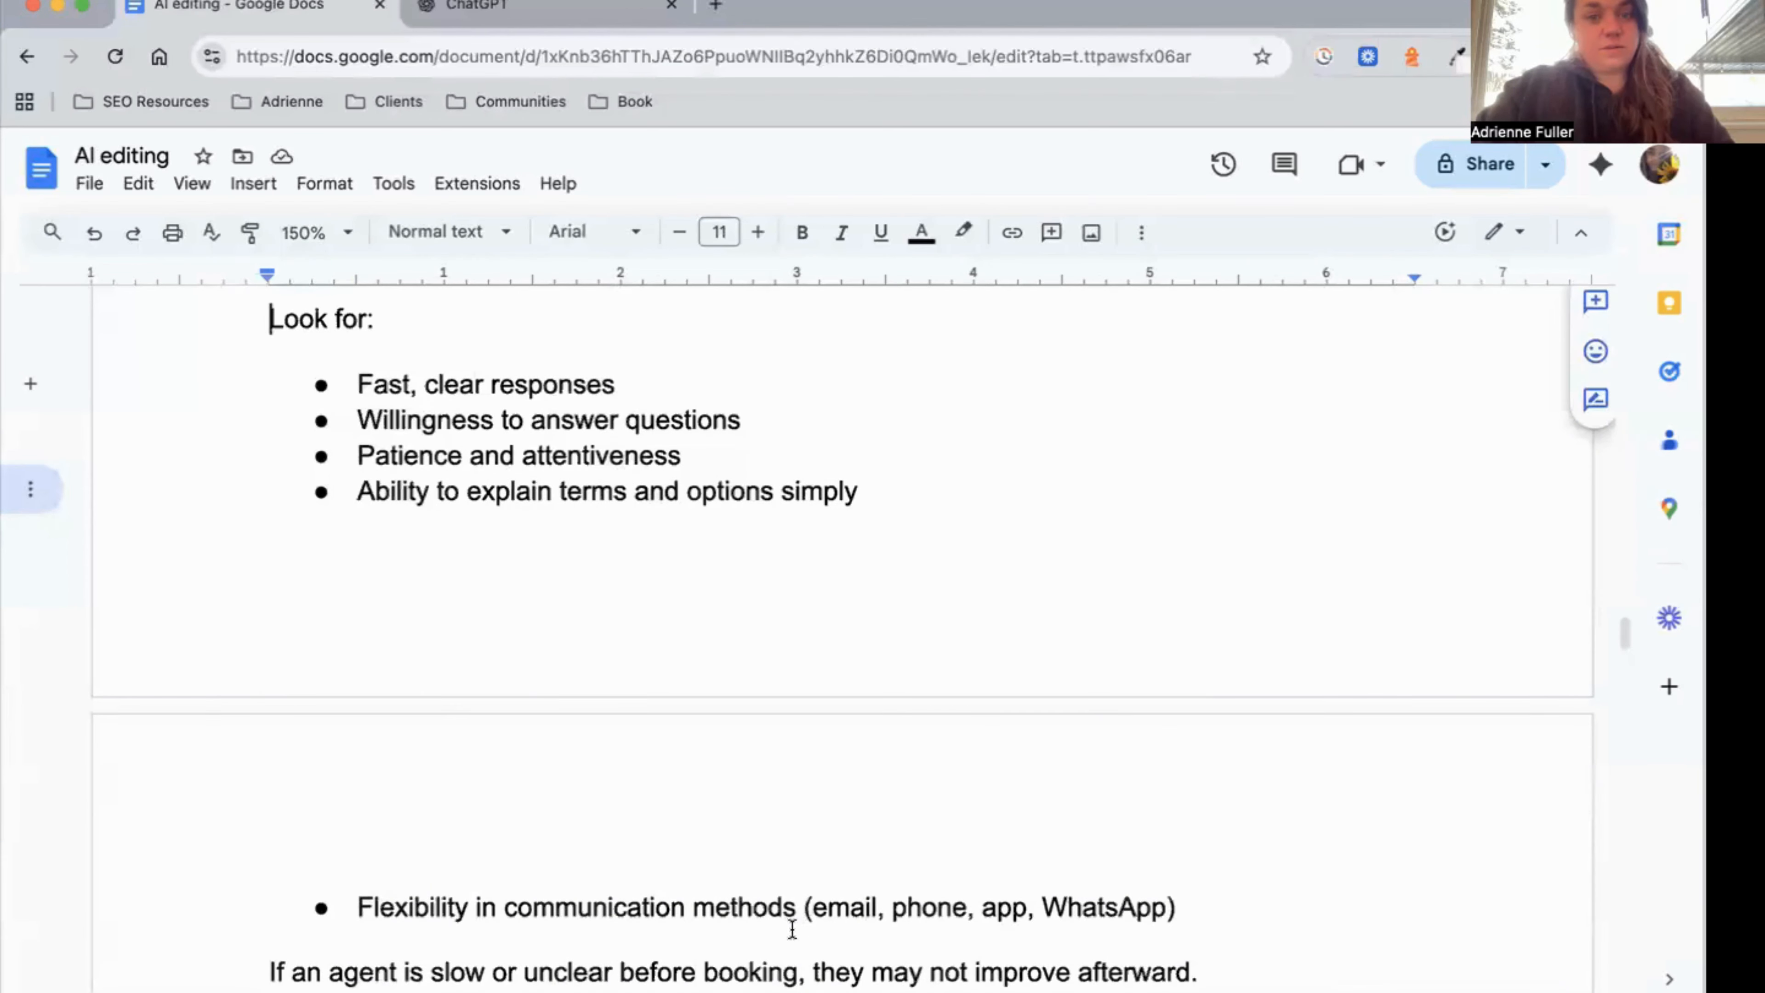
{"action": "left_click", "coordinate": [798, 907]}
{"action": "left_click", "coordinate": [819, 413]}
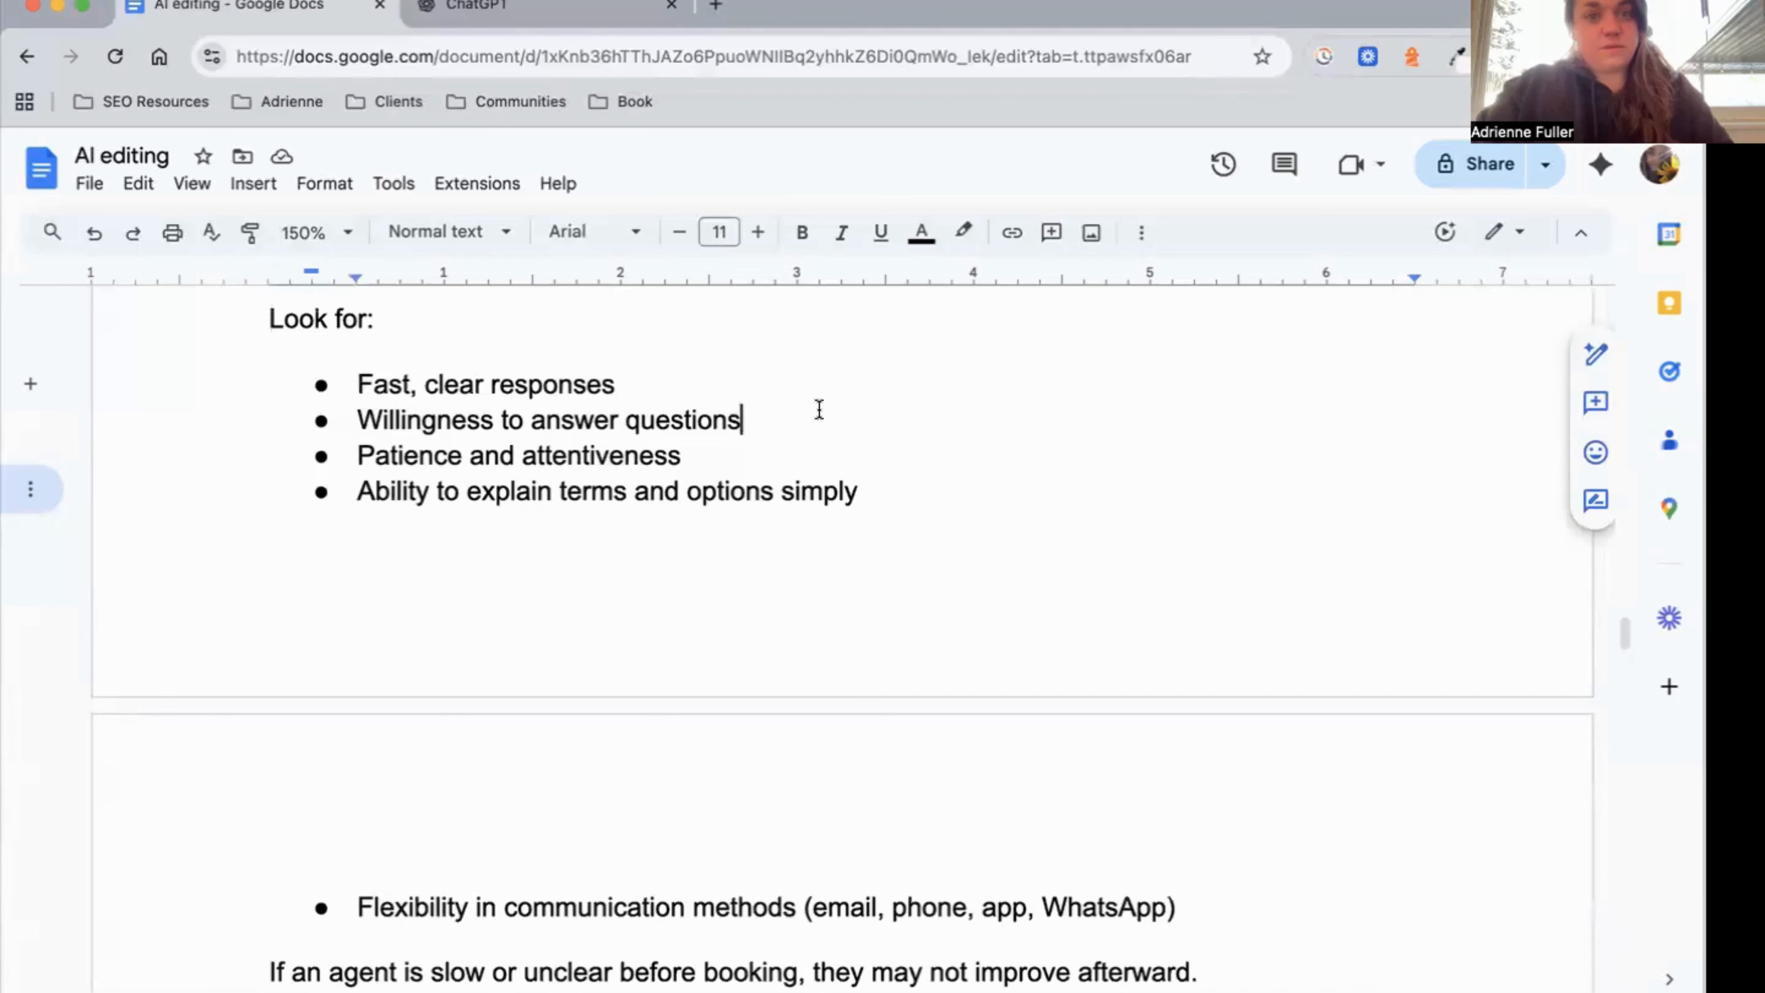
{"action": "type", "text": ", som"}
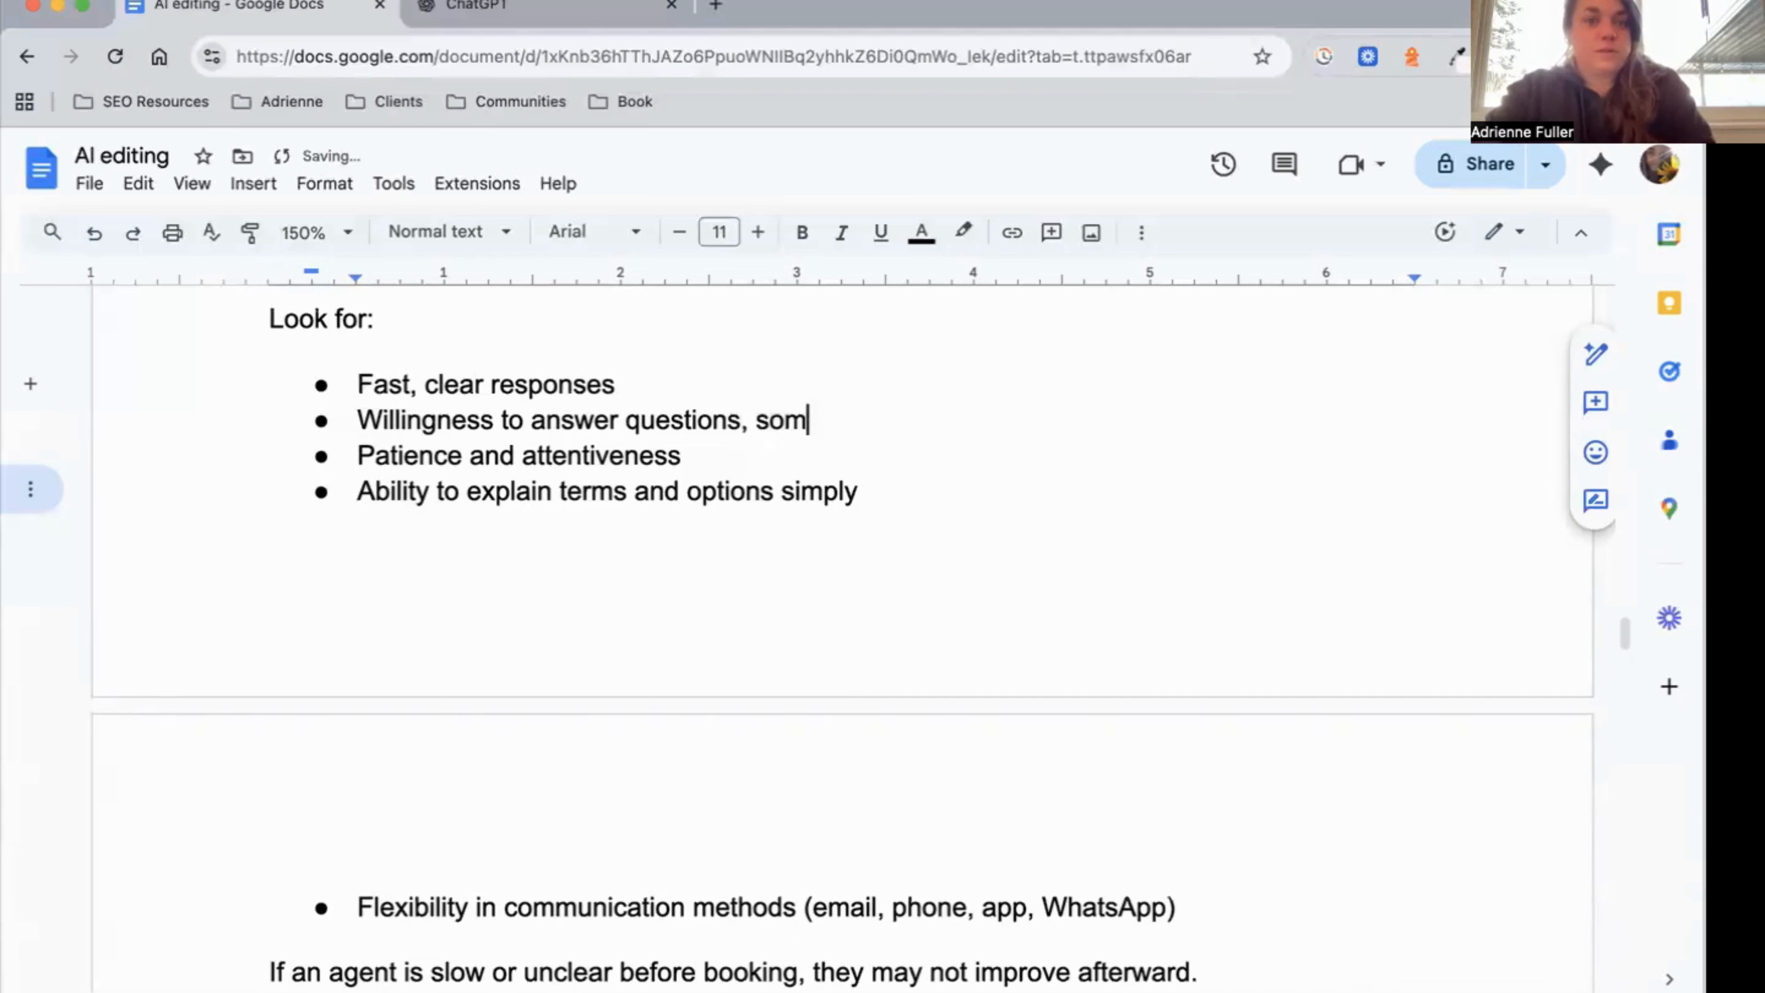
{"action": "type", "text": "etimes outside of normal working hours"}
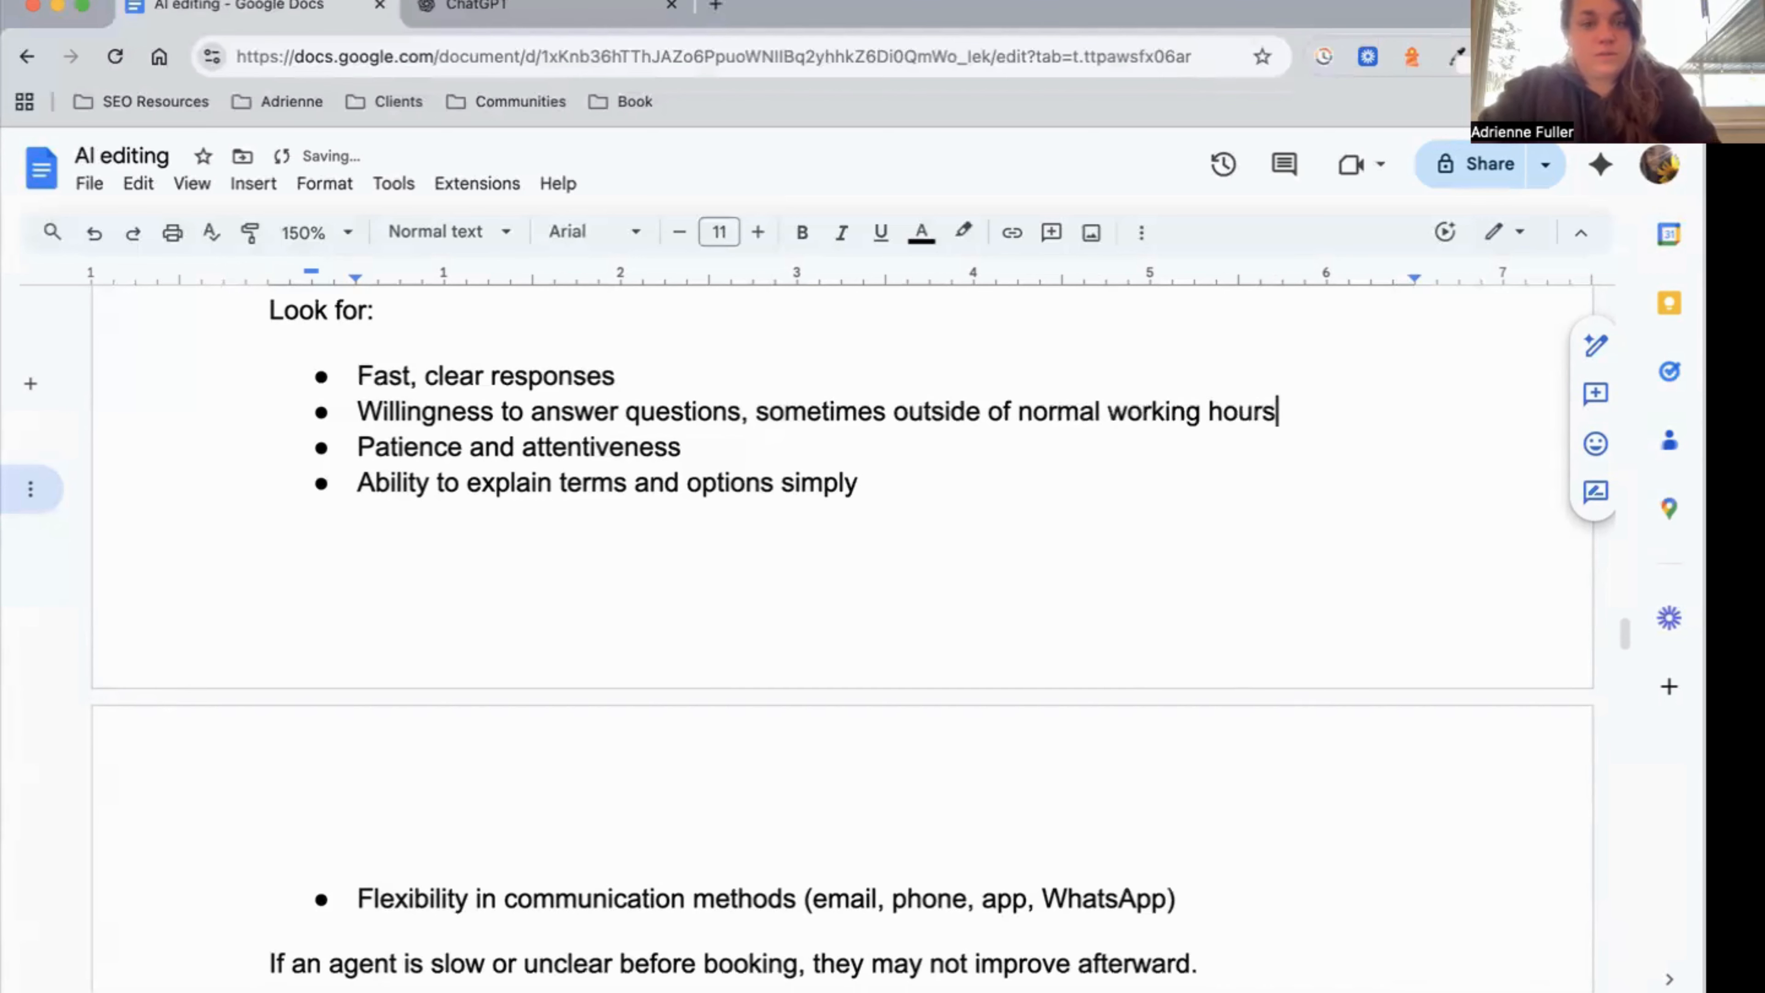
Replace "simply" with "clearly" in the bullet about the ability to explain terms and options.
{"action": "scroll", "coordinate": [842, 556], "scroll_direction": "down", "scroll_amount": 2}
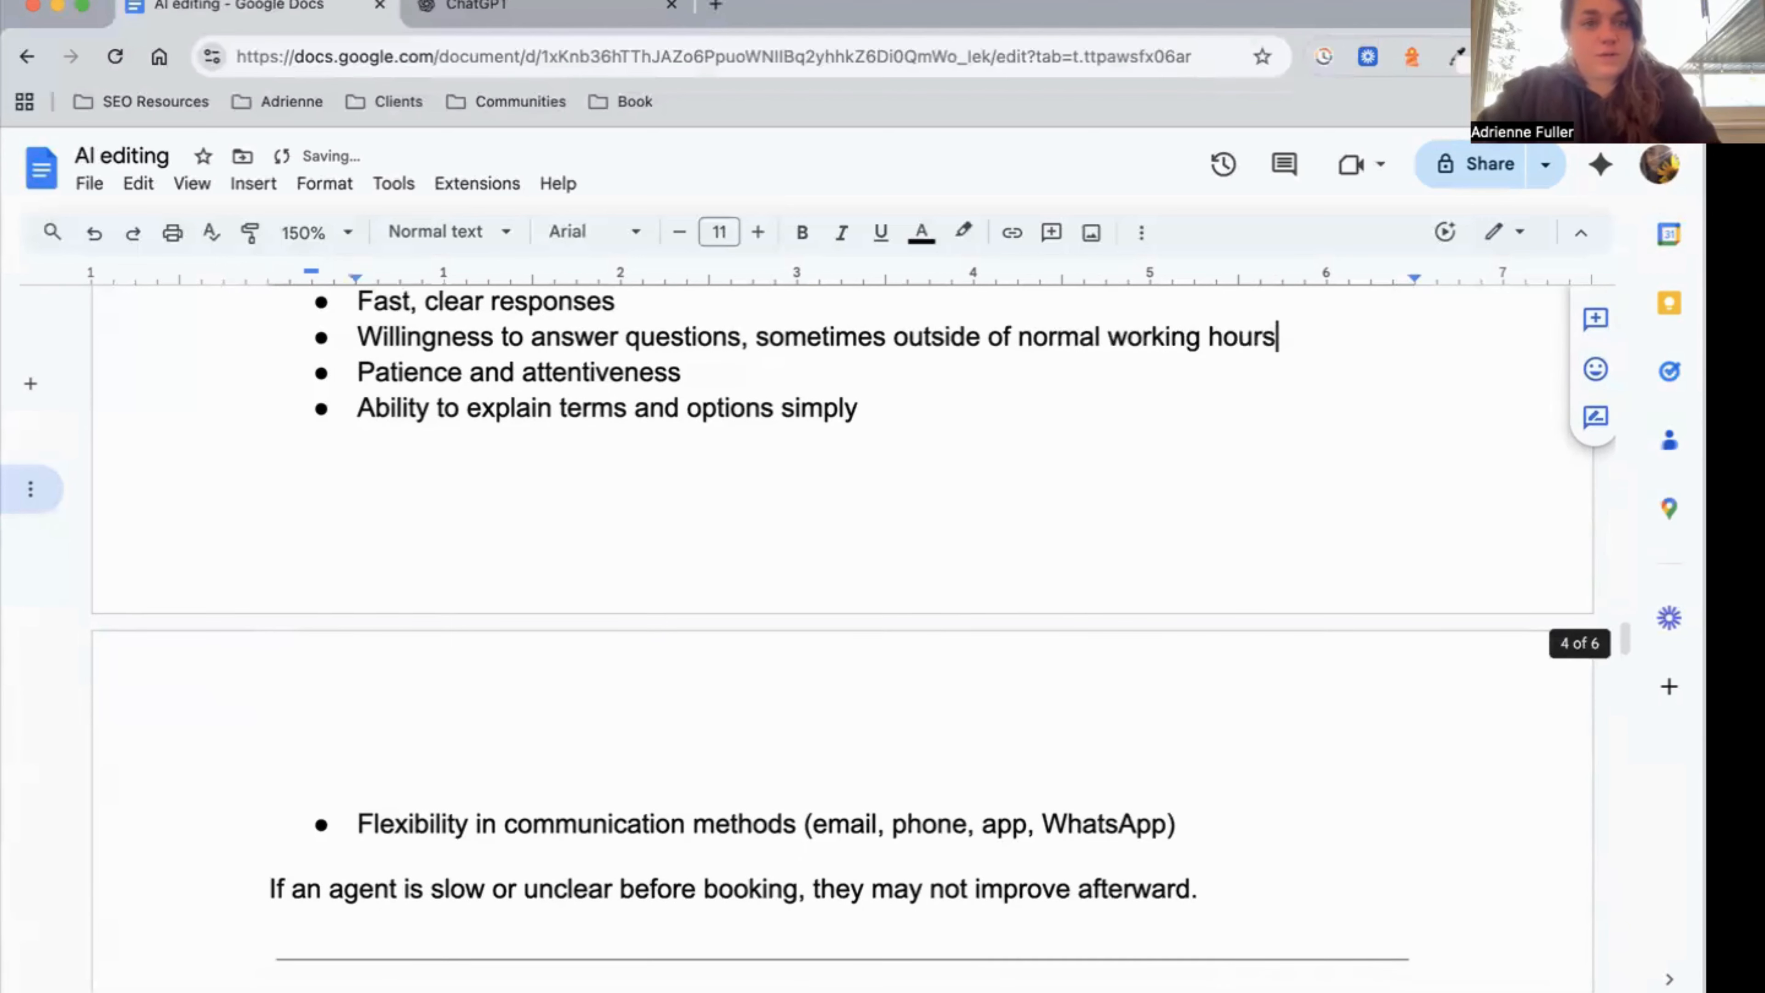
{"action": "scroll", "coordinate": [842, 556], "scroll_direction": "up", "scroll_amount": 2}
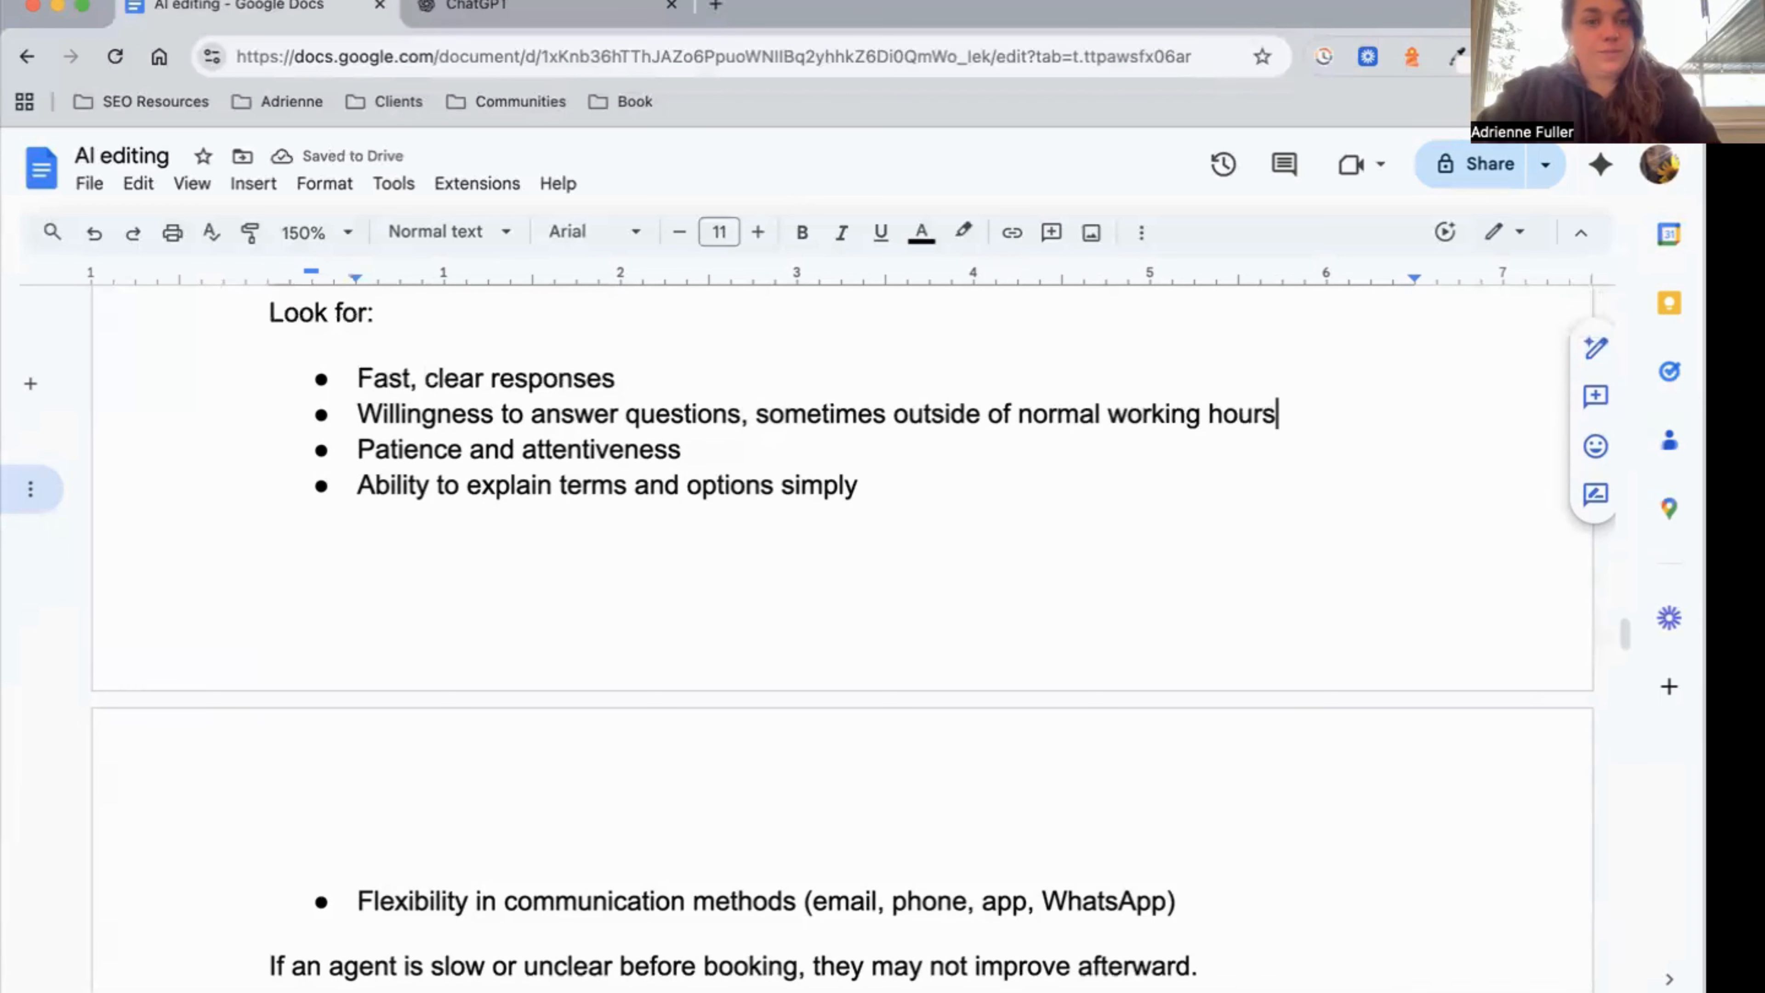
{"action": "scroll", "coordinate": [842, 556], "scroll_direction": "down", "scroll_amount": 2}
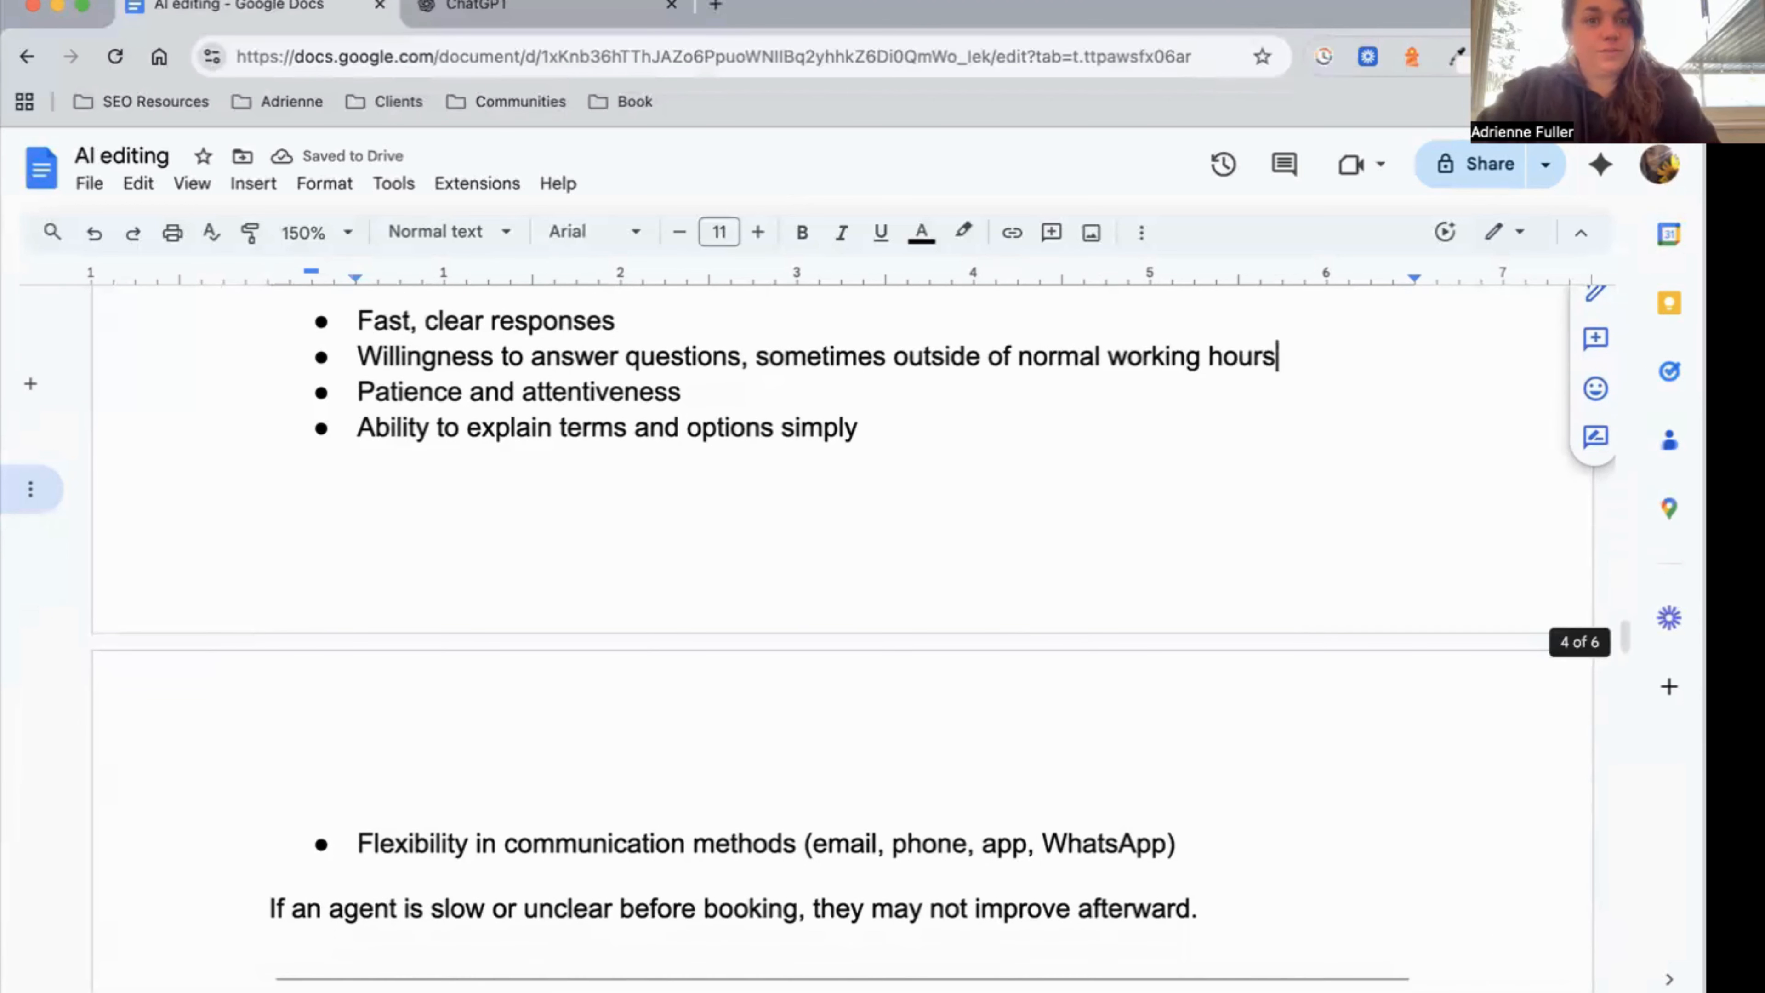
{"action": "scroll", "coordinate": [842, 556], "scroll_direction": "up", "scroll_amount": 2}
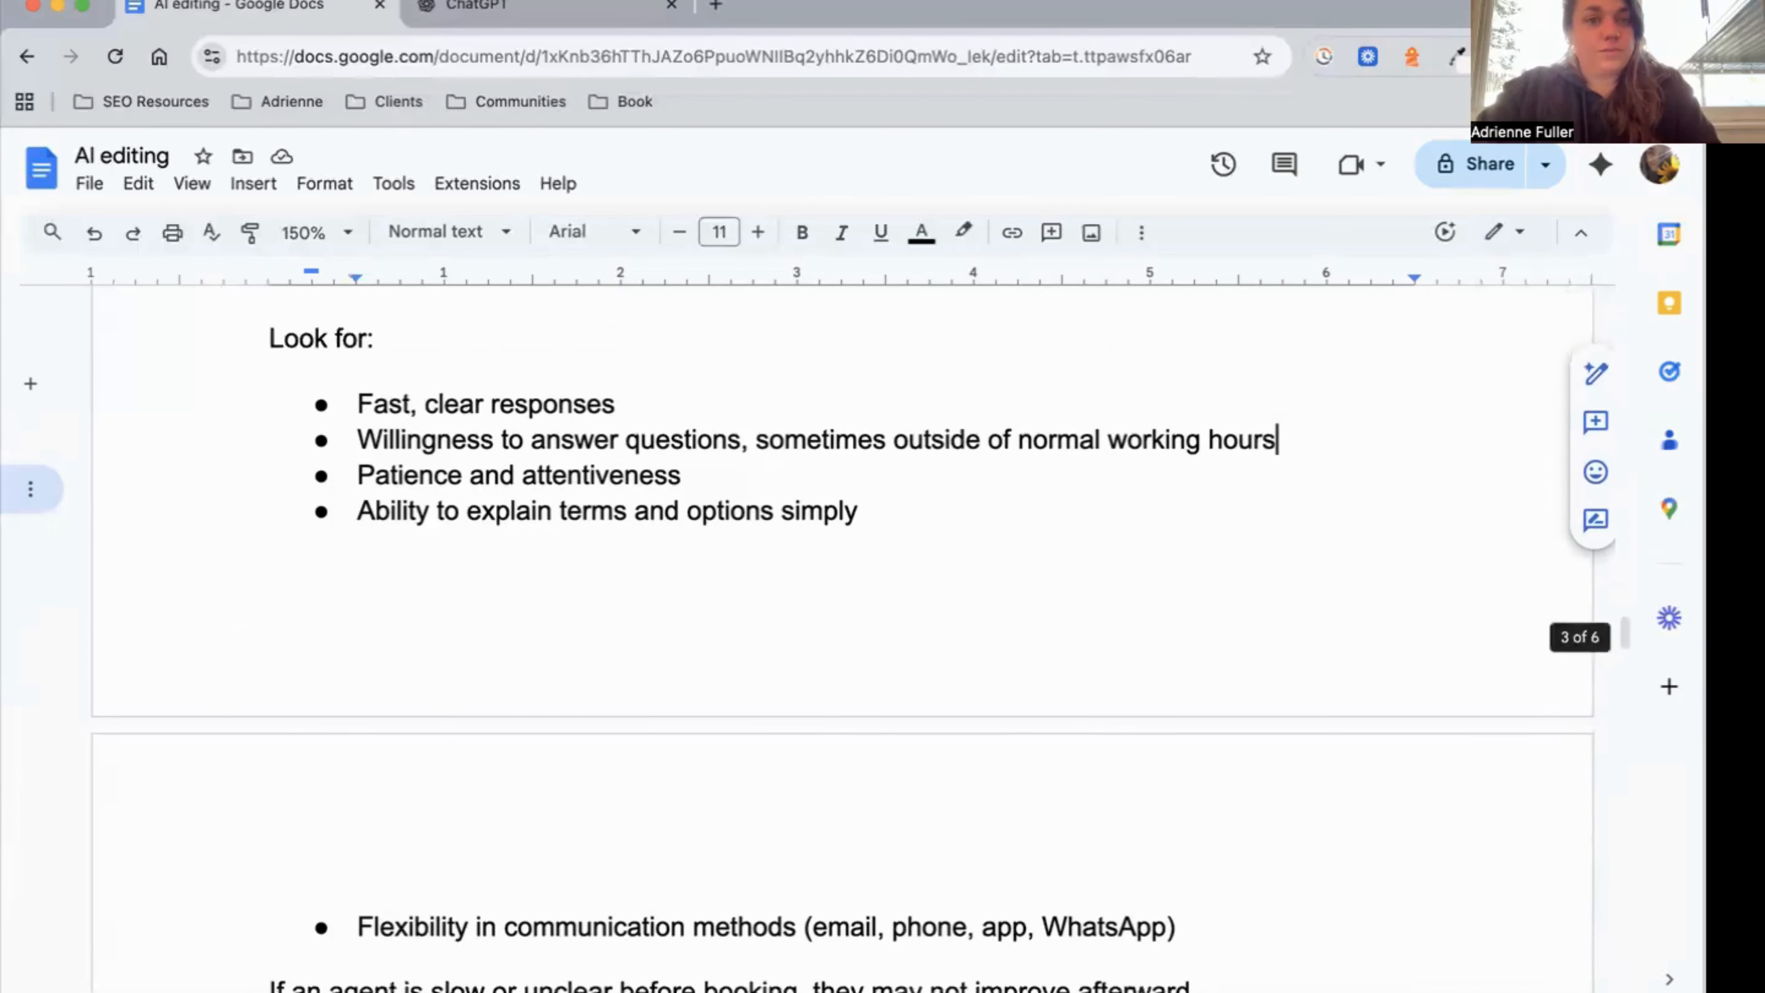
{"action": "double_click", "coordinate": [823, 510]}
{"action": "type", "text": "clearly"}
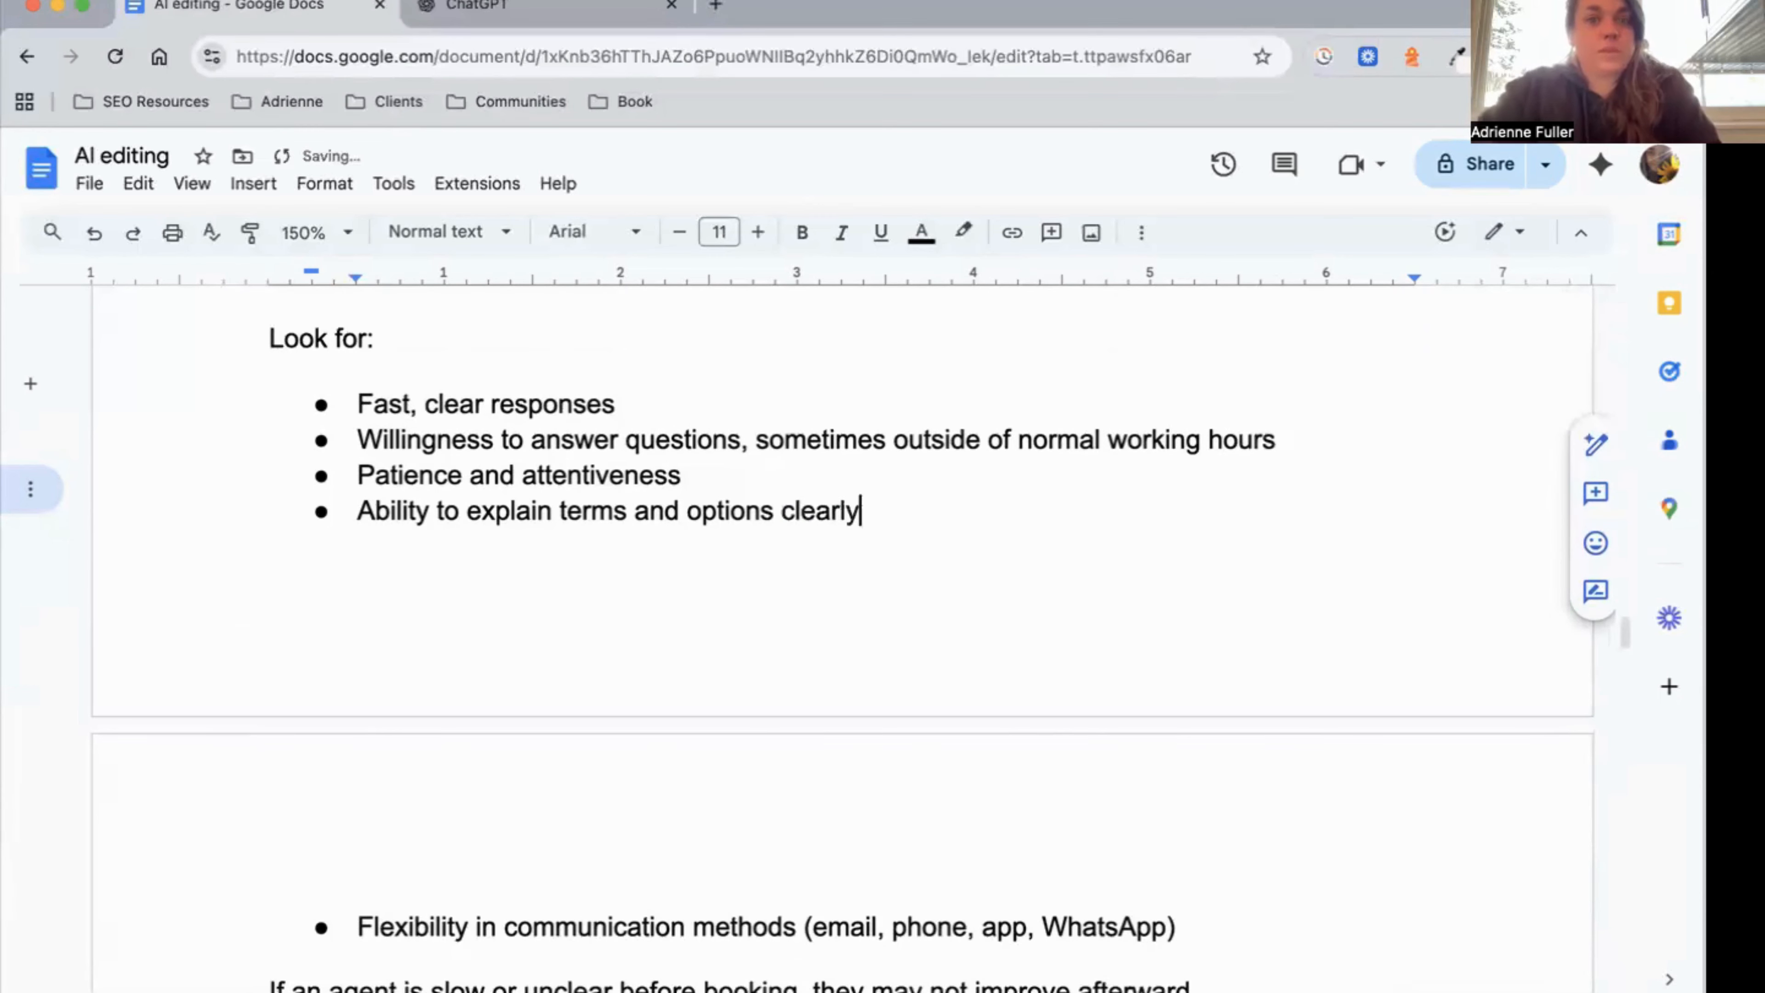
Review the closing sentence of the communication section and the numbered question list under "7. Ask the Right Questions".
{"action": "scroll", "coordinate": [827, 527], "scroll_direction": "down", "scroll_amount": 5}
{"action": "scroll", "coordinate": [826, 527], "scroll_direction": "down", "scroll_amount": 1}
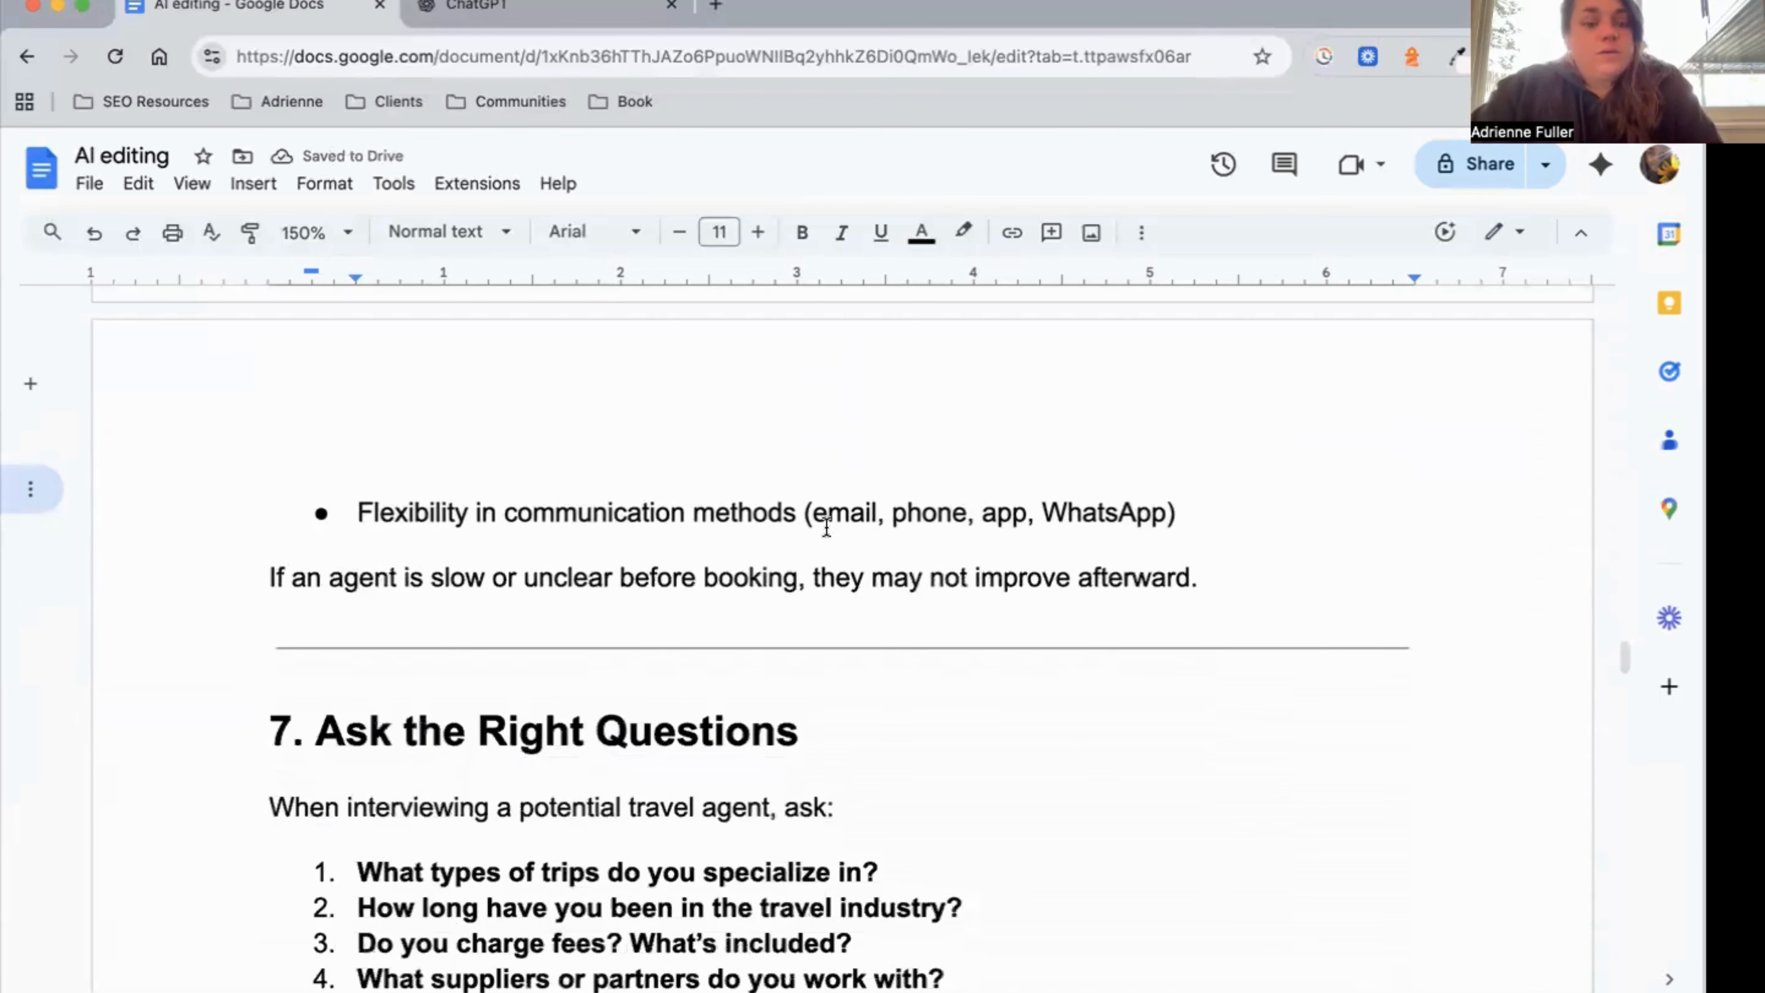
{"action": "scroll", "coordinate": [827, 527], "scroll_direction": "down", "scroll_amount": 2}
{"action": "triple_click", "coordinate": [824, 466]}
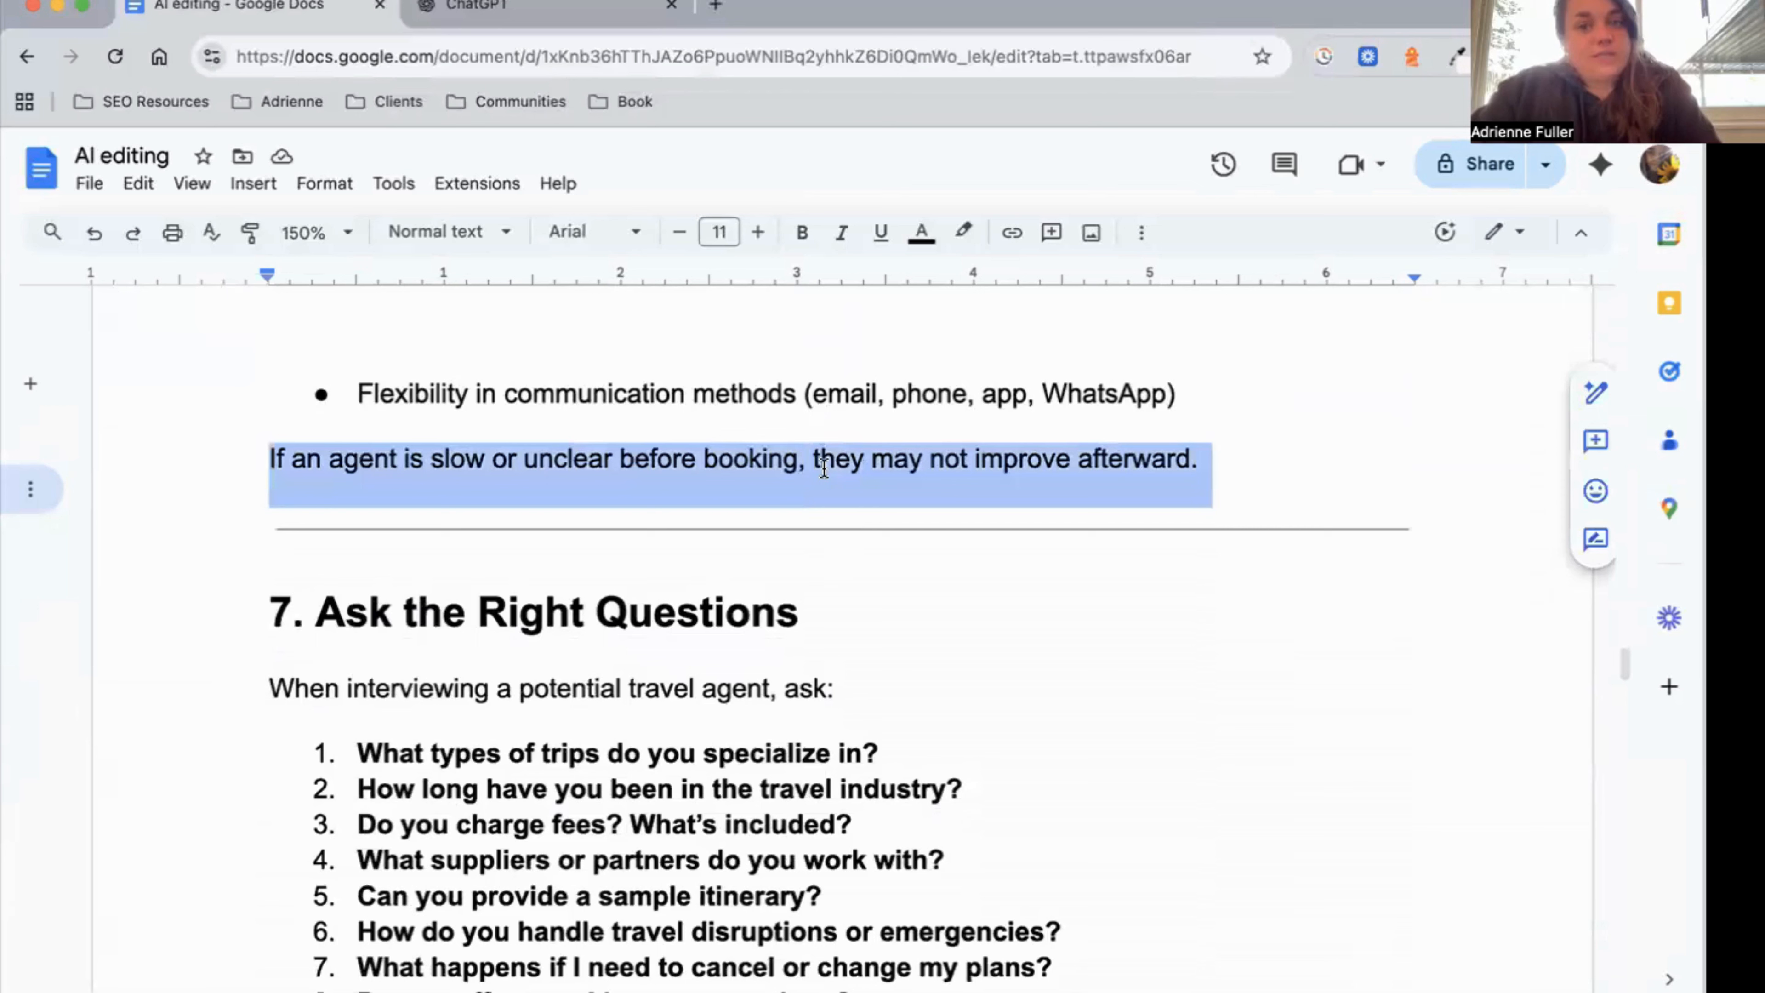
{"action": "triple_click", "coordinate": [794, 471]}
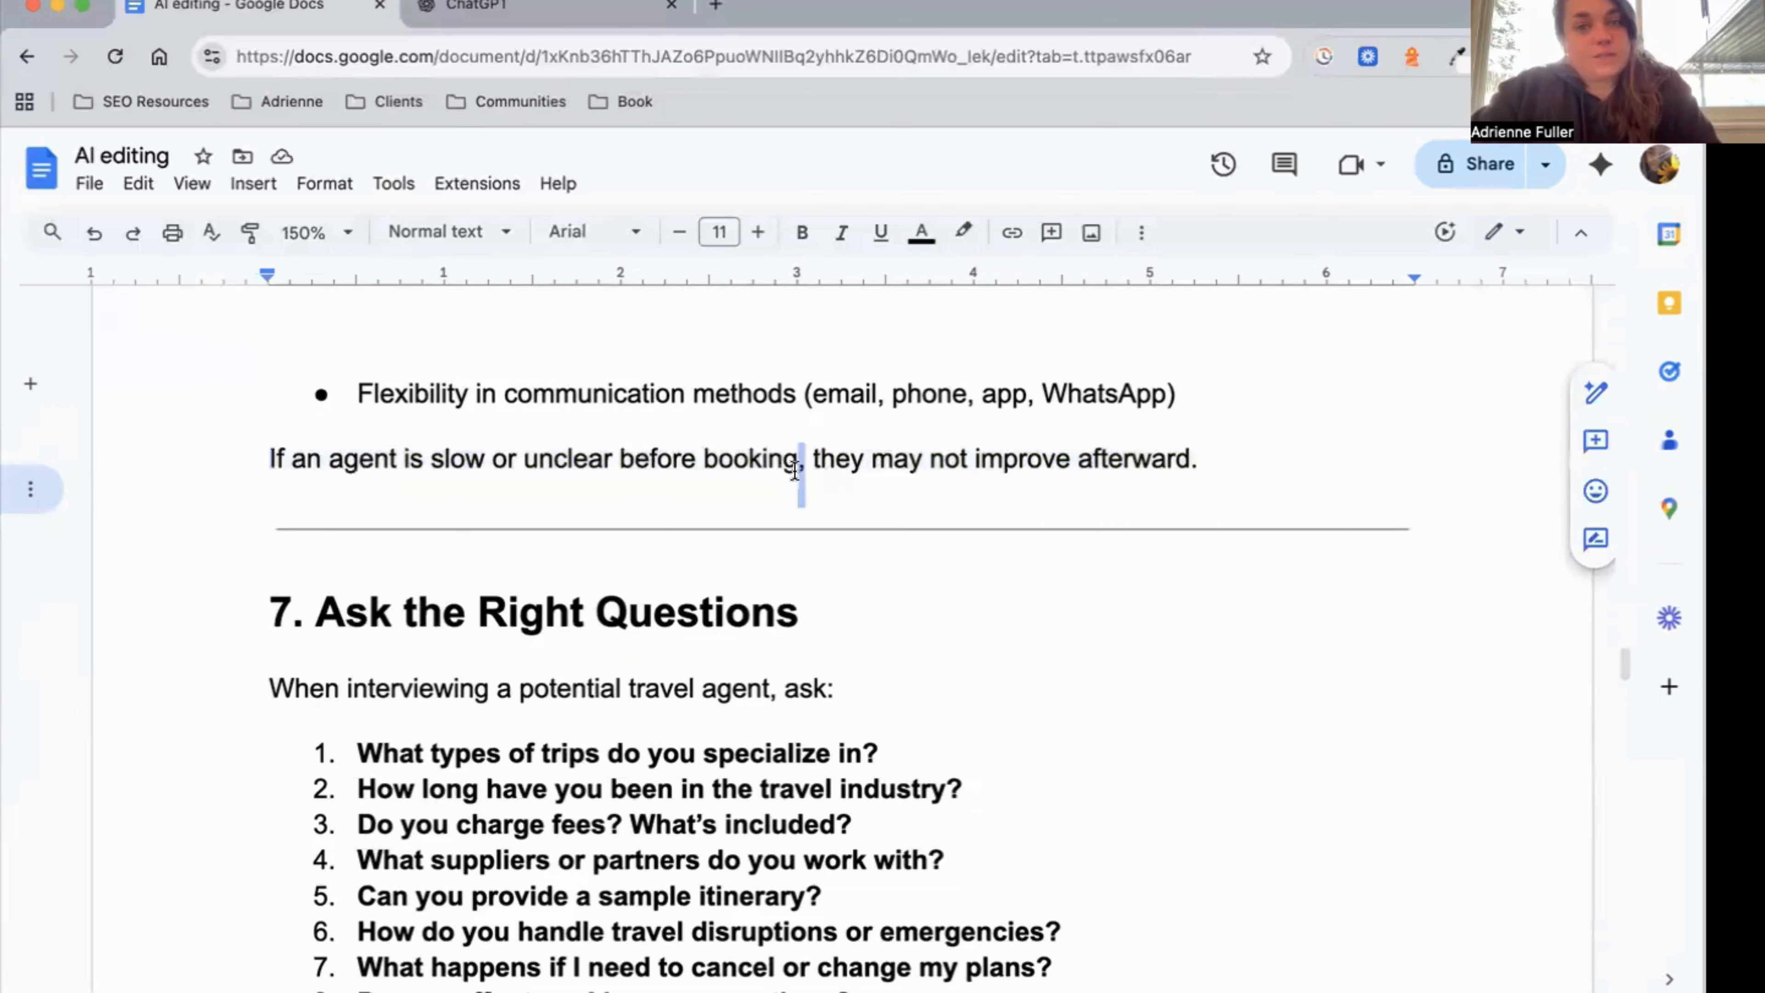
{"action": "scroll", "coordinate": [794, 470], "scroll_direction": "down", "scroll_amount": 2}
{"action": "left_click", "coordinate": [795, 470]}
{"action": "scroll", "coordinate": [794, 470], "scroll_direction": "down", "scroll_amount": 1}
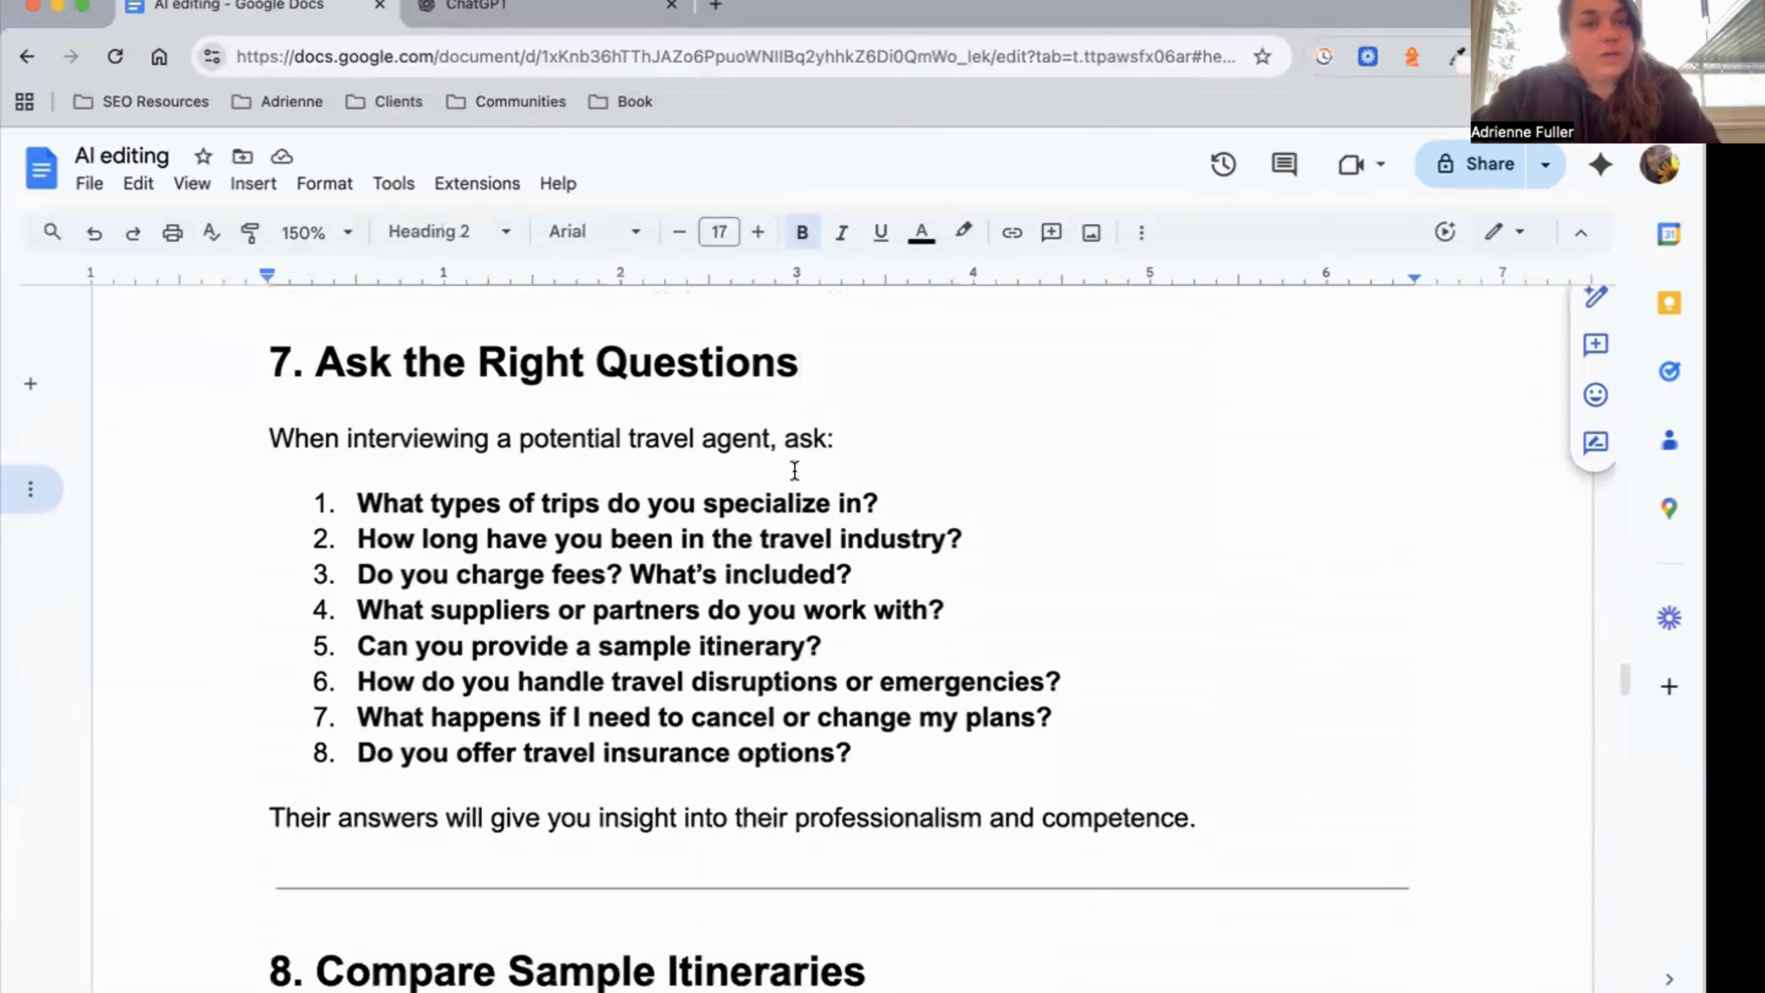
{"action": "scroll", "coordinate": [795, 471], "scroll_direction": "down", "scroll_amount": 2}
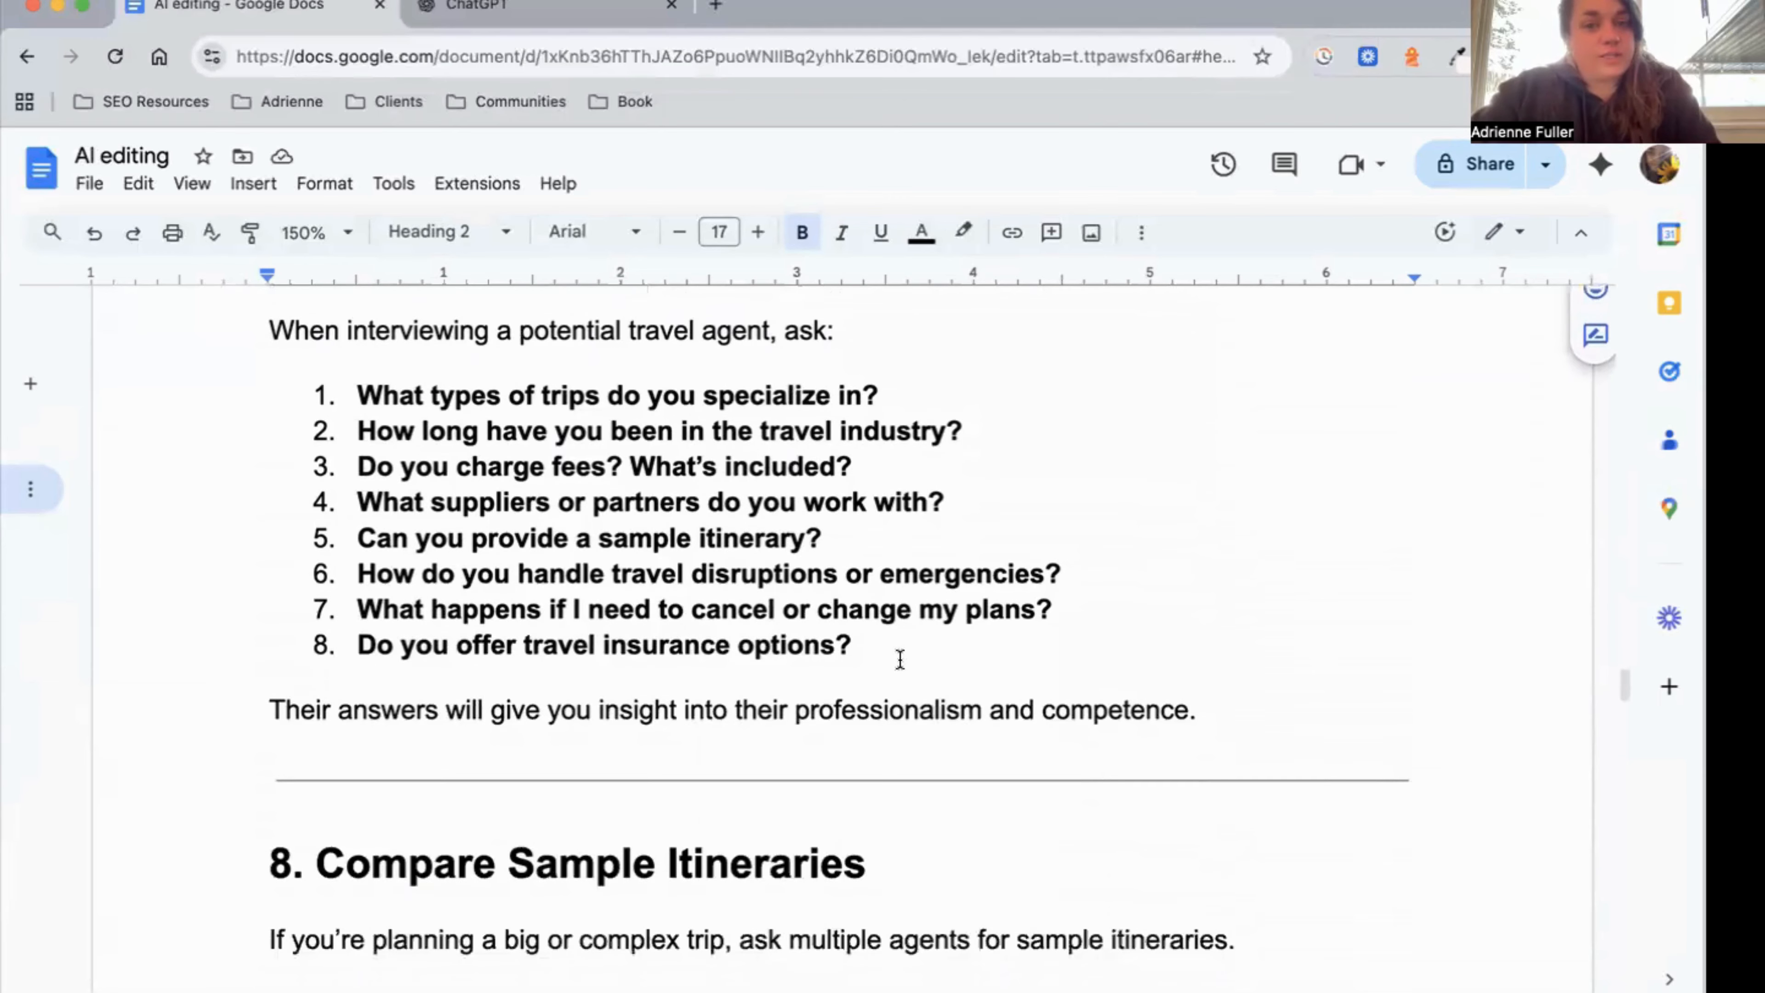
{"action": "left_click_drag", "start_coordinate": [902, 665], "coordinate": [297, 394]}
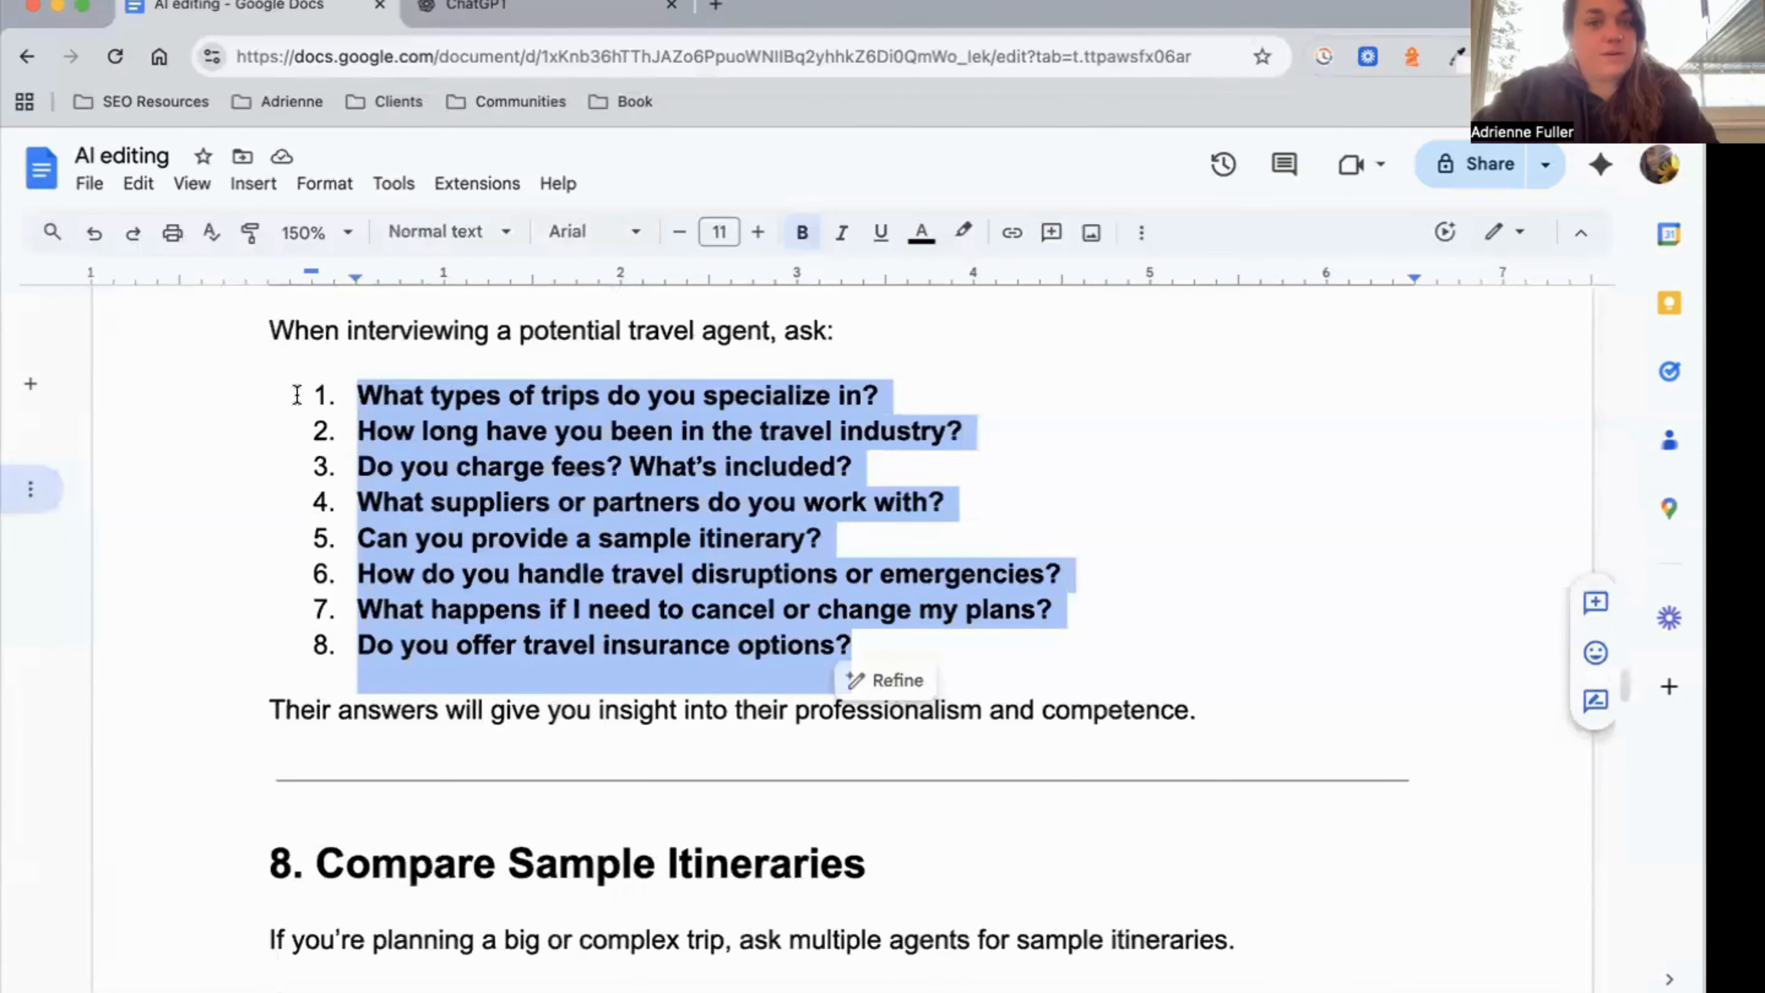
{"action": "left_click", "coordinate": [297, 394]}
Read through sections 8 to 10 and the "Final Thoughts" conclusion, including the leftover AI offer at the article's end.
{"action": "scroll", "coordinate": [297, 395], "scroll_direction": "down", "scroll_amount": 1}
{"action": "scroll", "coordinate": [297, 395], "scroll_direction": "down", "scroll_amount": 4}
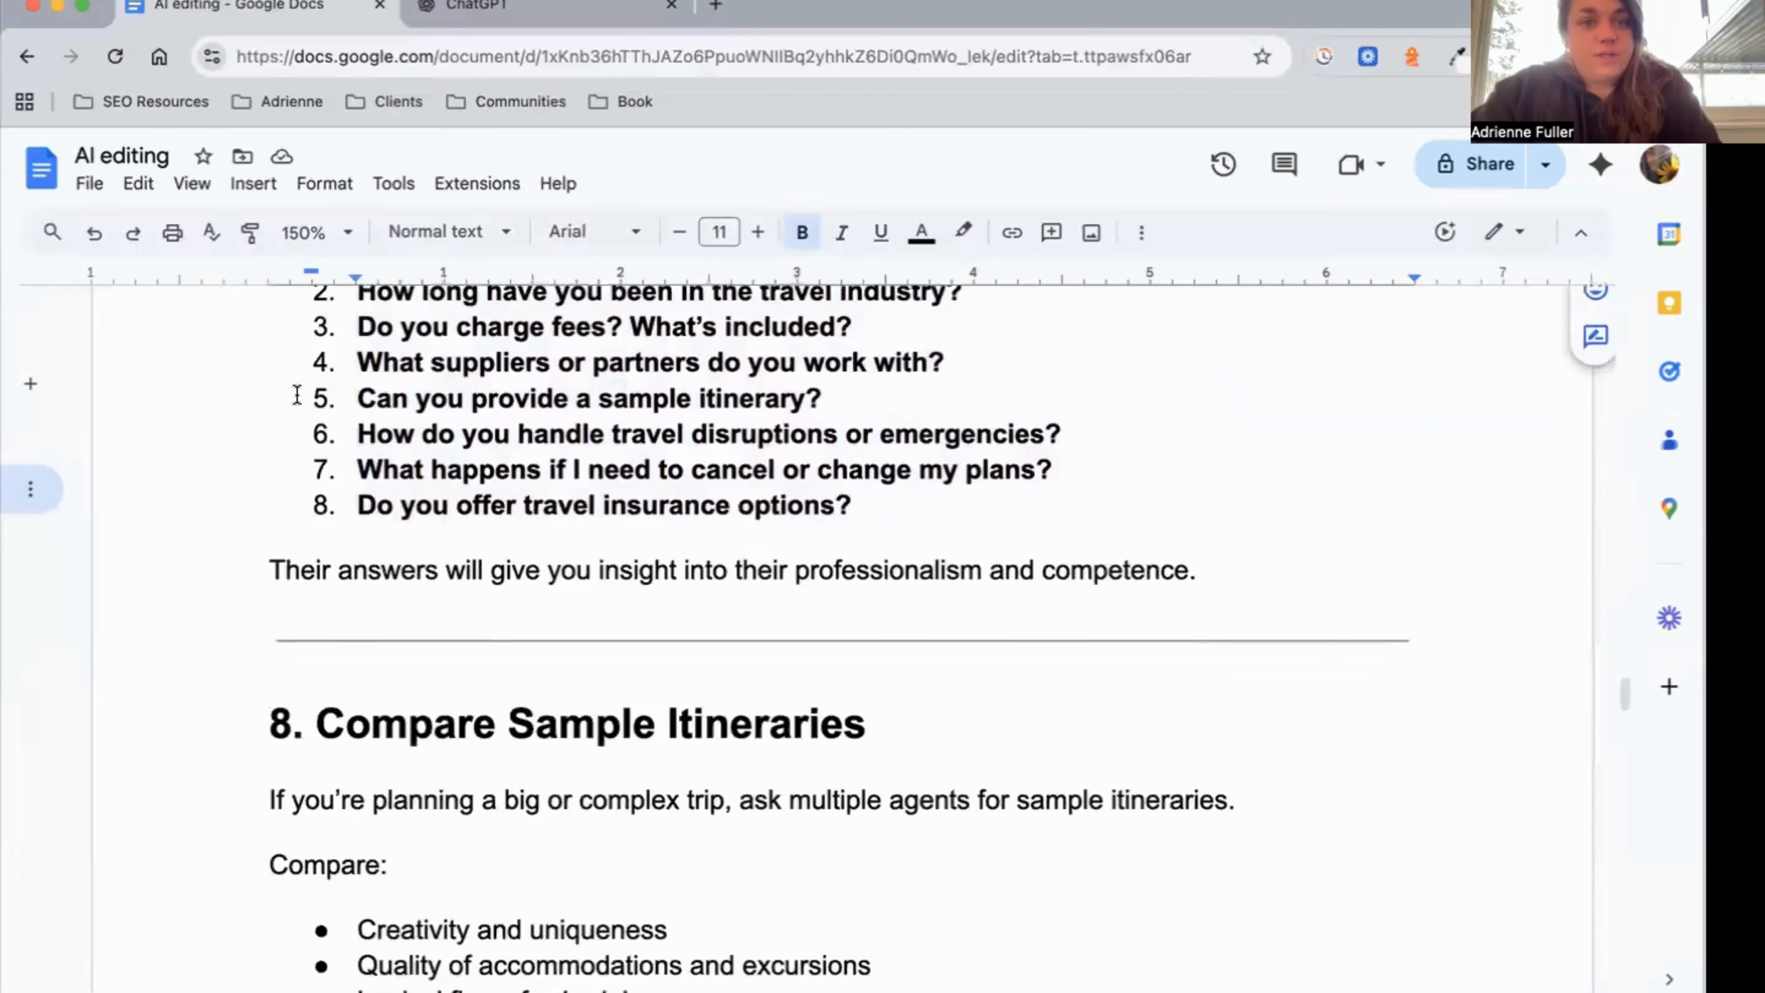
{"action": "scroll", "coordinate": [297, 394], "scroll_direction": "down", "scroll_amount": 4}
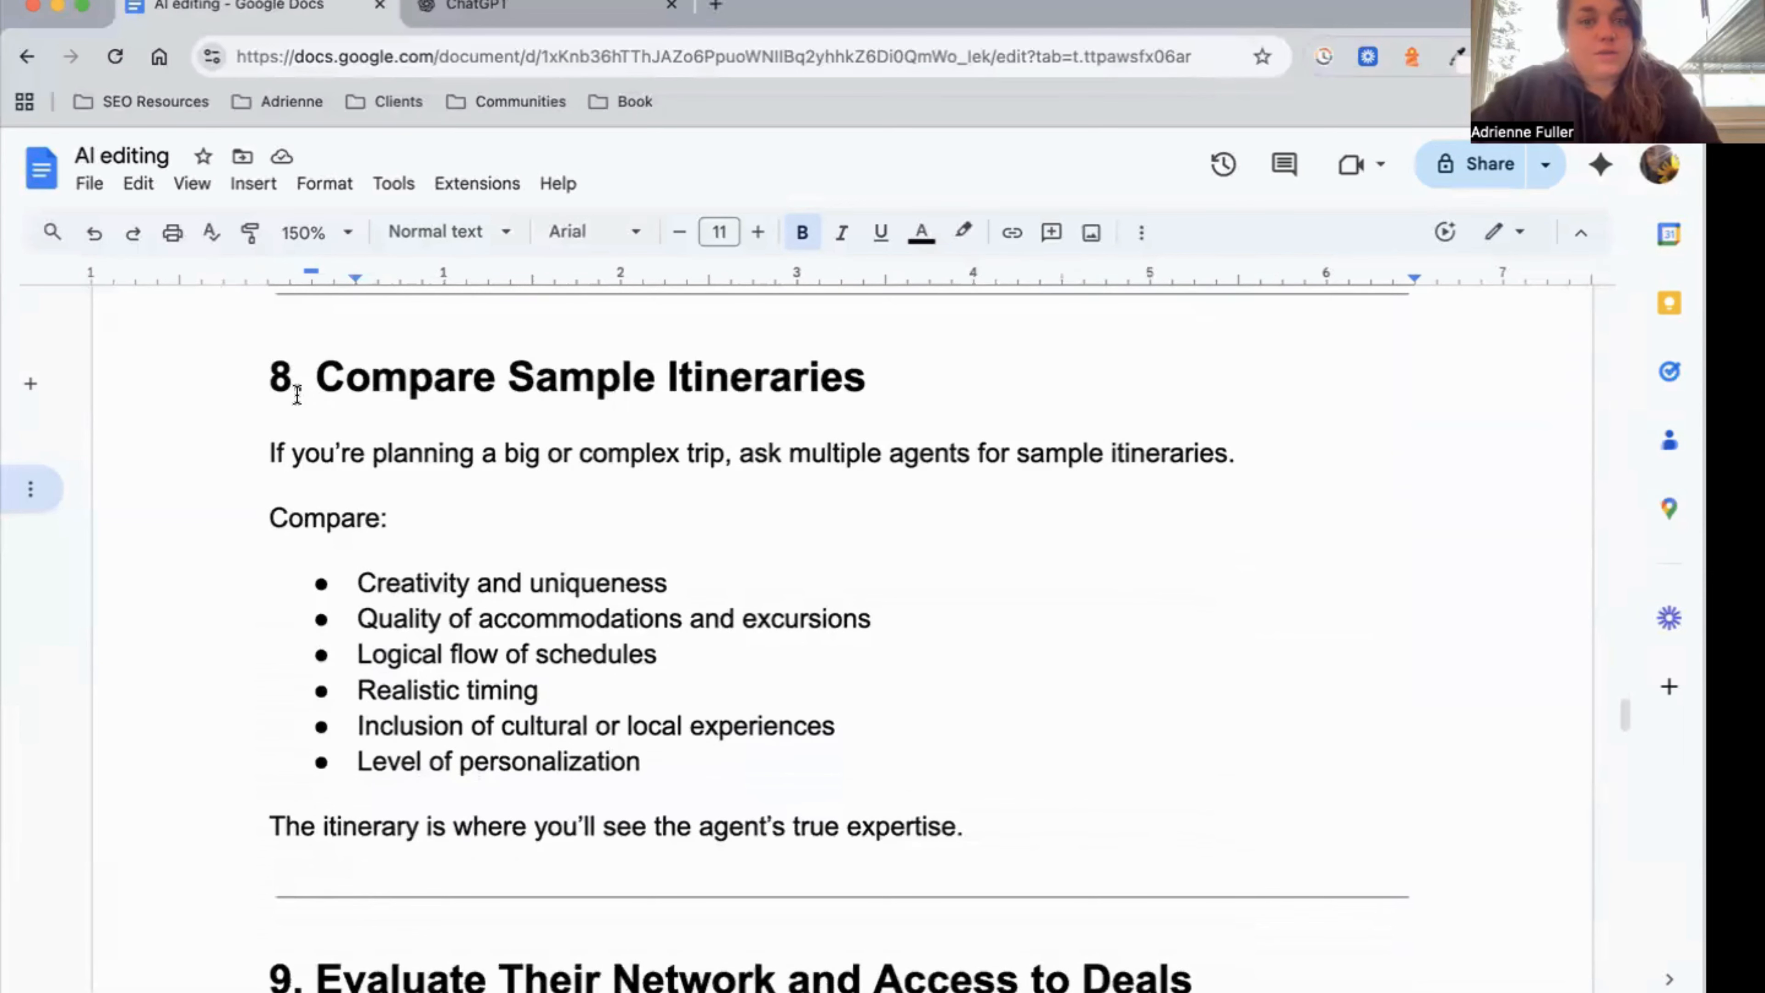
{"action": "scroll", "coordinate": [297, 394], "scroll_direction": "down", "scroll_amount": 10}
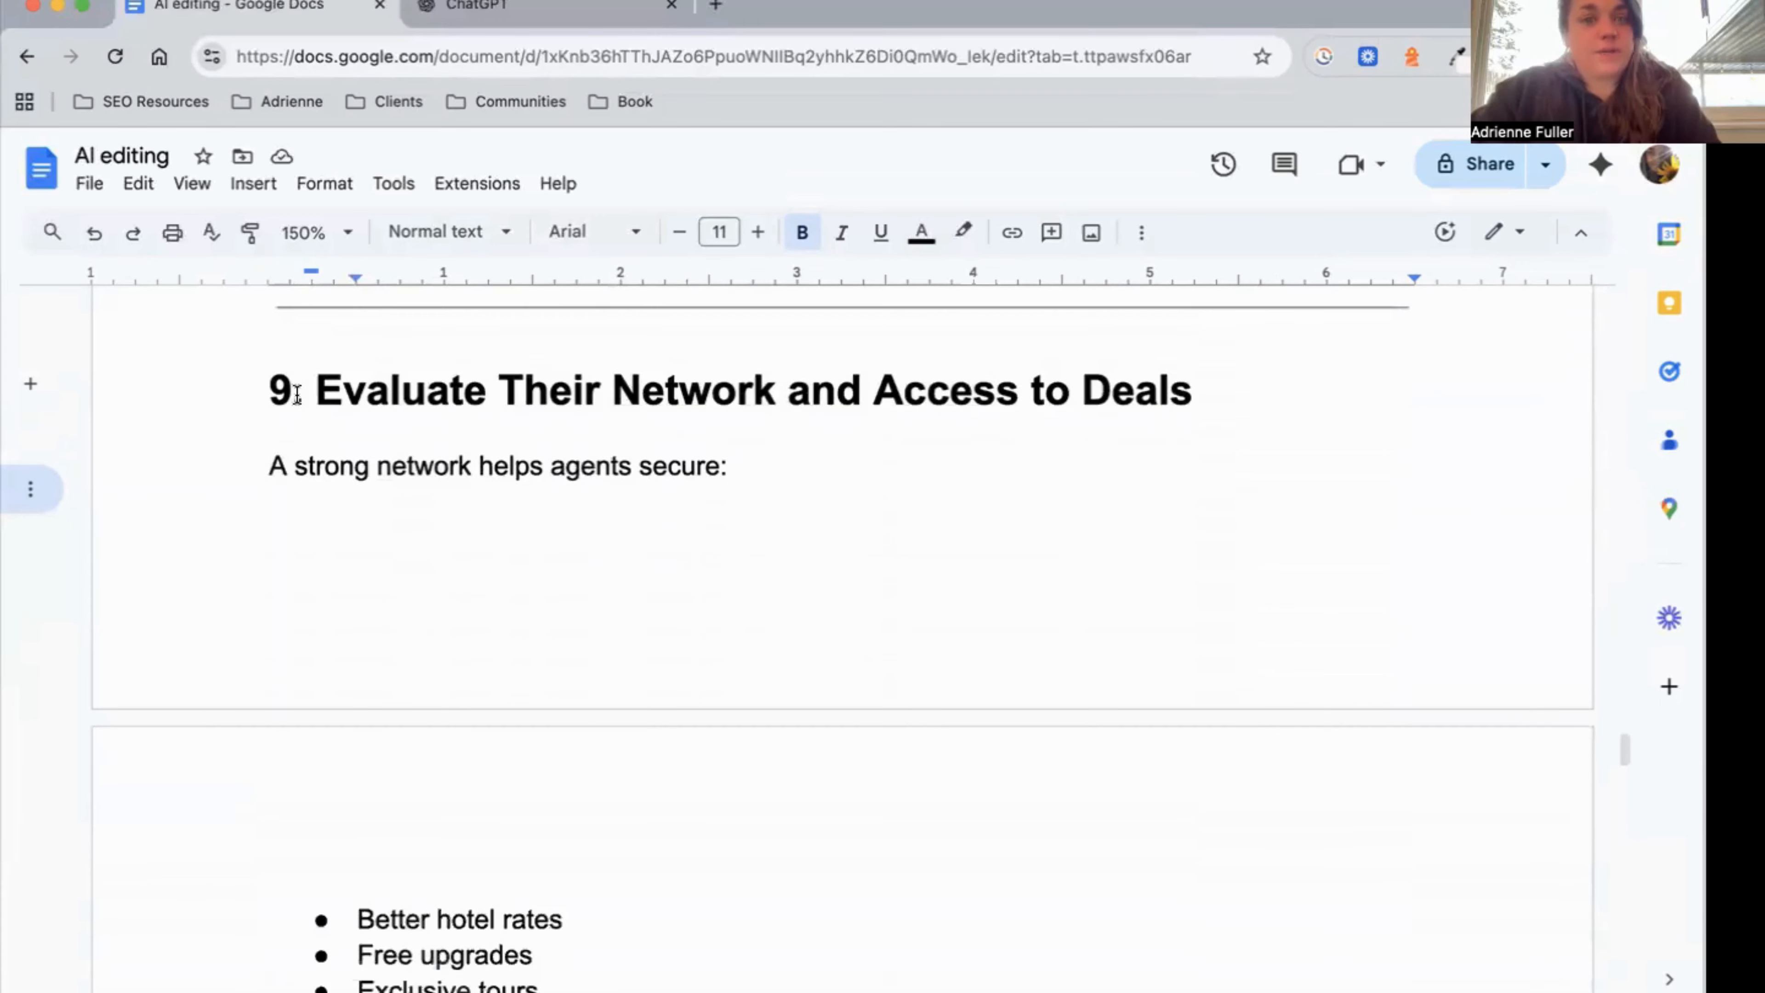
{"action": "scroll", "coordinate": [297, 395], "scroll_direction": "down", "scroll_amount": 16}
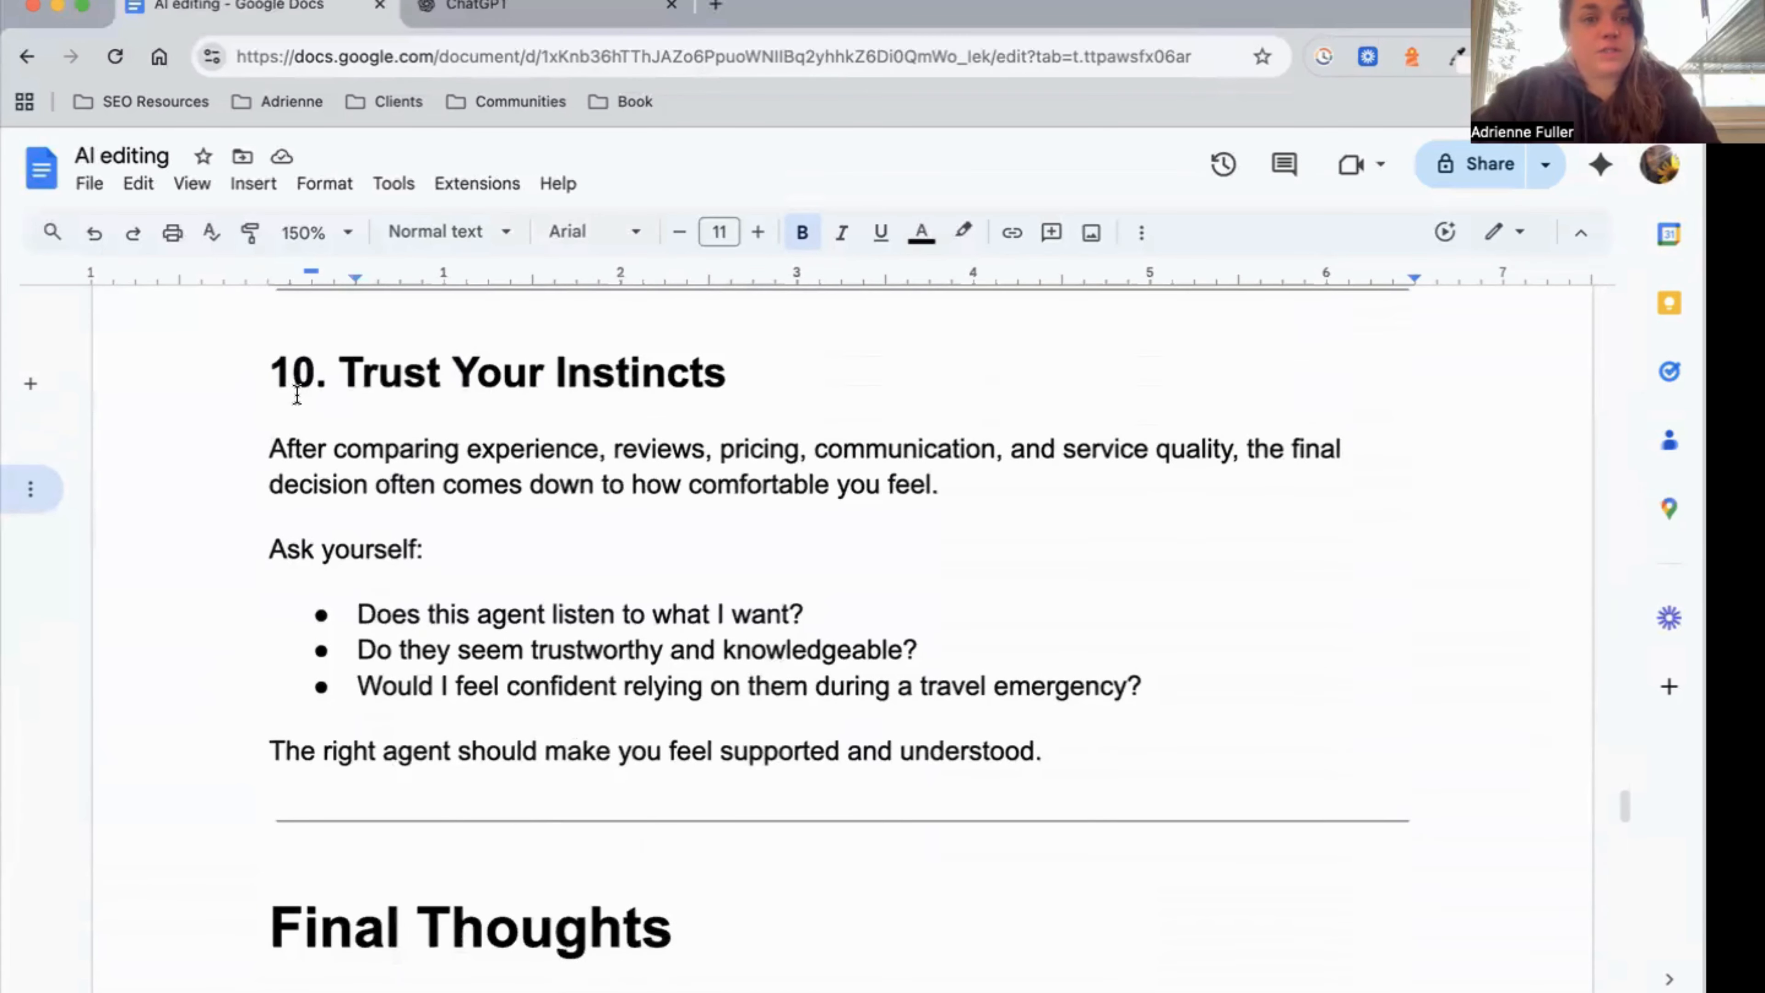
{"action": "scroll", "coordinate": [297, 395], "scroll_direction": "down", "scroll_amount": 5}
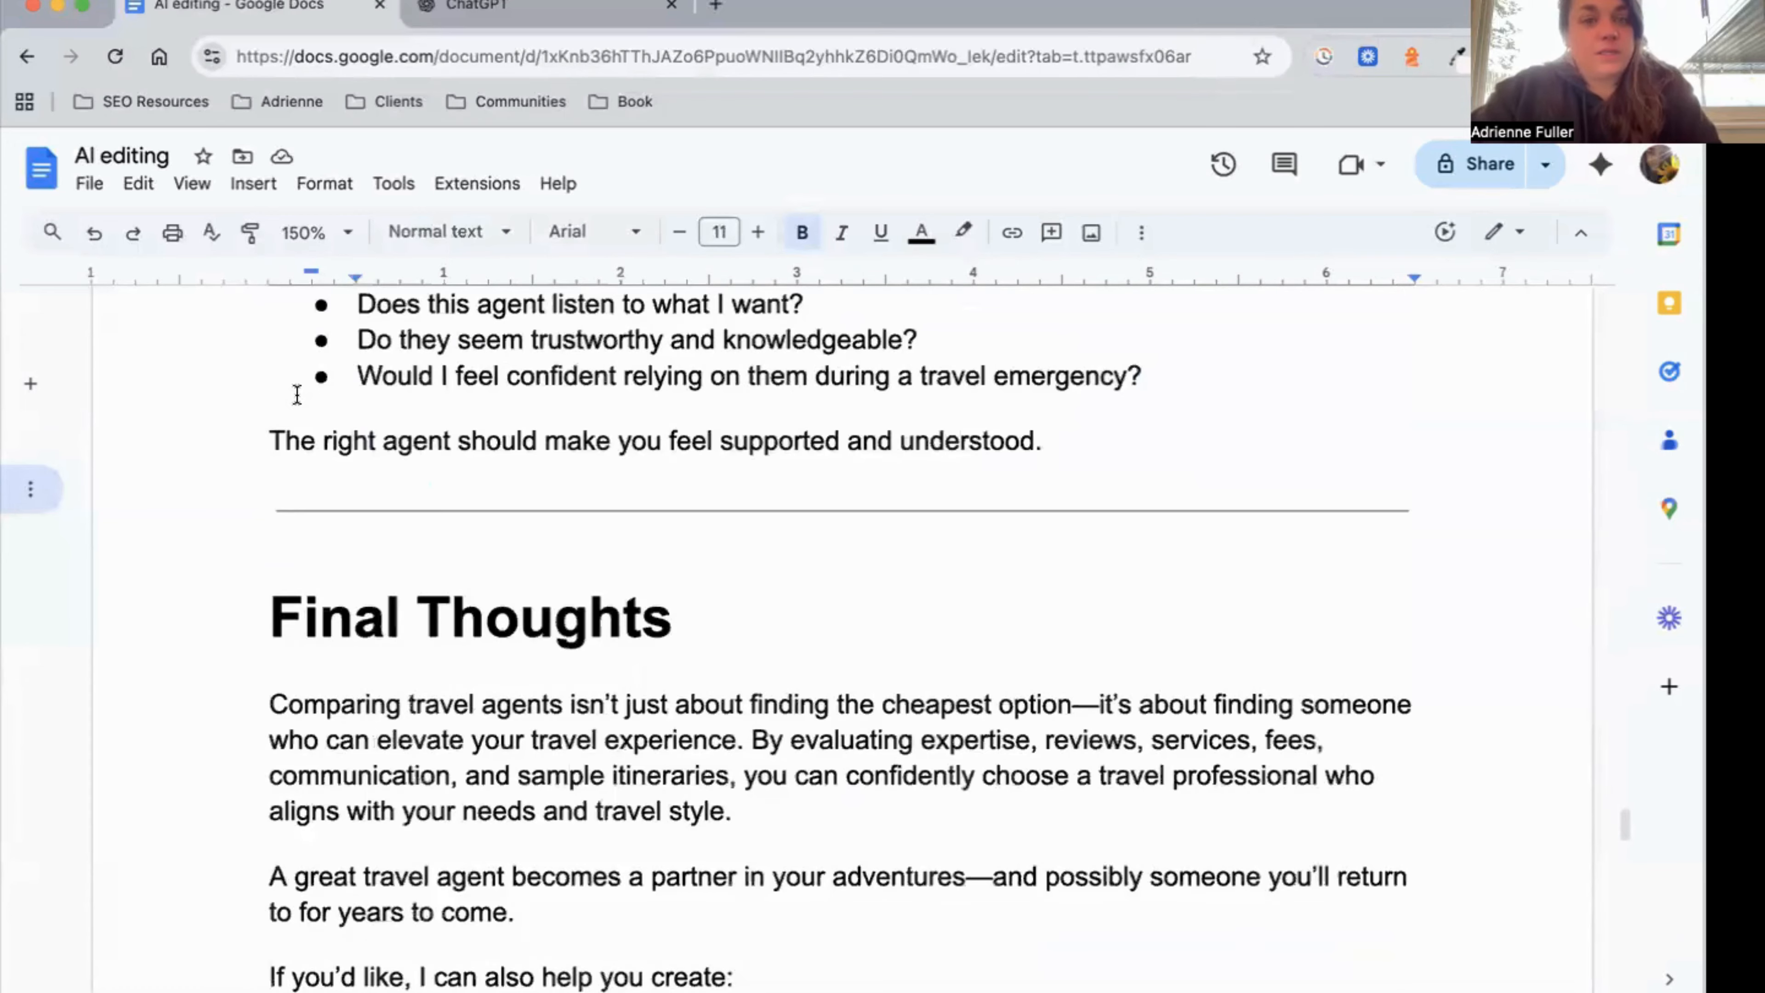
{"action": "scroll", "coordinate": [297, 394], "scroll_direction": "down", "scroll_amount": 4}
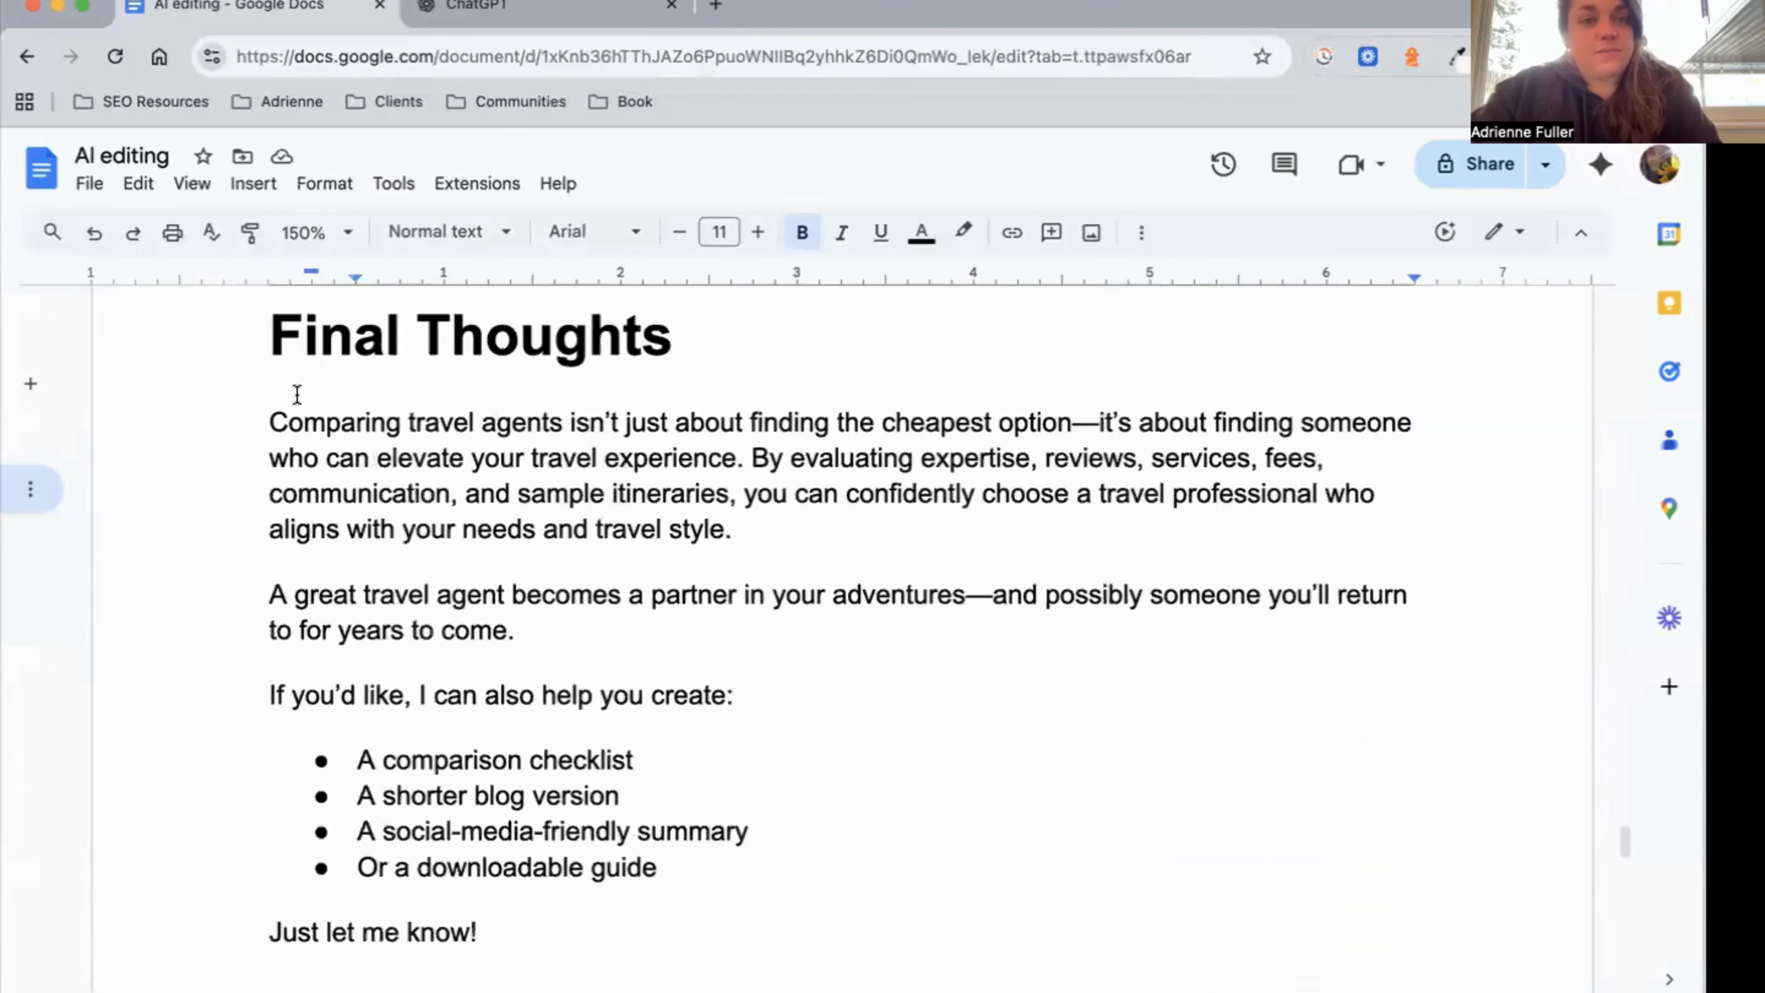
{"action": "scroll", "coordinate": [297, 394], "scroll_direction": "down", "scroll_amount": 1}
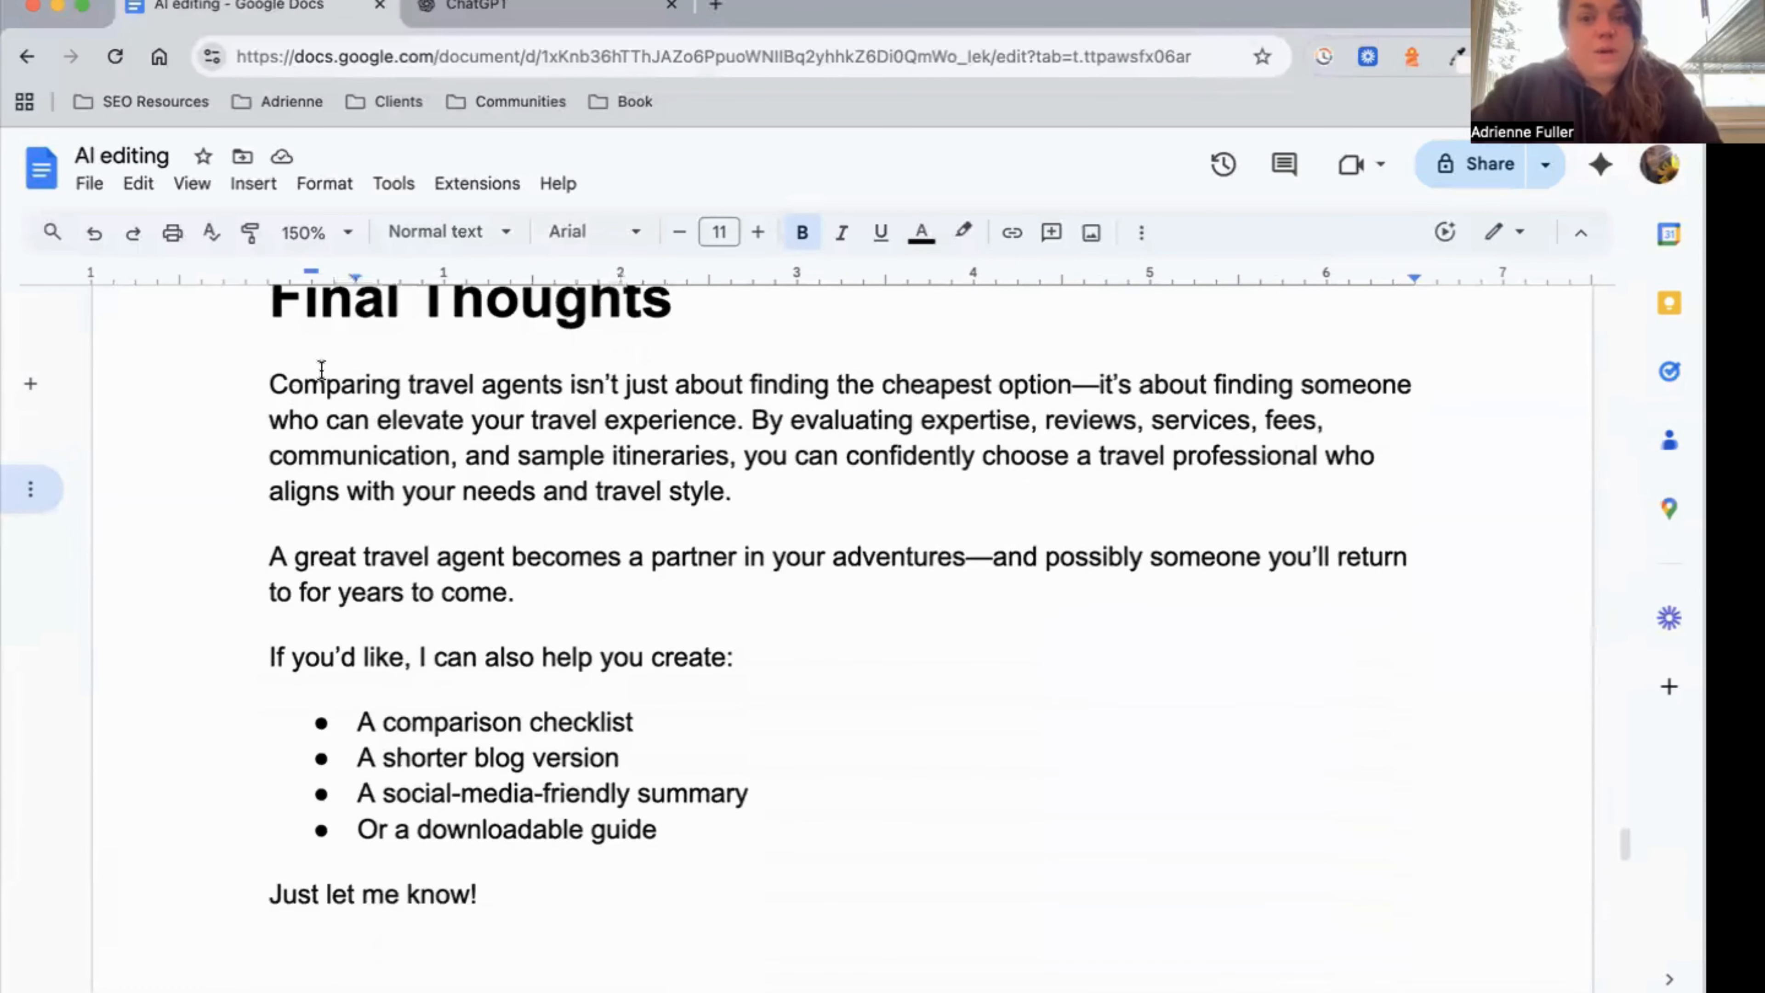
Copy "sn't just about finding the cheapest option—it's about finding someone" from Final Thoughts onto a new line below "That's where X comes in.".
{"action": "left_click_drag", "start_coordinate": [572, 388], "coordinate": [1411, 398]}
{"action": "key", "text": "super+c"}
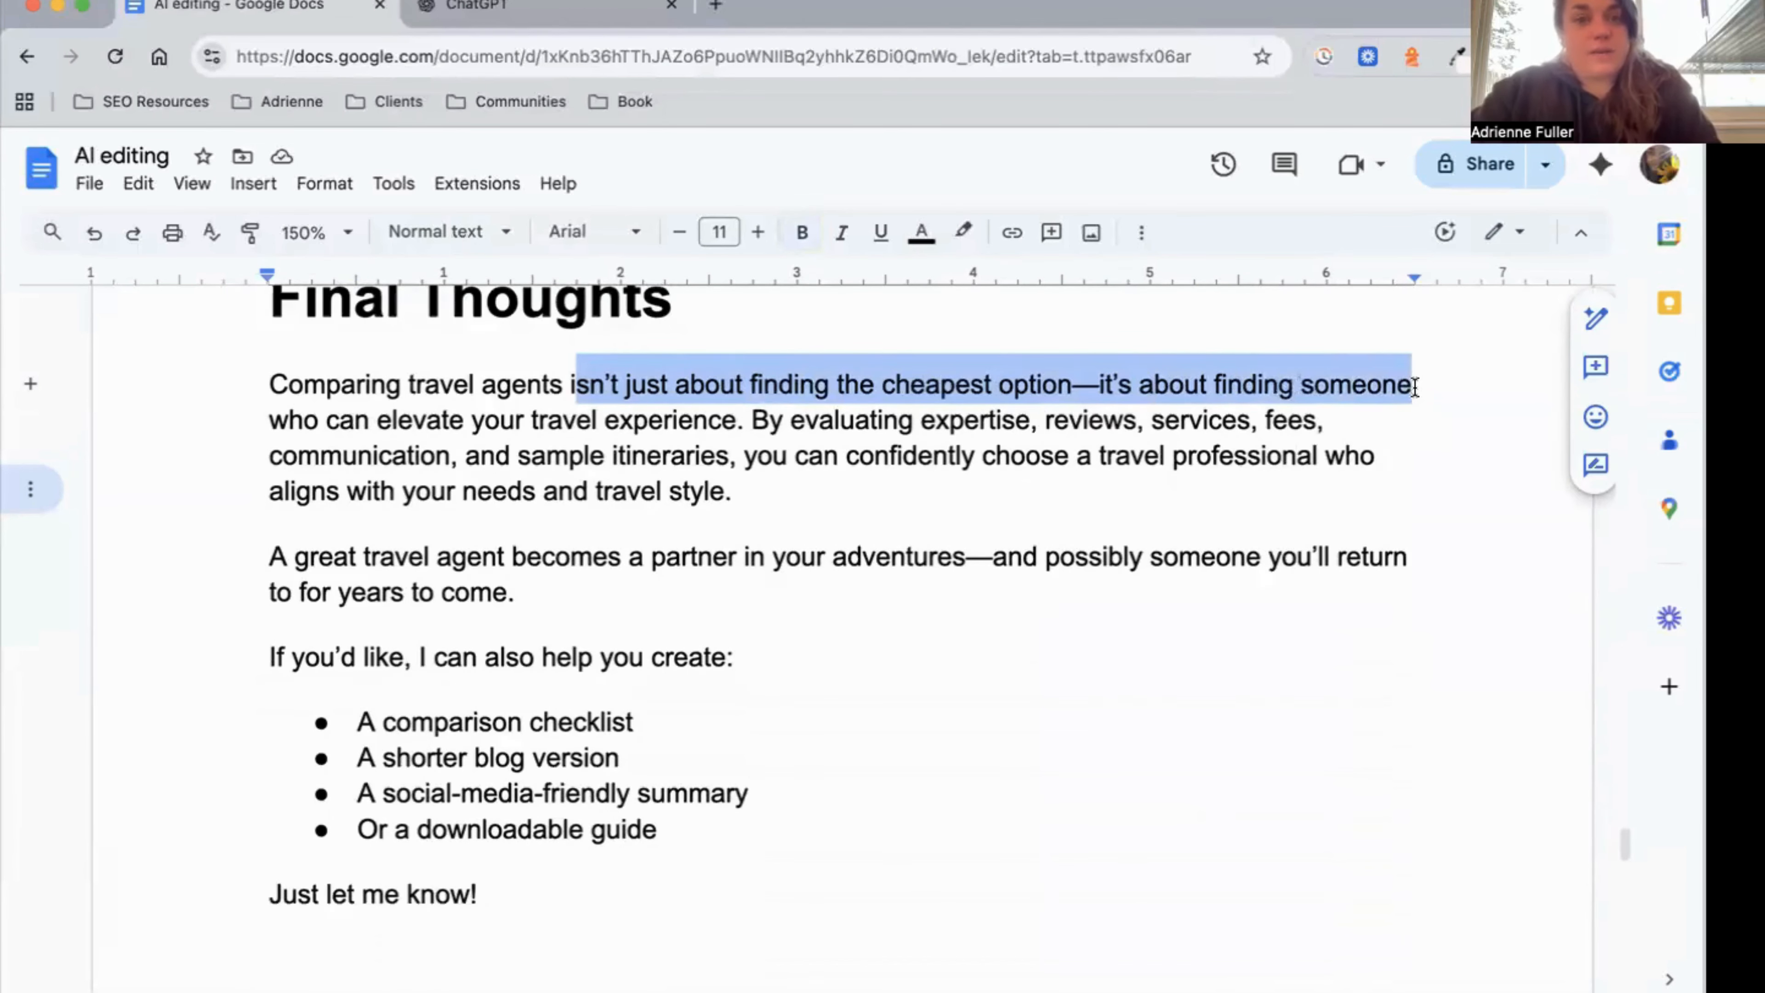
{"action": "scroll", "coordinate": [1417, 384], "scroll_direction": "up", "scroll_amount": 15}
{"action": "scroll", "coordinate": [1415, 387], "scroll_direction": "up", "scroll_amount": 20}
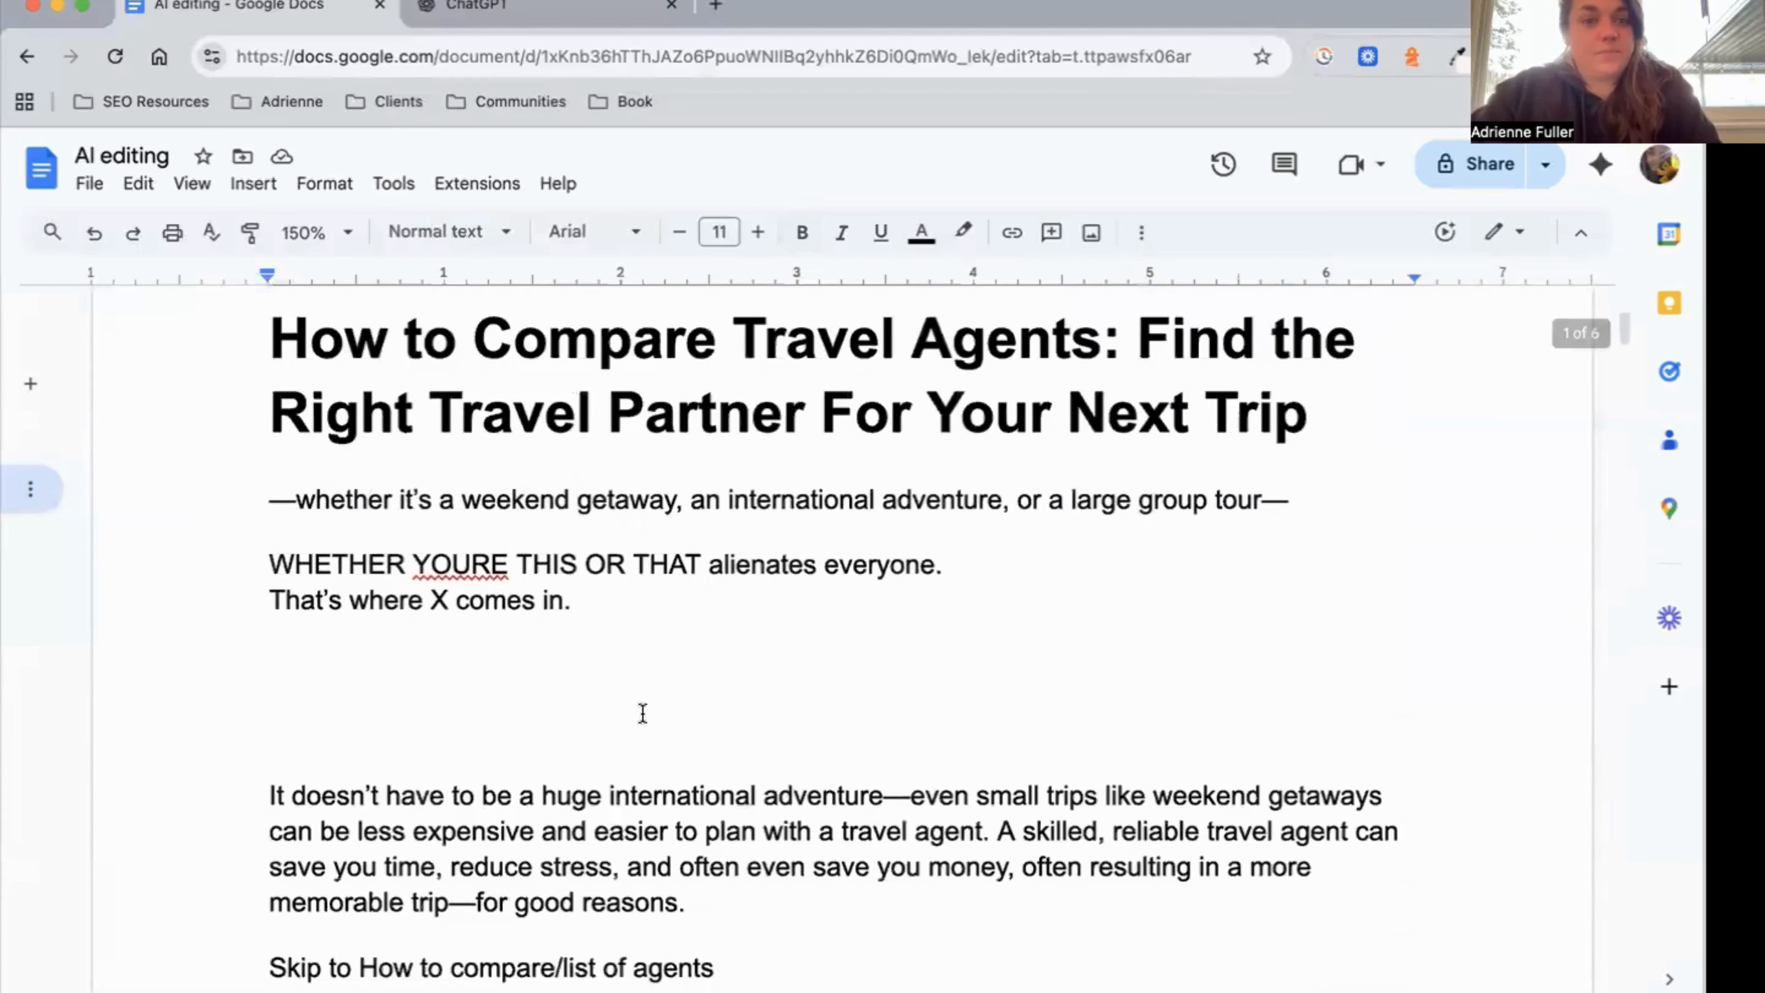
{"action": "left_click", "coordinate": [650, 621]}
{"action": "key", "text": "Return"}
{"action": "key", "text": "super+v"}
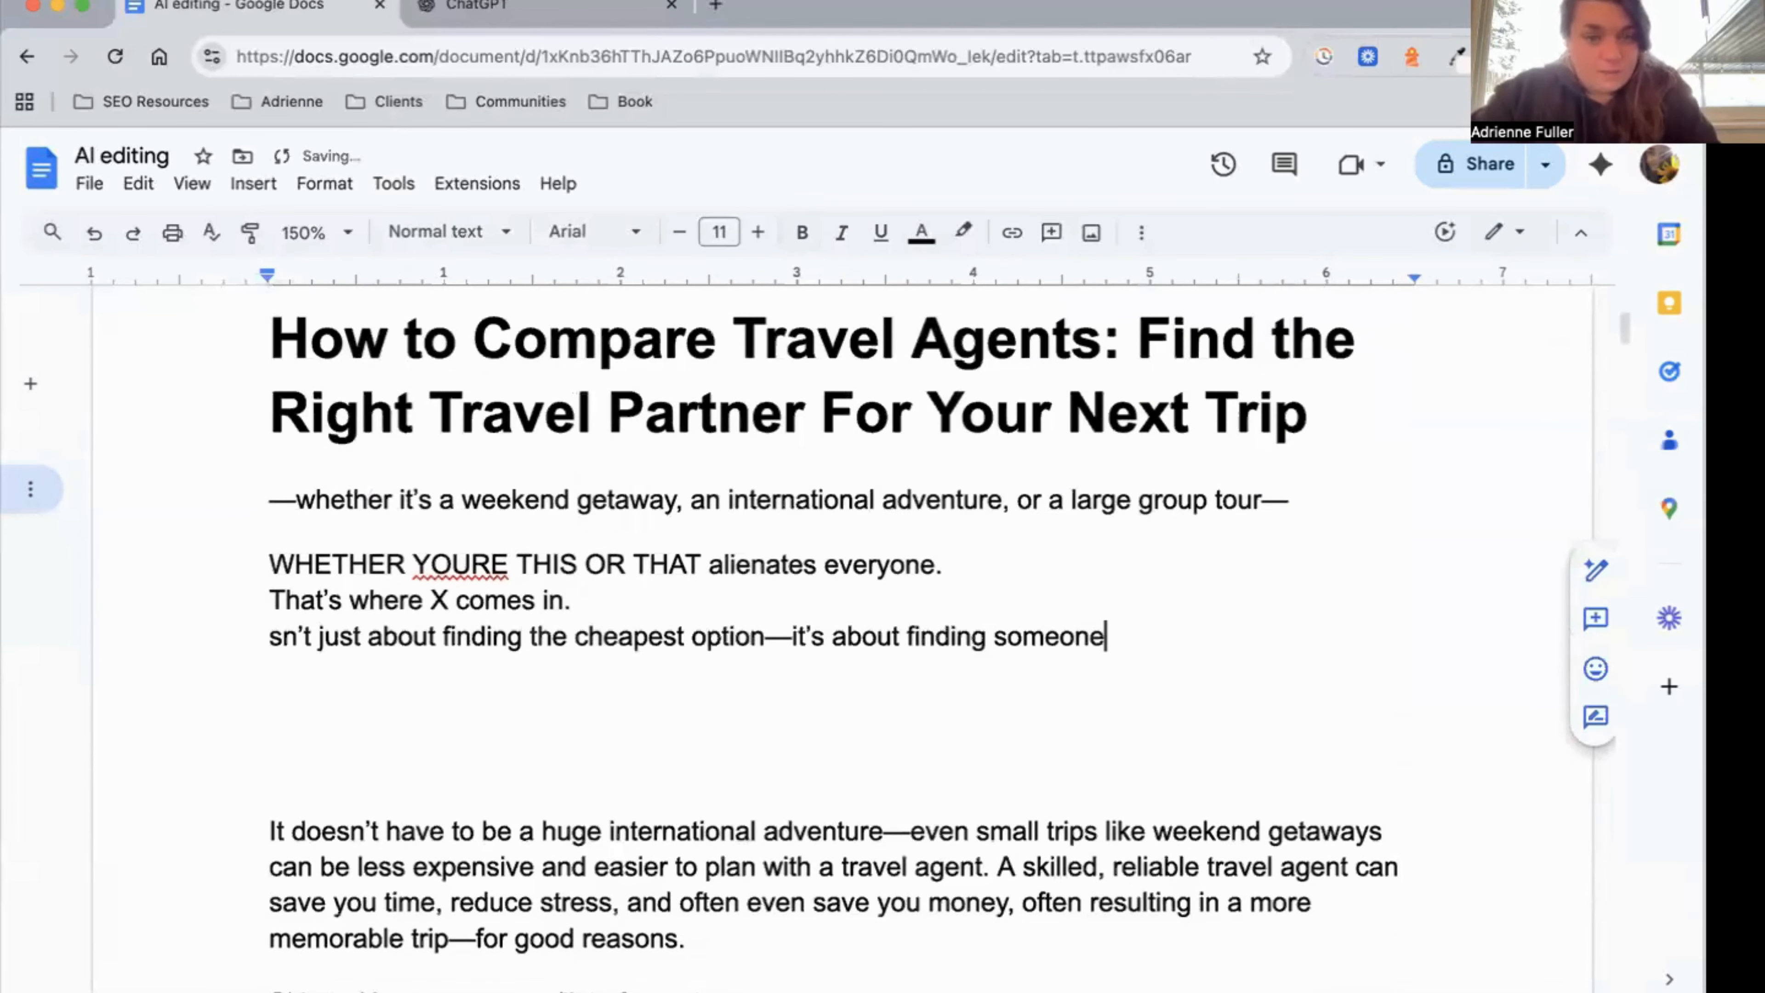
Complete the start of the pasted example phrase so it begins with "It isn't just about".
{"action": "left_click", "coordinate": [255, 647]}
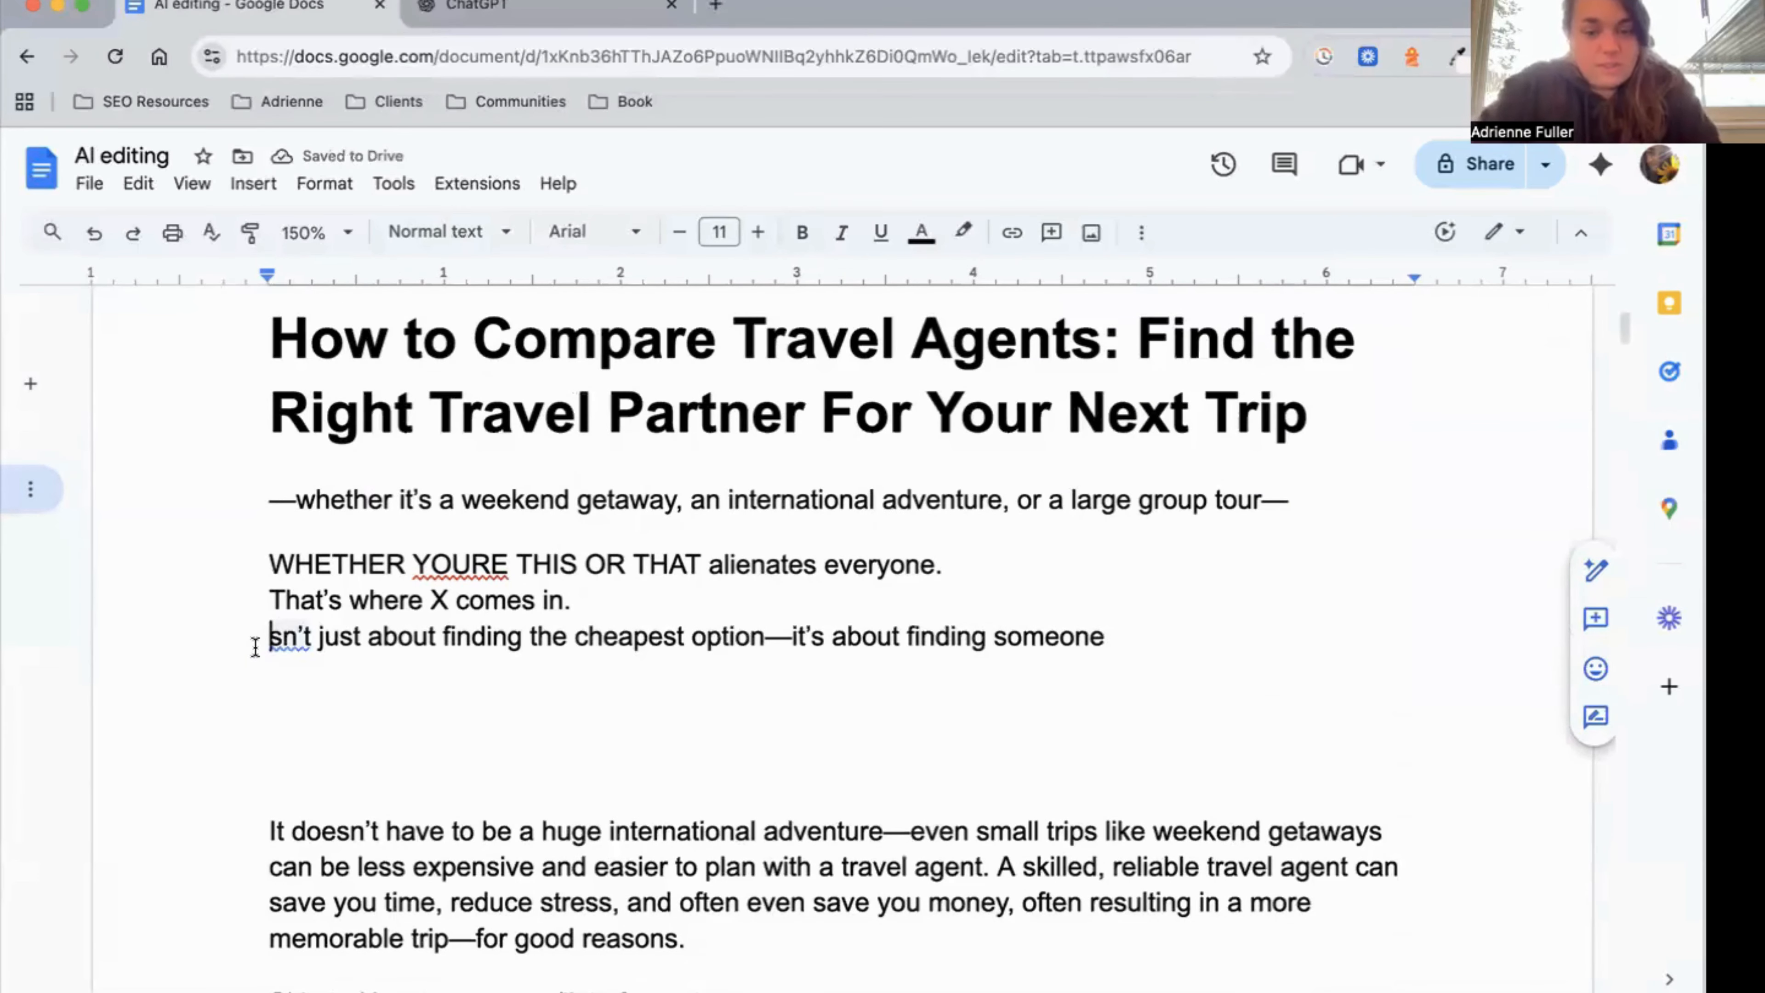
{"action": "type", "text": "It i"}
{"action": "left_click", "coordinate": [692, 698]}
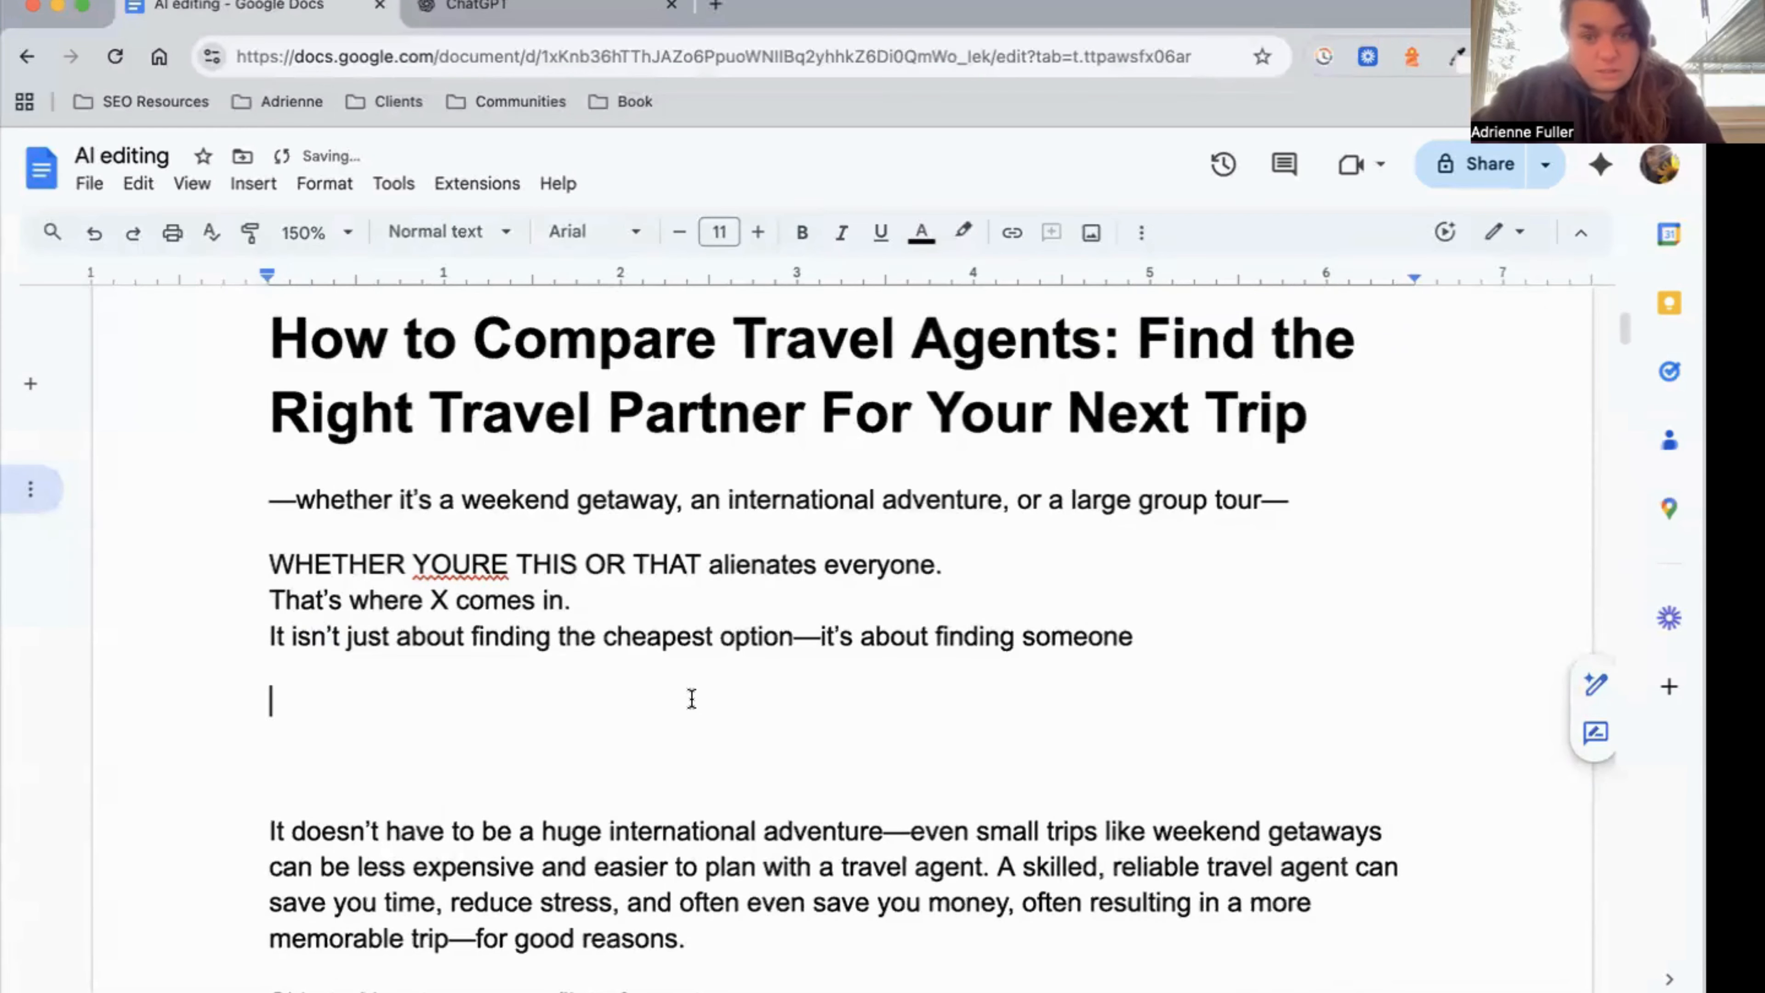
Cut the opening sentence about finding the cheapest option from the first paragraph under "Final Thoughts".
{"action": "scroll", "coordinate": [689, 703], "scroll_direction": "down", "scroll_amount": 20}
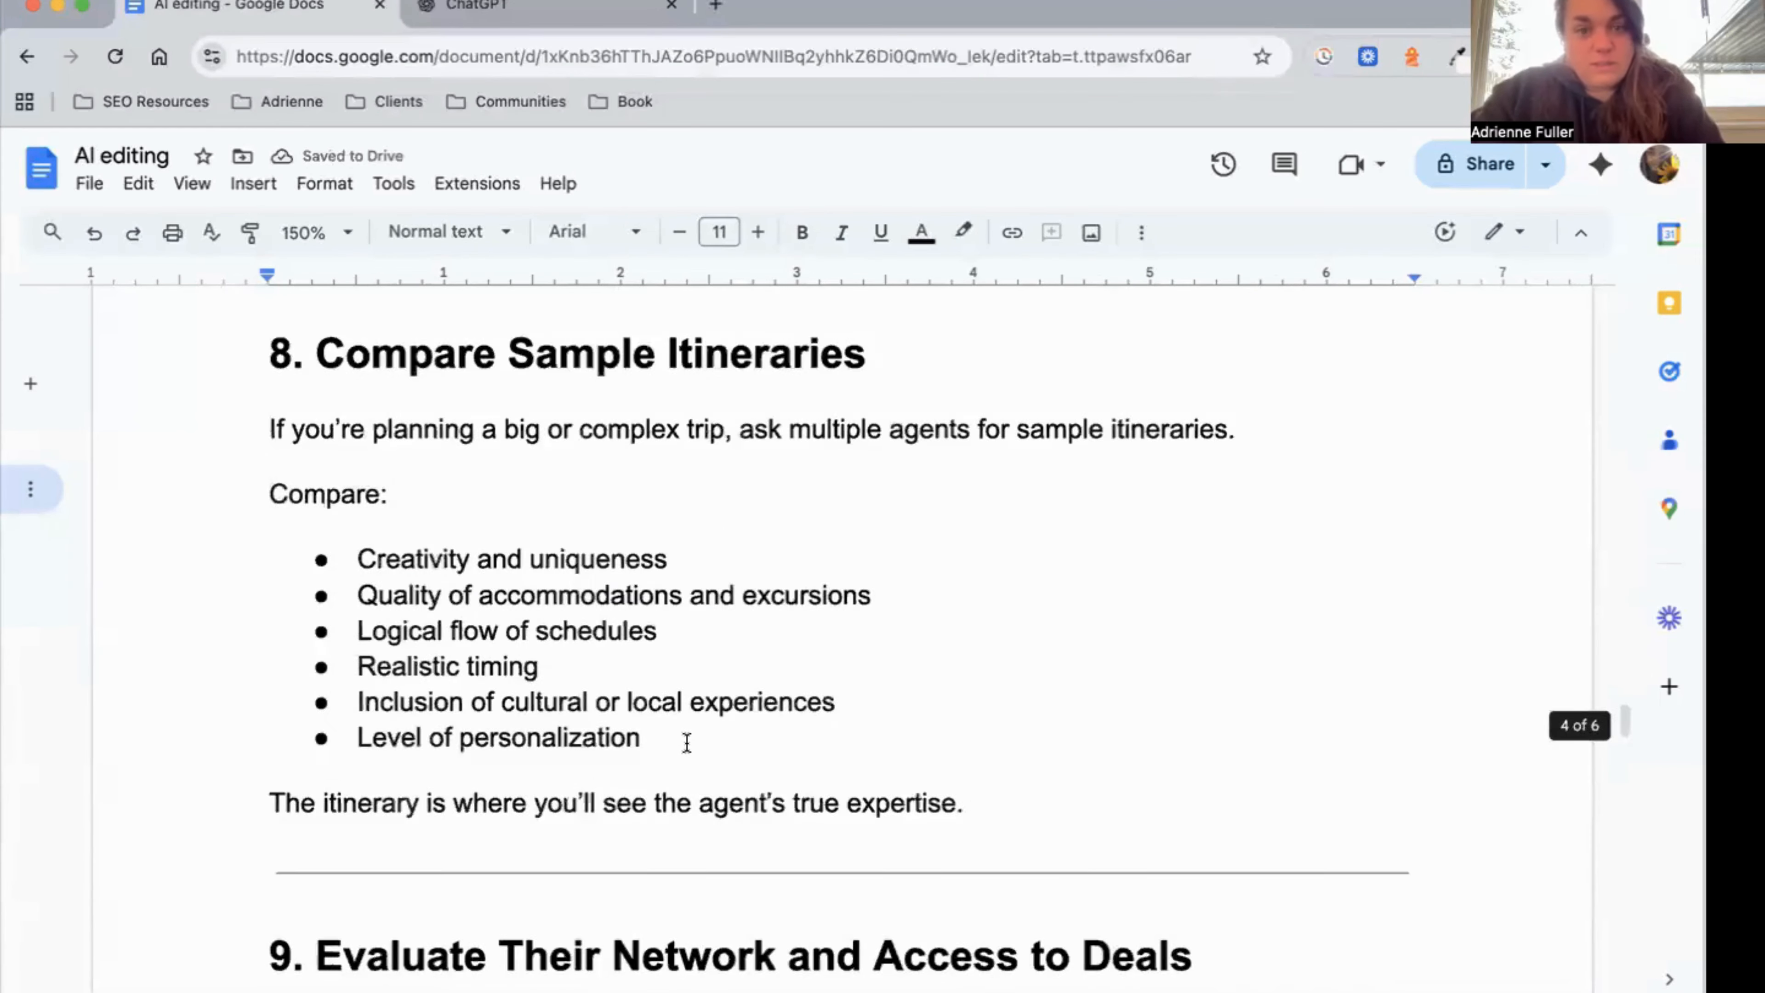
{"action": "scroll", "coordinate": [687, 735], "scroll_direction": "up", "scroll_amount": 10}
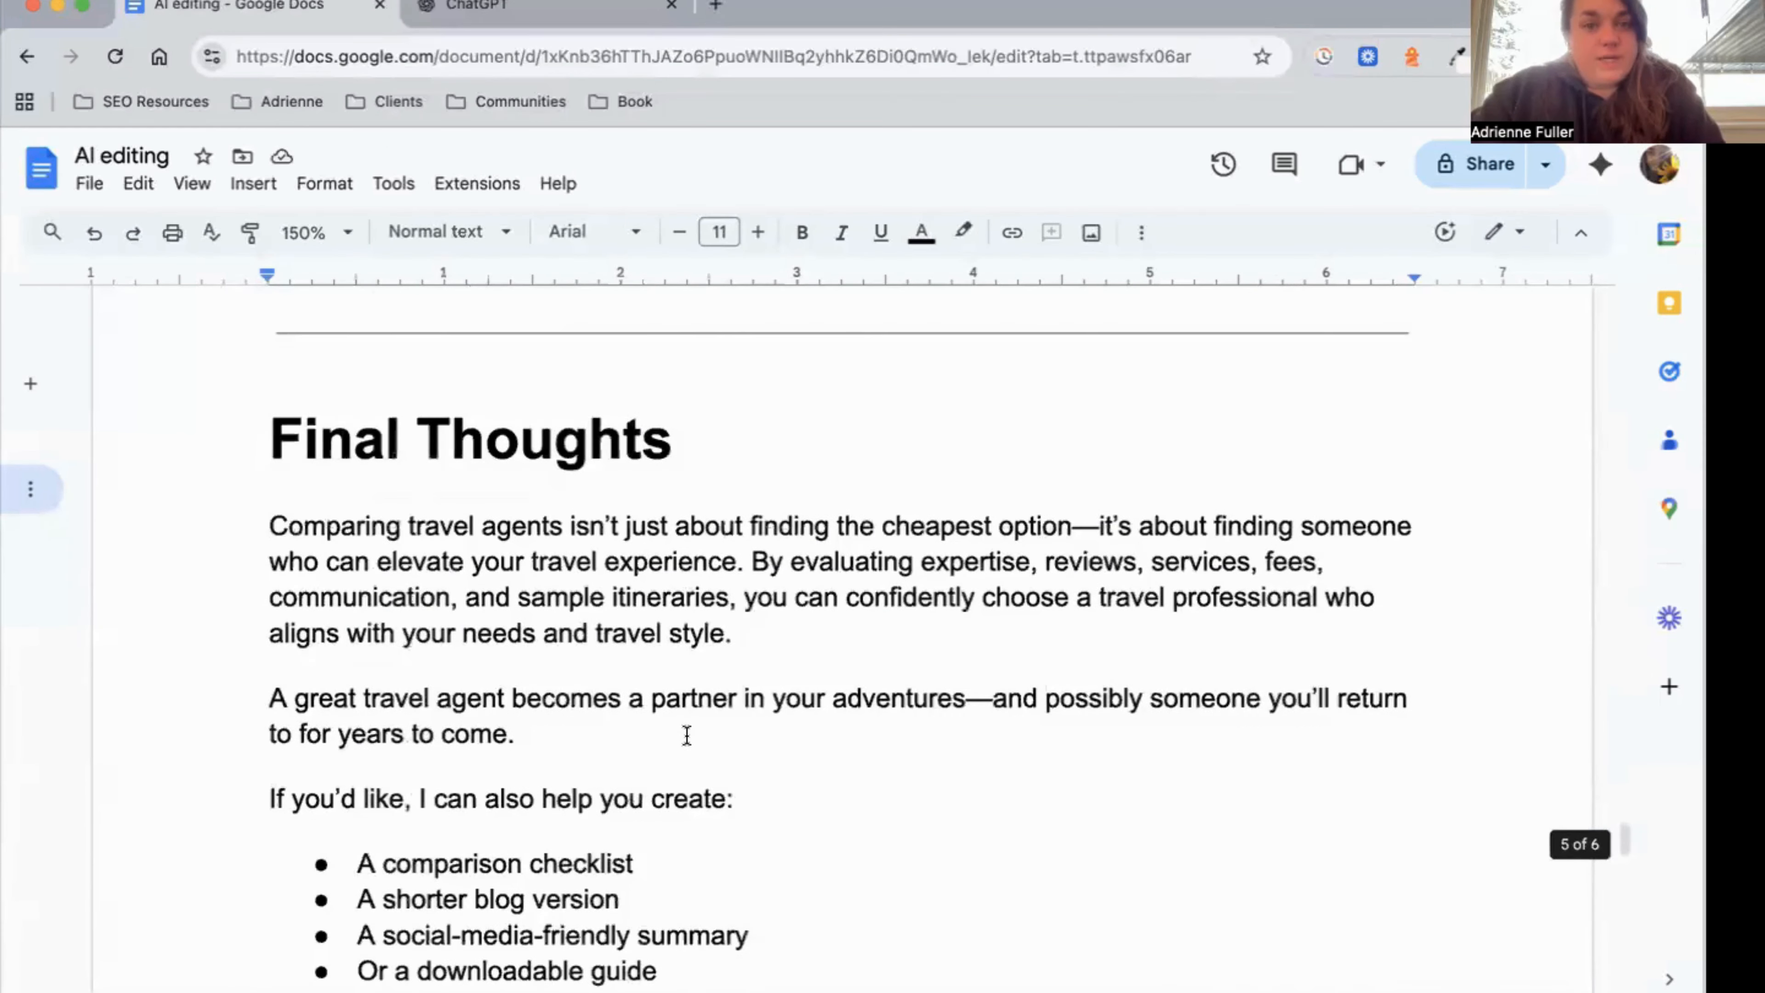
{"action": "scroll", "coordinate": [687, 735], "scroll_direction": "down", "scroll_amount": 2}
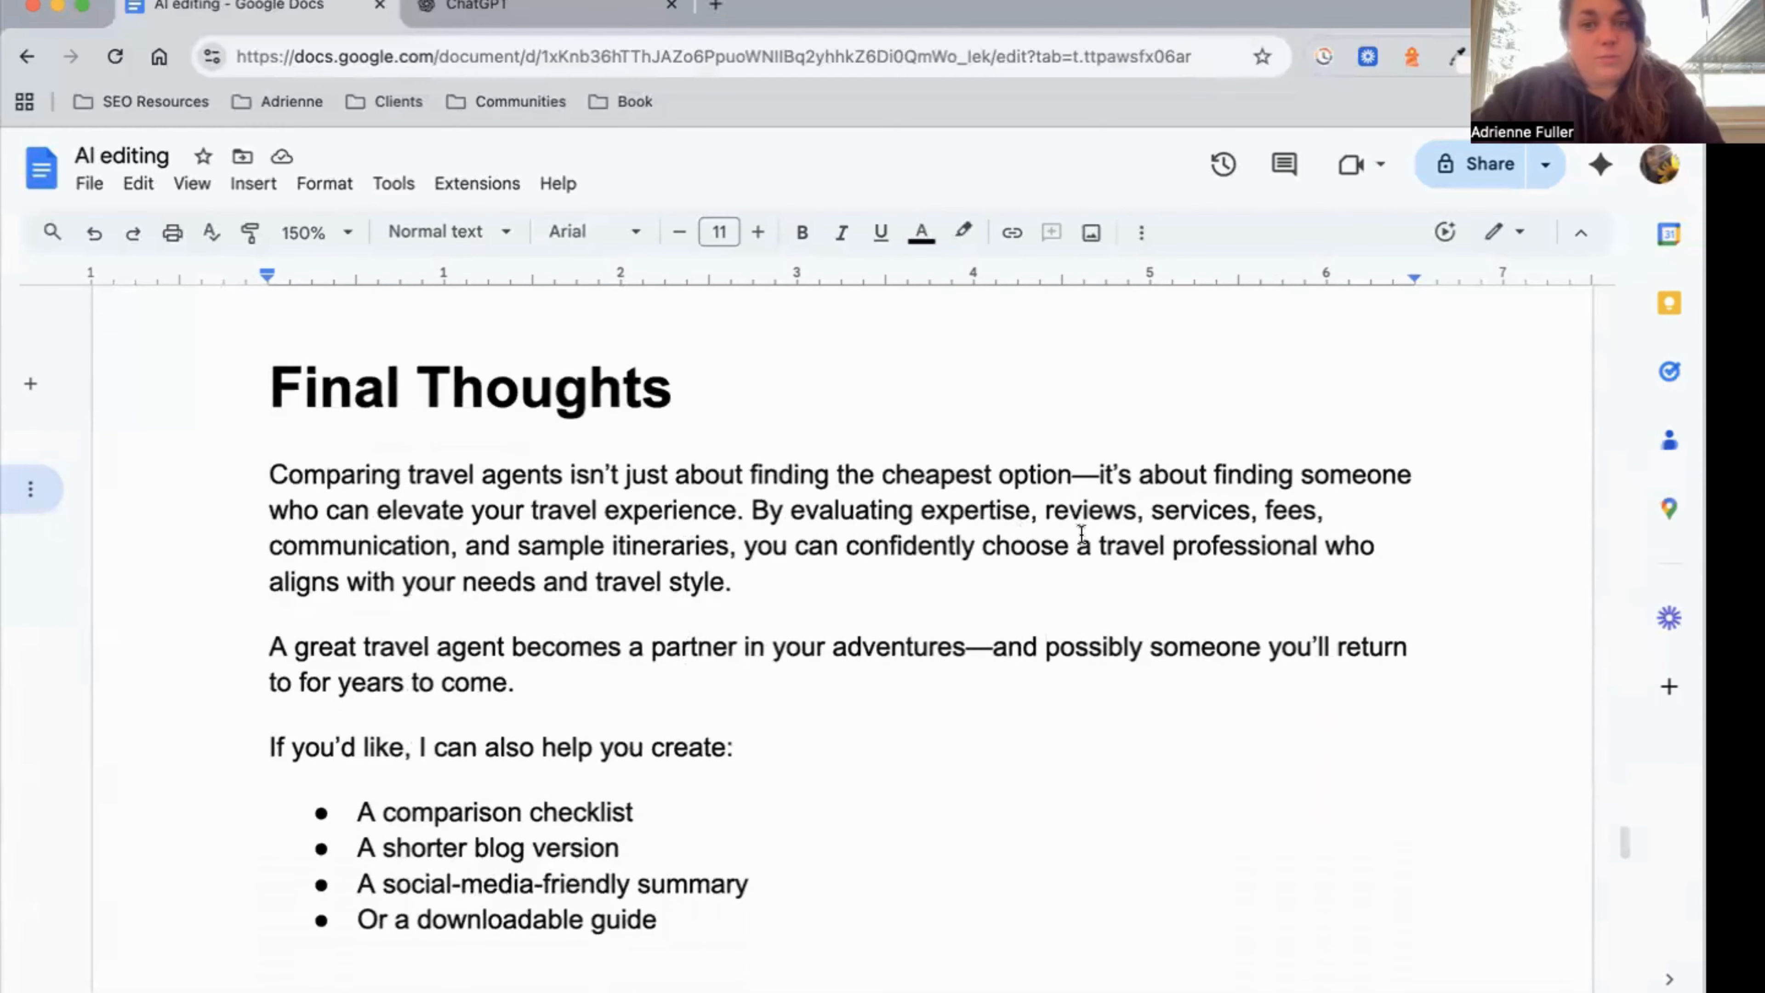
{"action": "left_click_drag", "start_coordinate": [574, 478], "coordinate": [1075, 473]}
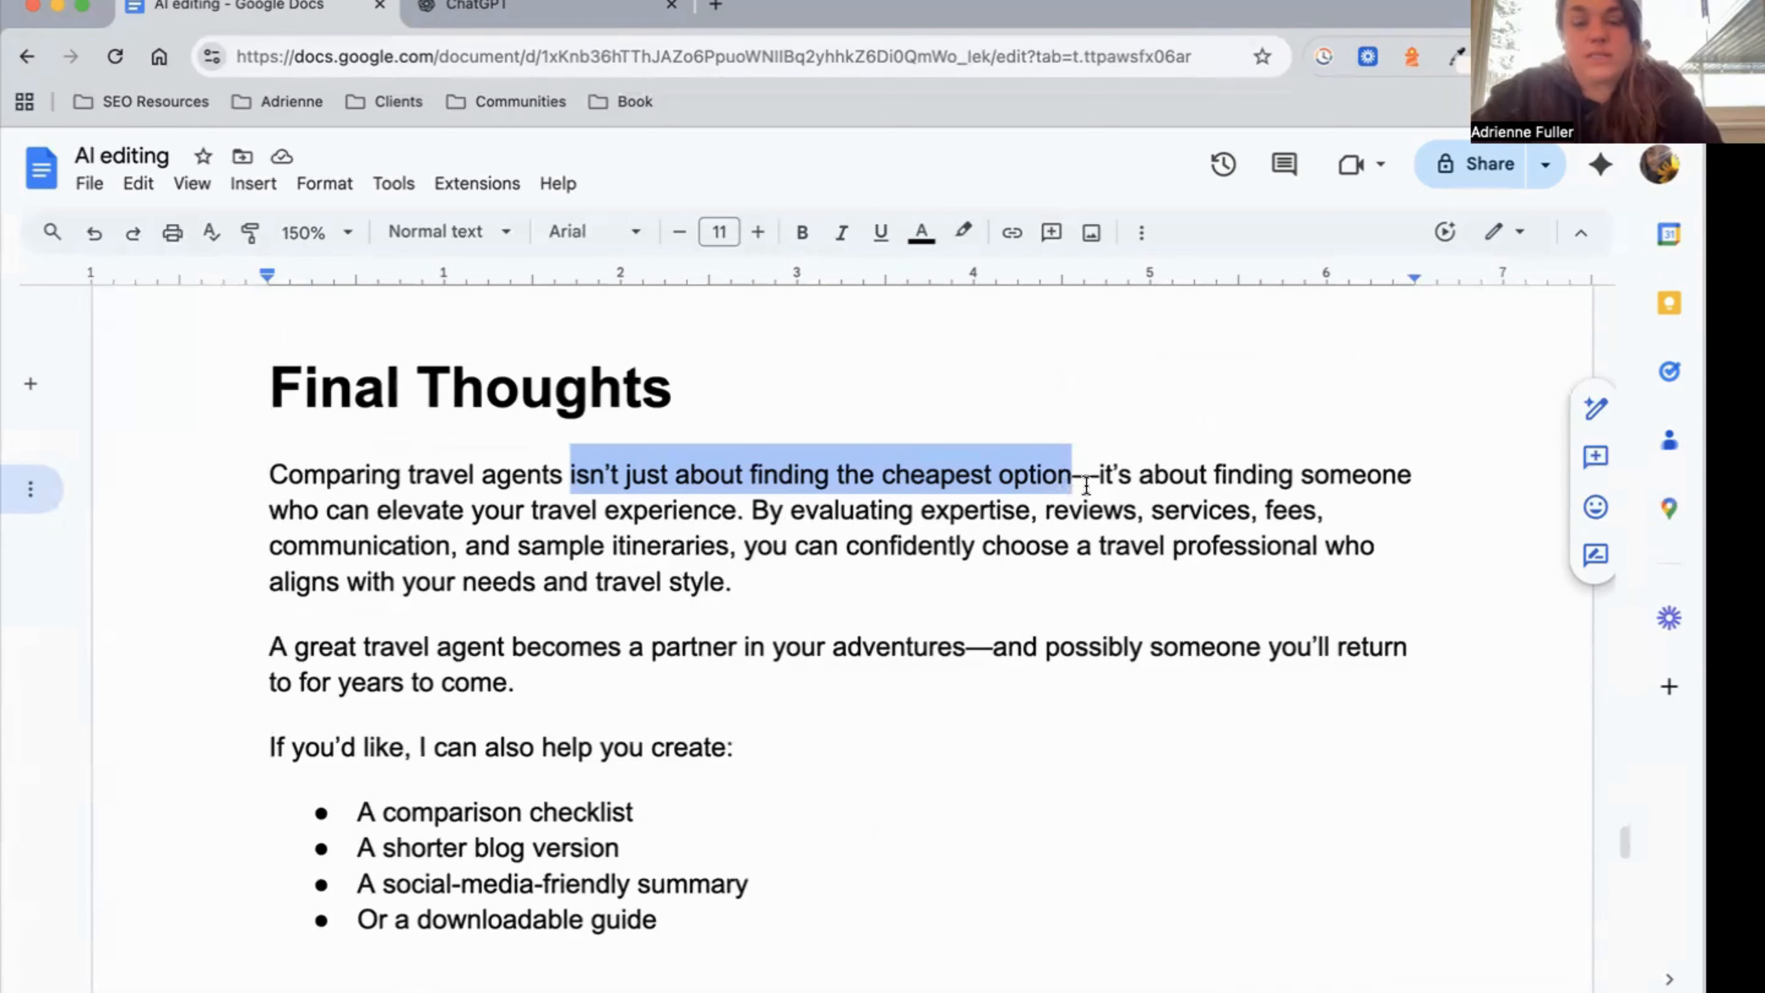
{"action": "left_click", "coordinate": [1003, 479]}
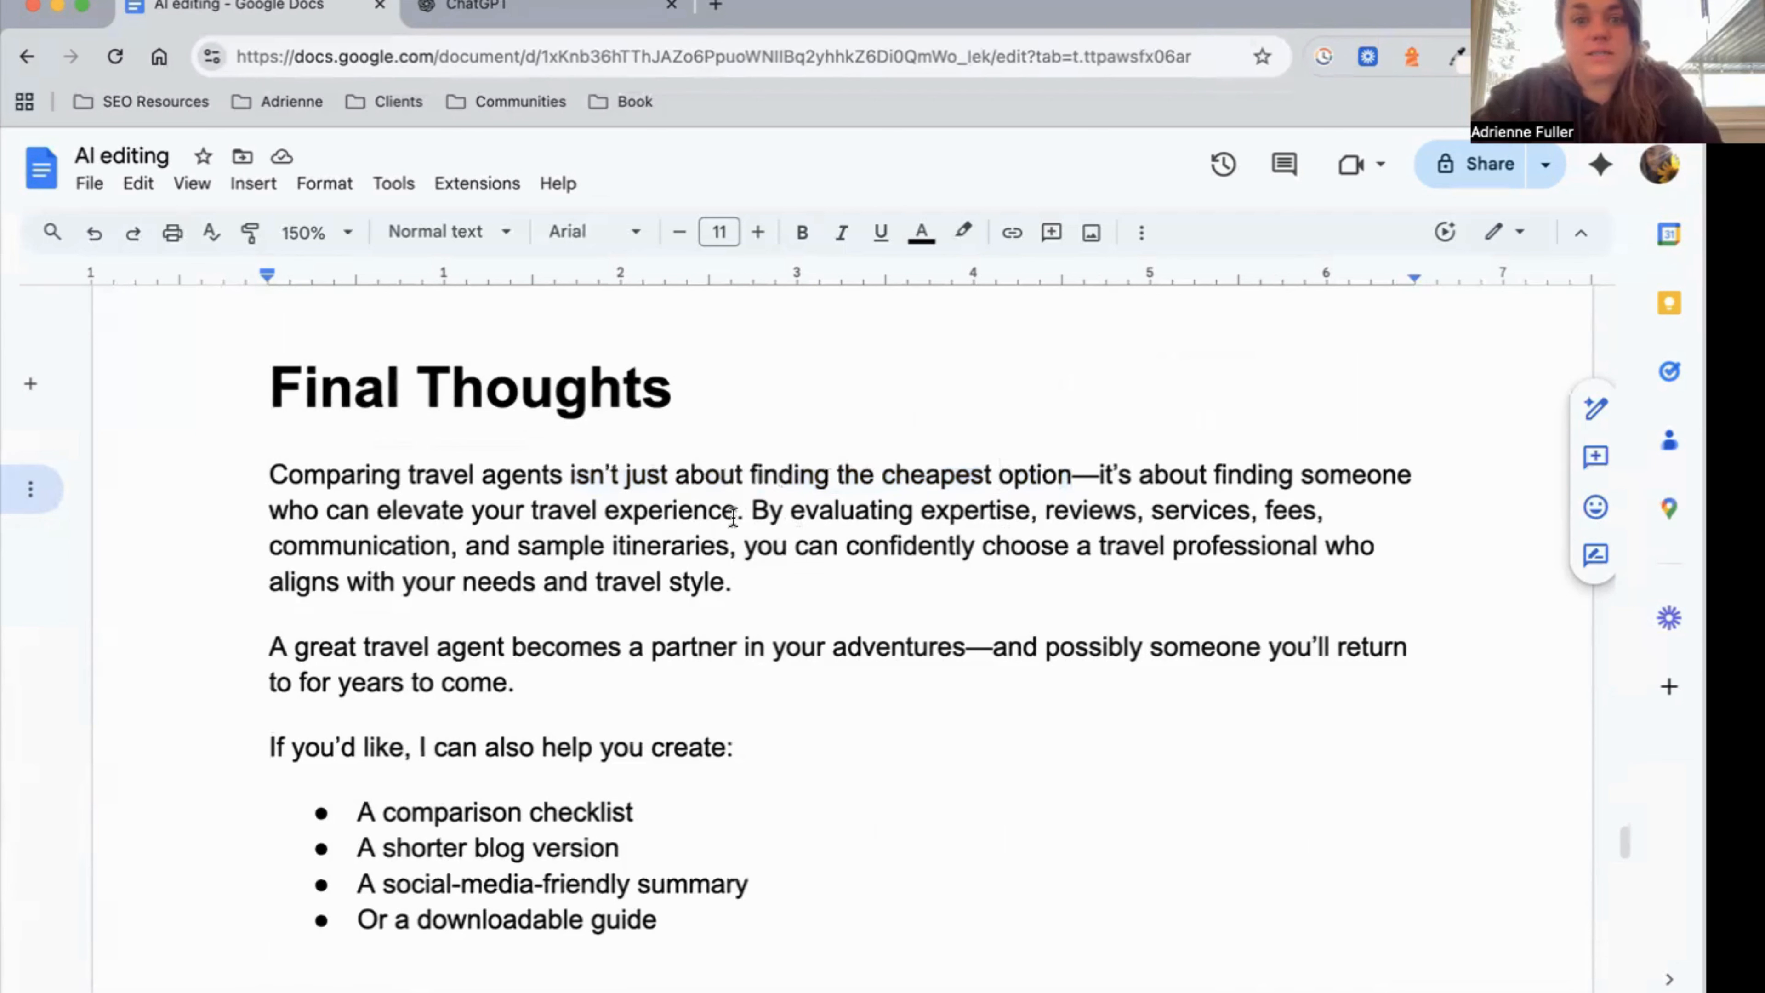
{"action": "left_click_drag", "start_coordinate": [737, 513], "coordinate": [626, 489]}
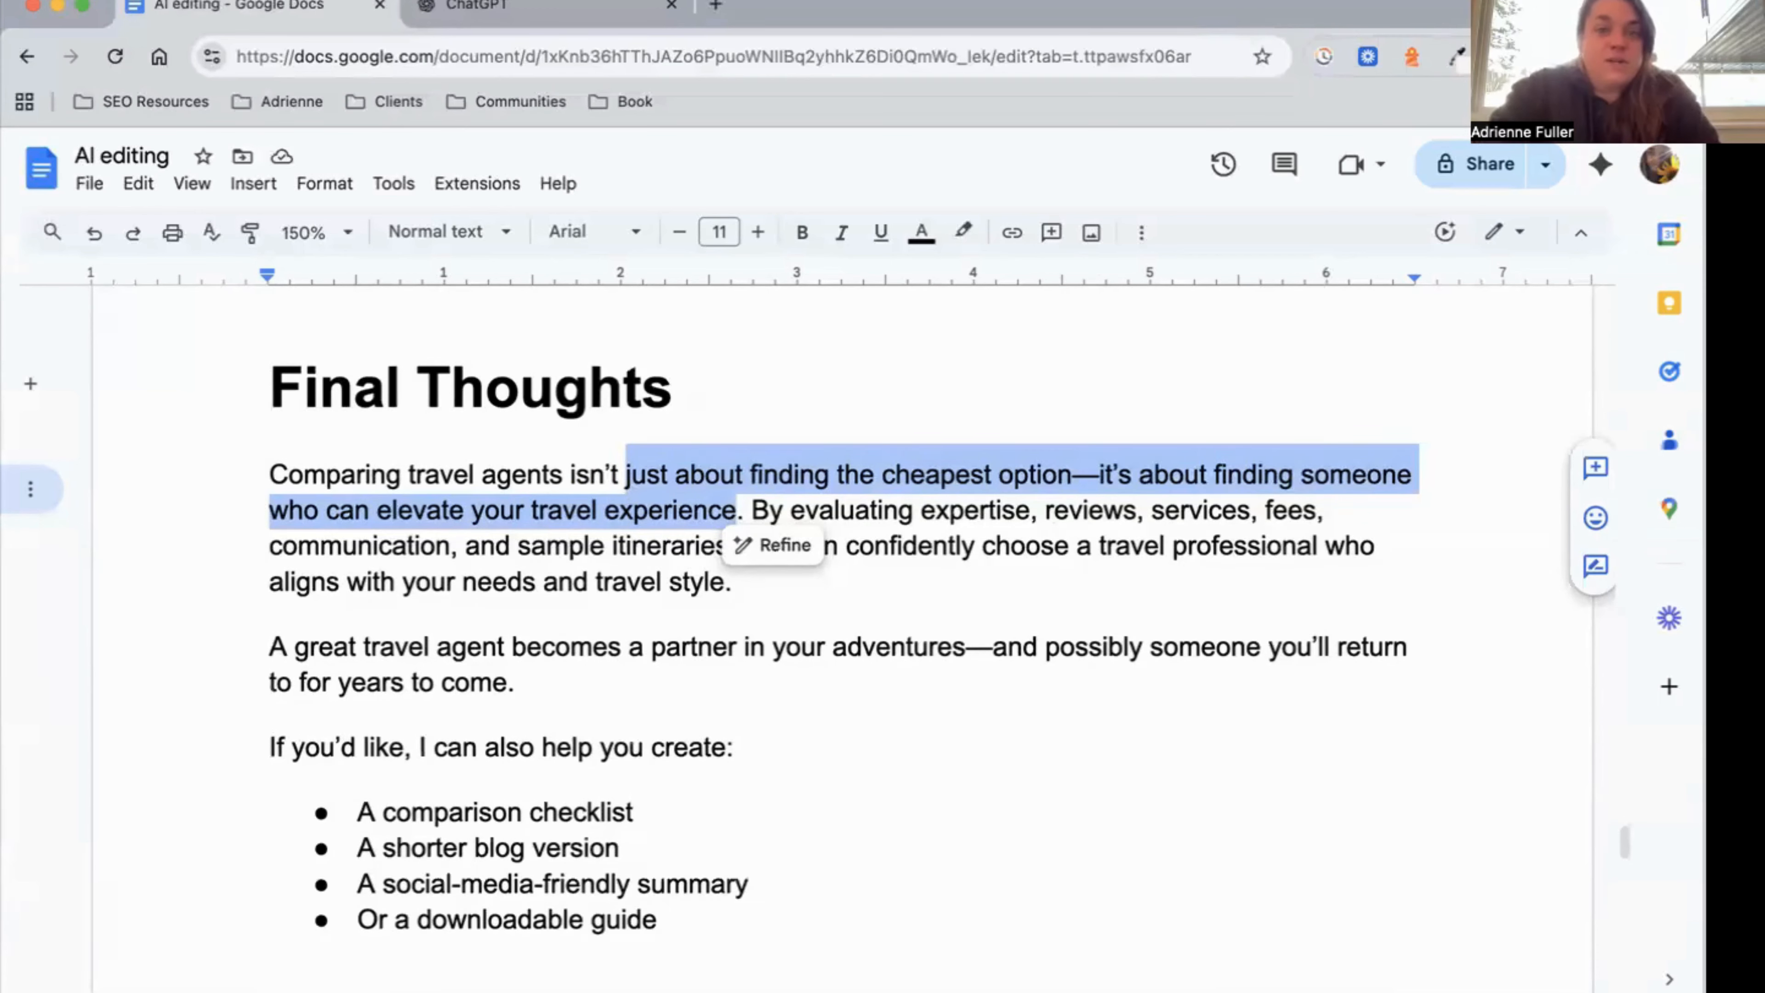
{"action": "key", "text": "BackSpace"}
{"action": "left_click_drag", "start_coordinate": [269, 476], "coordinate": [619, 475]}
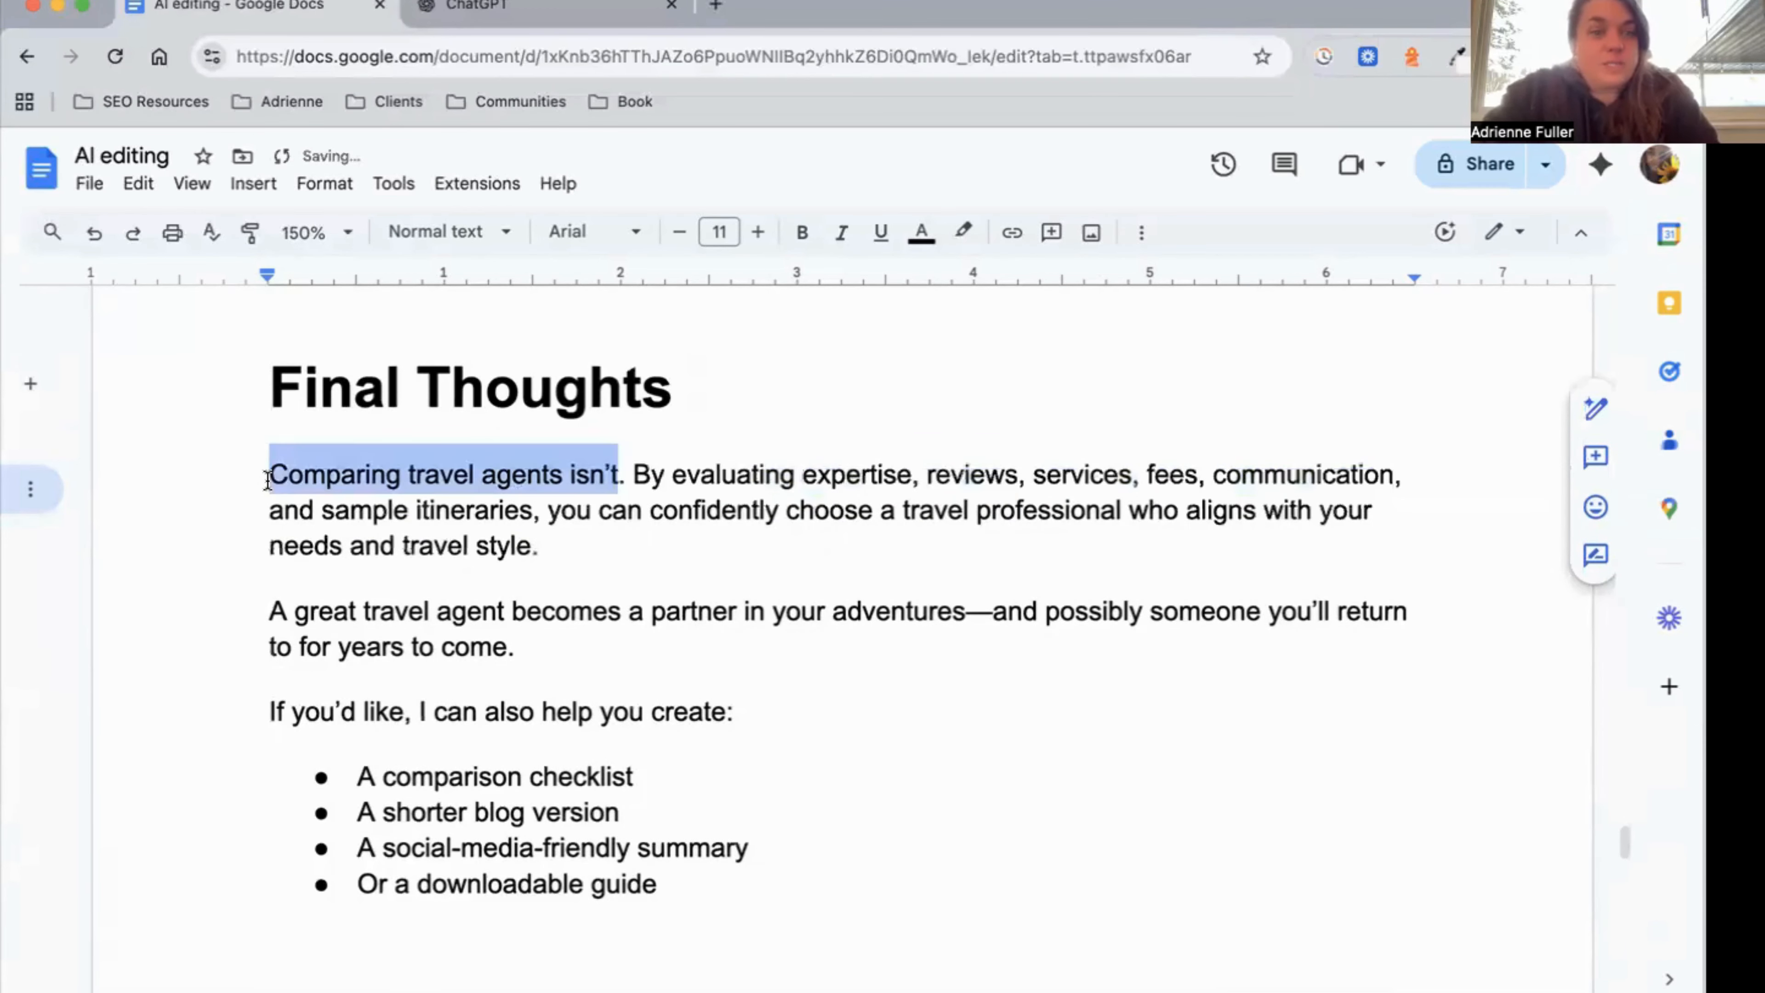